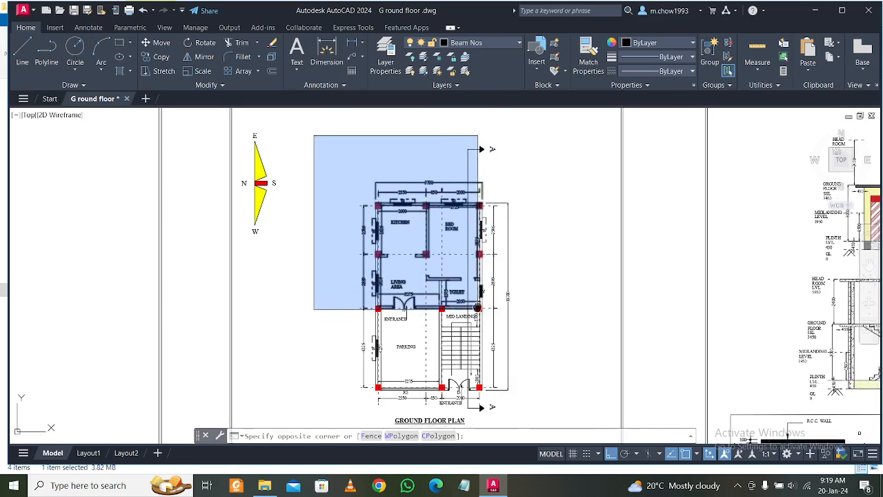
# Copy the whole ground floor plan, with its dimensions and title, to the empty area below the drawing sheets
pyautogui.click(539, 359)
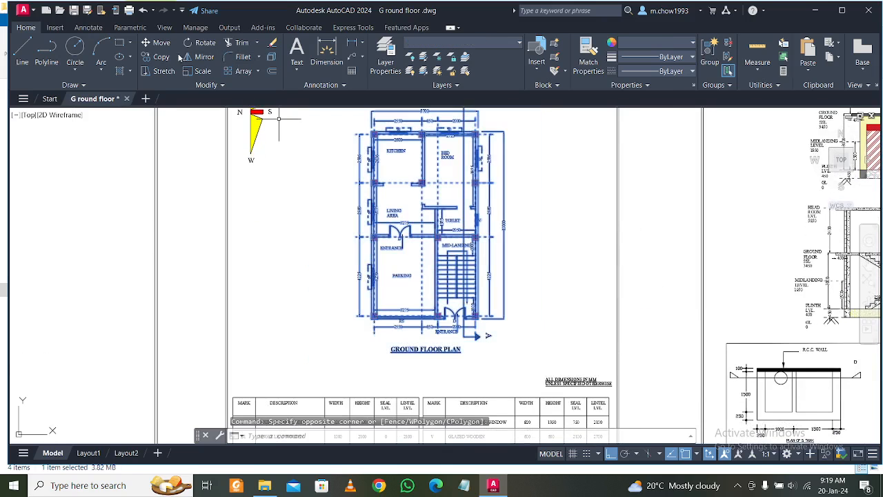
pyautogui.click(165, 58)
pyautogui.click(416, 198)
pyautogui.scroll(-4, 416, 198)
pyautogui.moveTo(452, 320); pyautogui.dragTo(429, 130, button='middle')
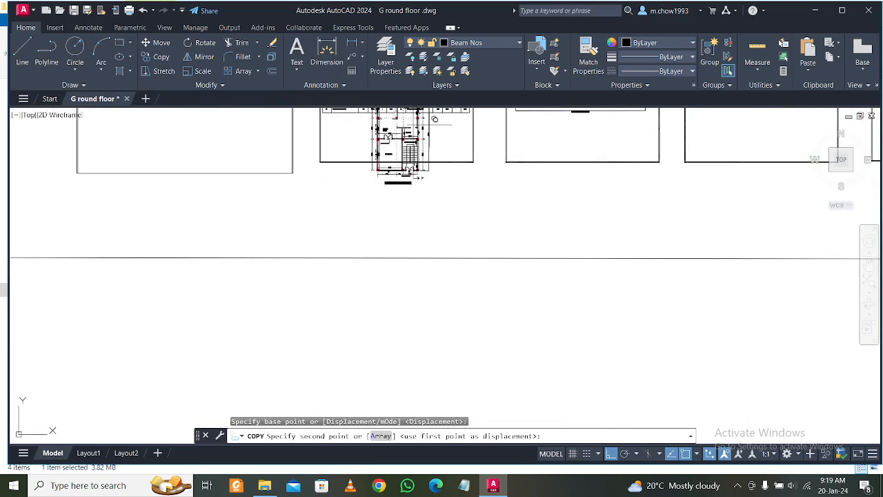
pyautogui.click(412, 207)
pyautogui.press('Escape')
# Examine the copied ground floor plan's room layout, column positions, grid lines and dimensions from the kitchen down to the parking and stairs
pyautogui.scroll(6, 412, 207)
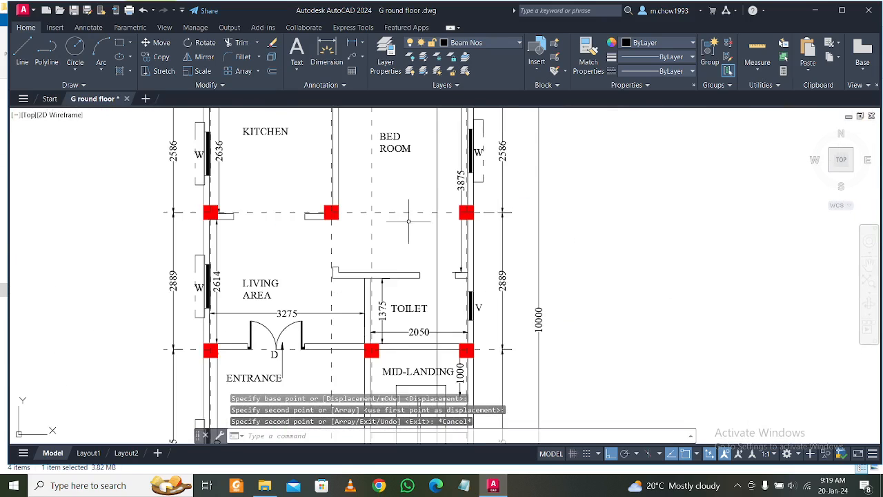
pyautogui.moveTo(426, 162); pyautogui.dragTo(434, 186, button='middle')
pyautogui.moveTo(376, 153); pyautogui.dragTo(392, 176, button='middle')
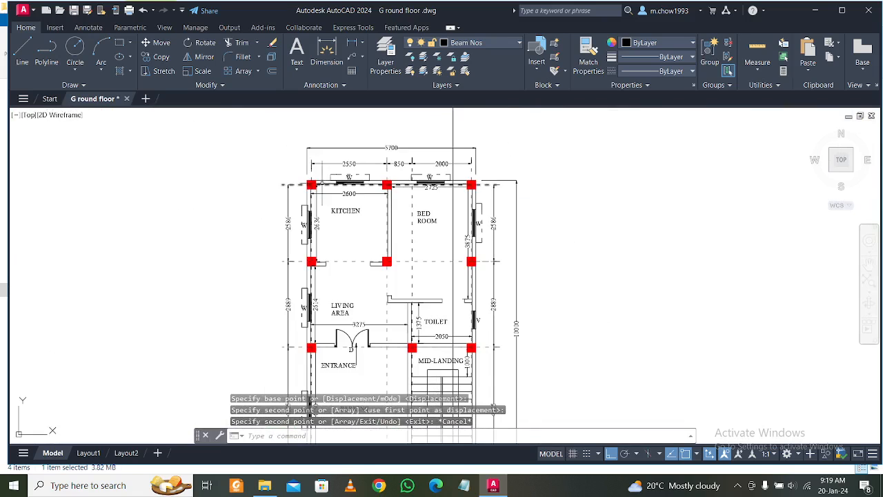
pyautogui.scroll(2, 309, 183)
pyautogui.scroll(-2, 350, 168)
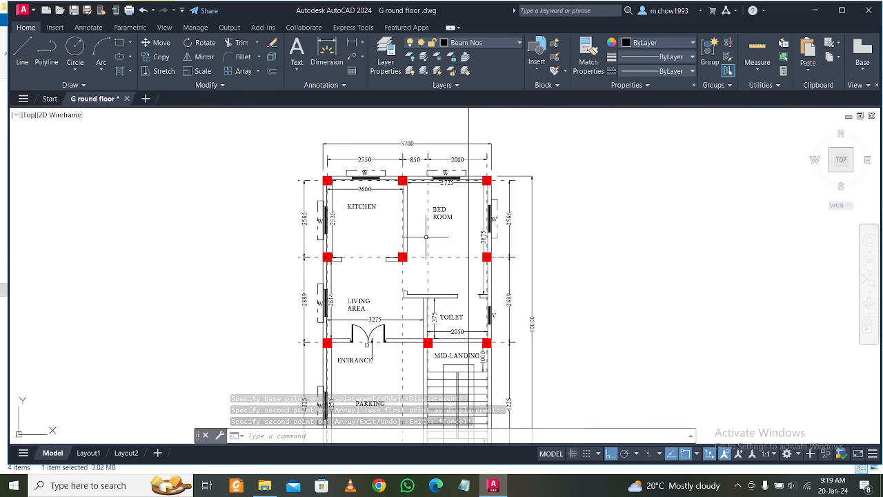
pyautogui.moveTo(429, 275); pyautogui.dragTo(433, 207, button='middle')
pyautogui.moveTo(408, 188); pyautogui.dragTo(418, 253, button='middle')
pyautogui.scroll(2, 391, 222)
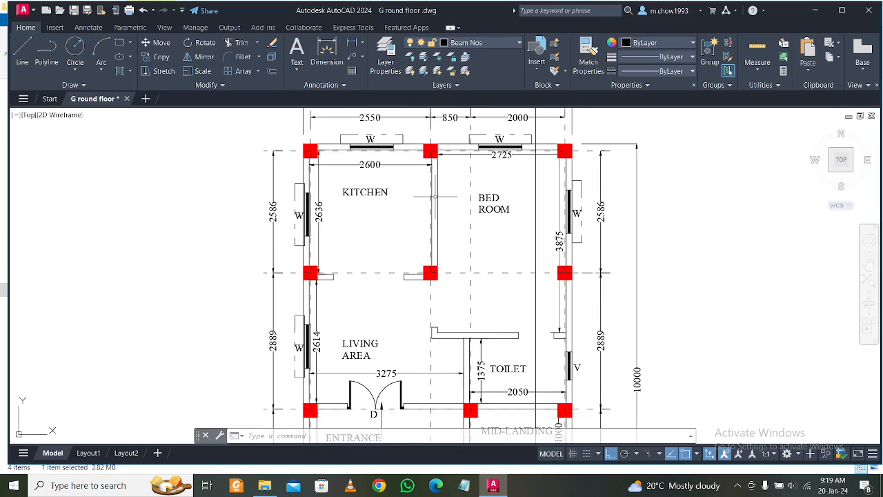
pyautogui.scroll(-2, 527, 225)
pyautogui.moveTo(430, 302); pyautogui.dragTo(405, 235, button='middle')
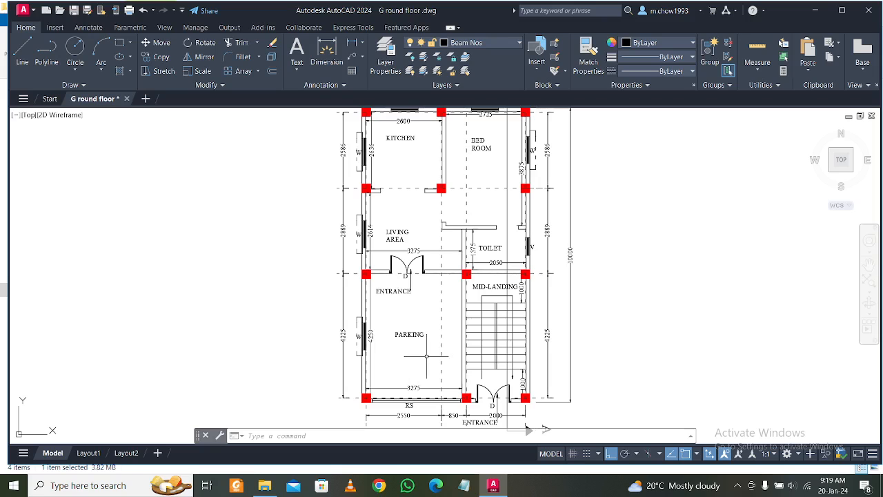
pyautogui.scroll(2, 423, 354)
pyautogui.moveTo(424, 354); pyautogui.dragTo(421, 333, button='middle')
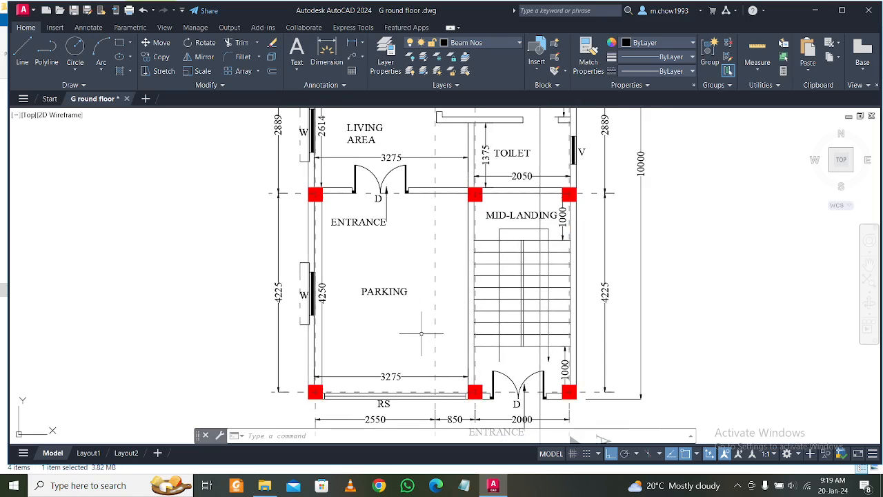
pyautogui.scroll(-2, 431, 331)
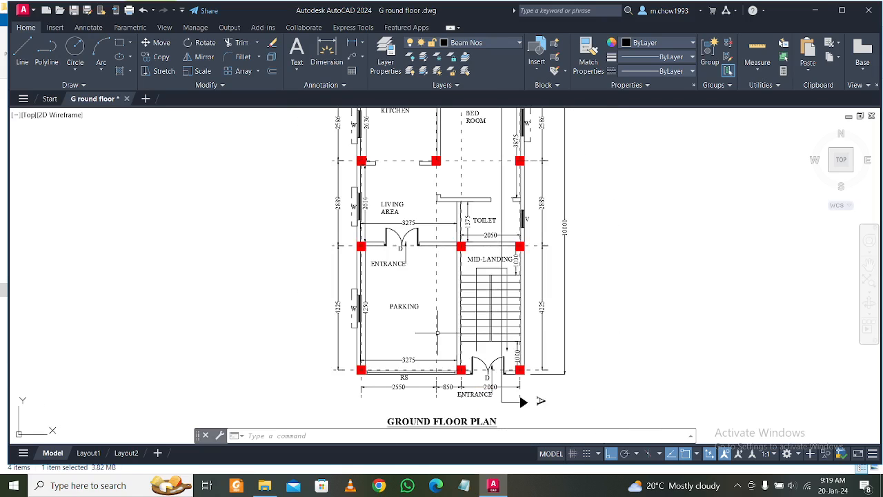
pyautogui.moveTo(525, 392); pyautogui.dragTo(532, 418, button='middle')
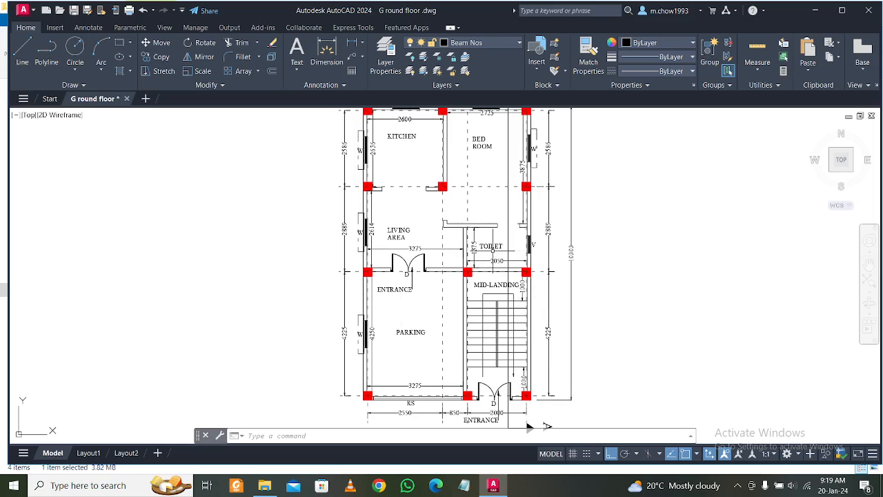
pyautogui.moveTo(473, 246); pyautogui.dragTo(469, 273, button='middle')
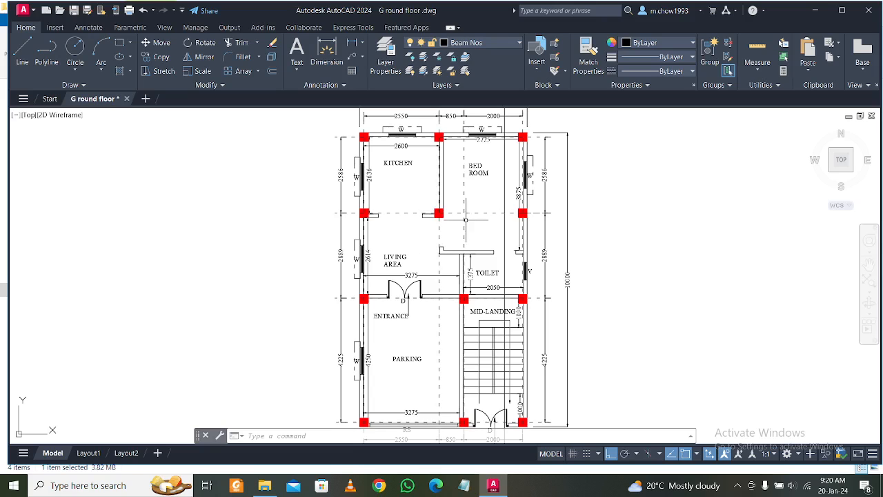
pyautogui.scroll(-2, 448, 271)
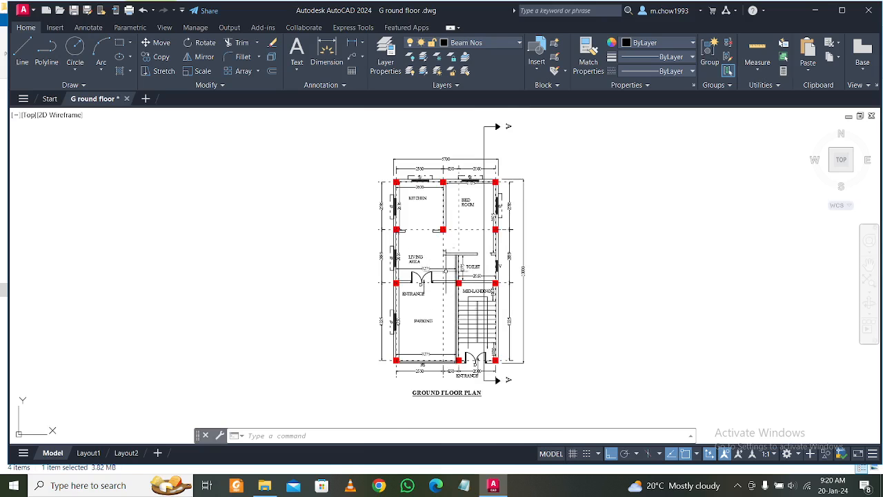
pyautogui.scroll(4, 421, 181)
pyautogui.scroll(-2, 424, 183)
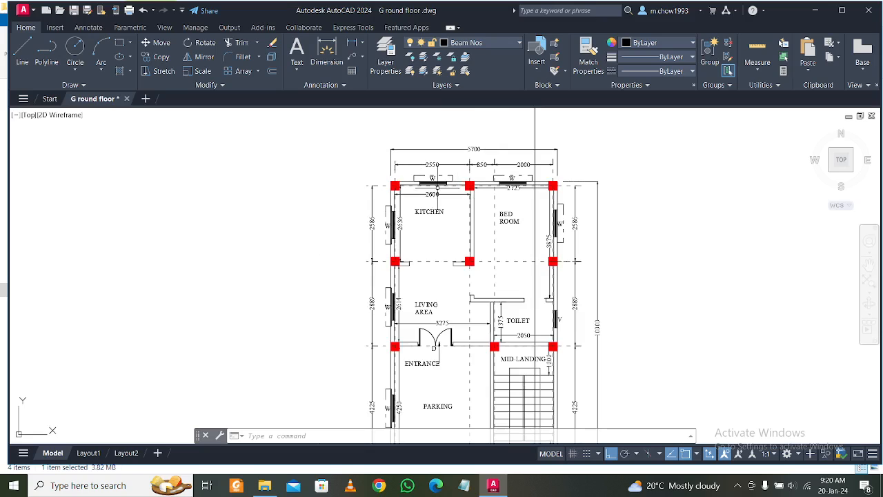
# Draw a vertical line outside the plan's upper-left corner and a horizontal line rightward from its upper end as two axes
pyautogui.scroll(2, 380, 178)
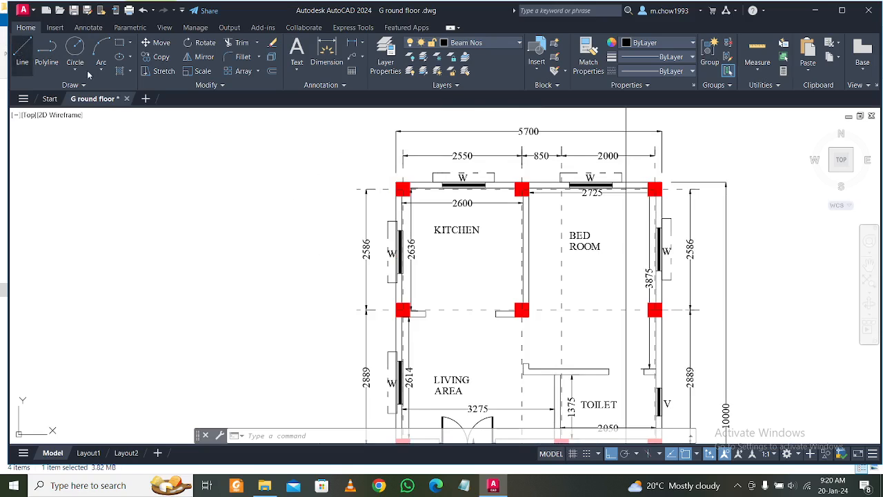
pyautogui.click(23, 52)
pyautogui.click(213, 242)
pyautogui.moveTo(214, 146); pyautogui.dragTo(227, 236, button='middle')
pyautogui.click(226, 166)
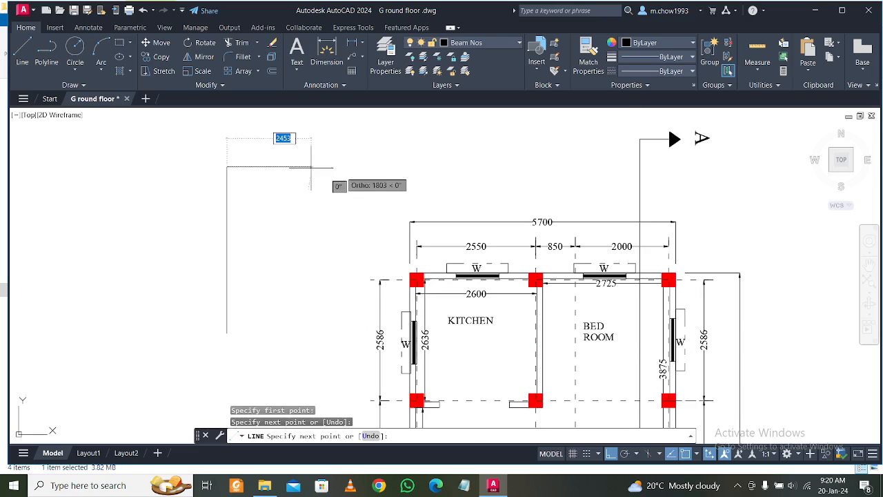
pyautogui.click(417, 166)
pyautogui.press('Escape')
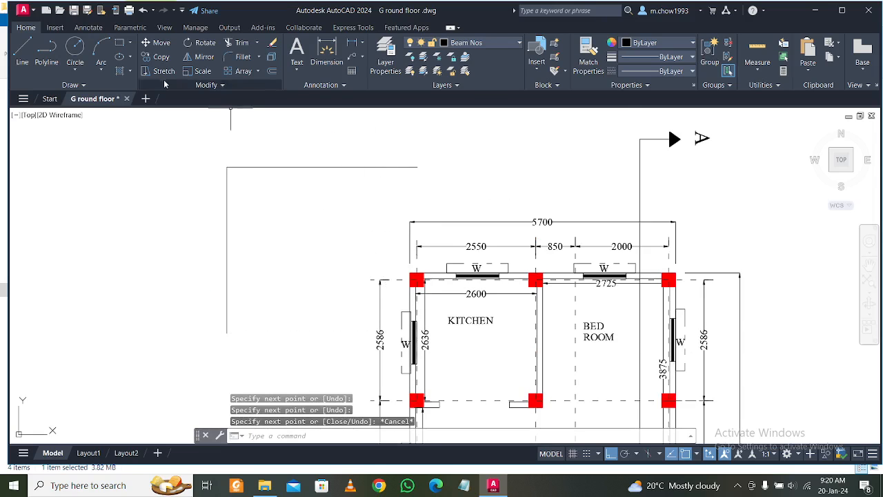
# Add the multiline text "x" at the free end of the horizontal axis line
pyautogui.click(296, 68)
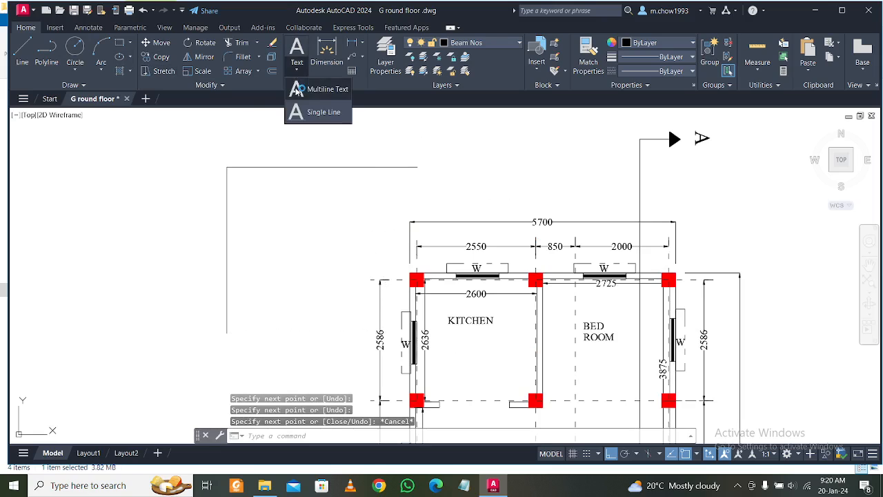
pyautogui.click(314, 89)
pyautogui.click(427, 153)
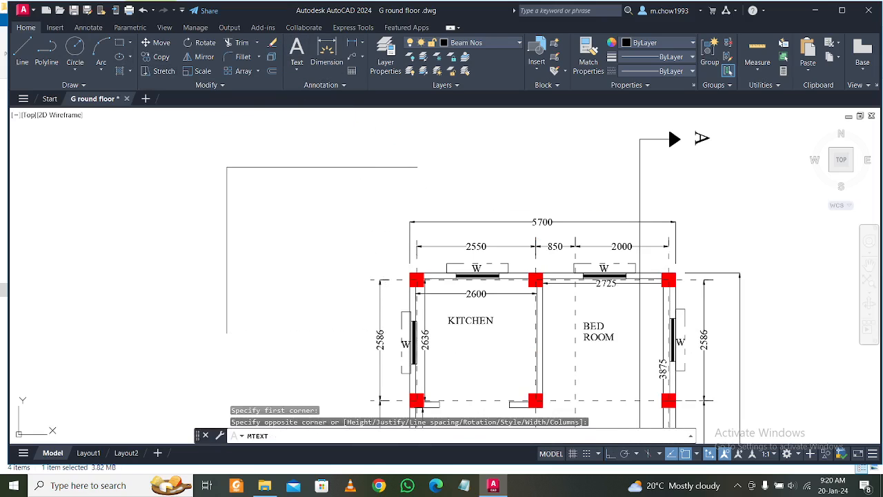
pyautogui.click(489, 188)
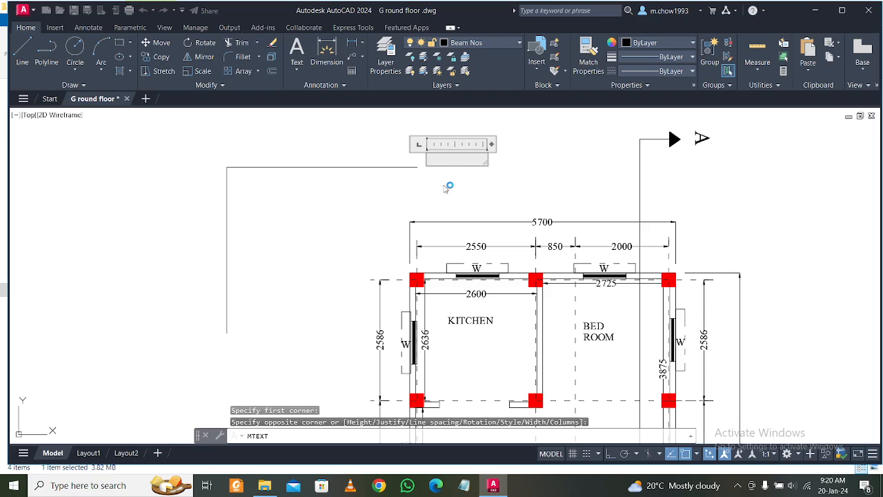
pyautogui.write('x')
pyautogui.click(350, 195)
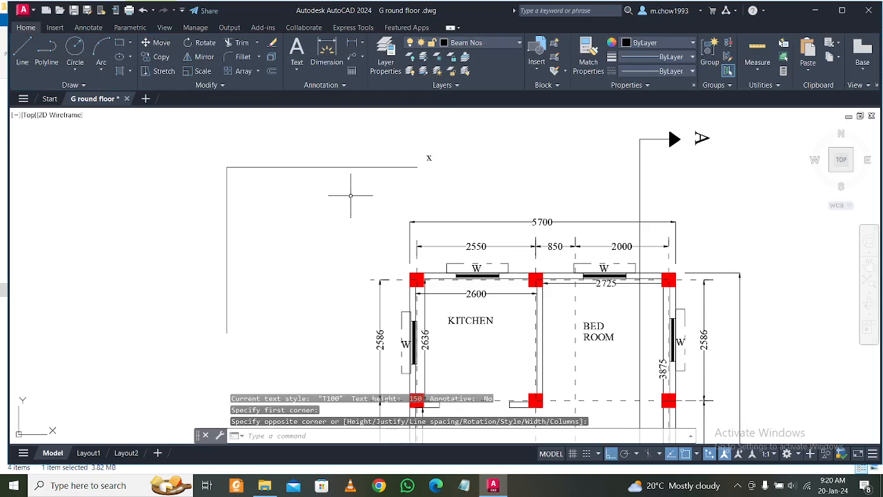
# Change the text style of the x axis label to T200
pyautogui.moveTo(350, 195); pyautogui.dragTo(380, 151, button='middle')
pyautogui.moveTo(443, 125); pyautogui.dragTo(412, 178, button='middle')
pyautogui.moveTo(416, 174); pyautogui.dragTo(438, 160)
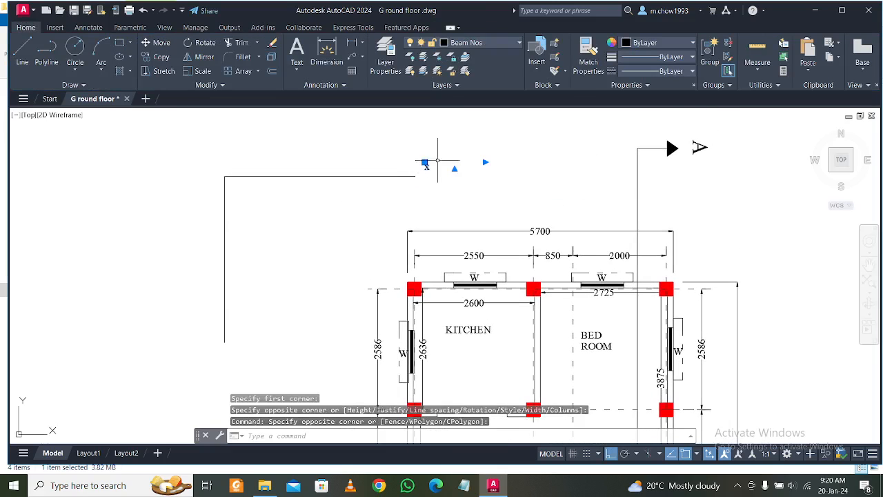
pyautogui.click(99, 29)
pyautogui.click(127, 41)
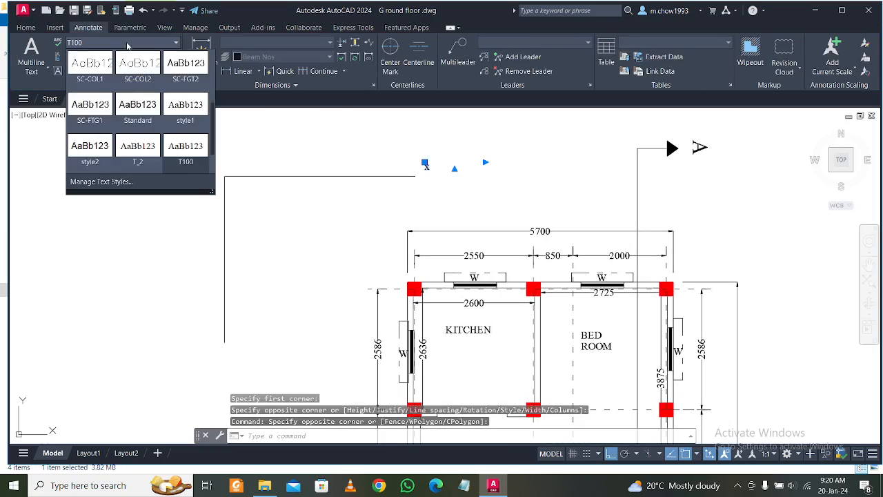
pyautogui.scroll(-2, 153, 141)
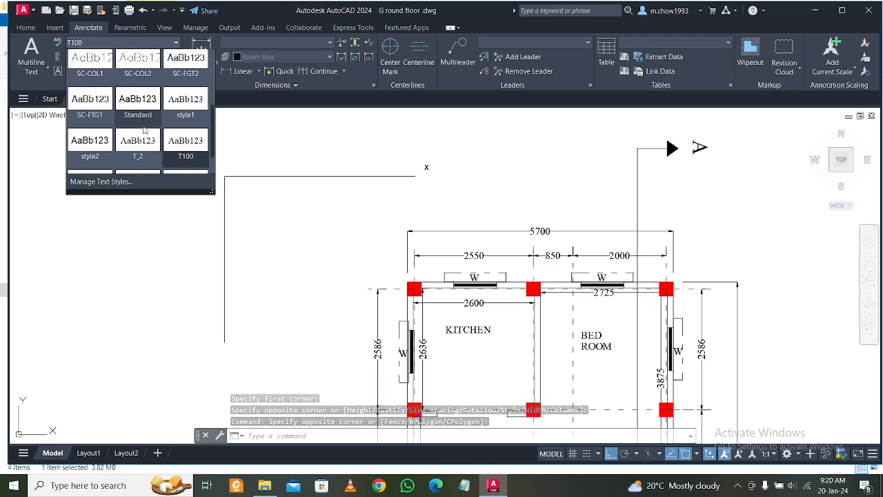
pyautogui.click(191, 156)
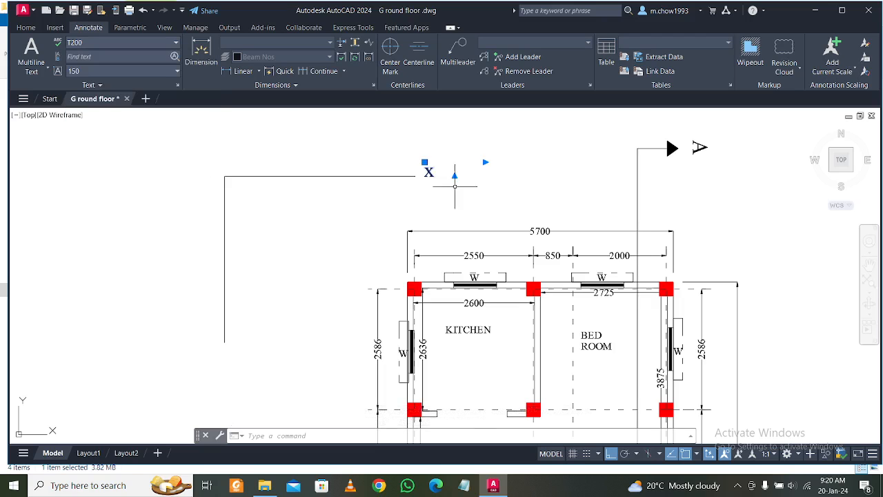
pyautogui.press('Escape')
# Copy the x label to the lower end of the vertical axis line and change the copy's text to "Z"
pyautogui.click(447, 185)
pyautogui.click(428, 162)
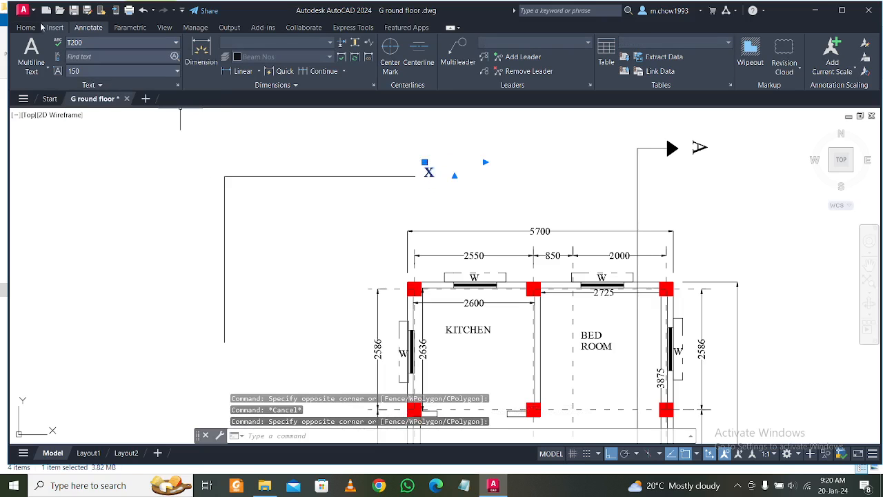
pyautogui.click(26, 27)
pyautogui.click(161, 57)
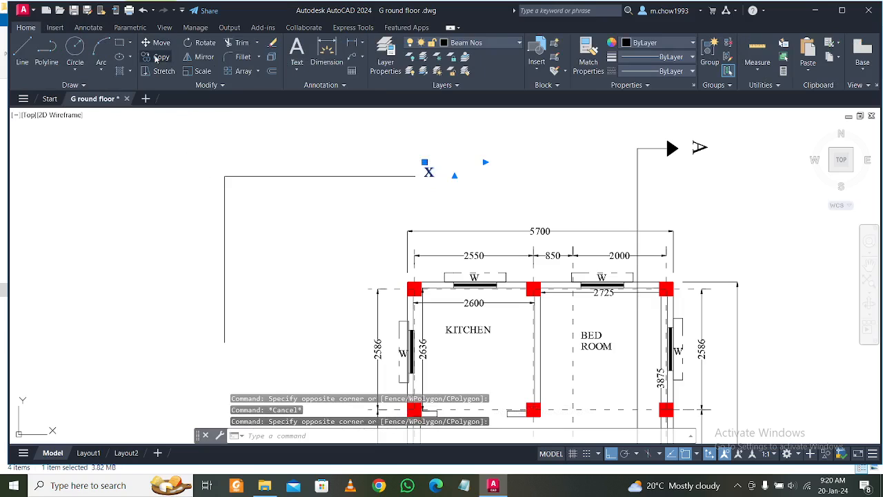
pyautogui.click(428, 172)
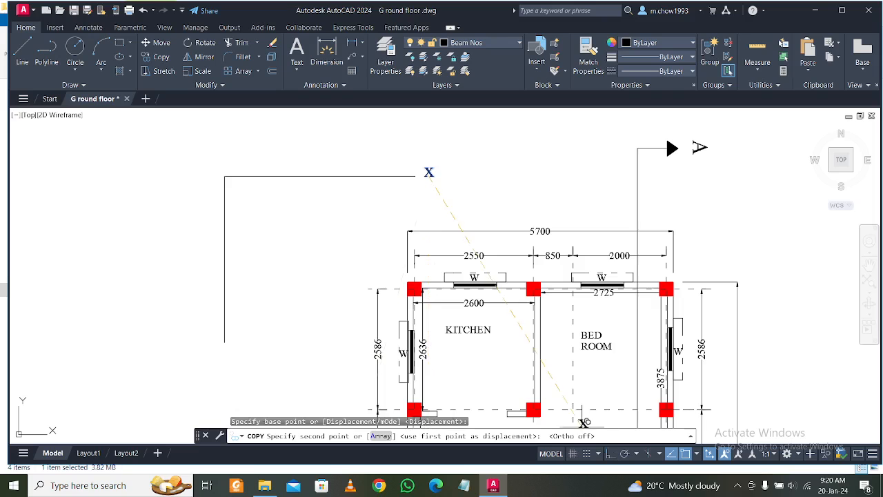
pyautogui.click(221, 359)
pyautogui.press('Escape')
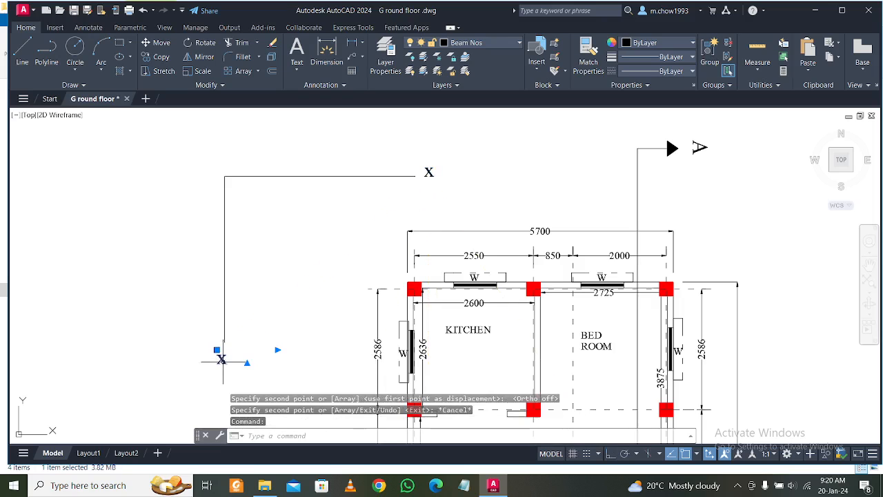
pyautogui.doubleClick(221, 359)
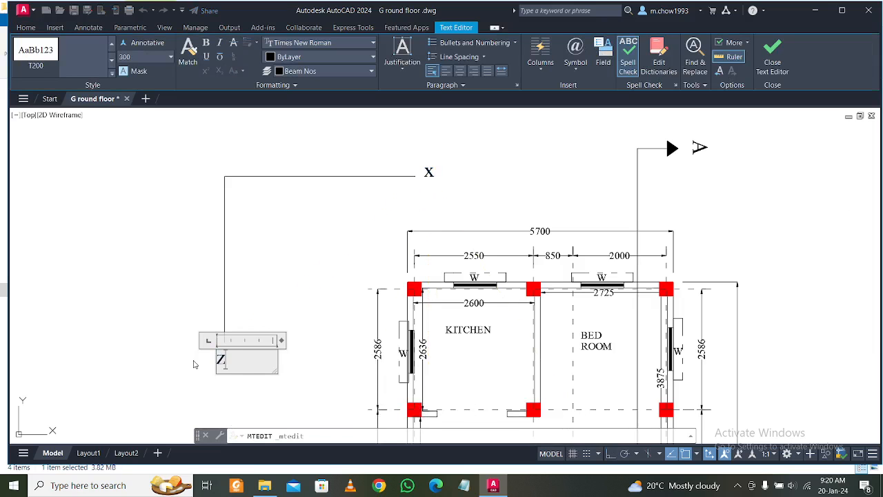
pyautogui.click(163, 341)
# Add the multiline text "(0,0)" just above the plan's upper-left corner column by the kitchen
pyautogui.scroll(-4, 308, 301)
pyautogui.moveTo(341, 309); pyautogui.dragTo(299, 313, button='middle')
pyautogui.scroll(2, 285, 313)
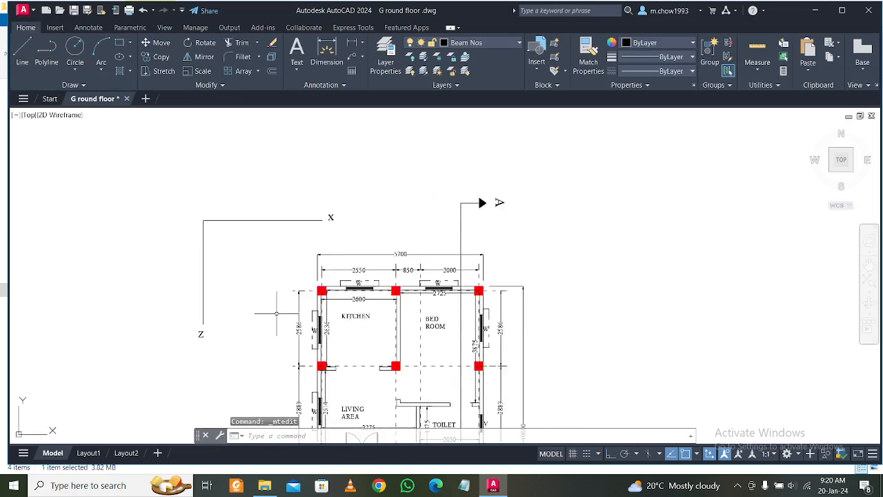
pyautogui.scroll(2, 275, 313)
pyautogui.click(297, 69)
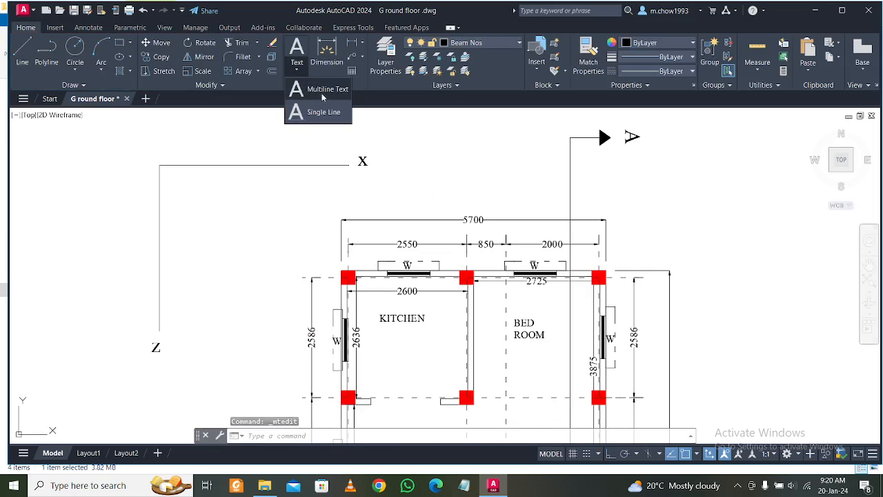
pyautogui.click(321, 91)
pyautogui.scroll(4, 336, 254)
pyautogui.click(307, 253)
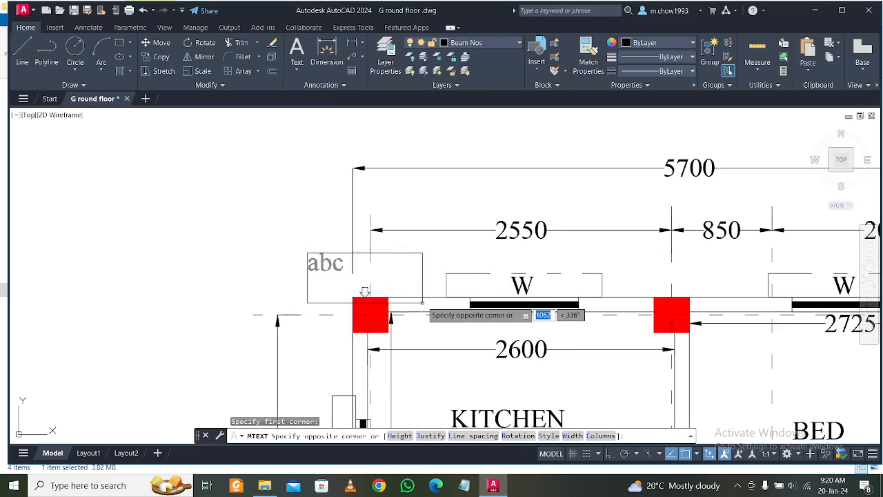
pyautogui.click(422, 283)
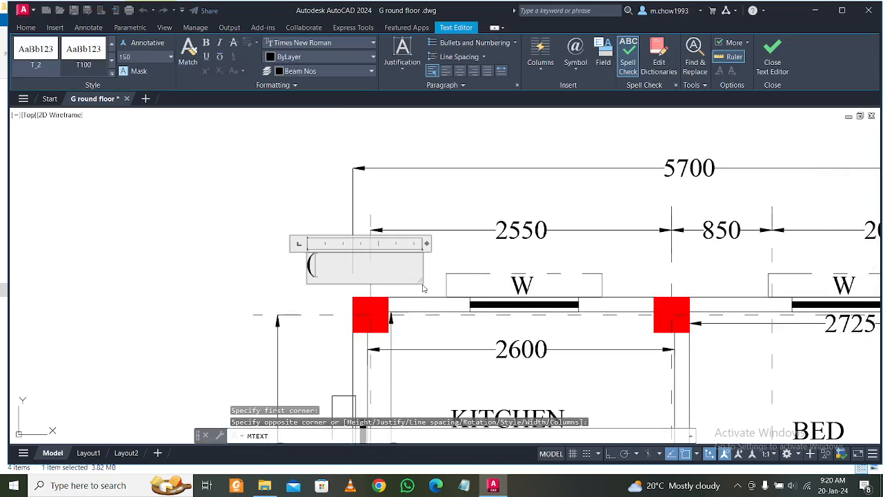
pyautogui.write('(0,0')
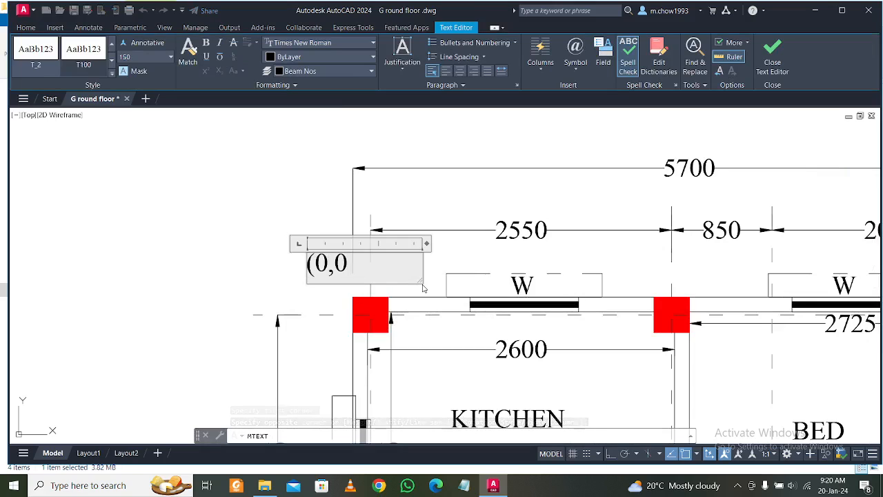
pyautogui.write(')')
pyautogui.click(253, 258)
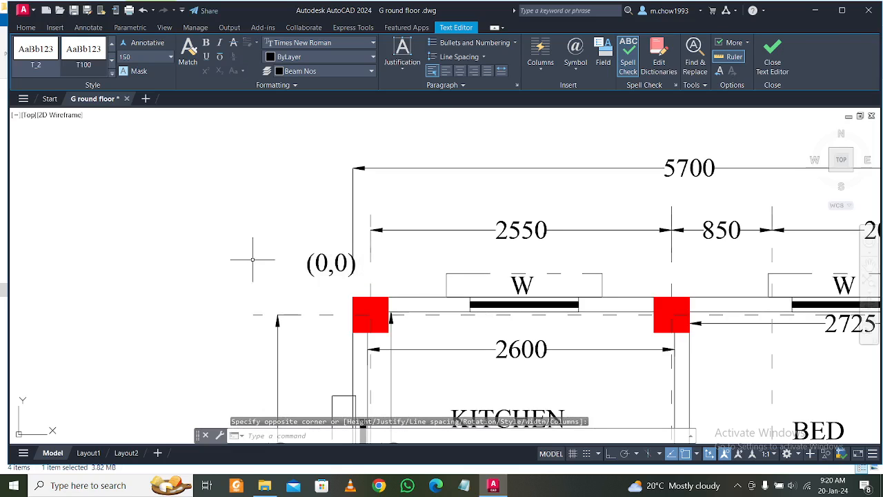
# Copy the (0,0) label to above the other two columns in the plan's upper row
pyautogui.click(319, 287)
pyautogui.click(302, 256)
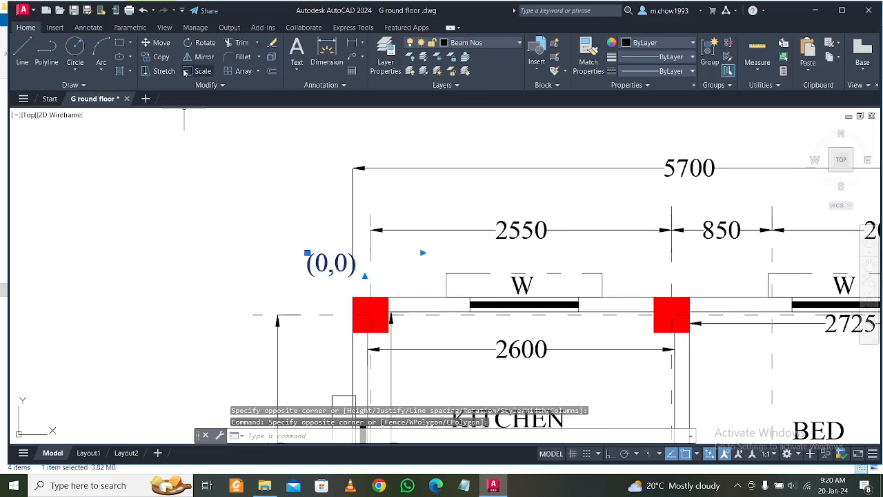
pyautogui.click(161, 56)
pyautogui.scroll(-3, 296, 269)
pyautogui.scroll(1, 365, 269)
pyautogui.click(316, 188)
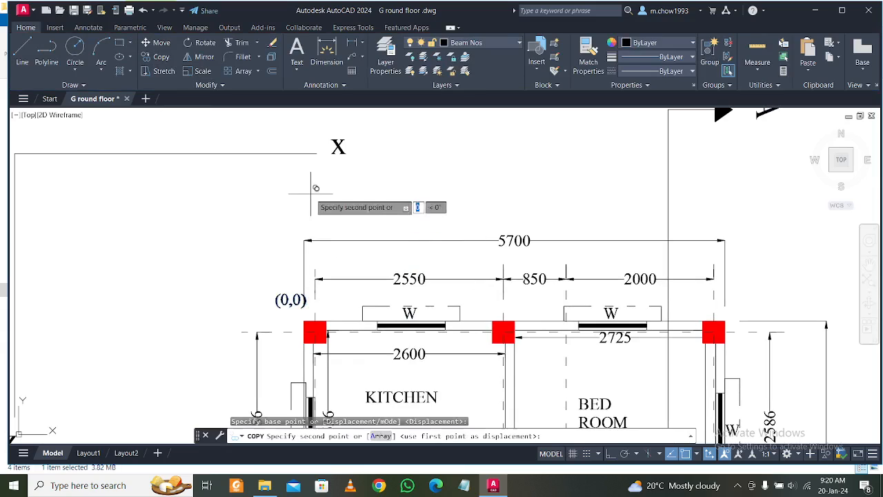
pyautogui.click(525, 189)
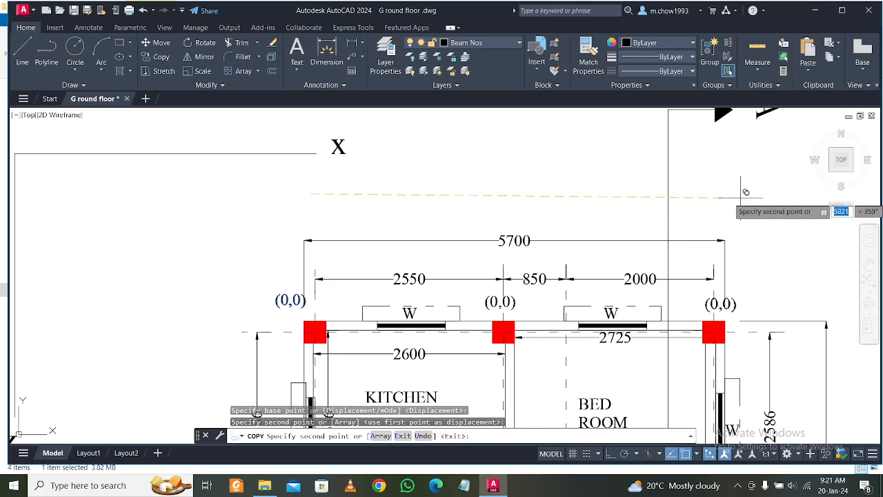
pyautogui.press('Escape')
# Change the label above the middle column of the upper row to (2.55,0)
pyautogui.scroll(-4, 307, 297)
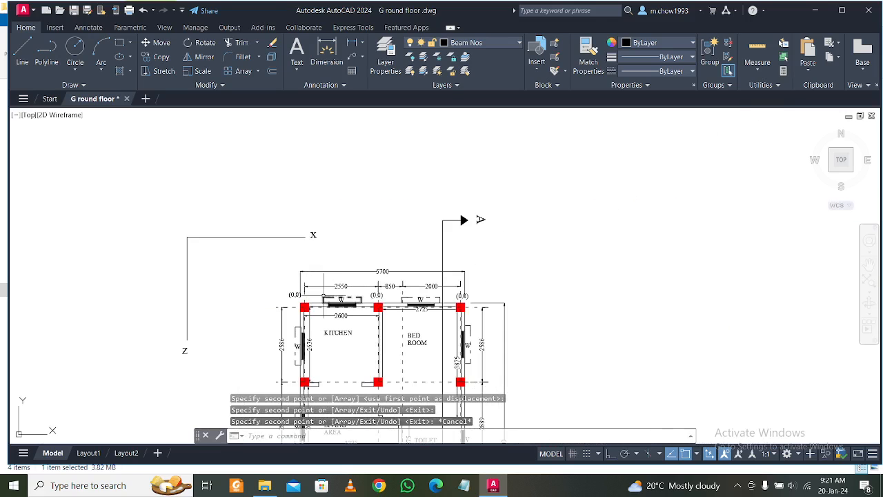
pyautogui.scroll(4, 315, 304)
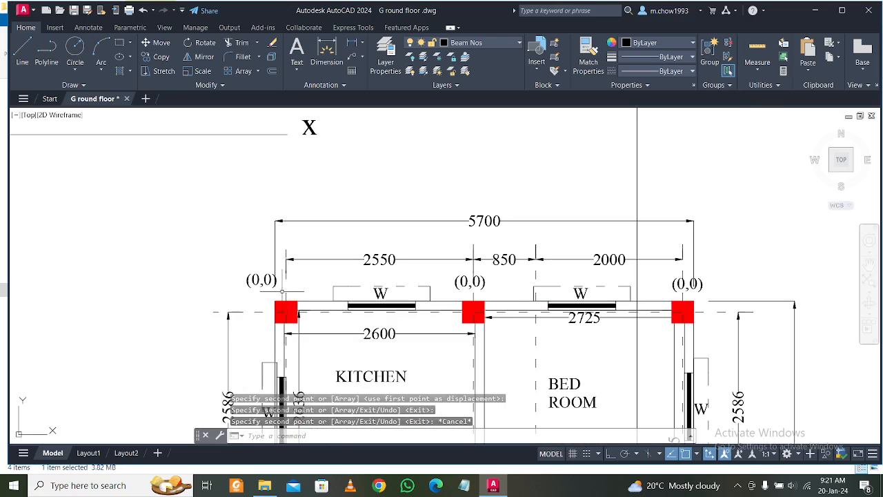
pyautogui.scroll(2, 488, 297)
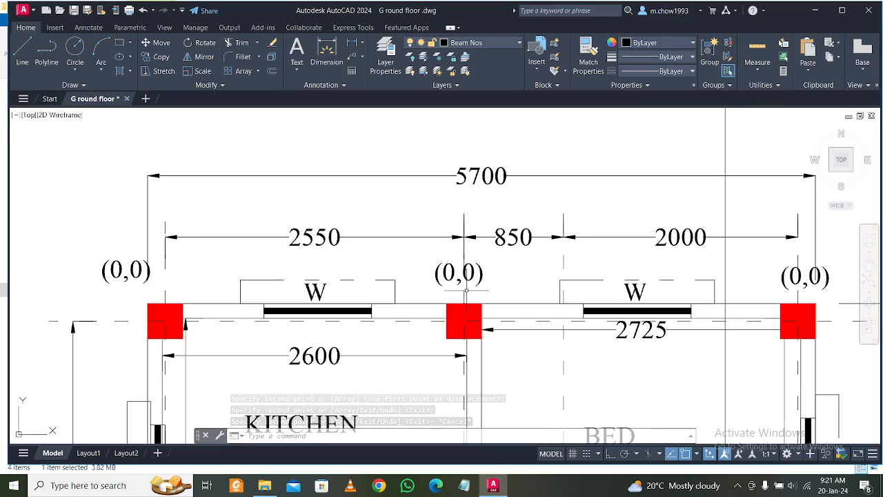
pyautogui.doubleClick(449, 273)
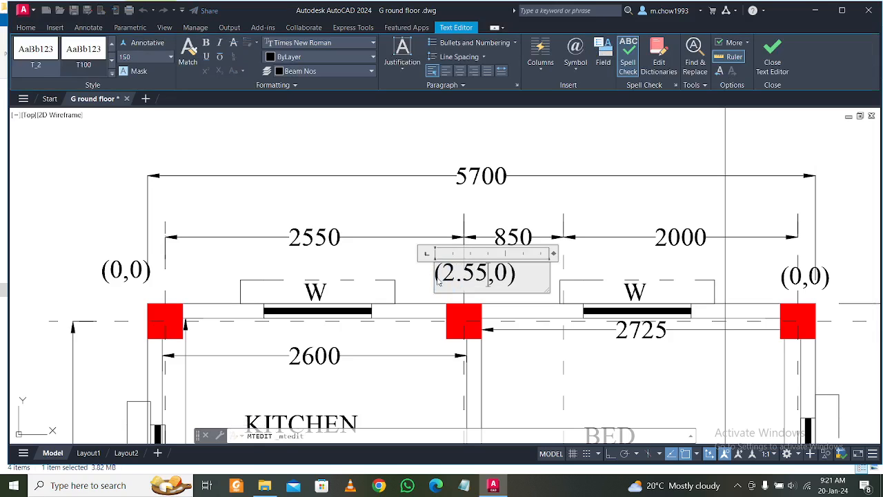
pyautogui.click(391, 267)
# Set the colour of the (0,0) label at the kitchen corner and the (2.55,0) label to blue
pyautogui.moveTo(487, 274); pyautogui.dragTo(413, 290, button='middle')
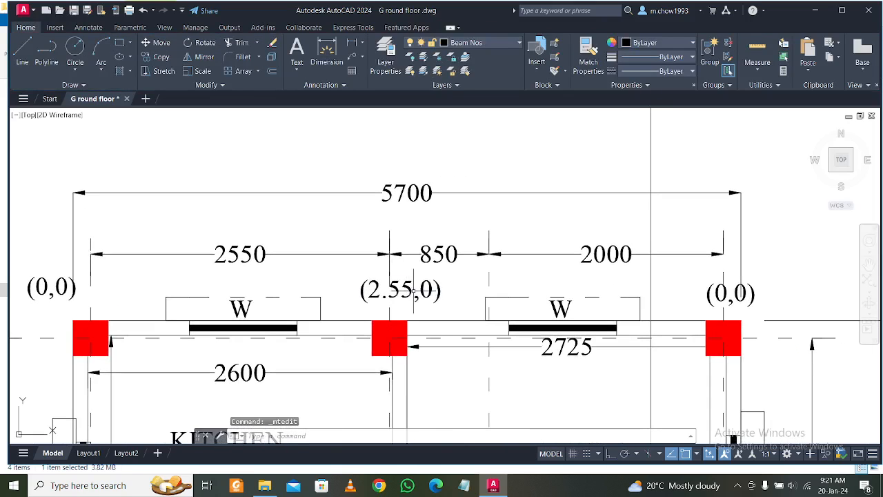
pyautogui.scroll(-2, 451, 294)
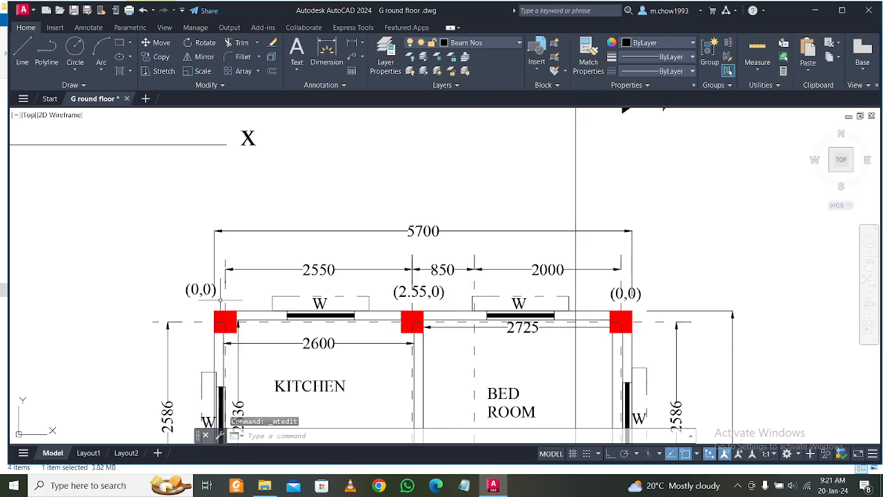
pyautogui.scroll(4, 200, 301)
pyautogui.scroll(-4, 226, 284)
pyautogui.scroll(2, 426, 282)
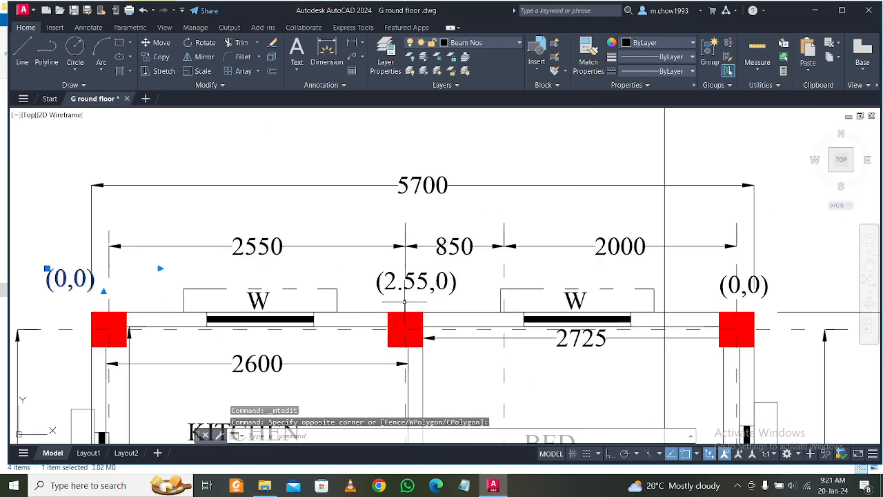
pyautogui.click(385, 303)
pyautogui.click(371, 267)
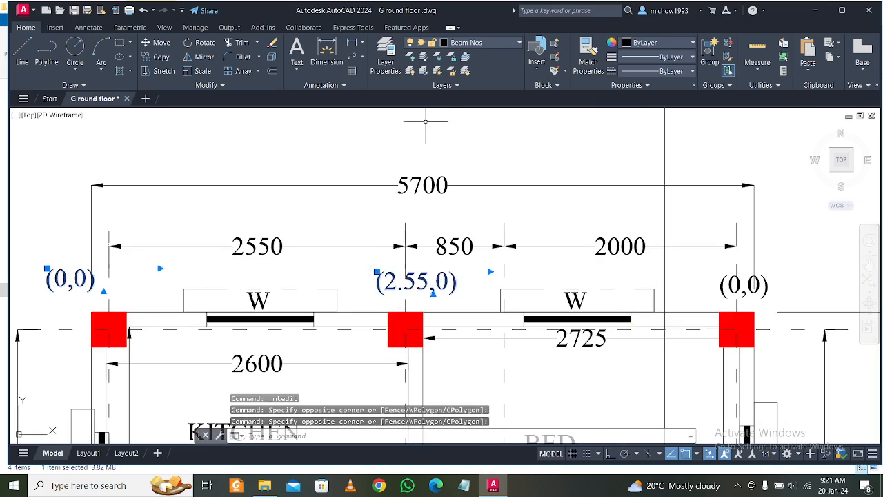
pyautogui.click(661, 42)
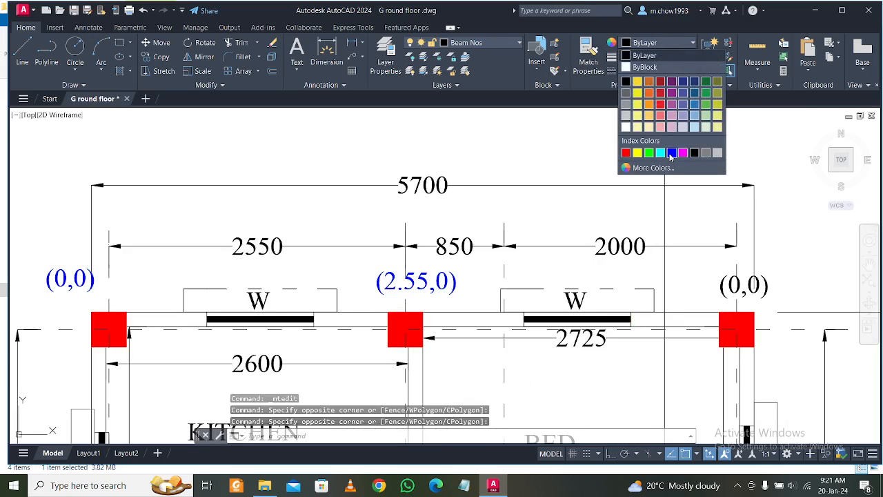
pyautogui.click(671, 153)
pyautogui.press('Escape')
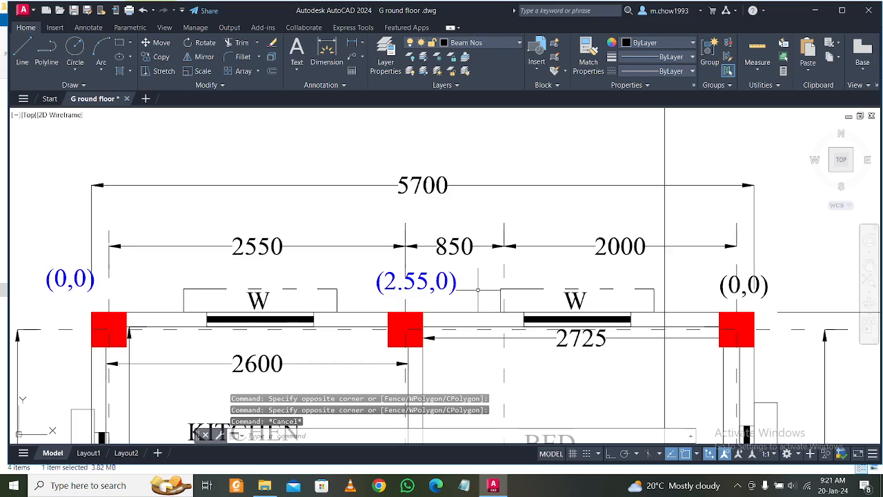
# Set the colour of the (0,0) label above the bedroom's outer corner column to blue
pyautogui.click(727, 293)
pyautogui.click(707, 279)
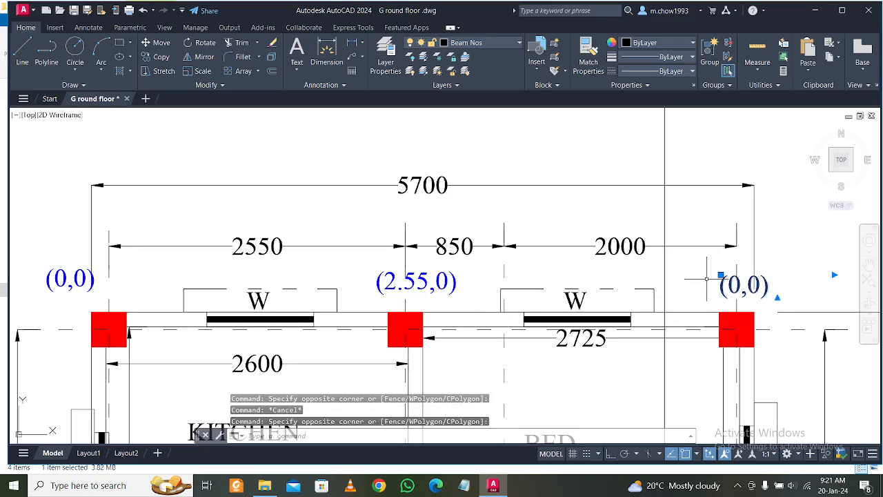
pyautogui.click(661, 43)
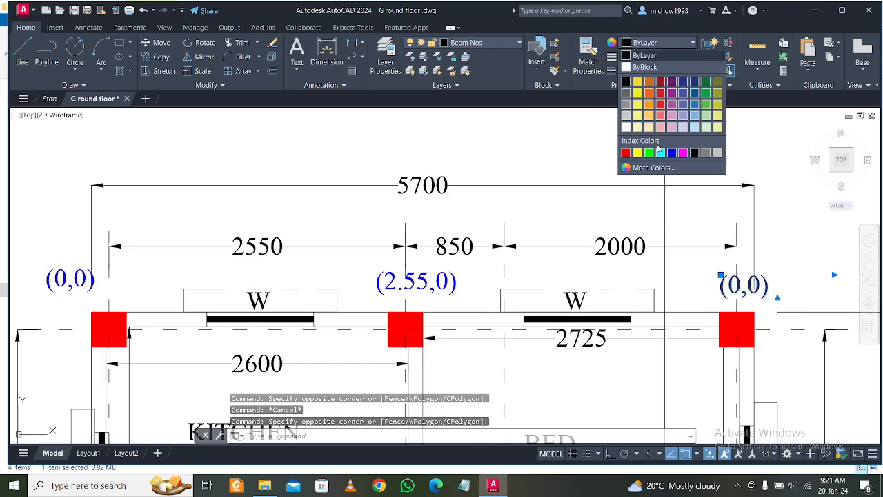
pyautogui.click(671, 153)
pyautogui.press('Escape')
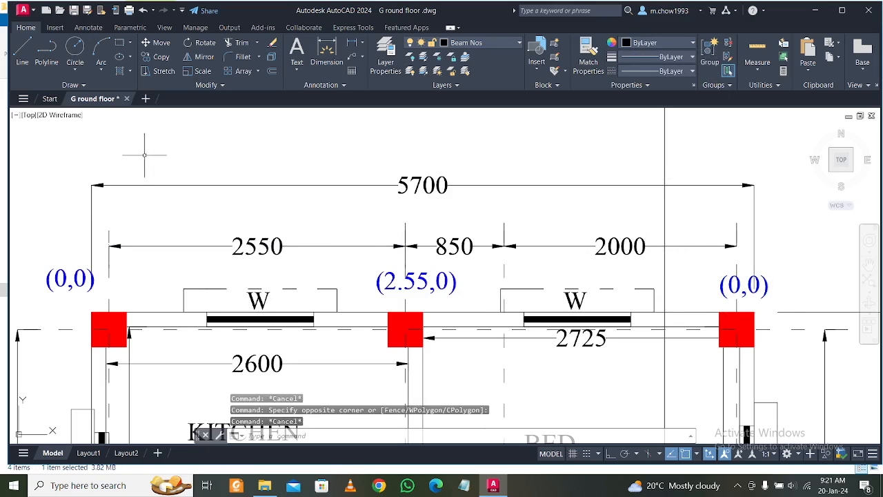
# Add a linear dimension between the outer column centrelines of the upper row, placed just below the 5700 dimension
pyautogui.click(352, 42)
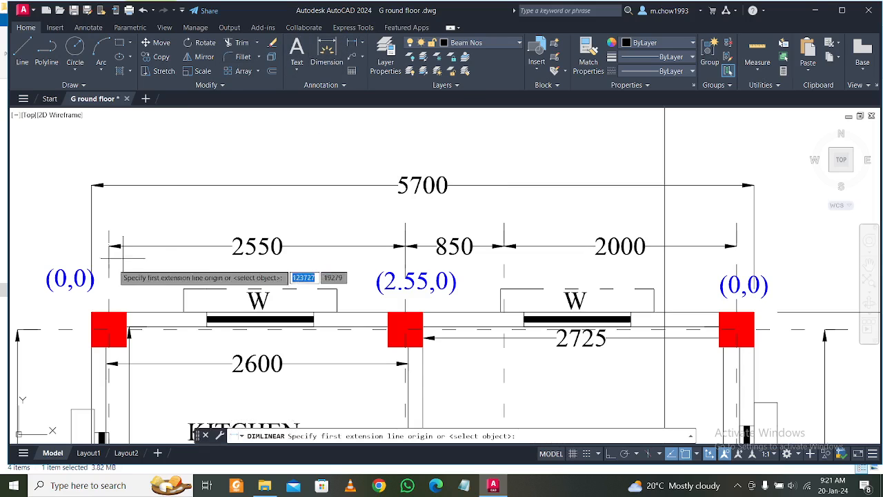
pyautogui.click(109, 267)
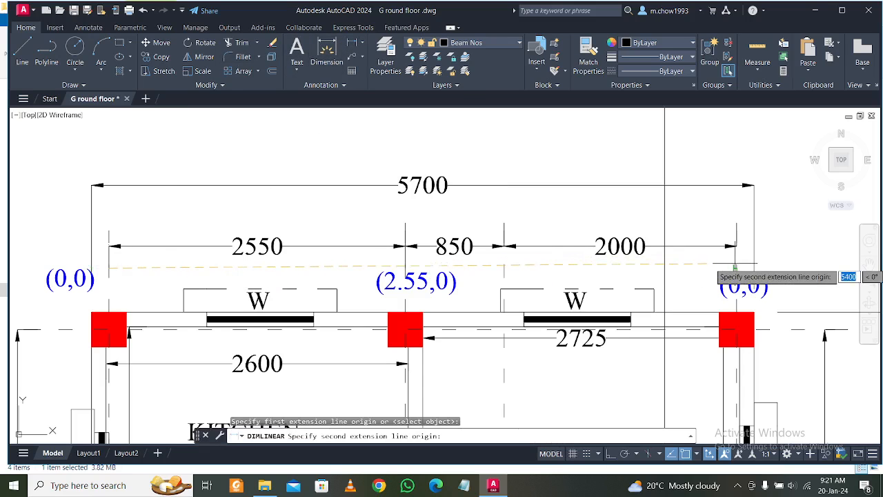
pyautogui.click(735, 268)
pyautogui.click(735, 208)
# Change the blue label above the bedroom's outer corner column to (5.4,0)
pyautogui.moveTo(669, 273); pyautogui.dragTo(526, 278, button='middle')
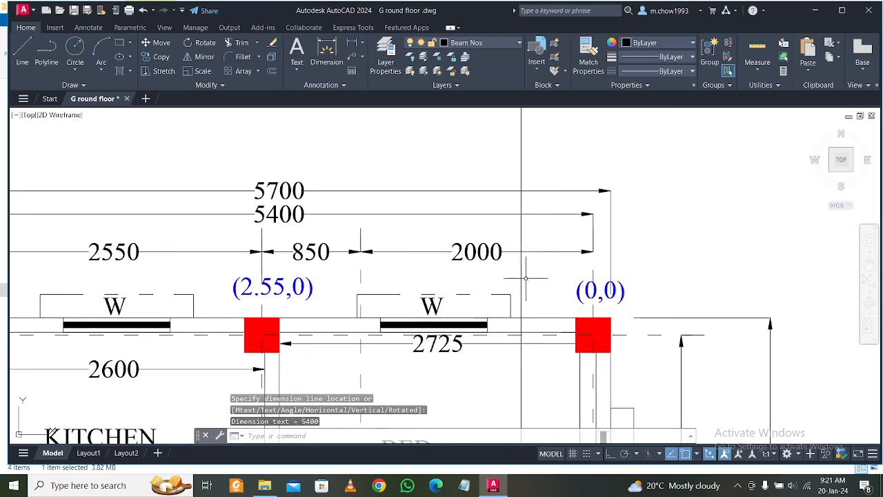
pyautogui.doubleClick(599, 292)
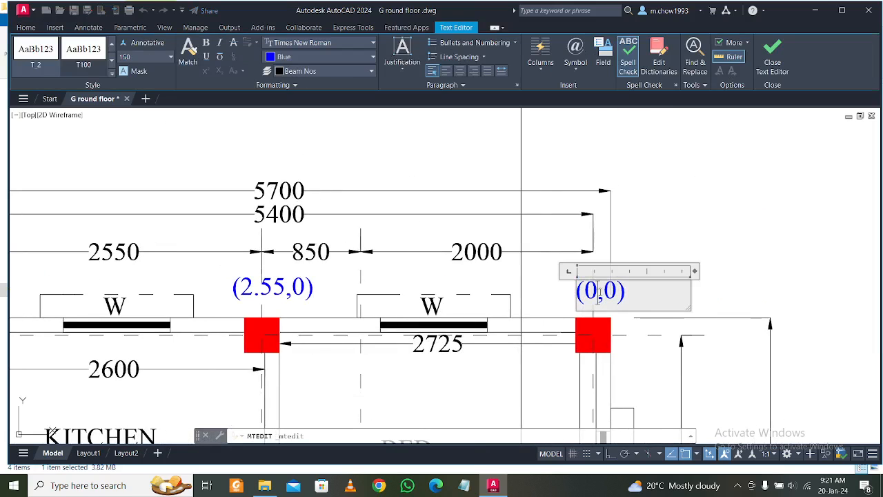
pyautogui.moveTo(599, 293); pyautogui.dragTo(586, 293)
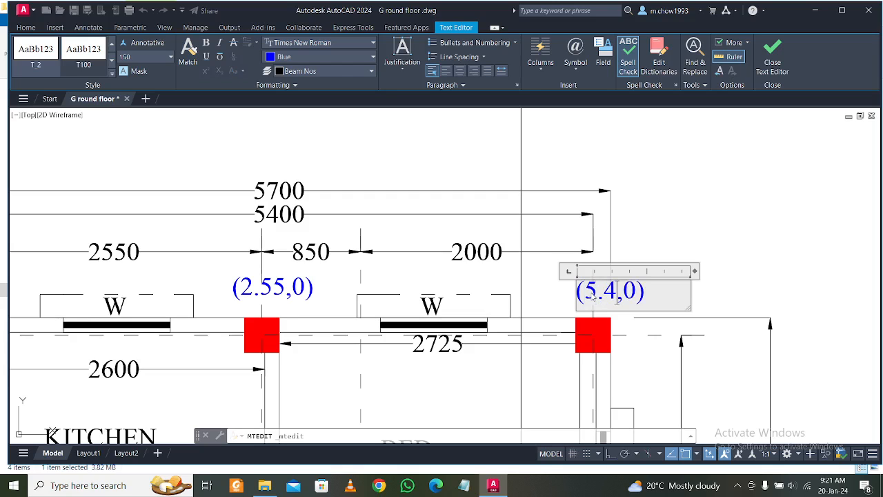
pyautogui.click(784, 222)
# Copy the (0,0), (2.55,0) and (5.4,0) labels straight down to the second row of columns, below the kitchen
pyautogui.scroll(-4, 786, 219)
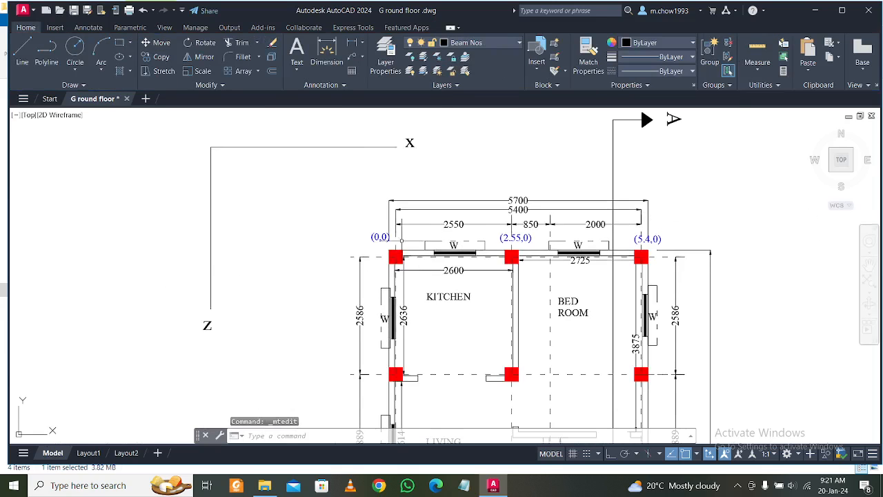
pyautogui.scroll(4, 366, 240)
pyautogui.click(328, 232)
pyautogui.scroll(-3, 325, 231)
pyautogui.scroll(3, 548, 249)
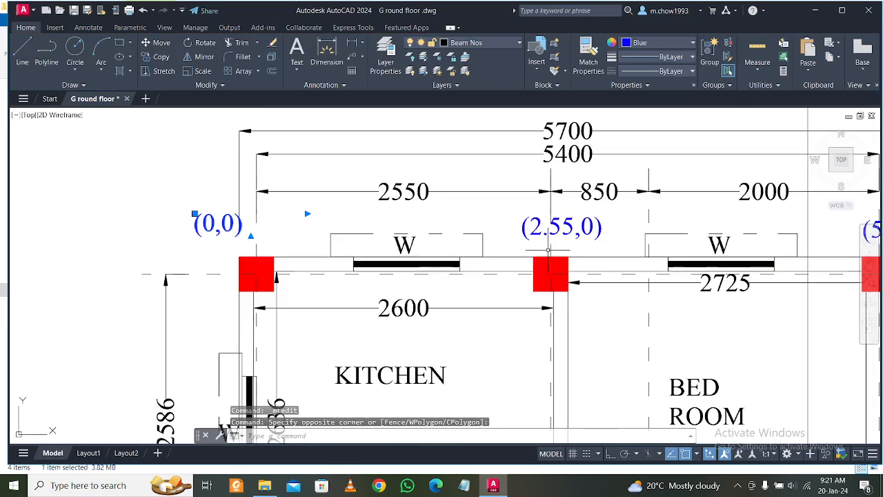
pyautogui.click(542, 248)
pyautogui.click(512, 217)
pyautogui.scroll(-3, 483, 217)
pyautogui.moveTo(737, 252); pyautogui.dragTo(703, 209, button='middle')
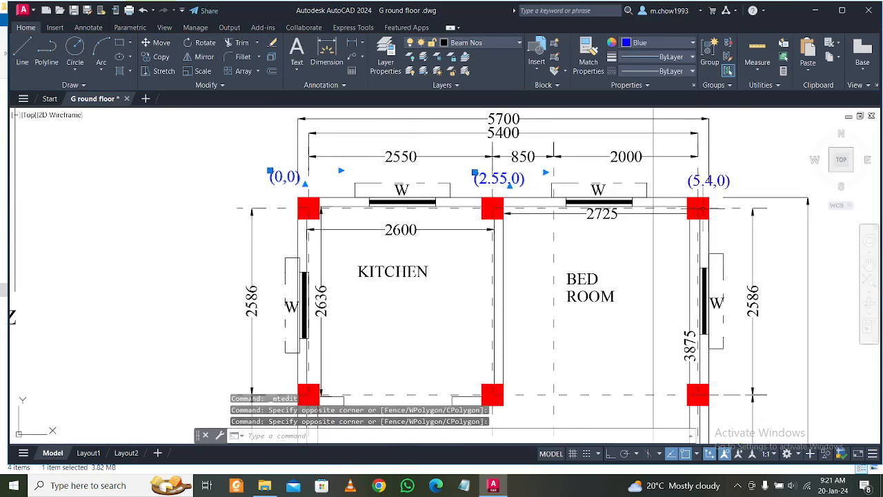
pyautogui.scroll(5, 703, 209)
pyautogui.click(768, 163)
pyautogui.click(731, 134)
pyautogui.scroll(-4, 637, 155)
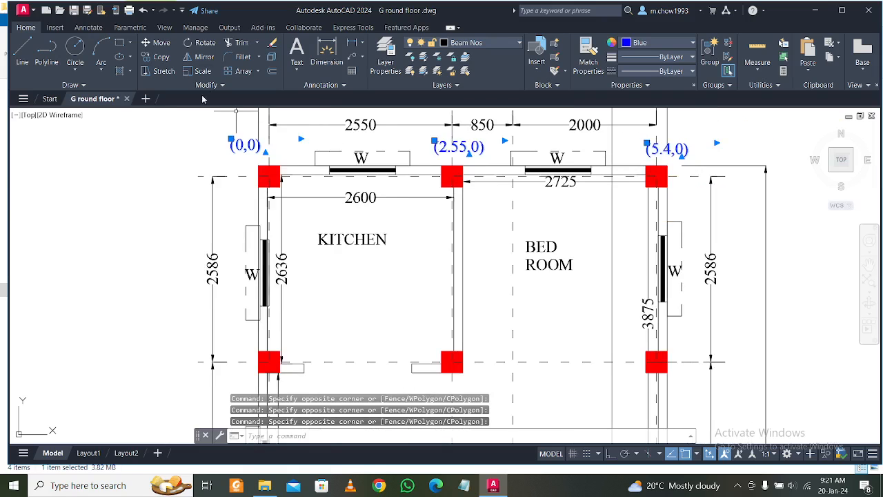
pyautogui.click(159, 61)
pyautogui.click(106, 200)
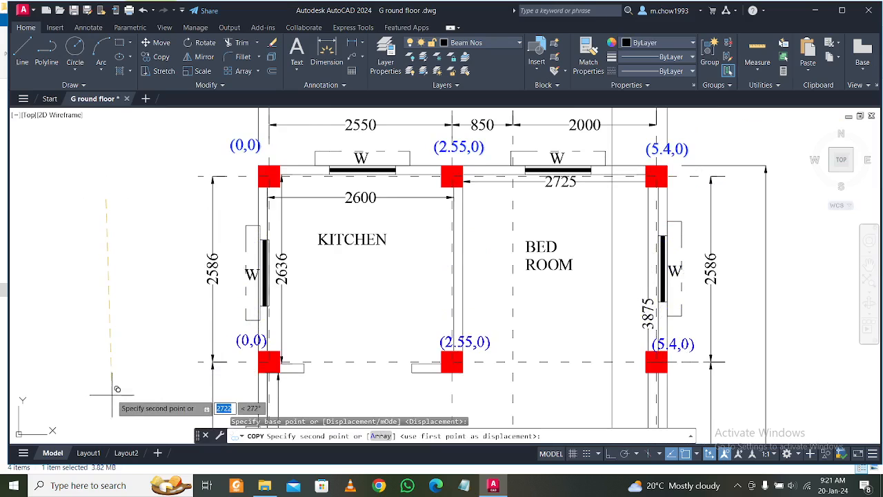
pyautogui.click(112, 396)
# Place further copies of the three coordinate labels at the column row by the entrance and the lowest row below the parking
pyautogui.moveTo(112, 383); pyautogui.dragTo(117, 214, button='middle')
pyautogui.moveTo(114, 360); pyautogui.dragTo(124, 256, button='middle')
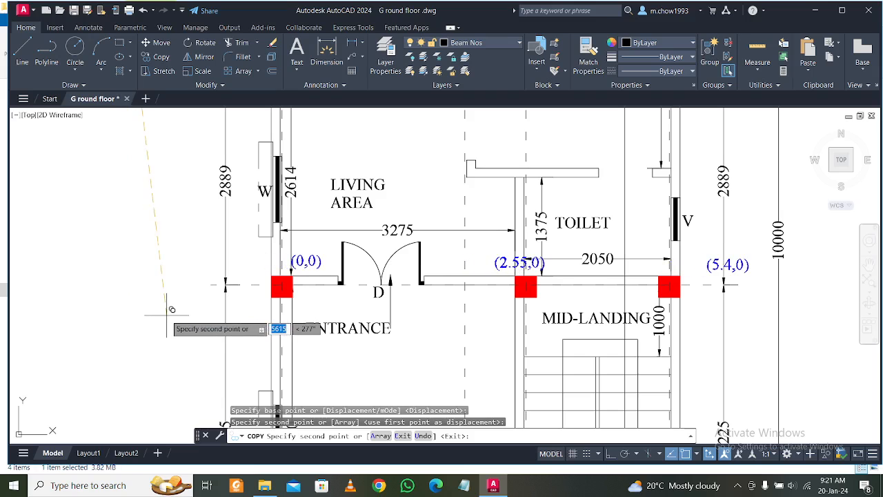
pyautogui.click(143, 311)
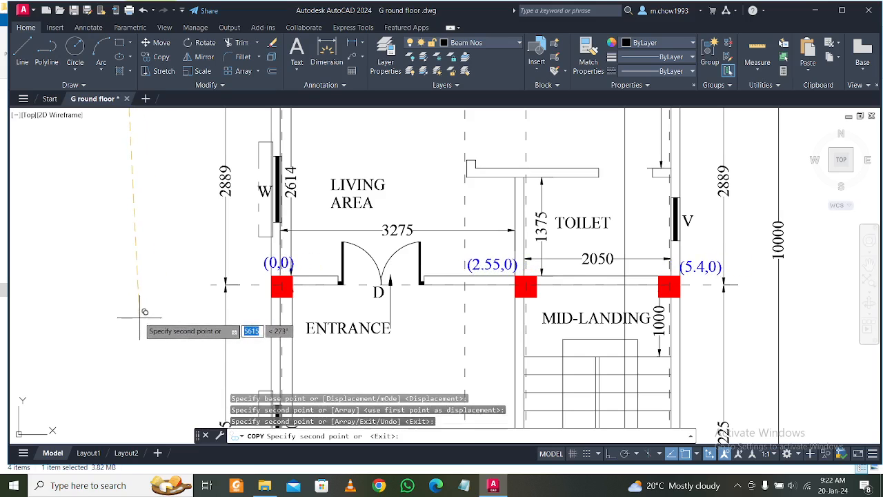
pyautogui.moveTo(157, 330); pyautogui.dragTo(159, 161, button='middle')
pyautogui.scroll(-2, 147, 265)
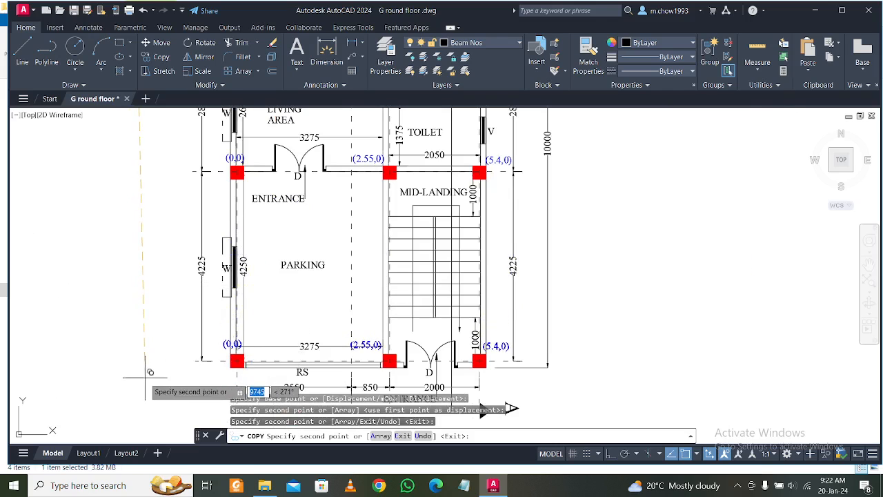
pyautogui.moveTo(273, 239); pyautogui.dragTo(278, 384, button='middle')
pyautogui.press('Escape')
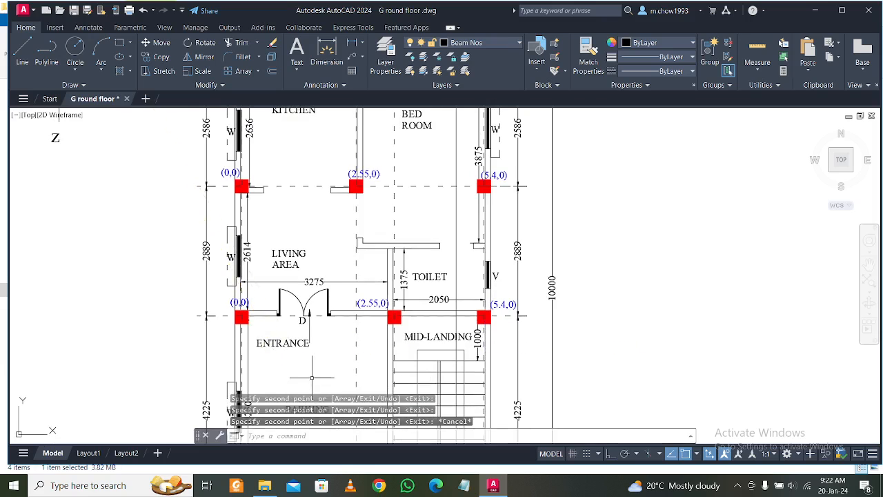
pyautogui.scroll(4, 355, 339)
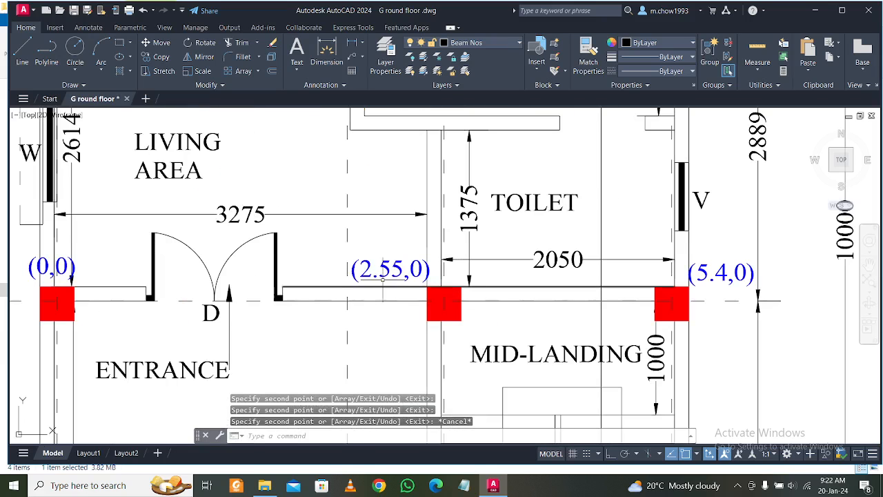
pyautogui.click(386, 273)
pyautogui.write('NETLOAD')
pyautogui.press('Return')
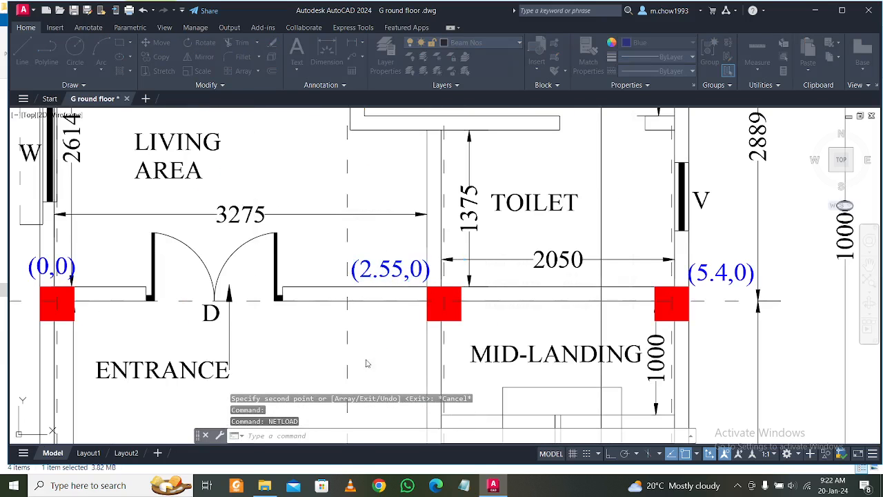
pyautogui.click(633, 99)
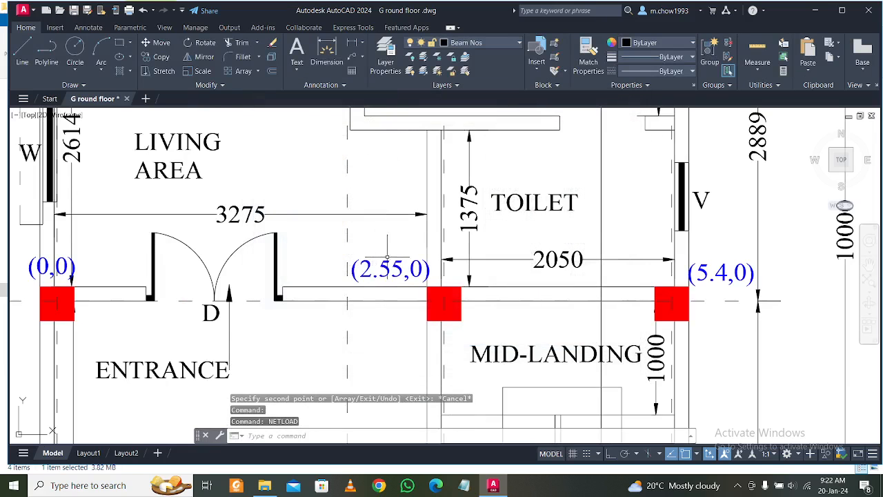
# Move the (2.55,0) label in the entrance row sideways onto the dashed centreline between the double door and the toilet column
pyautogui.click(405, 277)
pyautogui.write('m')
pyautogui.press('Return')
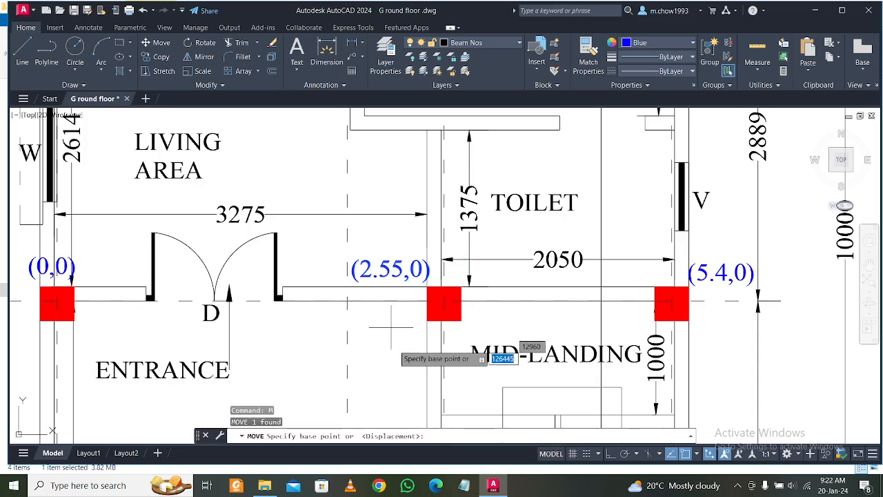
pyautogui.click(397, 348)
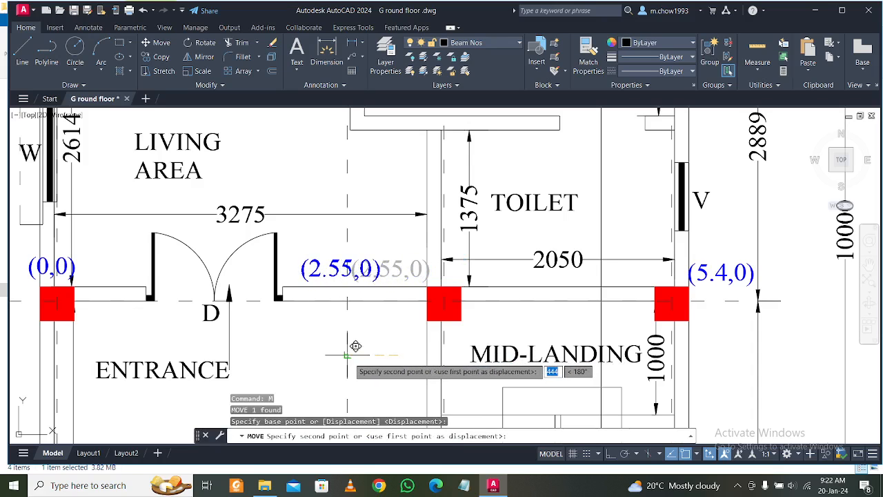
pyautogui.click(347, 355)
pyautogui.click(383, 267)
pyautogui.click(347, 259)
pyautogui.press('Escape')
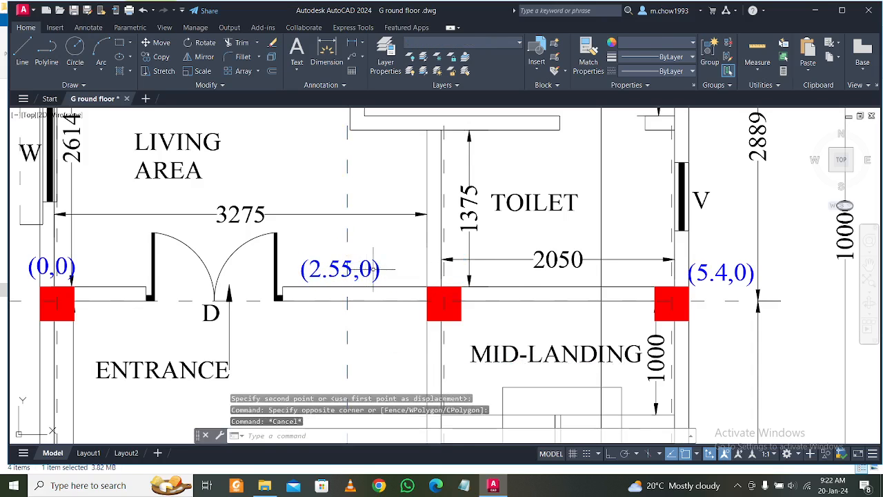
# Copy the moved (2.55,0) label to above the middle column beside the toilet
pyautogui.click(373, 269)
pyautogui.click(161, 56)
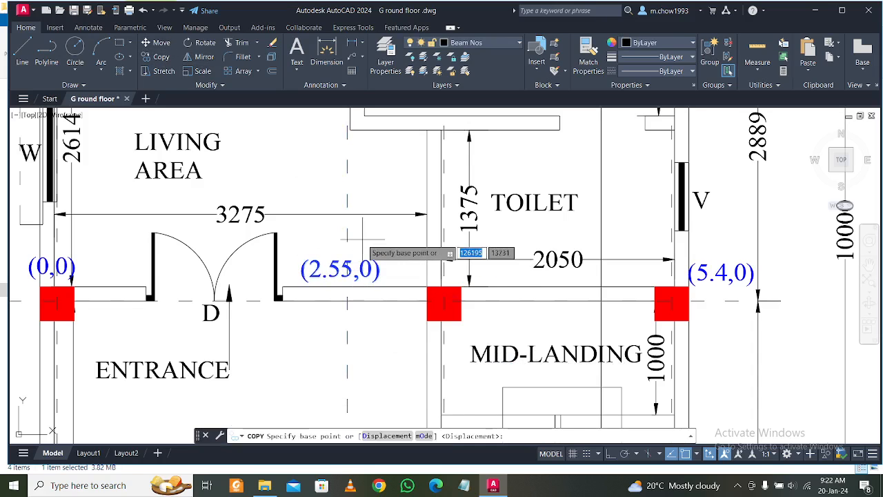
pyautogui.click(365, 240)
pyautogui.click(466, 239)
pyautogui.press('Escape')
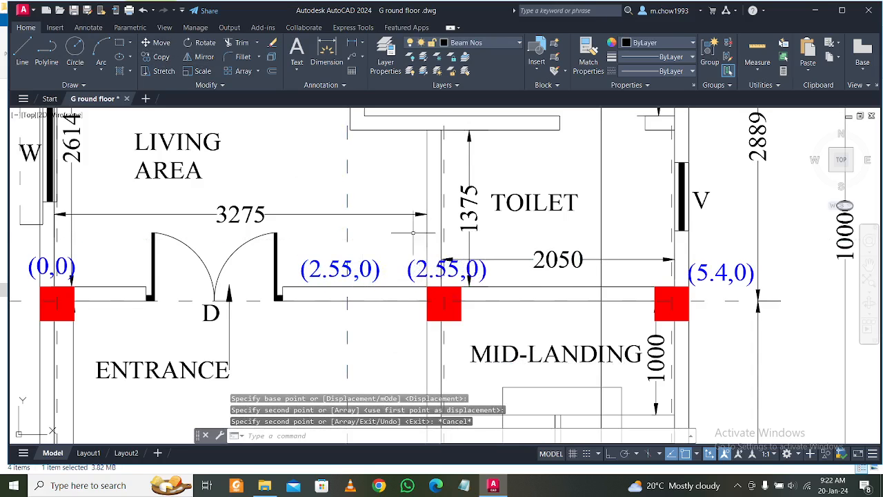
# Stretch the end of the 5400 dimension back to the dashed centreline through the bedroom window, keeping its start at the kitchen corner column
pyautogui.scroll(-4, 418, 321)
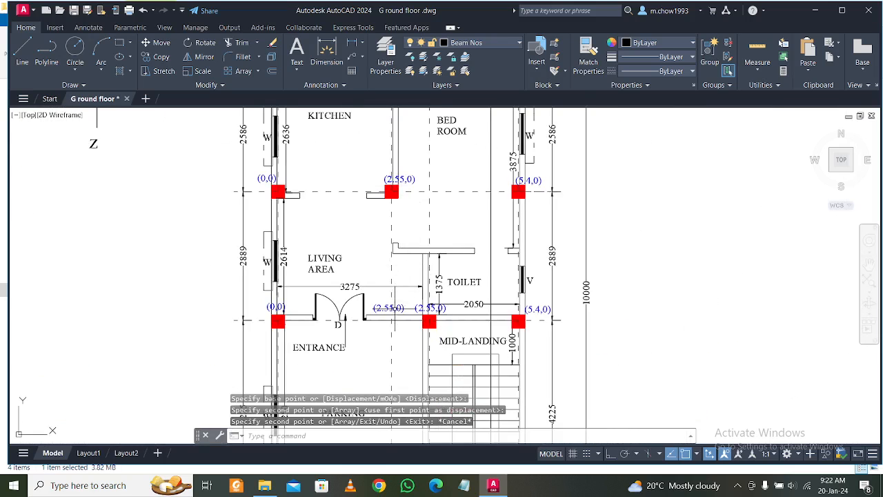
pyautogui.moveTo(412, 152); pyautogui.dragTo(428, 298, button='middle')
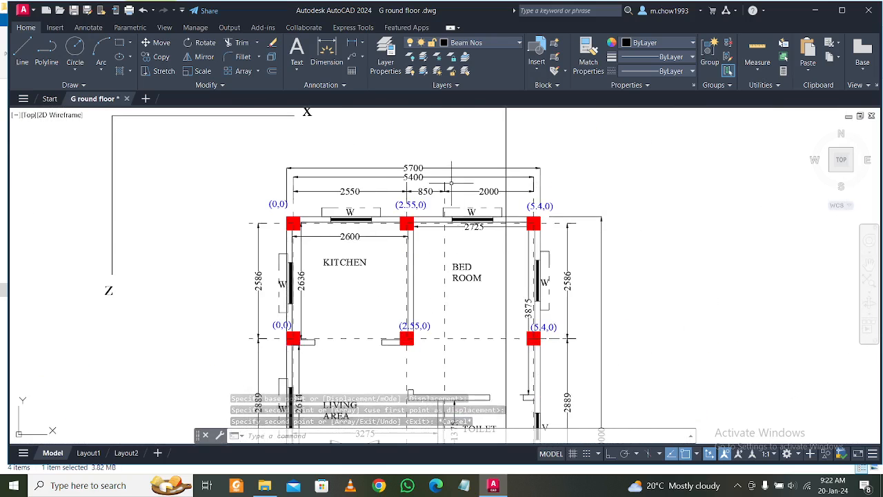
pyautogui.scroll(4, 452, 184)
pyautogui.click(423, 153)
pyautogui.click(671, 179)
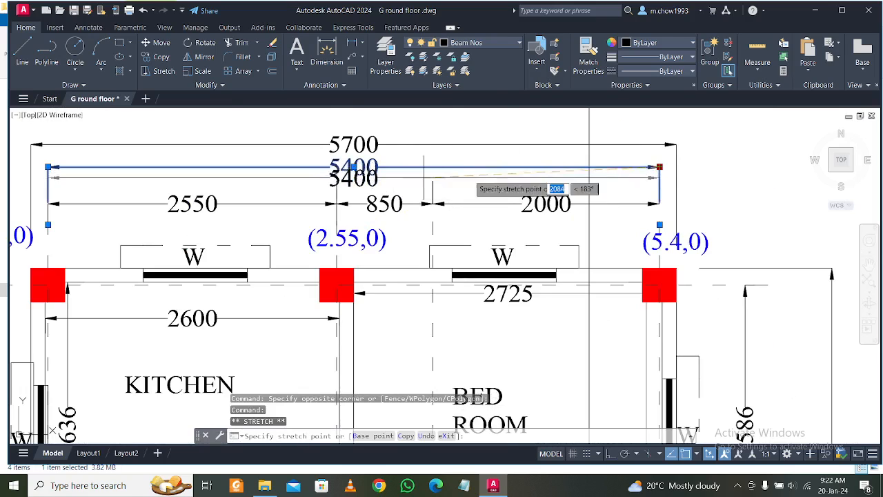
pyautogui.click(660, 166)
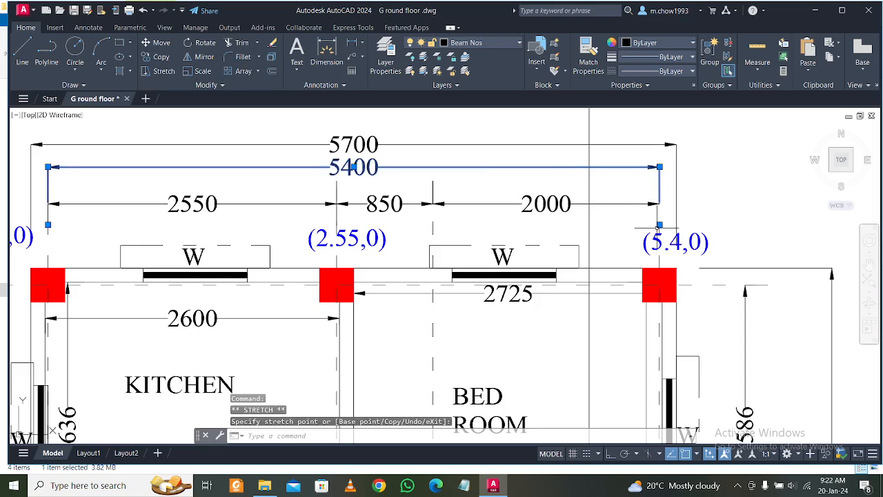
pyautogui.click(432, 191)
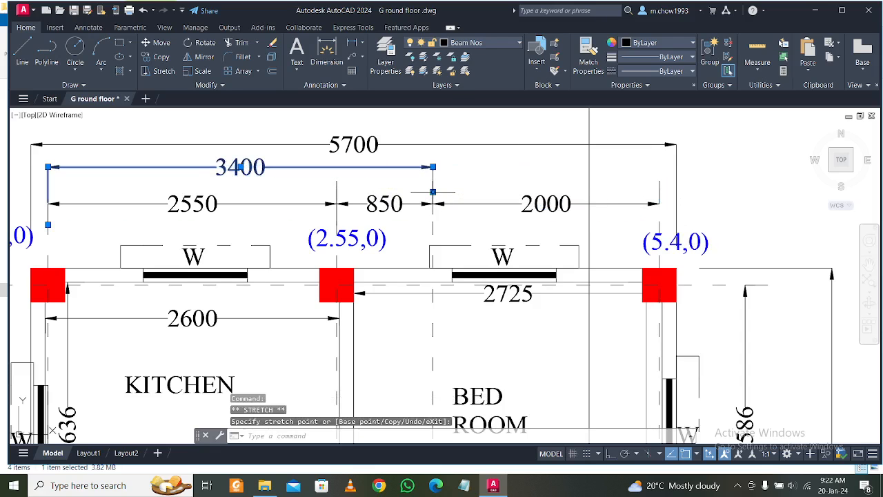
pyautogui.press('Escape')
pyautogui.press('Escape')
# Delete the 2550, 850 and 2000 dimensions above the top row of columns
pyautogui.moveTo(382, 324)
pyautogui.mouseDown(button='middle')
pyautogui.moveTo(378, 184)
pyautogui.moveTo(396, 265)
pyautogui.moveTo(414, 201)
pyautogui.mouseUp(button='middle')
pyautogui.moveTo(407, 257); pyautogui.dragTo(411, 224, button='middle')
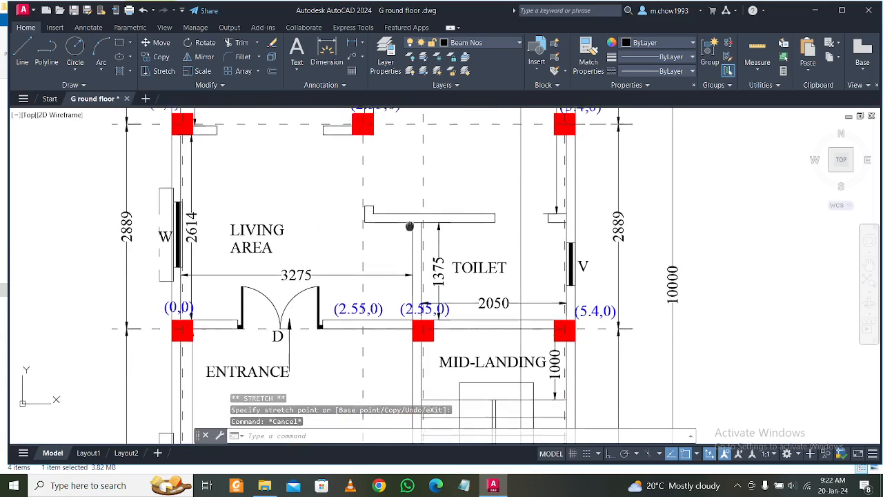
pyautogui.moveTo(416, 295); pyautogui.dragTo(429, 421, button='middle')
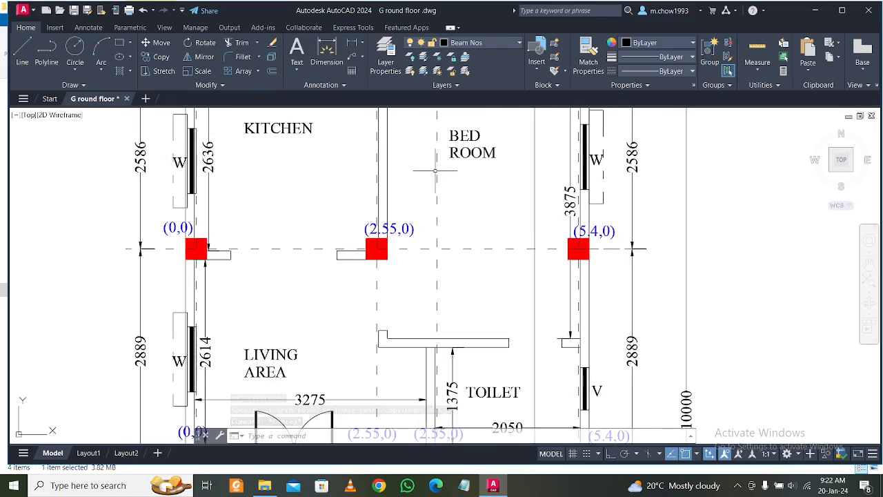
pyautogui.moveTo(422, 114); pyautogui.dragTo(414, 243, button='middle')
pyautogui.scroll(2, 369, 170)
pyautogui.click(303, 174)
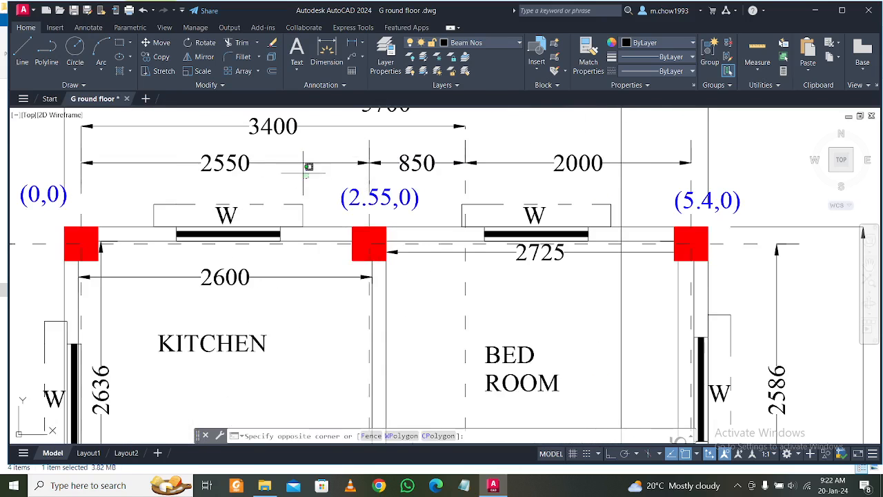
pyautogui.click(261, 155)
pyautogui.click(451, 177)
pyautogui.click(434, 149)
pyautogui.click(566, 173)
pyautogui.click(533, 150)
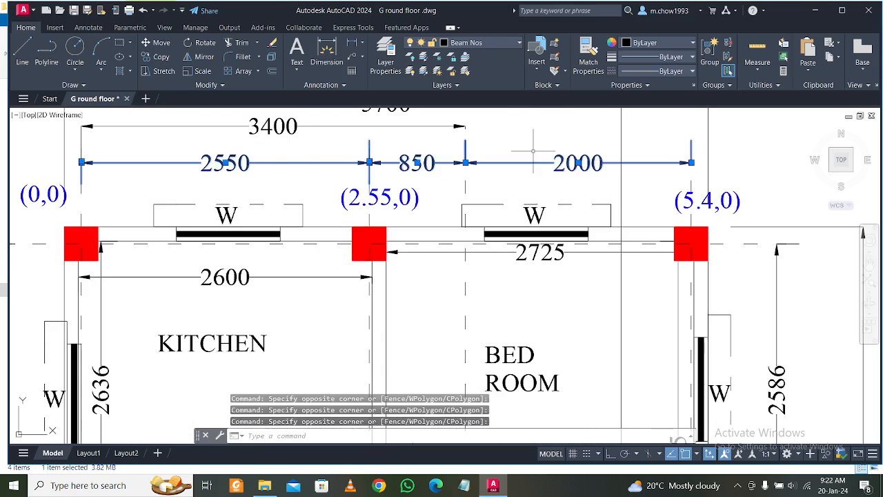
pyautogui.press('Delete')
# Change the copied label above the middle column beside the toilet to (3.4,0)
pyautogui.scroll(-4, 514, 157)
pyautogui.moveTo(492, 256); pyautogui.dragTo(464, 123, button='middle')
pyautogui.scroll(8, 467, 292)
pyautogui.doubleClick(493, 270)
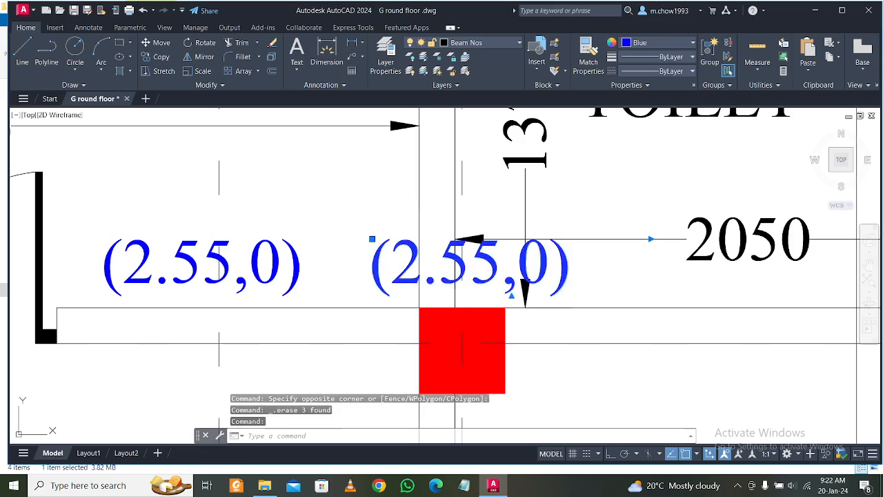
pyautogui.moveTo(481, 269); pyautogui.dragTo(405, 269)
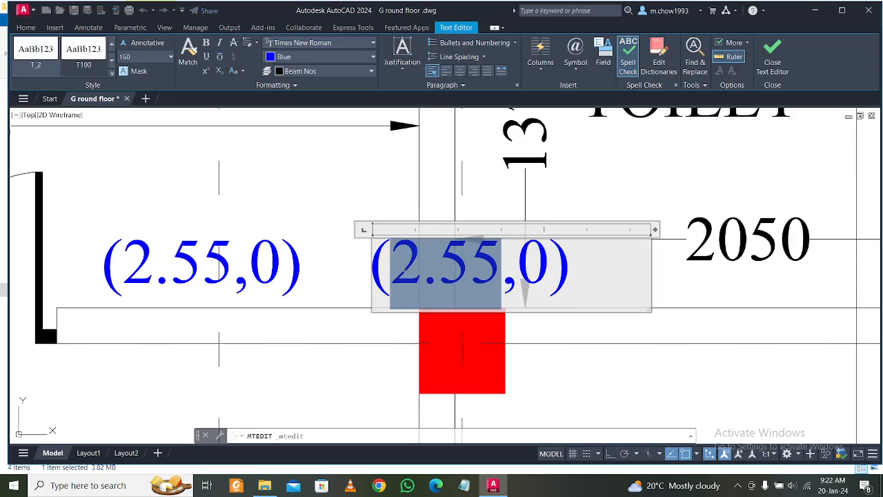
pyautogui.write('3.4')
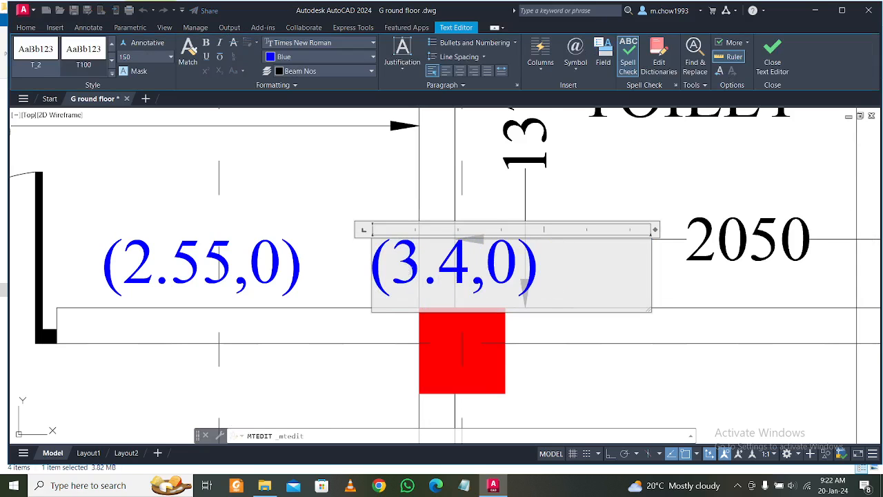
pyautogui.click(519, 353)
# Change the (2.55,0) label at the middle column of the lowest row to (3.4,0)
pyautogui.scroll(-6, 553, 345)
pyautogui.moveTo(532, 345); pyautogui.dragTo(515, 178, button='middle')
pyautogui.scroll(4, 460, 322)
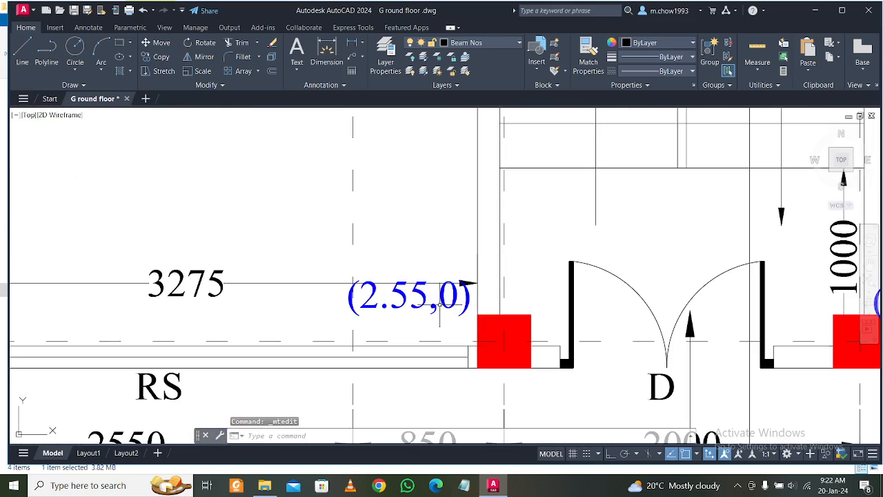
pyautogui.doubleClick(430, 306)
pyautogui.moveTo(428, 303); pyautogui.dragTo(398, 301)
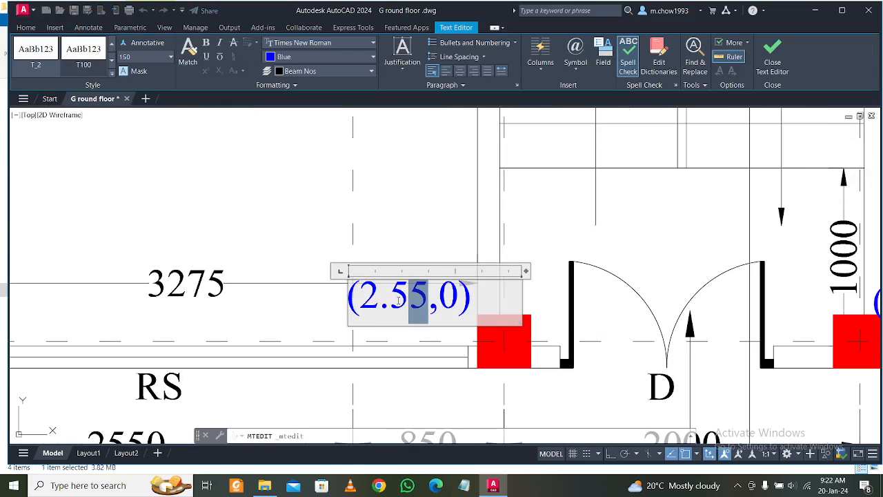
pyautogui.write('3.')
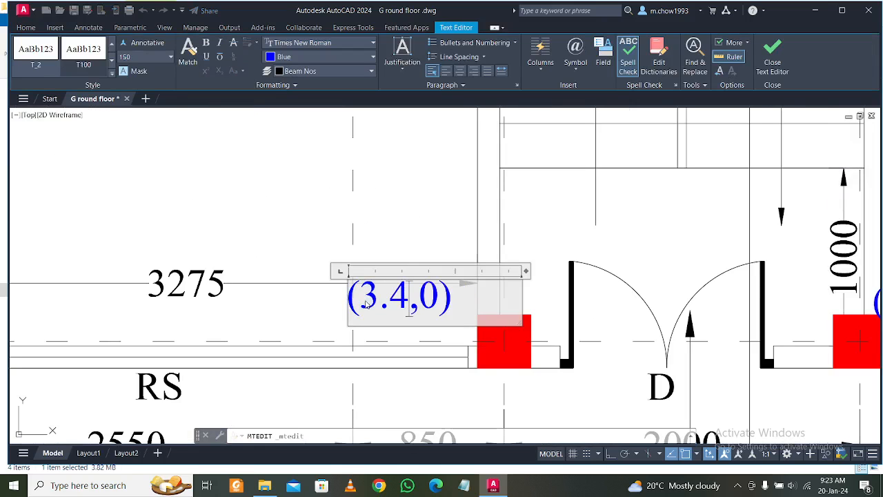
pyautogui.click(399, 245)
# Examine the coordinate labels and the dimensions along every column row of the ground floor plan
pyautogui.scroll(-4, 410, 267)
pyautogui.moveTo(403, 115); pyautogui.dragTo(414, 301, button='middle')
pyautogui.moveTo(420, 218); pyautogui.dragTo(431, 344, button='middle')
pyautogui.moveTo(373, 144)
pyautogui.mouseDown(button='middle')
pyautogui.moveTo(381, 359)
pyautogui.moveTo(403, 259)
pyautogui.mouseUp(button='middle')
pyautogui.scroll(-10, 332, 362)
pyautogui.middleClick(336, 353)
pyautogui.middleClick(336, 352)
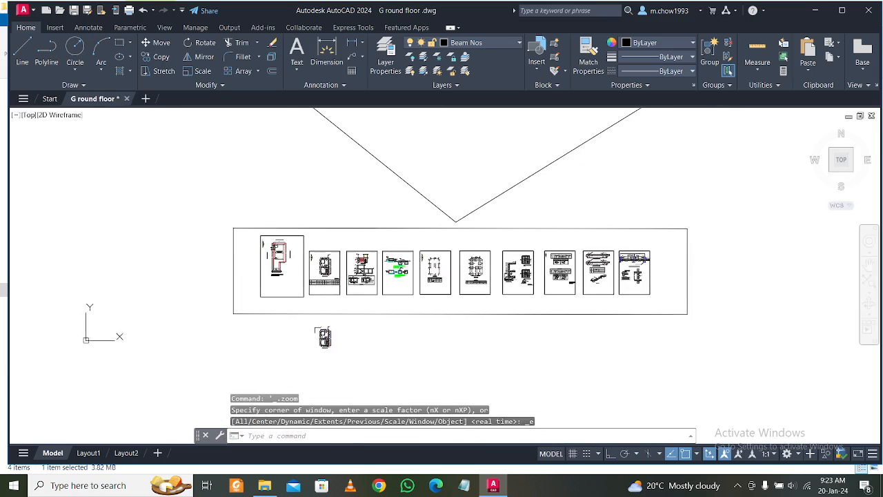
pyautogui.scroll(10, 324, 337)
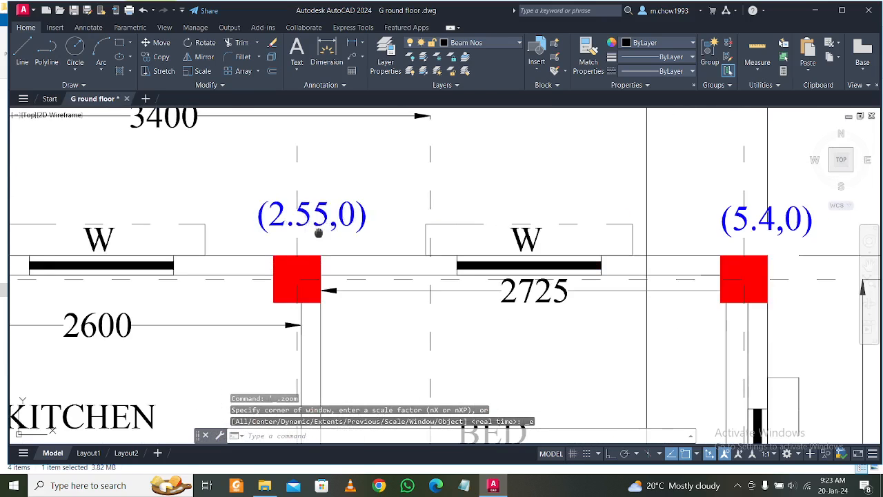
pyautogui.moveTo(319, 233); pyautogui.dragTo(412, 232, button='middle')
pyautogui.scroll(-4, 386, 276)
pyautogui.moveTo(434, 351); pyautogui.dragTo(473, 221, button='middle')
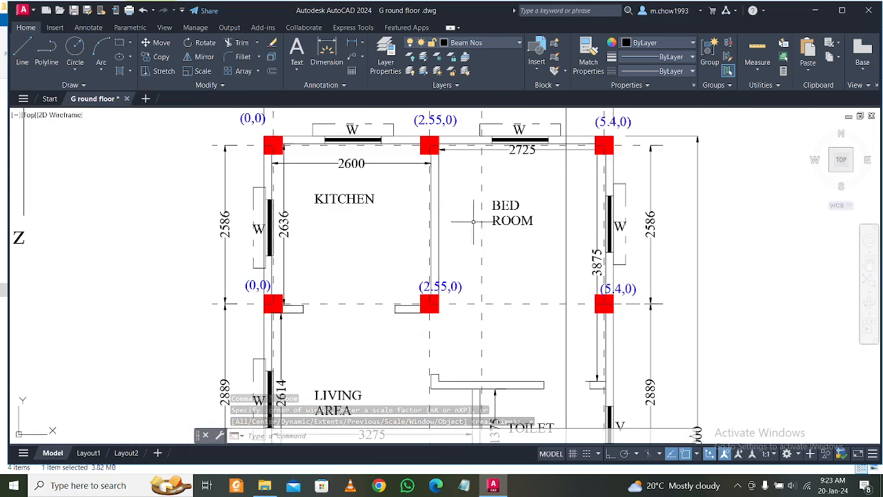
pyautogui.moveTo(485, 270); pyautogui.dragTo(485, 258, button='middle')
pyautogui.moveTo(398, 262); pyautogui.dragTo(416, 201, button='middle')
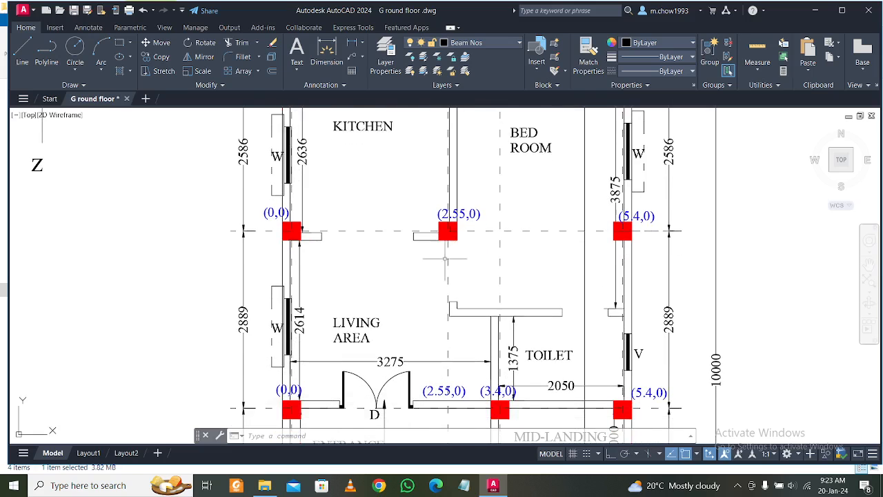
pyautogui.moveTo(450, 280); pyautogui.dragTo(475, 209, button='middle')
pyautogui.moveTo(478, 287); pyautogui.dragTo(486, 311, button='middle')
pyautogui.moveTo(440, 193); pyautogui.dragTo(445, 338, button='middle')
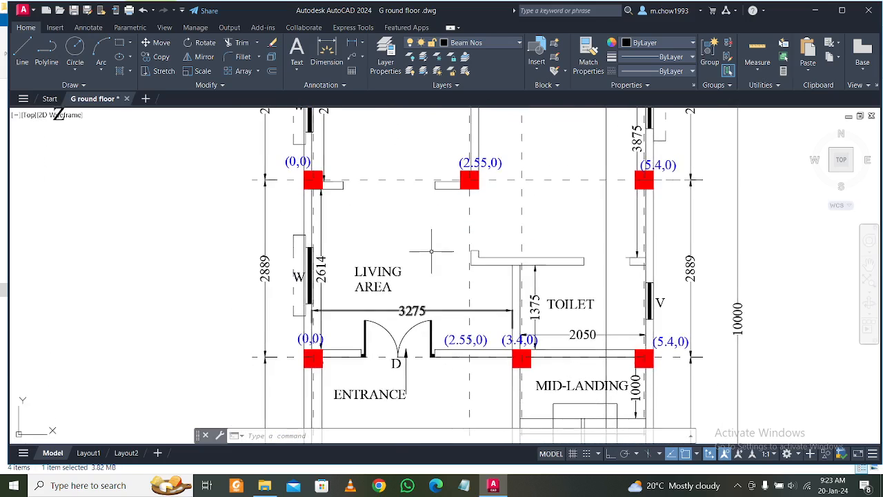
pyautogui.moveTo(433, 172); pyautogui.dragTo(423, 356, button='middle')
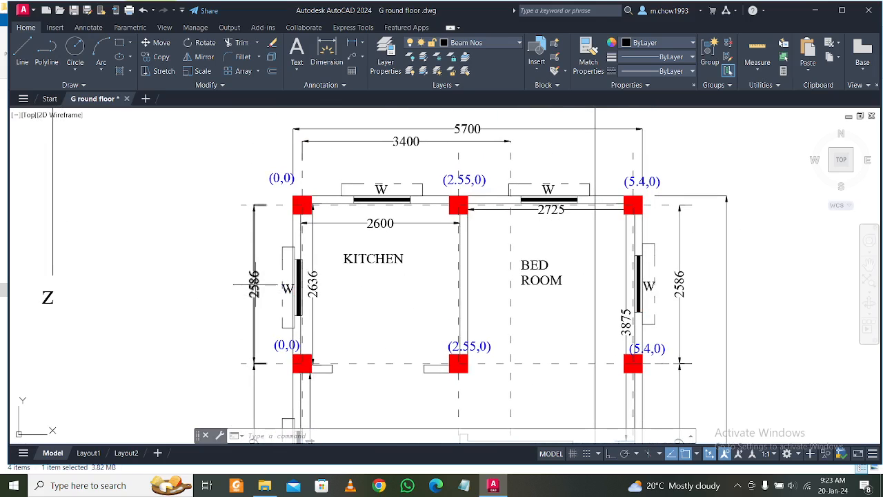
# Delete the outer 2889 and 4225 vertical dimensions beside the living area and parking, on the Z-axis side
pyautogui.moveTo(271, 324); pyautogui.dragTo(286, 206, button='middle')
pyautogui.click(274, 320)
pyautogui.click(249, 336)
pyautogui.moveTo(277, 340); pyautogui.dragTo(315, 194, button='middle')
pyautogui.scroll(-5, 315, 195)
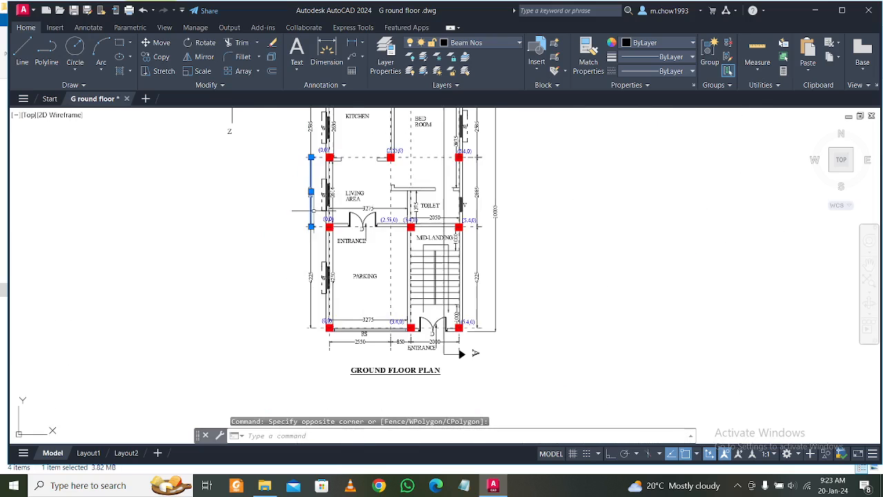
pyautogui.click(307, 330)
pyautogui.press('Delete')
# Change the (0,0) label at the second-row column below the kitchen to (0,2.586) and copy the value 2.586
pyautogui.moveTo(387, 220); pyautogui.dragTo(388, 276, button='middle')
pyautogui.scroll(6, 289, 179)
pyautogui.moveTo(290, 180); pyautogui.dragTo(298, 257, button='middle')
pyautogui.scroll(4, 341, 328)
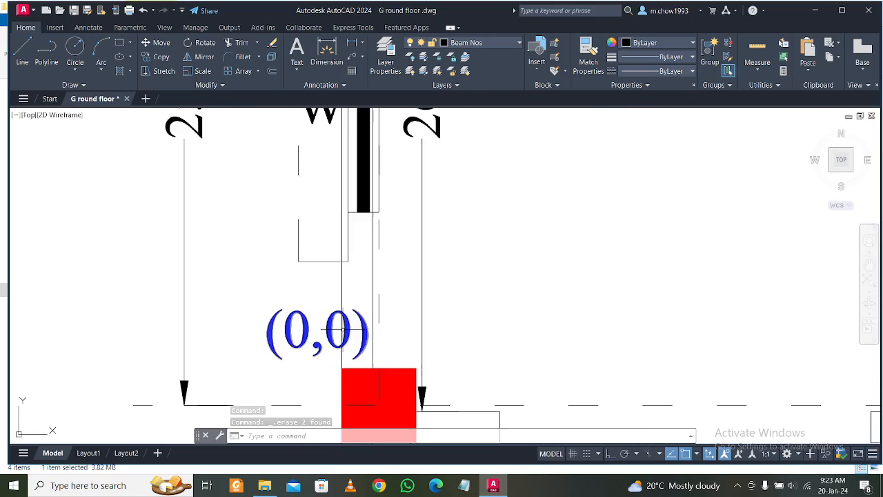
pyautogui.click(333, 338)
pyautogui.doubleClick(332, 338)
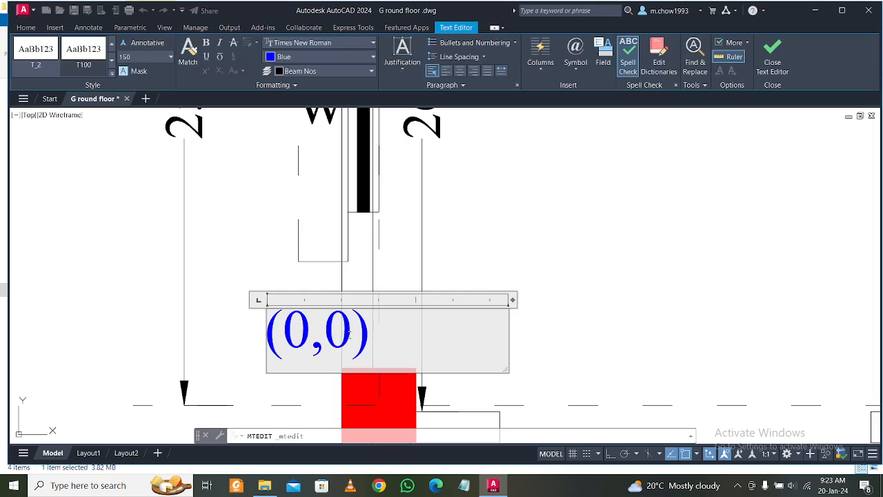
pyautogui.doubleClick(332, 338)
pyautogui.write('2.586')
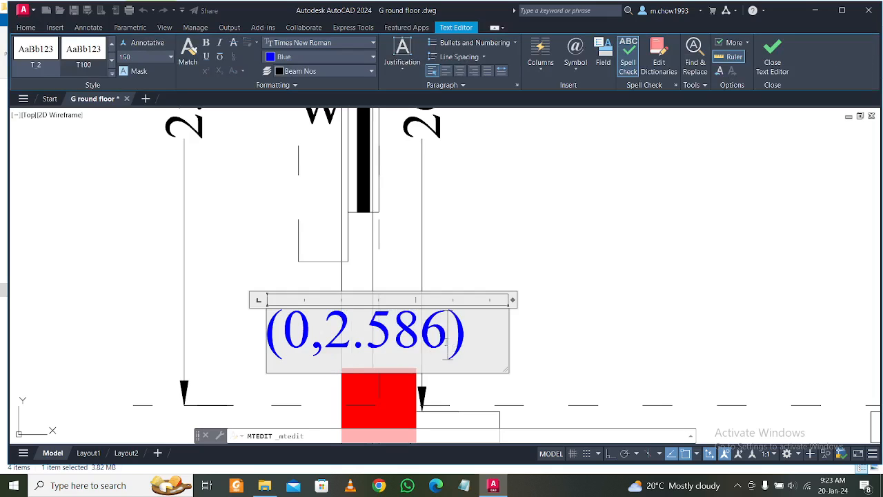
pyautogui.moveTo(447, 341); pyautogui.dragTo(324, 341)
pyautogui.hotkey('ctrl', 'c')
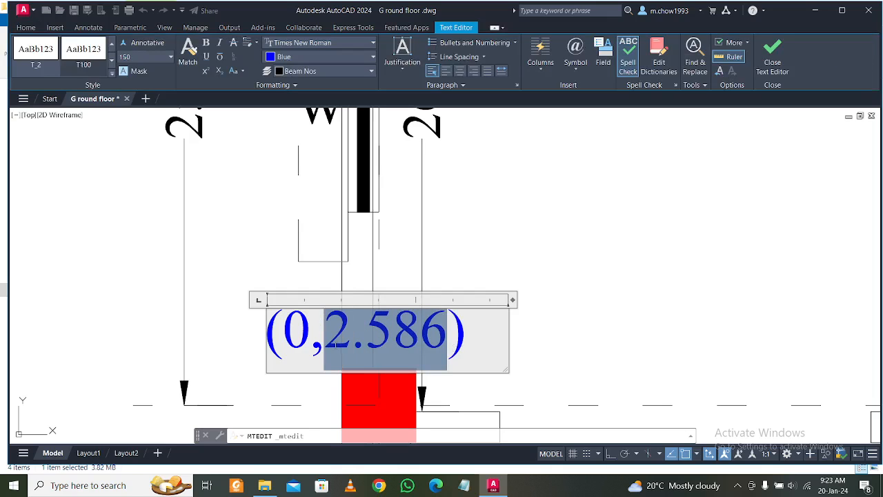
pyautogui.click(487, 161)
# Paste the copied value into the second row's middle column label so it reads (2.55,2.586)
pyautogui.scroll(-6, 436, 260)
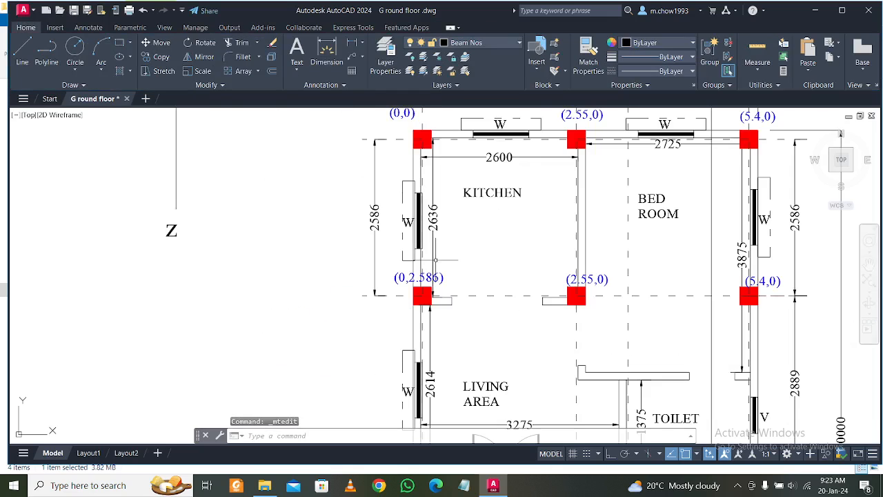
pyautogui.moveTo(552, 270); pyautogui.dragTo(495, 287, button='middle')
pyautogui.scroll(6, 540, 298)
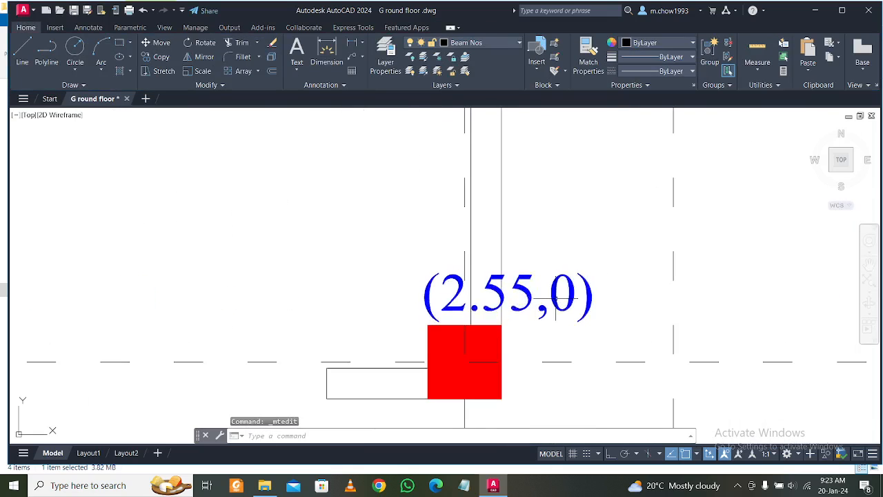
pyautogui.click(537, 298)
pyautogui.doubleClick(562, 297)
pyautogui.doubleClick(562, 297)
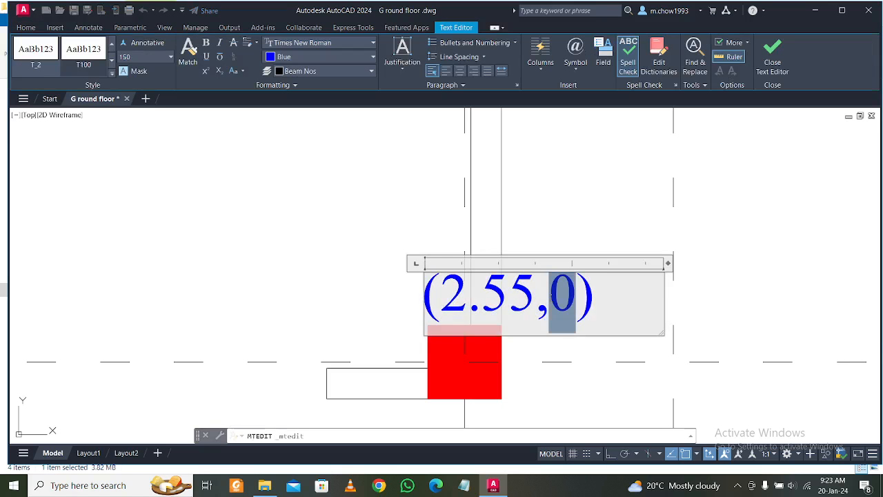
pyautogui.hotkey('ctrl', 'v')
pyautogui.scroll(-2, 570, 249)
pyautogui.moveTo(583, 276); pyautogui.dragTo(276, 294, button='middle')
pyautogui.moveTo(541, 288); pyautogui.dragTo(410, 301, button='middle')
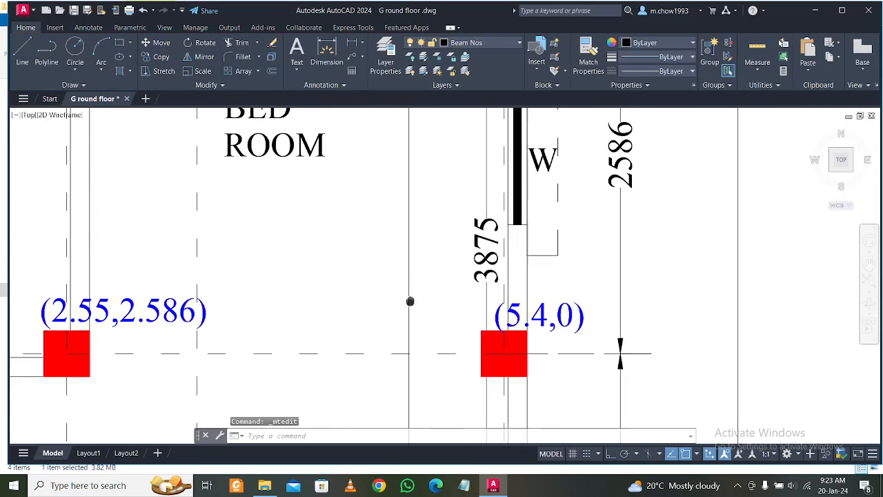
# Paste the copied 2.586 into the second row's end column label so it reads (5.4,2.586)
pyautogui.scroll(4, 578, 315)
pyautogui.click(563, 320)
pyautogui.doubleClick(537, 316)
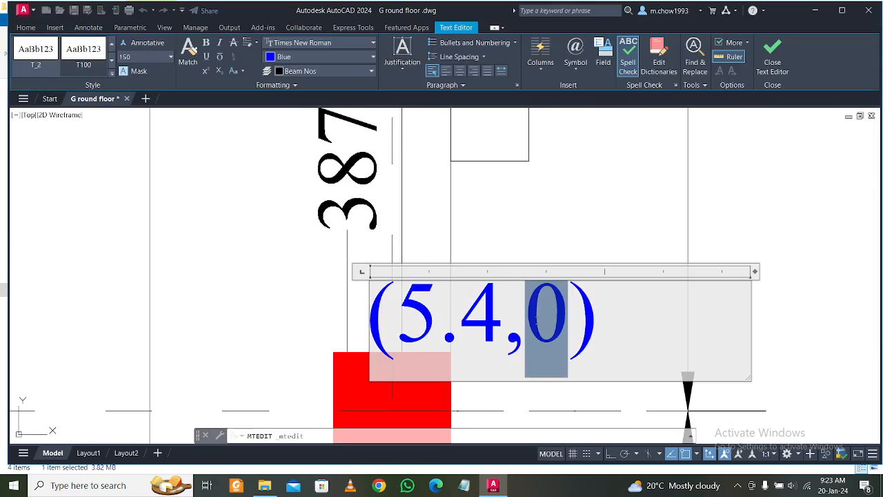
pyautogui.hotkey('ctrl', 'v')
pyautogui.click(537, 252)
pyautogui.scroll(-8, 587, 254)
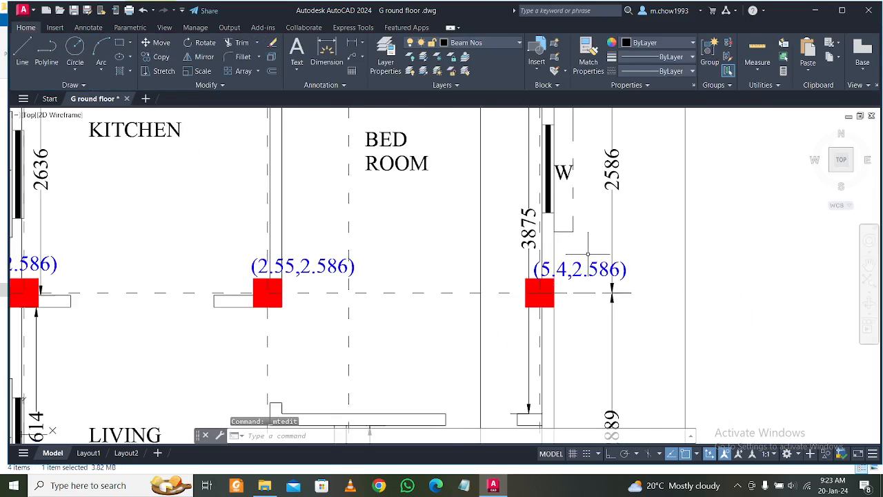
pyautogui.moveTo(422, 262); pyautogui.dragTo(497, 257, button='middle')
pyautogui.moveTo(430, 284); pyautogui.dragTo(452, 231, button='middle')
pyautogui.moveTo(275, 216); pyautogui.dragTo(301, 268, button='middle')
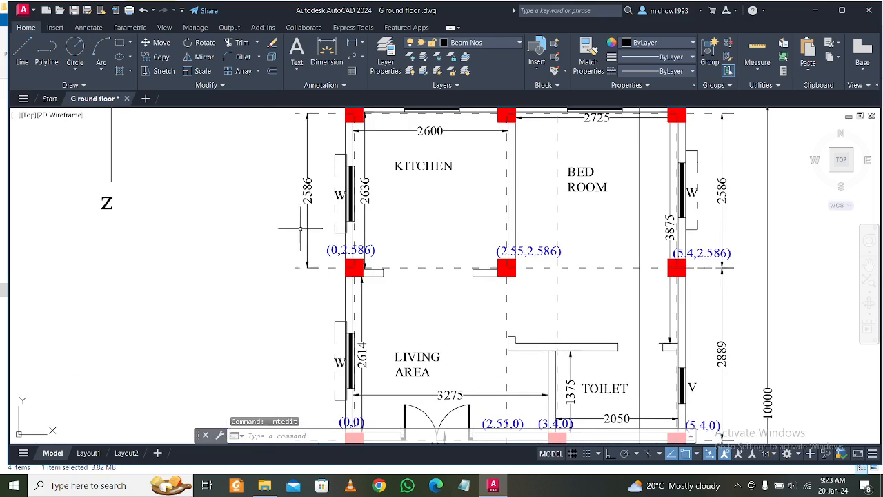
pyautogui.scroll(4, 300, 222)
pyautogui.click(321, 242)
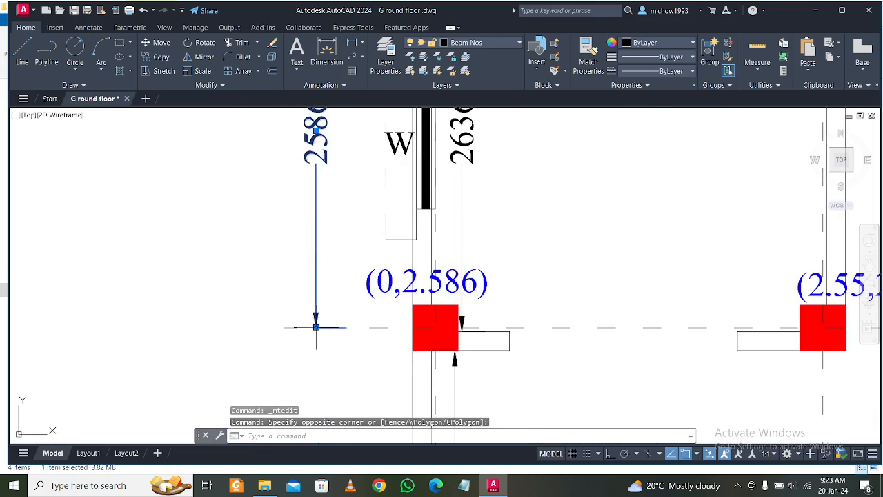
pyautogui.click(316, 327)
pyautogui.scroll(-4, 309, 356)
pyautogui.moveTo(315, 375); pyautogui.dragTo(315, 266, button='middle')
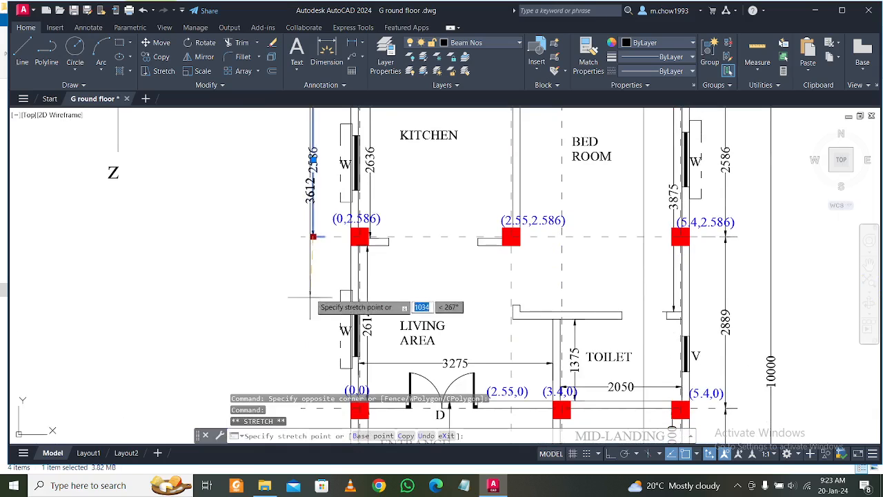
pyautogui.press('Escape')
# With Ortho on, stretch the lower end of the outer vertical dimension beside the kitchen down to the column row below the living area
pyautogui.scroll(4, 321, 235)
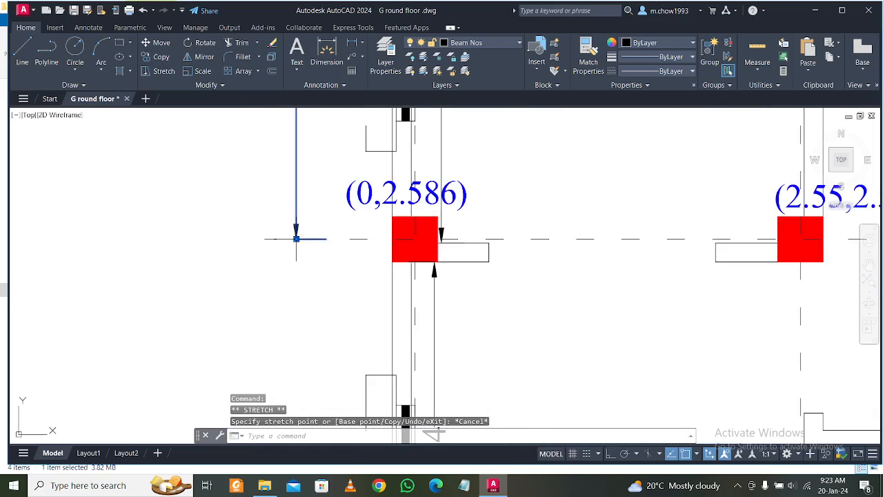
pyautogui.click(296, 239)
pyautogui.scroll(-2, 297, 239)
pyautogui.press('F8')
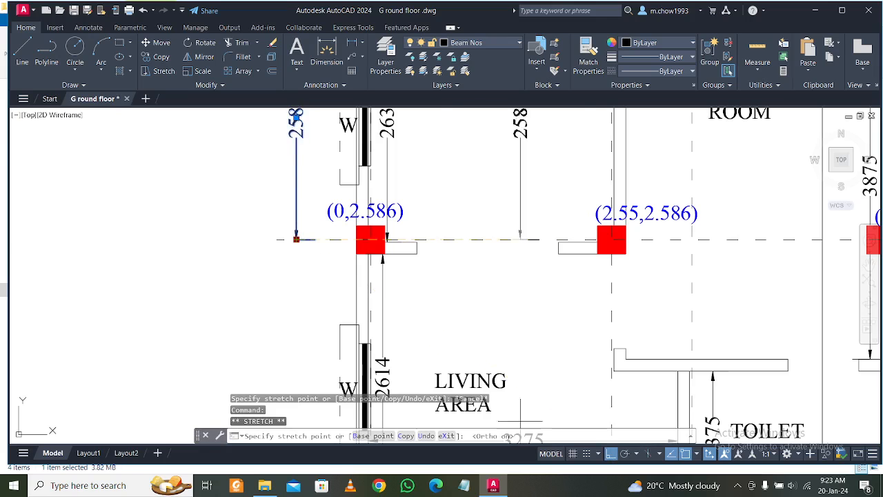
pyautogui.moveTo(296, 380); pyautogui.dragTo(302, 232, button='middle')
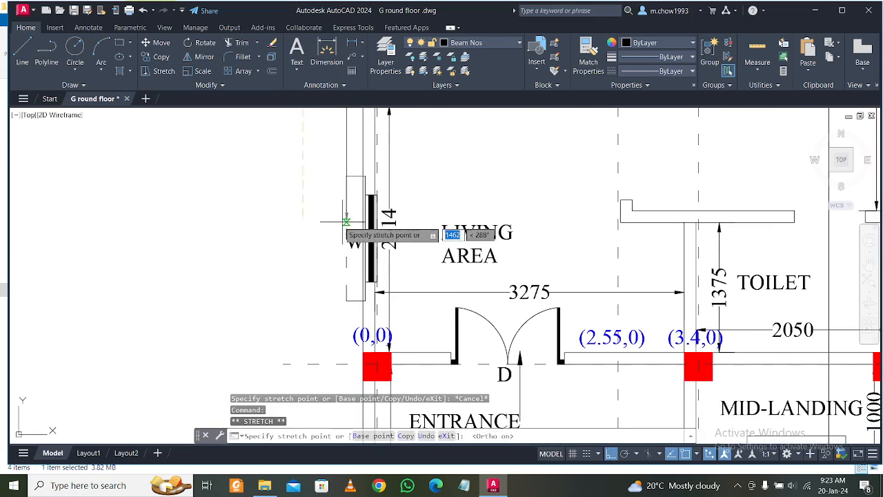
pyautogui.click(302, 364)
pyautogui.scroll(-2, 311, 354)
pyautogui.moveTo(314, 298); pyautogui.dragTo(316, 332, button='middle')
pyautogui.press('Escape')
pyautogui.scroll(2, 316, 256)
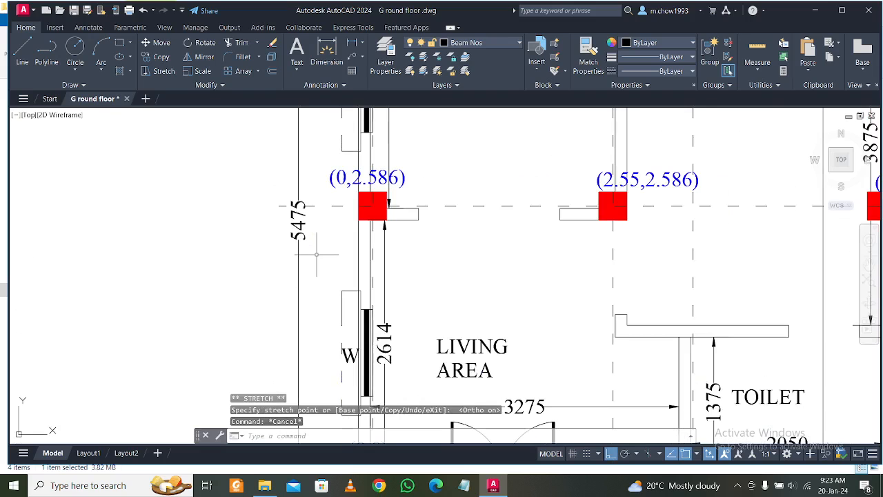
# Change the (0,0) label at the third-row column below the living area to (0,5.475)
pyautogui.scroll(-2, 317, 254)
pyautogui.moveTo(316, 254); pyautogui.dragTo(314, 212, button='middle')
pyautogui.scroll(6, 343, 327)
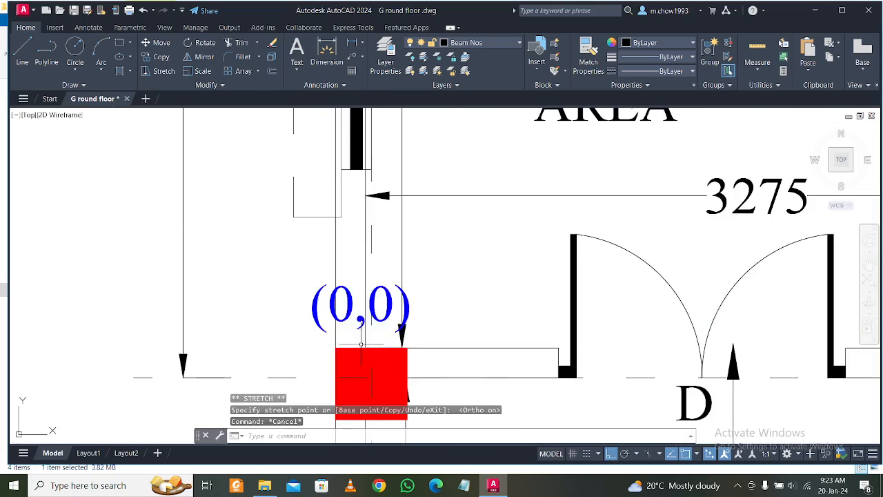
pyautogui.scroll(-6, 378, 310)
pyautogui.moveTo(378, 324); pyautogui.dragTo(371, 375, button='middle')
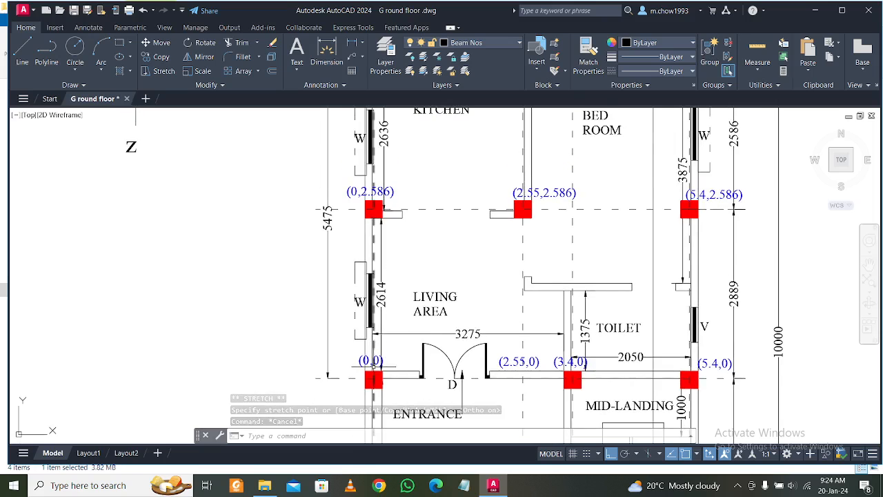
pyautogui.scroll(2, 369, 373)
pyautogui.scroll(2, 371, 376)
pyautogui.scroll(-2, 375, 380)
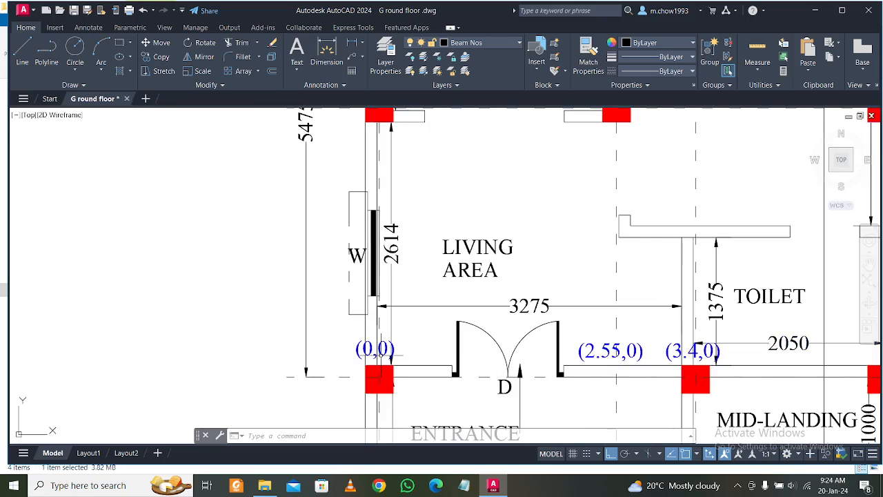
pyautogui.scroll(2, 376, 390)
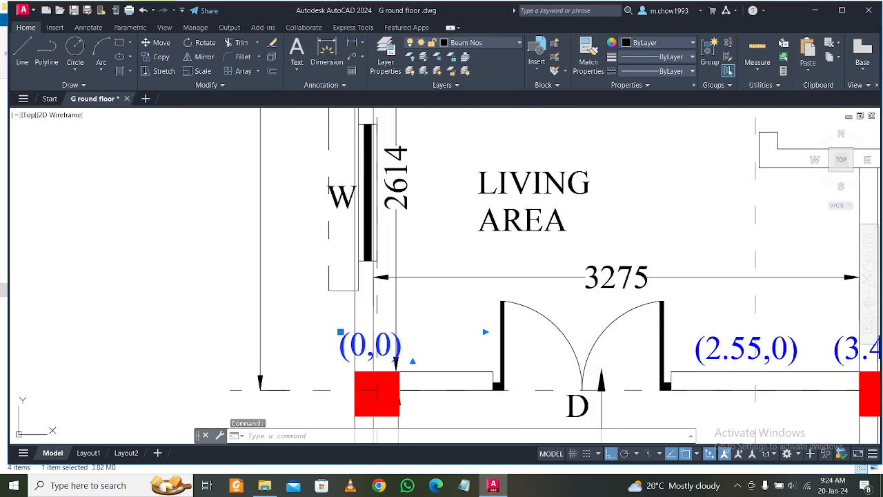
pyautogui.doubleClick(393, 348)
pyautogui.doubleClick(382, 349)
pyautogui.write('5.475')
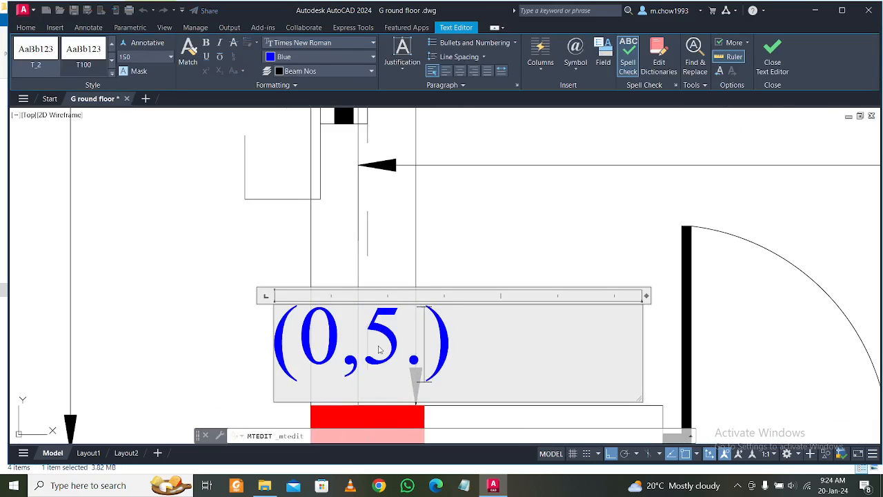
# Copy the value 5.475 from the label below the living area and finish the text edit
pyautogui.hotkey('shift', 'Left')
pyautogui.hotkey('shift', 'Left')
pyautogui.hotkey('shift', 'Left')
pyautogui.hotkey('shift', 'Left')
pyautogui.hotkey('shift', 'Left')
pyautogui.hotkey('ctrl', 'c')
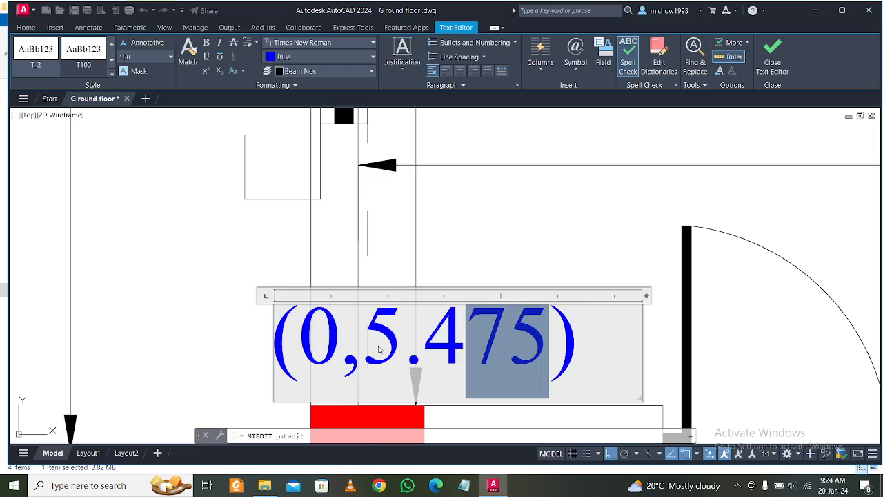
pyautogui.click(493, 259)
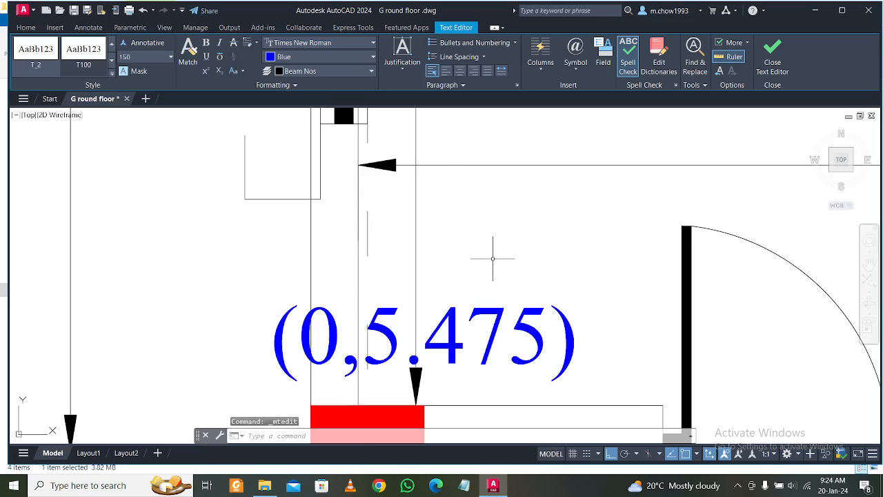
# Paste the copied value into the (2.55,0) label beside the entrance door so it reads (2.55,5.475)
pyautogui.scroll(-4, 493, 259)
pyautogui.moveTo(647, 293); pyautogui.dragTo(261, 321, button='middle')
pyautogui.scroll(4, 447, 326)
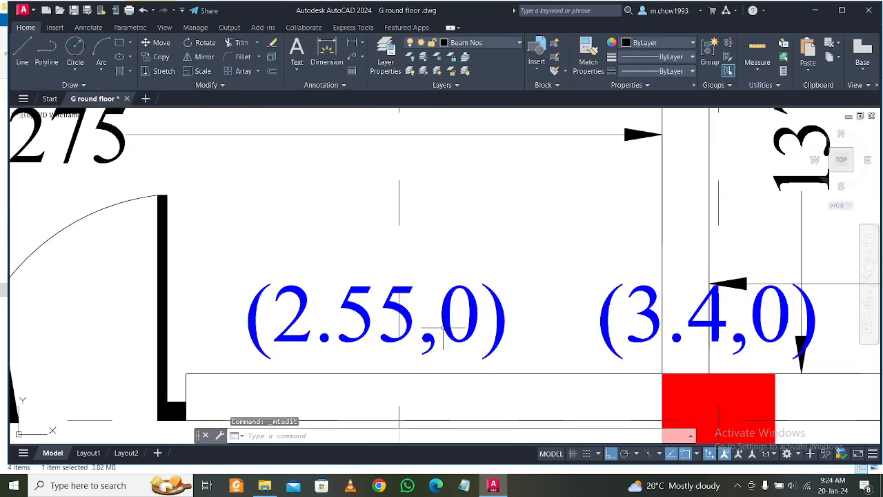
pyautogui.doubleClick(446, 329)
pyautogui.doubleClick(458, 331)
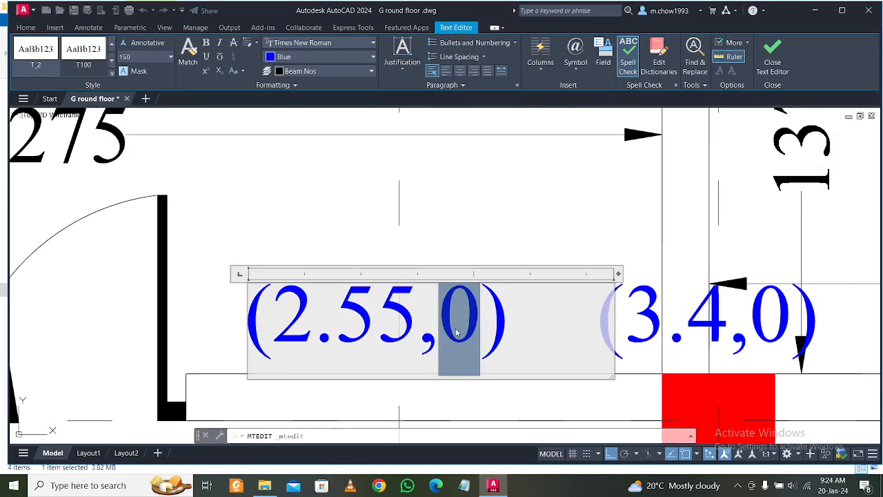
pyautogui.hotkey('ctrl', 'v')
pyautogui.click(458, 239)
# Move the (2.55,5.475) label horizontally toward the entrance door, clear of the (3.4,0) label
pyautogui.scroll(-4, 457, 270)
pyautogui.click(461, 305)
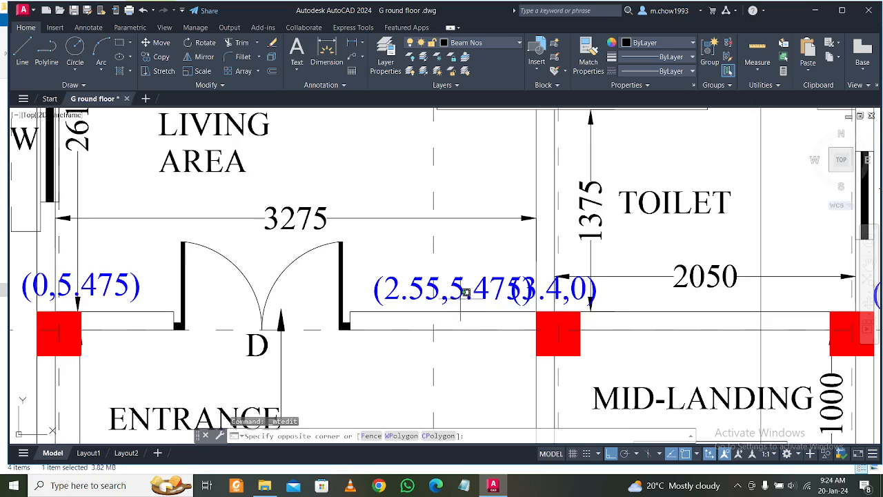
pyautogui.click(458, 291)
pyautogui.write('m')
pyautogui.press('Return')
pyautogui.click(483, 352)
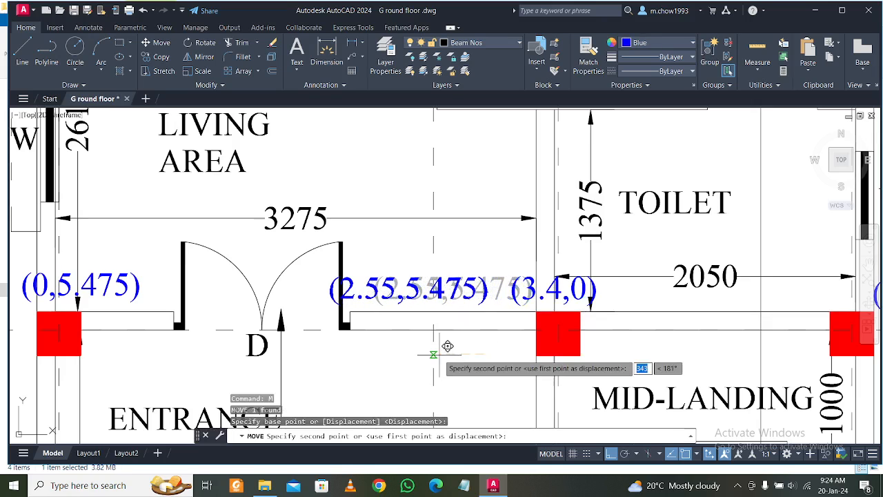
pyautogui.click(460, 352)
# Delete the 2050 and 1375 dimensions in the toilet
pyautogui.moveTo(592, 298); pyautogui.dragTo(443, 322, button='middle')
pyautogui.scroll(2, 444, 322)
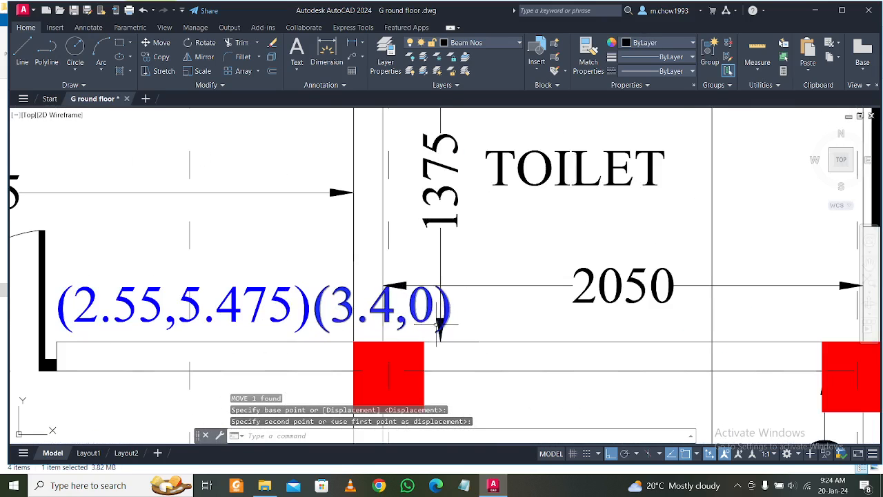
pyautogui.click(425, 317)
pyautogui.press('Escape')
pyautogui.click(544, 296)
pyautogui.click(519, 266)
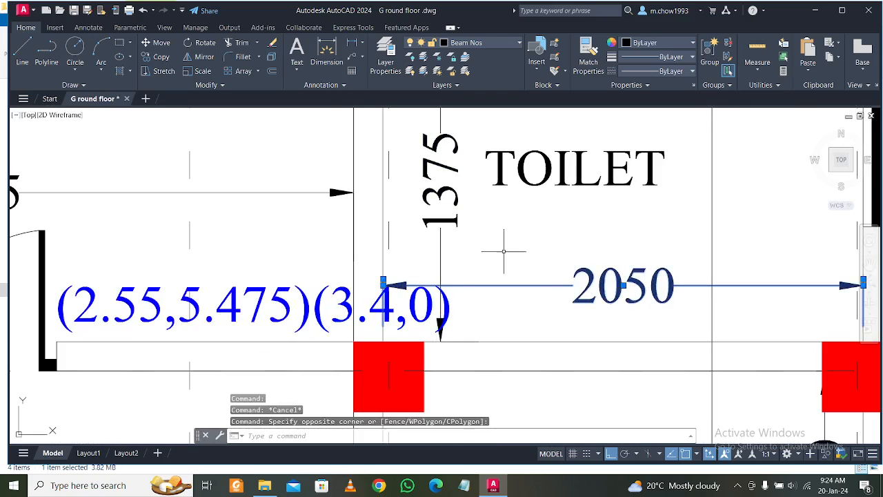
pyautogui.click(483, 243)
pyautogui.click(445, 214)
pyautogui.press('Delete')
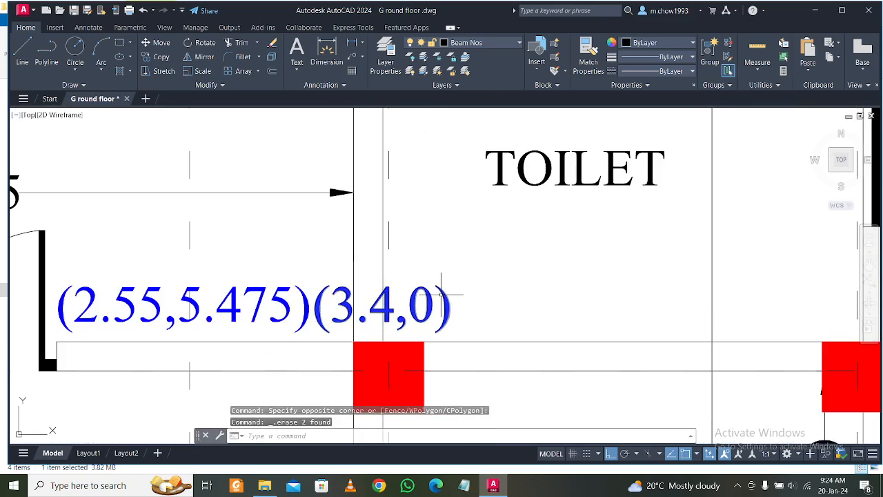
# Change the (3.4,0) label at the column between the living area and toilet to (3.4,5.475)
pyautogui.doubleClick(422, 310)
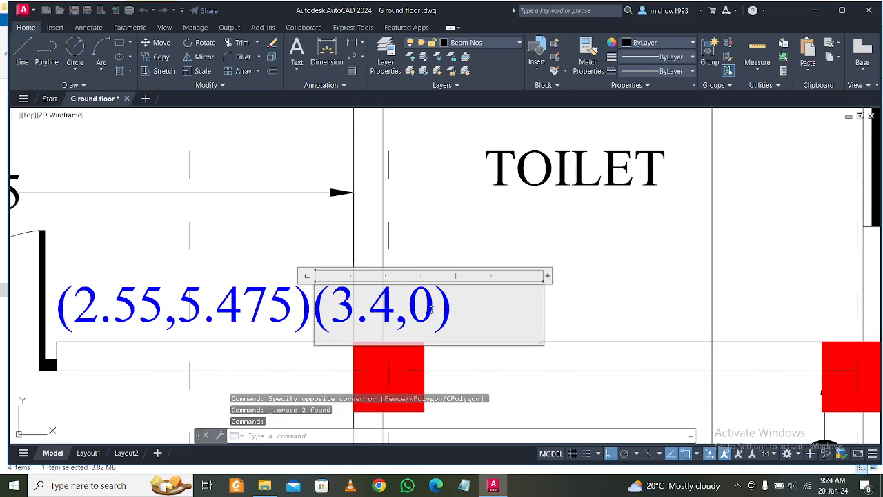
pyautogui.doubleClick(420, 314)
pyautogui.write('5.475')
pyautogui.click(520, 402)
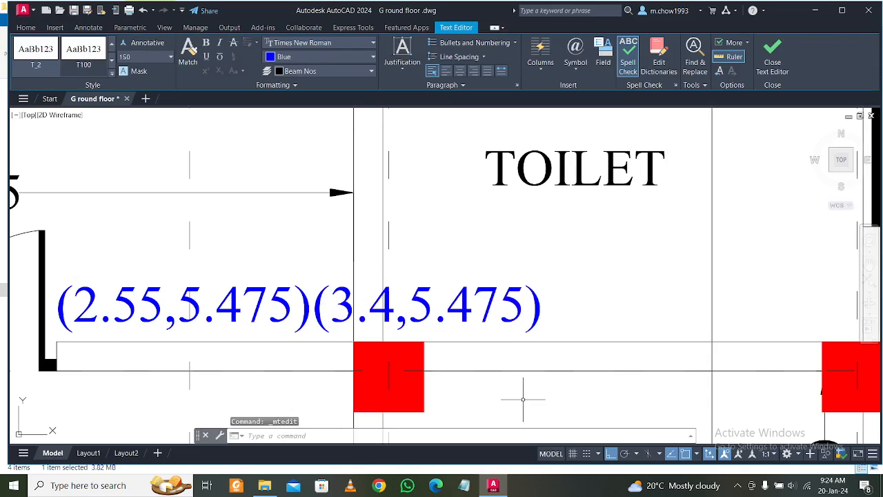
# Move the (3.4,5.475) label straight up, clear of the neighbouring (2.55,5.475) label
pyautogui.click(523, 317)
pyautogui.click(508, 279)
pyautogui.write('M')
pyautogui.press('Return')
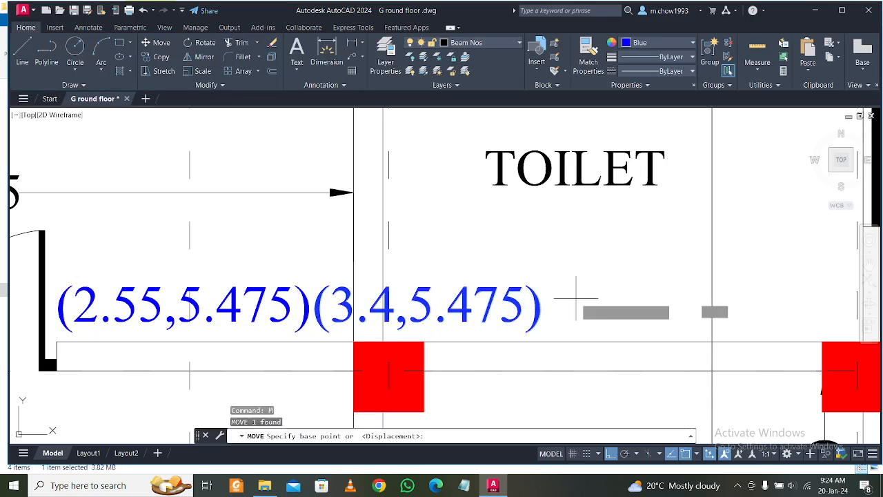
pyautogui.click(576, 300)
pyautogui.click(560, 232)
# Change the (5.4,0) label at the toilet's outer corner column to (5.4,5.475)
pyautogui.scroll(-4, 571, 303)
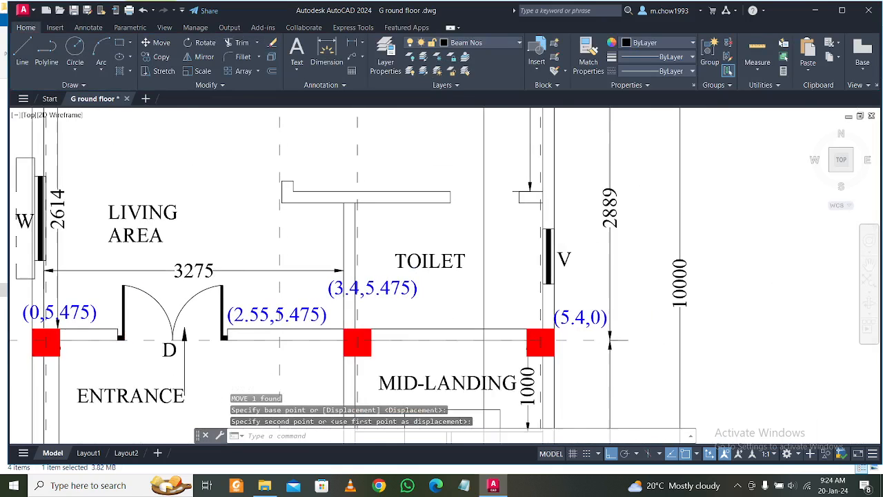
pyautogui.scroll(4, 573, 304)
pyautogui.doubleClick(630, 337)
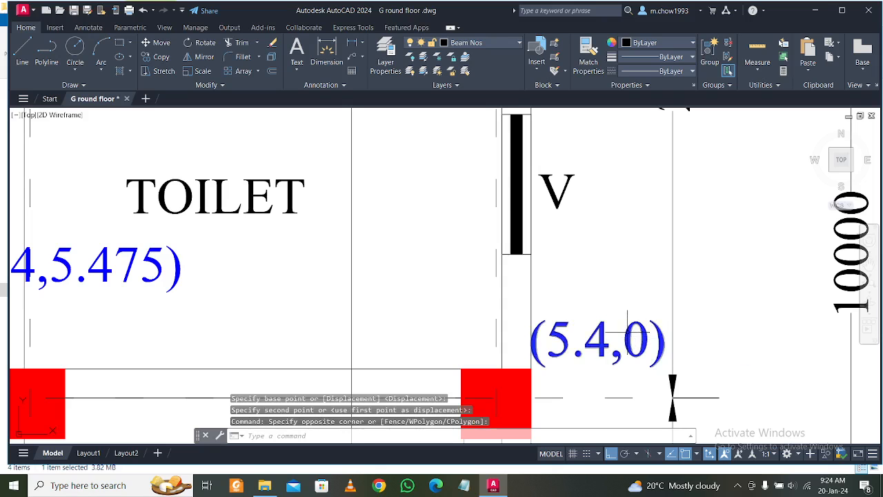
pyautogui.doubleClick(627, 332)
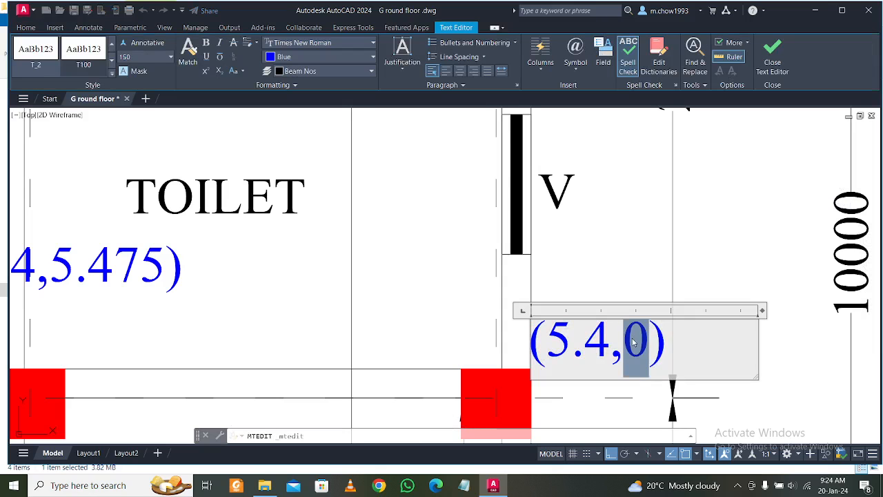
pyautogui.hotkey('ctrl', 'v')
pyautogui.click(604, 279)
pyautogui.scroll(-10, 536, 294)
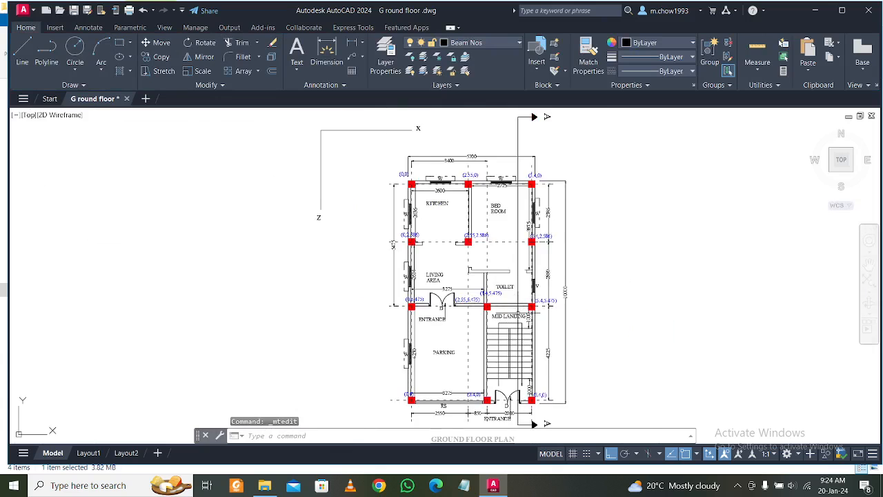
pyautogui.moveTo(445, 321); pyautogui.dragTo(443, 297, button='middle')
pyautogui.scroll(4, 445, 293)
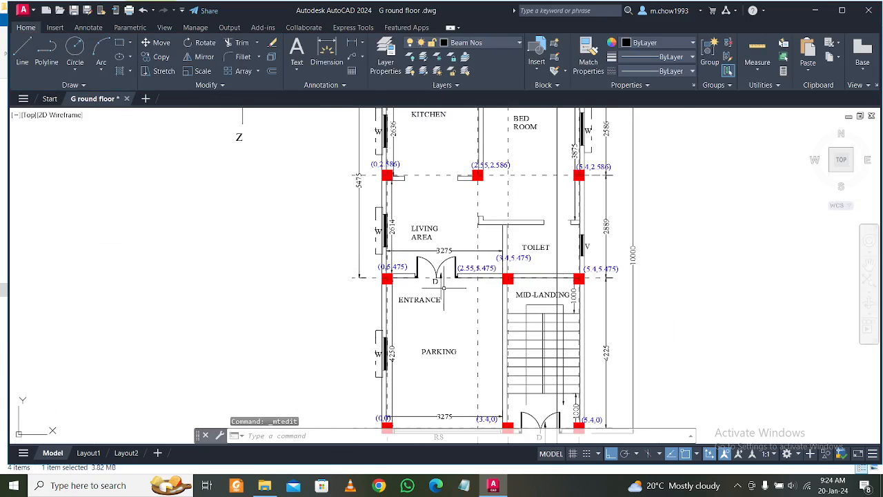
pyautogui.click(374, 260)
pyautogui.scroll(-4, 383, 259)
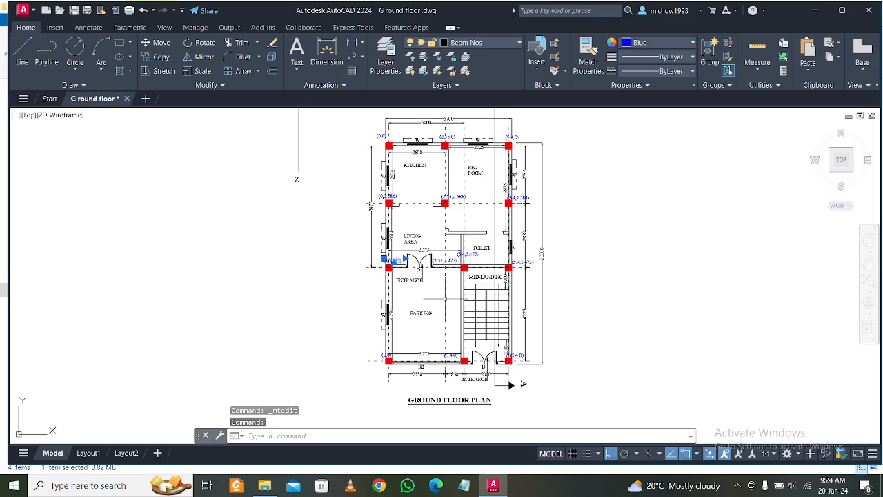
pyautogui.click(162, 58)
pyautogui.click(175, 215)
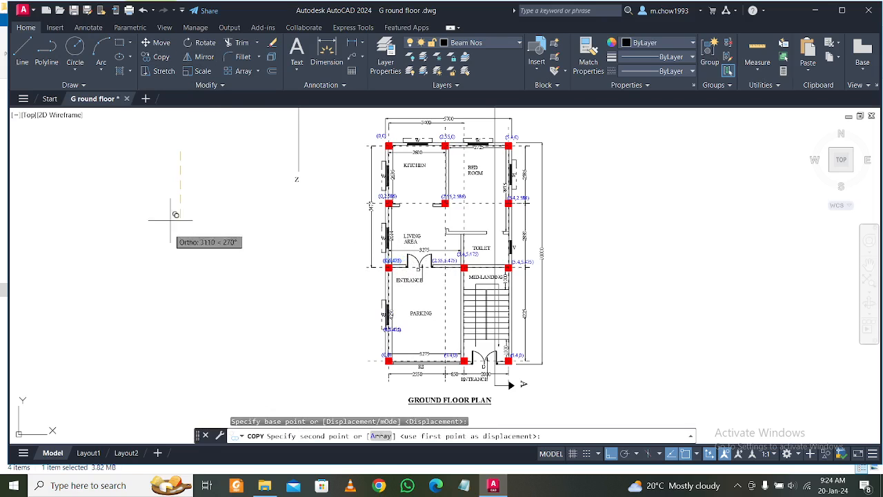
pyautogui.press('Escape')
# Stretch the lower end of the 5475 dimension beside the plan down to the grid line of the bottom columns
pyautogui.scroll(4, 376, 265)
pyautogui.click(371, 267)
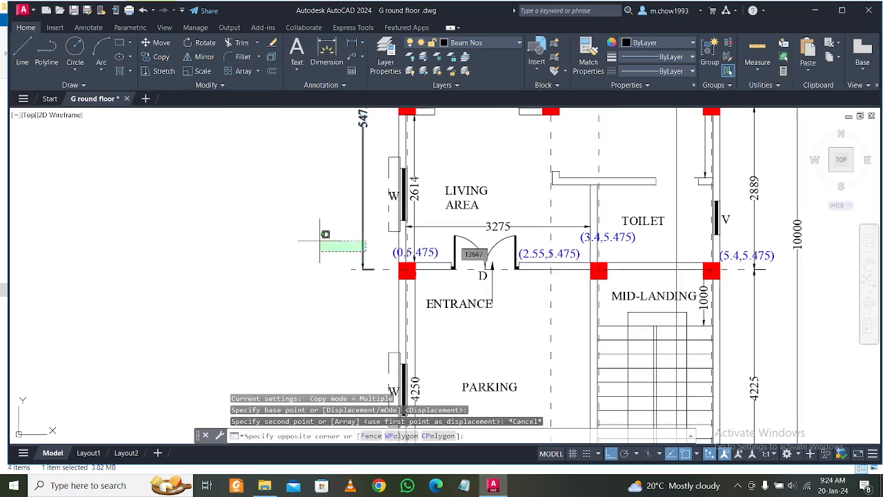
pyautogui.click(362, 269)
pyautogui.moveTo(338, 356); pyautogui.dragTo(320, 216, button='middle')
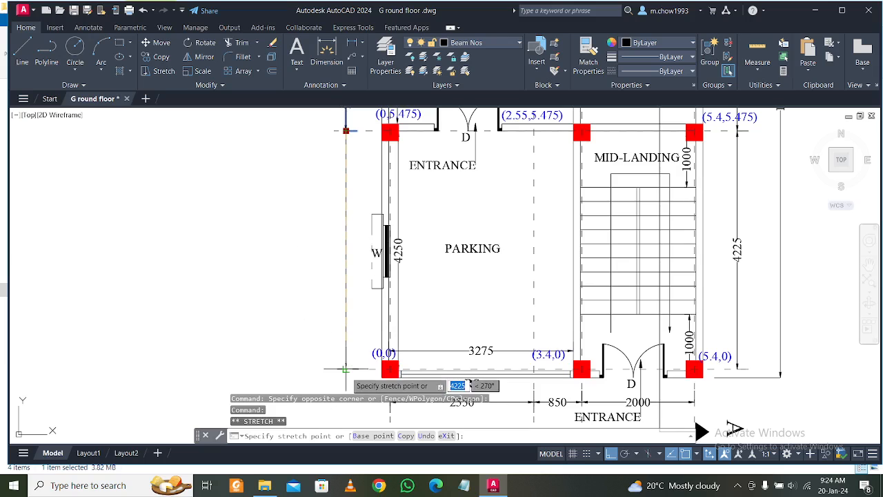
pyautogui.press('Escape')
# Delete the 3275 dimension along the bottom of the parking area
pyautogui.moveTo(359, 155); pyautogui.dragTo(338, 82, button='middle')
pyautogui.scroll(2, 352, 269)
pyautogui.scroll(-2, 353, 272)
pyautogui.scroll(4, 375, 345)
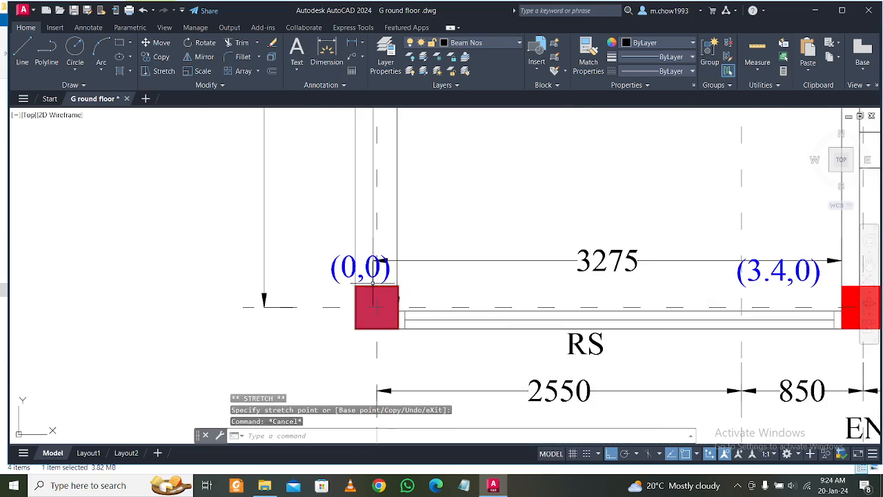
pyautogui.scroll(2, 375, 281)
pyautogui.doubleClick(389, 273)
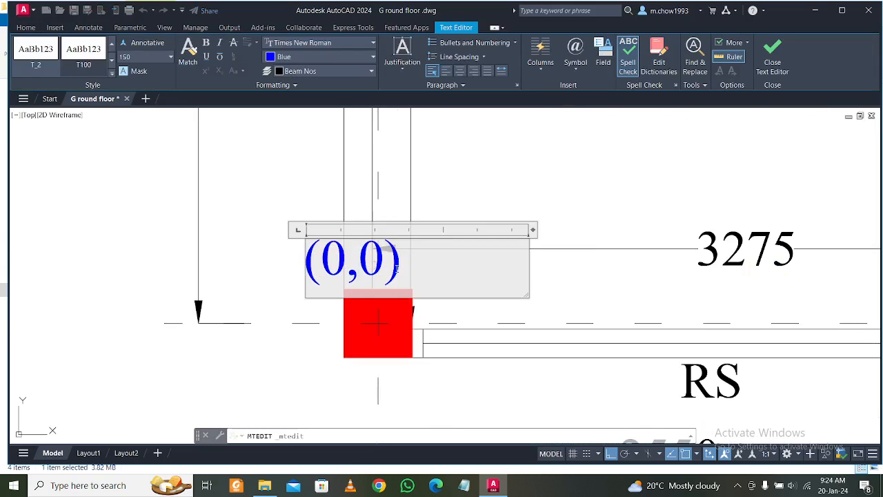
pyautogui.click(630, 292)
pyautogui.click(631, 292)
pyautogui.click(548, 231)
pyautogui.press('Delete')
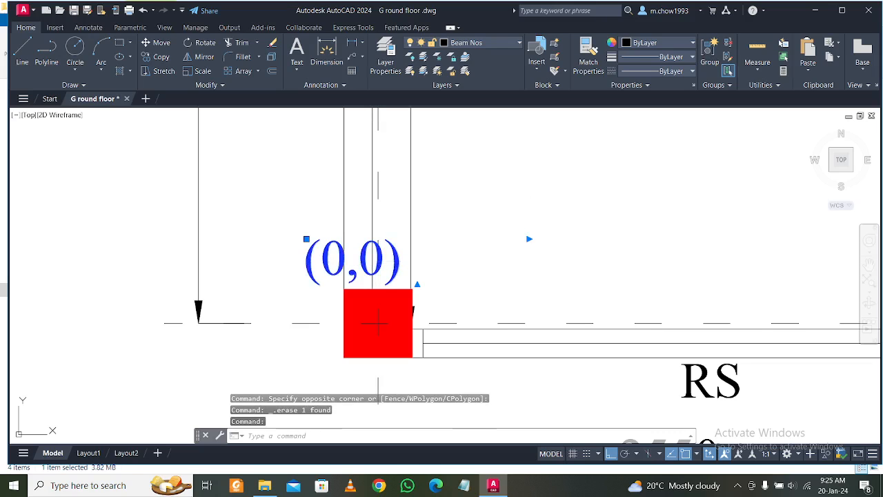
# Change the (0,0) label at the parking's bottom outer corner column to (0,9.7)
pyautogui.doubleClick(384, 257)
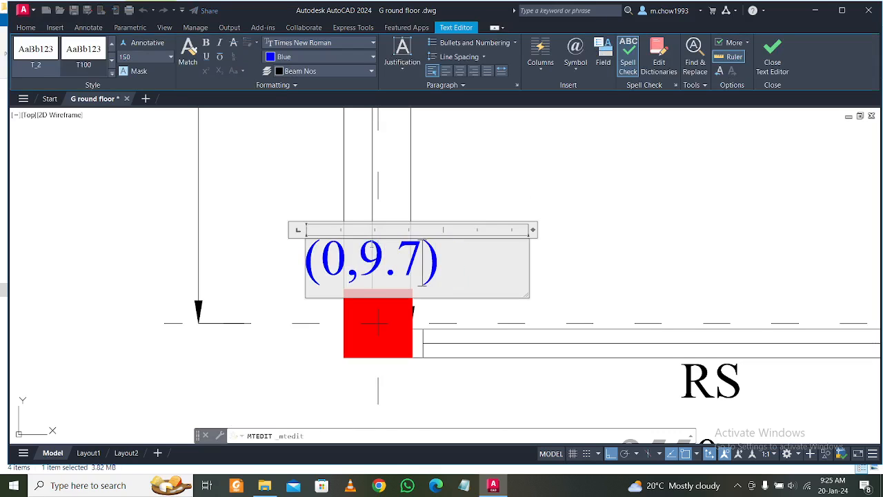
pyautogui.click(618, 247)
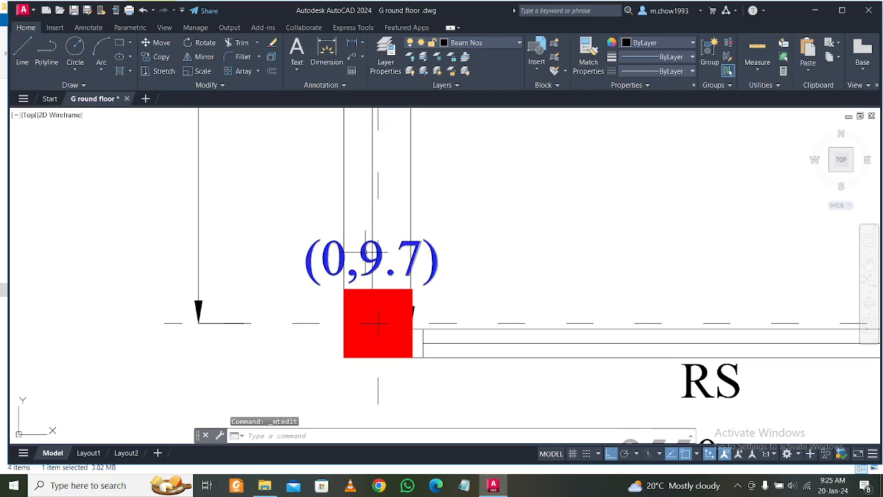
pyautogui.doubleClick(417, 260)
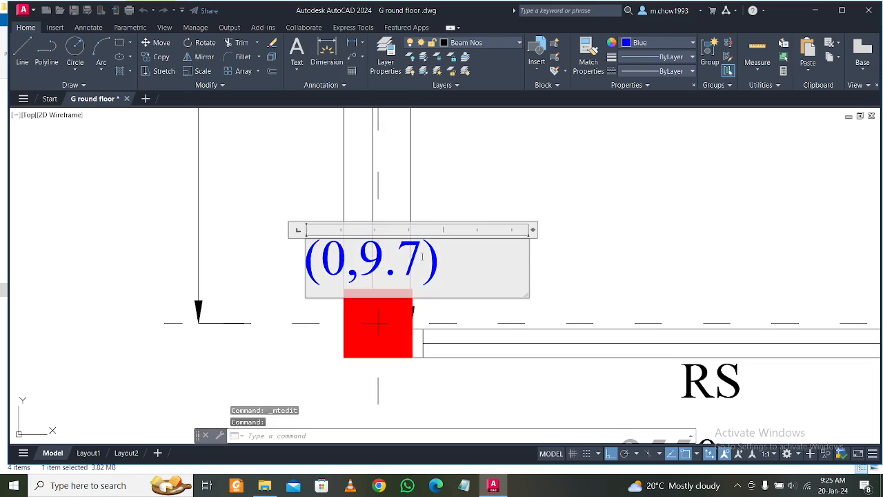
pyautogui.moveTo(422, 261); pyautogui.dragTo(374, 260)
pyautogui.click(504, 185)
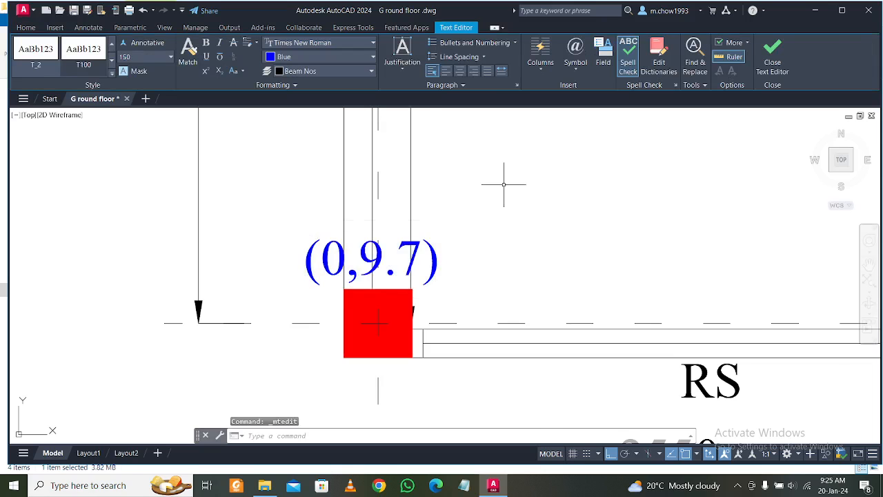
# Change the (3.4,0) label at the bottom column between the parking and the stairs to (3.4,9.7)
pyautogui.scroll(-4, 441, 217)
pyautogui.moveTo(667, 222); pyautogui.dragTo(478, 278, button='middle')
pyautogui.scroll(4, 478, 279)
pyautogui.click(507, 302)
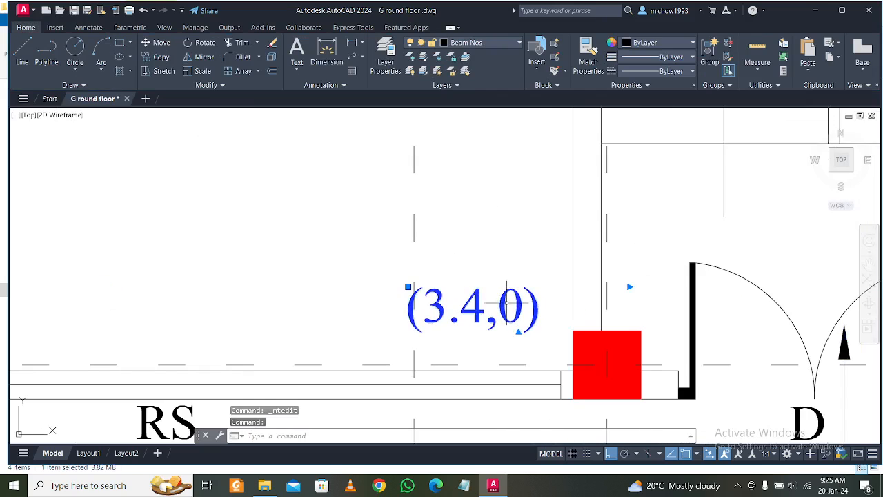
pyautogui.doubleClick(508, 307)
pyautogui.doubleClick(508, 307)
pyautogui.write('9.7')
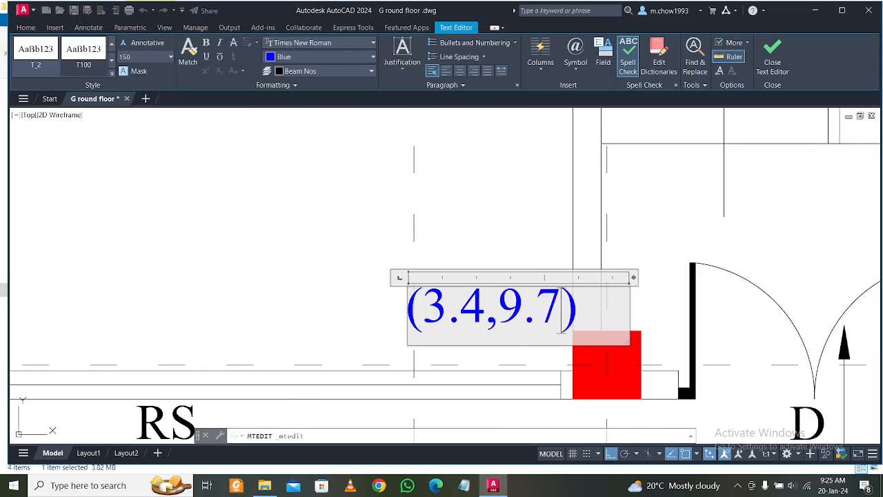
pyautogui.click(454, 237)
# Change the (5.4,0) label at the bottom outer corner column beside the stairs to (5.4,9.7)
pyautogui.scroll(-2, 454, 236)
pyautogui.moveTo(684, 259); pyautogui.dragTo(354, 255, button='middle')
pyautogui.scroll(4, 578, 260)
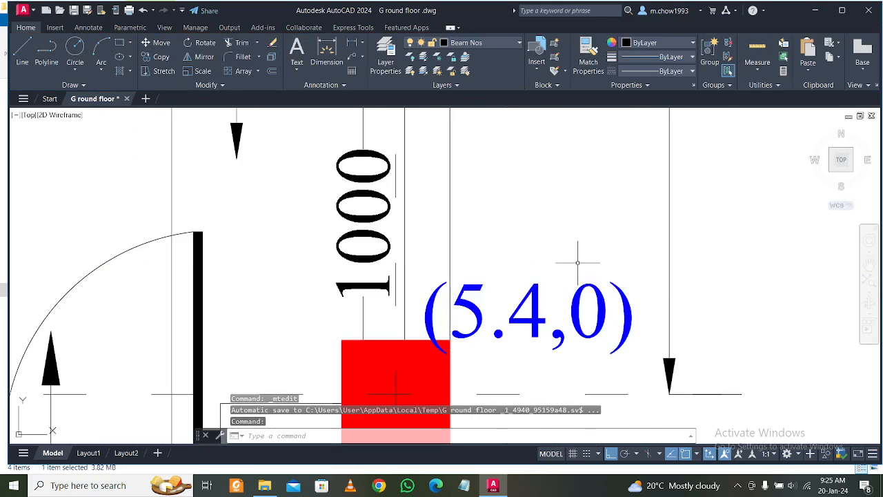
pyautogui.doubleClick(583, 293)
pyautogui.doubleClick(572, 304)
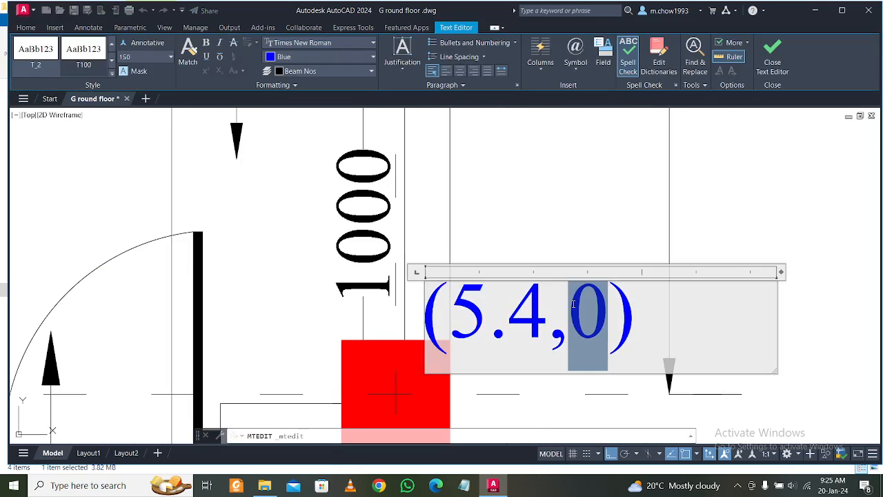
pyautogui.write('9.7')
pyautogui.click(569, 220)
pyautogui.scroll(-6, 569, 221)
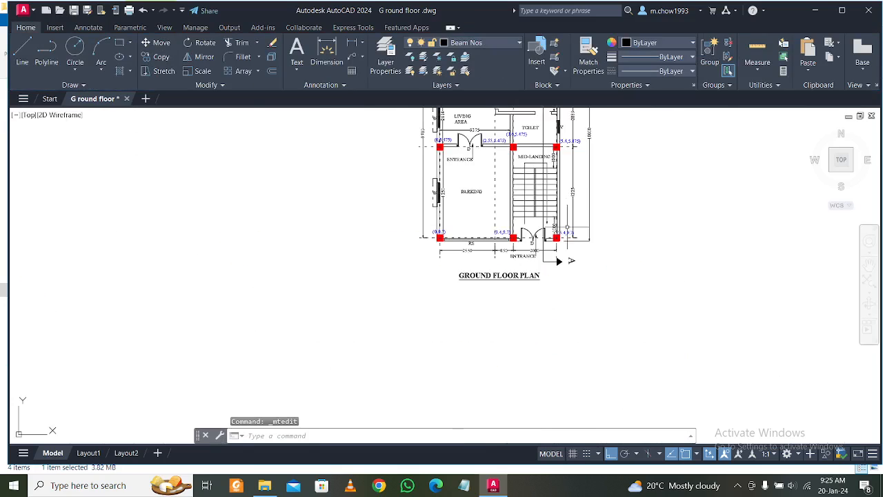
# Copy the (2.55,2.586) label straight down to just above the inner end of the toilet's upper wall
pyautogui.scroll(6, 528, 253)
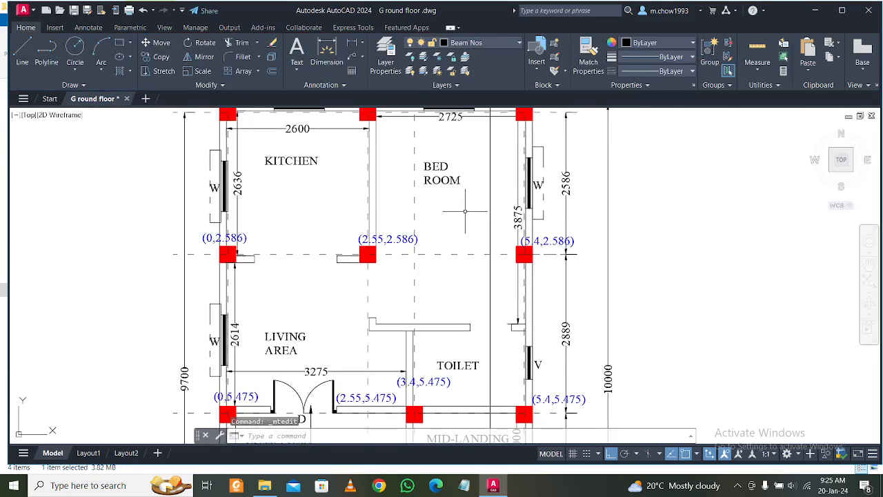
pyautogui.moveTo(458, 209); pyautogui.dragTo(465, 194, button='middle')
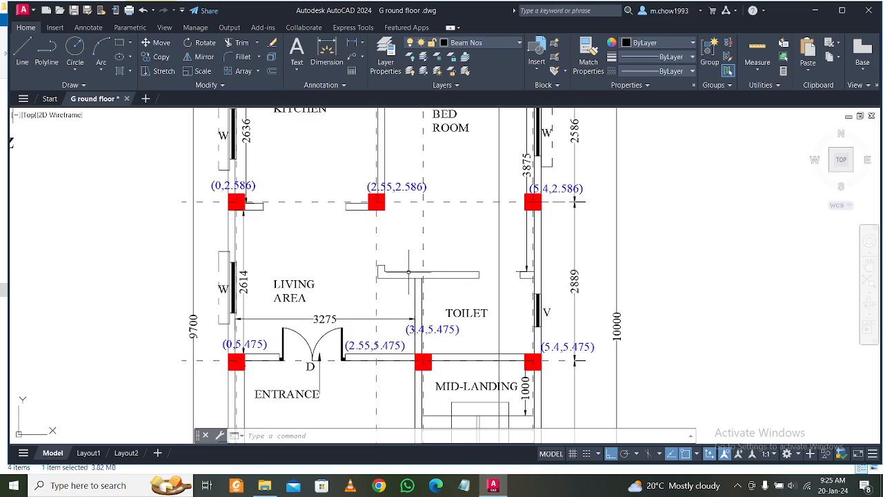
pyautogui.scroll(2, 407, 273)
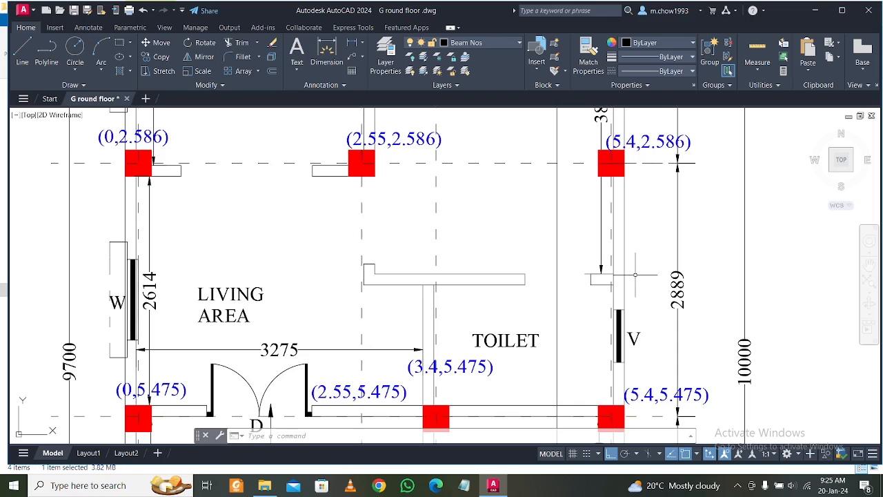
pyautogui.moveTo(452, 191); pyautogui.dragTo(463, 246, button='middle')
pyautogui.click(427, 201)
pyautogui.click(419, 185)
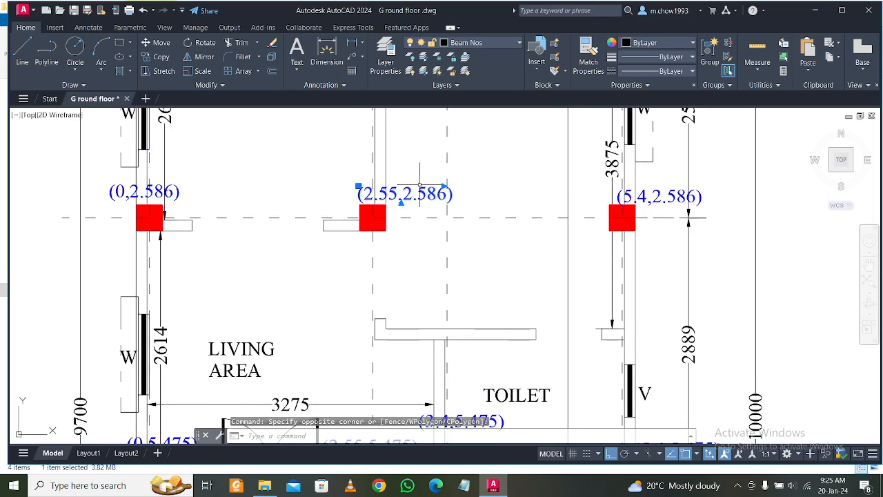
pyautogui.click(156, 57)
pyautogui.click(283, 238)
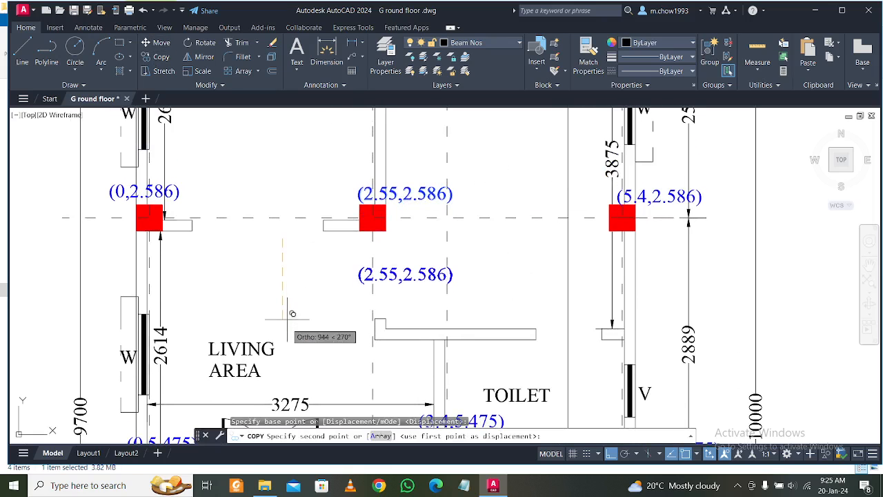
pyautogui.click(285, 348)
pyautogui.press('Escape')
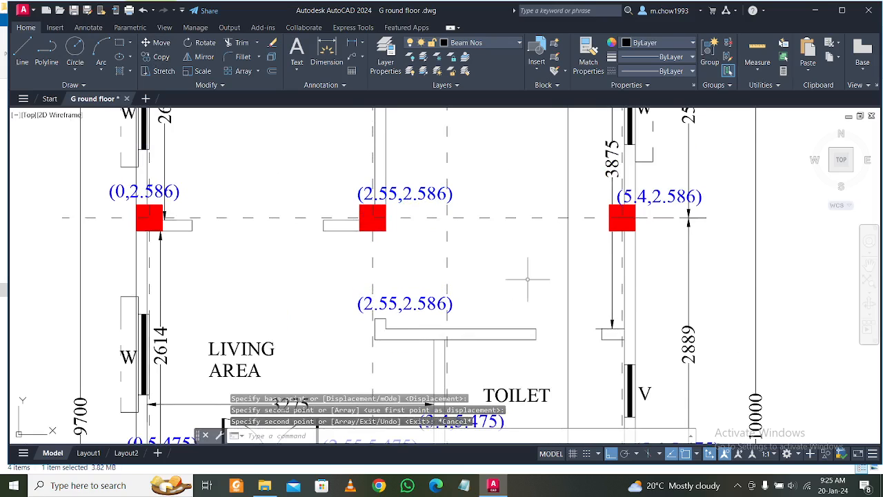
# Copy the (5.4,2.586) label straight down to the outer end of the toilet's upper wall
pyautogui.click(666, 217)
pyautogui.click(660, 181)
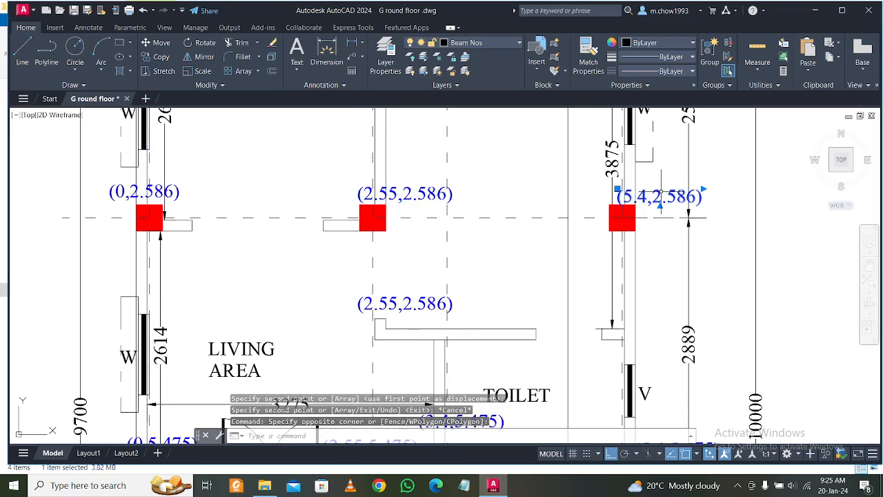
pyautogui.click(157, 58)
pyautogui.click(737, 195)
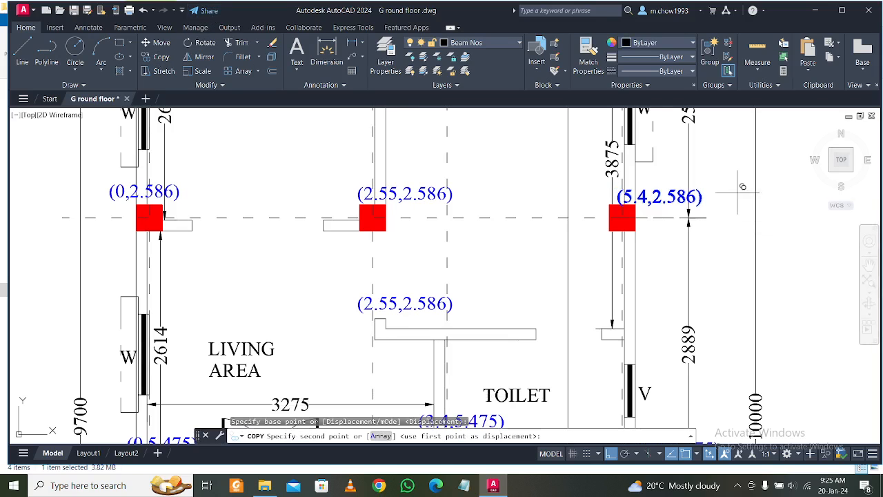
pyautogui.click(737, 301)
pyautogui.press('Escape')
# Draw a short vertical line across the thickness of the toilet's upper wall
pyautogui.scroll(2, 407, 304)
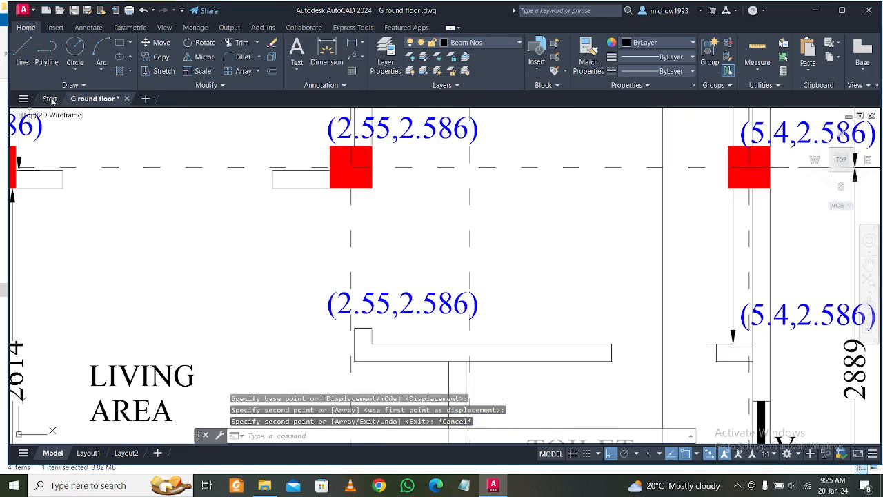
pyautogui.click(22, 51)
pyautogui.click(406, 345)
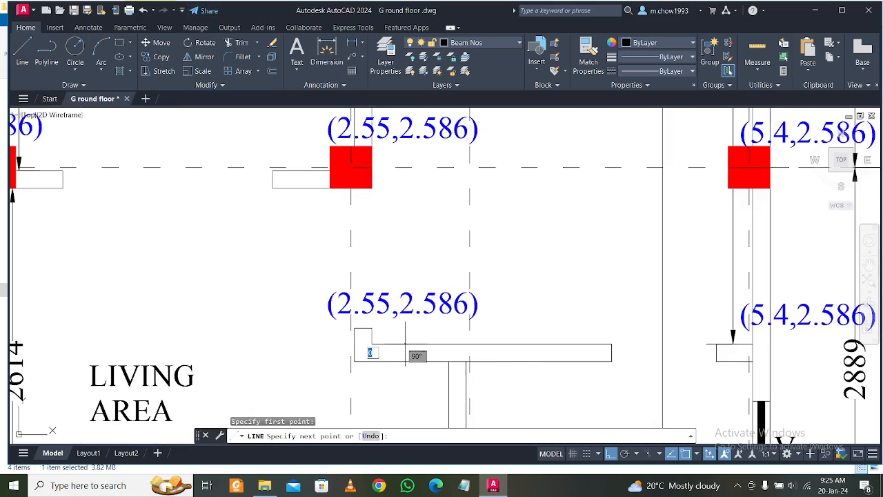
pyautogui.press('Escape')
# Draw a horizontal line from the middle of the toilet wall across the living area, past the overall vertical dimension
pyautogui.click(22, 50)
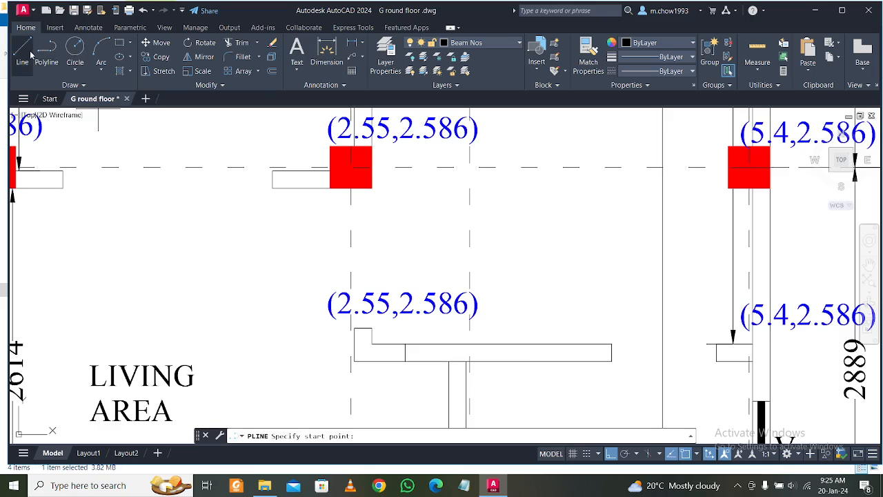
pyautogui.click(406, 351)
pyautogui.scroll(-5, 412, 353)
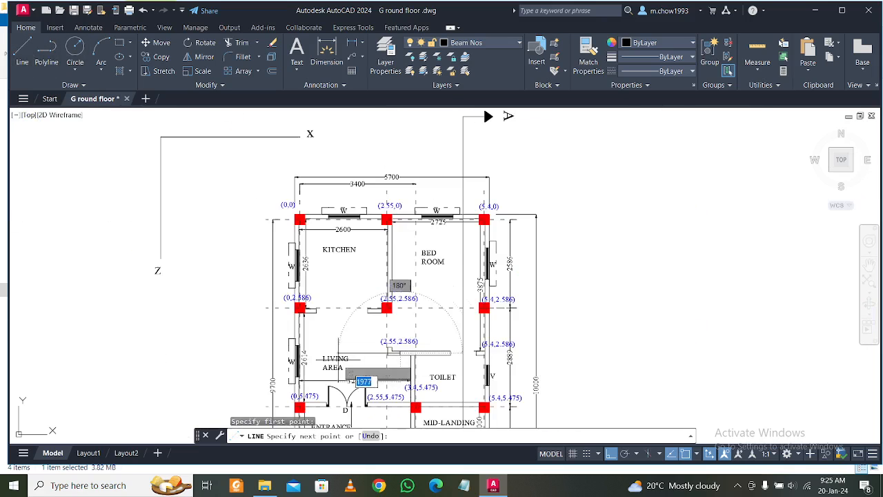
pyautogui.press('Escape')
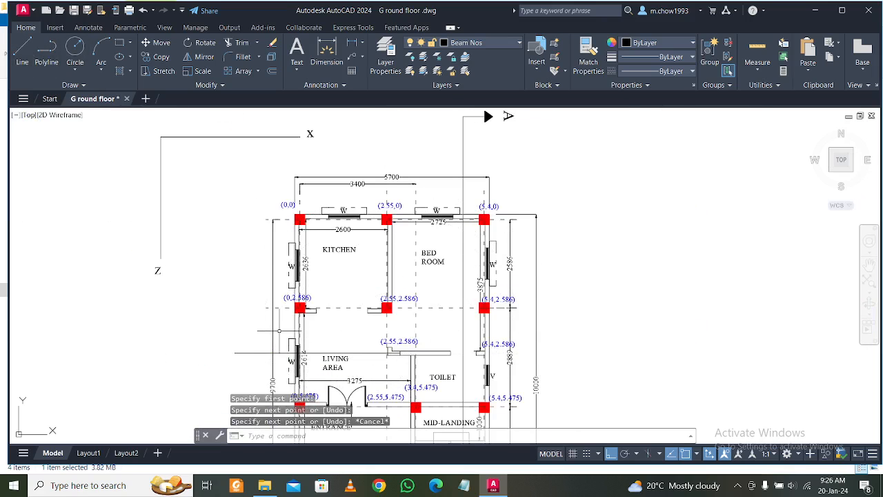
# Use the 9700 dimension's lower end to check the Z distance to the toilet wall's centre line, leaving the dimension as it was
pyautogui.click(279, 331)
pyautogui.click(260, 326)
pyautogui.scroll(-4, 287, 310)
pyautogui.moveTo(288, 314); pyautogui.dragTo(292, 271, button='middle')
pyautogui.scroll(6, 273, 382)
pyautogui.scroll(2, 273, 383)
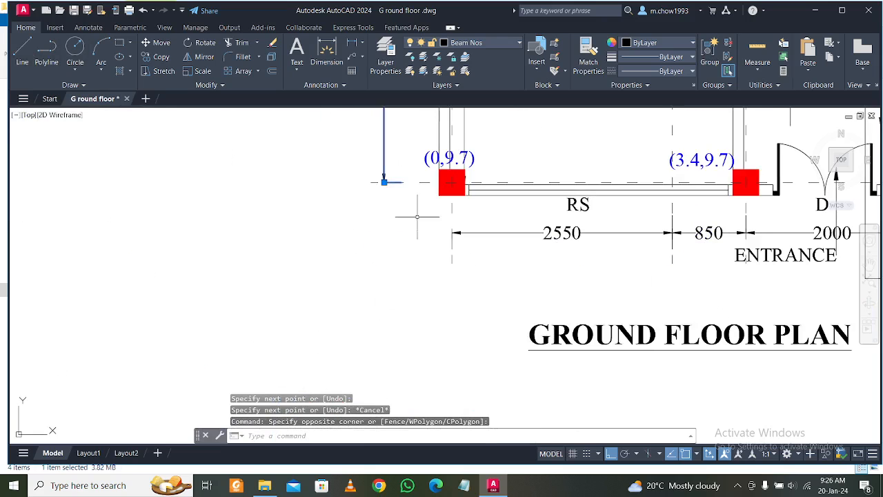
pyautogui.click(384, 181)
pyautogui.scroll(-8, 384, 182)
pyautogui.scroll(10, 386, 359)
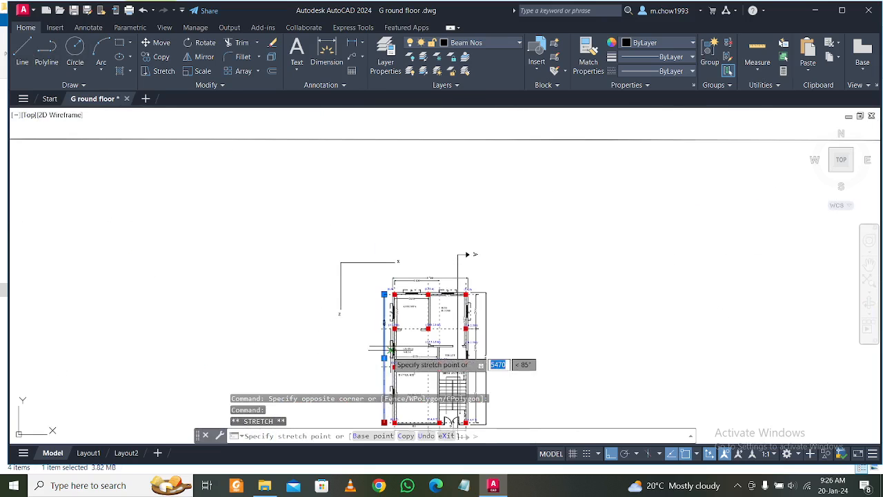
pyautogui.moveTo(375, 287); pyautogui.dragTo(340, 395, button='middle')
pyautogui.press('Escape')
# Change the copied (2.55,2.586) label above the toilet's upper wall to (2.55,3.91)
pyautogui.moveTo(642, 355); pyautogui.dragTo(500, 331, button='middle')
pyautogui.scroll(4, 543, 358)
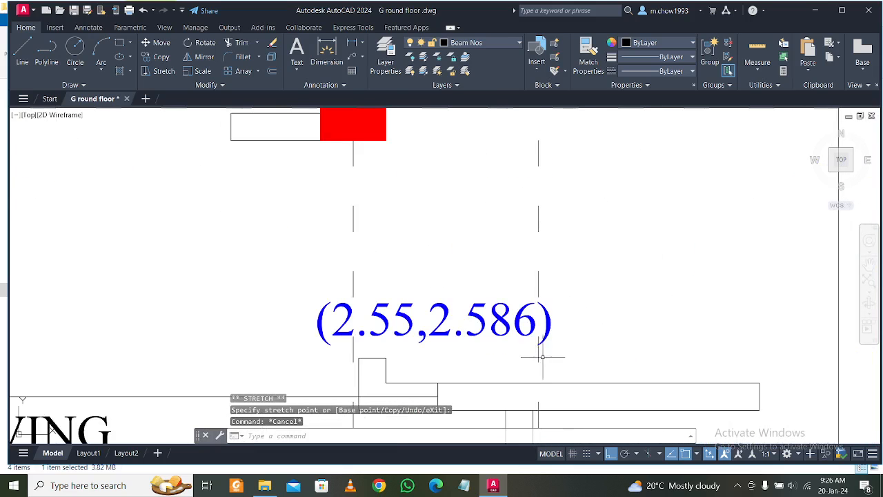
pyautogui.doubleClick(526, 334)
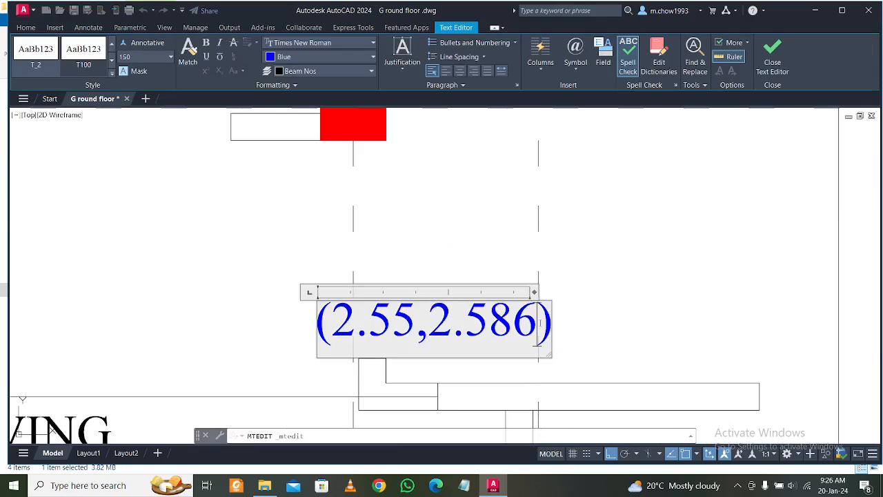
pyautogui.moveTo(536, 324); pyautogui.dragTo(428, 330)
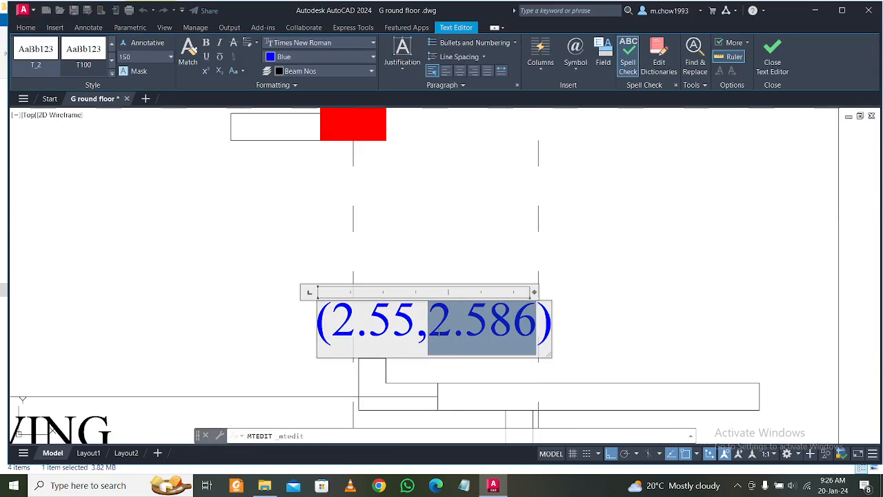
pyautogui.write('3.91')
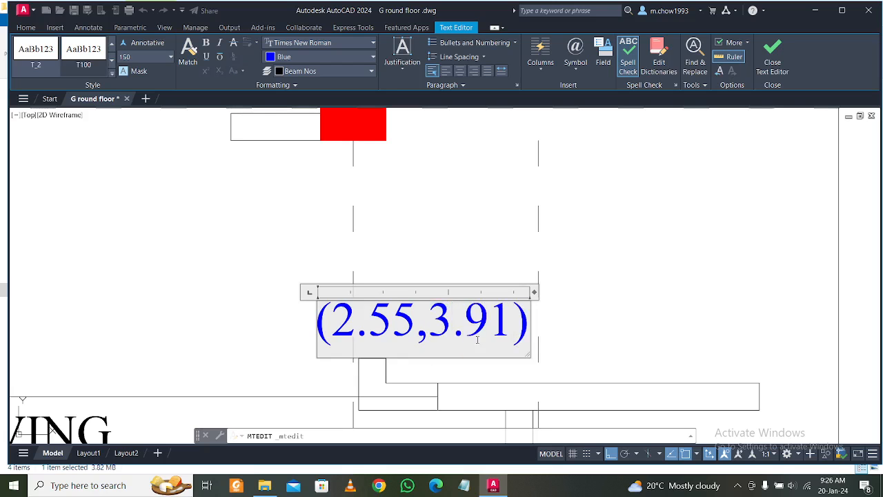
pyautogui.click(585, 297)
# Change the copied (5.4,2.586) label beside the right end of the toilet's upper wall to (5.4,3.91)
pyautogui.scroll(-4, 584, 296)
pyautogui.moveTo(623, 297); pyautogui.dragTo(376, 307, button='middle')
pyautogui.scroll(4, 511, 312)
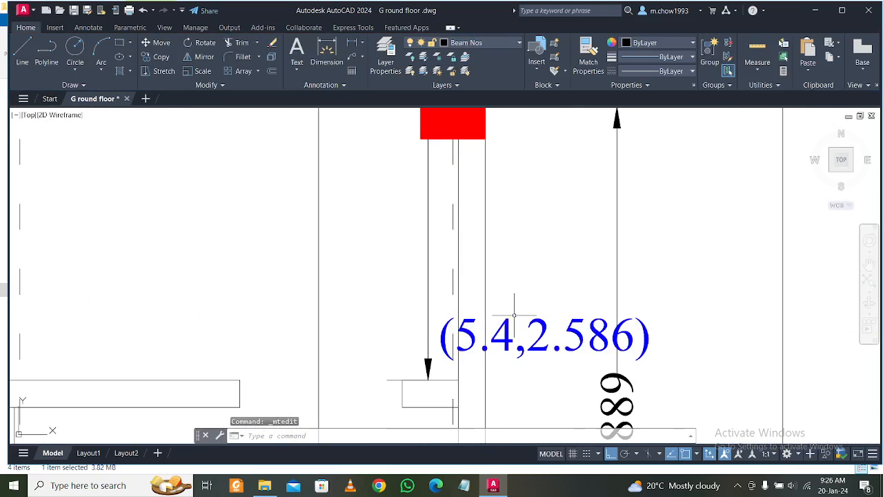
pyautogui.doubleClick(576, 336)
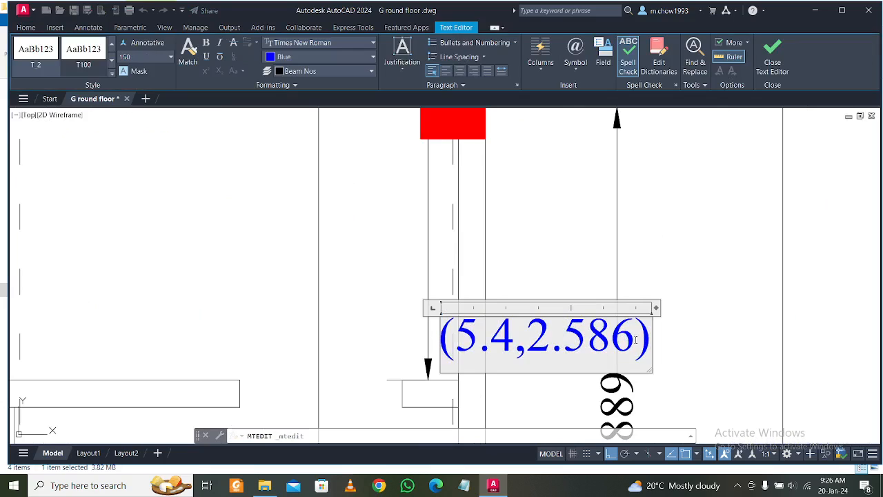
pyautogui.moveTo(635, 338); pyautogui.dragTo(533, 342)
pyautogui.write('3.91')
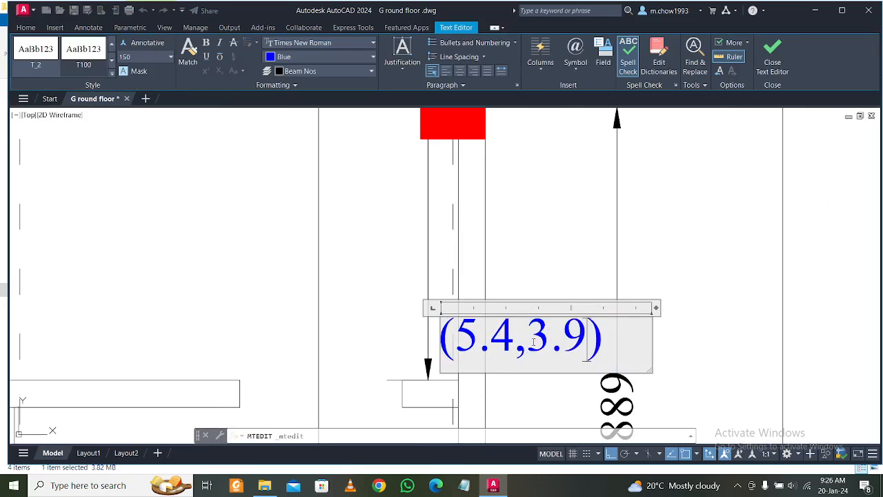
pyautogui.click(582, 241)
pyautogui.scroll(-4, 573, 276)
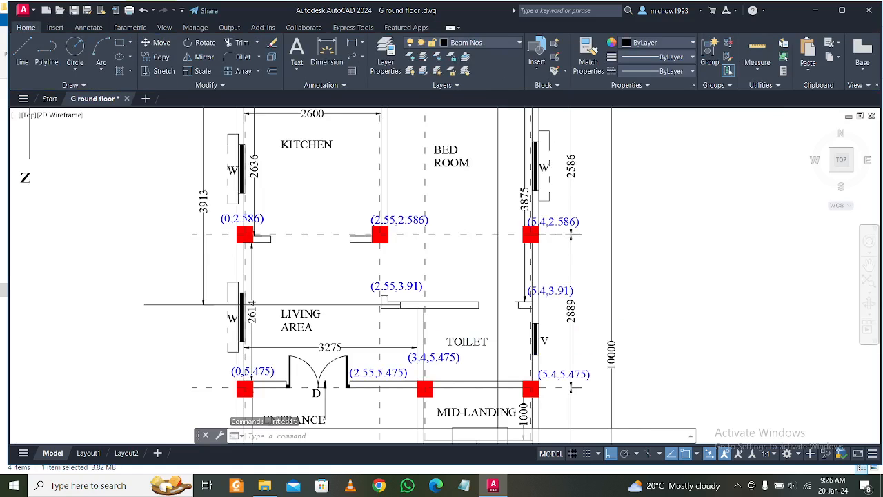
pyautogui.moveTo(577, 282); pyautogui.dragTo(569, 260, button='middle')
pyautogui.press('Escape')
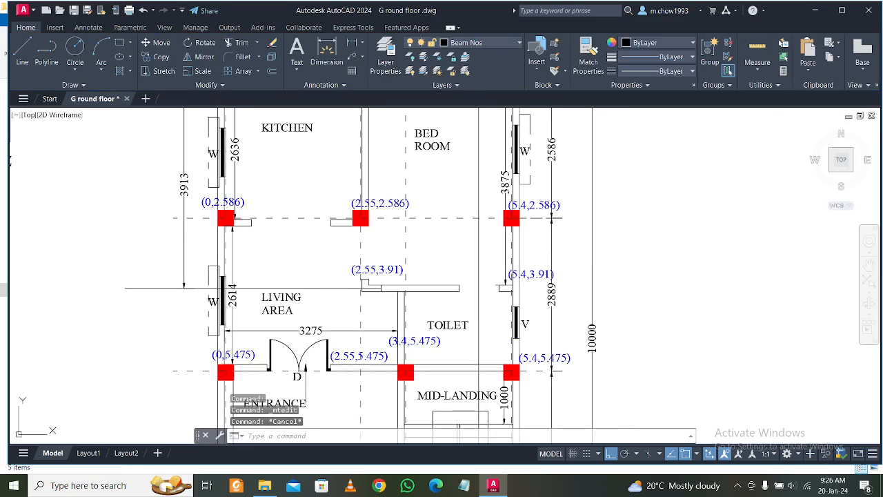
# Save the drawing and look over the labelled ground floor plan
pyautogui.hotkey('ctrl', 's')
pyautogui.scroll(-4, 486, 269)
pyautogui.moveTo(554, 264); pyautogui.dragTo(556, 238, button='middle')
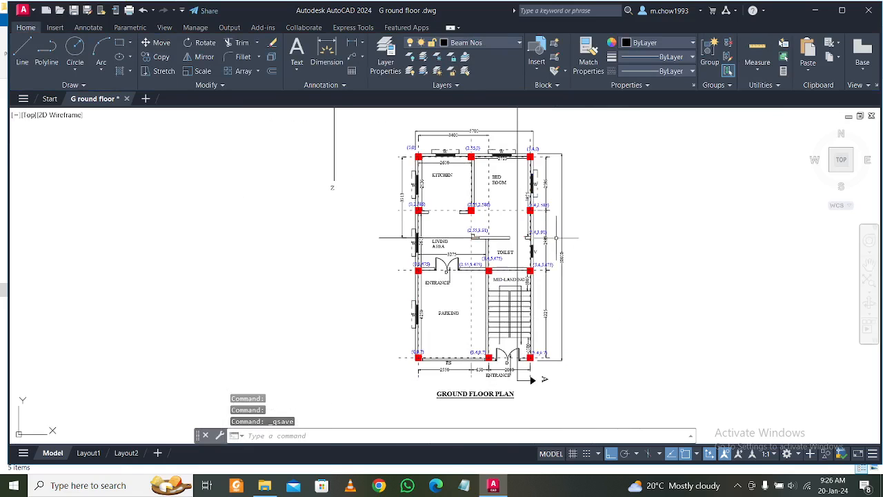
pyautogui.scroll(2, 553, 238)
pyautogui.scroll(-2, 554, 238)
pyautogui.scroll(2, 552, 307)
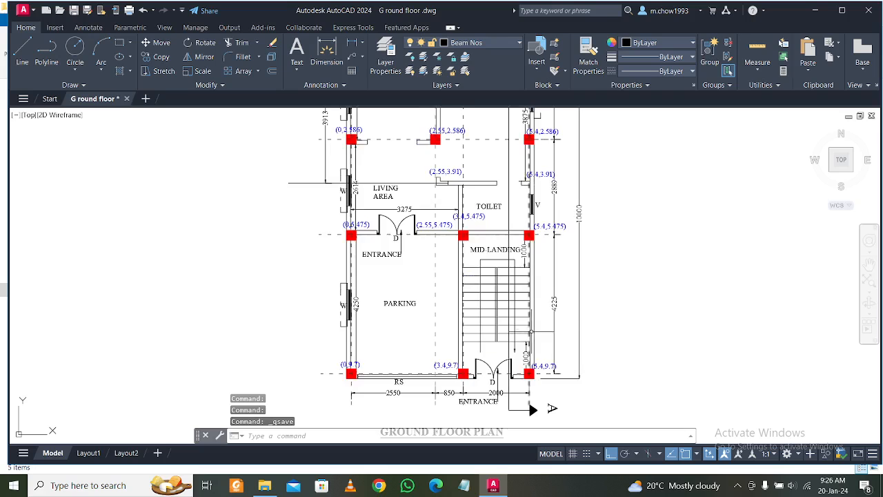
# Switch to File Explorer, create an XLSX worksheet named "staad cooridnates" in the project 7 folder, and bring it up in WPS Office
pyautogui.click(268, 488)
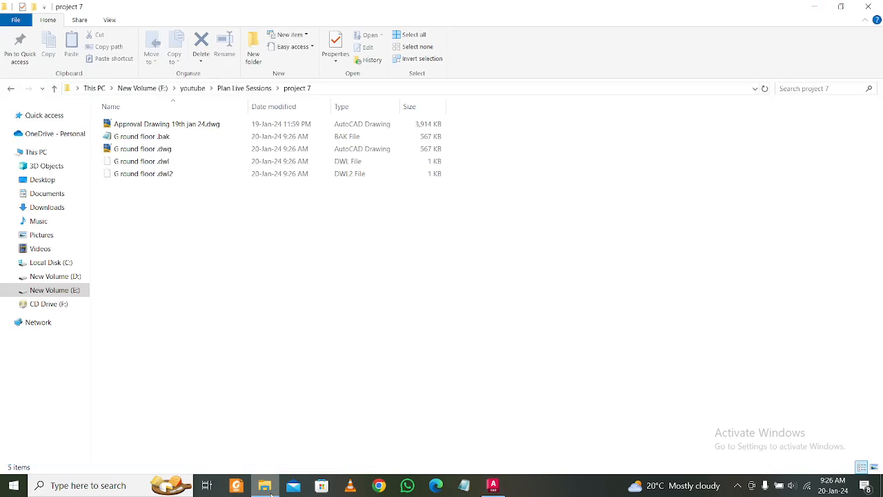
pyautogui.rightClick(291, 373)
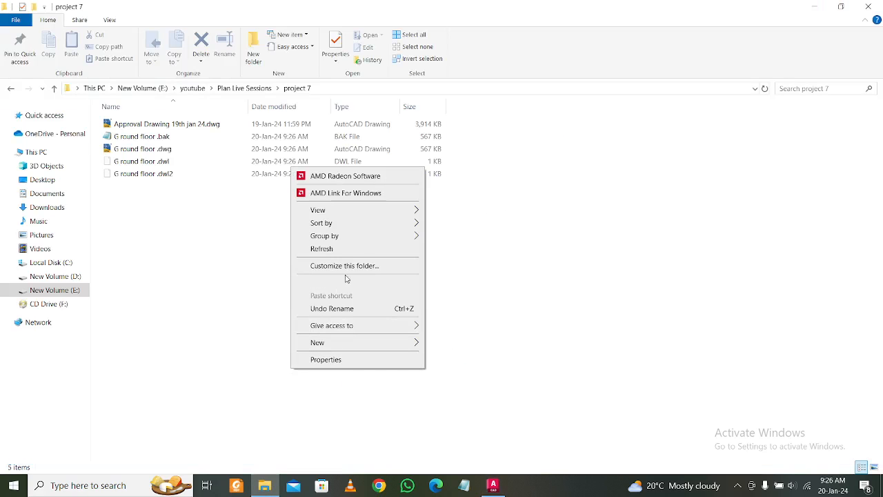
pyautogui.rightClick(358, 251)
pyautogui.moveTo(429, 426)
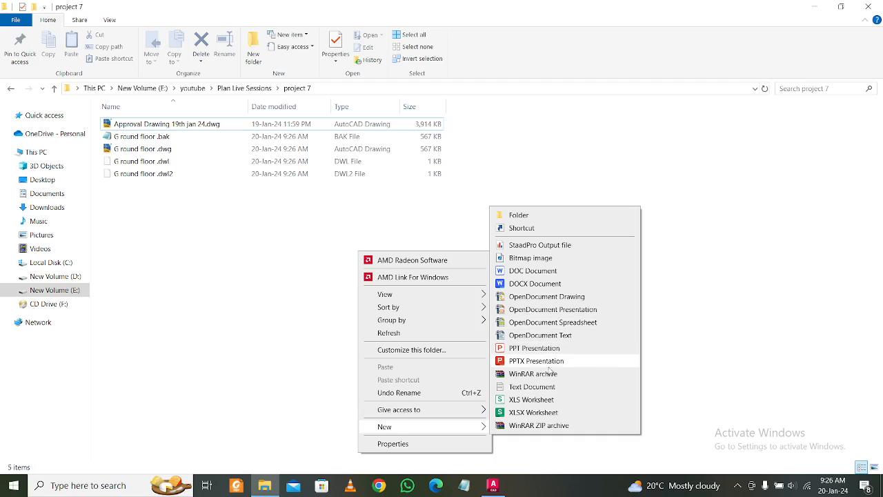
pyautogui.click(545, 412)
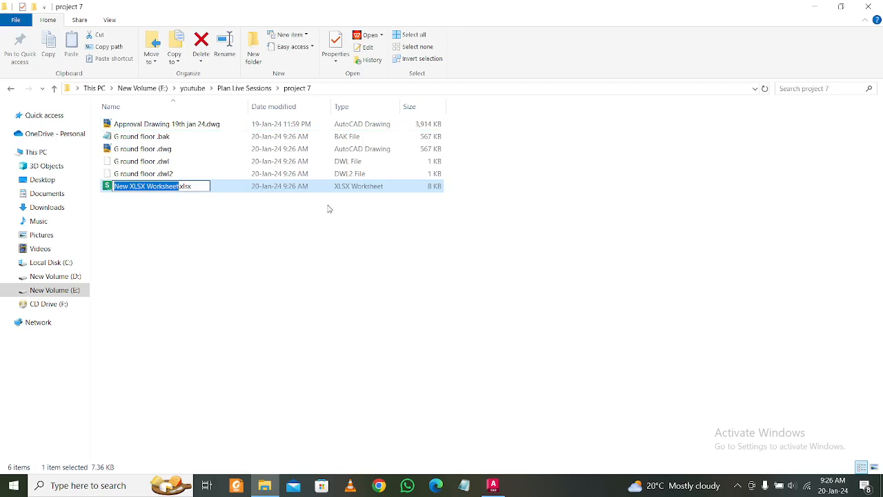
pyautogui.write('staad cooridnates')
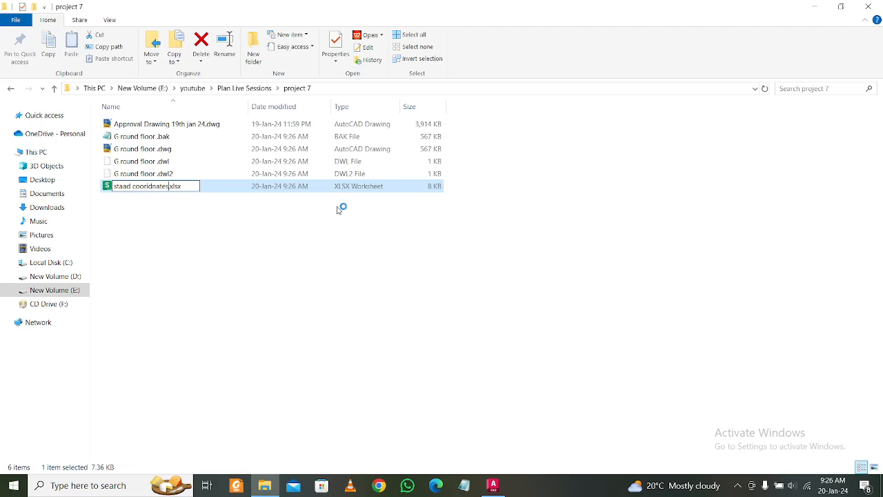
pyautogui.press('Return')
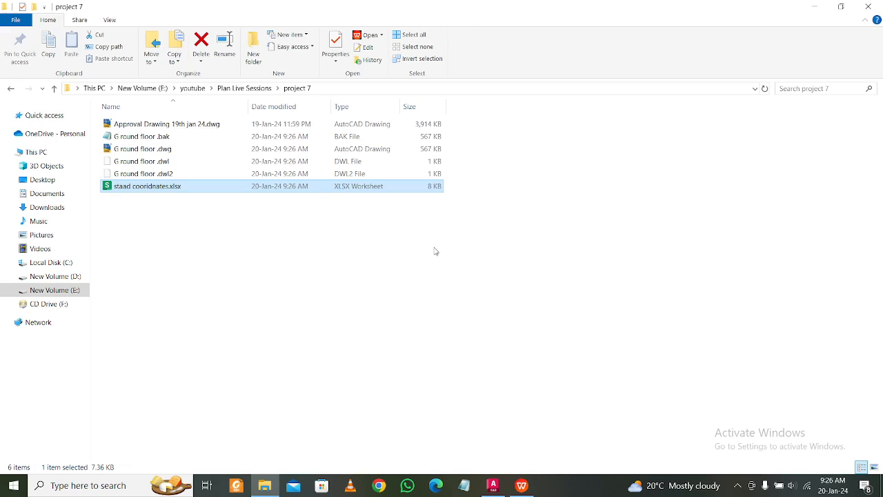
pyautogui.click(518, 485)
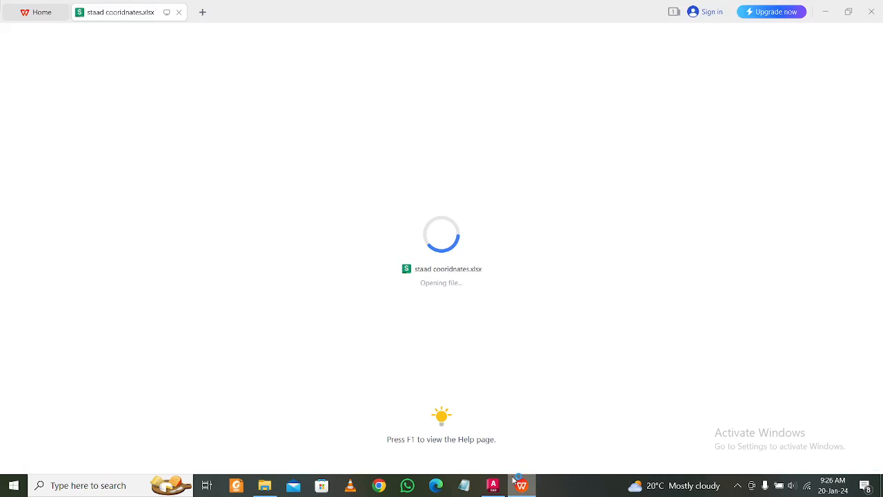
pyautogui.click(133, 212)
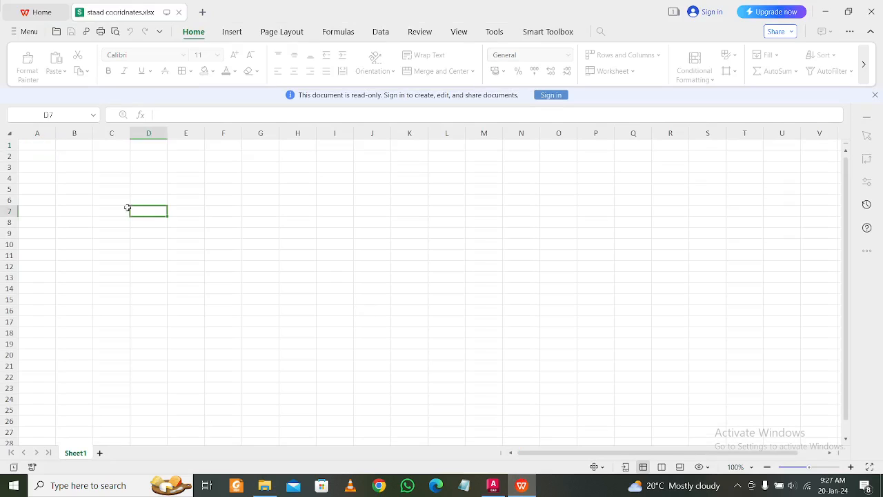
pyautogui.click(88, 166)
pyautogui.click(82, 153)
pyautogui.click(106, 157)
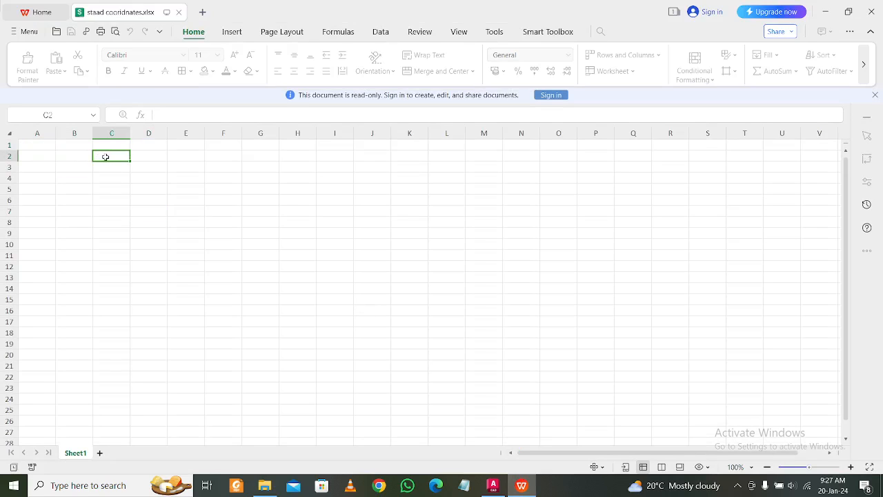
pyautogui.click(87, 158)
pyautogui.click(114, 159)
# Enter the column headings x, y and z in cells B2, C2 and D2
pyautogui.click(88, 160)
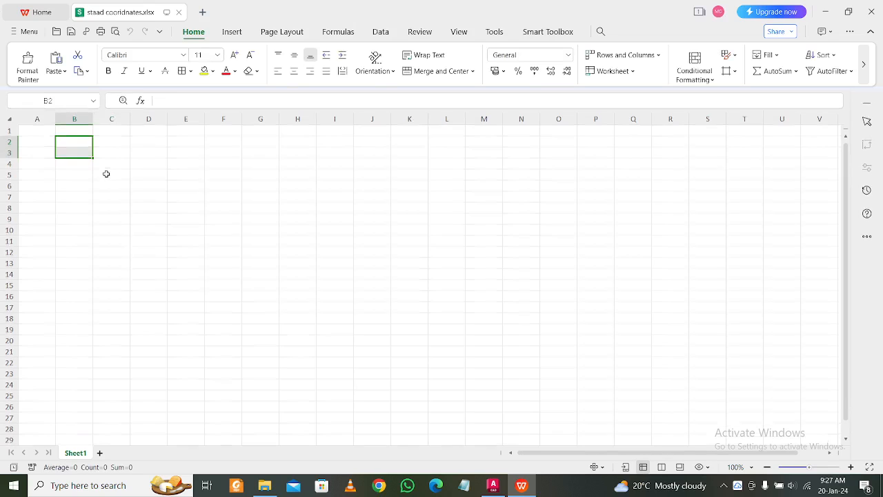
pyautogui.write('x')
pyautogui.click(114, 172)
pyautogui.click(119, 145)
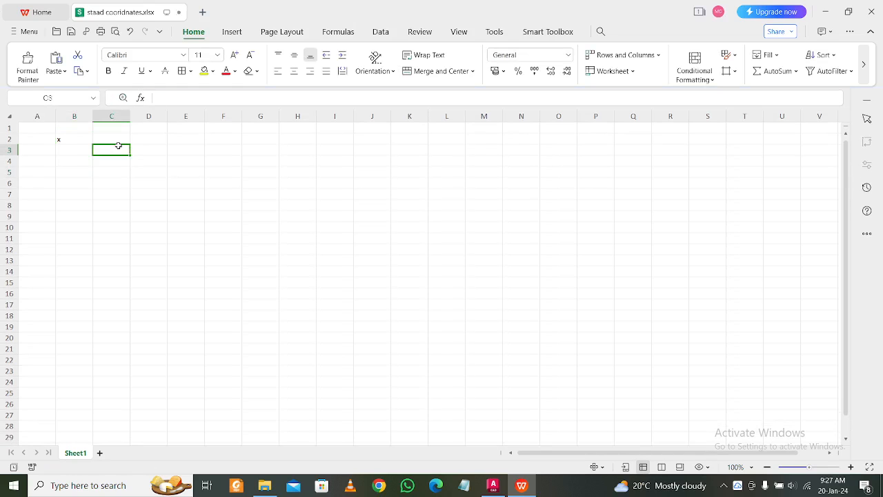
pyautogui.click(116, 141)
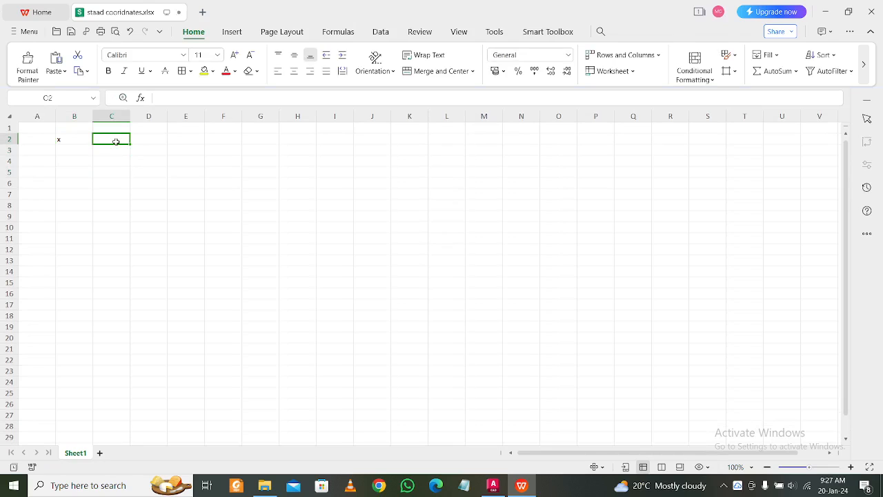
pyautogui.write('y')
pyautogui.press('Tab')
pyautogui.write('z')
pyautogui.click(142, 170)
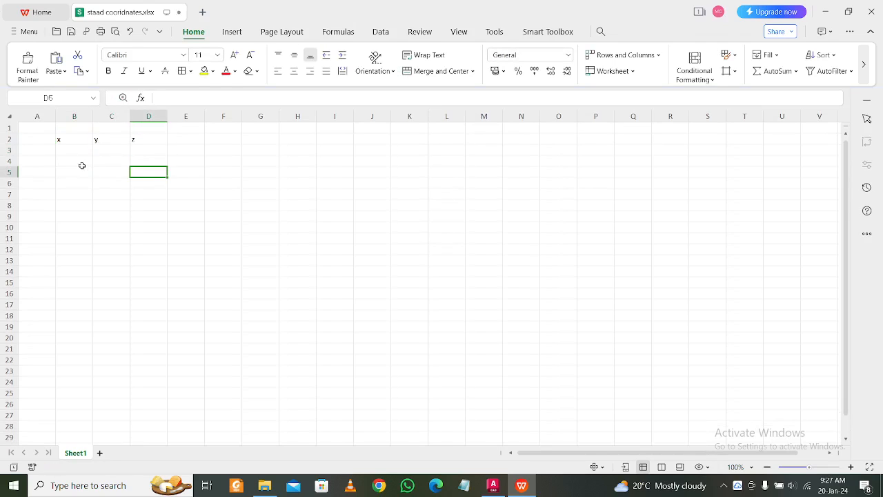
# Enter point number 1 in A3 with the coordinates 0, 0, 0 in cells B3 to D3
pyautogui.click(43, 152)
pyautogui.write('1')
pyautogui.click(62, 151)
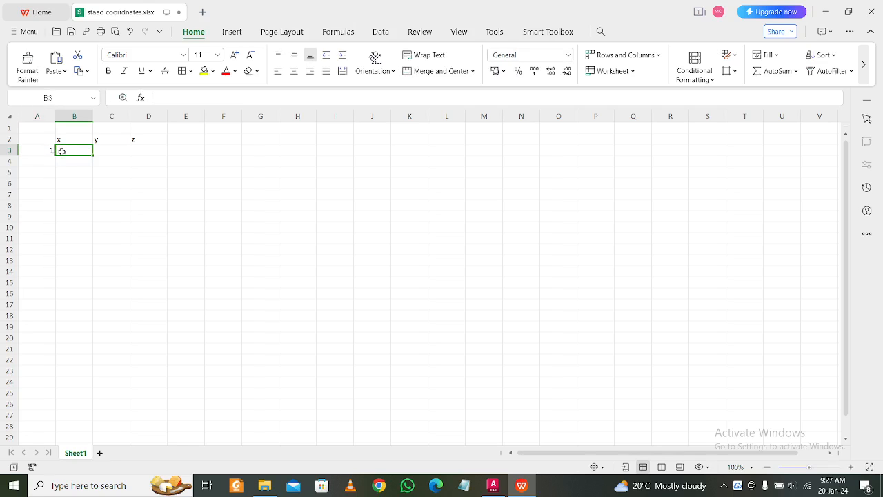
pyautogui.write('0')
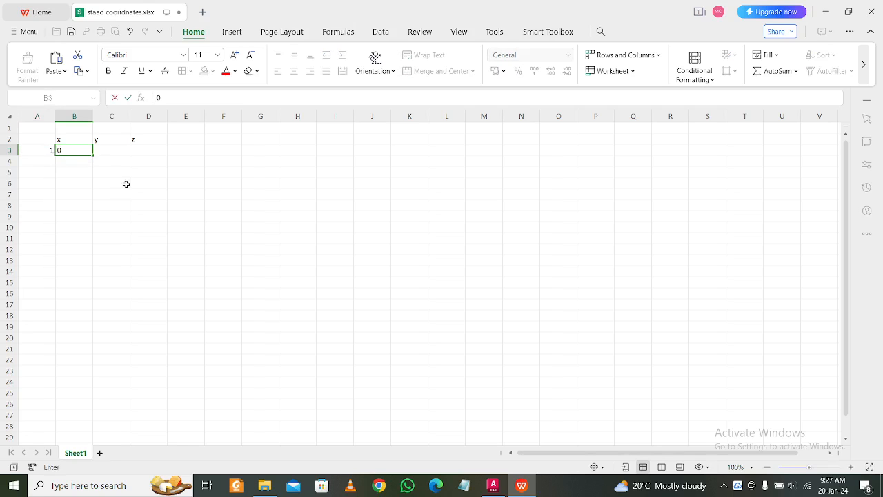
pyautogui.click(111, 152)
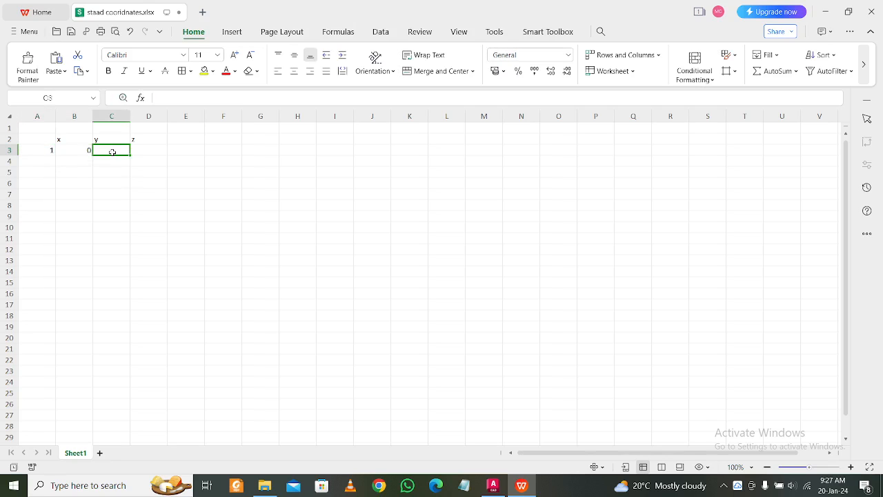
pyautogui.write('0')
pyautogui.click(147, 151)
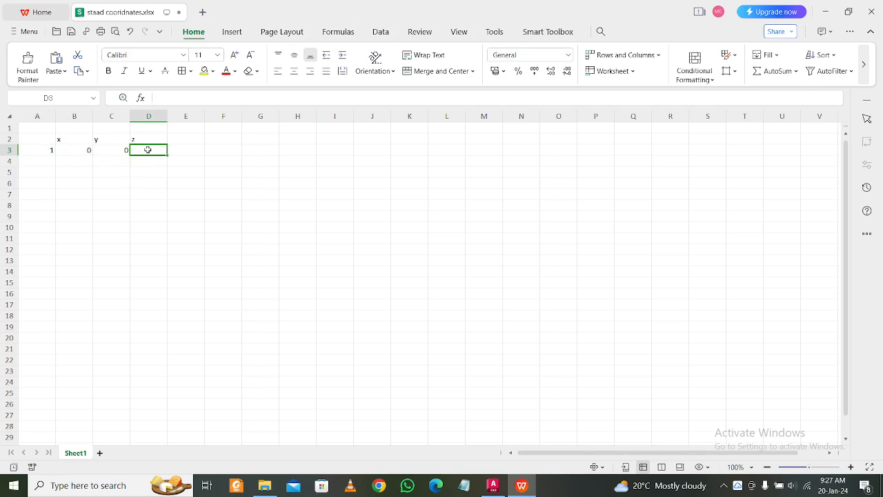
pyautogui.write('0')
pyautogui.click(170, 161)
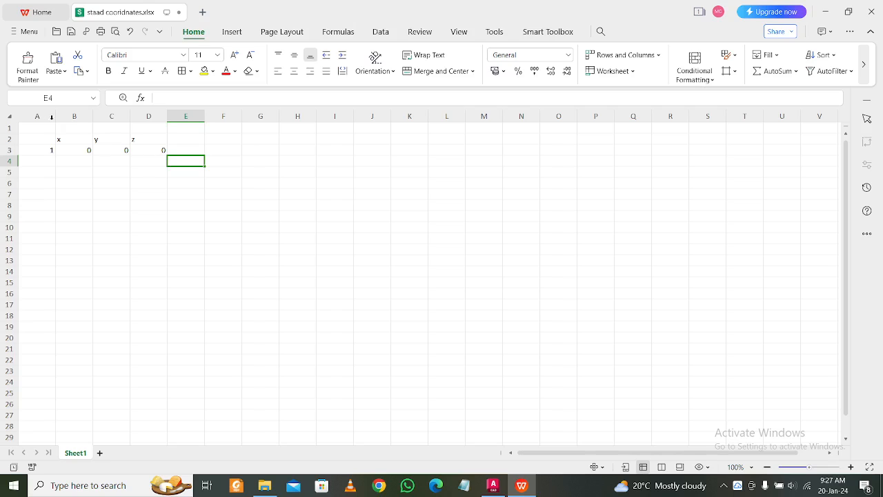
# Centre the whole sheet's contents horizontally and vertically and set the font to Times New Roman
pyautogui.click(11, 117)
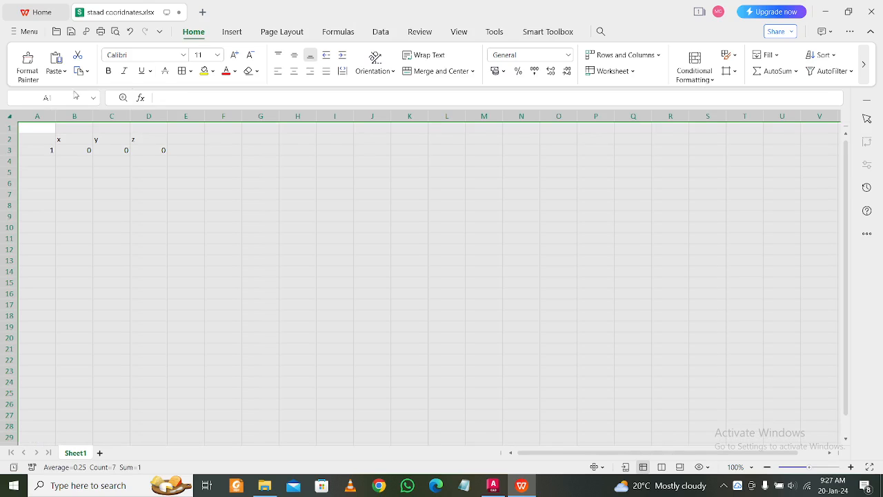
pyautogui.click(294, 71)
pyautogui.click(294, 55)
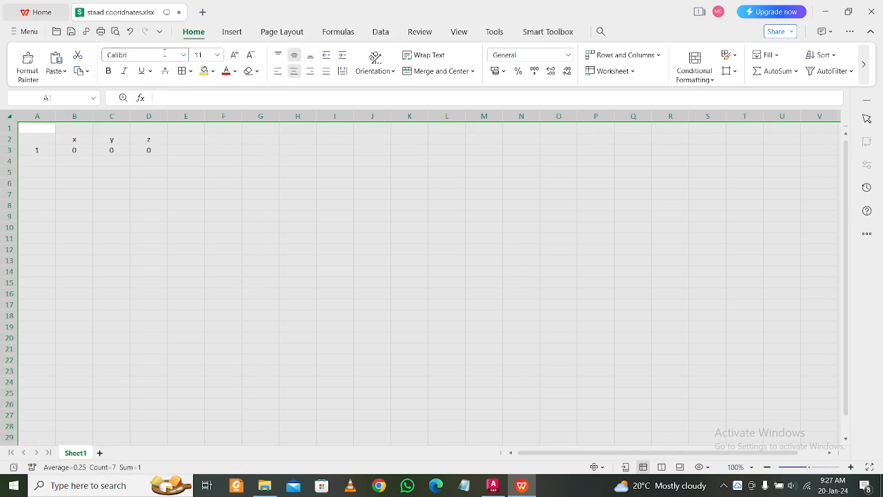
pyautogui.click(184, 56)
pyautogui.click(183, 87)
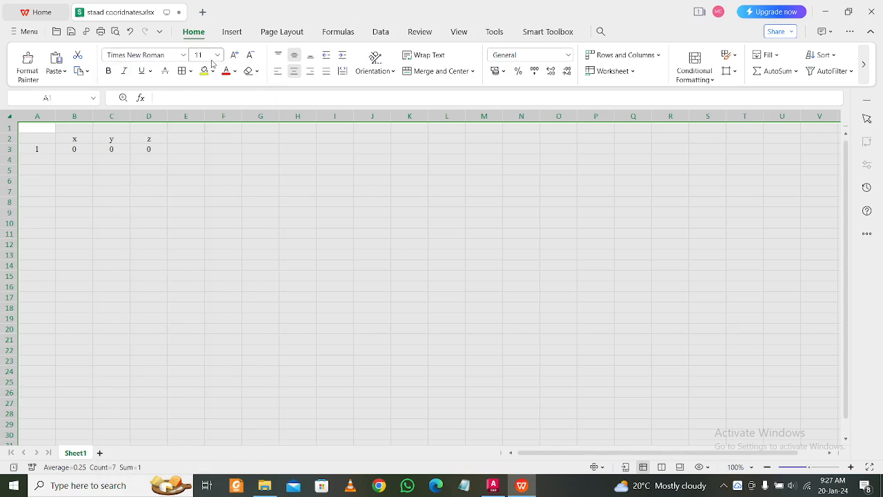
# Try font size 12 on the whole sheet and settle on size 20
pyautogui.click(200, 59)
pyautogui.write('12')
pyautogui.press('Return')
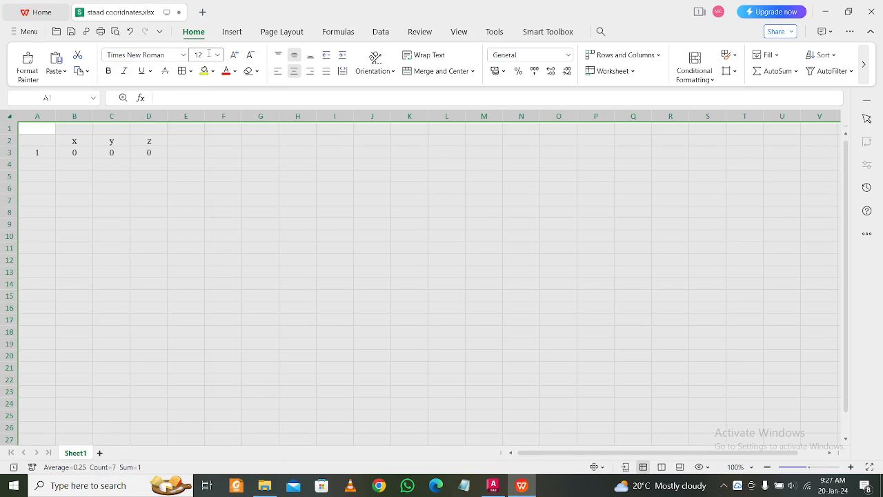
pyautogui.click(182, 164)
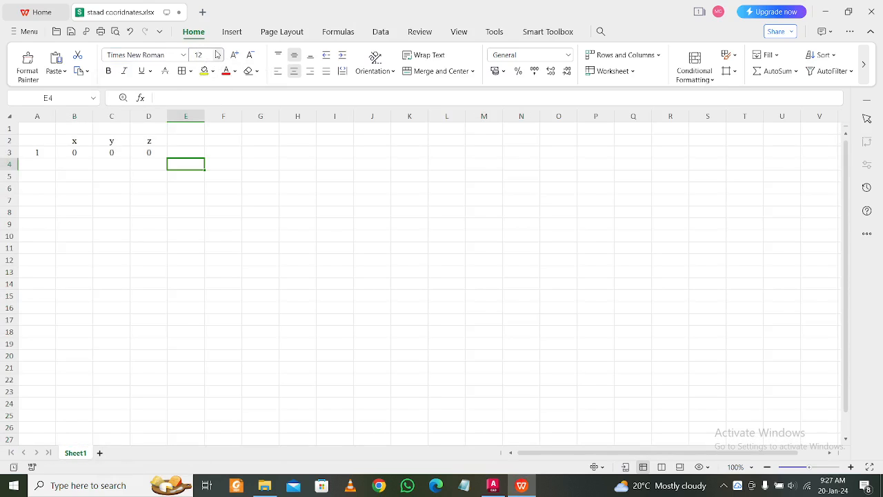
pyautogui.click(10, 117)
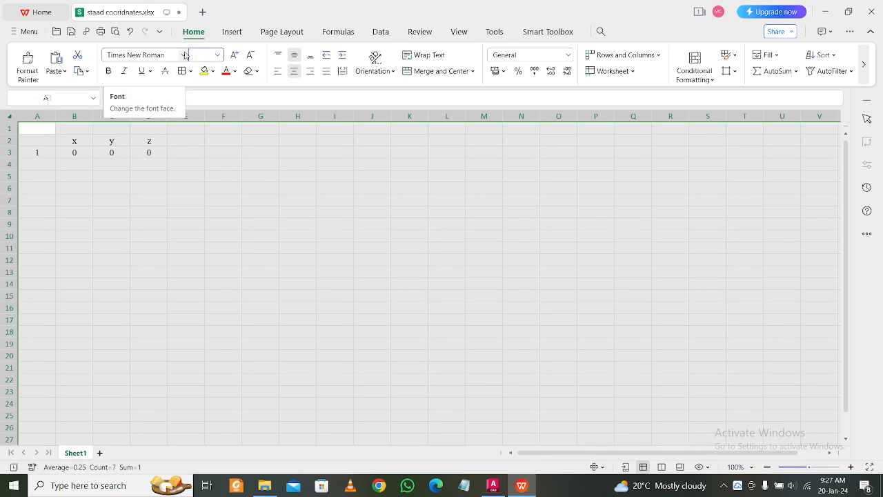
pyautogui.click(249, 189)
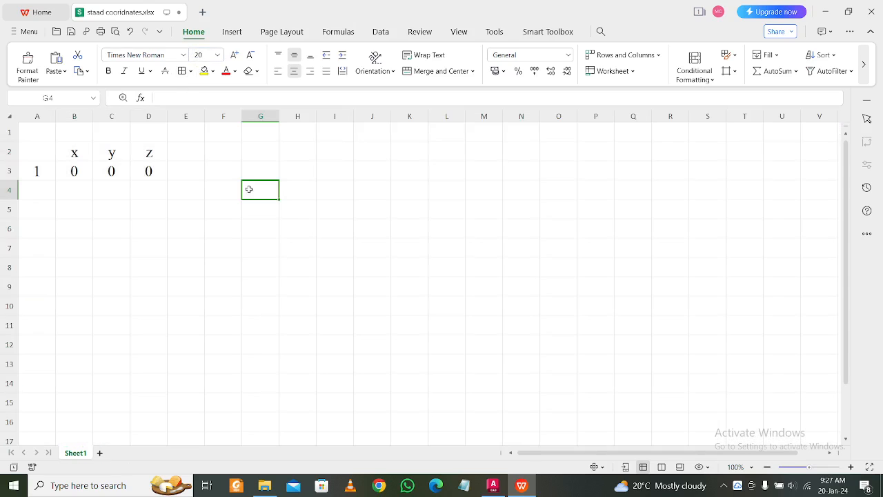
# Select the x cell of the second point's row, B4, and switch to AutoCAD to read the coordinate labels along the plan's uppermost column row
pyautogui.click(43, 193)
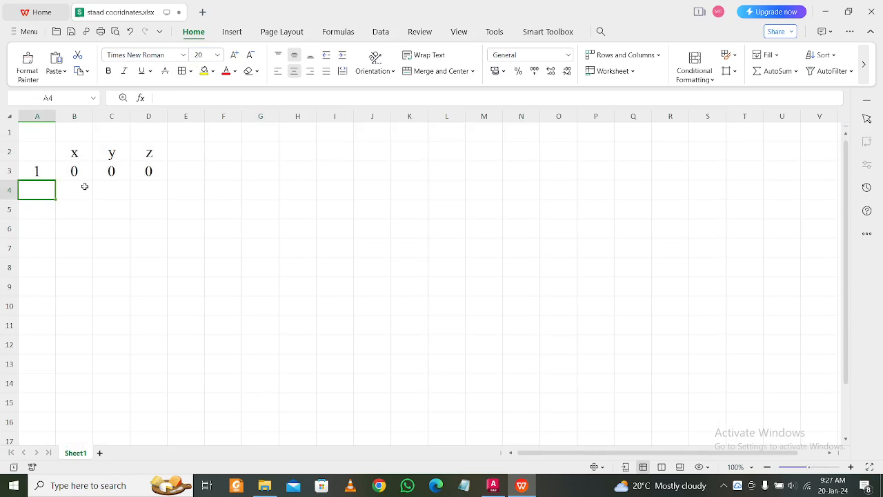
pyautogui.click(83, 185)
pyautogui.click(493, 485)
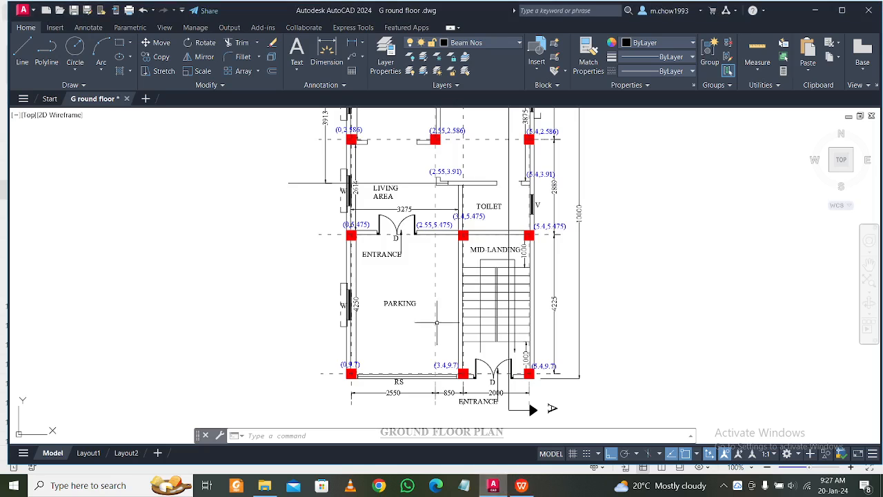
pyautogui.scroll(5, 412, 259)
pyautogui.moveTo(412, 259); pyautogui.dragTo(414, 332, button='middle')
pyautogui.scroll(3, 420, 290)
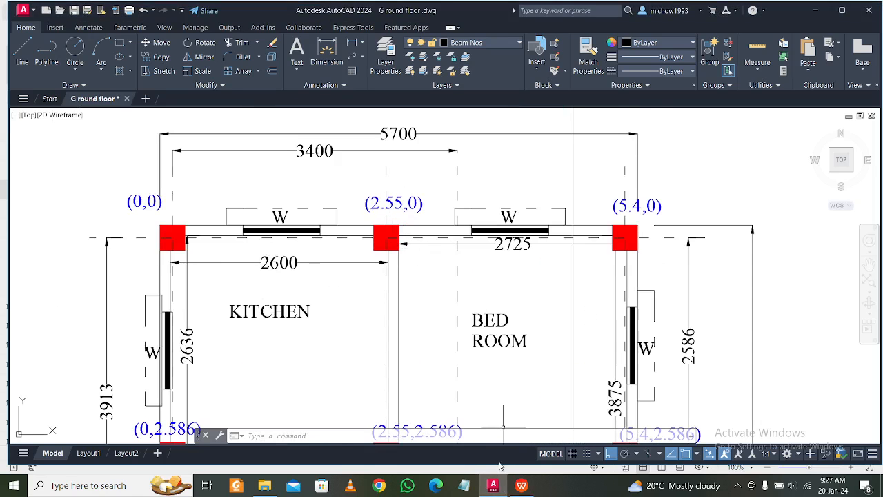
# Return to the WPS worksheet and enter the second point's x as 2.55 in B4 and z as 0 in D4
pyautogui.click(522, 485)
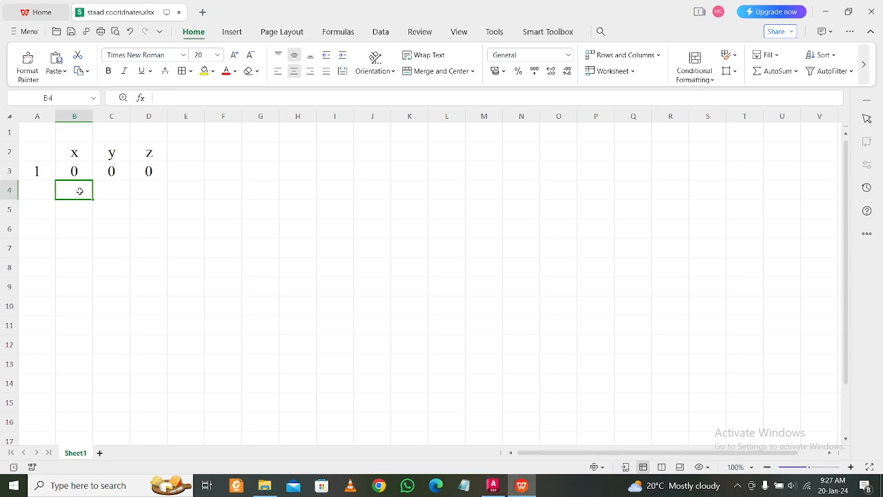
pyautogui.write('2.55')
pyautogui.click(136, 184)
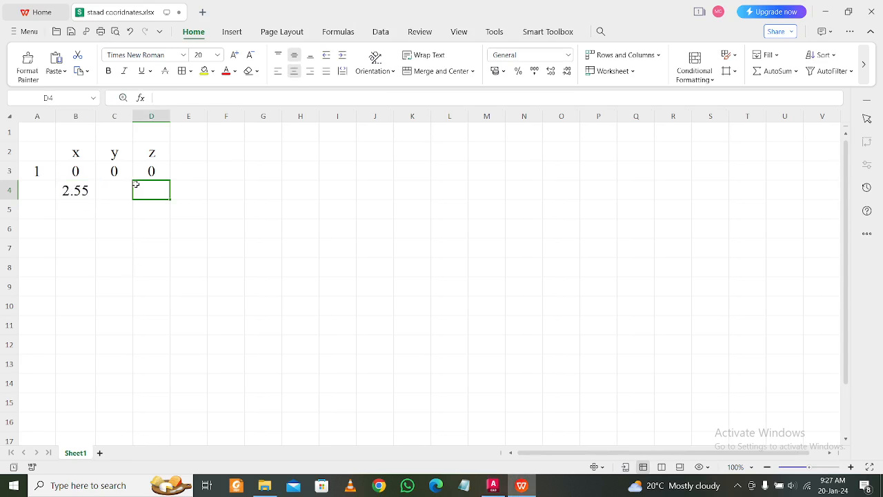
pyautogui.write('0')
# Read the third column label of the uppermost row in AutoCAD and enter x 5.4 in B5 and z 0 in D5 of the worksheet
pyautogui.click(71, 214)
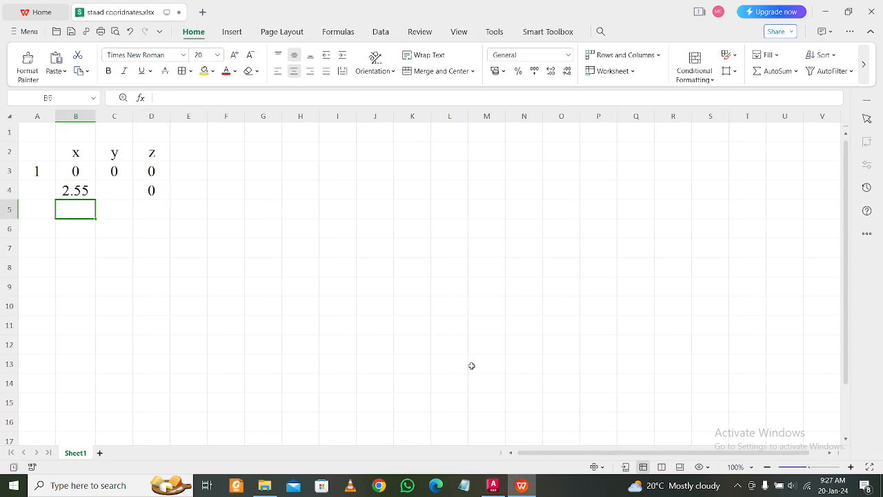
pyautogui.click(493, 485)
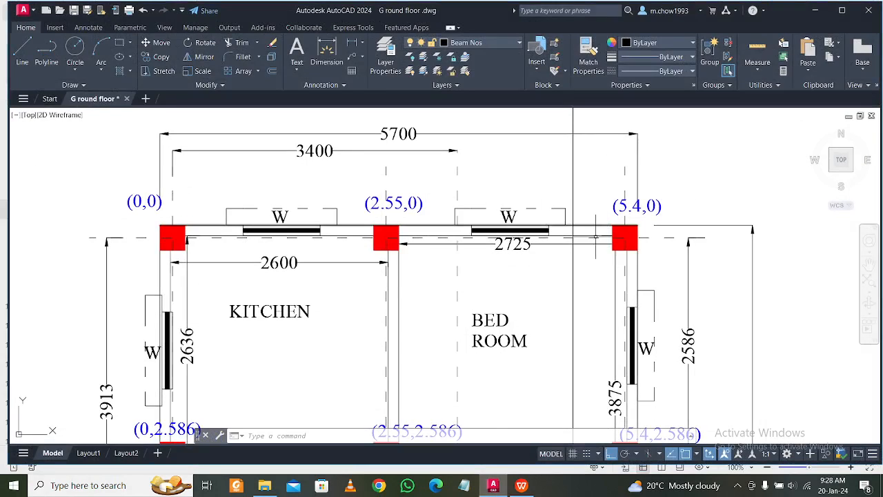
pyautogui.click(521, 485)
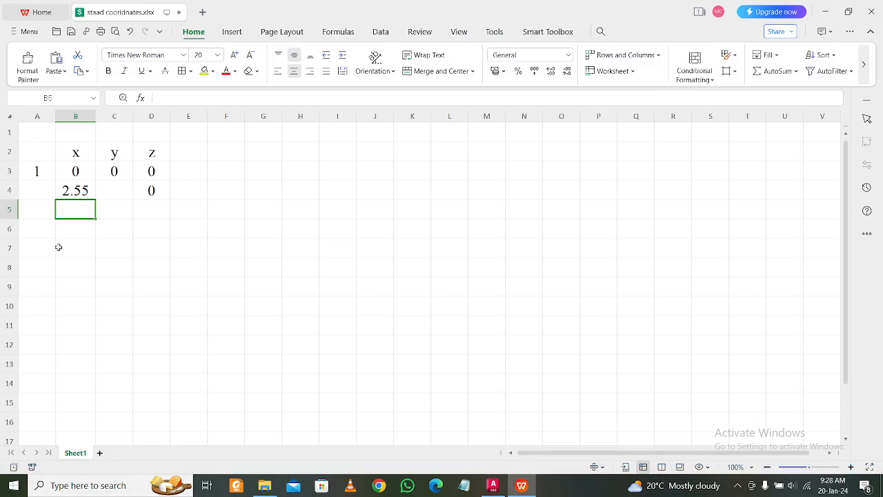
pyautogui.write('5.4')
pyautogui.click(140, 211)
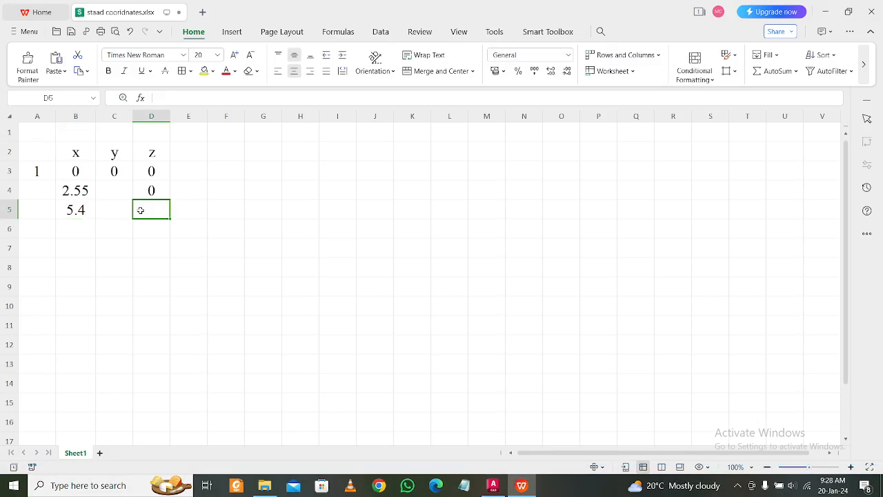
pyautogui.write('0')
# Read the second column row's labels in AutoCAD, then enter its z coordinate 2.586 in D6 of the worksheet
pyautogui.click(119, 233)
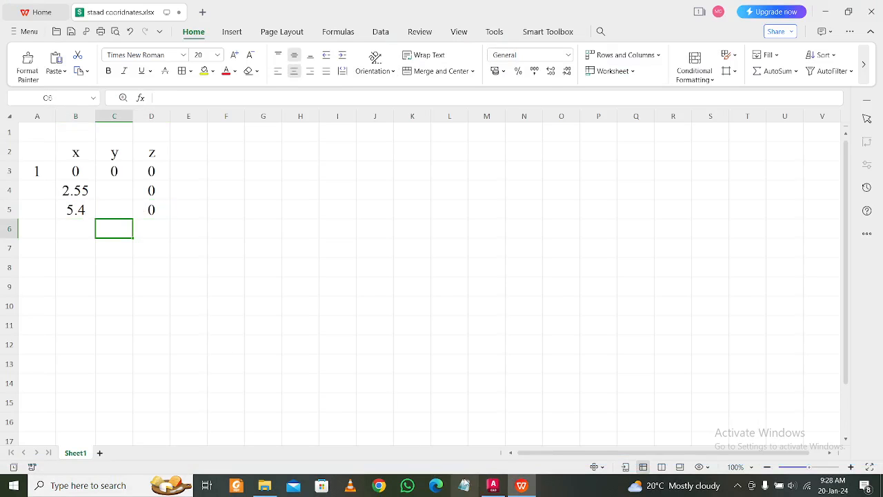
pyautogui.click(493, 485)
pyautogui.scroll(-4, 407, 312)
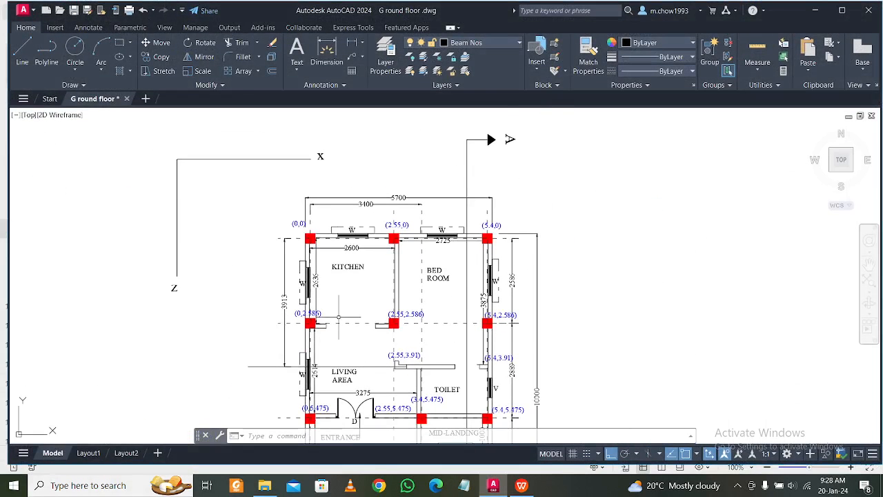
pyautogui.scroll(2, 378, 324)
pyautogui.scroll(2, 565, 317)
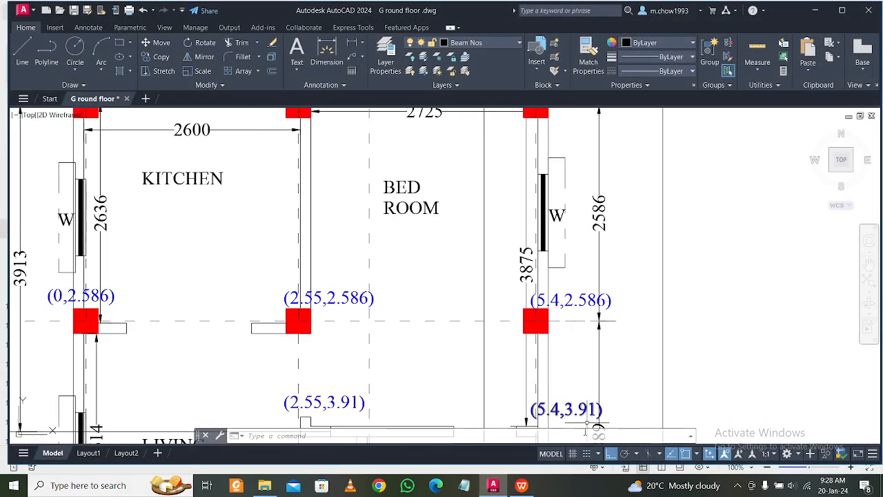
pyautogui.click(501, 487)
pyautogui.write('2')
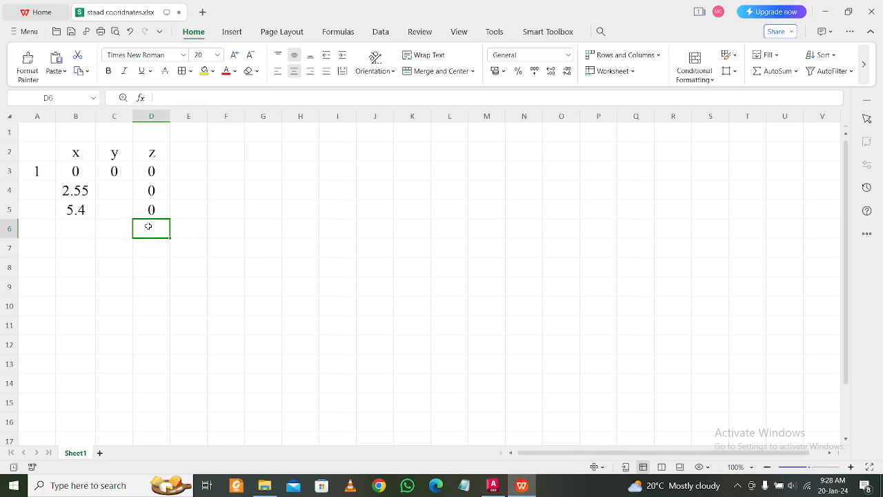
pyautogui.write('.586')
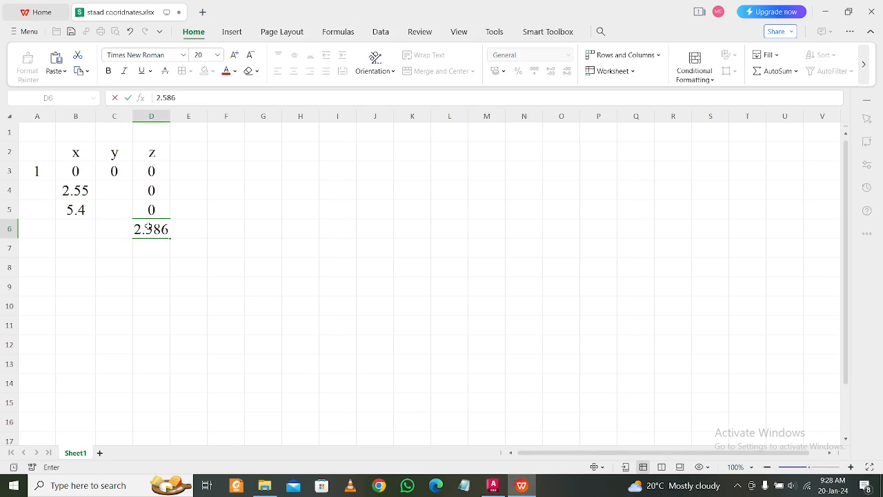
pyautogui.click(189, 231)
# Copy the z value from D6 into D7 and D8 for the other two points of the second column row
pyautogui.click(165, 231)
pyautogui.hotkey('ctrl', 'c')
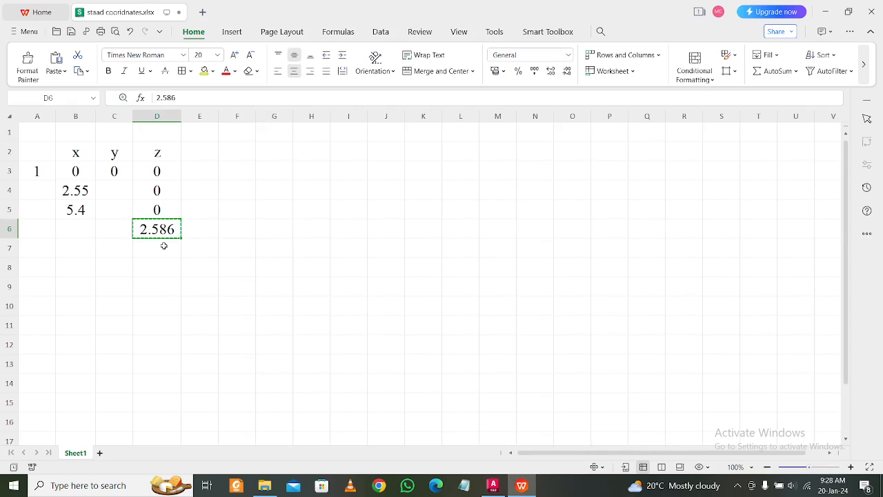
pyautogui.moveTo(164, 247); pyautogui.dragTo(166, 269)
pyautogui.hotkey('ctrl', 'v')
pyautogui.press('Escape')
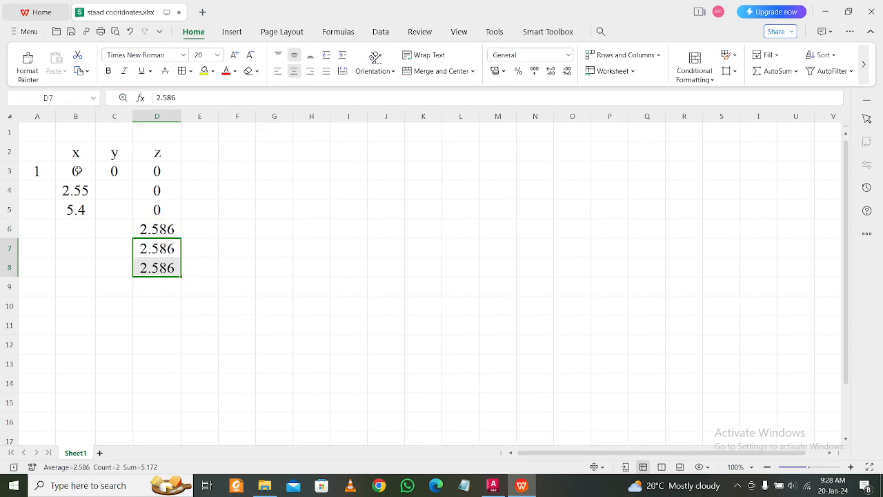
# Copy the x values 0, 2.55 and 5.4 from B3:B5 into B6:B8
pyautogui.moveTo(78, 171); pyautogui.dragTo(80, 210)
pyautogui.hotkey('ctrl', 'c')
pyautogui.click(74, 228)
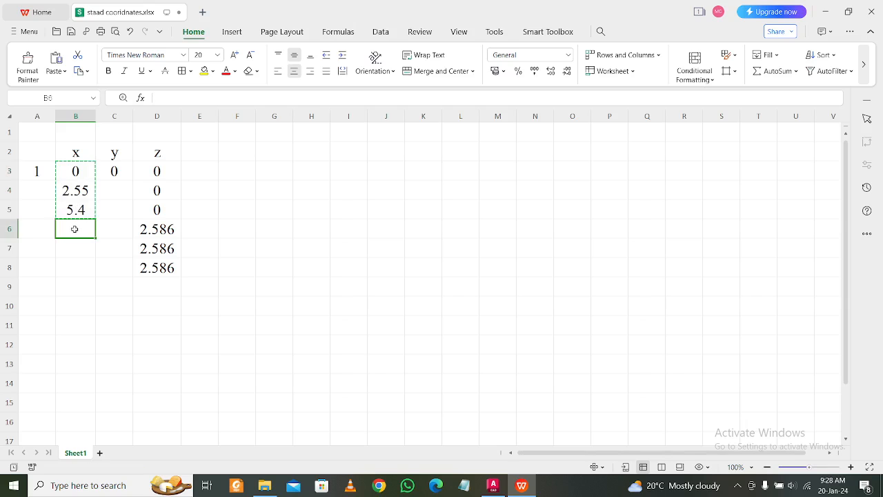
pyautogui.hotkey('ctrl', 'v')
pyautogui.press('Escape')
pyautogui.click(258, 224)
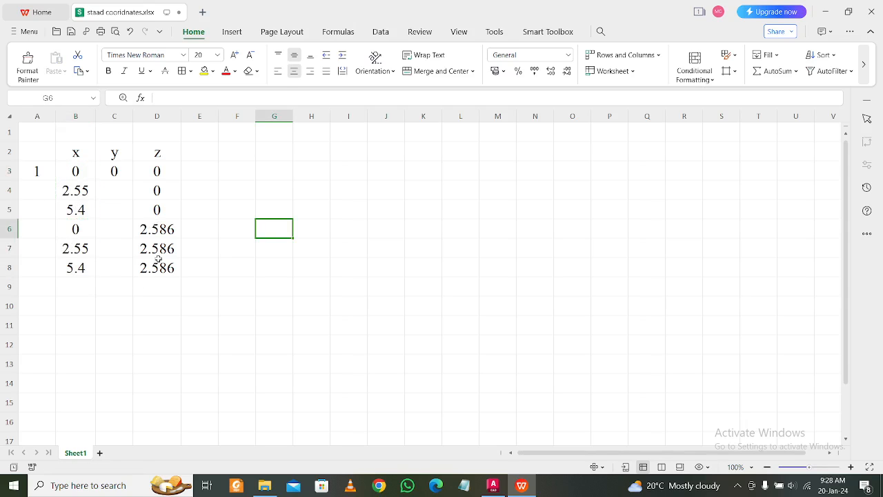
# Read the toilet wall's coordinate labels in AutoCAD, then enter their z coordinate 3.91 in D9 of the worksheet
pyautogui.scroll(-1, 158, 258)
pyautogui.click(90, 256)
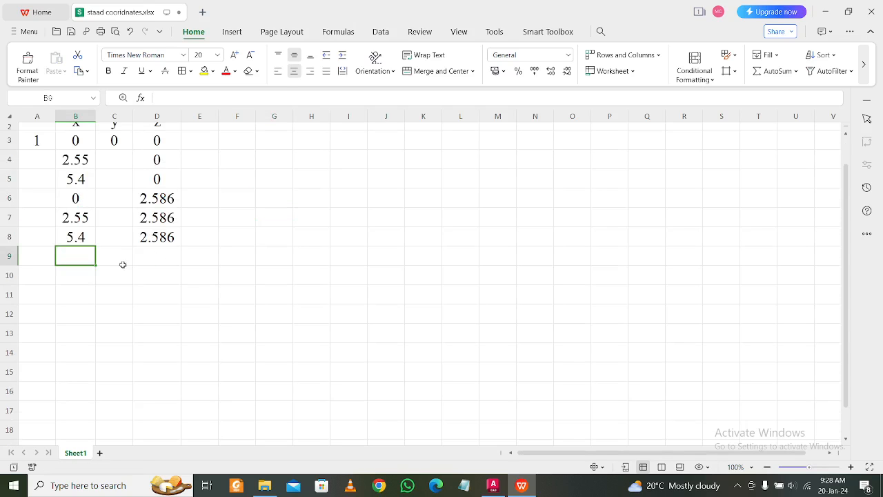
pyautogui.click(492, 485)
pyautogui.scroll(-3, 418, 338)
pyautogui.moveTo(383, 378); pyautogui.dragTo(383, 351, button='middle')
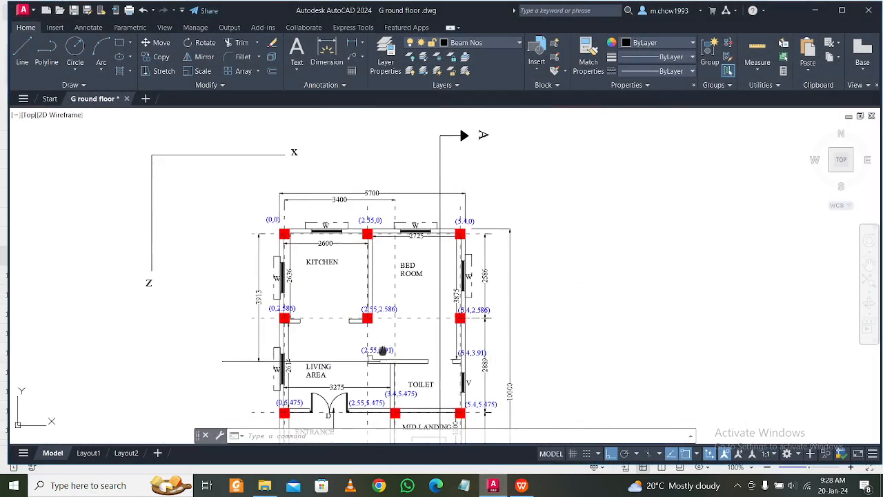
pyautogui.scroll(4, 383, 351)
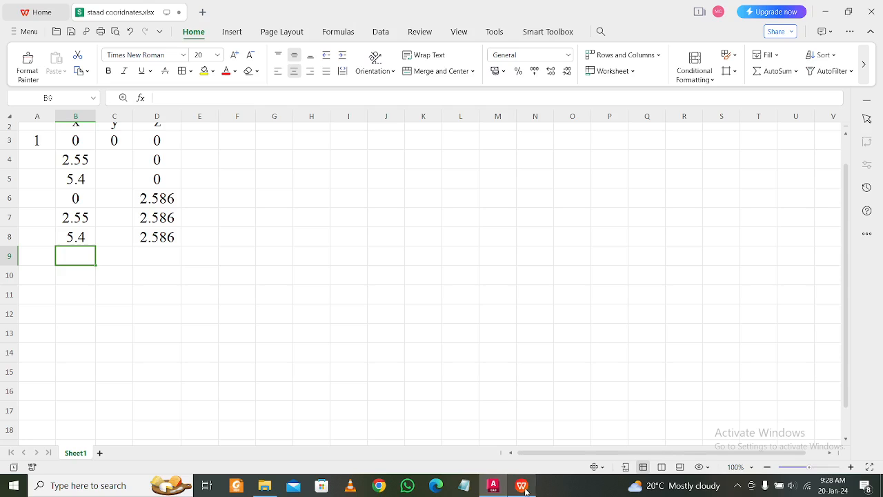
pyautogui.click(521, 485)
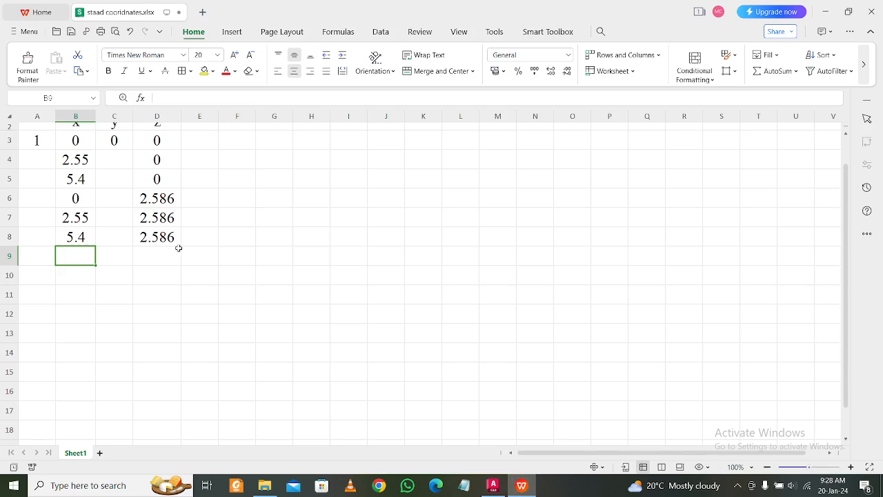
pyautogui.click(166, 254)
pyautogui.write('3.91')
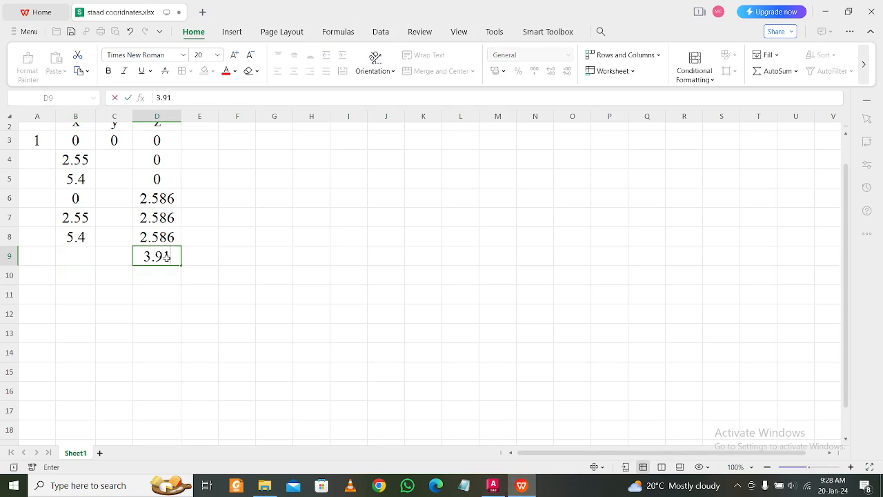
pyautogui.click(224, 259)
# Copy the z value from D9 into D10 for the second toilet wall point
pyautogui.click(173, 256)
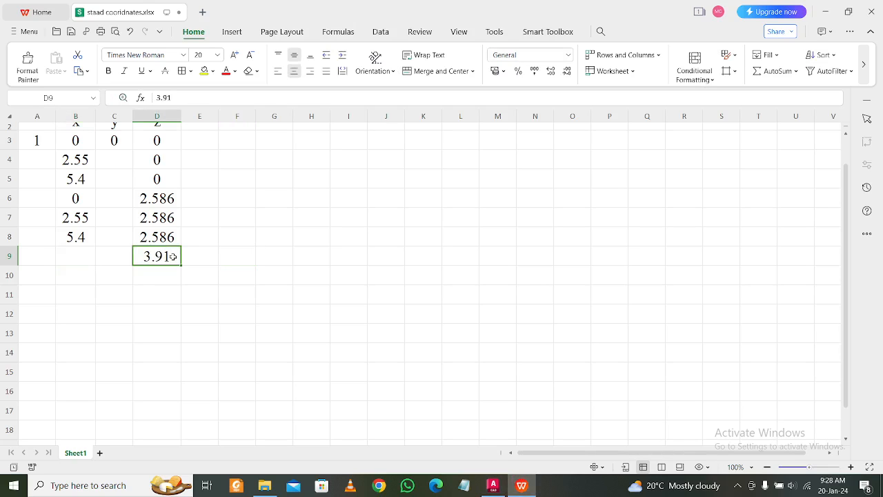
pyautogui.hotkey('ctrl', 'c')
pyautogui.click(166, 275)
pyautogui.hotkey('ctrl', 'v')
# Copy the x values 2.55 and 5.4 from B7:B8 into B9:B10 for the two toilet wall points
pyautogui.click(107, 257)
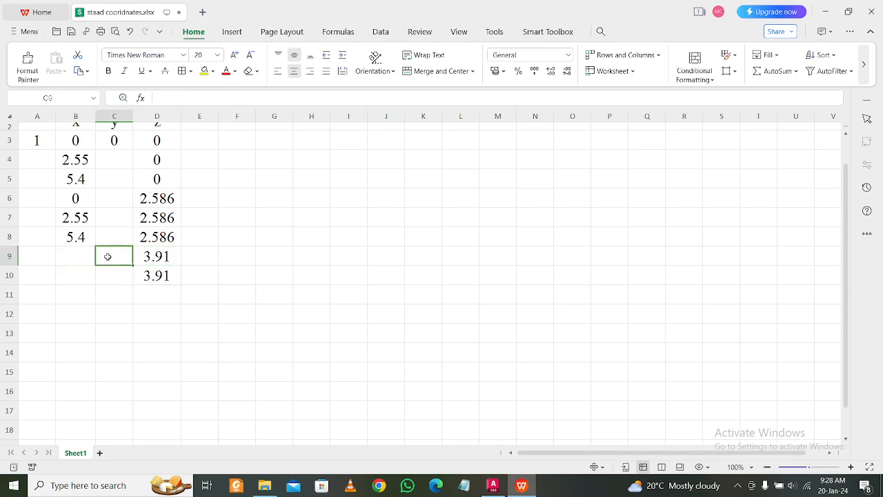
pyautogui.click(83, 257)
pyautogui.moveTo(82, 220); pyautogui.dragTo(80, 237)
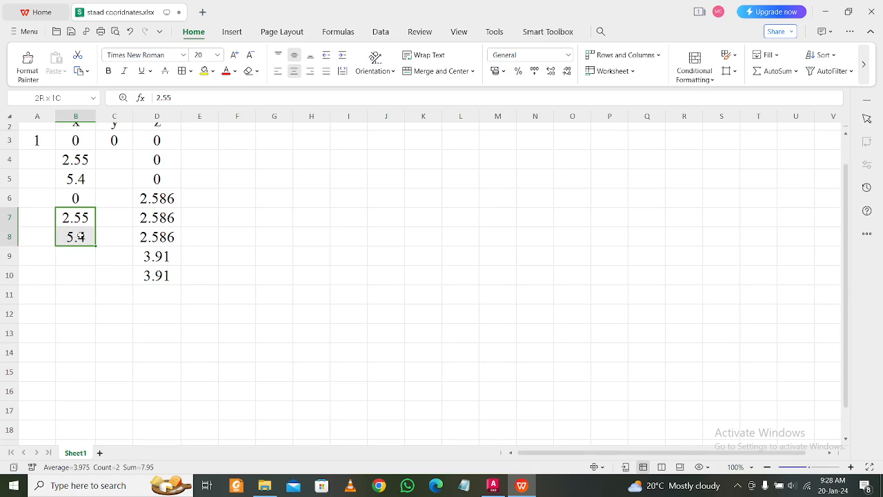
pyautogui.hotkey('ctrl', 'c')
pyautogui.click(85, 257)
pyautogui.hotkey('ctrl', 'v')
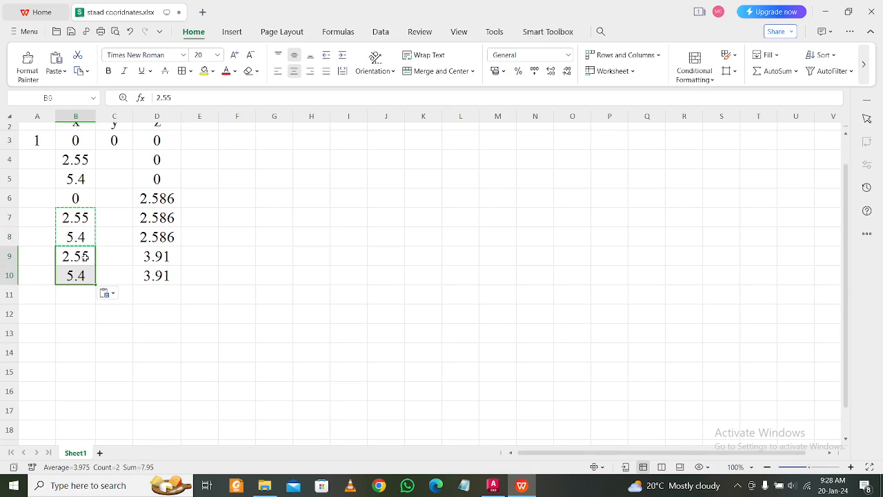
# Read the labels along the entrance column row in AutoCAD, then enter their z coordinate 5.475 in D11 of the worksheet
pyautogui.click(492, 485)
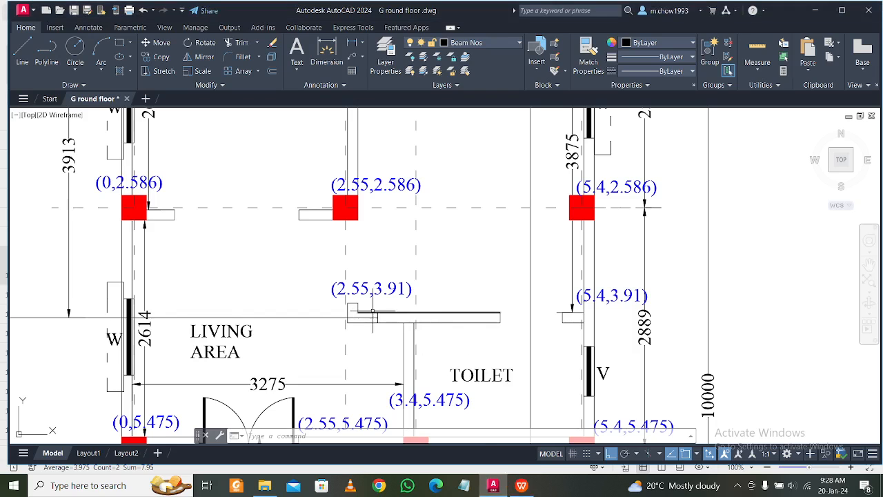
pyautogui.moveTo(572, 312); pyautogui.dragTo(557, 215, button='middle')
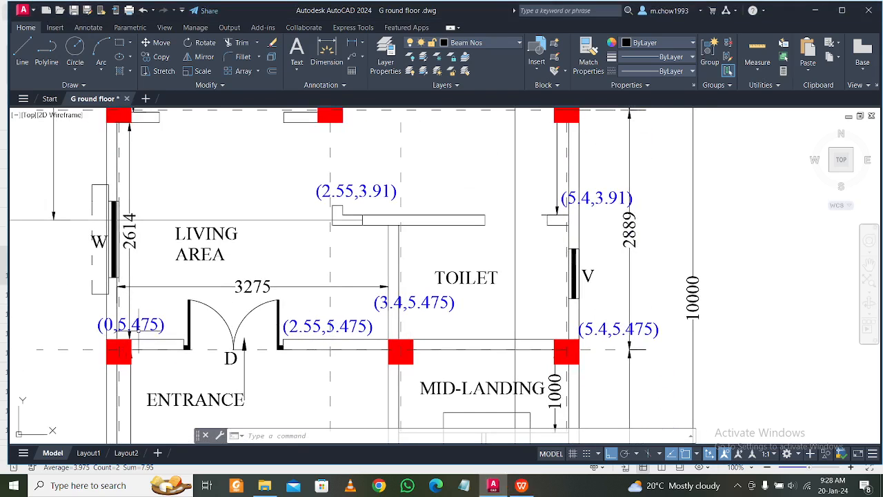
pyautogui.click(522, 485)
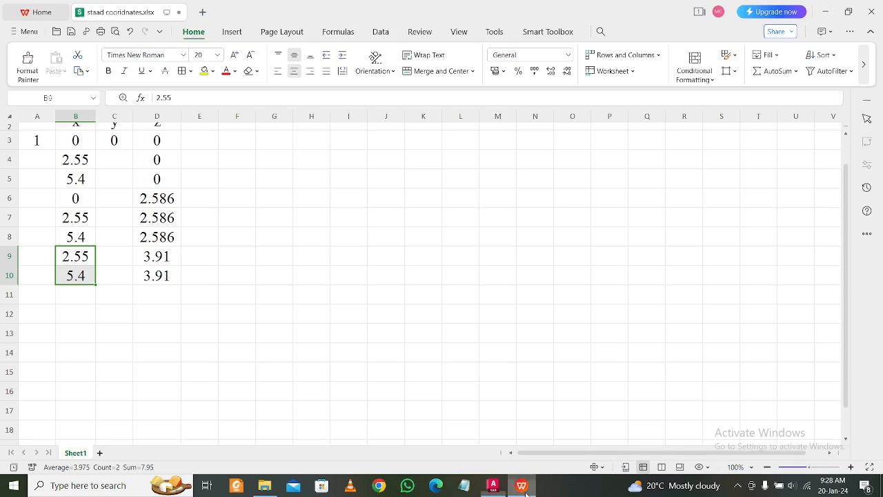
pyautogui.click(154, 301)
pyautogui.write('5.475')
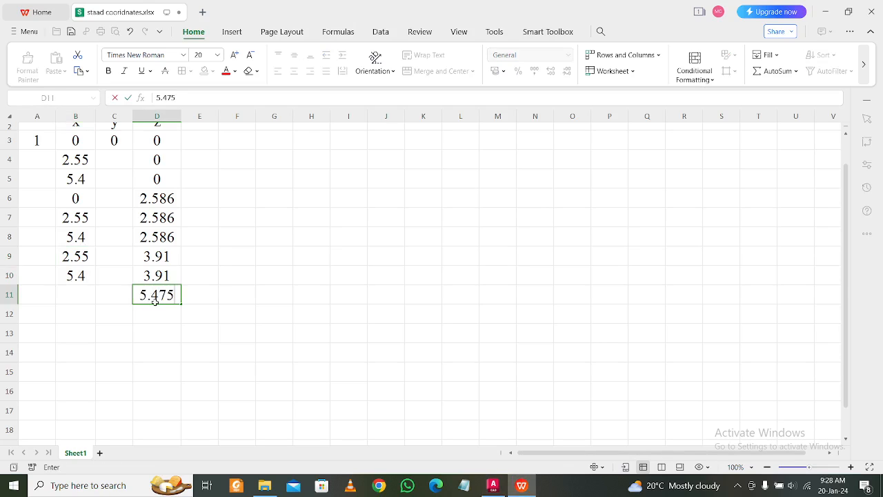
pyautogui.click(308, 284)
# Check the points along the entrance row in AutoCAD, then copy the z value from D11 into D12:D14
pyautogui.click(176, 295)
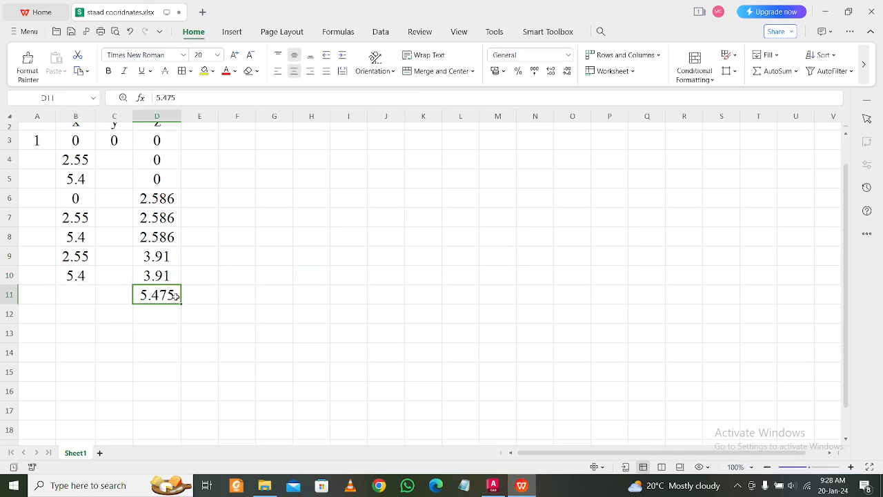
pyautogui.click(527, 485)
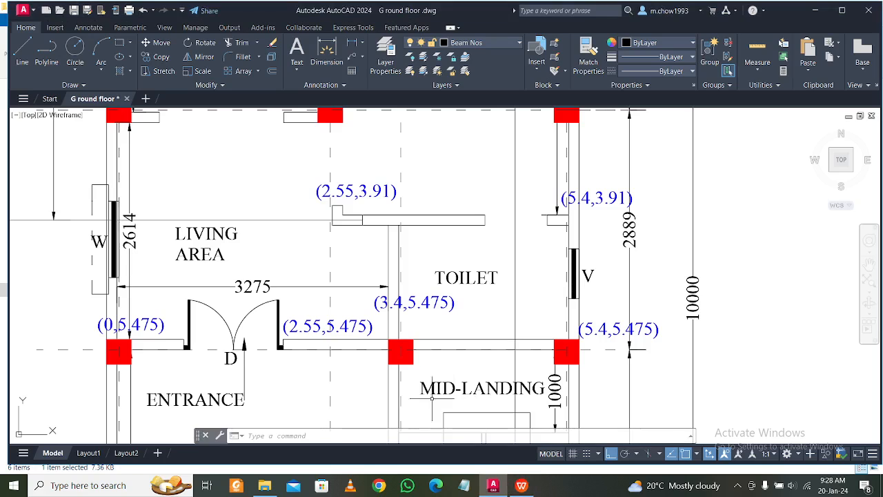
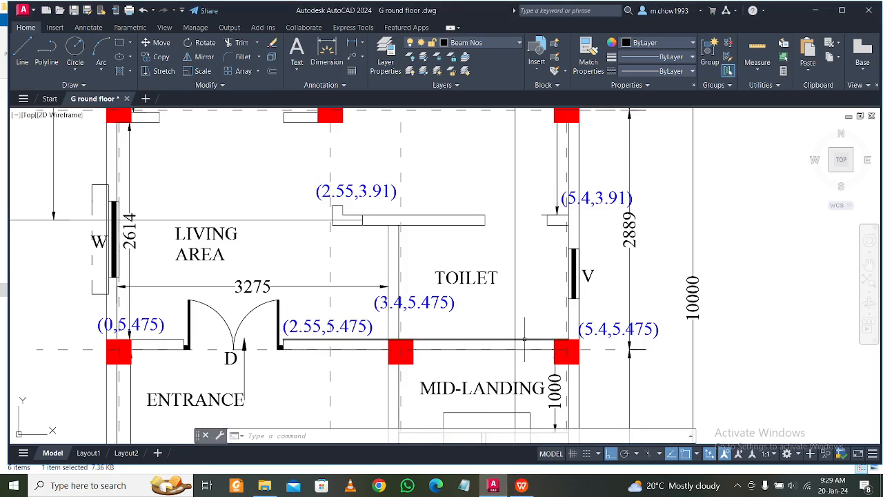
pyautogui.click(531, 487)
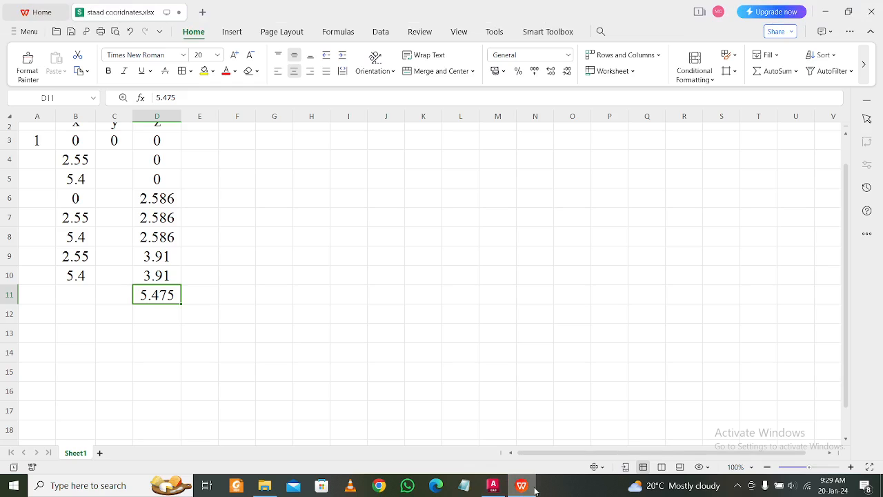
pyautogui.hotkey('ctrl', 'c')
pyautogui.moveTo(142, 310); pyautogui.dragTo(149, 349)
pyautogui.hotkey('ctrl', 'v')
pyautogui.press('Escape')
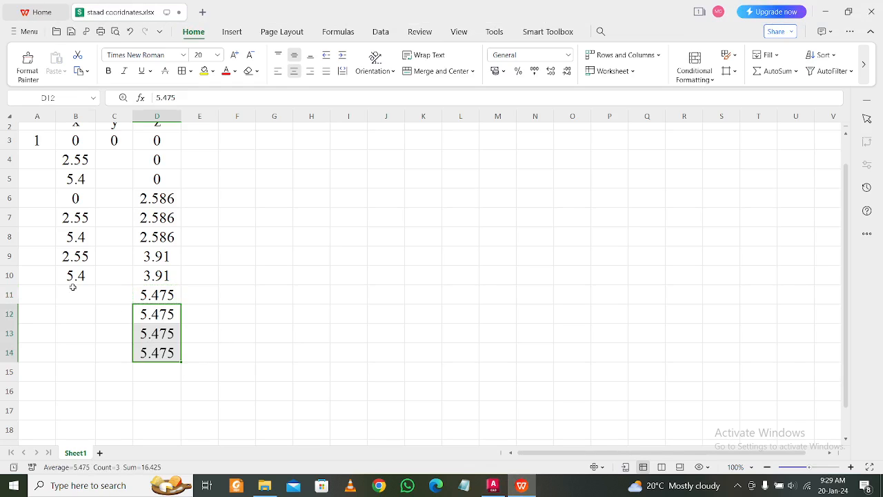
# Check the entrance row labels in AutoCAD, then copy the x values 0 and 2.55 from B6:B7 into B11:B12 of the worksheet
pyautogui.click(76, 288)
pyautogui.scroll(1, 108, 271)
pyautogui.click(79, 233)
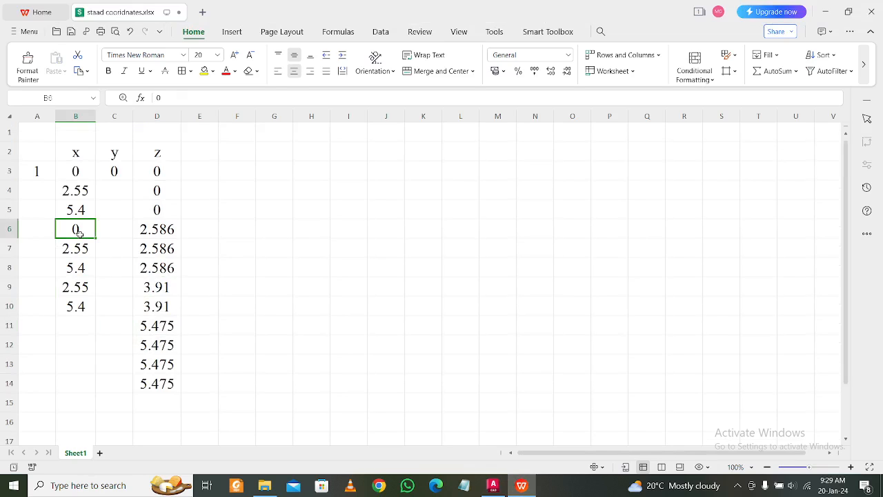
pyautogui.moveTo(79, 236)
pyautogui.mouseDown()
pyautogui.moveTo(80, 249)
pyautogui.moveTo(85, 233)
pyautogui.mouseUp()
pyautogui.click(493, 485)
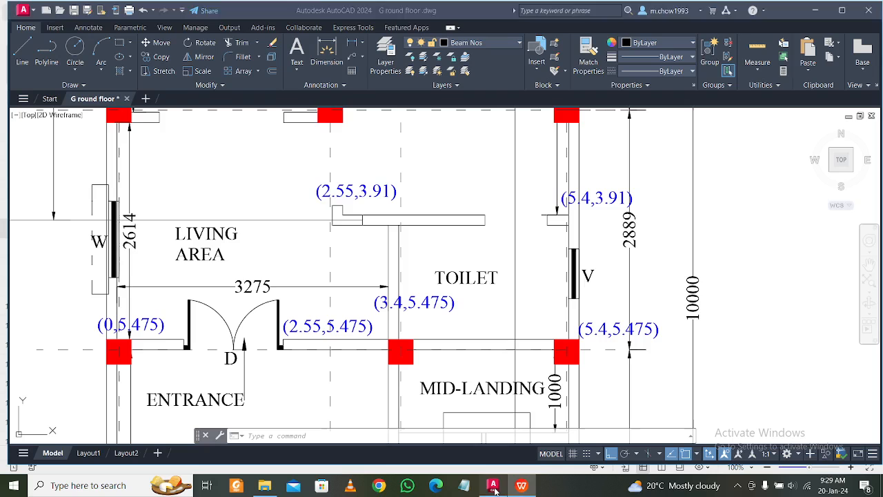
pyautogui.scroll(-2, 414, 377)
pyautogui.moveTo(392, 313); pyautogui.dragTo(390, 333, button='middle')
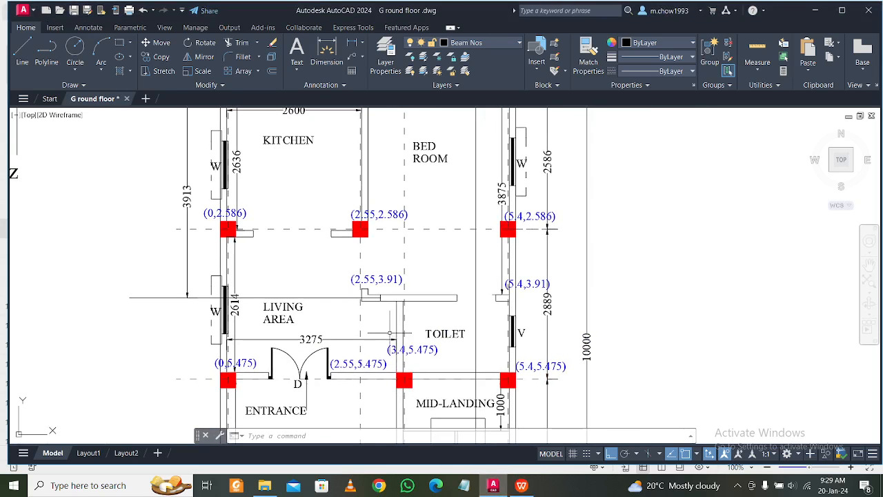
pyautogui.scroll(2, 360, 374)
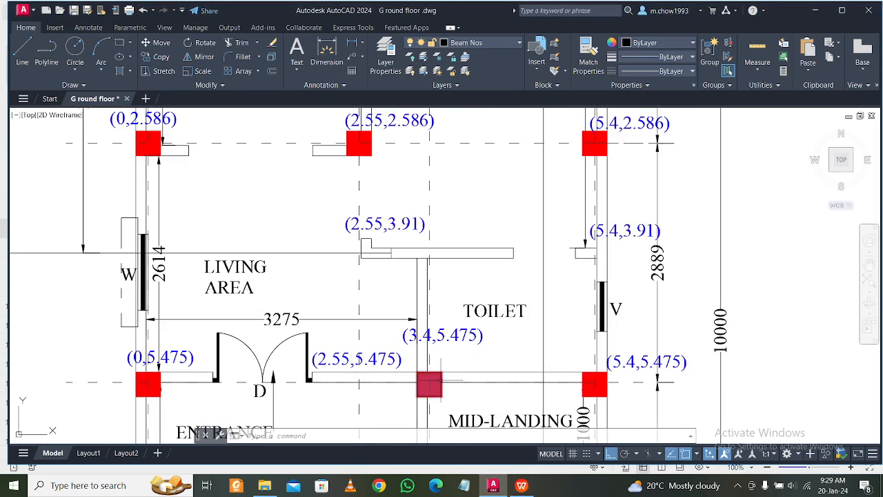
pyautogui.click(521, 485)
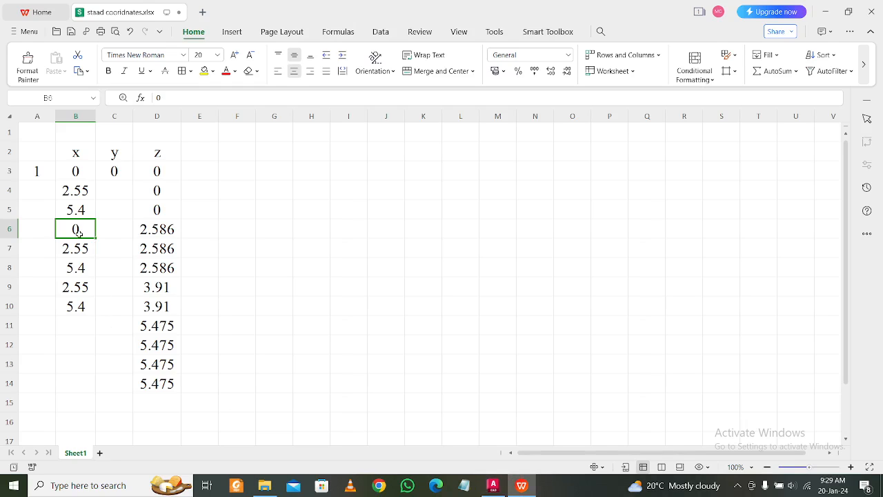
pyautogui.moveTo(78, 232); pyautogui.dragTo(85, 249)
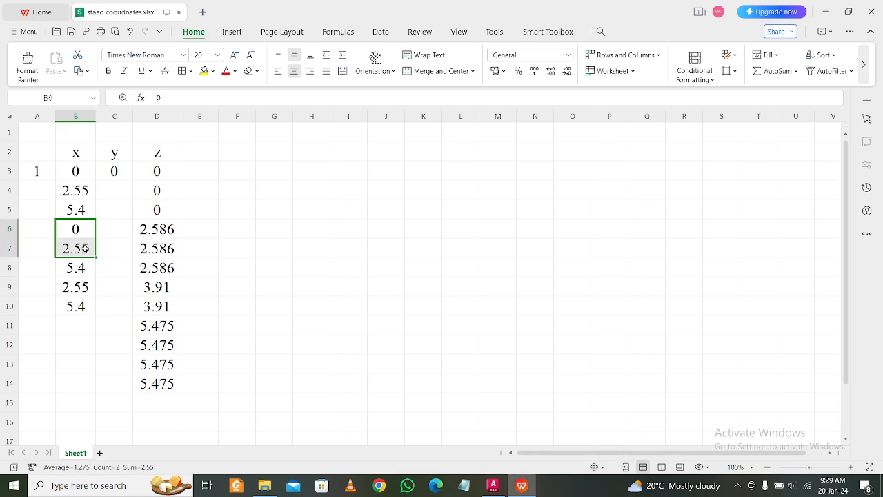
pyautogui.hotkey('ctrl', 'c')
pyautogui.click(74, 324)
pyautogui.hotkey('ctrl', 'v')
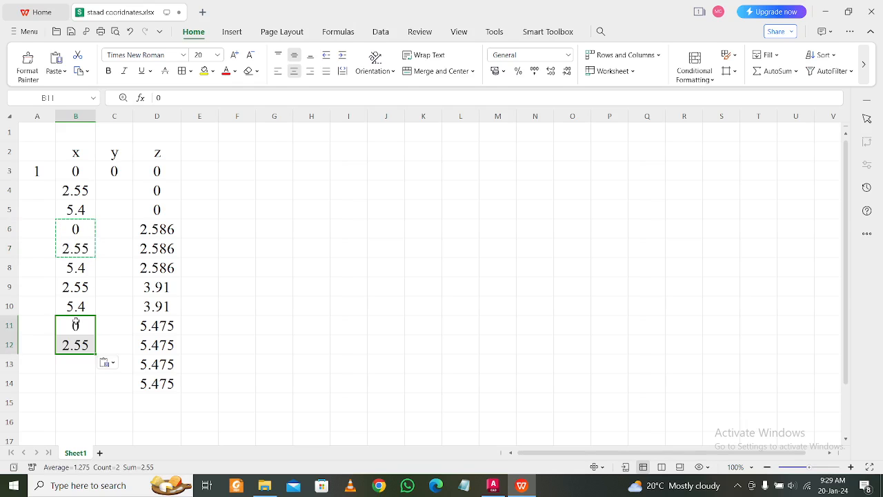
# Check the third entrance row point in AutoCAD, then enter its x coordinate 3.4 in B13 of the worksheet
pyautogui.click(493, 485)
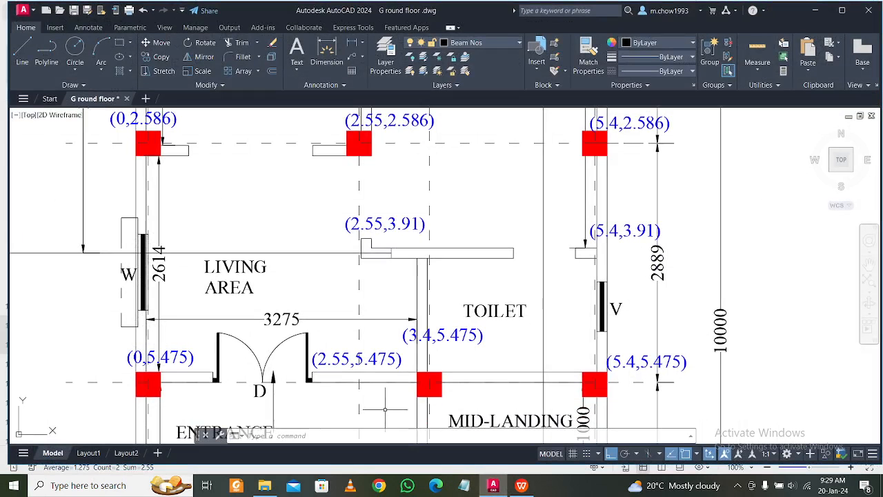
pyautogui.click(521, 485)
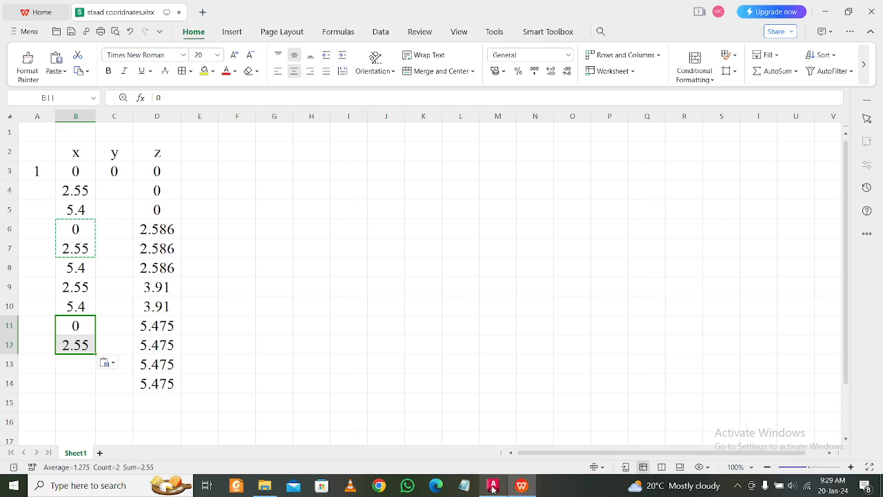
pyautogui.click(131, 390)
pyautogui.click(106, 363)
pyautogui.click(81, 362)
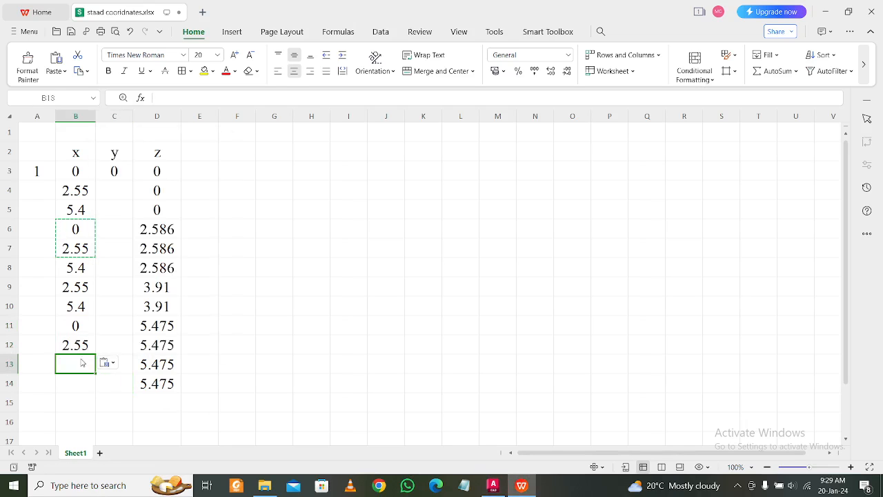
pyautogui.write('3.4')
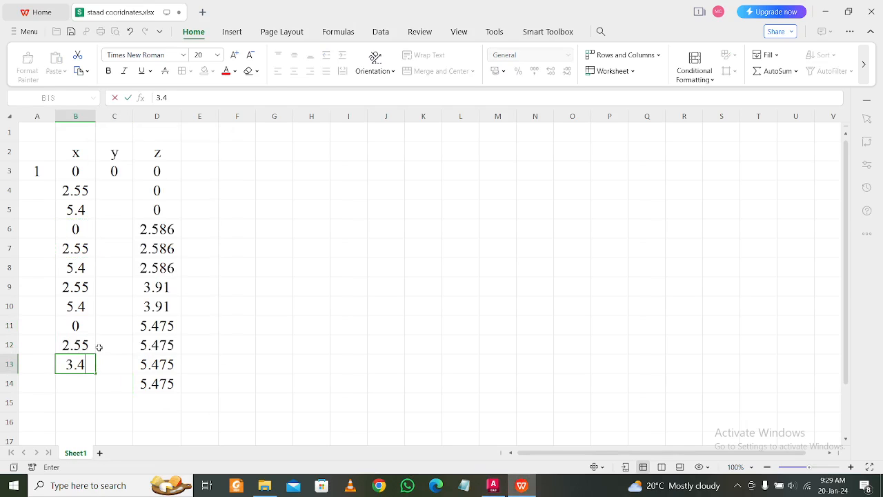
pyautogui.click(65, 386)
# Check the last entrance row point in AutoCAD, then copy the x value 5.4 from B10 into B14 of the worksheet
pyautogui.click(493, 485)
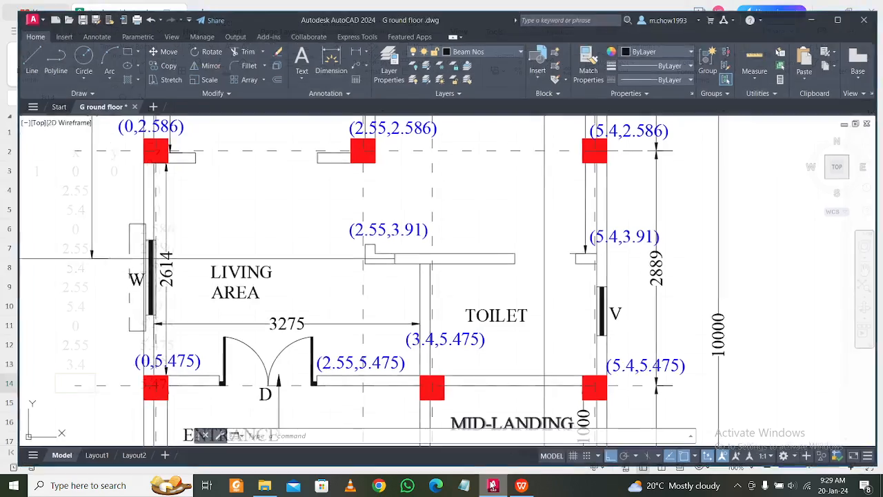
pyautogui.click(492, 485)
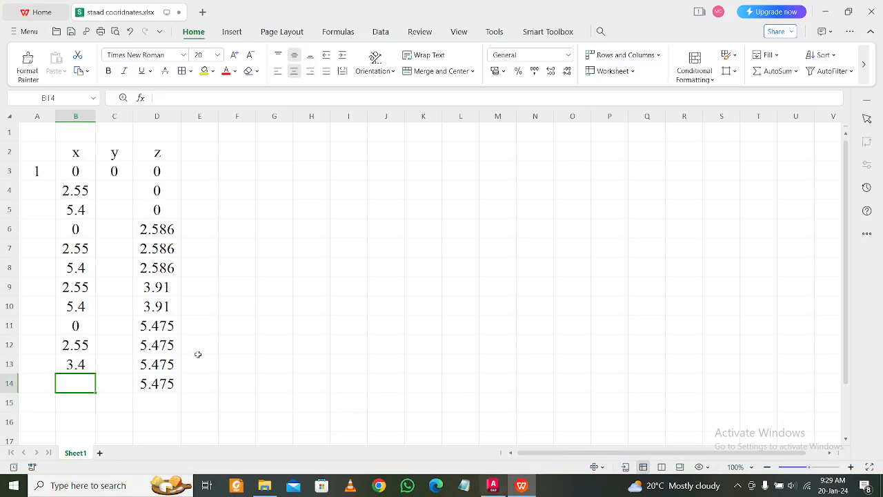
pyautogui.click(494, 486)
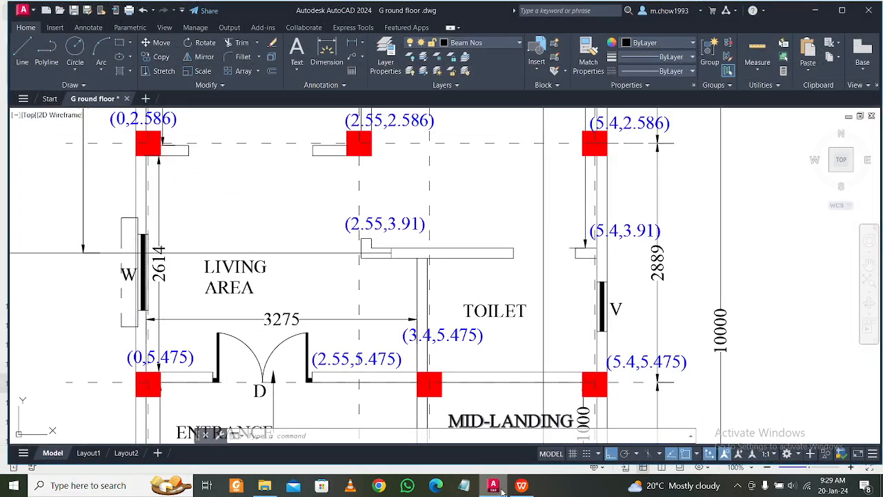
pyautogui.click(500, 488)
pyautogui.click(73, 307)
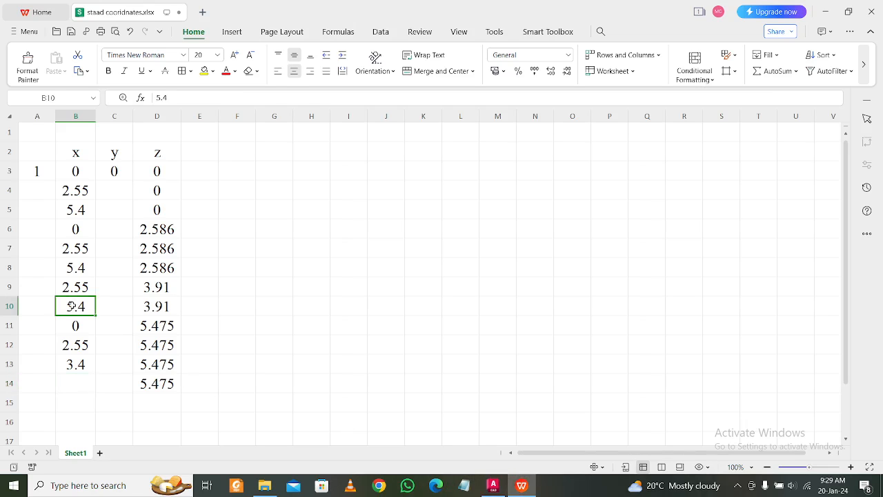
pyautogui.hotkey('ctrl', 'c')
pyautogui.click(83, 383)
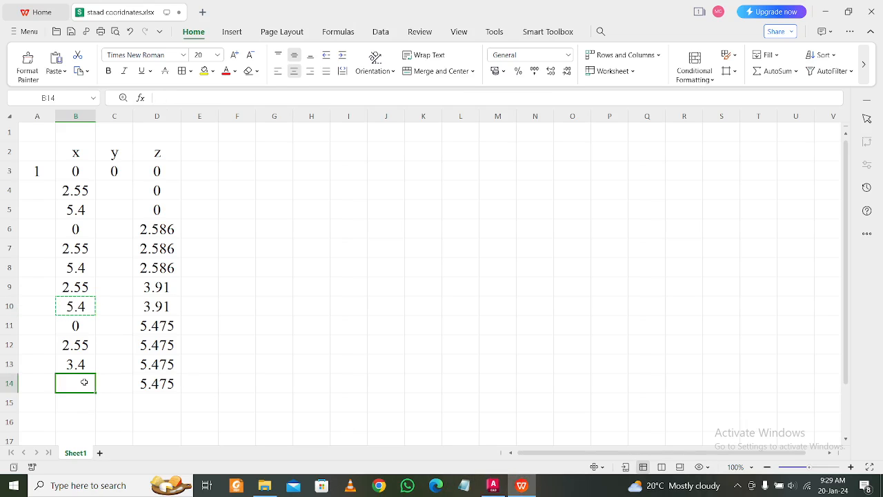
pyautogui.hotkey('ctrl', 'v')
# Read the coordinate labels of the front column row, below the parking area, on the ground floor plan in AutoCAD
pyautogui.scroll(-1, 239, 347)
pyautogui.click(162, 342)
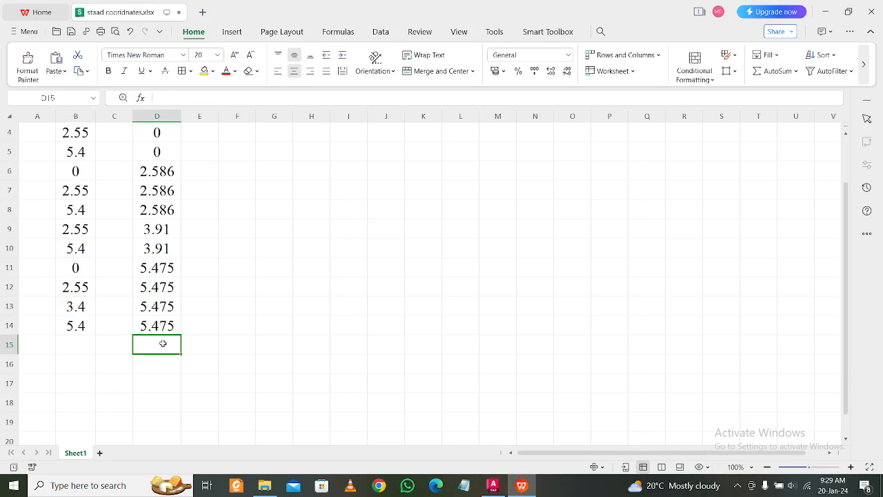
pyautogui.click(492, 484)
pyautogui.scroll(-2, 411, 327)
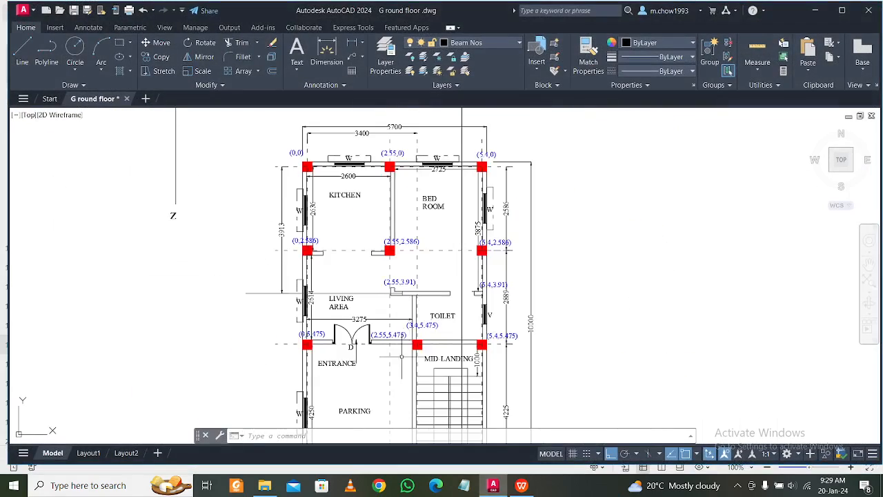
pyautogui.moveTo(402, 358); pyautogui.dragTo(384, 255, button='middle')
pyautogui.scroll(1, 321, 383)
pyautogui.scroll(-1, 320, 382)
pyautogui.moveTo(344, 344)
pyautogui.mouseDown(button='middle')
pyautogui.moveTo(351, 407)
pyautogui.moveTo(369, 308)
pyautogui.moveTo(353, 307)
pyautogui.mouseUp(button='middle')
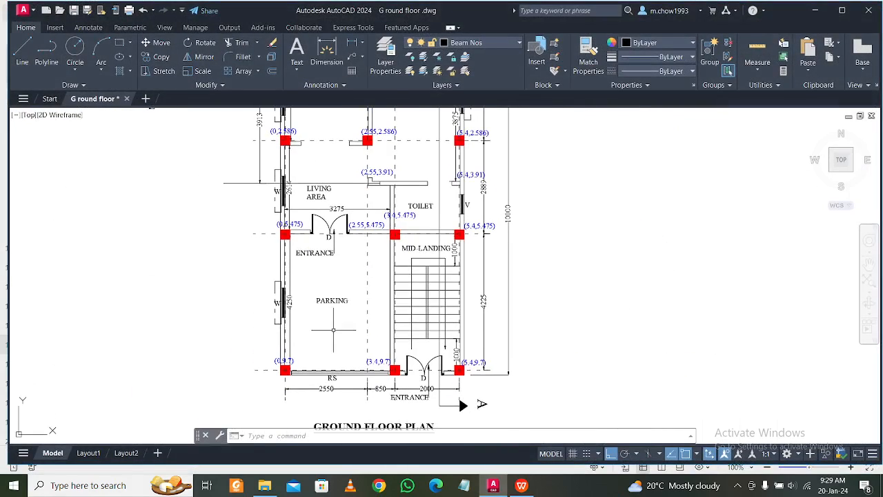
pyautogui.scroll(2, 297, 366)
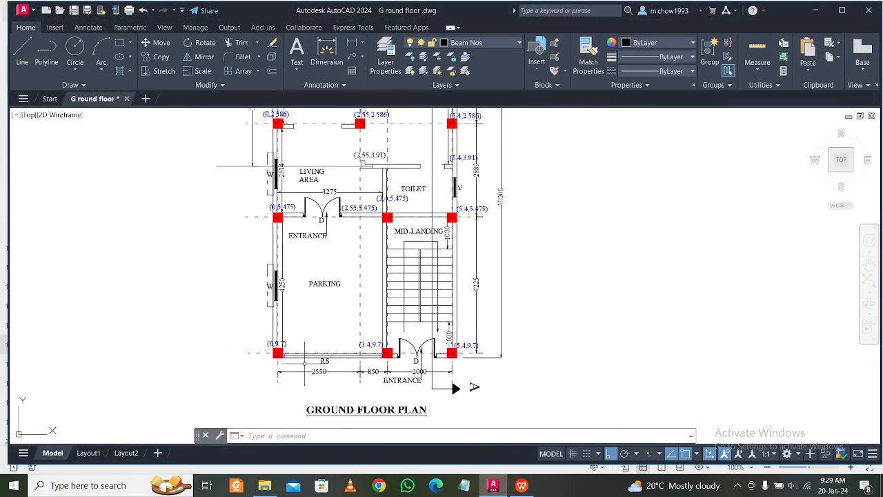
pyautogui.click(521, 485)
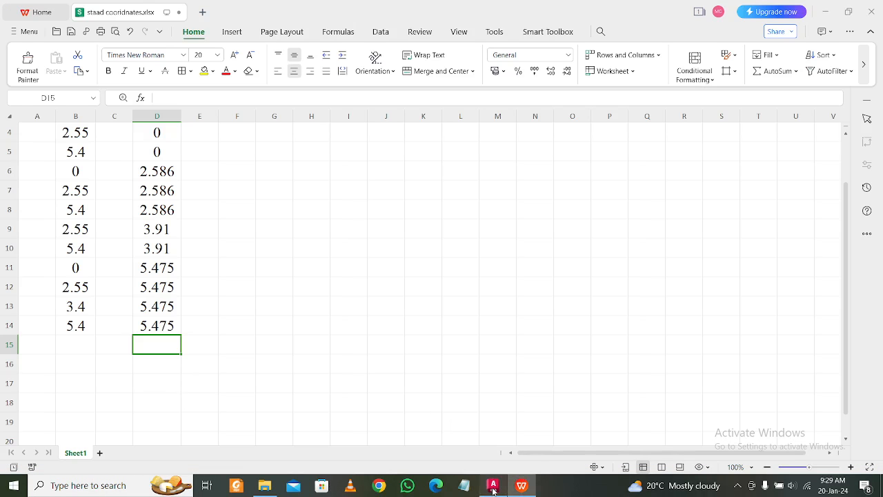
pyautogui.click(493, 485)
pyautogui.scroll(4, 200, 369)
pyautogui.moveTo(387, 360); pyautogui.dragTo(225, 382, button='middle')
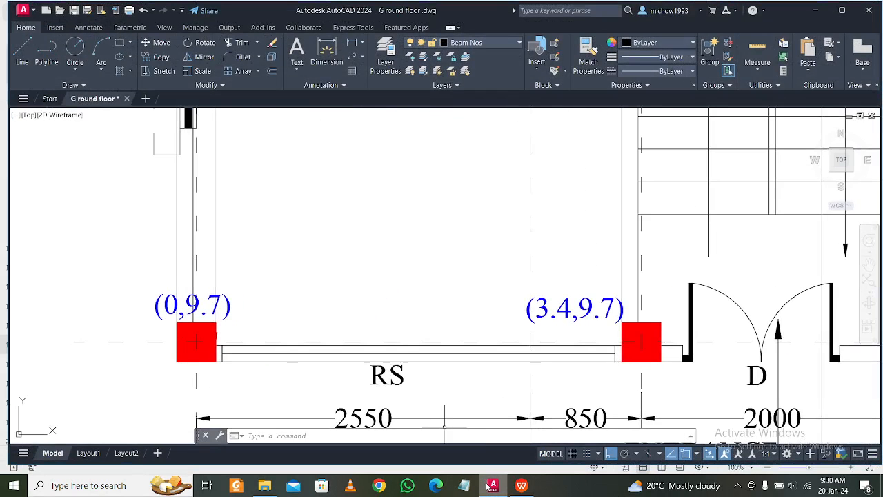
# Switch to the worksheet and enter the front row's z coordinate 9.7 in D15
pyautogui.click(522, 485)
pyautogui.write('9*.7')
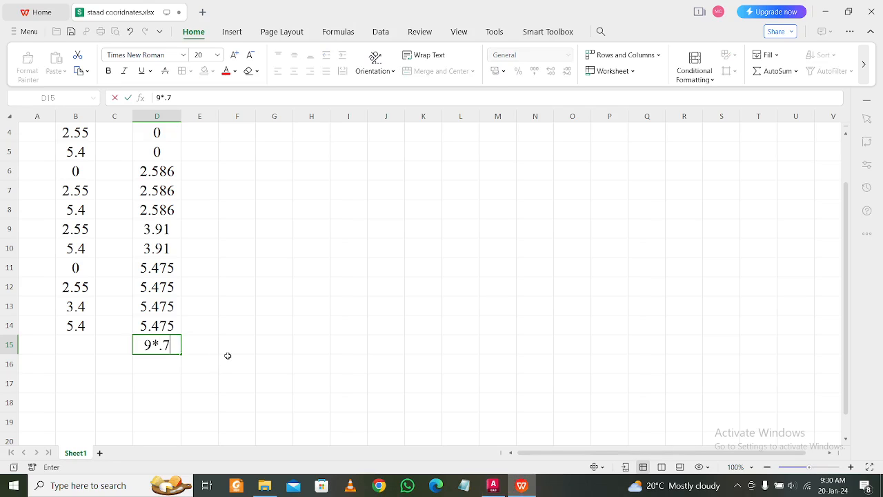
pyautogui.press('BackSpace')
pyautogui.press('BackSpace')
pyautogui.press('BackSpace')
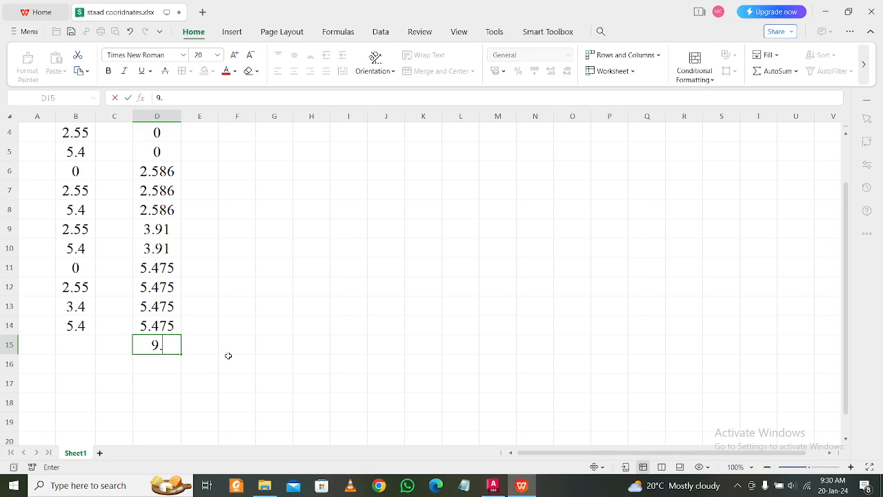
pyautogui.write('.7')
pyautogui.click(193, 378)
# Copy the z value from D15 into D16:D17 for the other two front row columns
pyautogui.click(158, 345)
pyautogui.hotkey('ctrl', 'c')
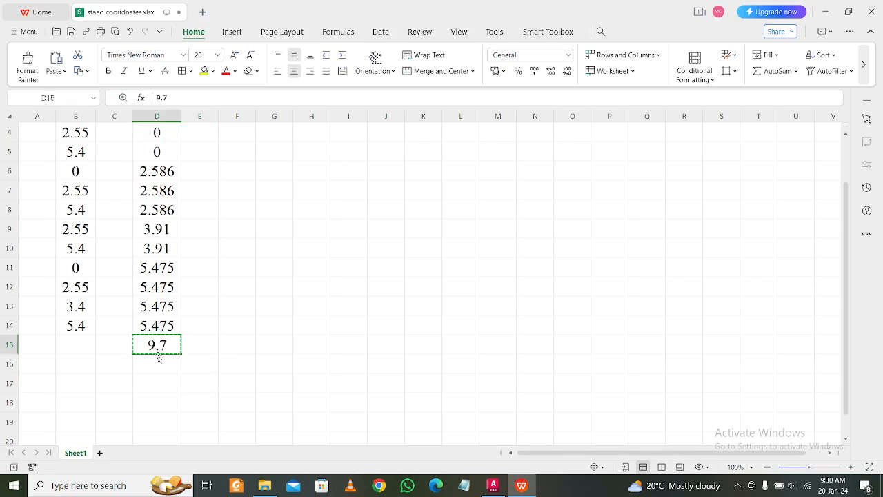
pyautogui.click(157, 371)
pyautogui.moveTo(157, 373); pyautogui.dragTo(157, 384)
pyautogui.hotkey('ctrl', 'v')
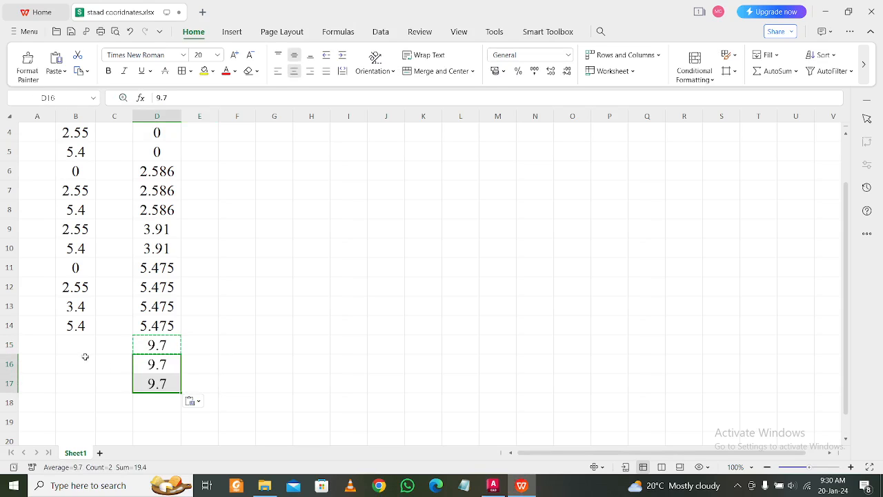
# Enter x coordinate 0 in B15 and copy the x values 3.4 and 5.4 from B13:B14 into B16:B17
pyautogui.click(84, 345)
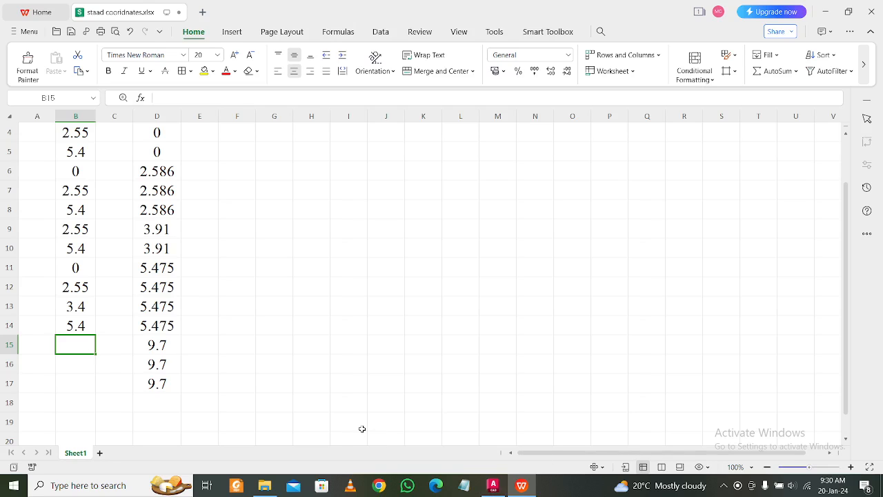
pyautogui.write('0')
pyautogui.click(67, 368)
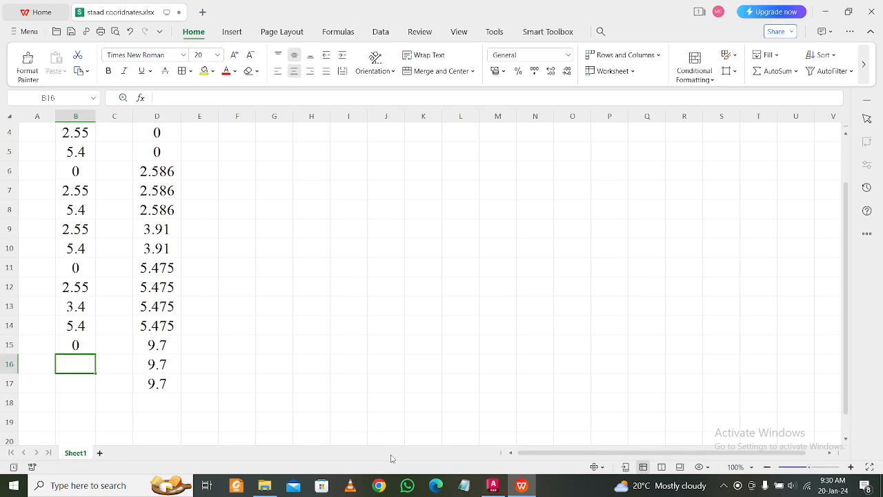
pyautogui.moveTo(81, 310)
pyautogui.mouseDown()
pyautogui.moveTo(67, 305)
pyautogui.moveTo(67, 318)
pyautogui.mouseUp()
pyautogui.hotkey('ctrl', 'c')
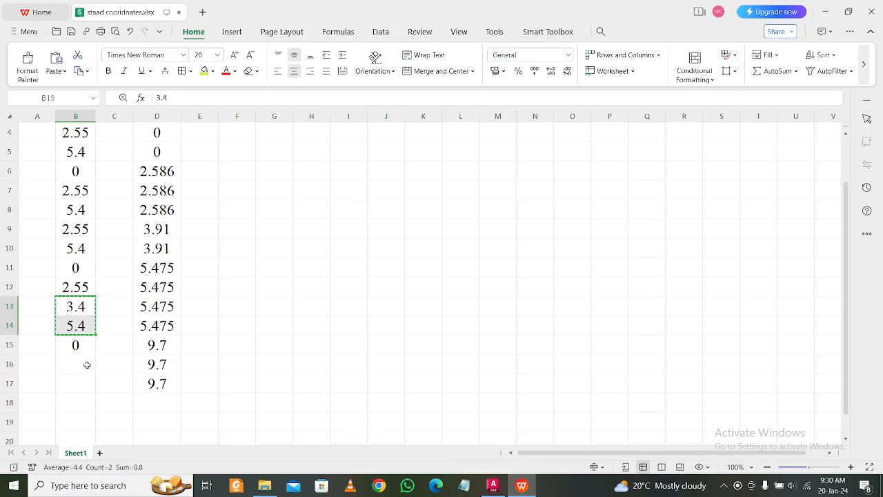
pyautogui.click(87, 364)
pyautogui.hotkey('ctrl', 'v')
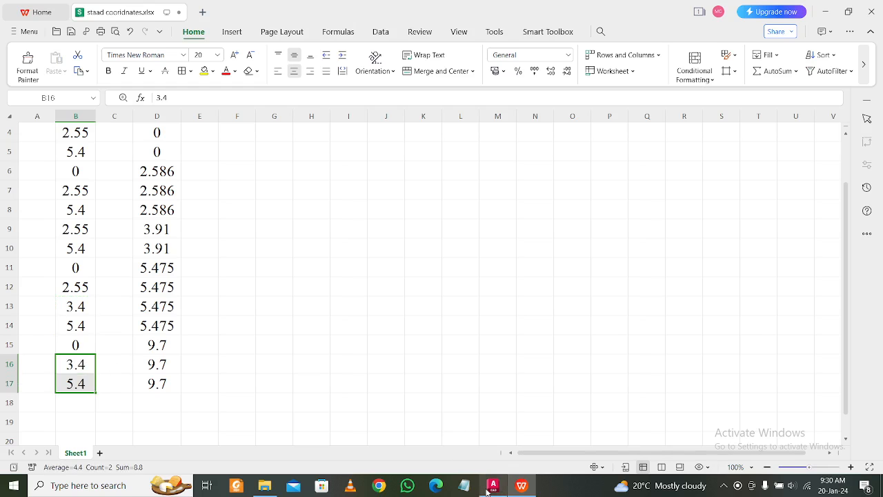
# Check the label of the front row's last column beside the stair entrance in AutoCAD, then return to the worksheet
pyautogui.click(494, 485)
pyautogui.scroll(-4, 513, 353)
pyautogui.moveTo(514, 353); pyautogui.dragTo(367, 367, button='middle')
pyautogui.scroll(6, 503, 356)
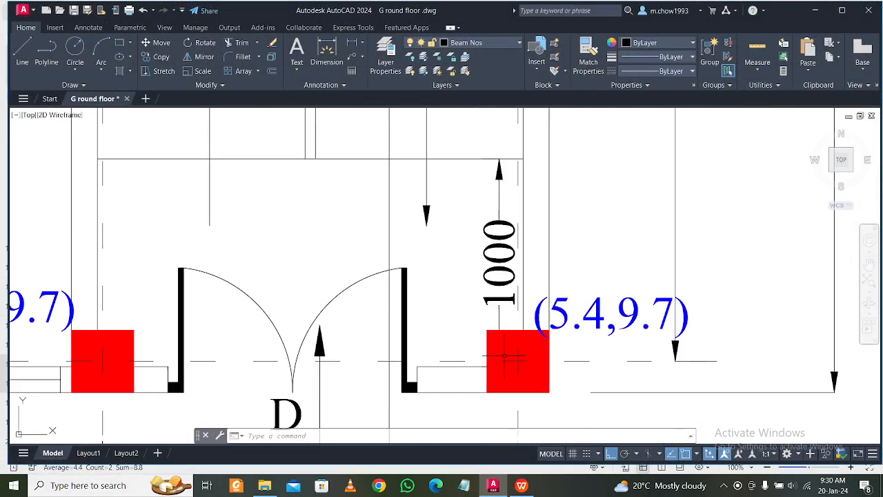
pyautogui.scroll(-4, 504, 356)
pyautogui.click(493, 486)
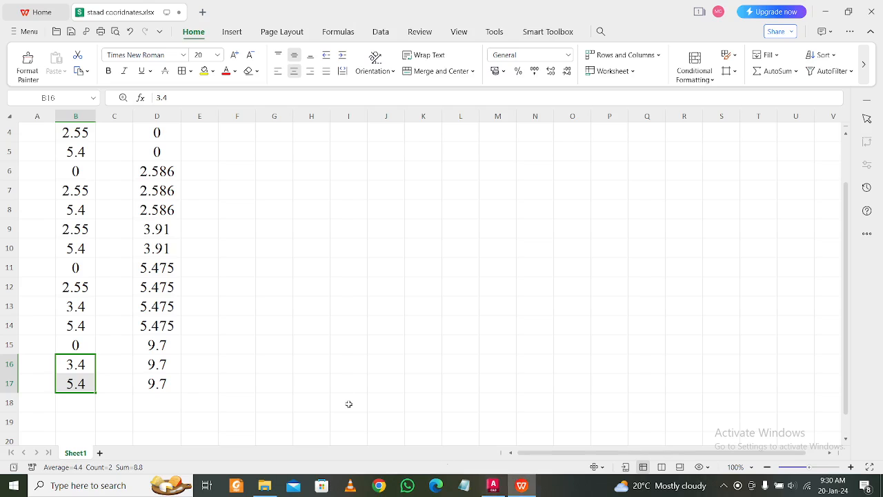
# Copy the y value 0 from C3 into C4:C17 for all remaining points
pyautogui.scroll(1, 340, 395)
pyautogui.click(129, 175)
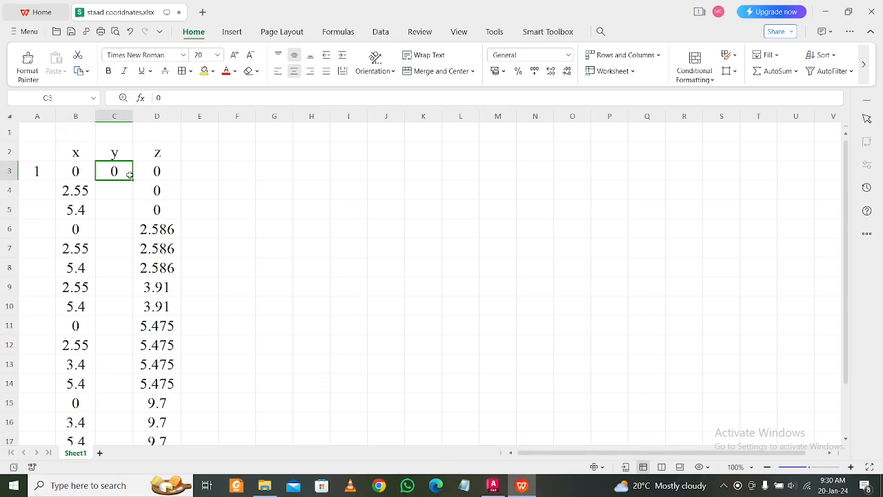
pyautogui.hotkey('ctrl', 'c')
pyautogui.moveTo(115, 184); pyautogui.dragTo(108, 493)
pyautogui.moveTo(111, 456); pyautogui.dragTo(113, 434)
pyautogui.hotkey('ctrl', 'v')
pyautogui.scroll(-2, 154, 374)
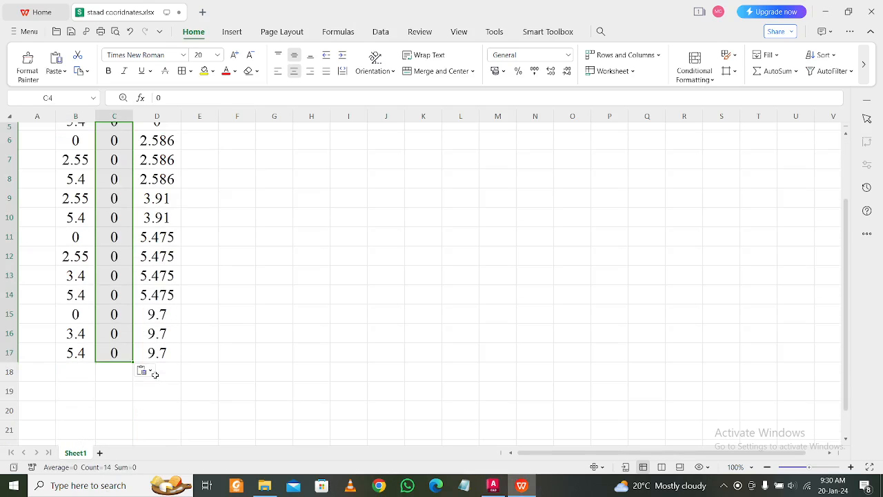
# Number the points 1 to 15 in A3:A17 by filling down from A3 beside the coordinate rows
pyautogui.click(110, 385)
pyautogui.scroll(2, 94, 267)
pyautogui.click(46, 176)
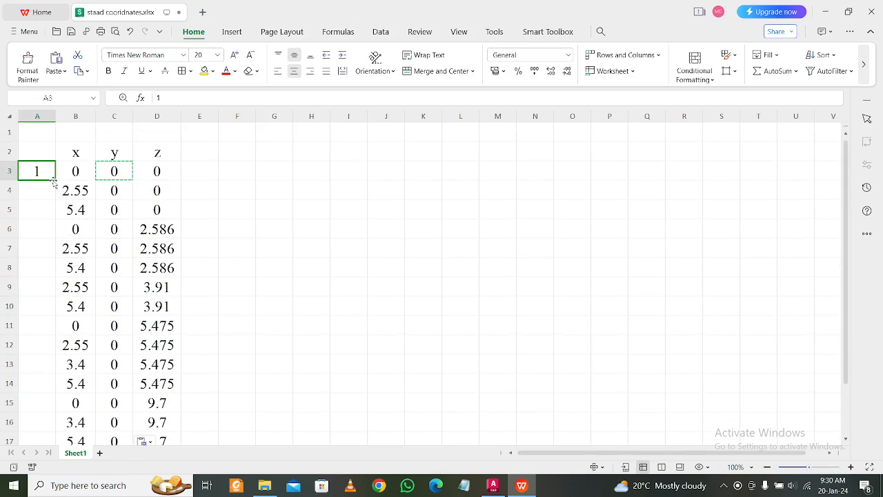
pyautogui.doubleClick(56, 178)
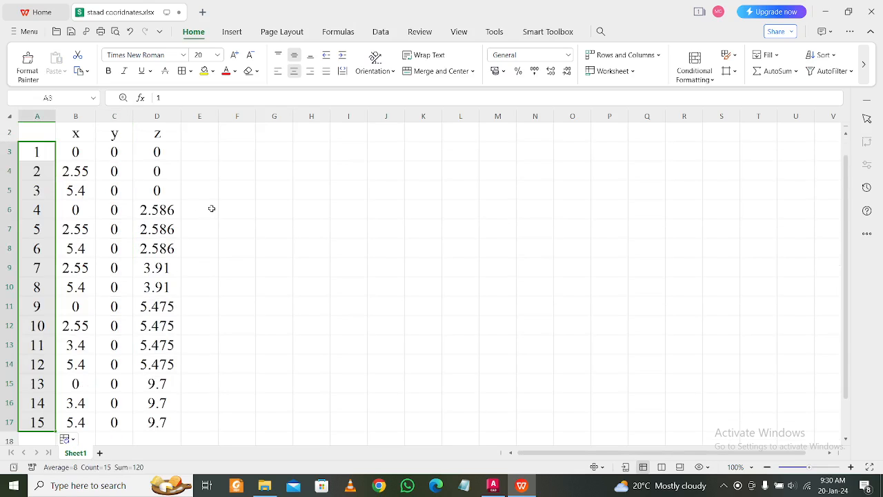
pyautogui.click(243, 218)
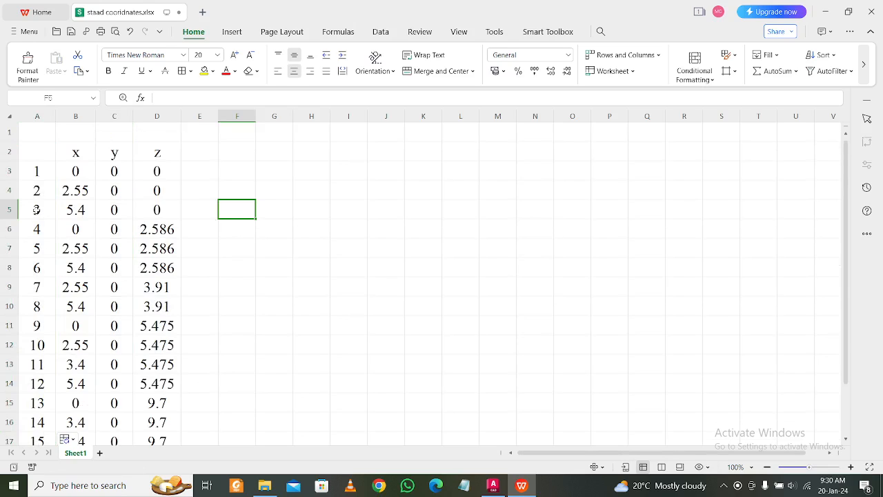
pyautogui.scroll(-3, 142, 268)
pyautogui.scroll(3, 139, 264)
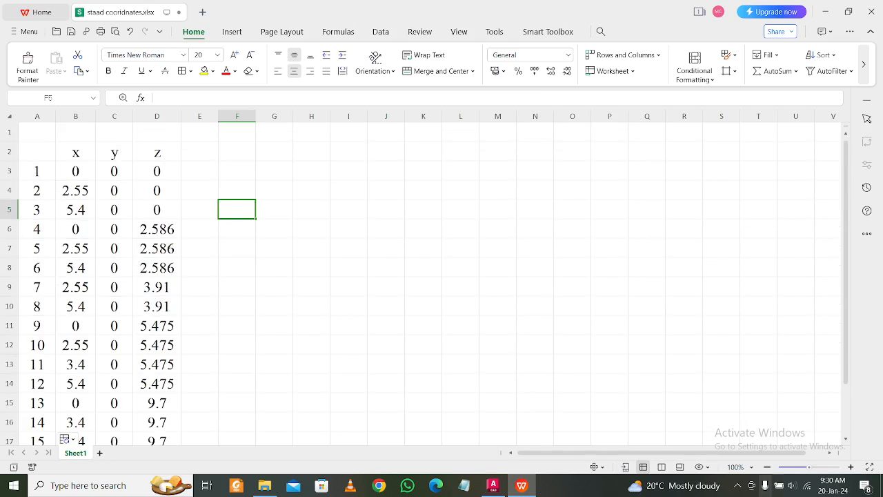
# Switch to STAAD.Pro and create the metric analytical model Structure1 in E:\youtube\Plan Live Sessions\project 7
pyautogui.click(736, 486)
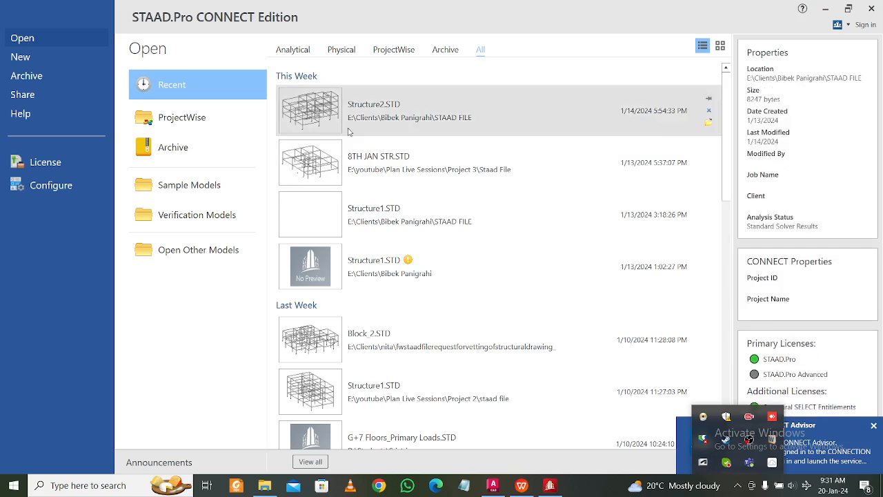
pyautogui.click(69, 74)
pyautogui.click(59, 58)
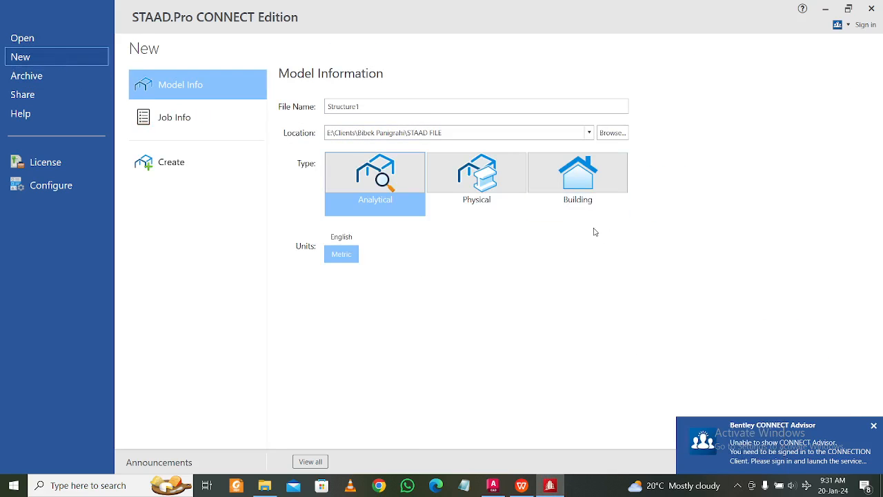
pyautogui.click(737, 486)
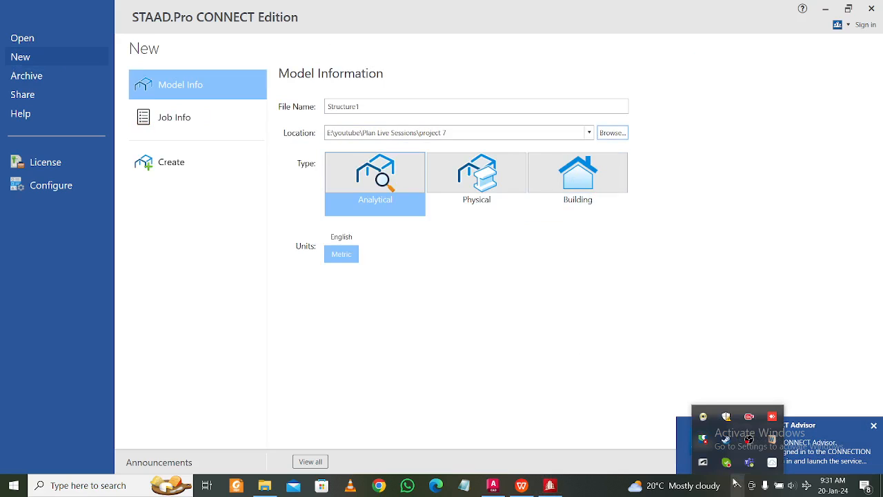
pyautogui.click(440, 281)
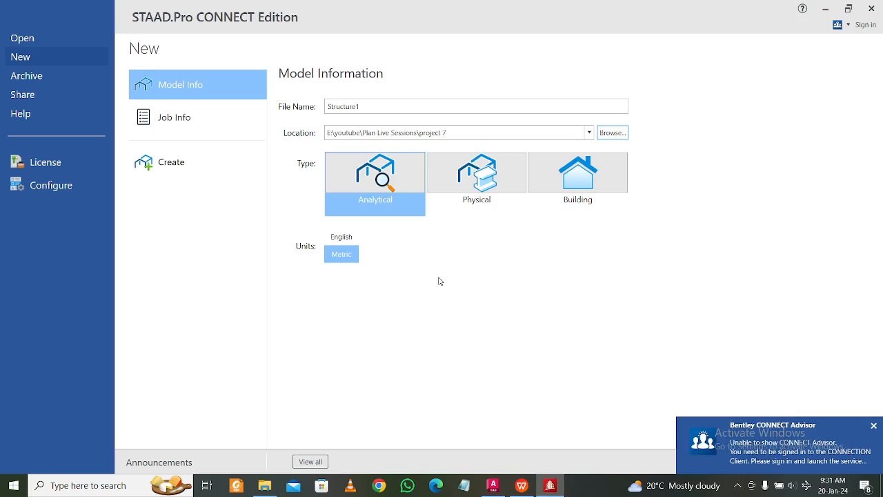
pyautogui.click(164, 161)
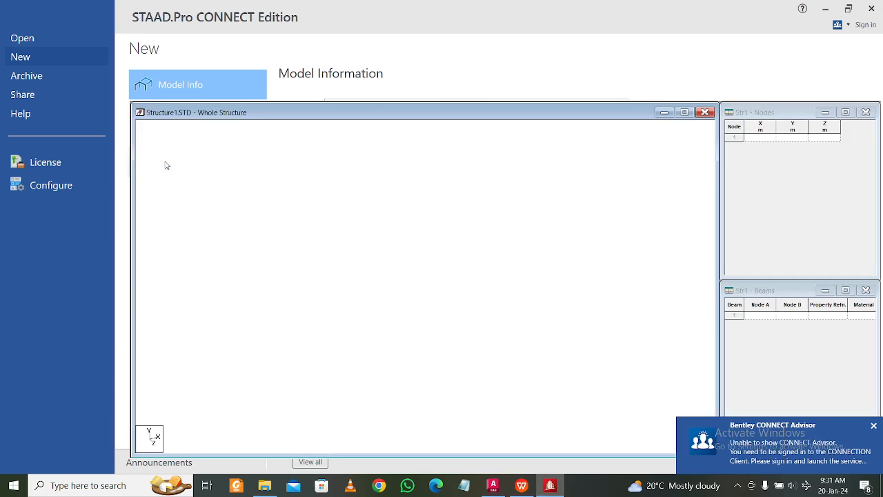
# Copy the numbered coordinates A3:D17 from the WPS worksheet and paste them into STAAD.Pro's Nodes table with the default column mapping
pyautogui.click(527, 486)
pyautogui.click(156, 248)
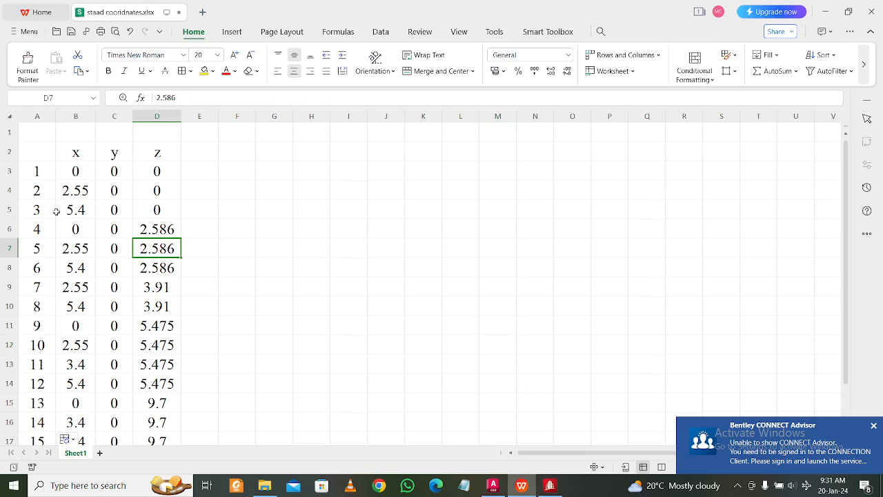
pyautogui.click(37, 171)
pyautogui.moveTo(62, 181); pyautogui.dragTo(146, 334)
pyautogui.hotkey('ctrl', 'c')
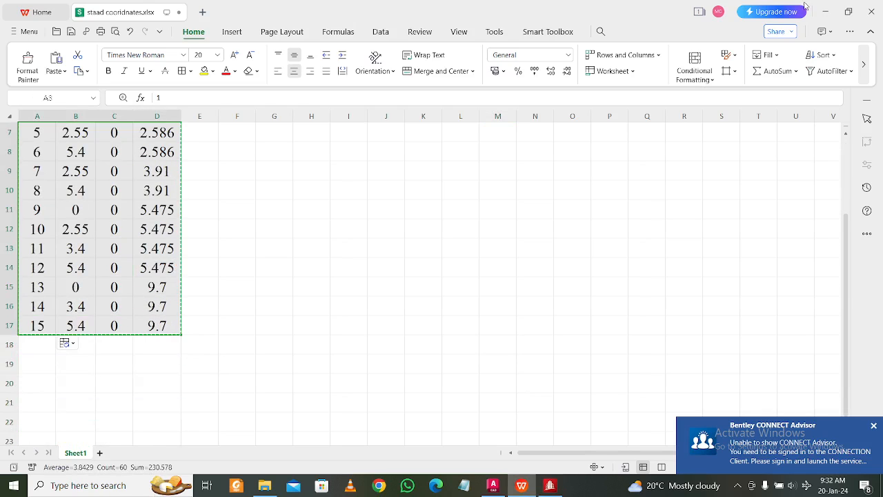
pyautogui.click(825, 11)
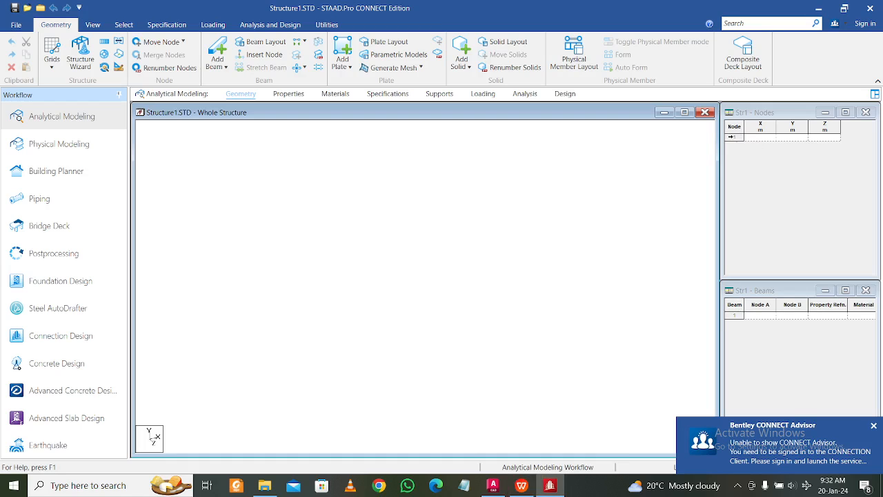
pyautogui.click(734, 137)
pyautogui.hotkey('ctrl', 'v')
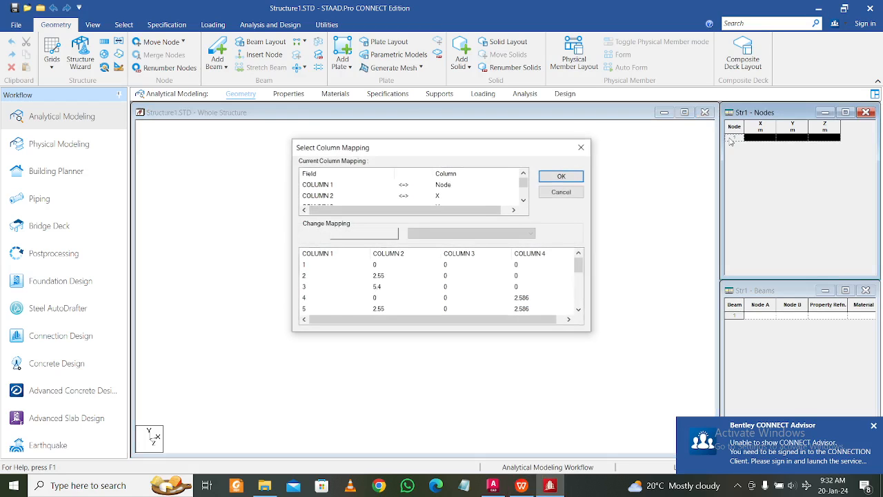
pyautogui.click(556, 177)
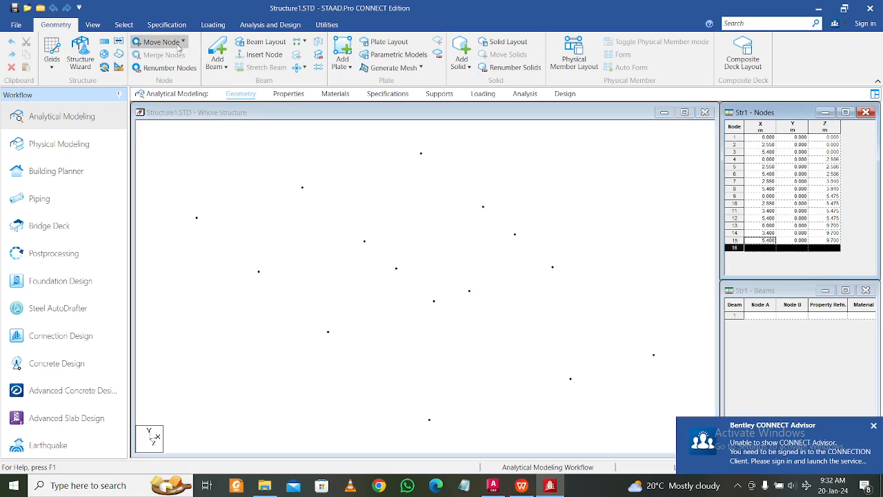
# View the nodes from above, compare them with the ground floor plan's columns in AutoCAD, and return to STAAD.Pro
pyautogui.click(92, 24)
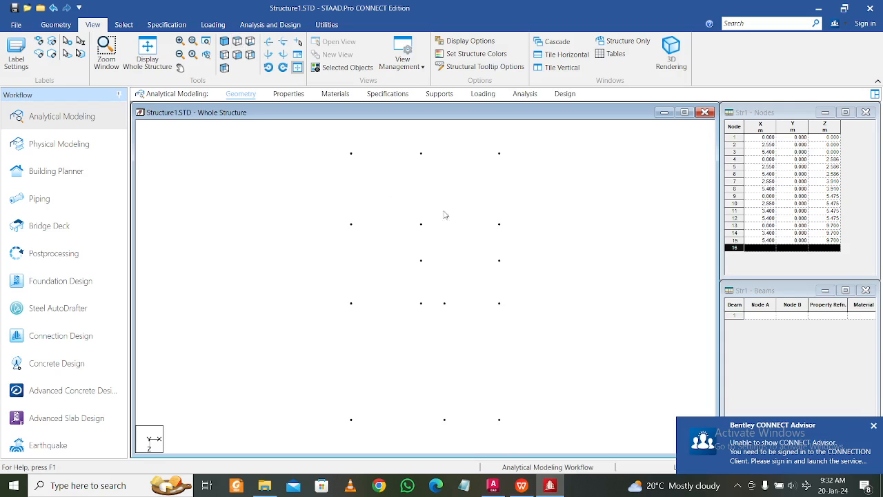
pyautogui.click(492, 485)
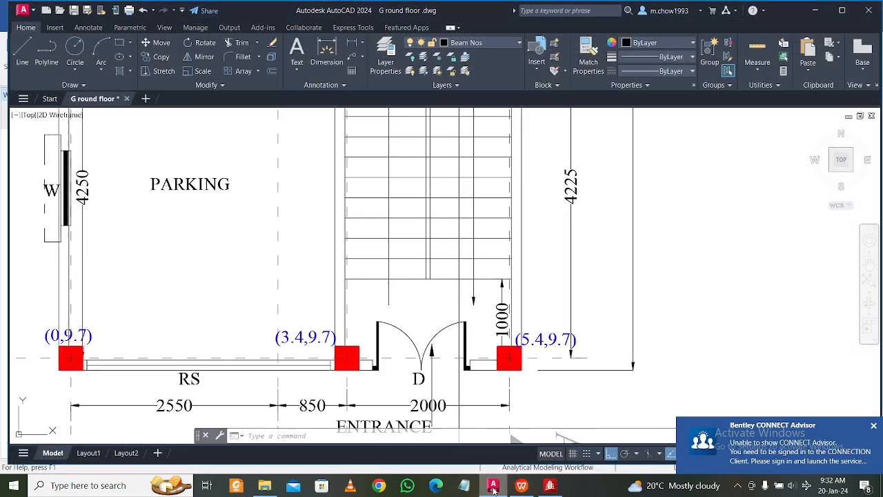
pyautogui.scroll(-4, 457, 396)
pyautogui.scroll(-2, 425, 355)
pyautogui.moveTo(422, 341); pyautogui.dragTo(408, 355, button='middle')
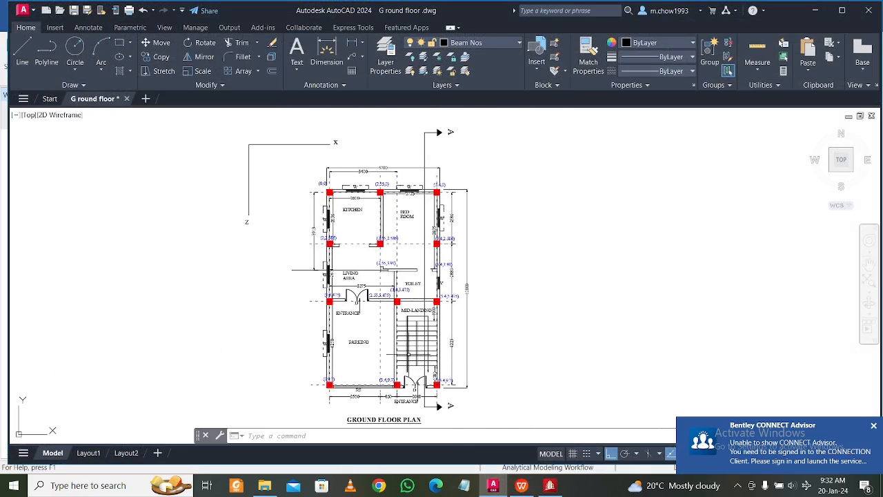
pyautogui.scroll(2, 408, 355)
pyautogui.click(493, 485)
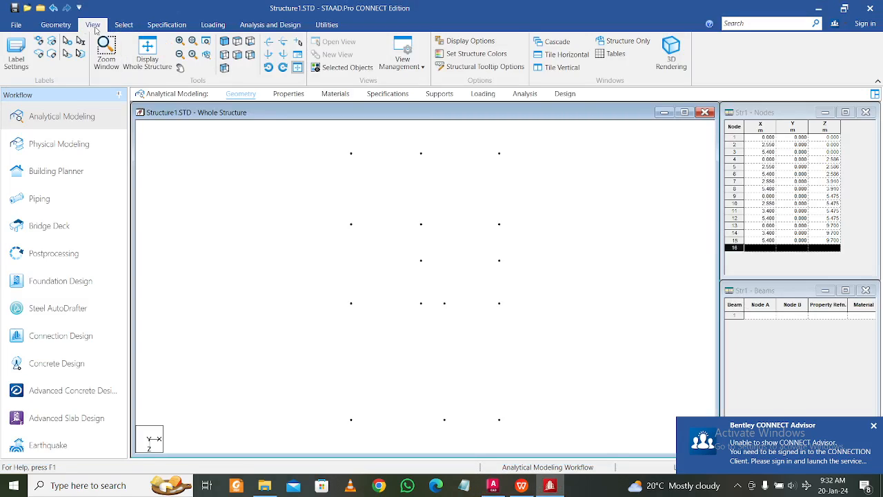
# Draw beams along the front row from node 13 through 14 to 15, and from node 13 to node 9, without adding extra nodes
pyautogui.click(56, 25)
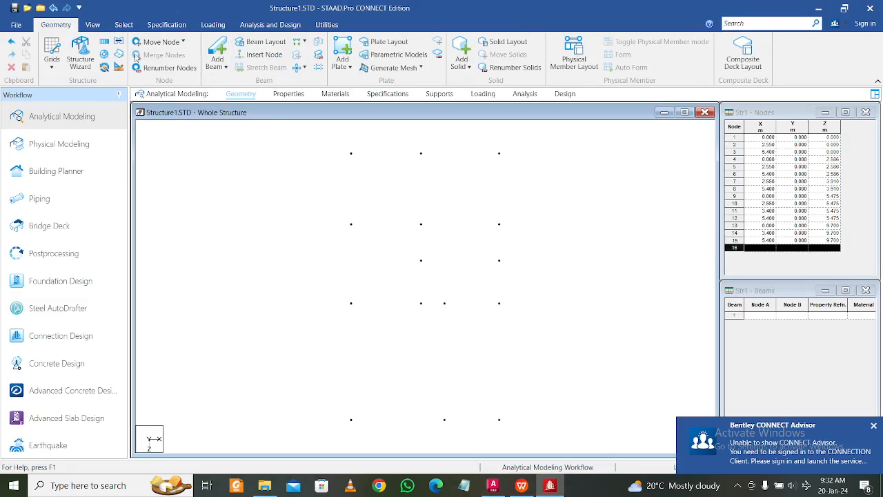
pyautogui.click(263, 55)
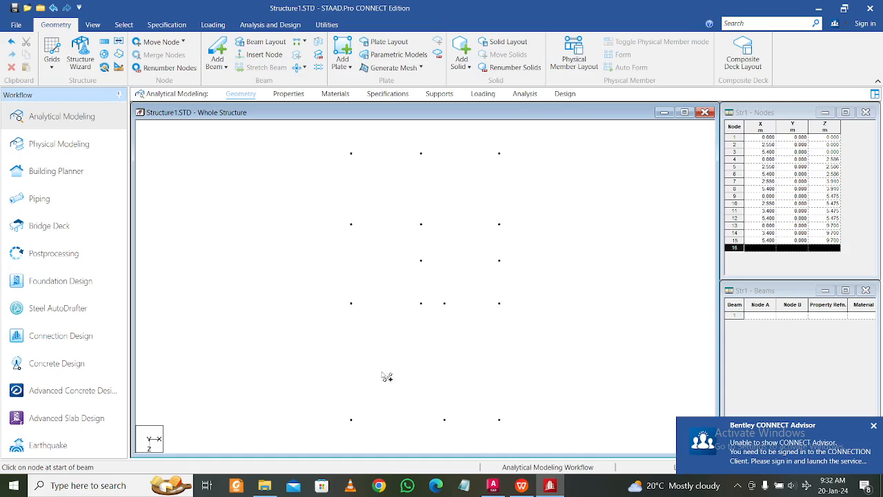
pyautogui.moveTo(352, 421); pyautogui.dragTo(499, 421)
pyautogui.moveTo(351, 420); pyautogui.dragTo(352, 303)
pyautogui.click(454, 425)
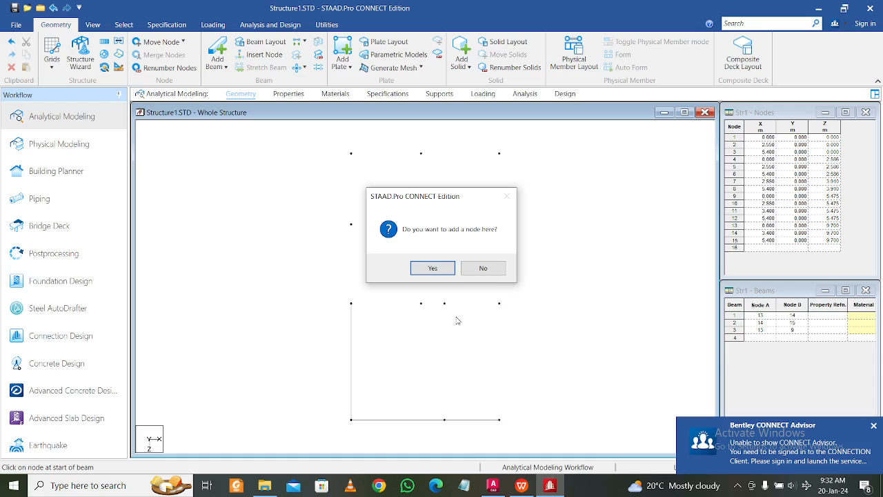
pyautogui.click(481, 269)
# Draw beams from node 14 to 11 and node 15 to 12, and along the z = 5.475 row from node 9 to 12
pyautogui.moveTo(449, 428); pyautogui.dragTo(449, 307)
pyautogui.moveTo(506, 424); pyautogui.dragTo(500, 304)
pyautogui.moveTo(352, 308); pyautogui.dragTo(505, 308)
# Connect the z = 5.475 and z = 2.586 rows with beams at x = 0, 2.55 and 5.4, and draw the toilet beam from node 7 to 8
pyautogui.moveTo(359, 304); pyautogui.dragTo(352, 227)
pyautogui.moveTo(418, 302); pyautogui.dragTo(422, 225)
pyautogui.moveTo(513, 305); pyautogui.dragTo(500, 225)
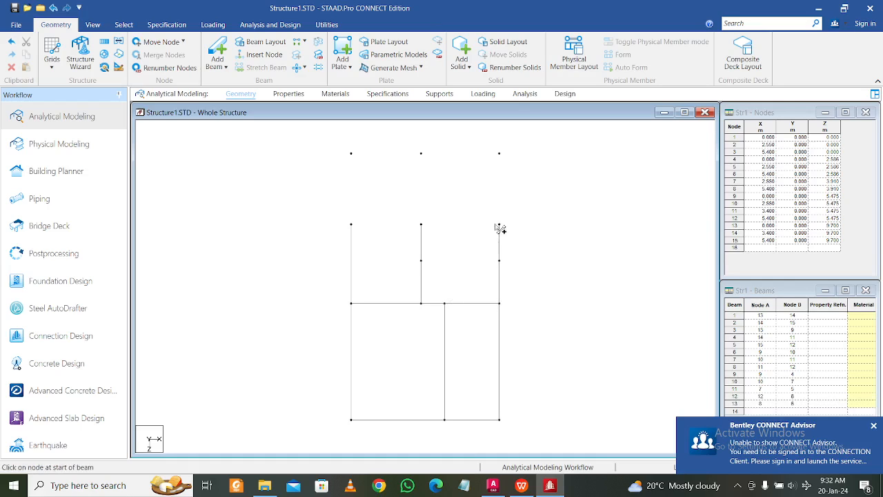
pyautogui.moveTo(427, 267); pyautogui.dragTo(501, 263)
# Draw beams along the z = 2.586 and z = 0 rows and connect these rows at x = 0, 2.55 and 5.4
pyautogui.moveTo(351, 224); pyautogui.dragTo(352, 153)
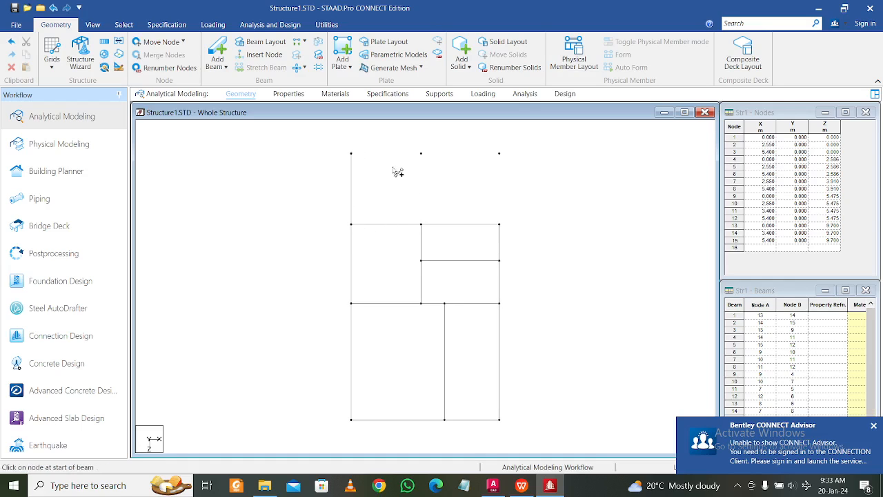
pyautogui.moveTo(422, 226); pyautogui.dragTo(423, 154)
pyautogui.moveTo(500, 225); pyautogui.dragTo(500, 155)
pyautogui.moveTo(357, 159); pyautogui.dragTo(506, 160)
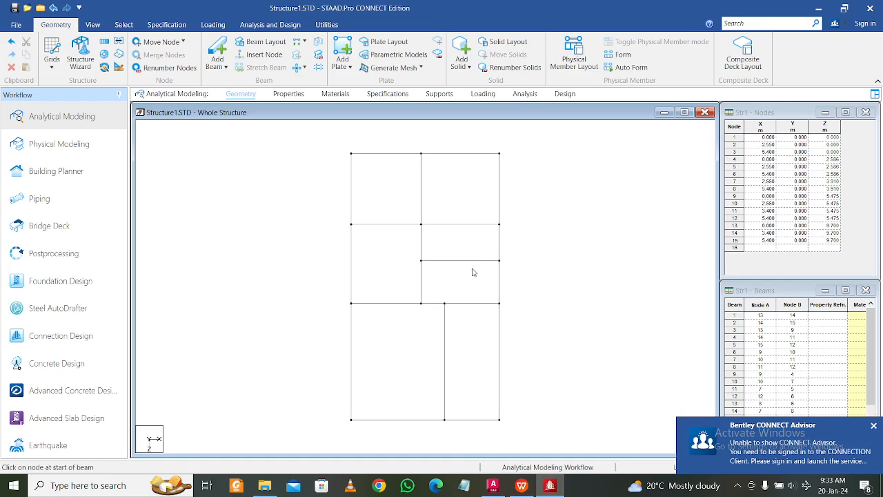
pyautogui.scroll(-2, 422, 249)
pyautogui.scroll(2, 422, 249)
pyautogui.scroll(-1, 422, 249)
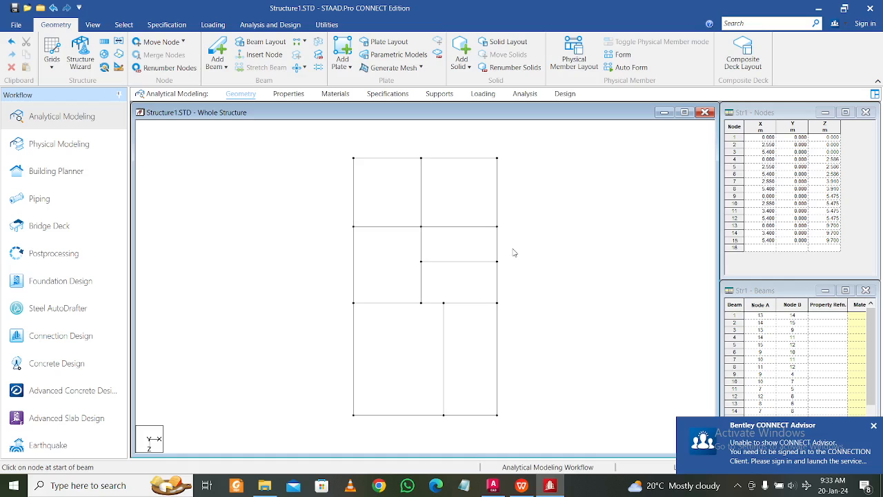
# Switch to AutoCAD and examine the plinth, midlanding and floor levels in Section A-A
pyautogui.click(492, 485)
pyautogui.scroll(-5, 442, 301)
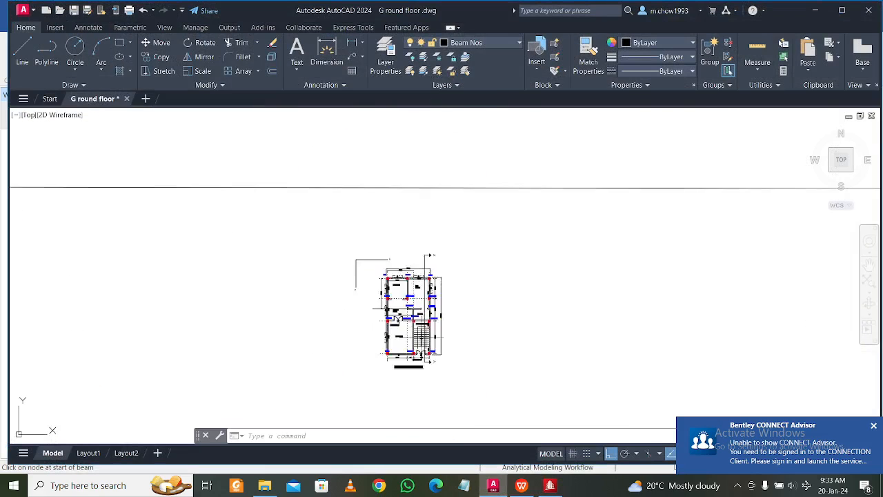
pyautogui.scroll(10, 489, 228)
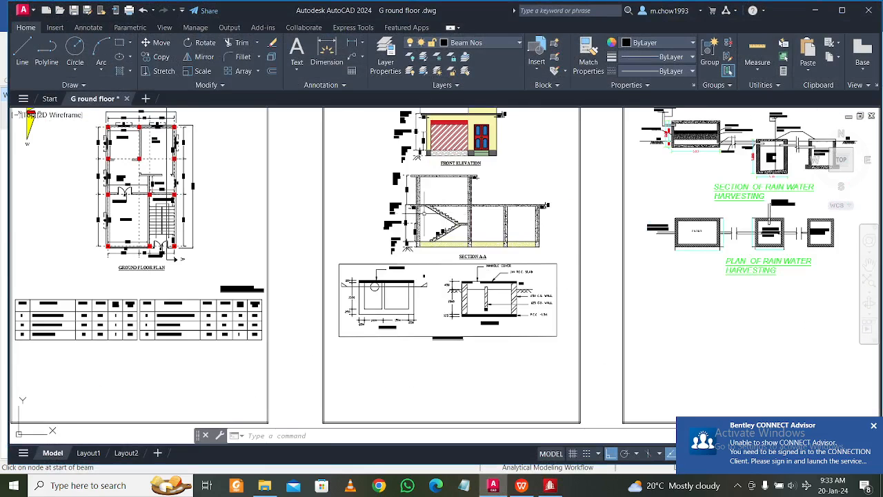
pyautogui.scroll(2, 398, 214)
pyautogui.scroll(-5, 396, 215)
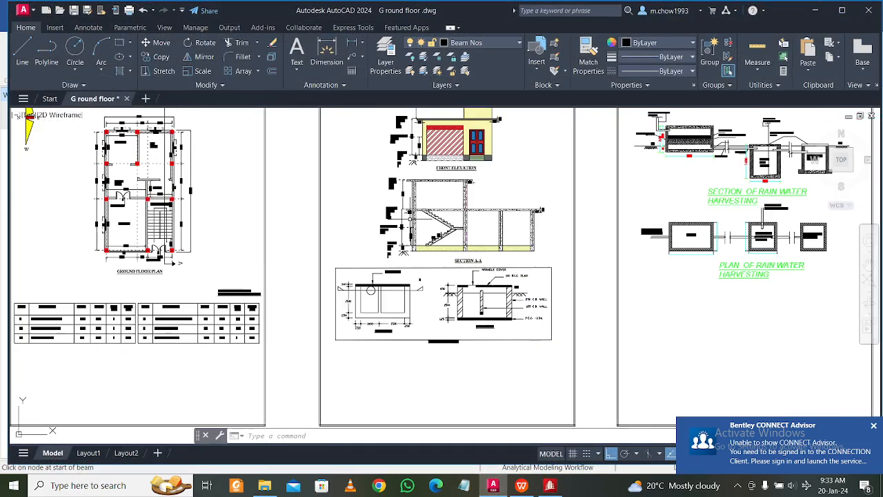
pyautogui.scroll(5, 409, 257)
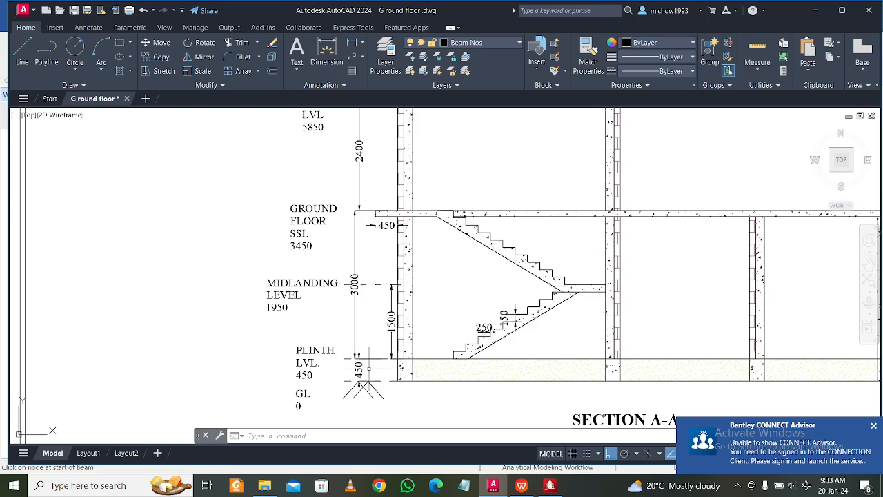
# Find the column footing section and examine its plinth height and foundation depth dimensions and the tie and plinth beams
pyautogui.scroll(-6, 352, 361)
pyautogui.moveTo(607, 326); pyautogui.dragTo(241, 316, button='middle')
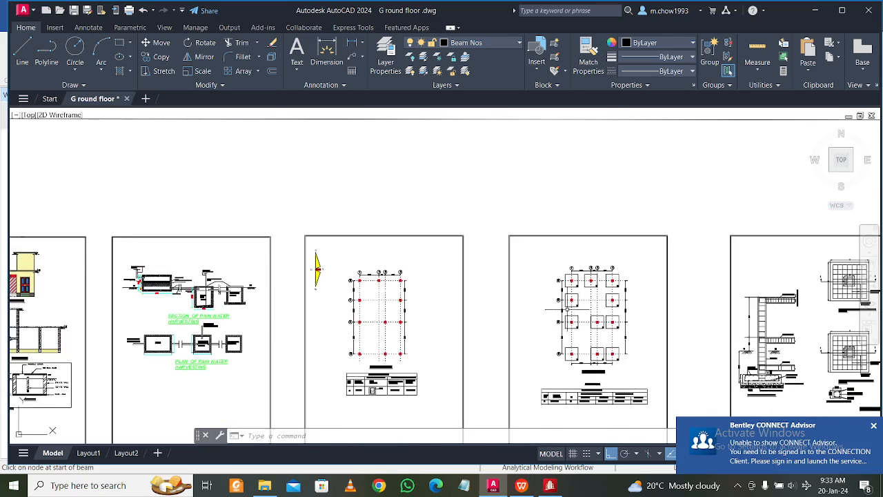
pyautogui.moveTo(574, 311); pyautogui.dragTo(255, 264, button='middle')
pyautogui.scroll(10, 442, 304)
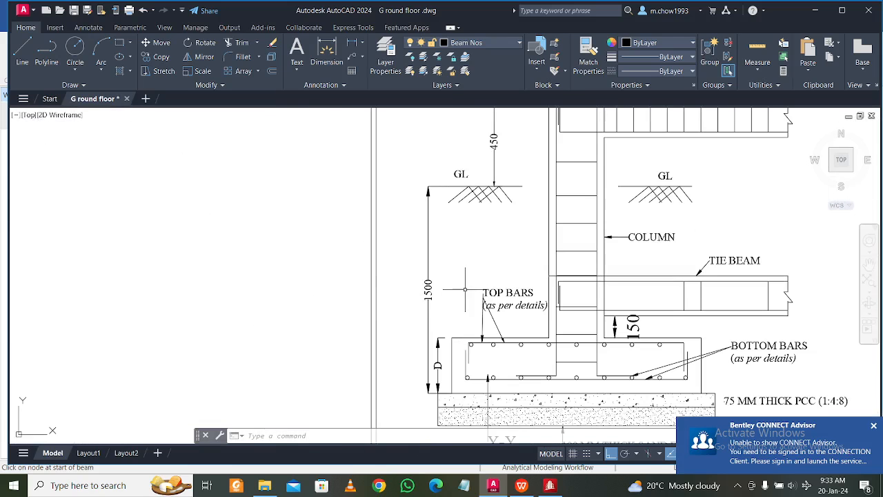
pyautogui.moveTo(458, 274); pyautogui.dragTo(468, 317, button='middle')
pyautogui.click(506, 197)
pyautogui.click(439, 304)
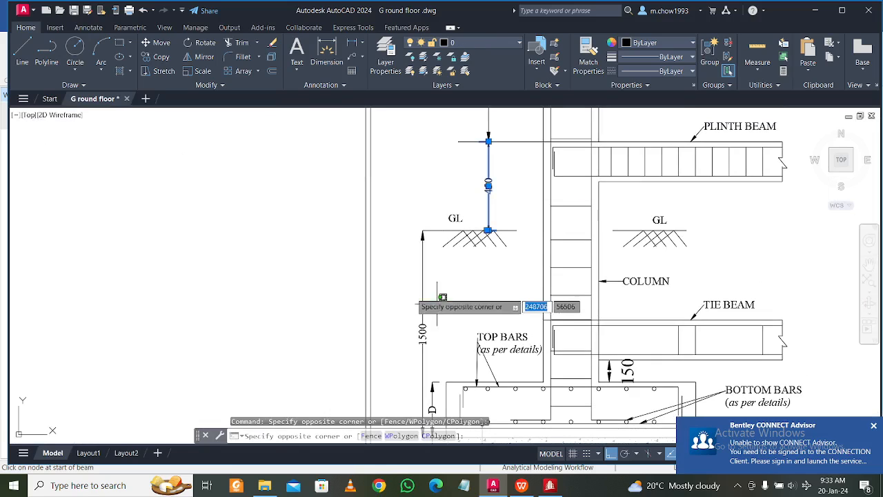
pyautogui.click(396, 291)
pyautogui.press('Escape')
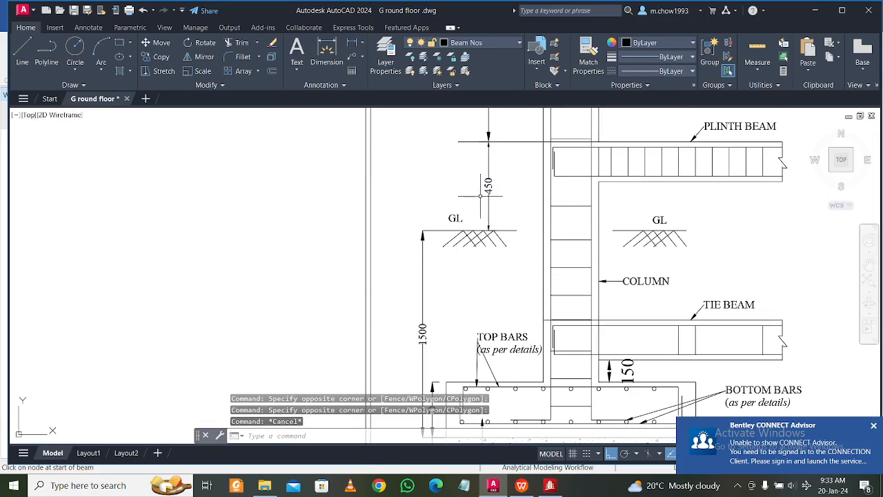
pyautogui.click(441, 306)
pyautogui.click(411, 291)
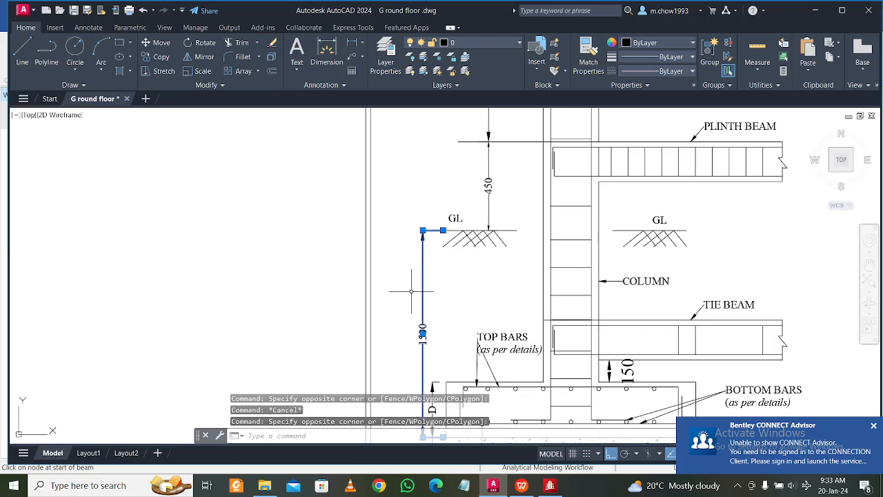
pyautogui.click(505, 207)
pyautogui.click(482, 198)
pyautogui.moveTo(652, 185); pyautogui.dragTo(593, 220, button='middle')
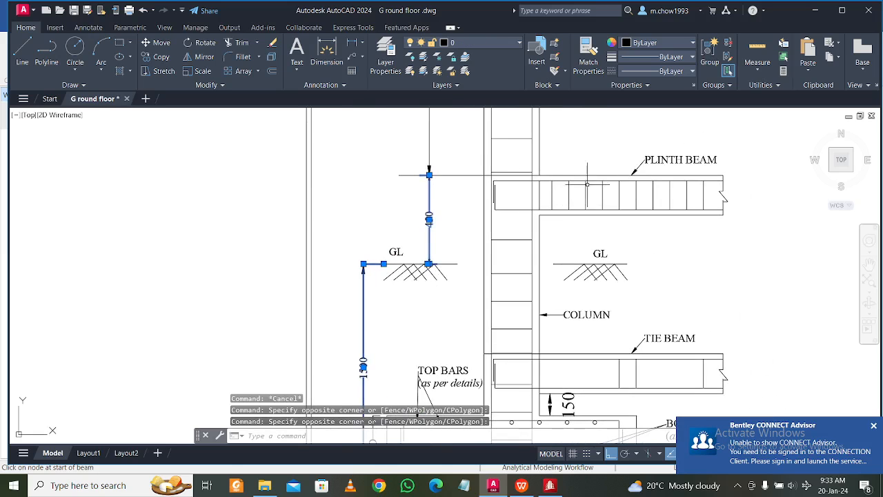
# Switch to STAAD.Pro and select all column nodes in plan, leaving out nodes 7, 8 and 10
pyautogui.press('Escape')
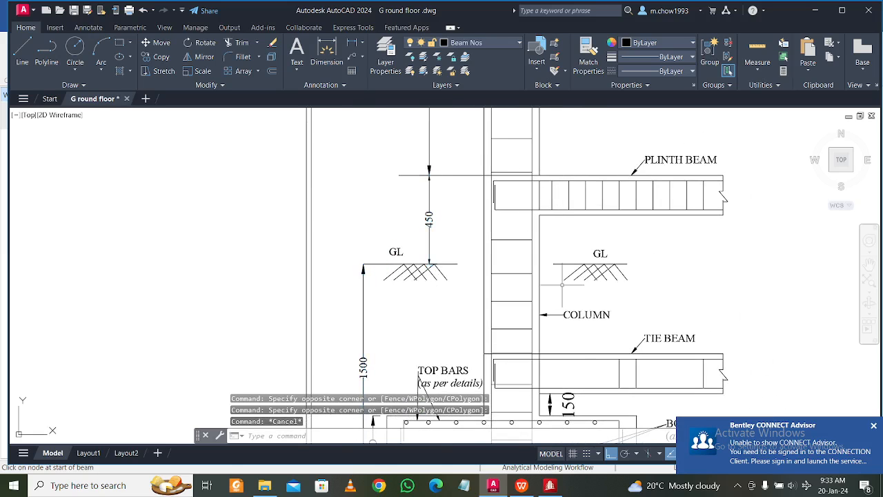
pyautogui.click(549, 485)
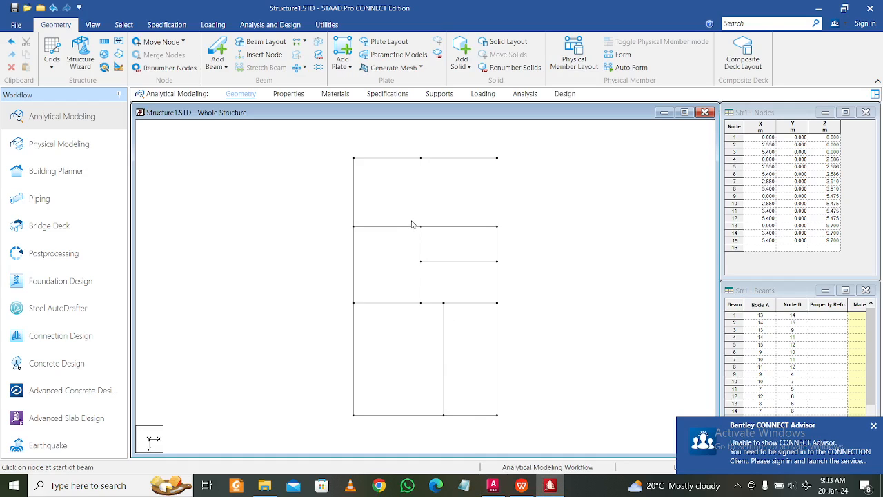
pyautogui.click(124, 24)
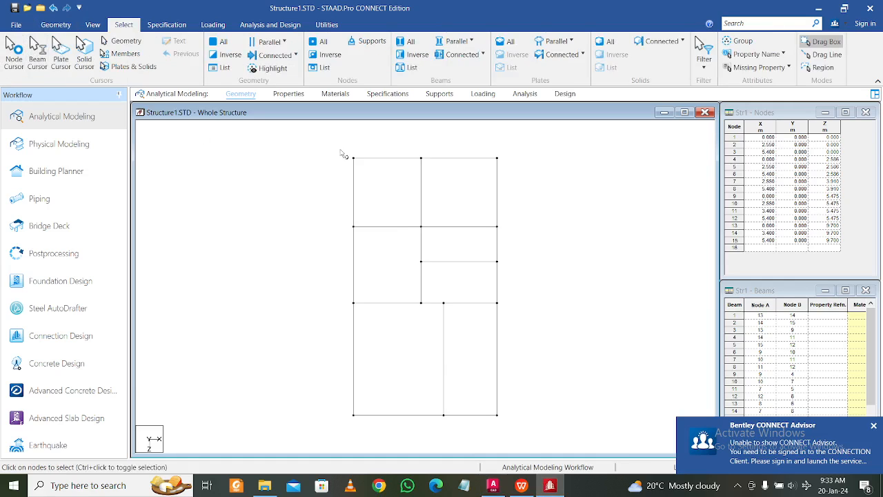
pyautogui.moveTo(339, 146); pyautogui.dragTo(545, 178)
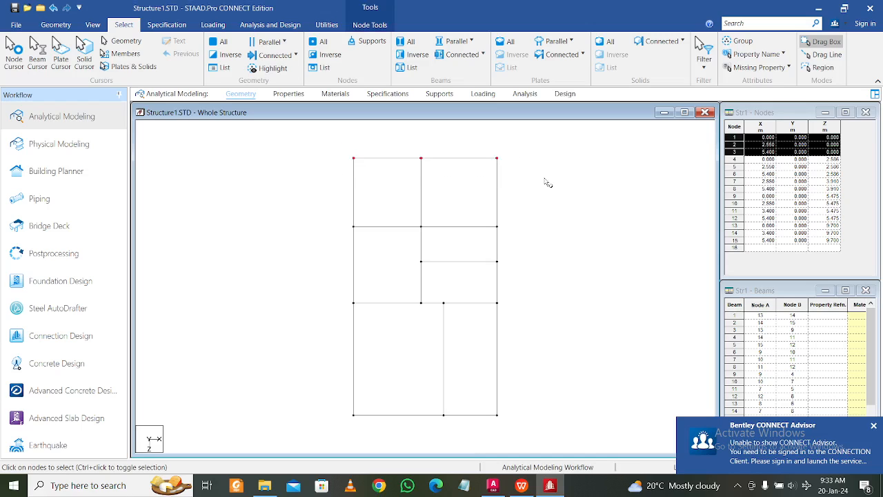
pyautogui.moveTo(547, 217)
pyautogui.mouseDown(button='middle')
pyautogui.moveTo(545, 198)
pyautogui.moveTo(548, 212)
pyautogui.mouseUp(button='middle')
pyautogui.keyDown('ctrl'); pyautogui.moveTo(326, 206); pyautogui.dragTo(550, 235); pyautogui.keyUp('ctrl')
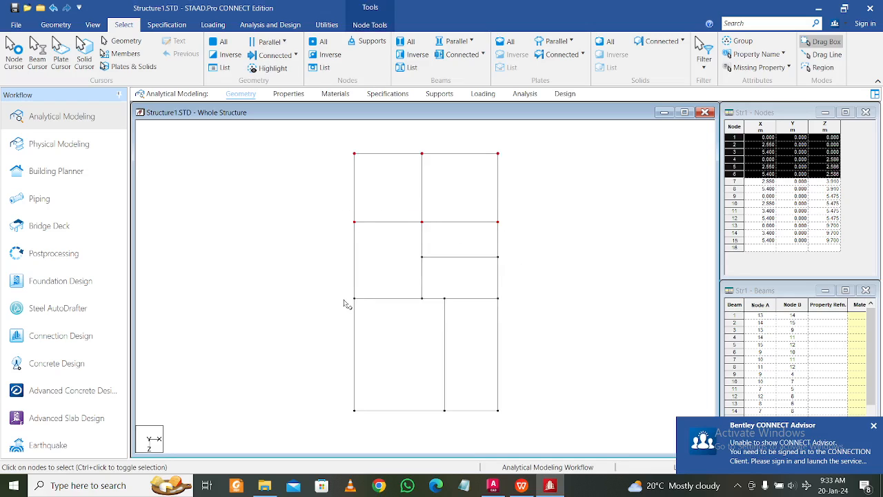
pyautogui.keyDown('ctrl'); pyautogui.moveTo(339, 295); pyautogui.dragTo(375, 311); pyautogui.keyUp('ctrl')
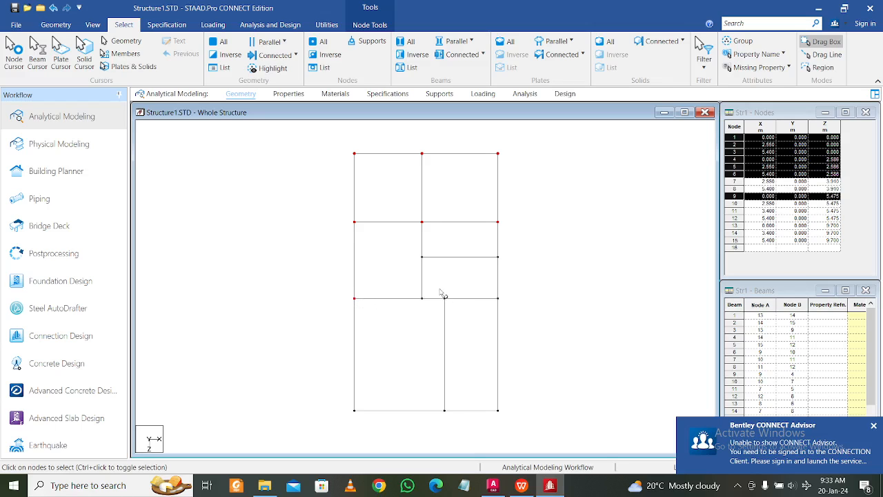
pyautogui.keyDown('ctrl'); pyautogui.moveTo(442, 295); pyautogui.dragTo(516, 425); pyautogui.keyUp('ctrl')
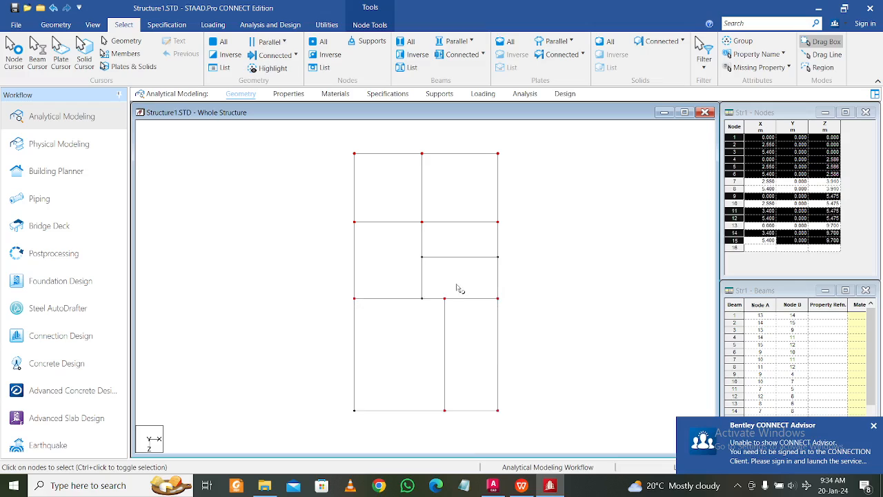
pyautogui.keyDown('ctrl'); pyautogui.moveTo(332, 397); pyautogui.dragTo(390, 437); pyautogui.keyUp('ctrl')
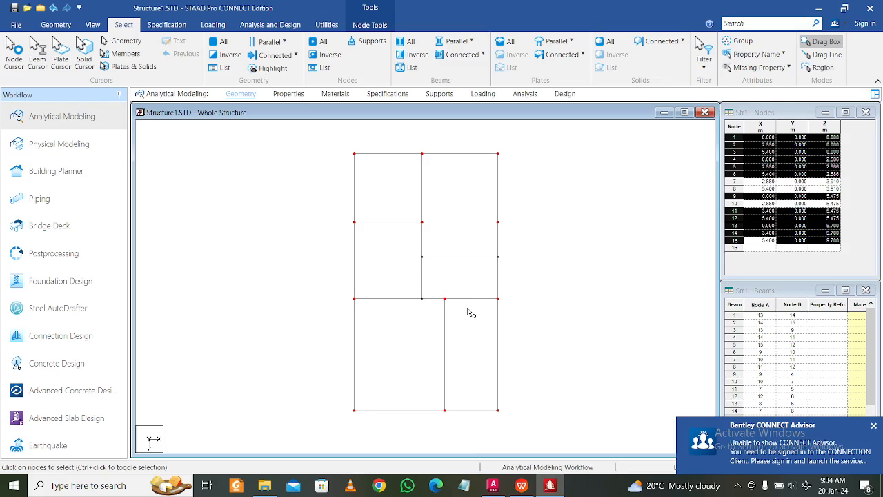
# Translationally repeat the selected nodes one step of -1.95 m along Y with linked steps, and clear the selection in isometric view
pyautogui.click(69, 29)
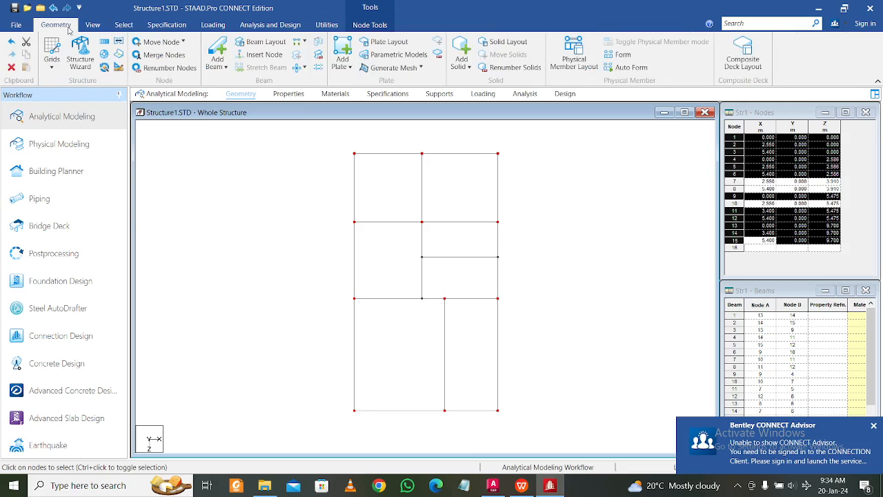
pyautogui.click(104, 42)
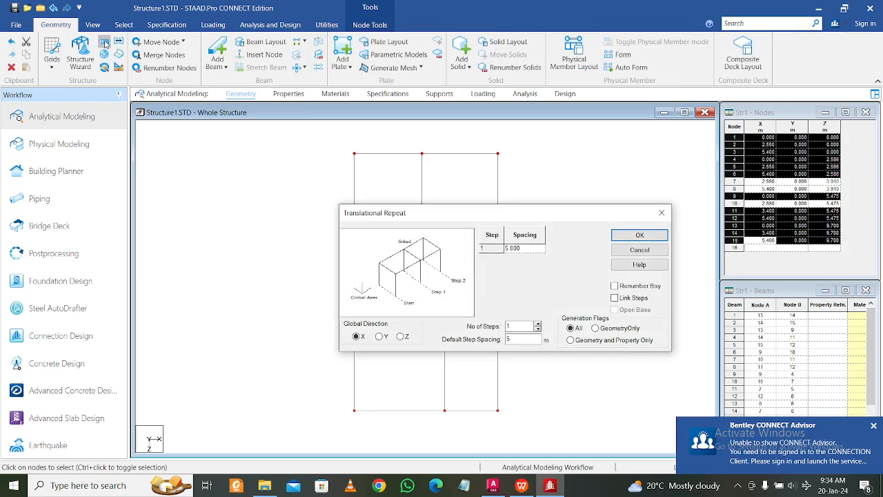
pyautogui.click(379, 336)
pyautogui.click(528, 250)
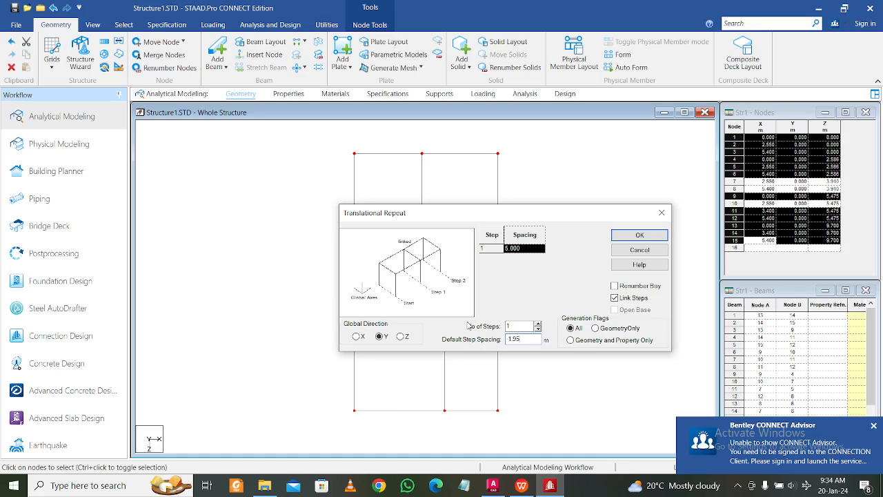
pyautogui.click(641, 235)
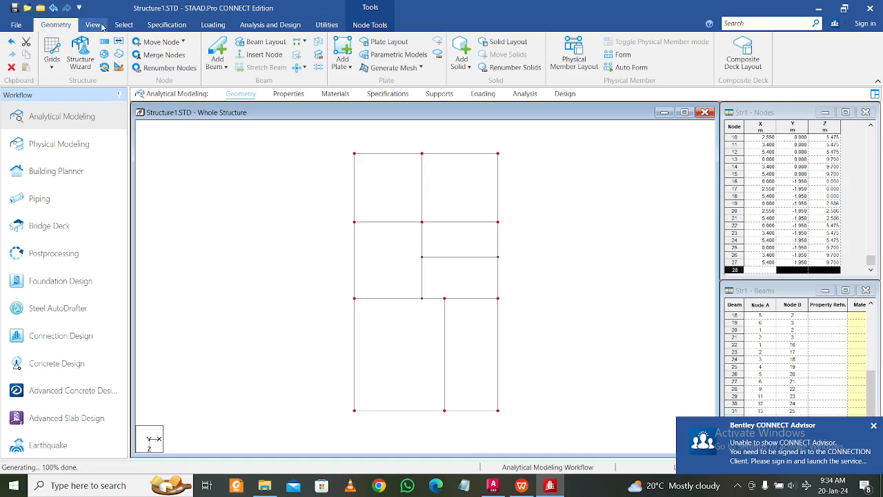
pyautogui.click(102, 25)
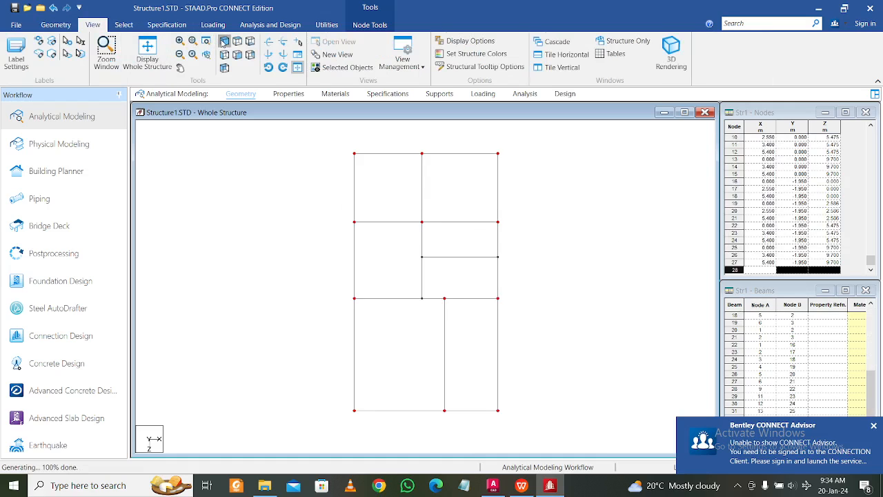
pyautogui.click(224, 42)
pyautogui.click(556, 245)
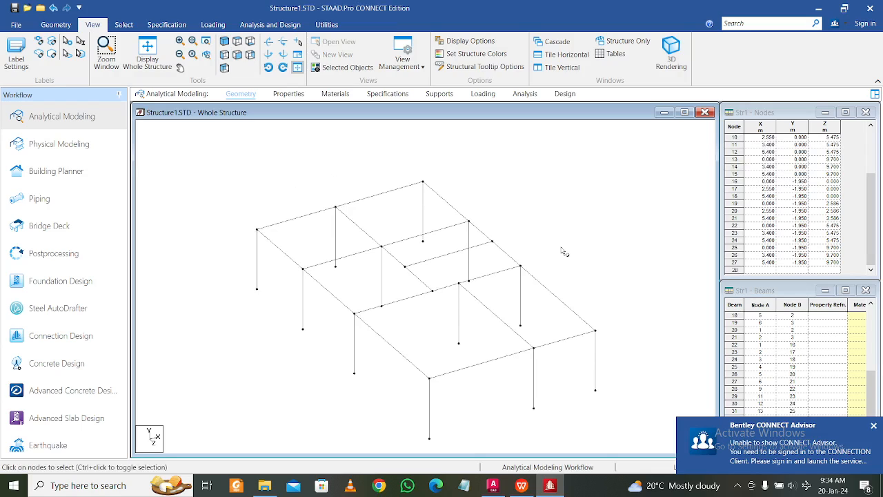
# Select all plinth-level beams from the front elevation and return to the isometric view
pyautogui.click(248, 56)
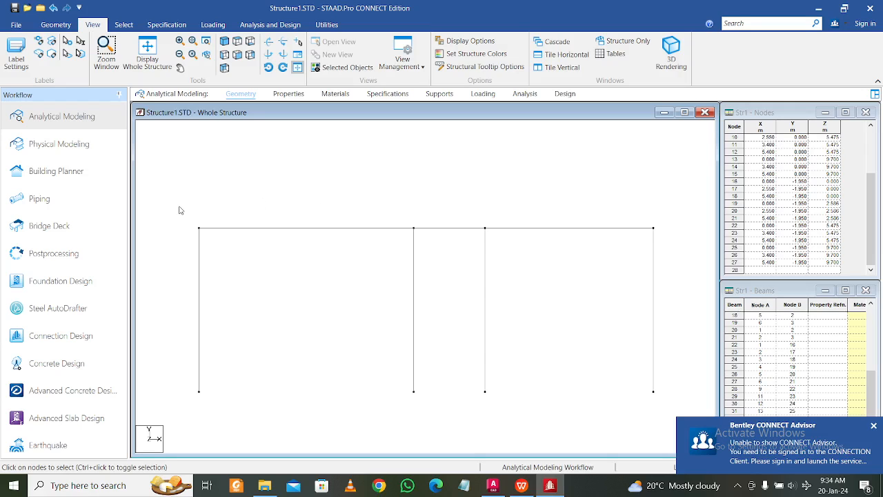
pyautogui.click(124, 25)
pyautogui.click(93, 25)
pyautogui.moveTo(179, 206); pyautogui.dragTo(672, 241)
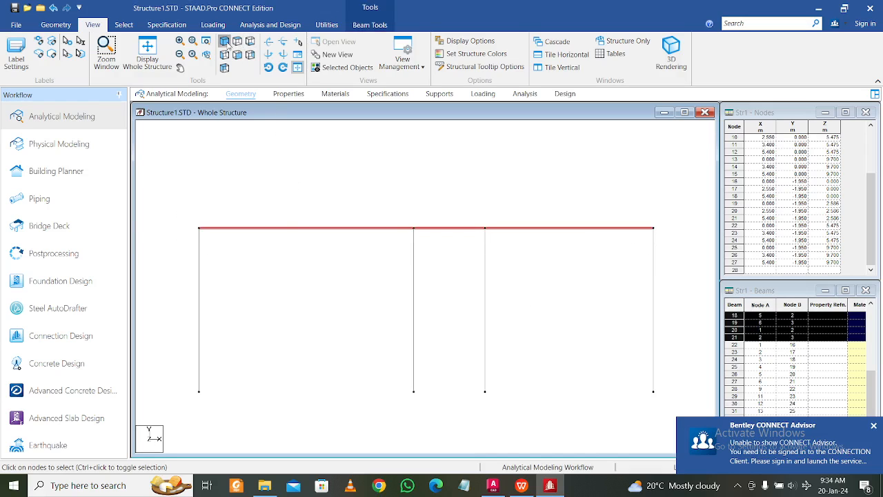
pyautogui.click(225, 42)
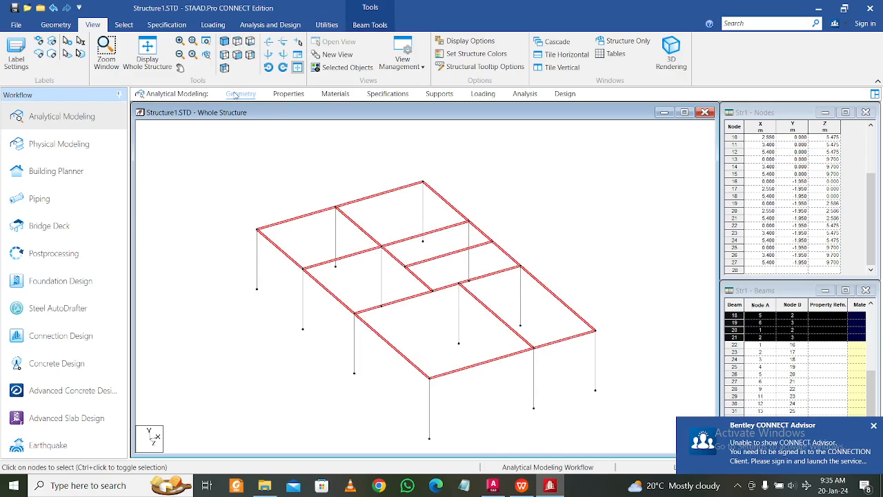
# Translationally repeat the selected plinth beams one step of 3 m along Y without linking the steps
pyautogui.click(63, 26)
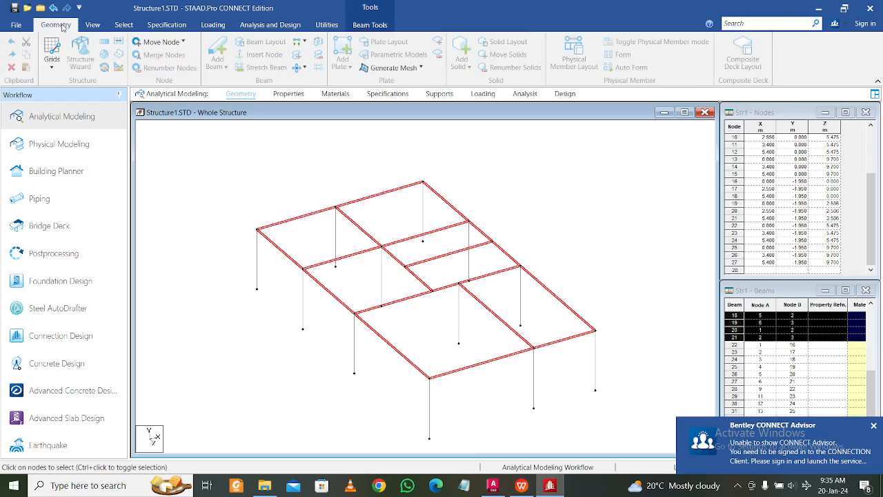
pyautogui.click(105, 43)
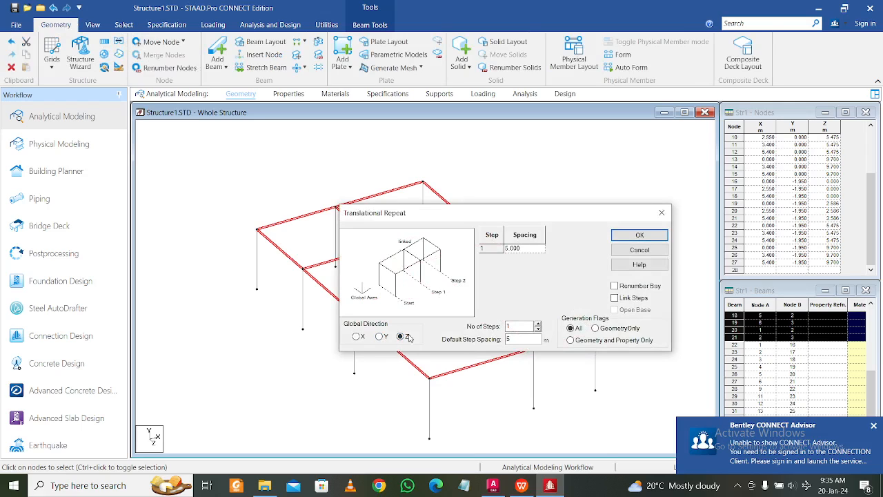
pyautogui.moveTo(522, 213); pyautogui.dragTo(506, 188)
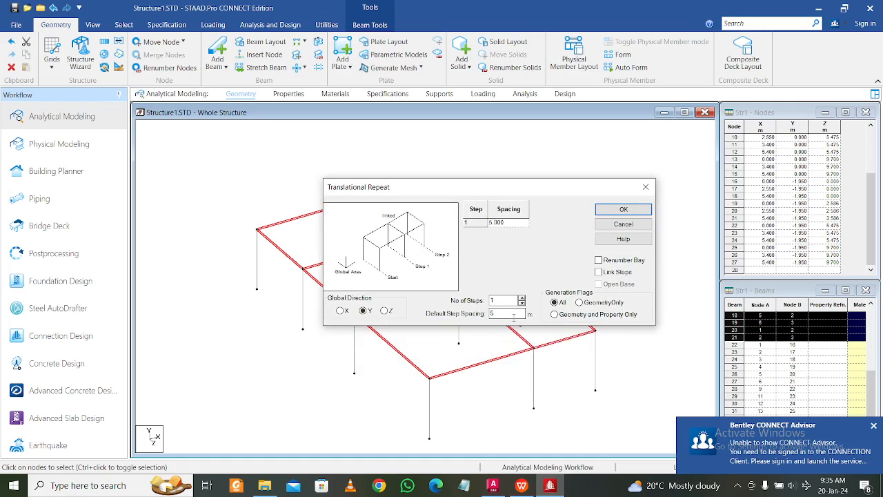
pyautogui.moveTo(506, 313); pyautogui.dragTo(488, 318)
pyautogui.click(516, 224)
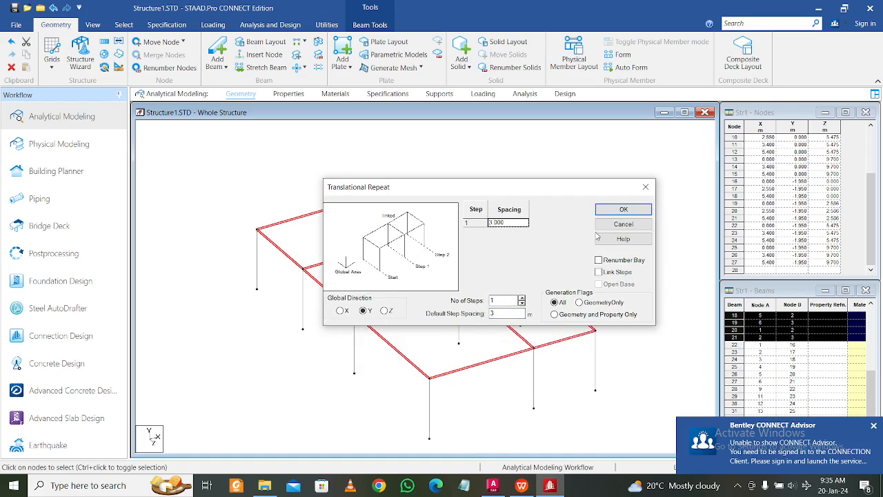
pyautogui.click(623, 209)
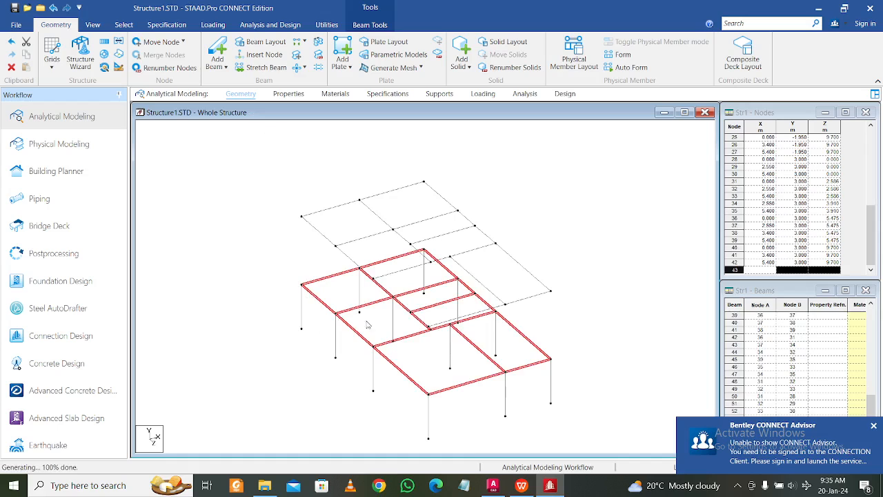
# Open the selected plinth-level beams in a new view of their own
pyautogui.rightClick(308, 318)
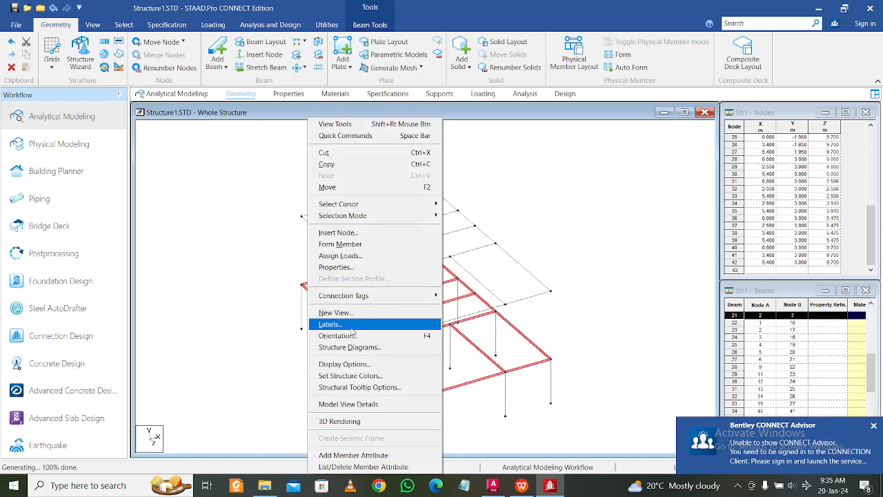
pyautogui.click(355, 314)
pyautogui.click(578, 273)
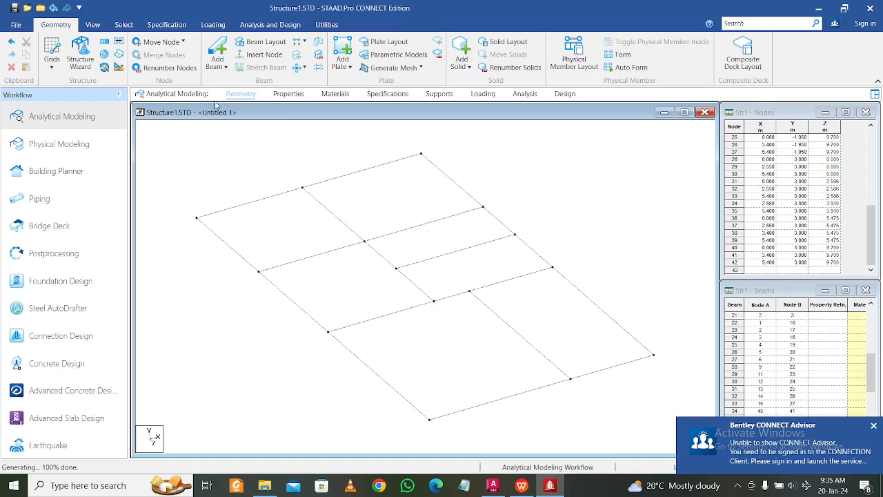
# Show the isolated beams in plan and activate the node cursor for selecting column nodes
pyautogui.click(92, 25)
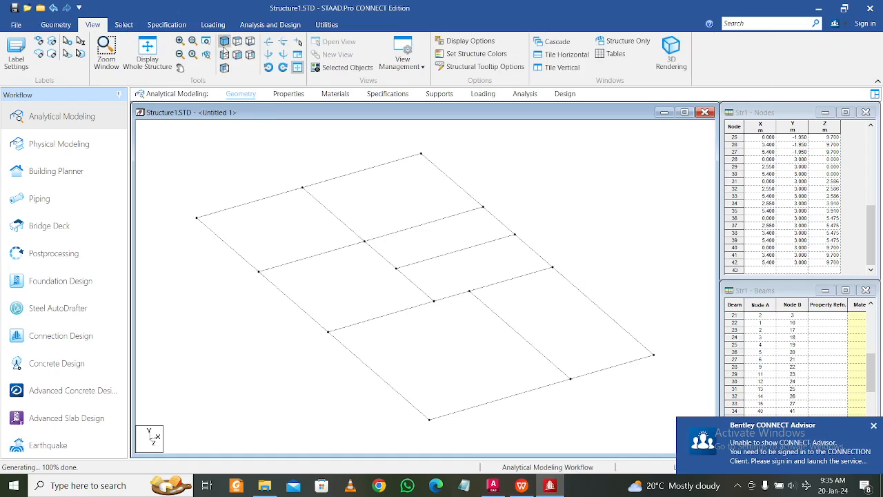
pyautogui.click(238, 42)
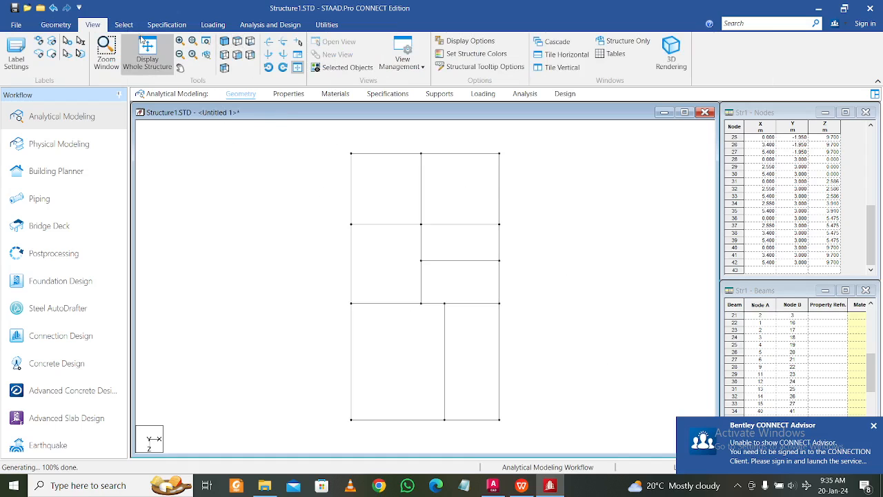
pyautogui.click(135, 26)
pyautogui.click(14, 54)
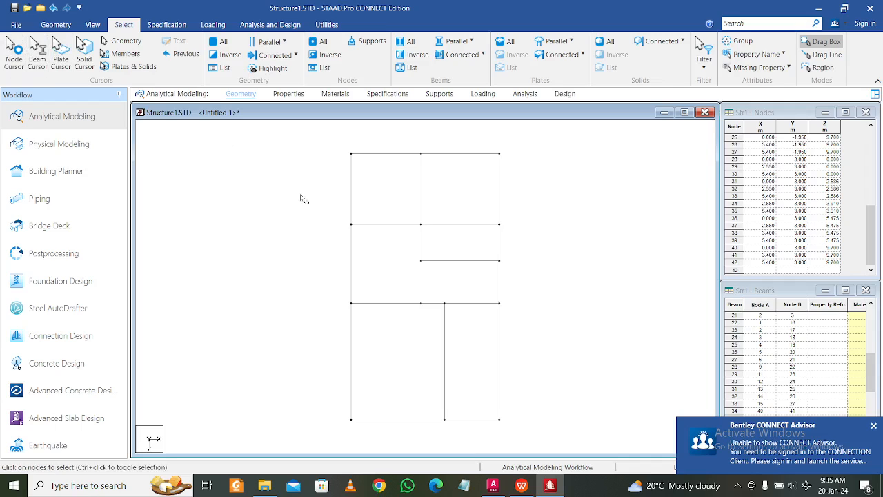
# Translationally repeat the nodes at the column locations by 3 m in global Y, one step with linked steps, creating the upper-storey columns
pyautogui.moveTo(304, 197); pyautogui.dragTo(286, 210, button='middle')
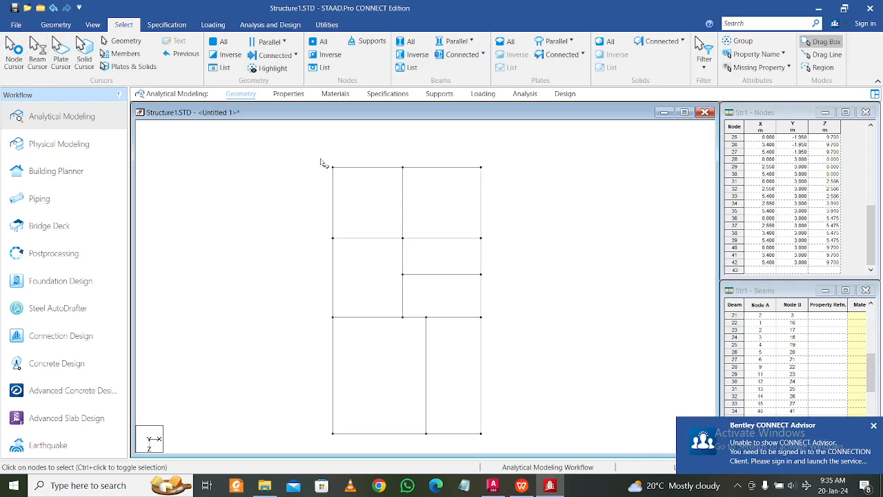
pyautogui.moveTo(316, 155); pyautogui.dragTo(522, 182)
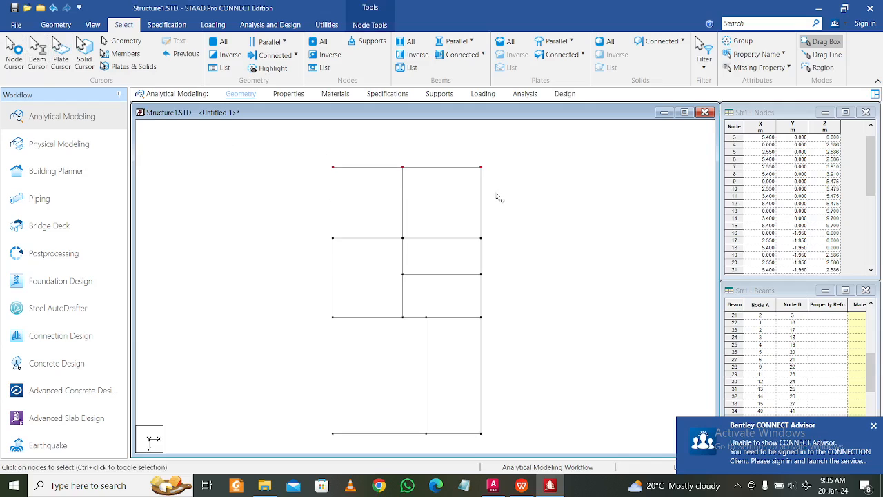
pyautogui.keyDown('ctrl'); pyautogui.moveTo(302, 228); pyautogui.dragTo(516, 249); pyautogui.keyUp('ctrl')
pyautogui.keyDown('ctrl'); pyautogui.moveTo(329, 307); pyautogui.dragTo(497, 446); pyautogui.keyUp('ctrl')
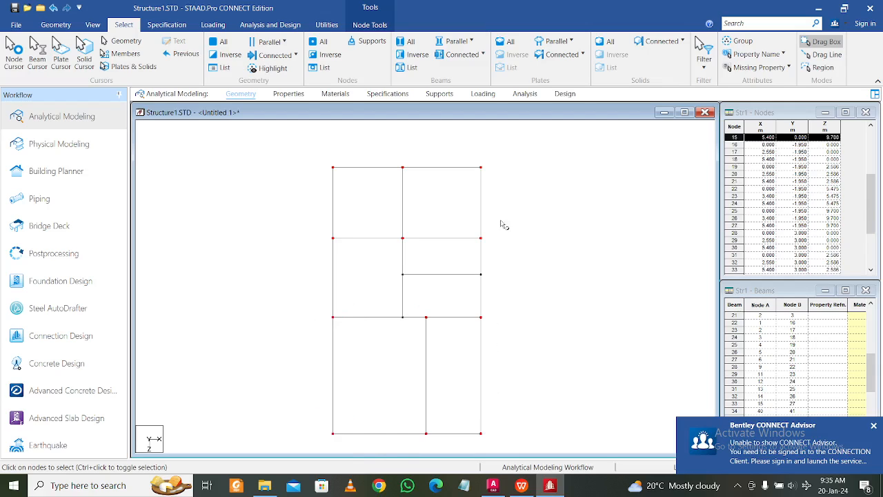
pyautogui.click(66, 26)
pyautogui.click(105, 41)
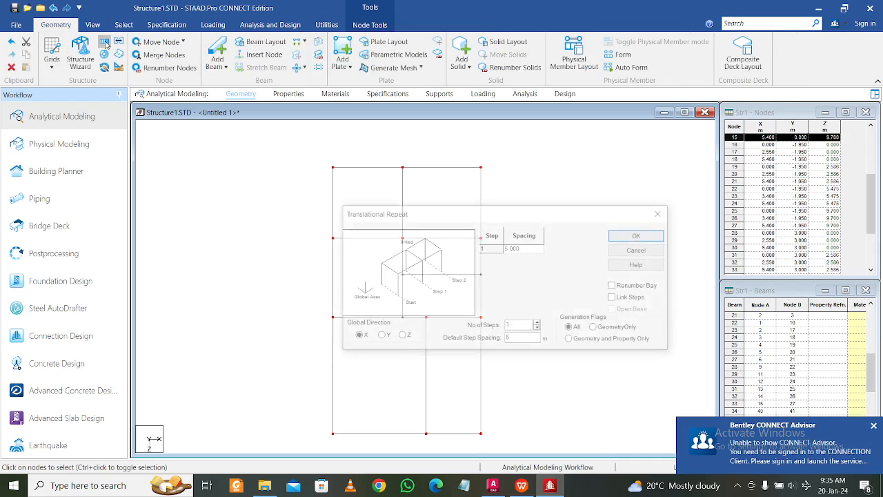
pyautogui.click(379, 337)
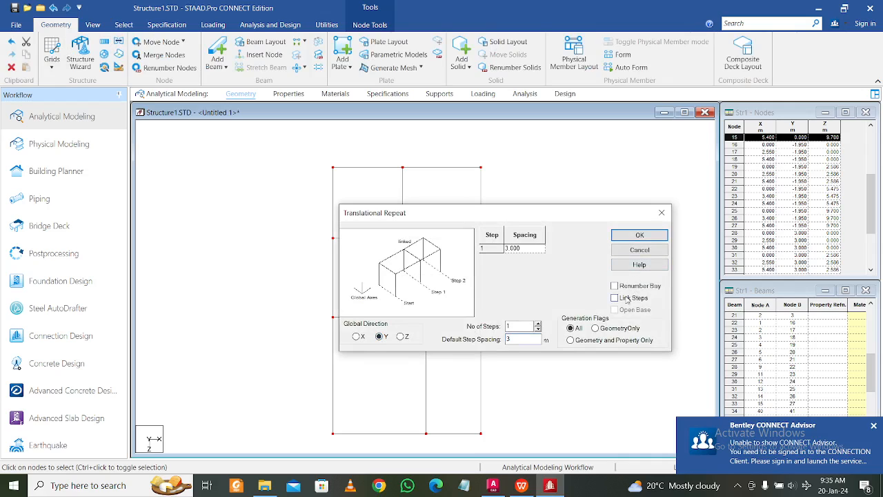
pyautogui.click(640, 236)
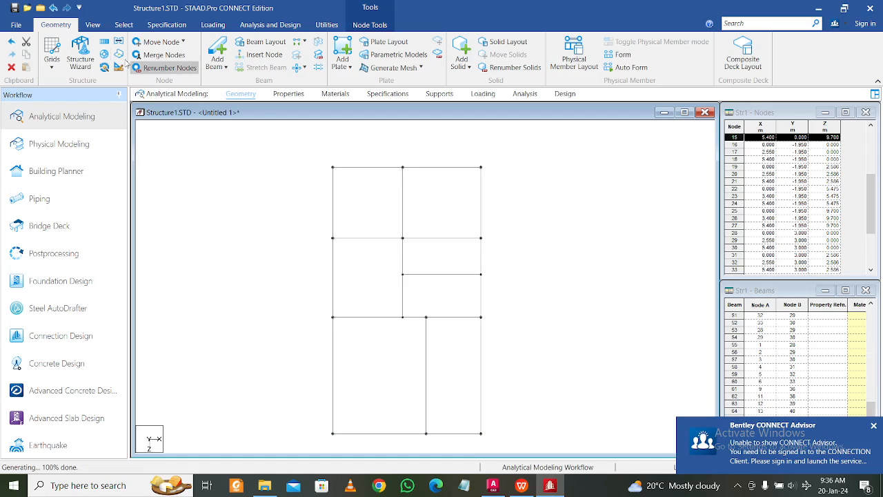
# Switch to the isometric view and display the whole structure
pyautogui.click(92, 25)
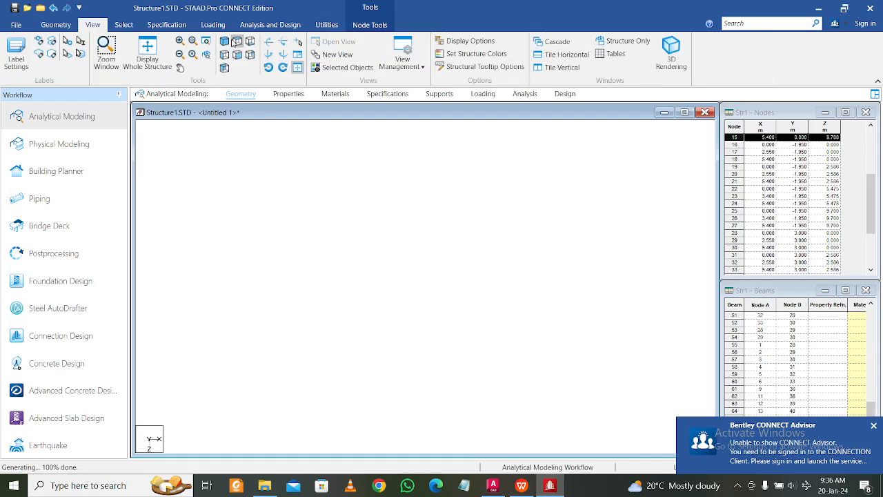
pyautogui.click(224, 42)
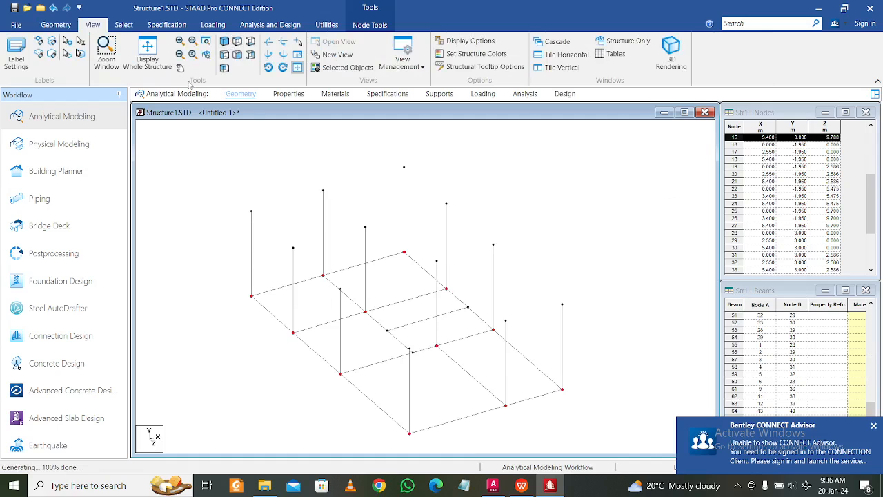
pyautogui.click(147, 52)
pyautogui.click(557, 217)
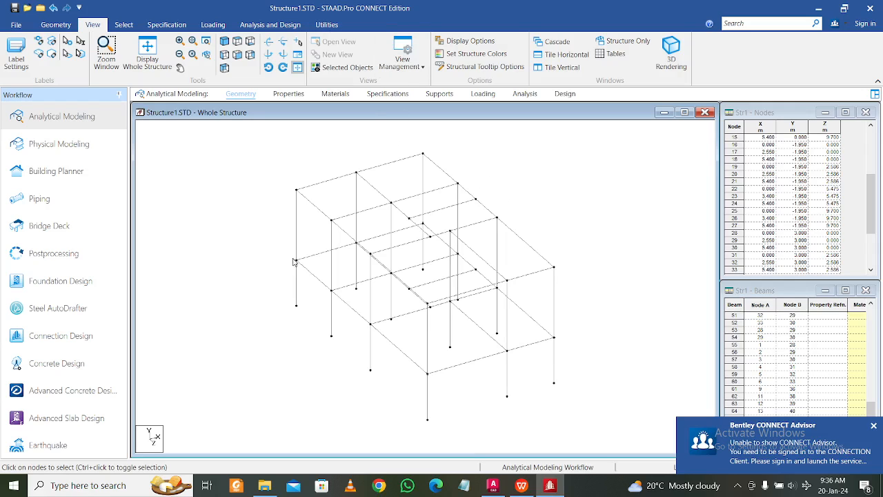
# Check the whole model for duplicate nodes
pyautogui.click(326, 24)
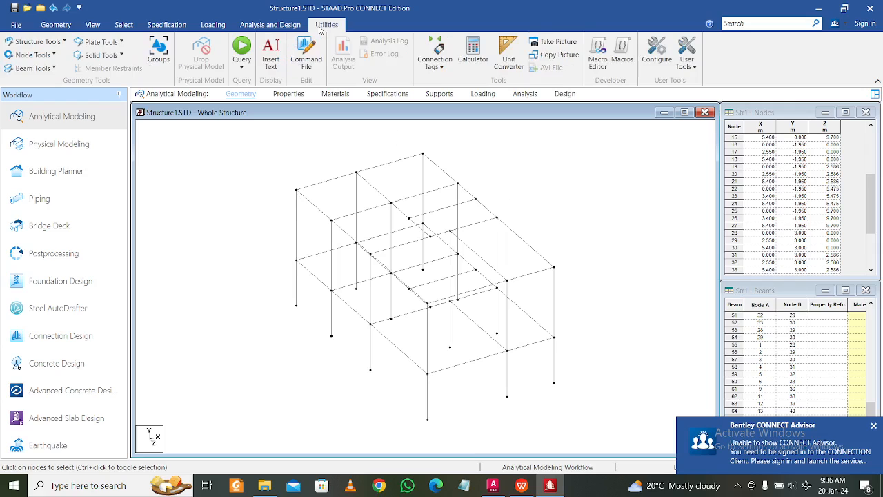
pyautogui.click(31, 55)
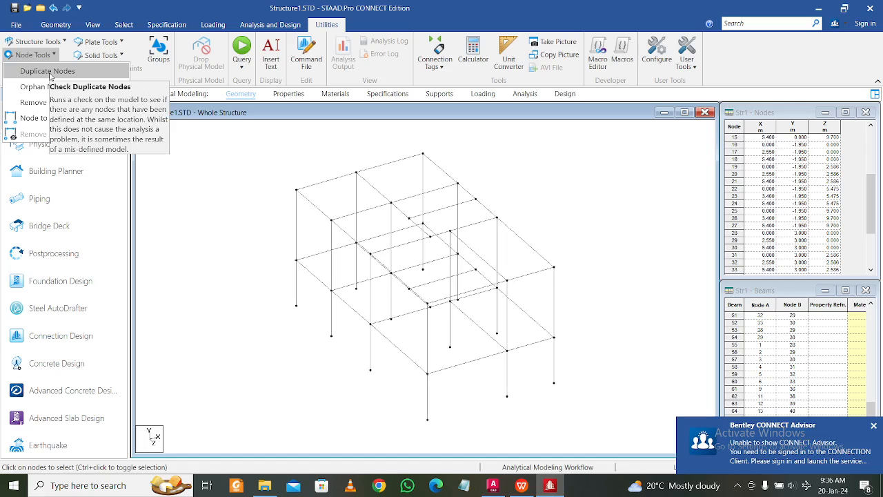
pyautogui.click(49, 72)
pyautogui.click(396, 260)
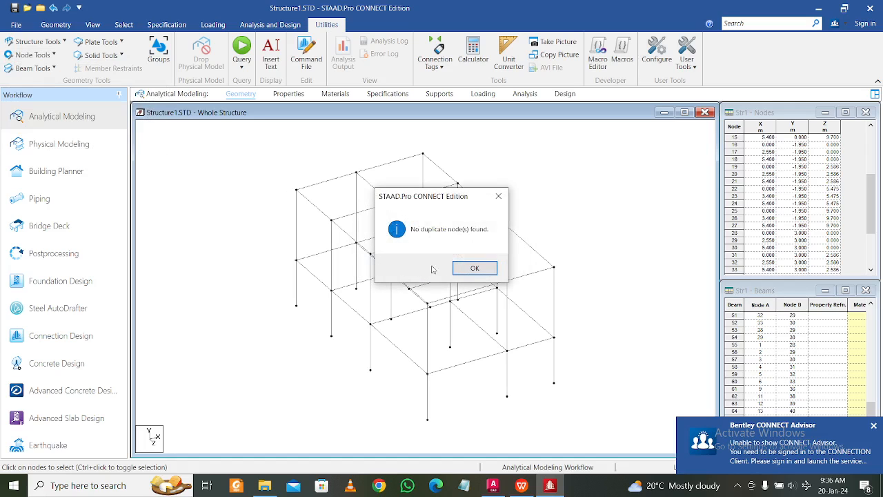
pyautogui.click(474, 269)
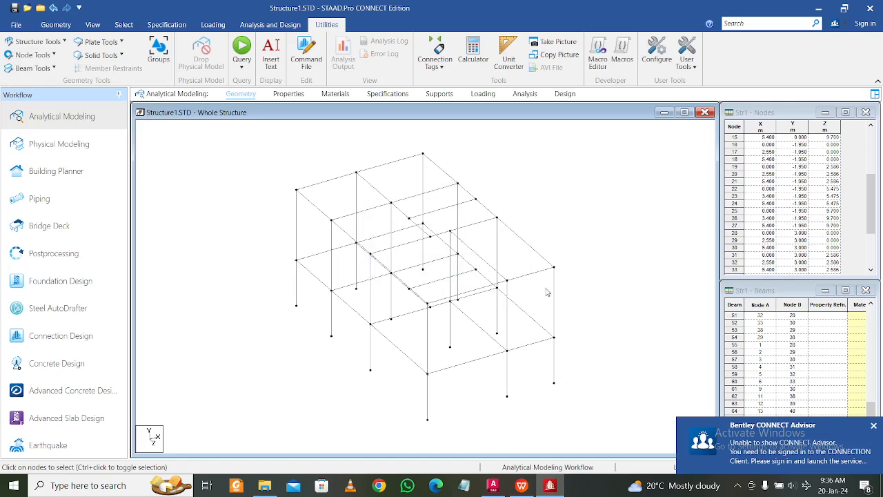
# Dismiss the CONNECT Advisor notification
pyautogui.moveTo(631, 300); pyautogui.dragTo(586, 314, button='middle')
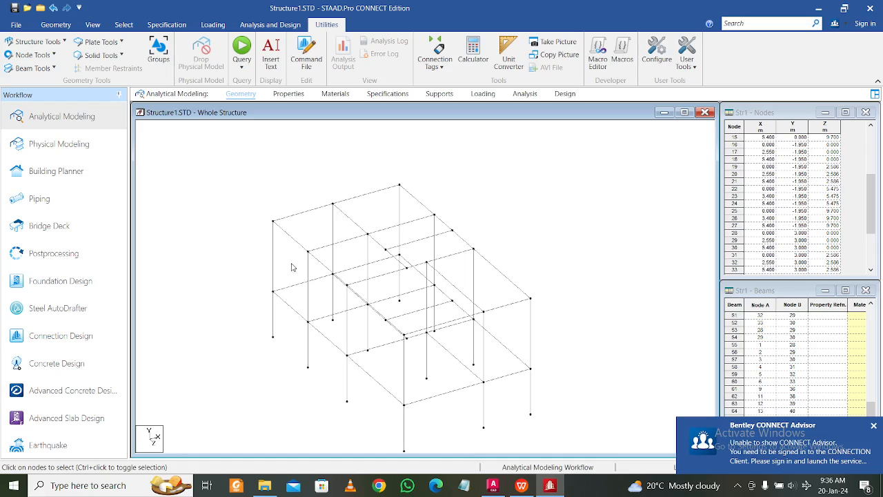
pyautogui.moveTo(391, 276); pyautogui.dragTo(398, 254, button='middle')
pyautogui.click(873, 426)
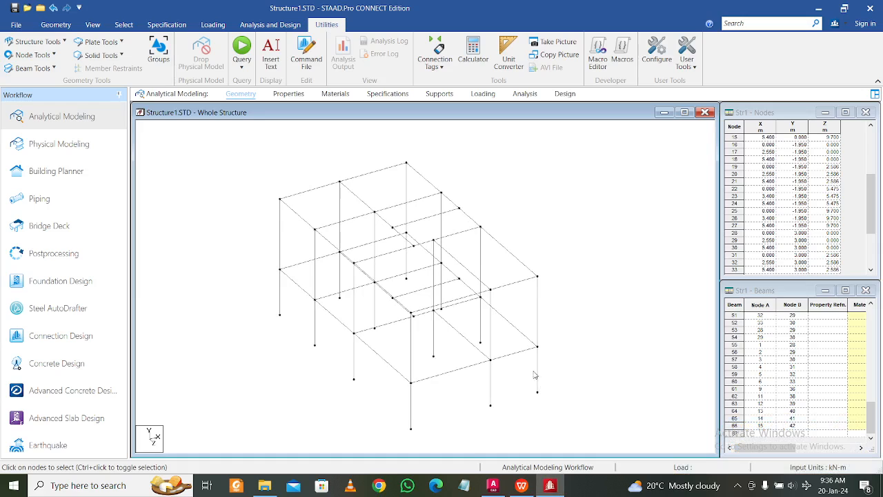
pyautogui.moveTo(539, 367); pyautogui.dragTo(539, 376, button='middle')
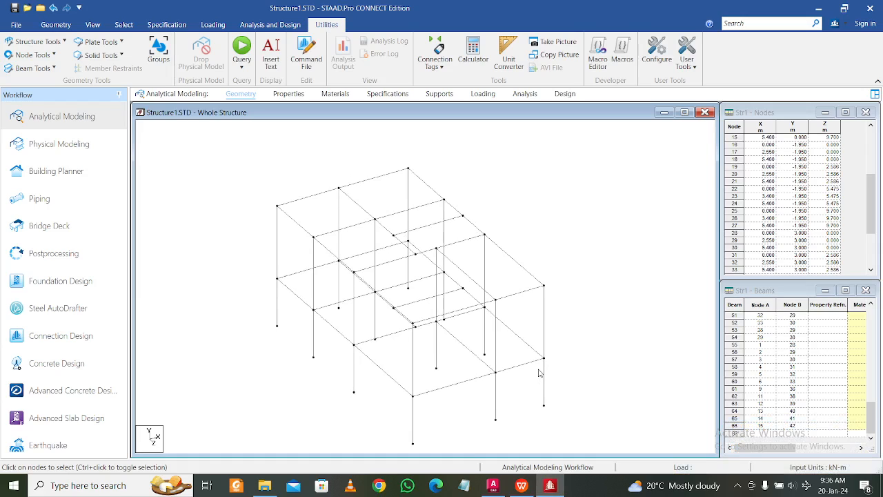
pyautogui.click(93, 25)
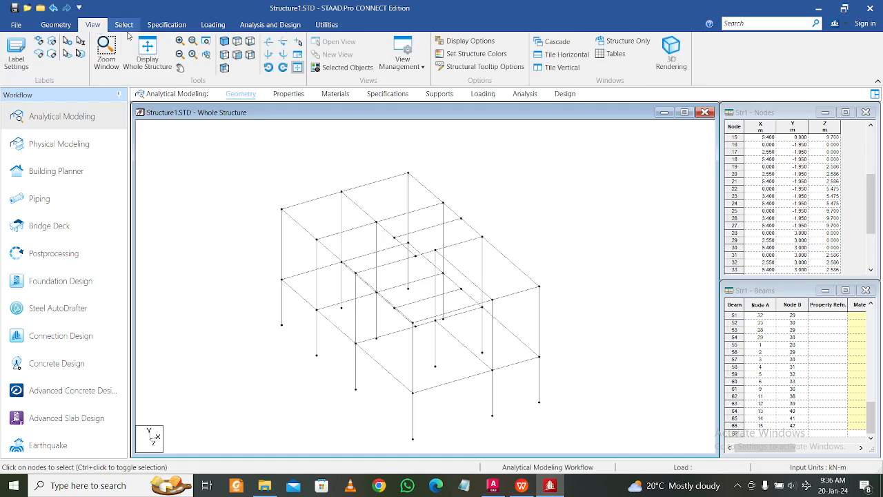
pyautogui.click(236, 55)
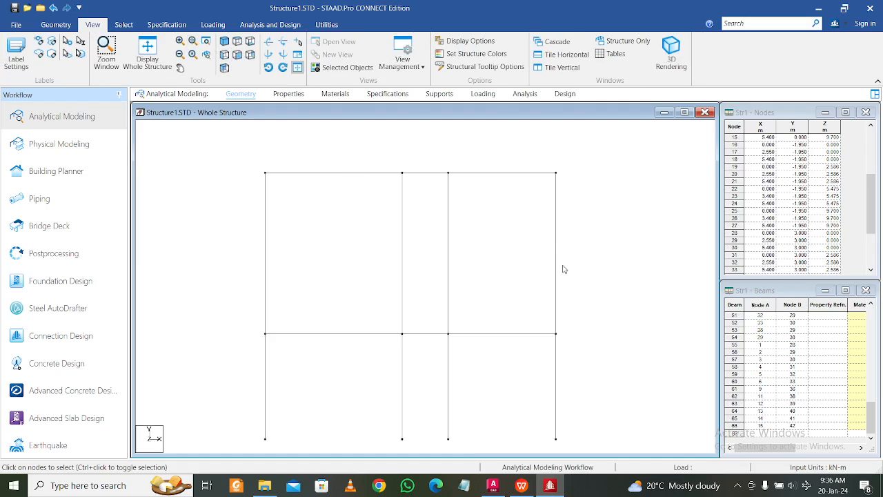
pyautogui.scroll(-3, 566, 267)
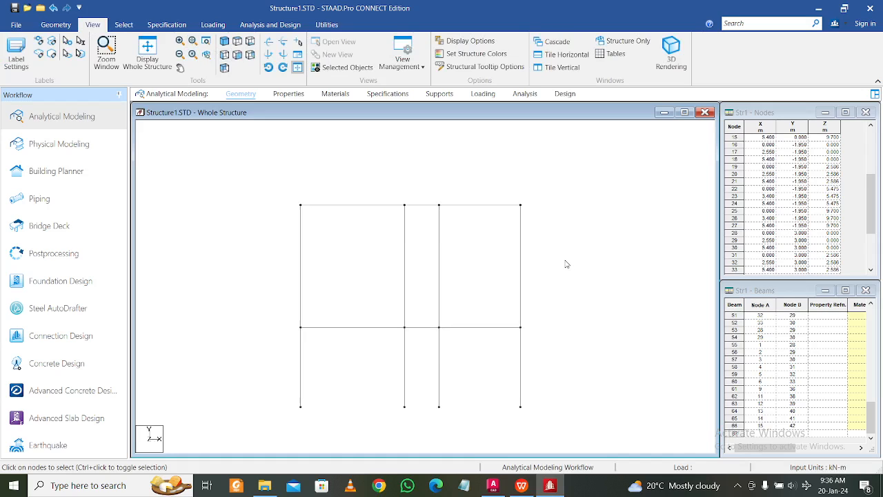
pyautogui.moveTo(587, 299); pyautogui.dragTo(199, 191)
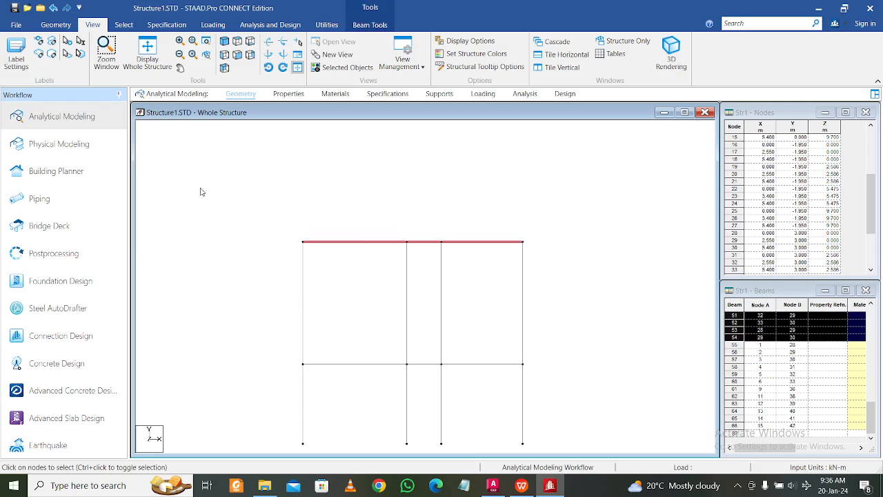
pyautogui.click(258, 209)
pyautogui.moveTo(258, 209); pyautogui.dragTo(220, 186)
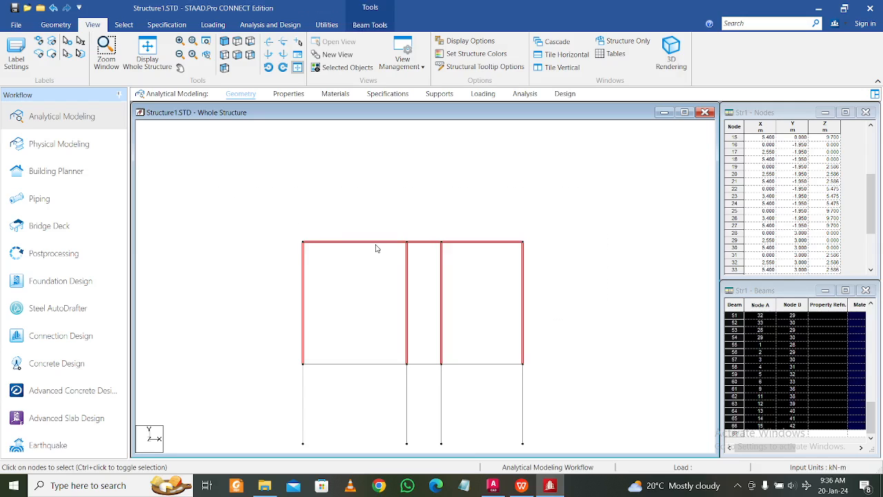
pyautogui.scroll(-1, 390, 274)
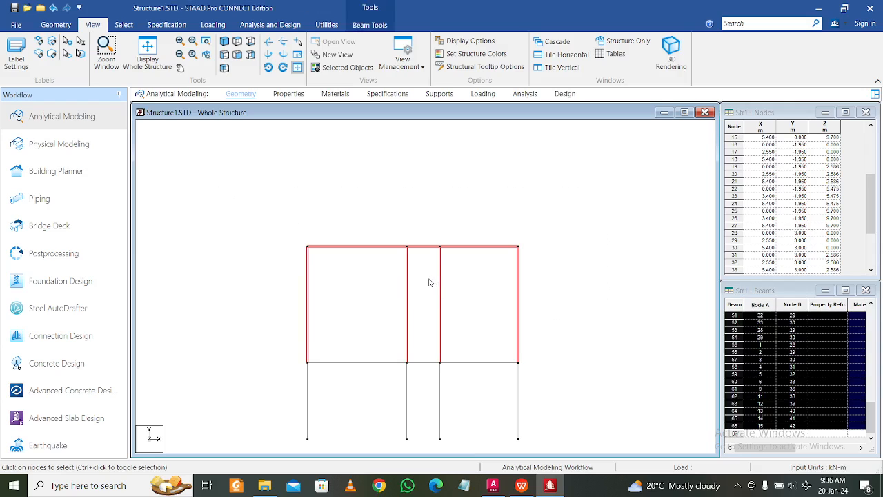
pyautogui.click(55, 26)
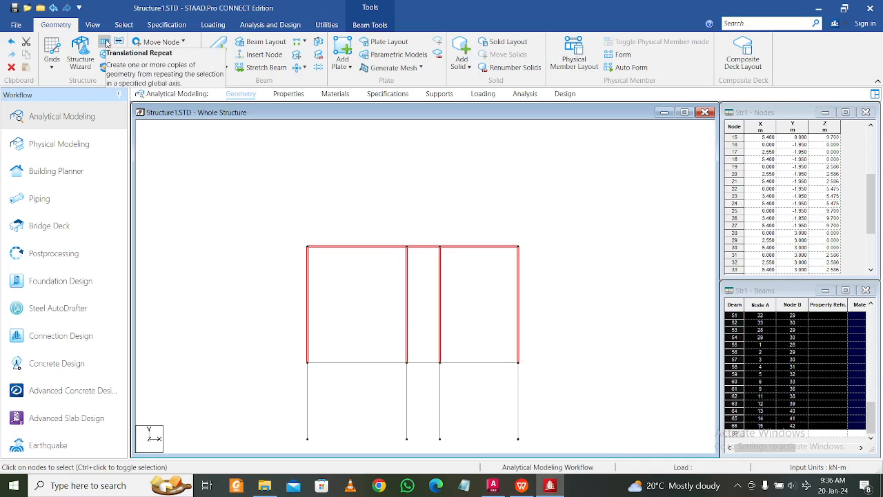
pyautogui.click(260, 220)
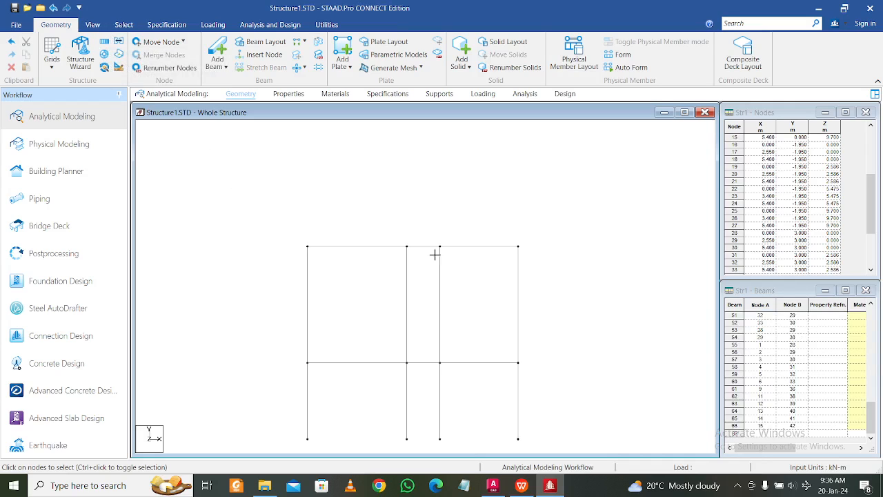
pyautogui.moveTo(435, 255); pyautogui.dragTo(258, 192)
pyautogui.click(258, 192)
pyautogui.click(104, 42)
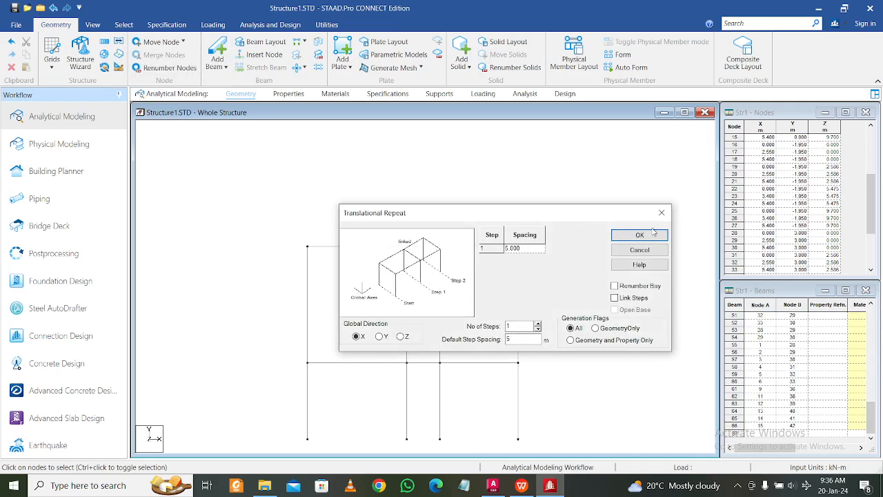
pyautogui.click(652, 234)
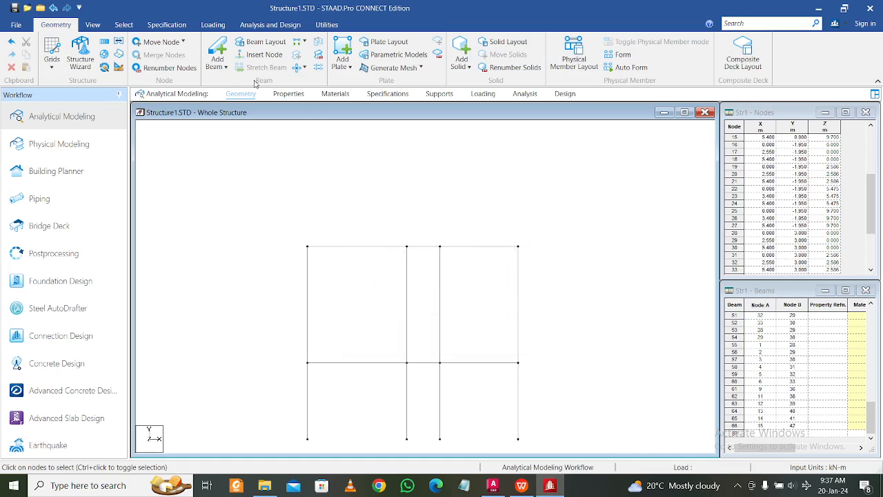
# Examine the whole frame in elevations along the X and Z axes, in plan along Y, and in the isometric view
pyautogui.click(93, 24)
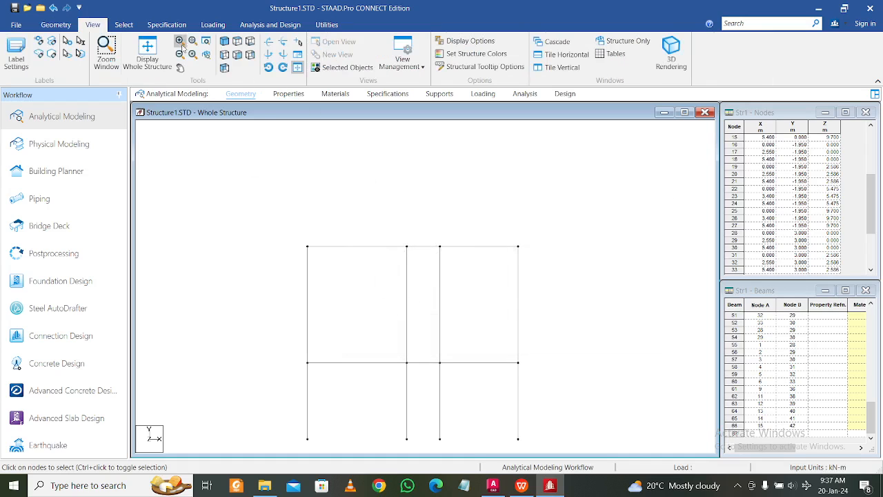
pyautogui.click(224, 42)
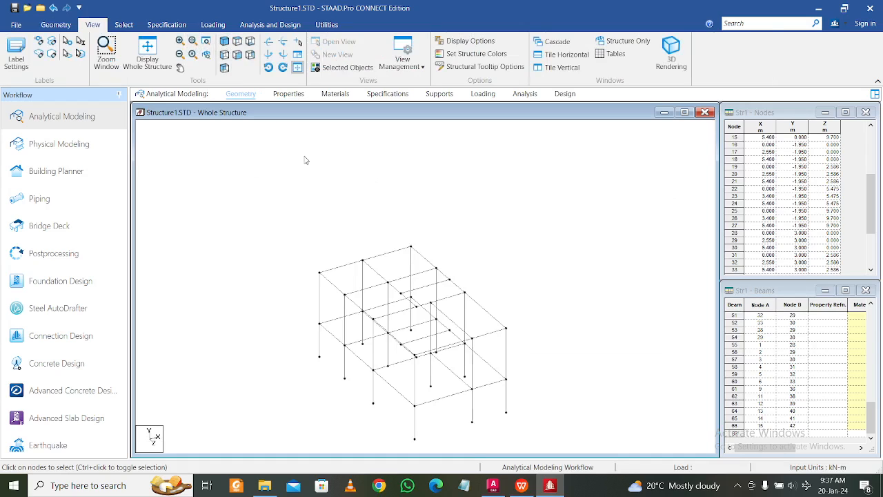
pyautogui.press('x')
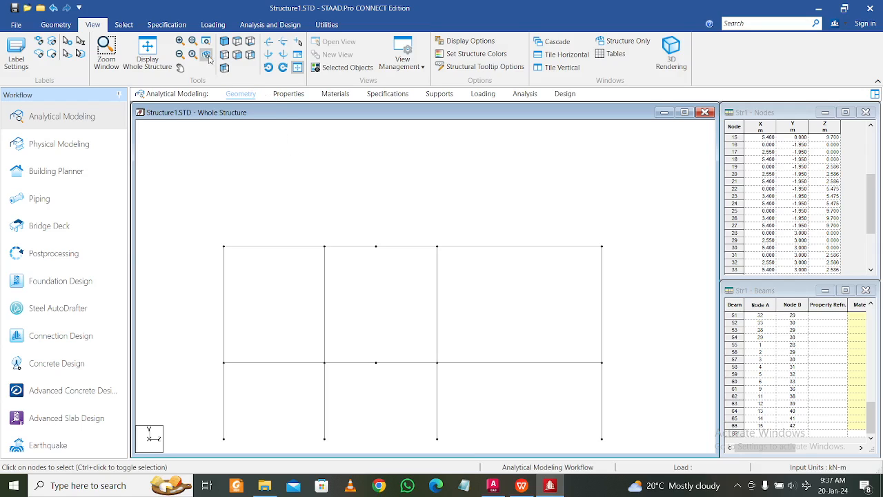
pyautogui.click(224, 42)
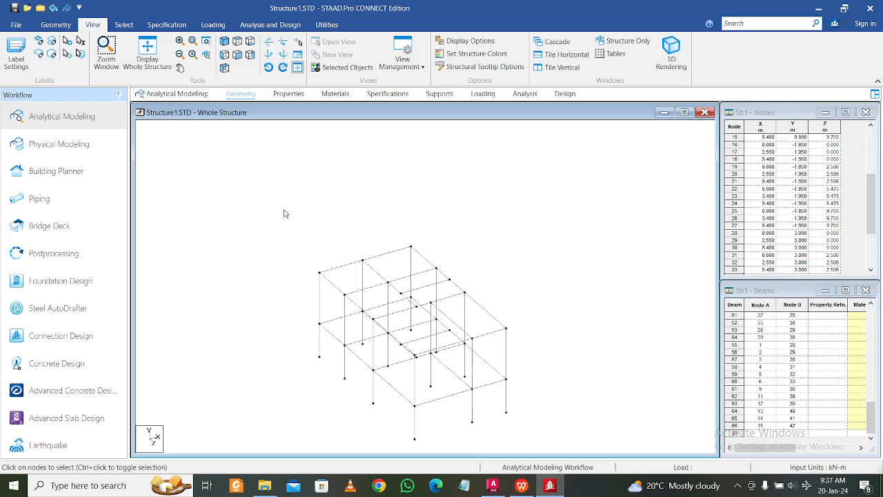
pyautogui.press('z')
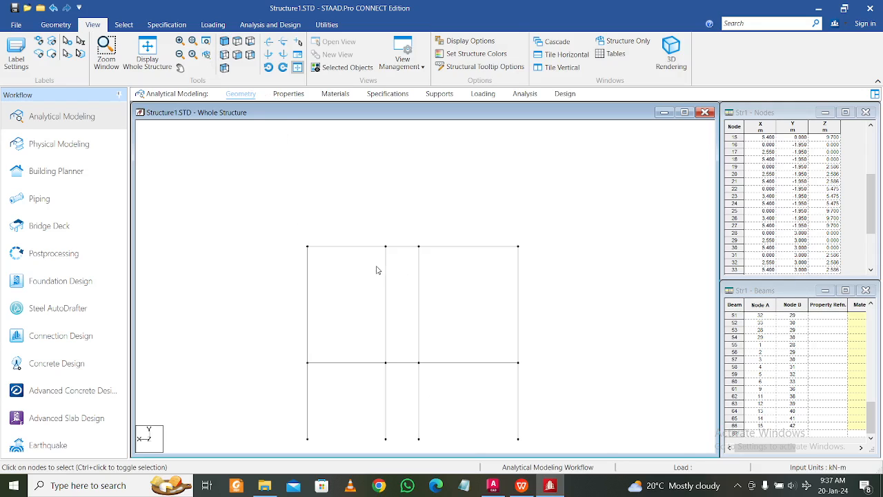
pyautogui.press('x')
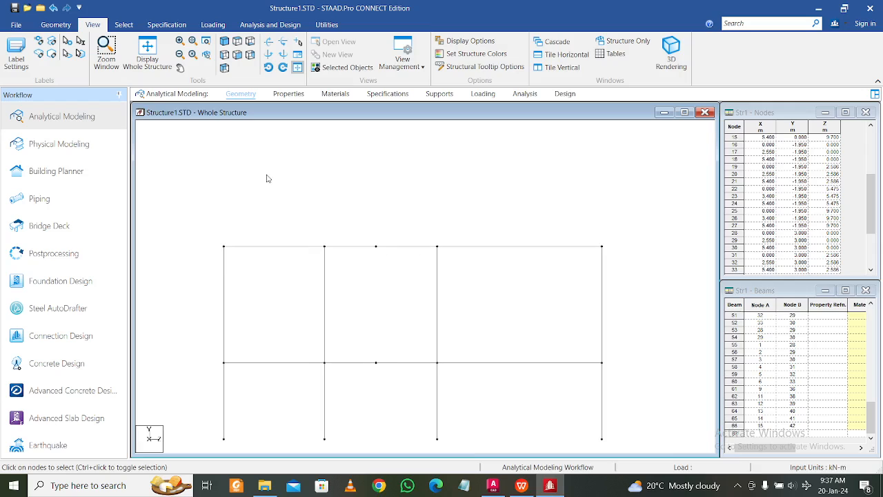
pyautogui.press('y')
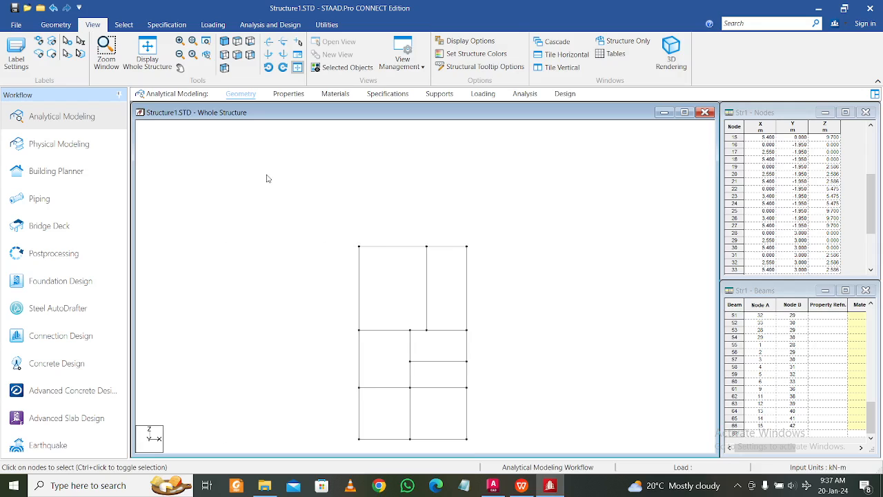
pyautogui.click(225, 41)
pyautogui.moveTo(374, 255); pyautogui.dragTo(364, 214, button='middle')
# Define a rectangular concrete section with YD 0.3 m and ZD 0.3 m and add it to the member properties
pyautogui.click(288, 93)
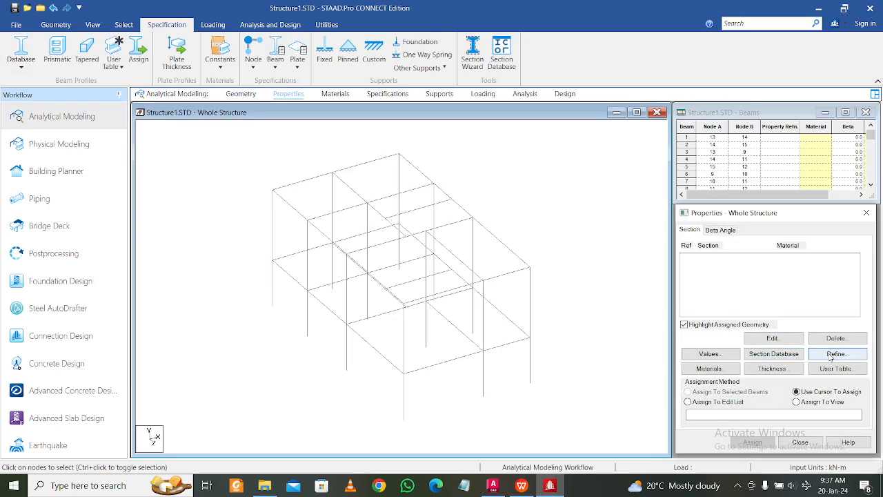
pyautogui.click(828, 354)
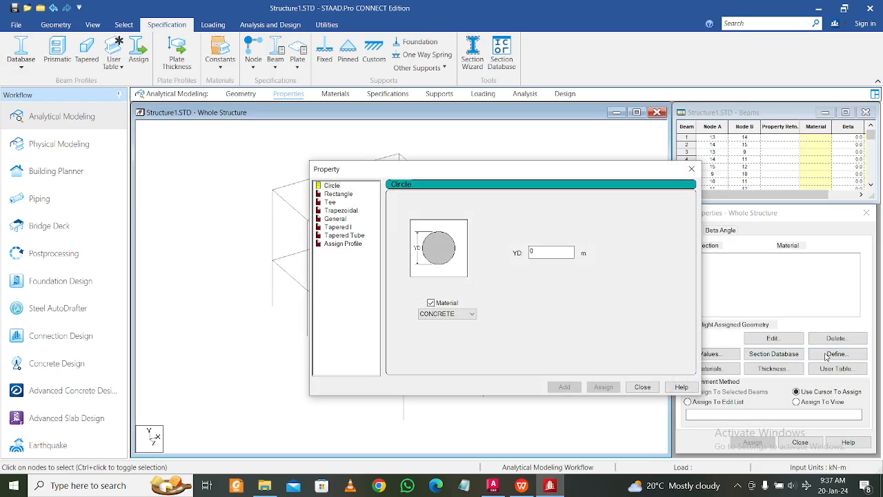
pyautogui.click(338, 194)
pyautogui.click(553, 243)
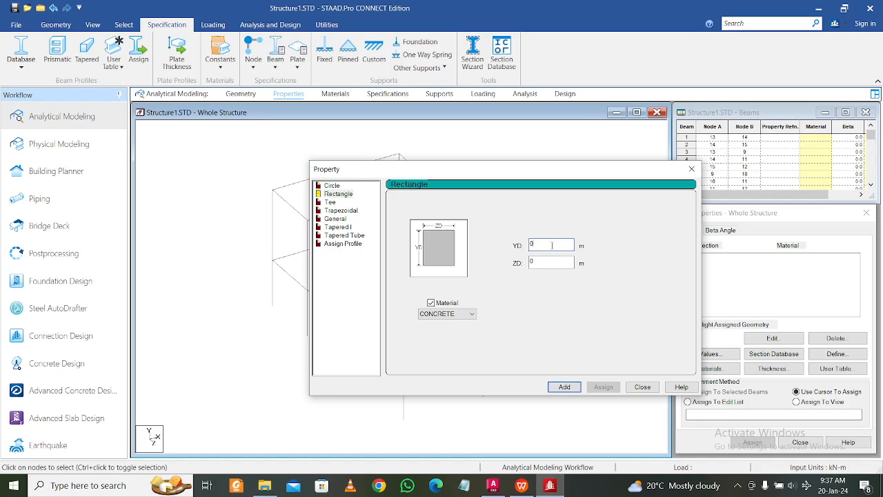
pyautogui.write('.3')
pyautogui.click(564, 387)
# Add a second rectangular concrete section with YD 0.35 m and ZD 0.25 m
pyautogui.click(544, 242)
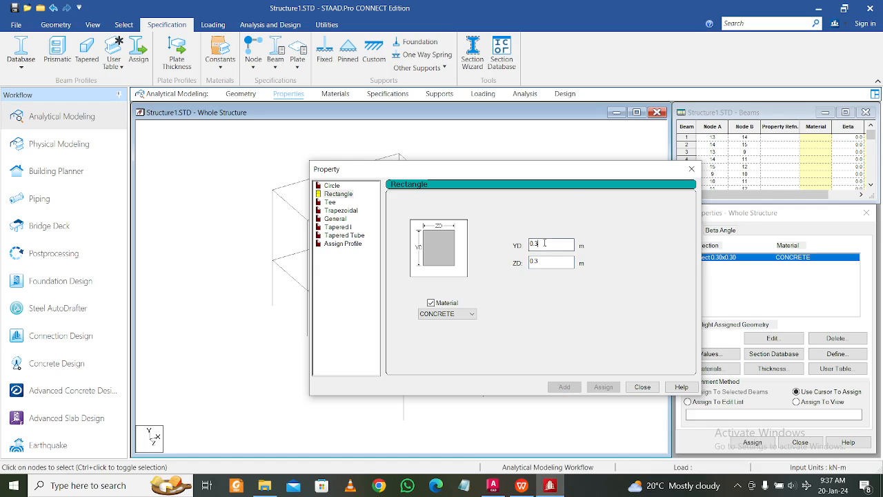
pyautogui.moveTo(567, 173); pyautogui.dragTo(446, 188)
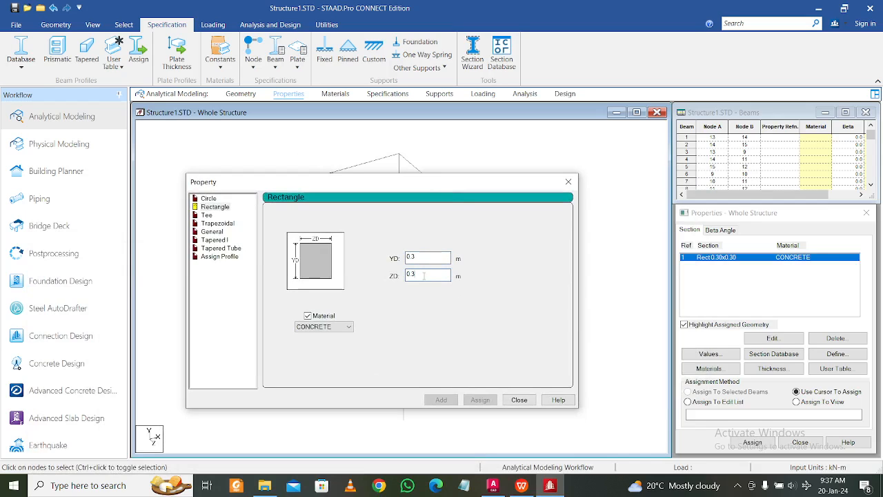
pyautogui.press('BackSpace')
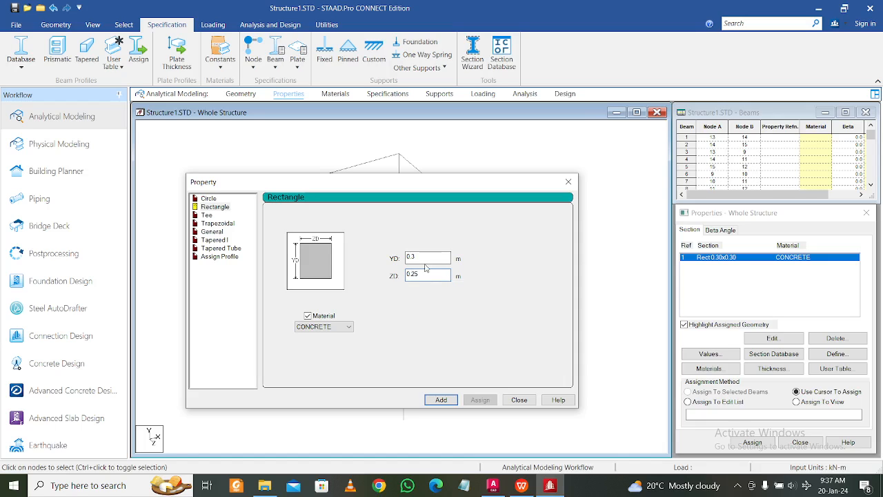
pyautogui.click(427, 258)
pyautogui.write('5')
pyautogui.click(447, 405)
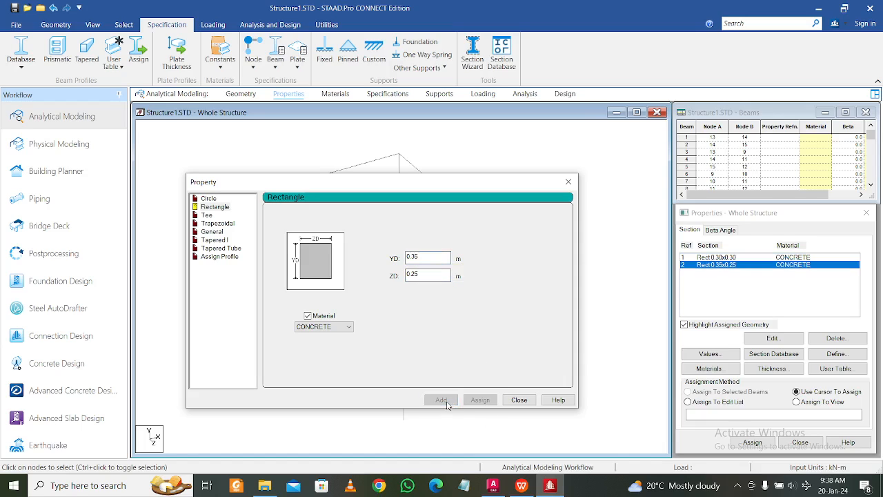
# Switch to the AutoCAD ground floor drawing, read the beam size in the roof beam schedule, and return to STAAD.Pro
pyautogui.click(493, 489)
pyautogui.scroll(-6, 449, 322)
pyautogui.moveTo(271, 293); pyautogui.dragTo(404, 303, button='middle')
pyautogui.moveTo(331, 301); pyautogui.dragTo(617, 311, button='middle')
pyautogui.moveTo(329, 300); pyautogui.dragTo(627, 300, button='middle')
pyautogui.moveTo(489, 300); pyautogui.dragTo(130, 298, button='middle')
pyautogui.moveTo(579, 276); pyautogui.dragTo(261, 278, button='middle')
pyautogui.scroll(10, 336, 213)
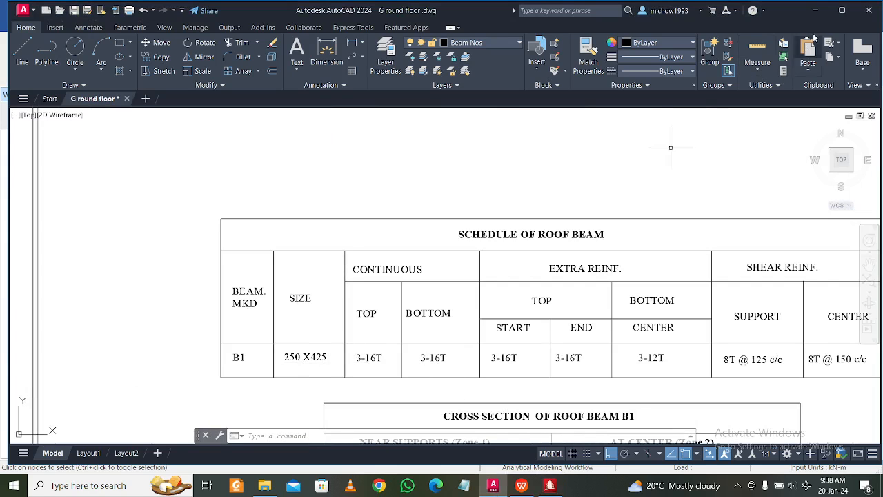
pyautogui.click(816, 11)
# Add a third rectangular concrete section with YD 0.425 m and ZD 0.25 m, and finish defining sections
pyautogui.click(433, 259)
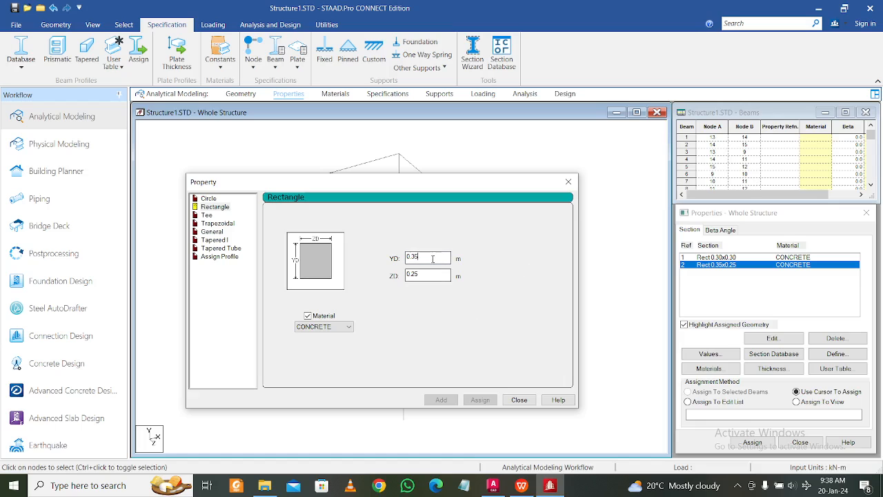
pyautogui.press('BackSpace')
pyautogui.press('BackSpace')
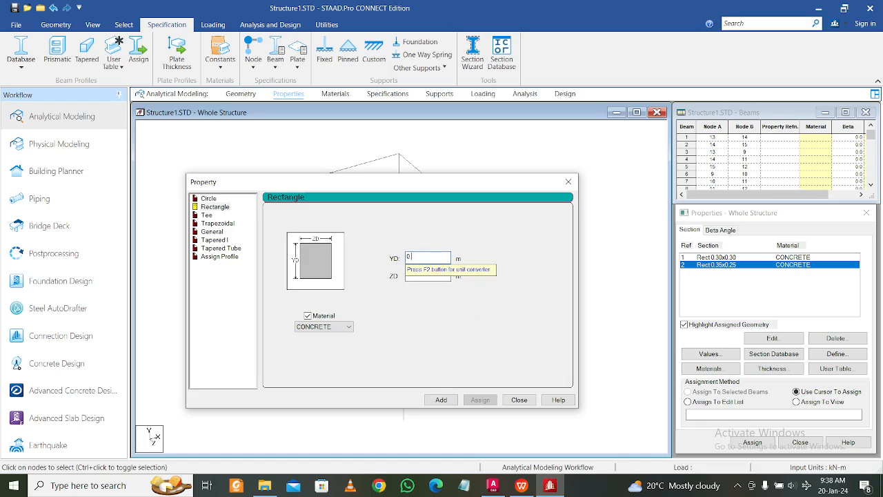
pyautogui.write('425')
pyautogui.click(440, 399)
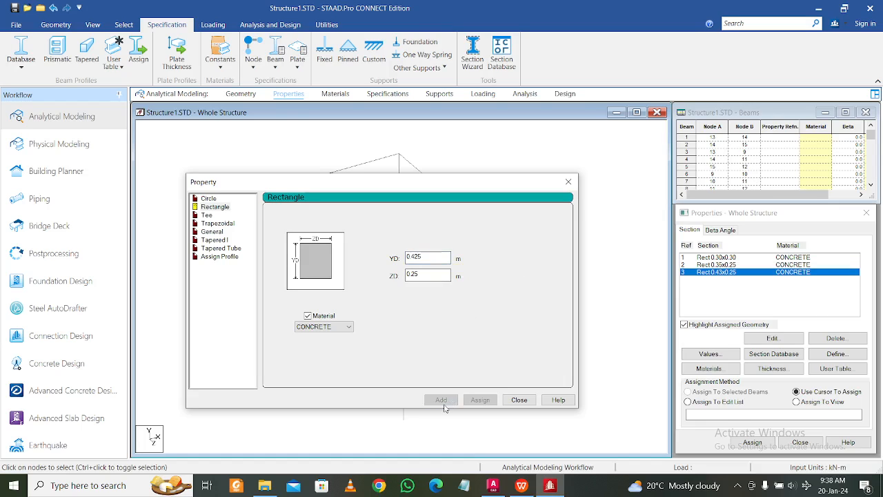
pyautogui.click(520, 401)
# Assign the Rect 0.30x0.30 section to all columns by selecting every member parallel to the Y axis
pyautogui.click(718, 257)
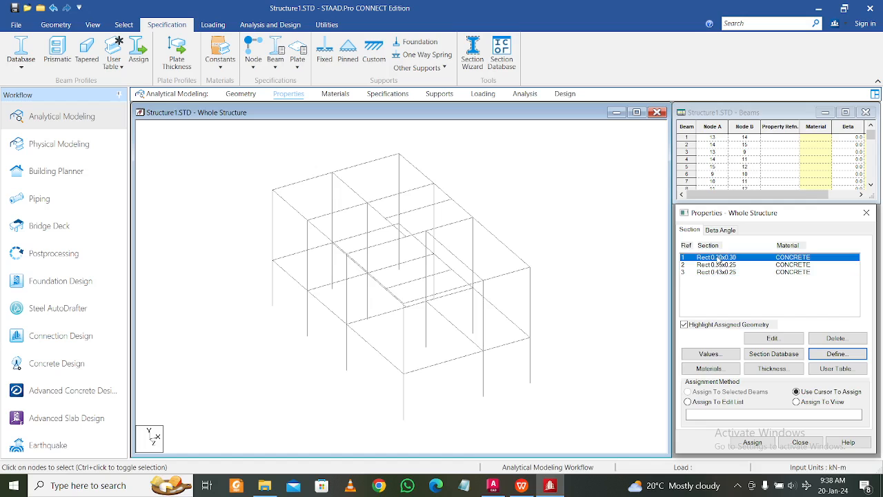
pyautogui.click(124, 24)
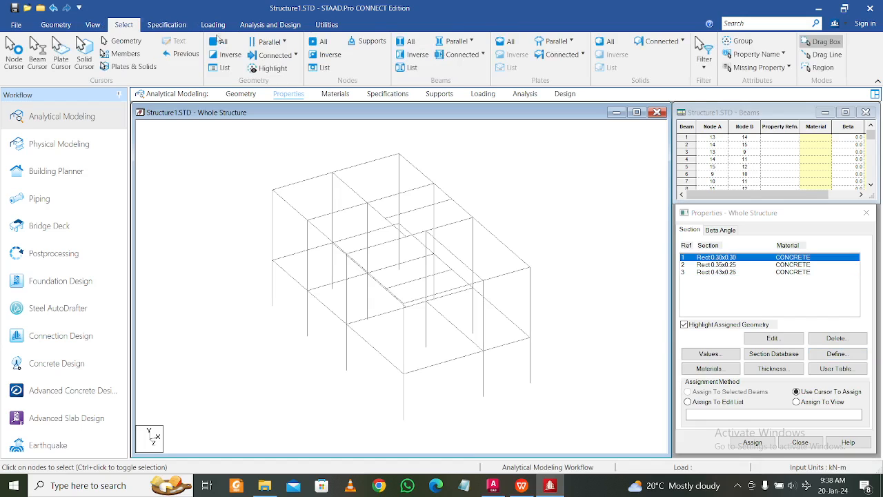
pyautogui.click(457, 40)
pyautogui.click(455, 67)
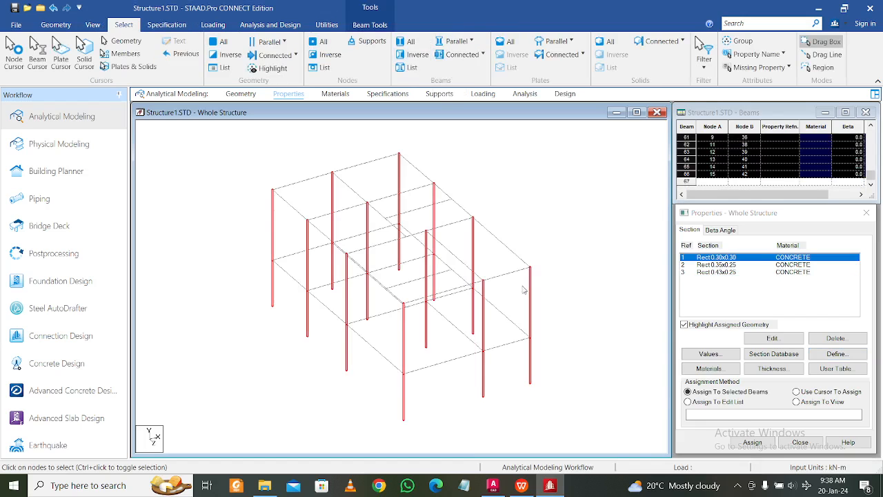
pyautogui.click(749, 441)
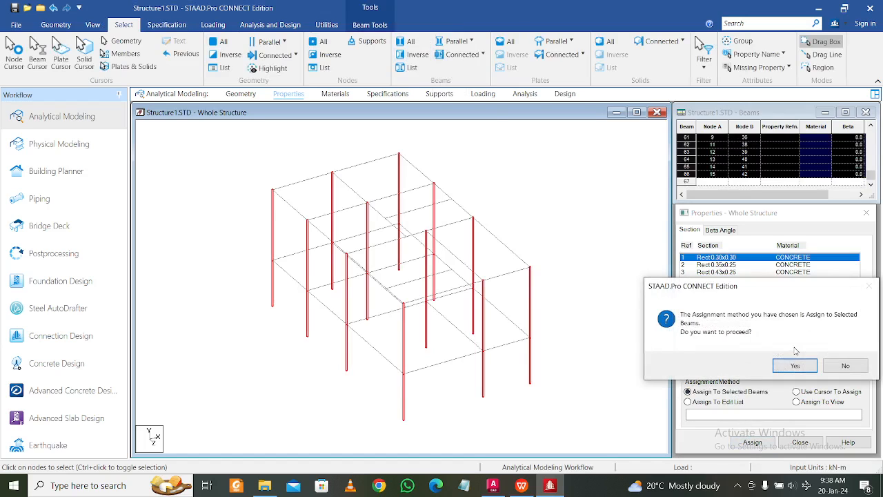
pyautogui.click(793, 366)
# Assign the Rect 0.35x0.25 section to all beams of the lower level, selecting them in elevation
pyautogui.click(737, 266)
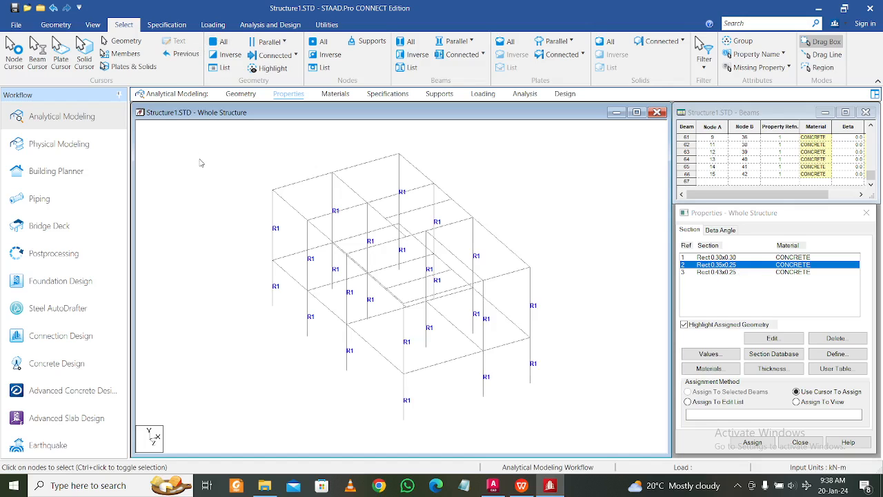
pyautogui.press('F5')
pyautogui.moveTo(222, 296); pyautogui.dragTo(583, 331)
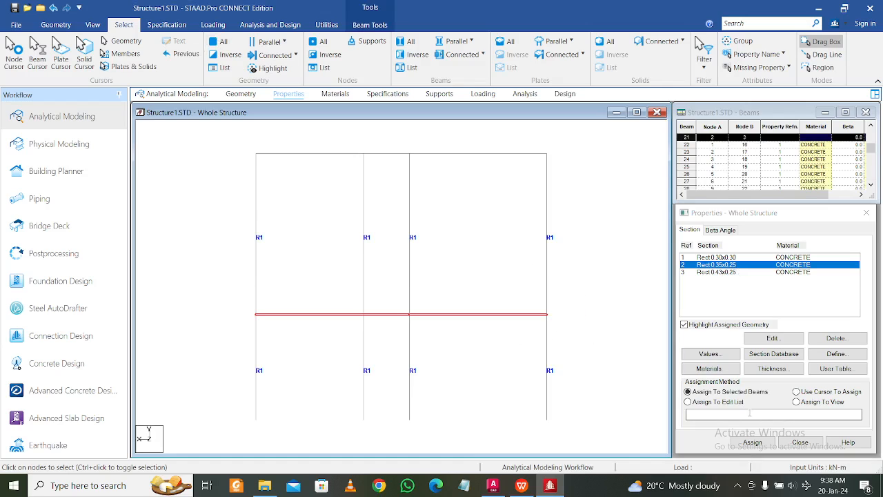
pyautogui.click(754, 443)
pyautogui.click(794, 367)
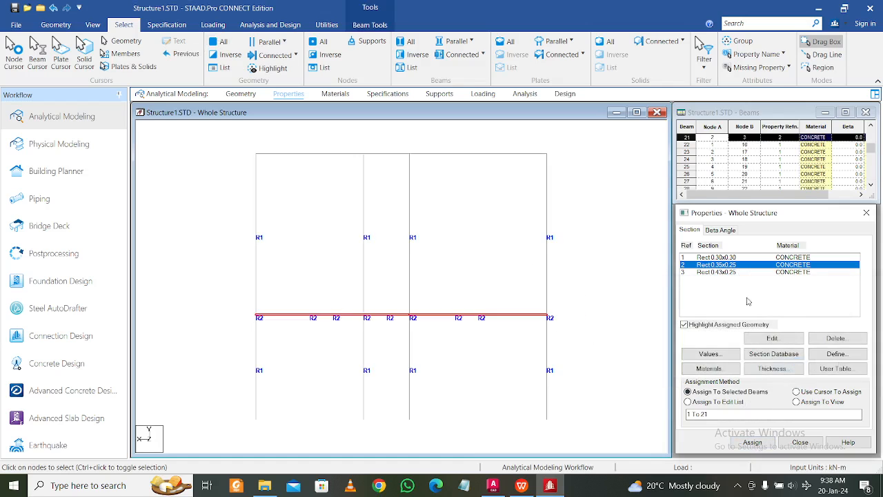
# Assign the Rect 0.43x0.25 section to all roof-level beams
pyautogui.click(737, 272)
pyautogui.moveTo(416, 166); pyautogui.dragTo(609, 172)
pyautogui.click(752, 442)
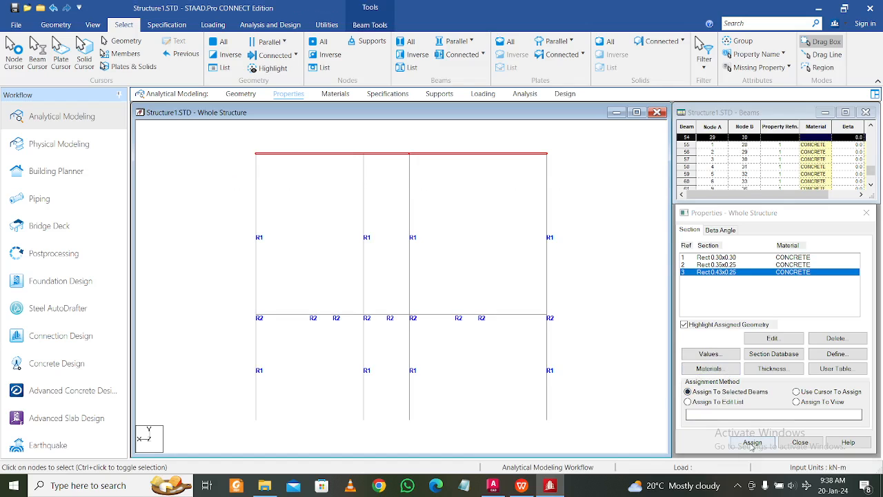
pyautogui.click(793, 366)
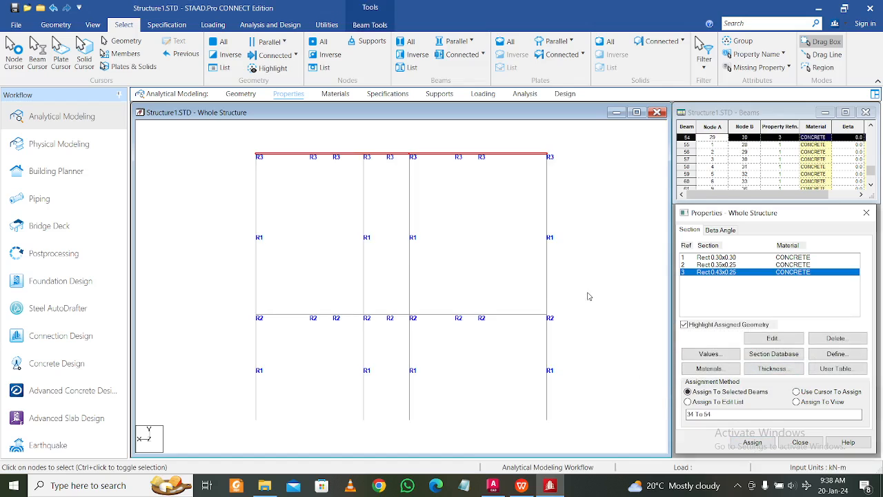
# Measure the node-to-node distance along an upper-storey corner column in the isometric view, and remove the distance label
pyautogui.click(93, 26)
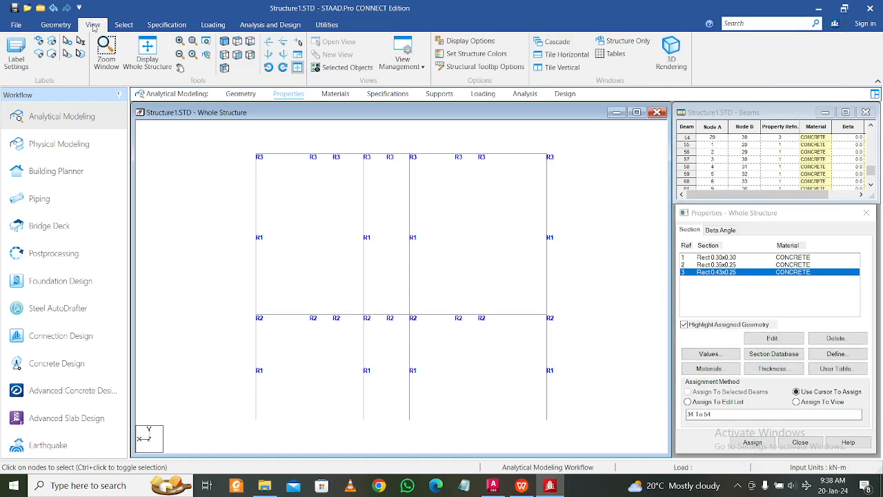
pyautogui.click(224, 41)
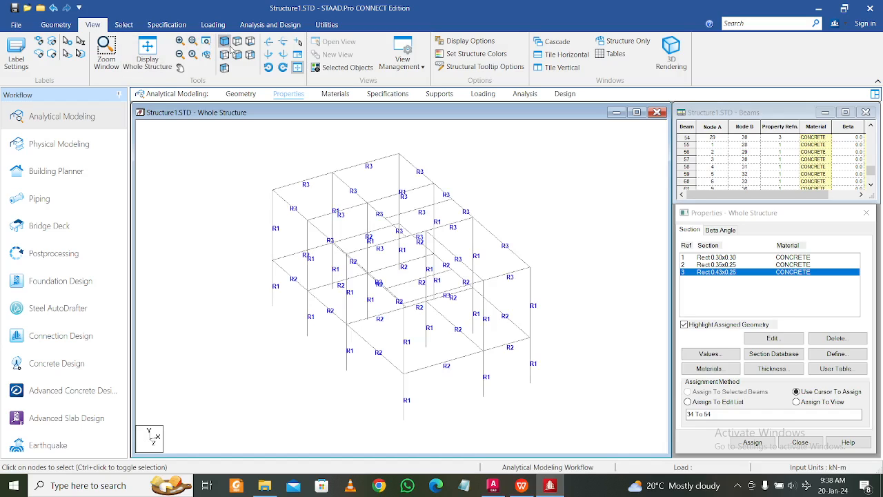
pyautogui.click(326, 24)
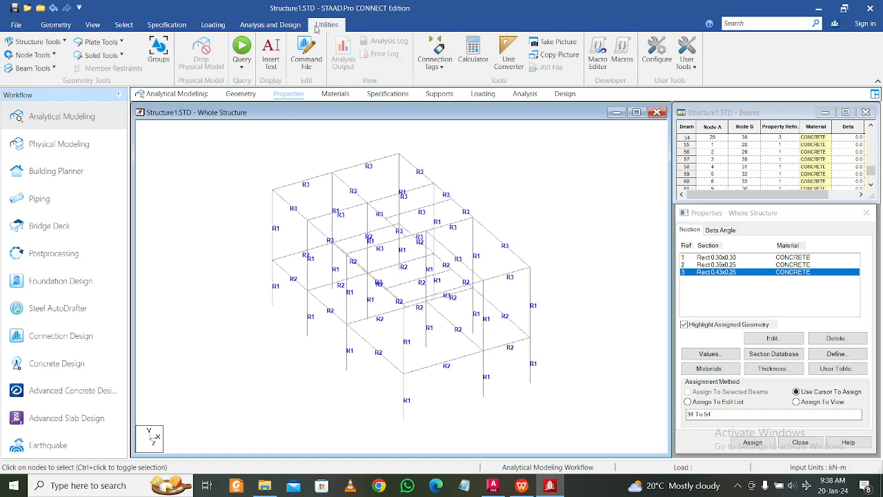
pyautogui.click(38, 55)
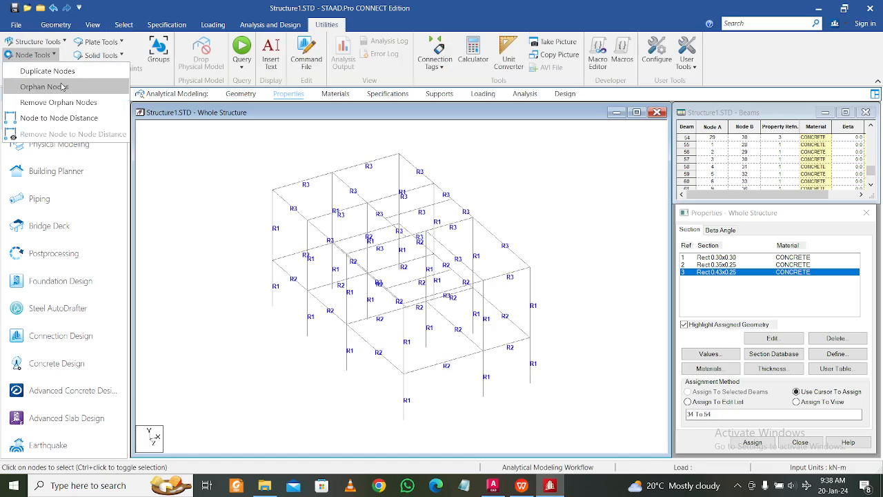
pyautogui.click(65, 118)
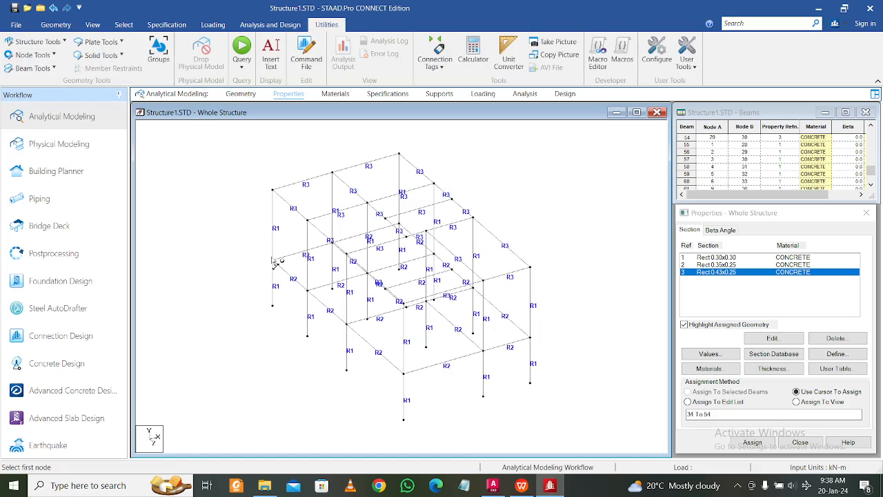
pyautogui.click(274, 191)
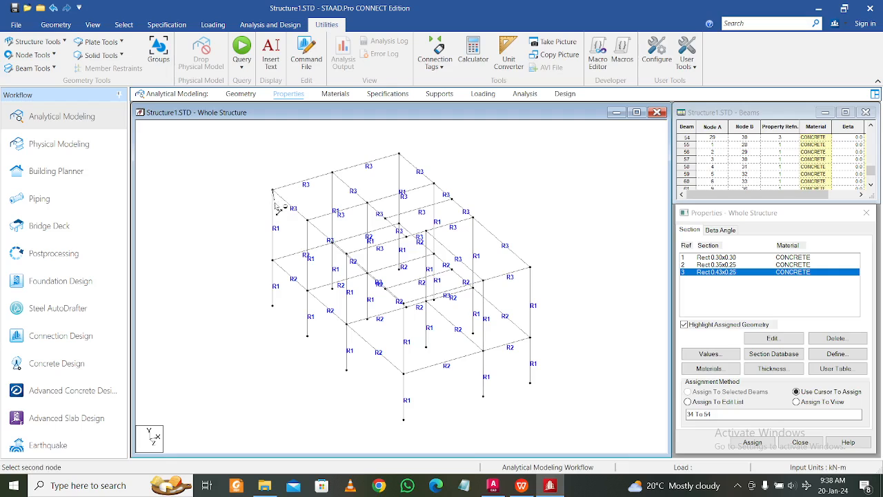
pyautogui.click(274, 260)
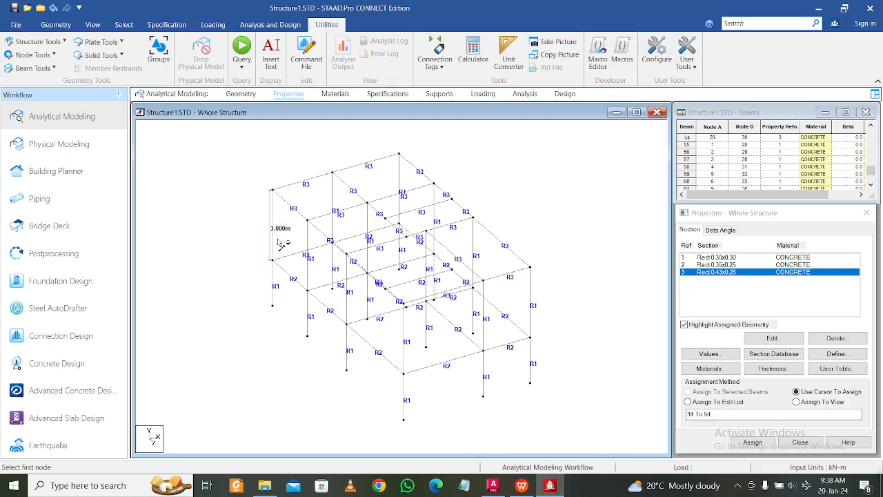
pyautogui.click(32, 56)
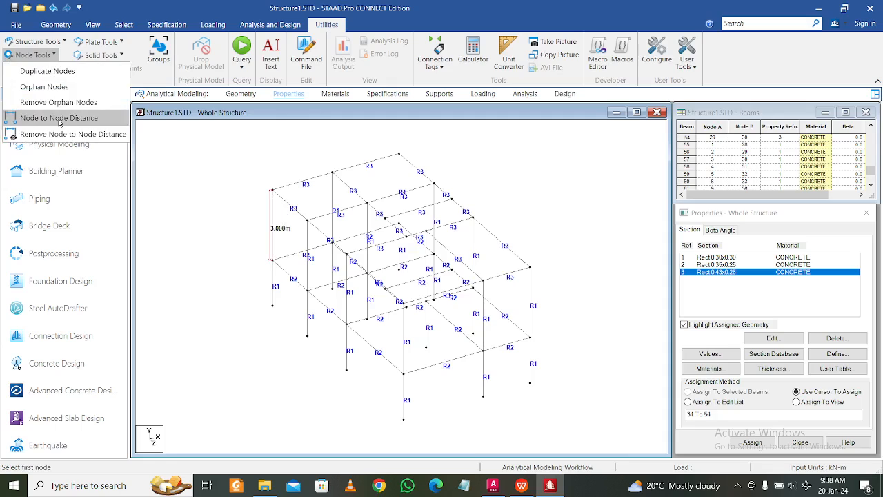
pyautogui.click(55, 132)
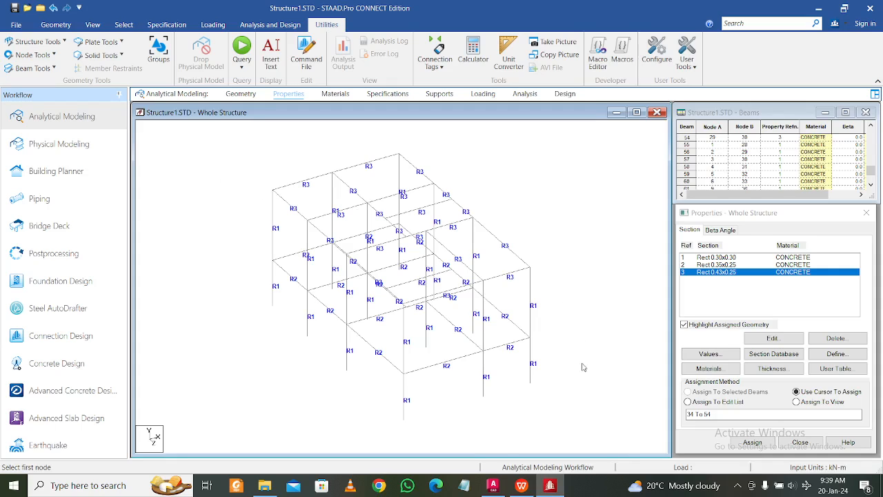
# Create a new view containing only the upper-storey columns and roof beams, and show it isometrically
pyautogui.click(484, 377)
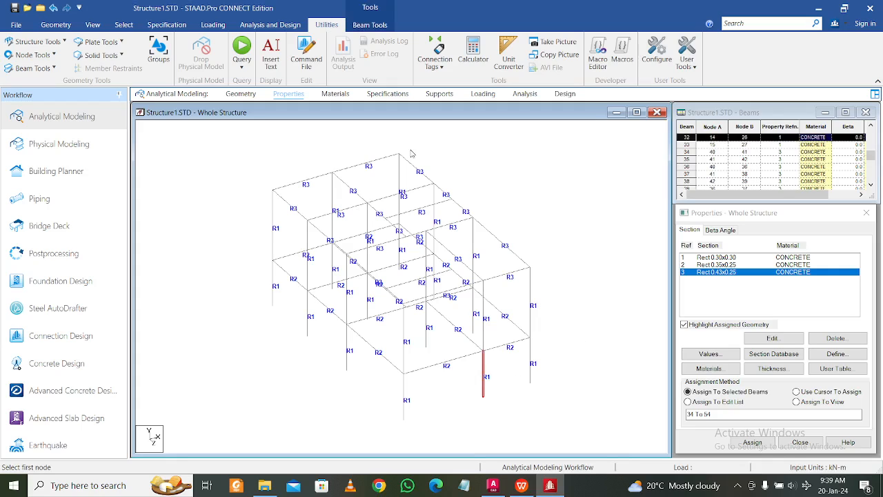
pyautogui.click(202, 130)
pyautogui.press('b')
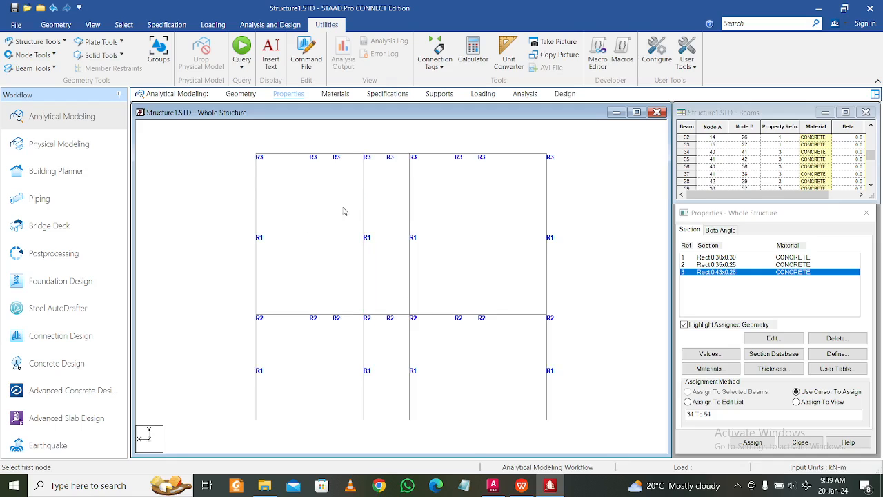
pyautogui.moveTo(344, 211); pyautogui.dragTo(301, 229, button='middle')
pyautogui.moveTo(183, 150); pyautogui.dragTo(534, 274)
pyautogui.rightClick(535, 273)
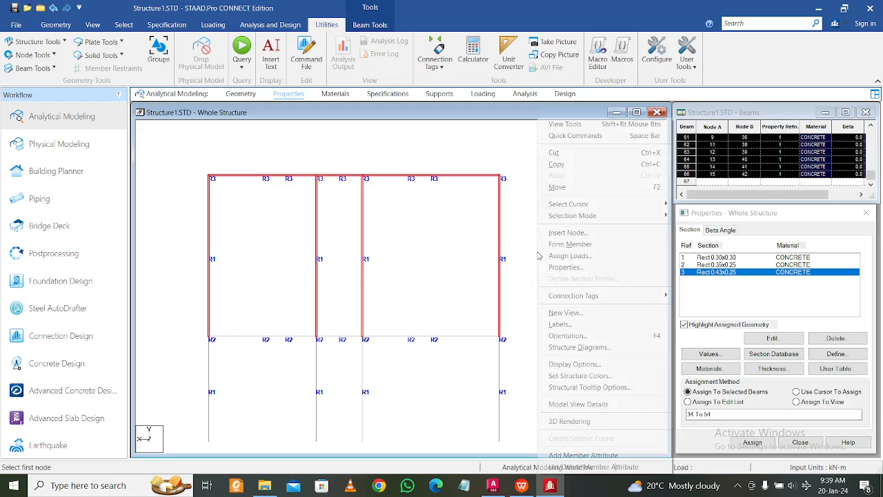
pyautogui.click(578, 313)
pyautogui.click(584, 269)
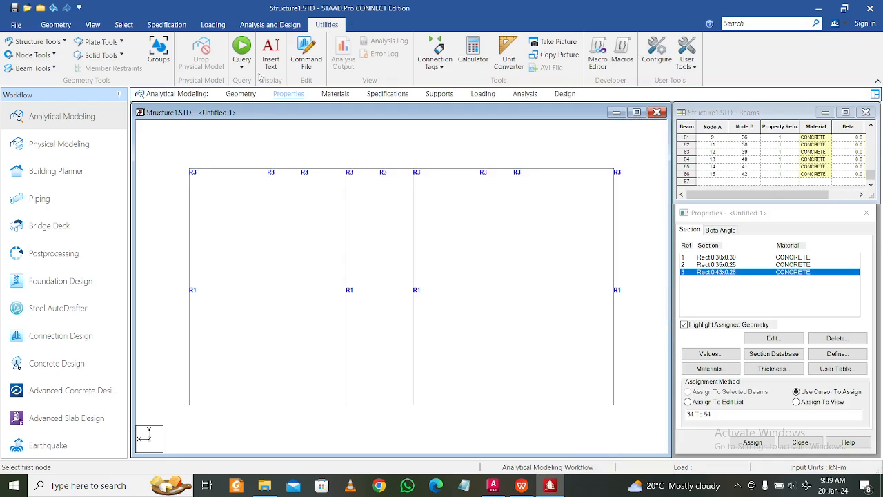
pyautogui.click(93, 25)
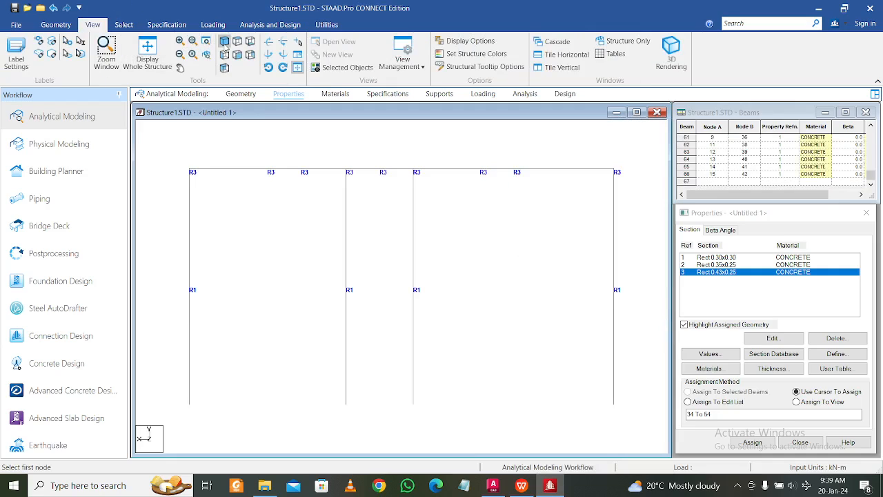
pyautogui.click(237, 55)
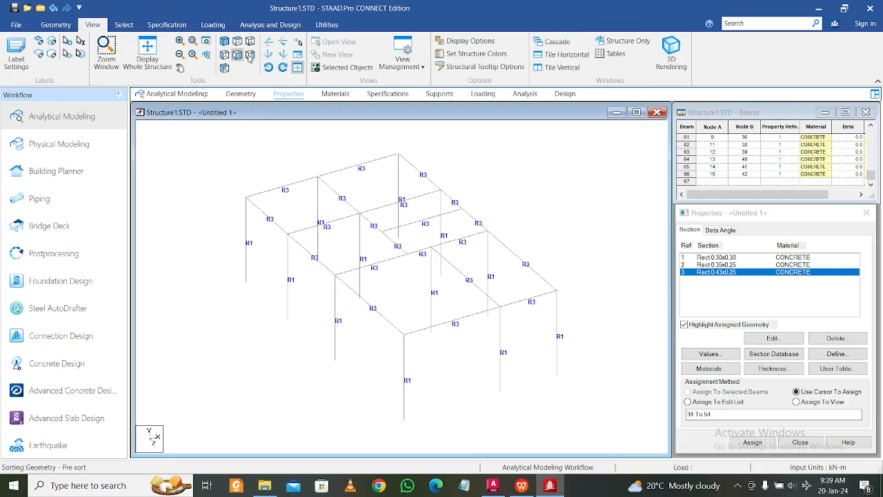
pyautogui.click(500, 335)
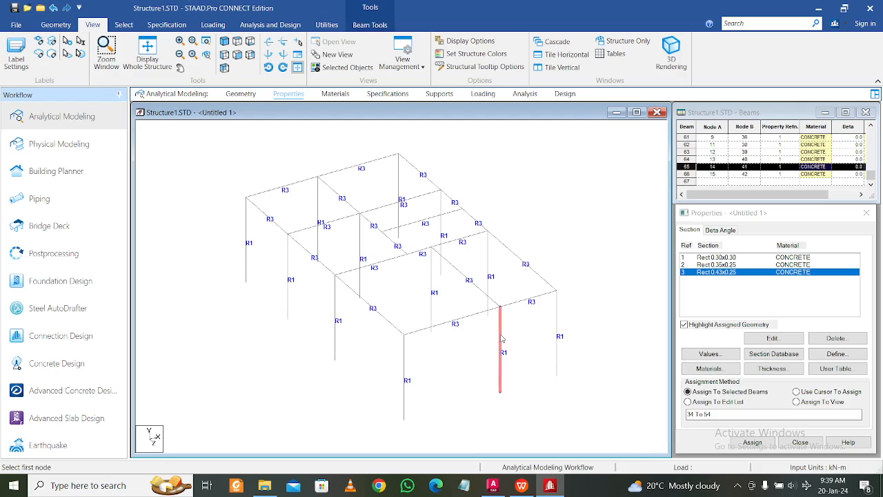
pyautogui.click(510, 329)
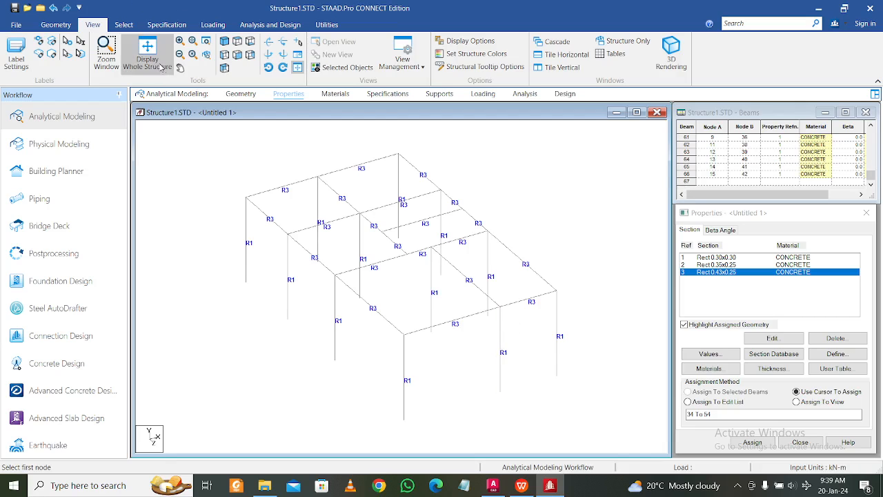
pyautogui.click(123, 25)
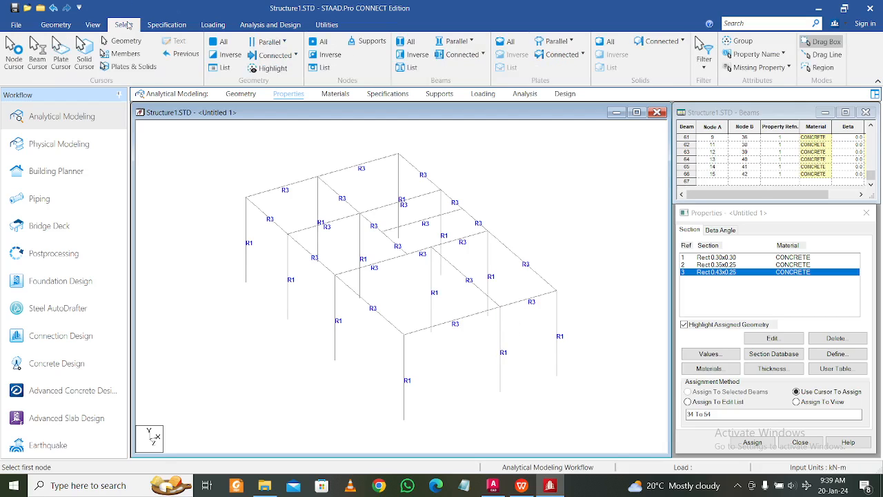
pyautogui.click(14, 48)
pyautogui.click(432, 248)
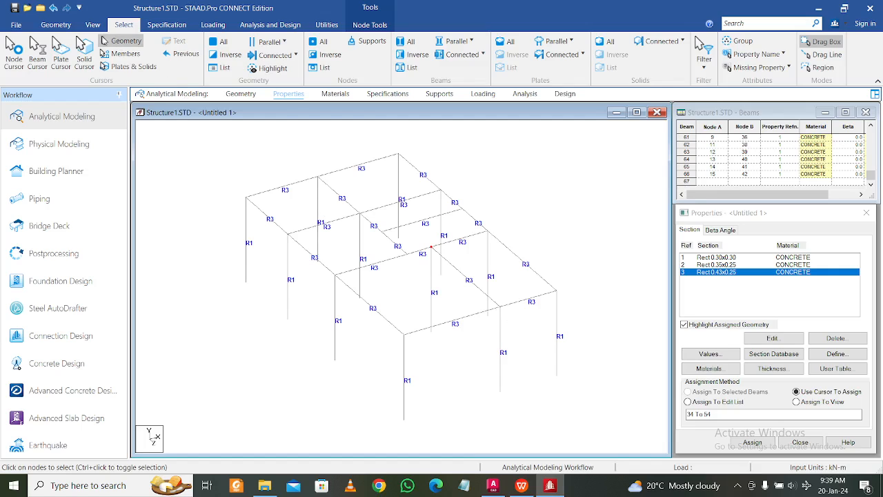
# Copy the four roof beams of the rear corner bay 2.4 m up in the Y direction with Translational Repeat, linking the steps with columns
pyautogui.click(470, 235)
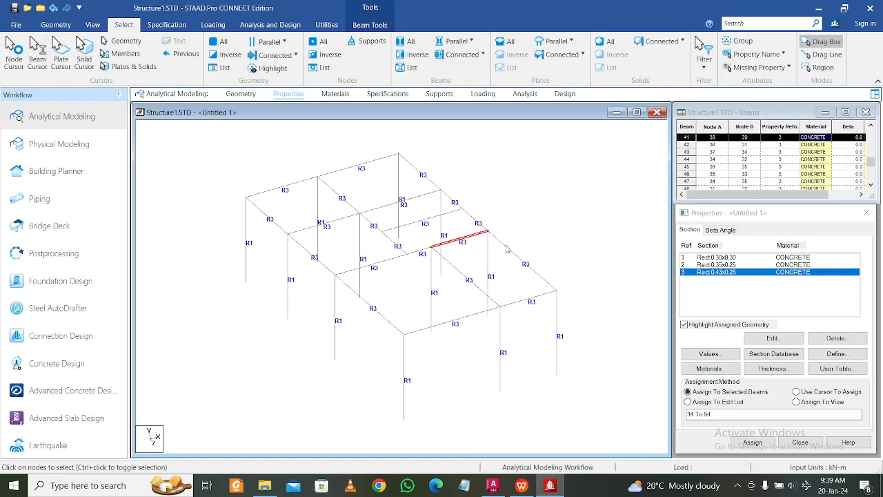
pyautogui.keyDown('ctrl'); pyautogui.click(506, 247); pyautogui.keyUp('ctrl')
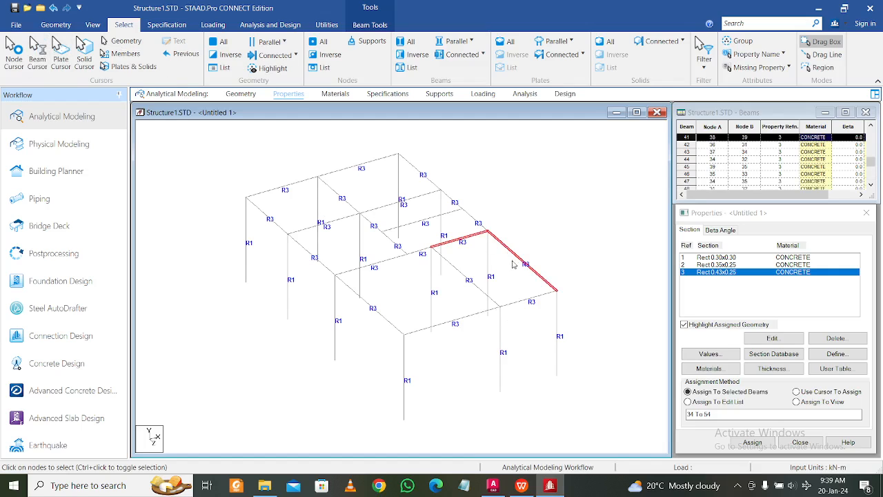
pyautogui.keyDown('ctrl'); pyautogui.click(470, 280); pyautogui.keyUp('ctrl')
pyautogui.keyDown('ctrl'); pyautogui.click(532, 298); pyautogui.keyUp('ctrl')
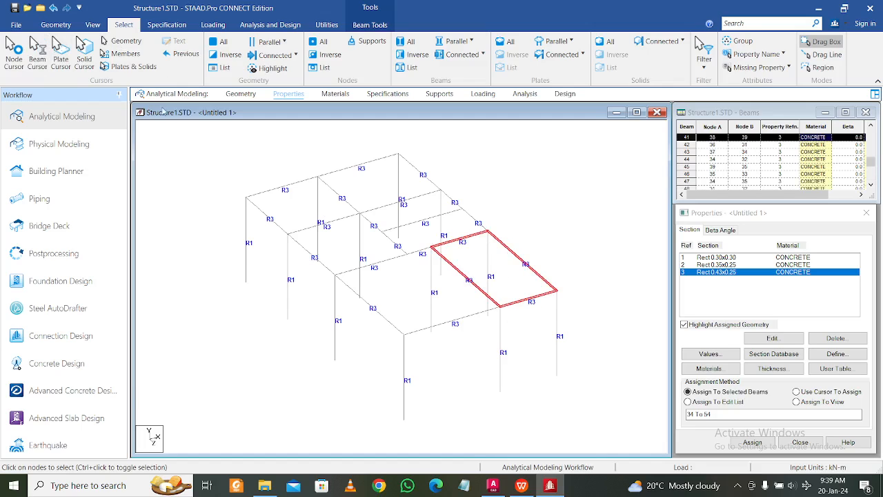
pyautogui.click(61, 25)
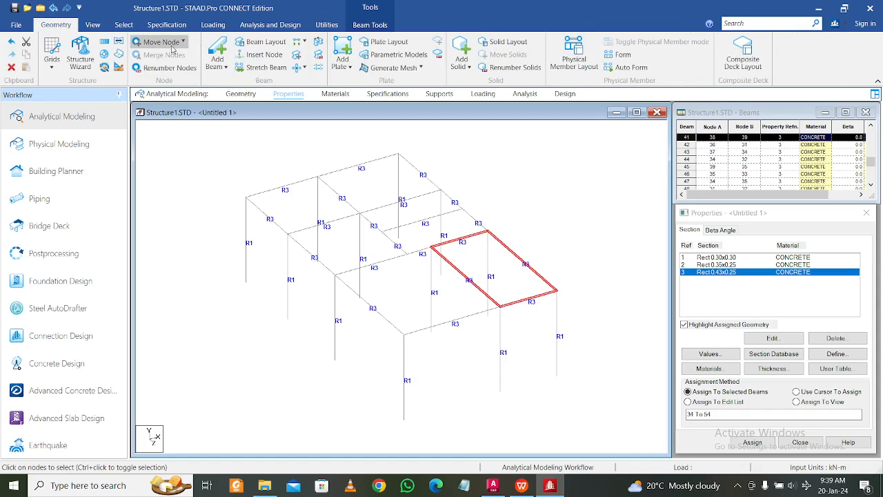
pyautogui.click(104, 42)
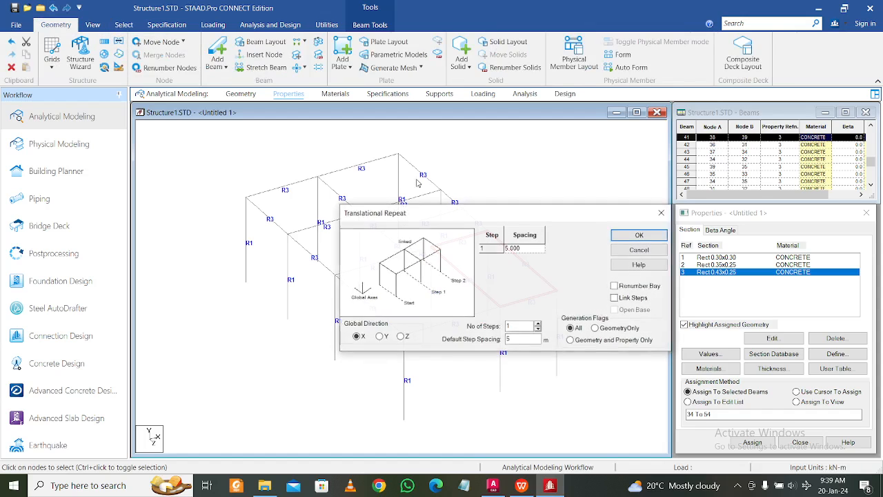
pyautogui.click(380, 336)
pyautogui.doubleClick(517, 339)
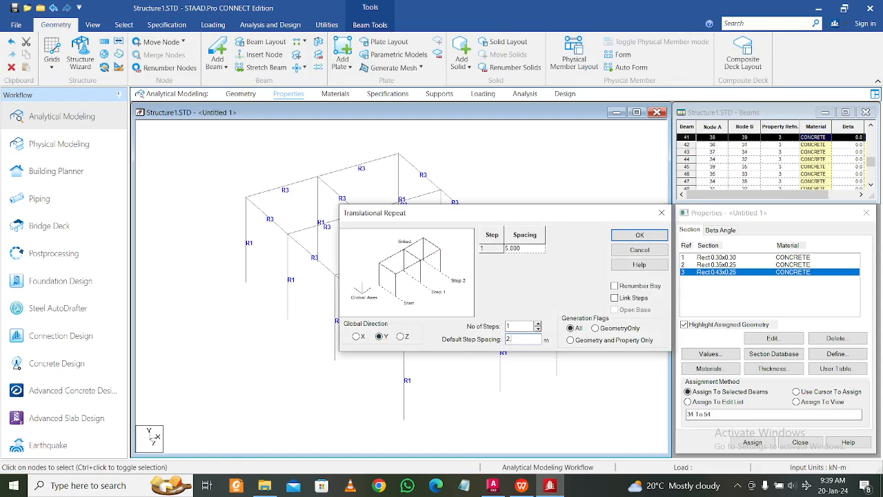
pyautogui.moveTo(613, 211); pyautogui.dragTo(480, 215)
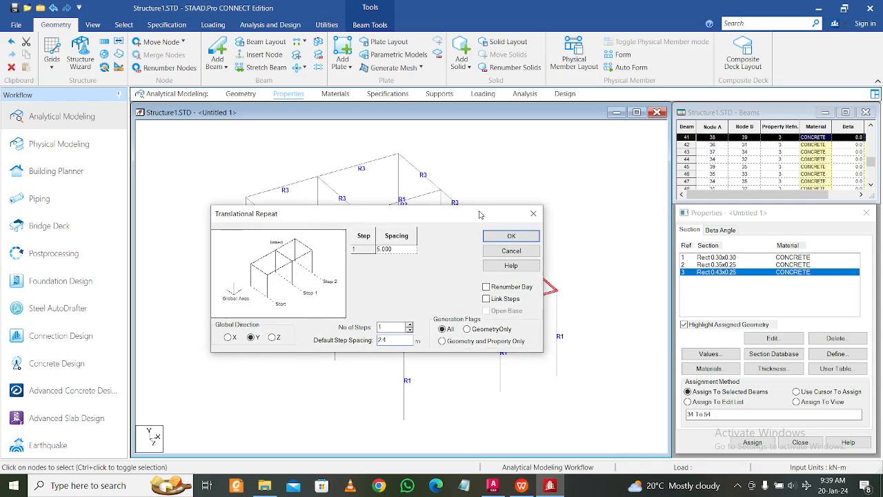
pyautogui.click(391, 252)
pyautogui.click(512, 236)
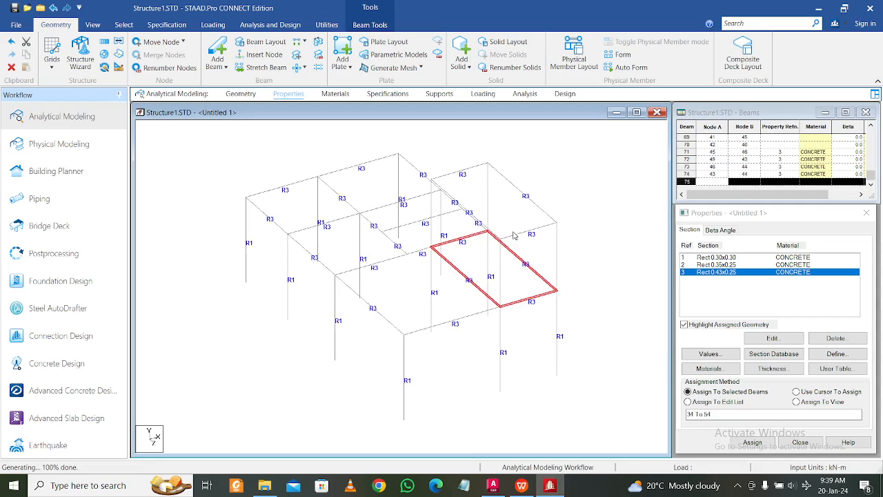
pyautogui.click(624, 239)
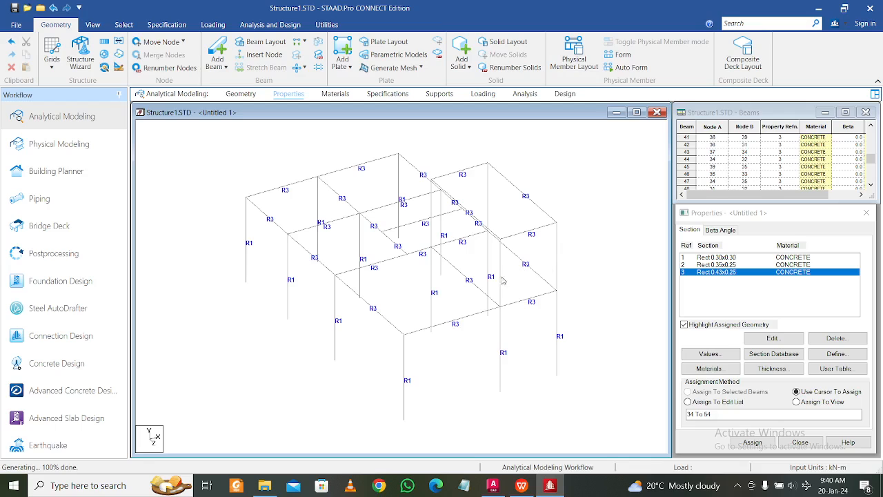
pyautogui.click(466, 237)
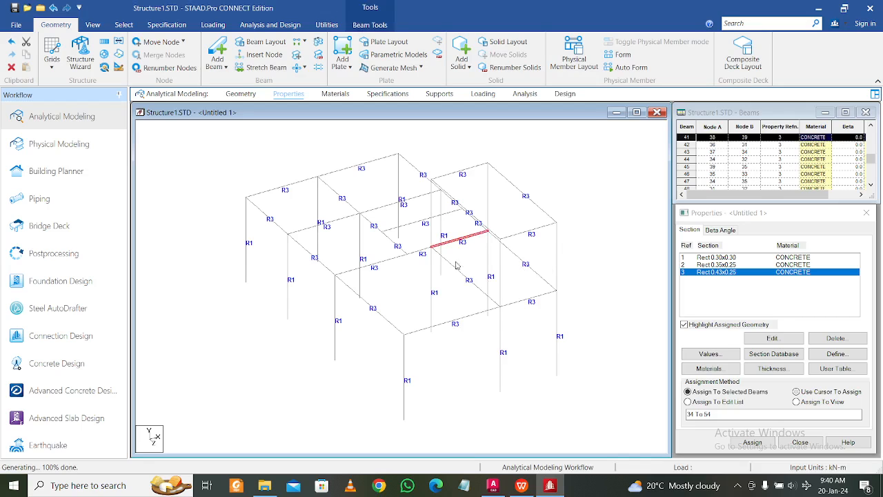
pyautogui.click(455, 276)
pyautogui.click(463, 275)
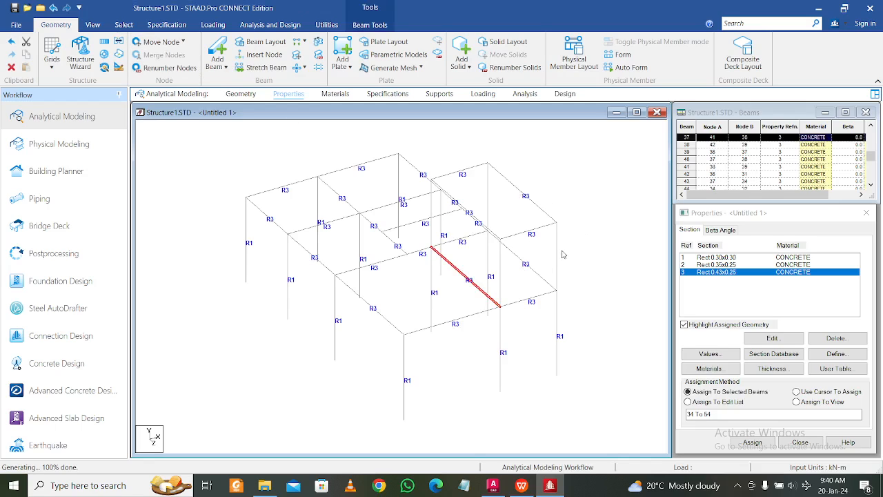
pyautogui.click(93, 25)
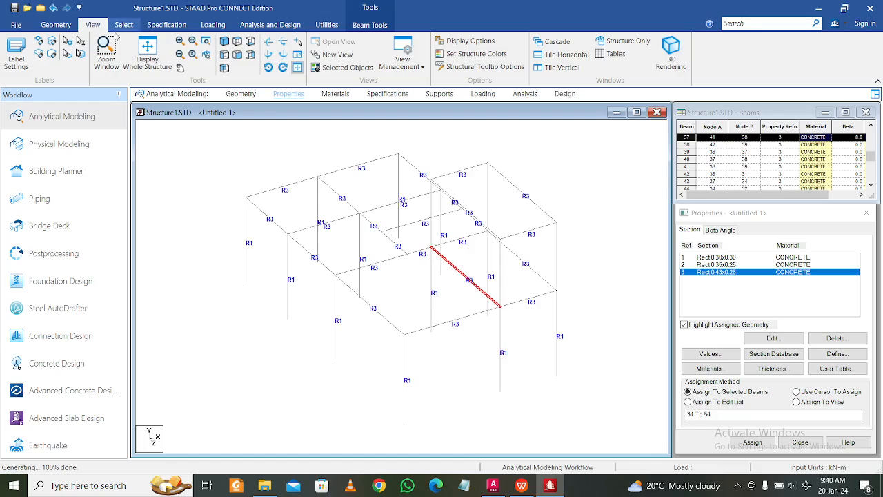
pyautogui.click(224, 42)
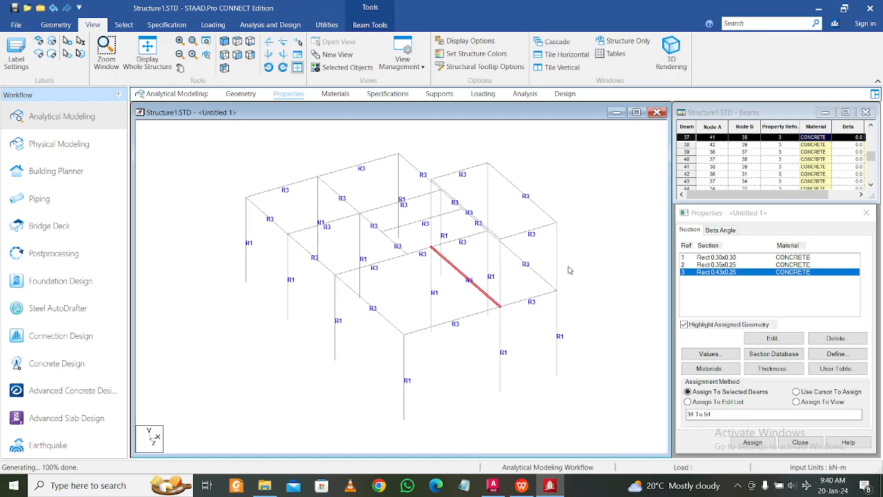
pyautogui.click(541, 236)
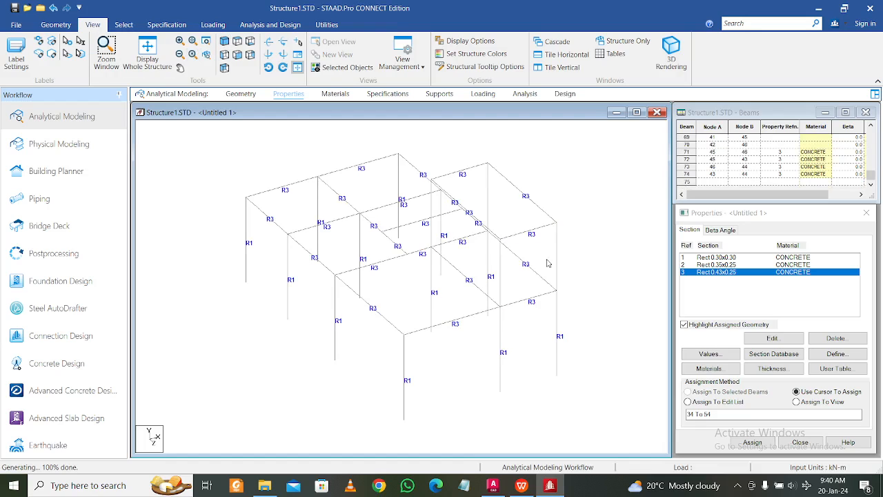
pyautogui.click(555, 264)
pyautogui.click(256, 130)
# Assign the Rect 0.30x0.30 section to all members parallel to Y, and display the whole structure
pyautogui.click(723, 258)
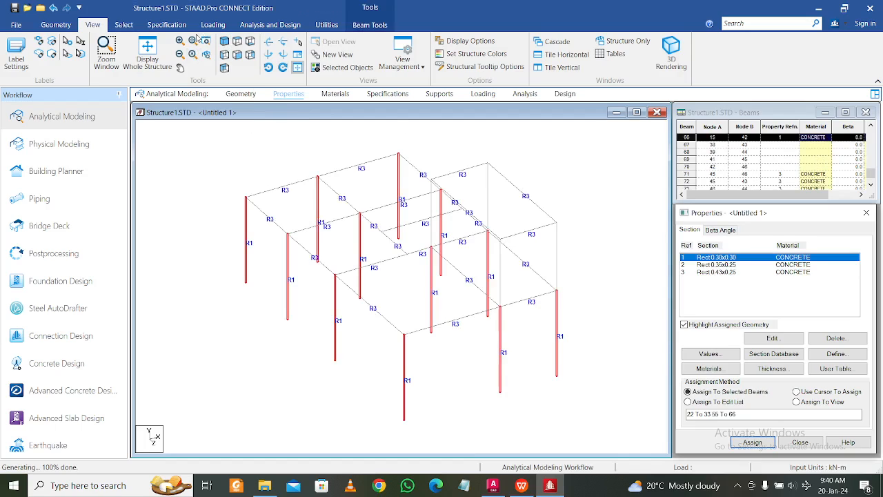
pyautogui.click(123, 24)
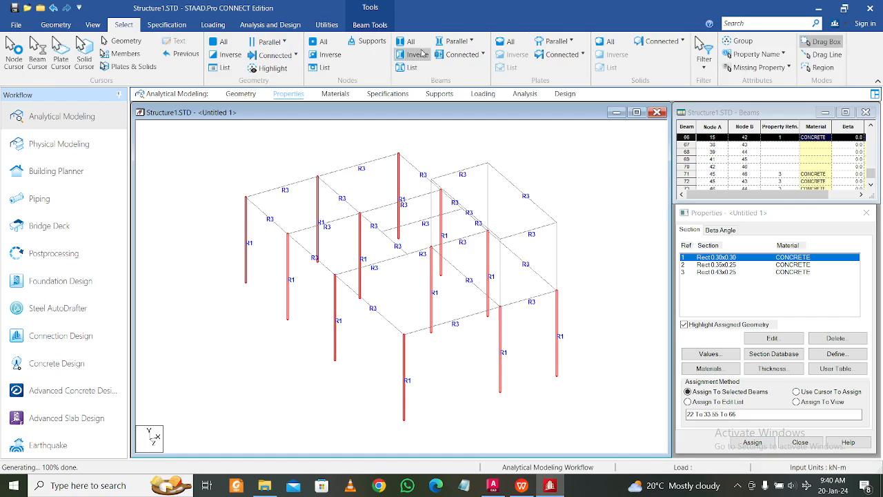
pyautogui.click(456, 42)
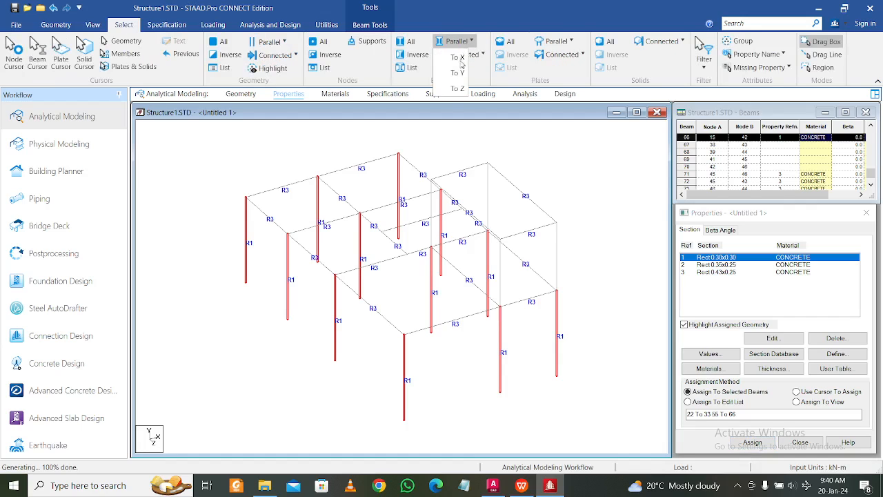
pyautogui.click(752, 441)
pyautogui.click(792, 366)
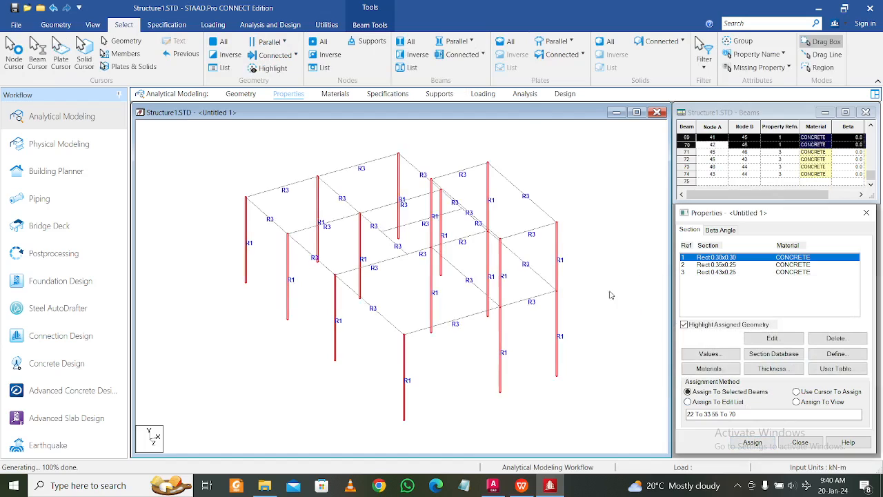
pyautogui.click(610, 296)
pyautogui.click(93, 24)
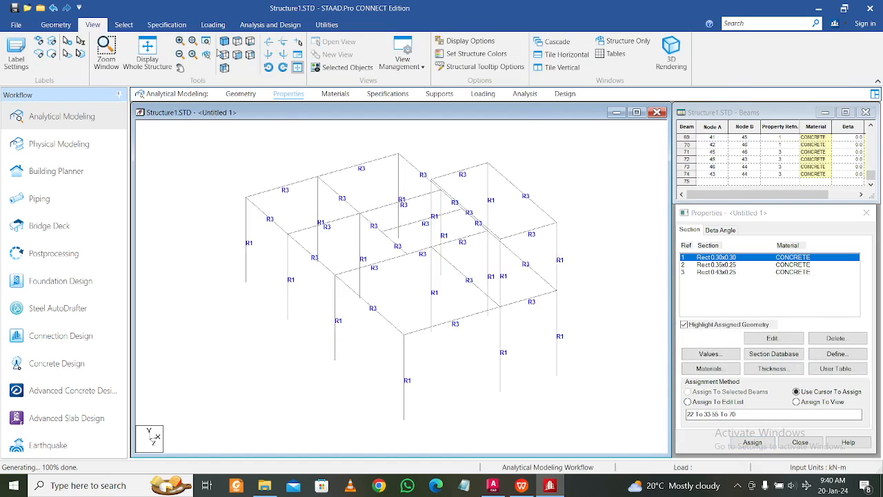
pyautogui.click(146, 59)
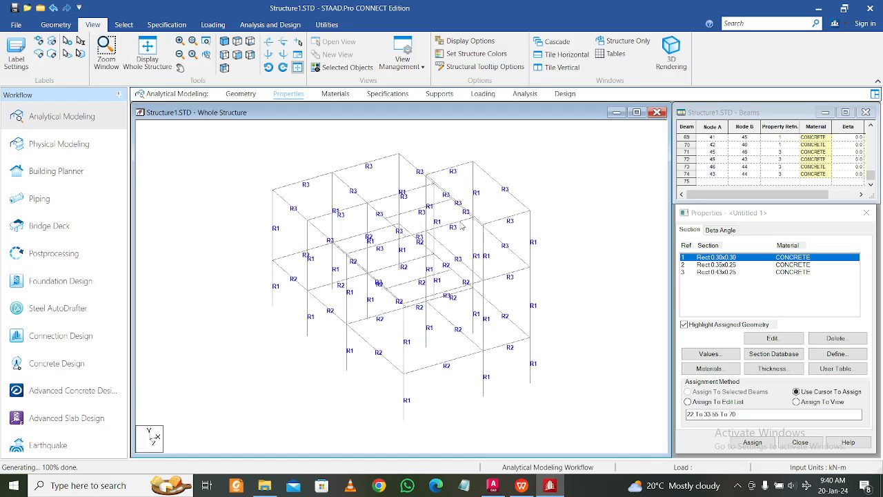
# Check the whole structure for members with a missing property, and review the assigned sections and materials
pyautogui.click(326, 25)
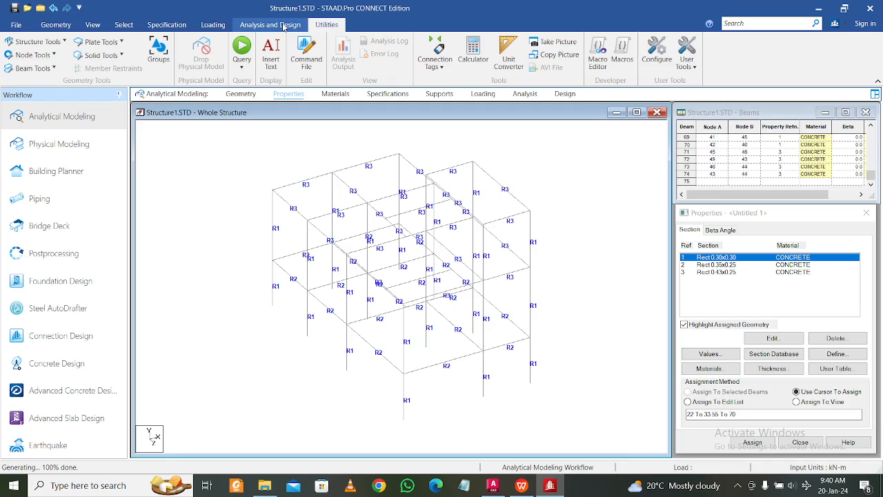
pyautogui.click(276, 24)
pyautogui.click(133, 26)
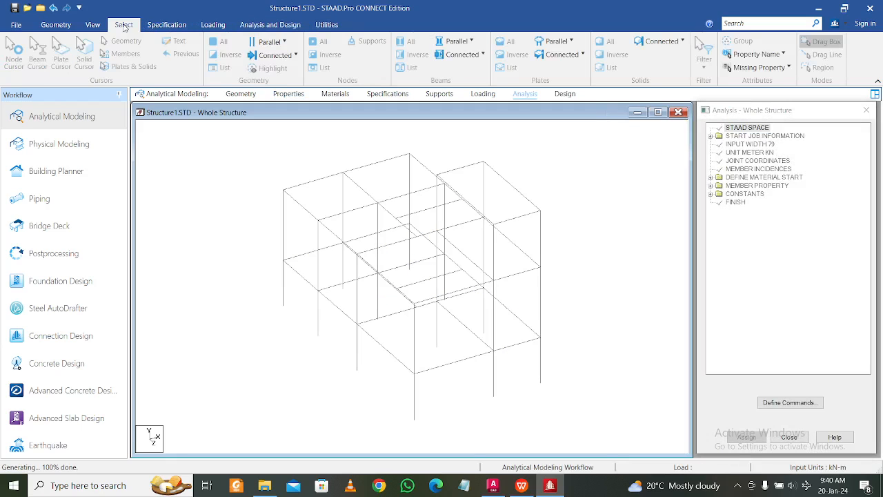
pyautogui.click(755, 55)
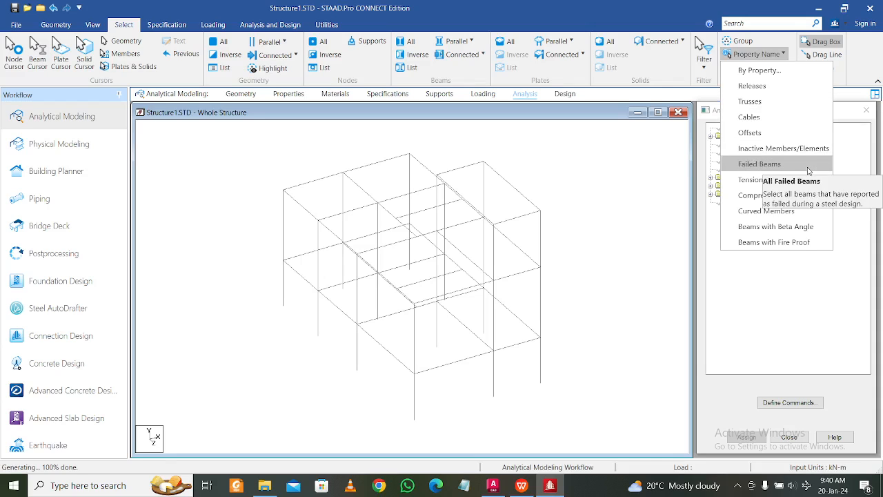
pyautogui.click(760, 54)
pyautogui.click(772, 67)
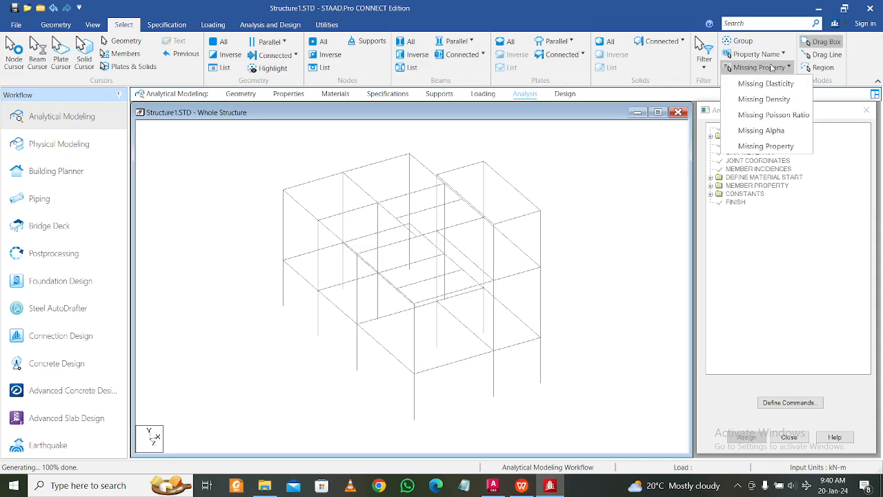
pyautogui.click(780, 146)
pyautogui.click(494, 267)
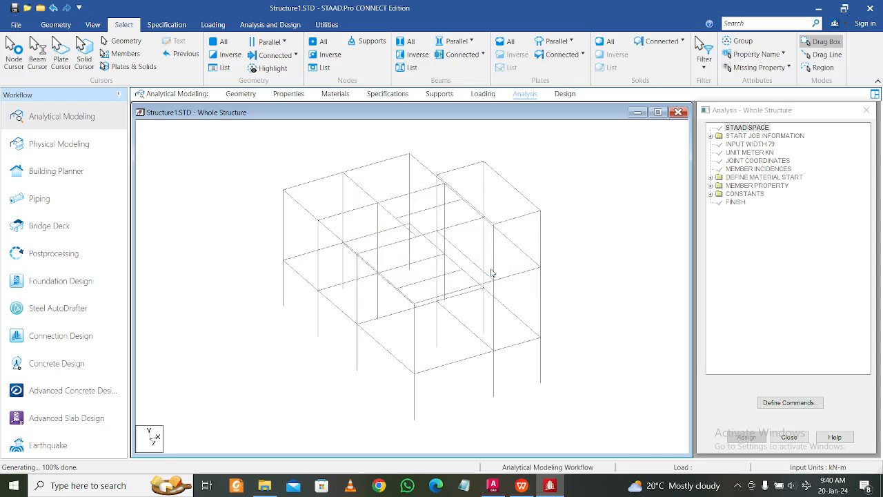
pyautogui.click(517, 191)
pyautogui.click(523, 176)
pyautogui.click(297, 95)
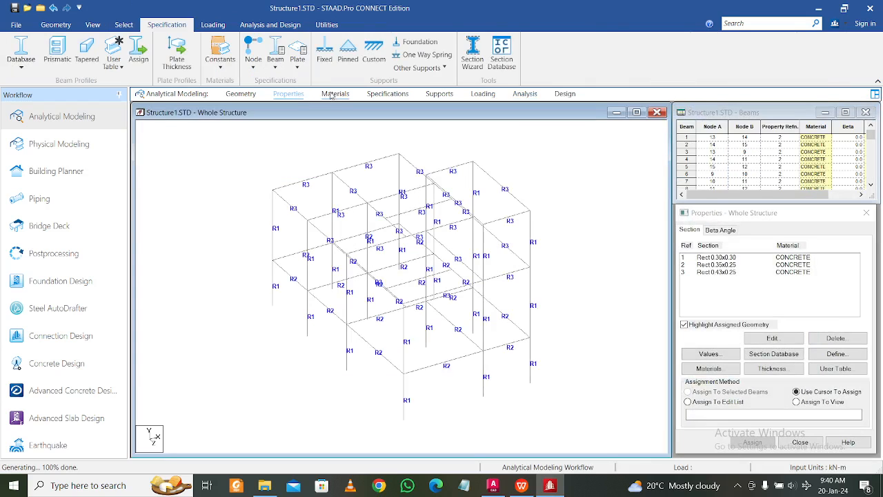
pyautogui.click(335, 94)
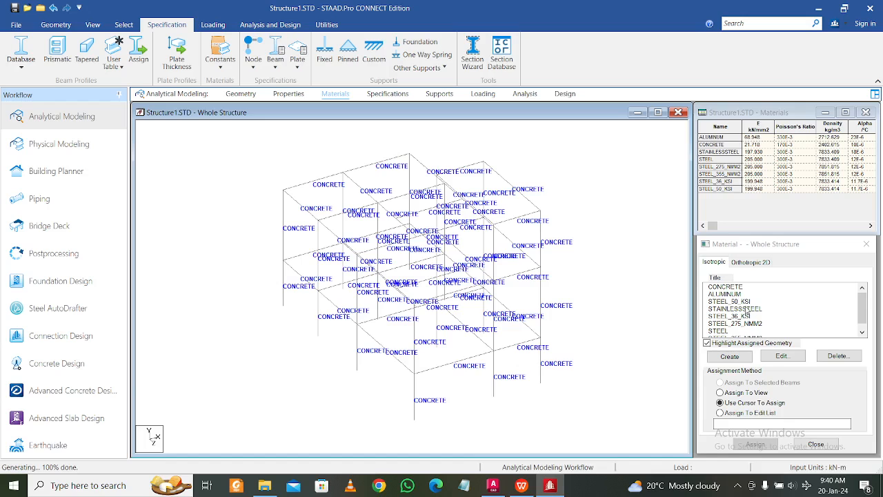
# Delete the intermediate roof beam beside the raised bay, leaving the matching beam on the floor below
pyautogui.click(397, 94)
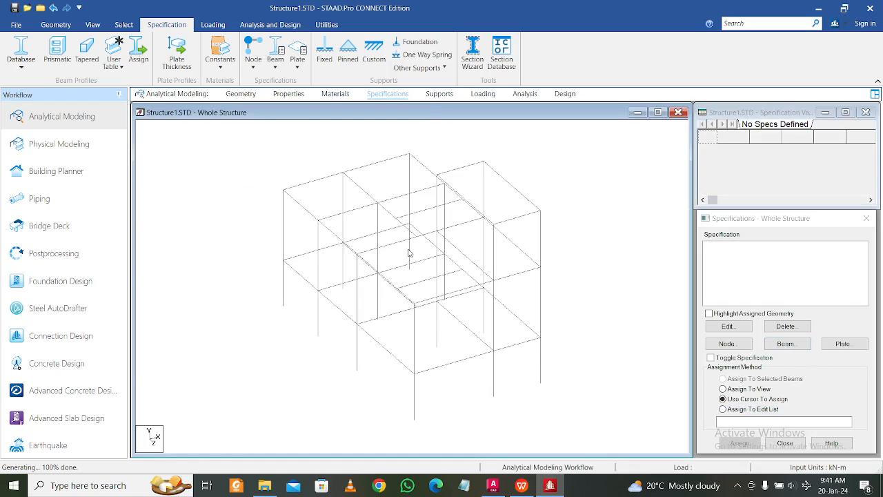
pyautogui.scroll(2, 401, 271)
pyautogui.scroll(1, 401, 273)
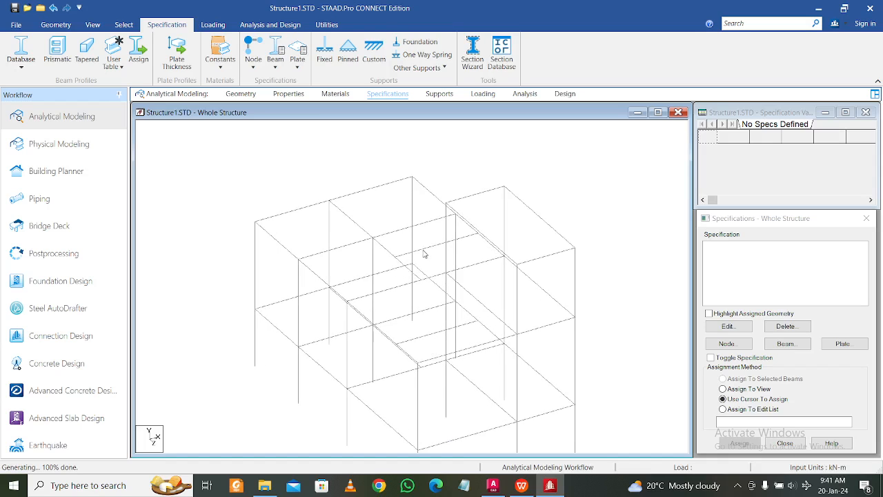
pyautogui.click(428, 252)
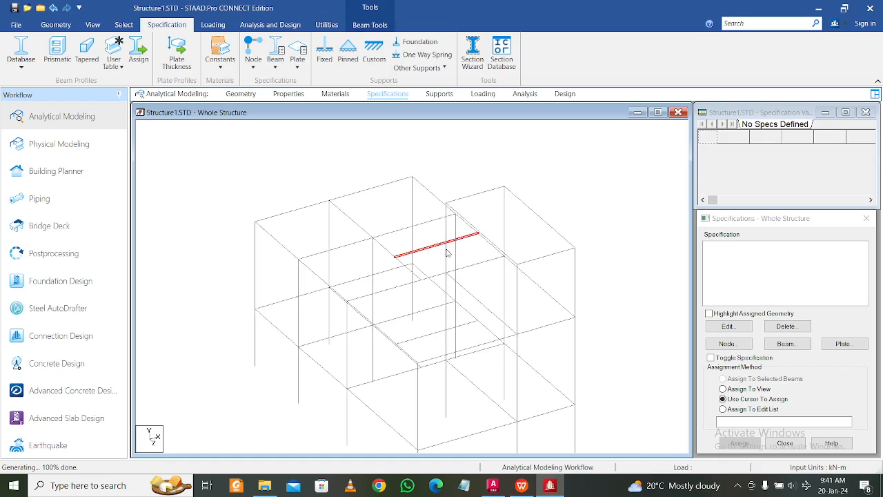
pyautogui.moveTo(447, 252); pyautogui.dragTo(409, 227, button='middle')
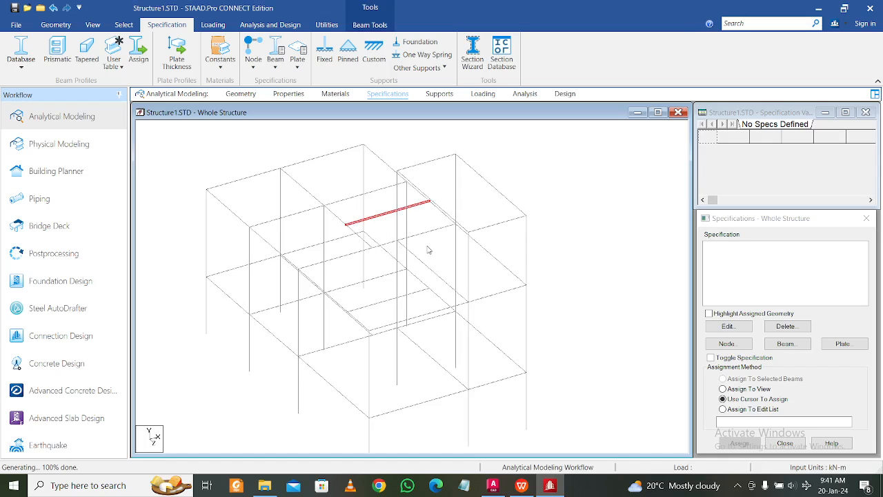
pyautogui.press('Delete')
pyautogui.click(467, 272)
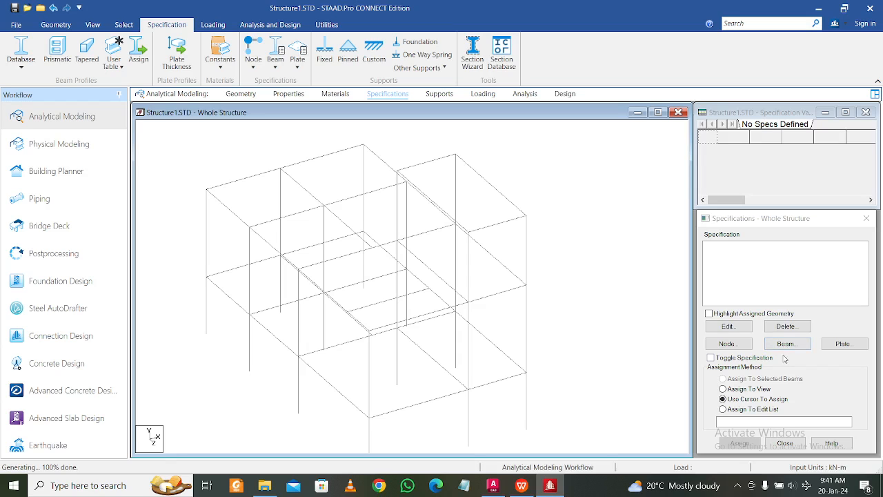
# Add a member release specification that releases MZ at the start of the beam
pyautogui.click(787, 349)
pyautogui.moveTo(730, 233); pyautogui.dragTo(417, 147)
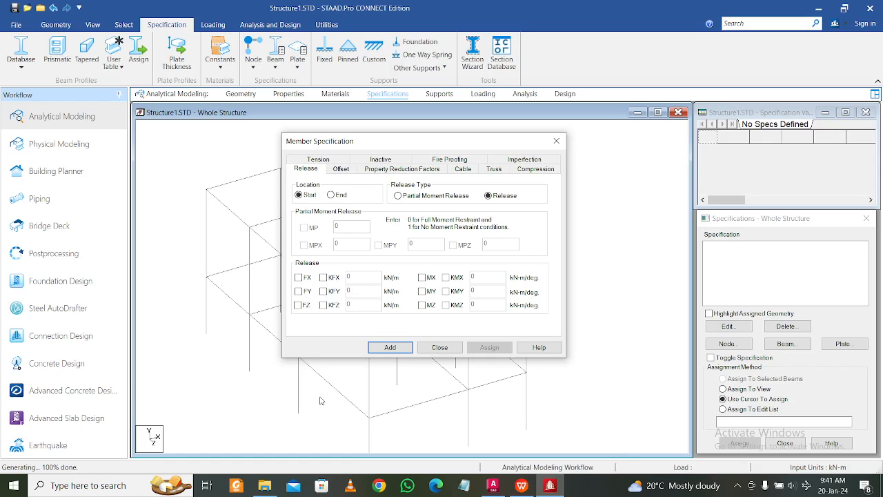
pyautogui.click(421, 305)
pyautogui.click(387, 353)
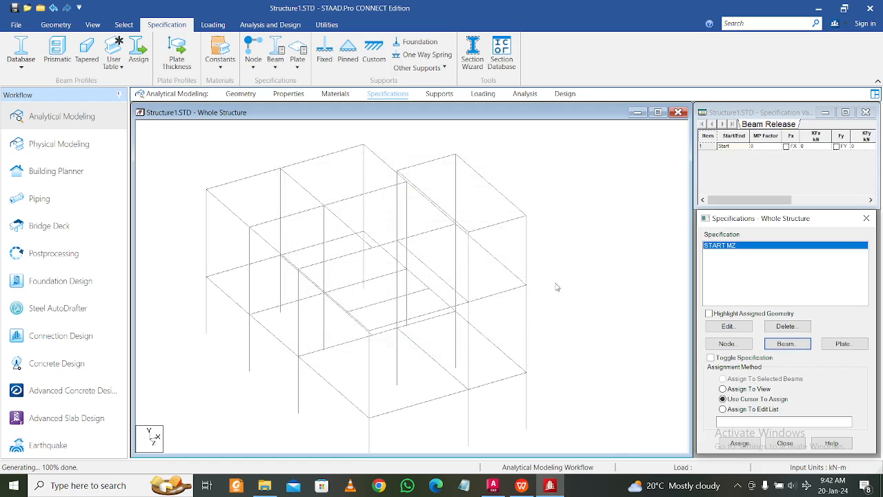
# Add a second member release specification that releases MZ at the beam end
pyautogui.click(786, 343)
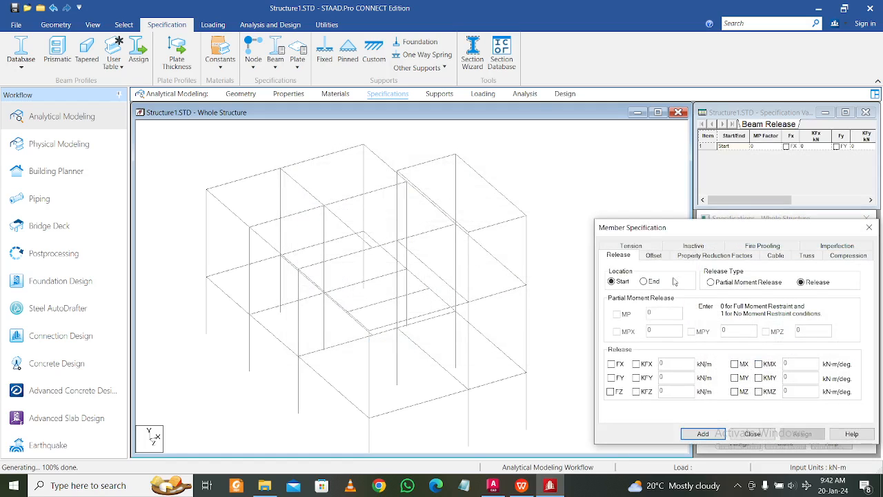
pyautogui.click(652, 281)
pyautogui.click(735, 391)
pyautogui.click(702, 434)
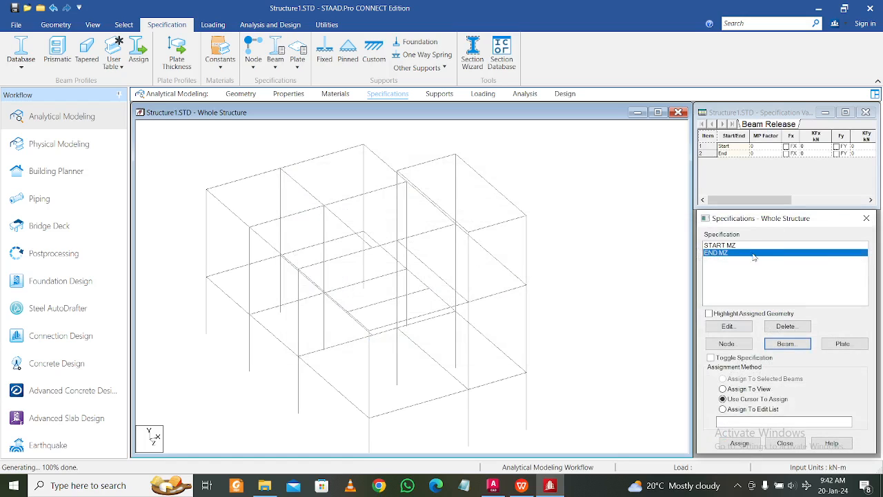
pyautogui.click(741, 347)
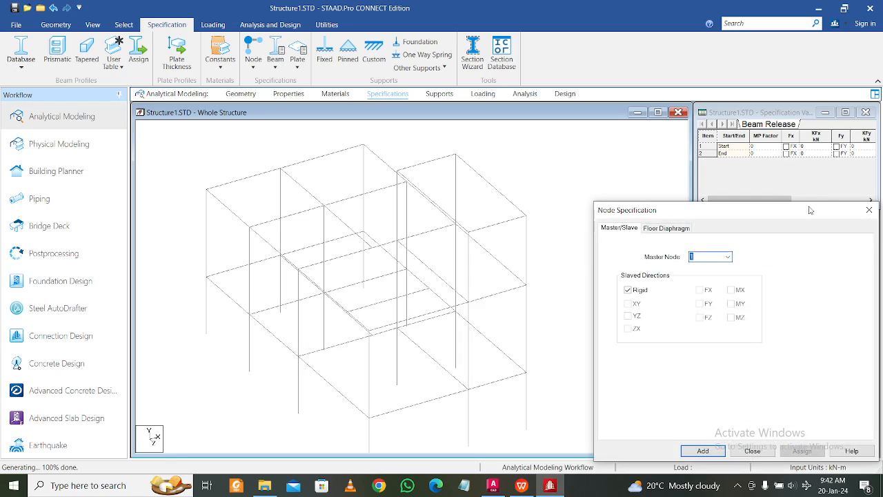
pyautogui.moveTo(810, 207); pyautogui.dragTo(479, 175)
pyautogui.click(541, 172)
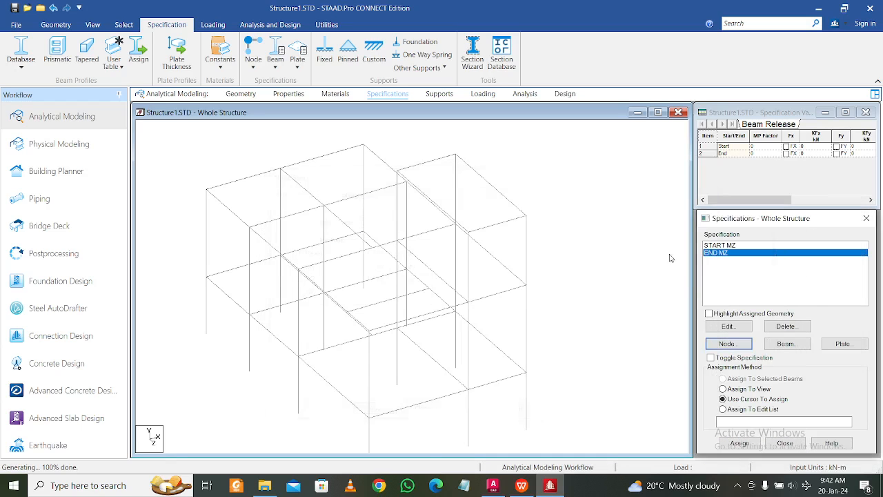
# Add a property reduction specification with factors of 0.7 for the torsion constant RIX and the moment of inertia RIZ
pyautogui.click(772, 345)
pyautogui.moveTo(743, 227); pyautogui.dragTo(368, 183)
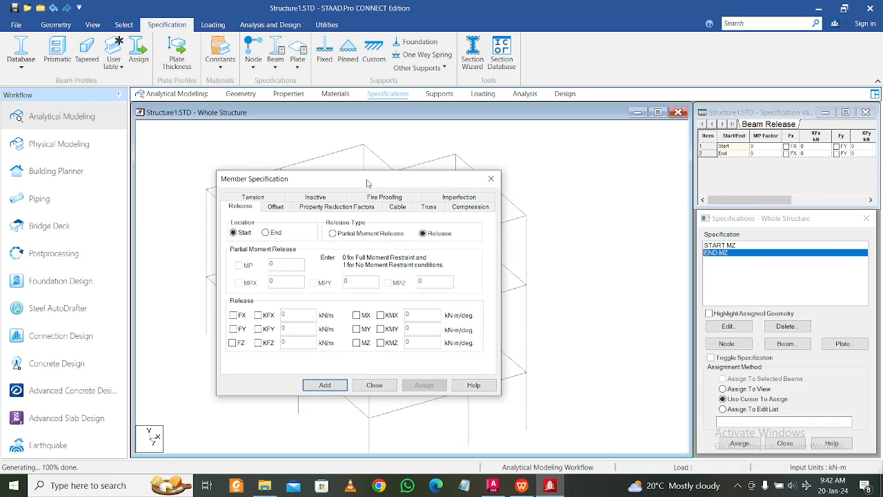
pyautogui.click(337, 206)
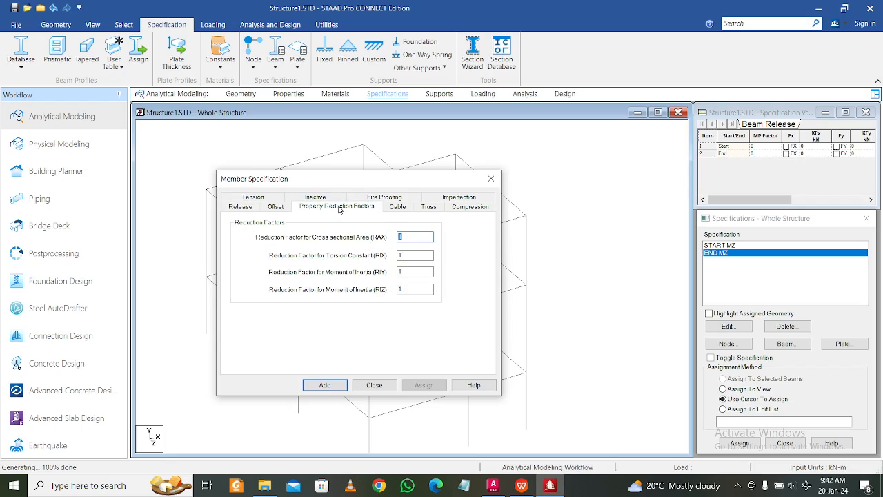
pyautogui.click(413, 255)
pyautogui.write('0.7')
pyautogui.doubleClick(414, 289)
pyautogui.write('0')
pyautogui.click(325, 385)
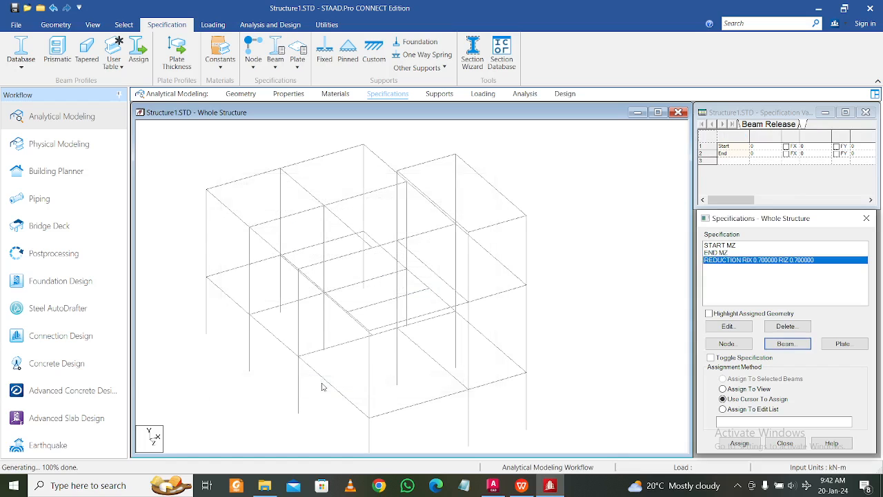
# Add another property reduction specification with RIX and RIZ factors of 0.35
pyautogui.click(787, 343)
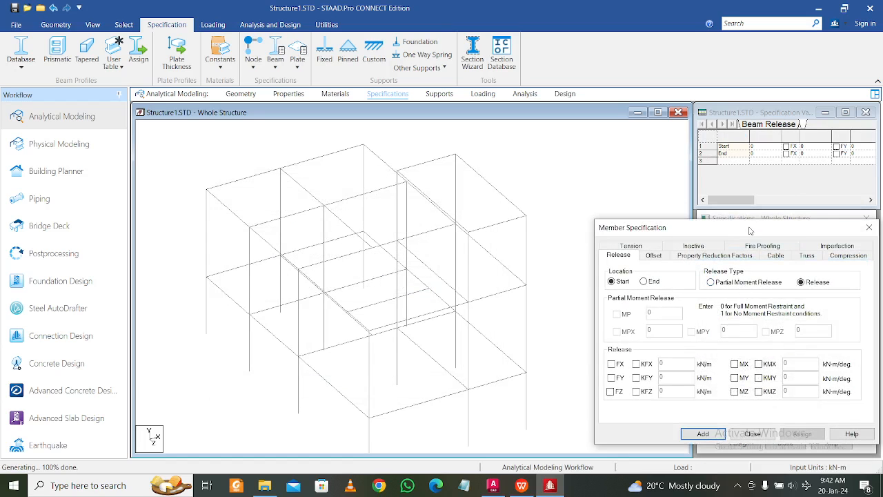
pyautogui.moveTo(750, 229); pyautogui.dragTo(400, 187)
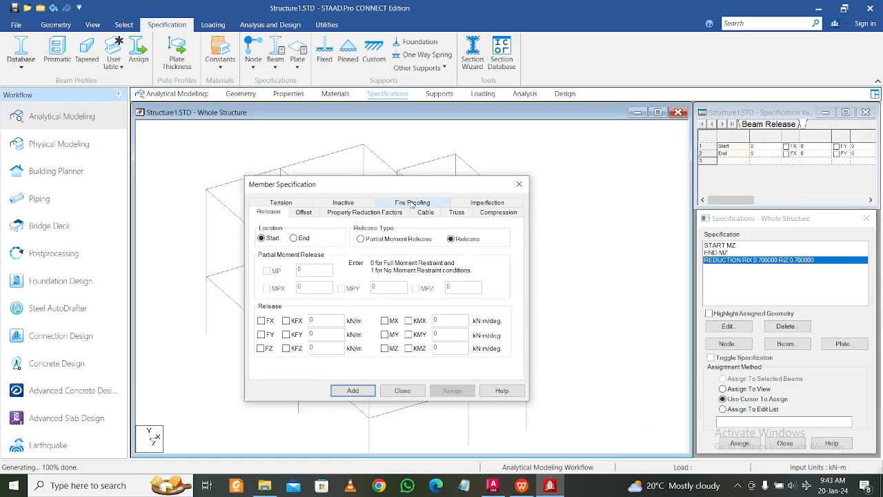
pyautogui.click(365, 211)
pyautogui.click(432, 260)
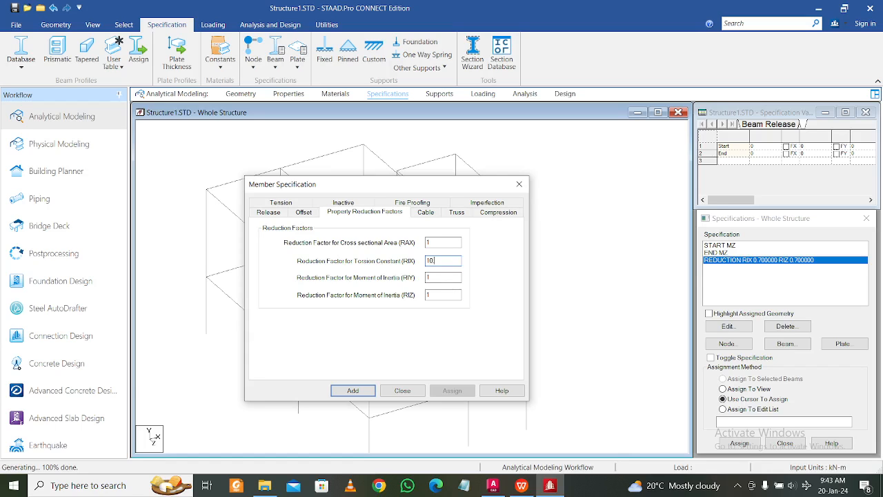
pyautogui.moveTo(458, 260); pyautogui.dragTo(369, 264)
pyautogui.write('0.35')
pyautogui.click(347, 393)
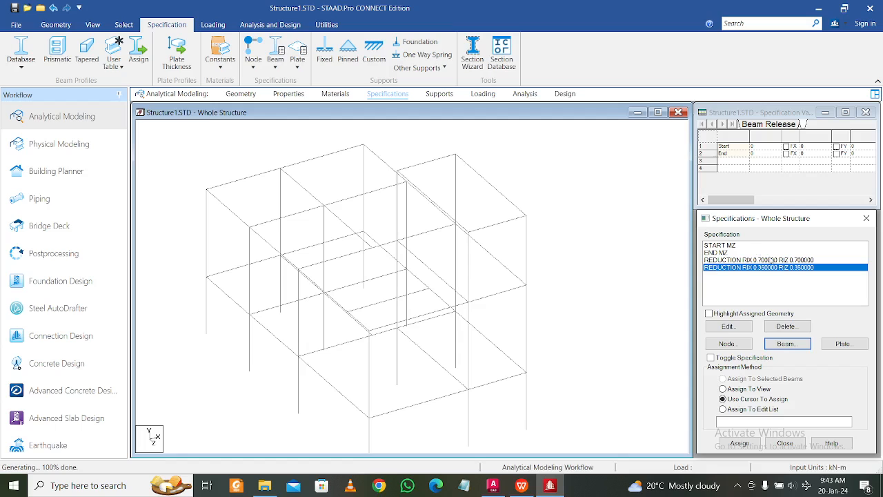
# Create a new view in the active window containing only the lower-level floor beams, and show it in plan
pyautogui.click(166, 133)
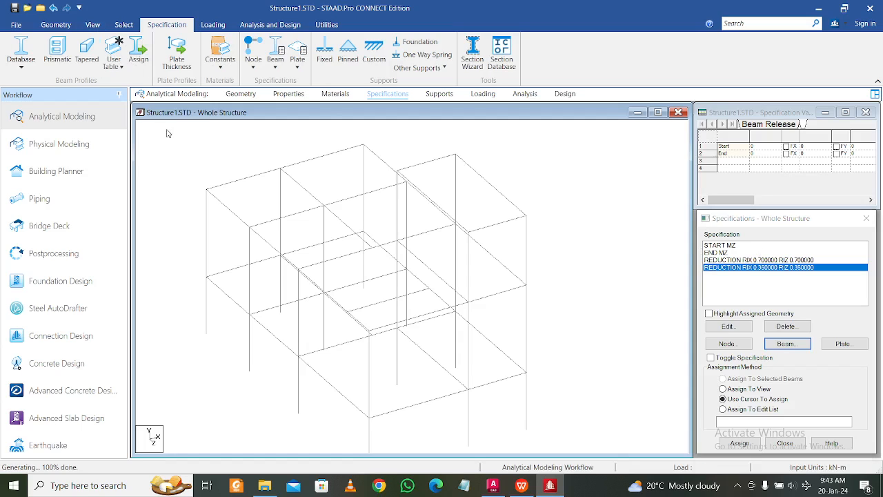
pyautogui.hotkey('shift', 'z')
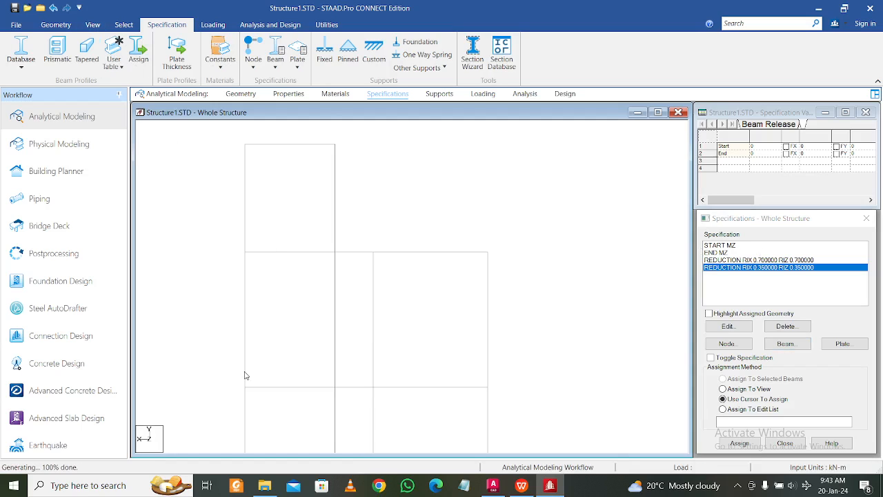
pyautogui.moveTo(233, 375); pyautogui.dragTo(518, 403)
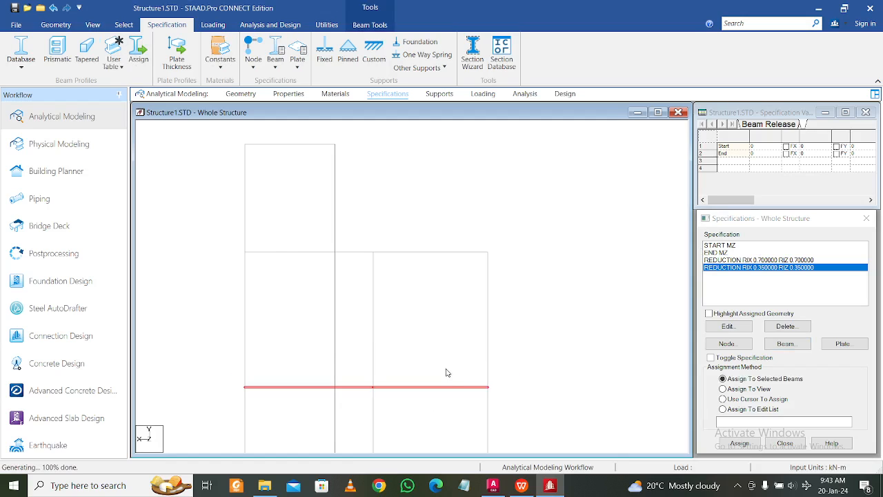
pyautogui.rightClick(519, 375)
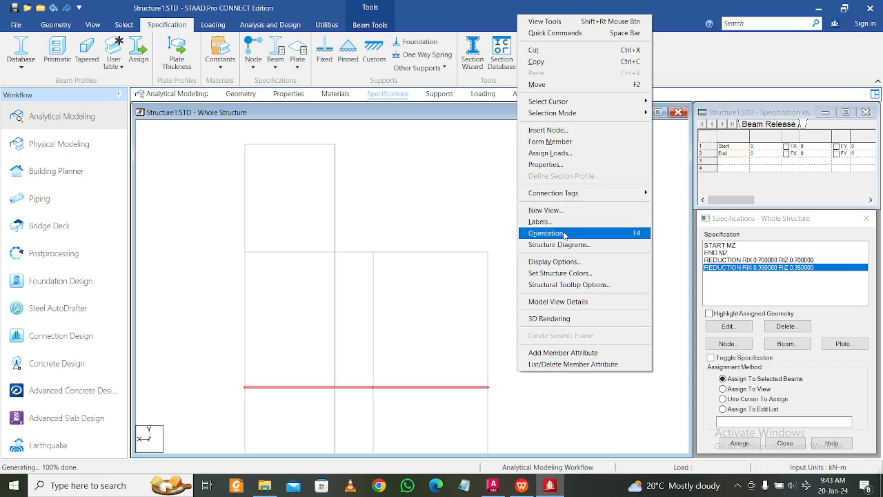
pyautogui.click(607, 211)
pyautogui.click(584, 271)
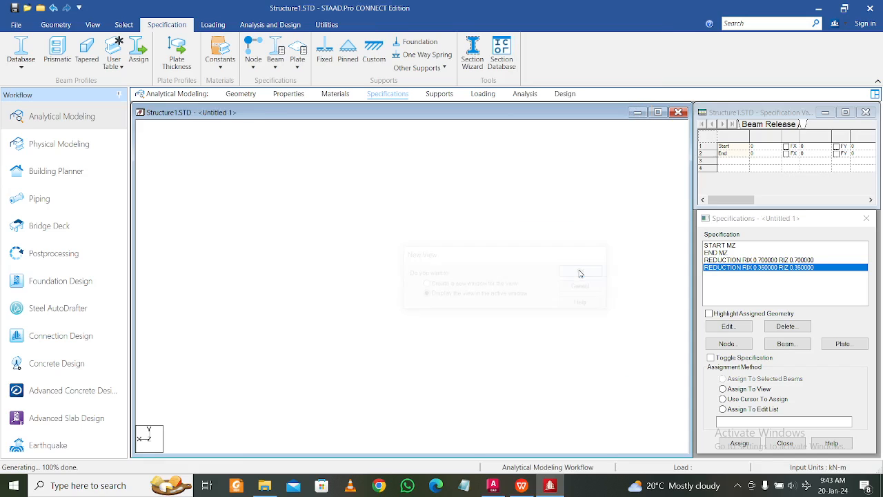
pyautogui.click(93, 24)
pyautogui.click(236, 42)
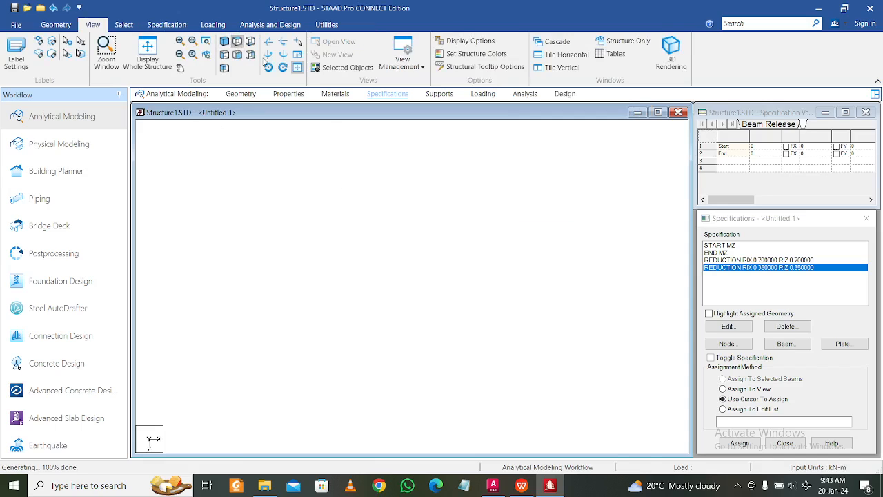
pyautogui.click(737, 485)
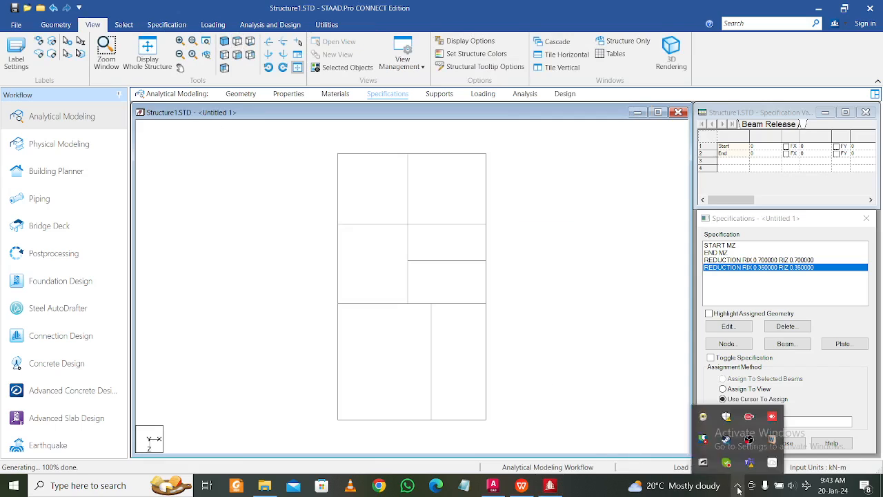
pyautogui.click(737, 486)
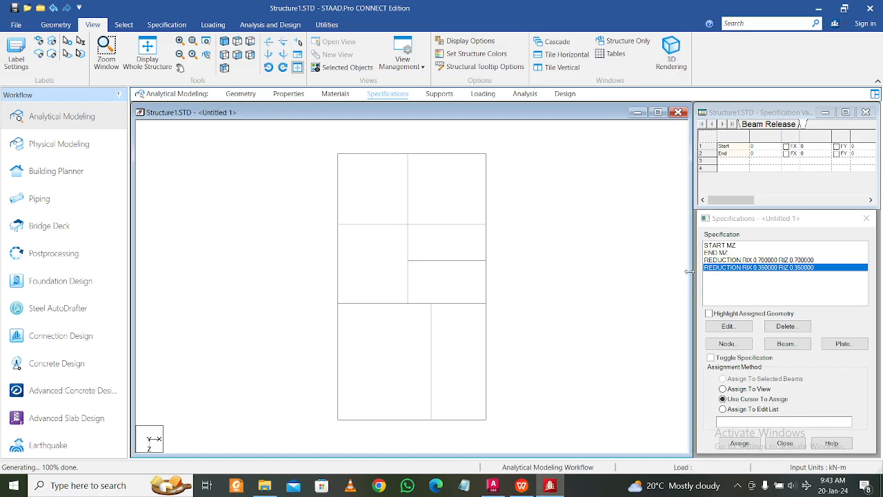
# Assign the START MZ and END MZ releases to the short intermediate floor beam
pyautogui.click(438, 262)
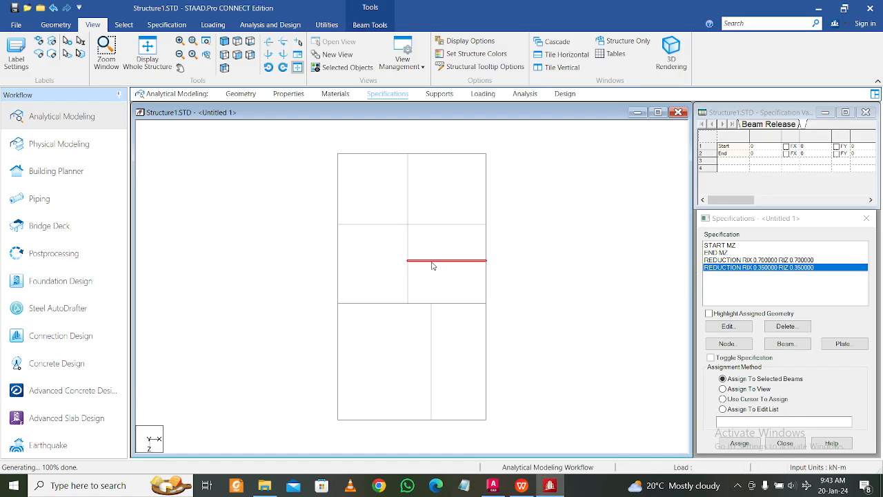
pyautogui.click(726, 246)
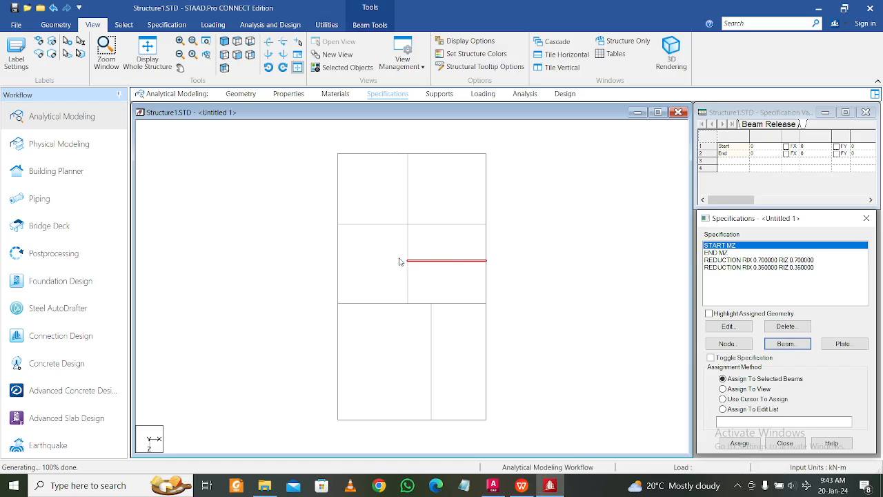
pyautogui.click(740, 443)
pyautogui.click(795, 367)
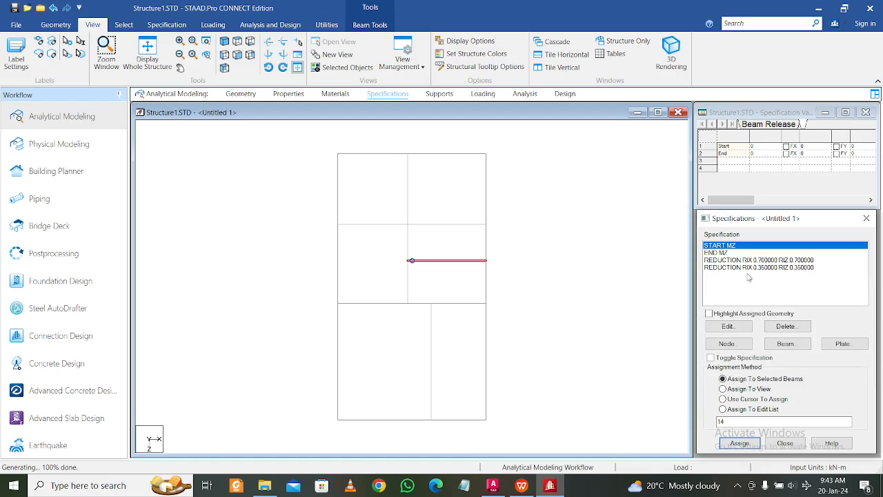
pyautogui.click(717, 253)
pyautogui.click(740, 443)
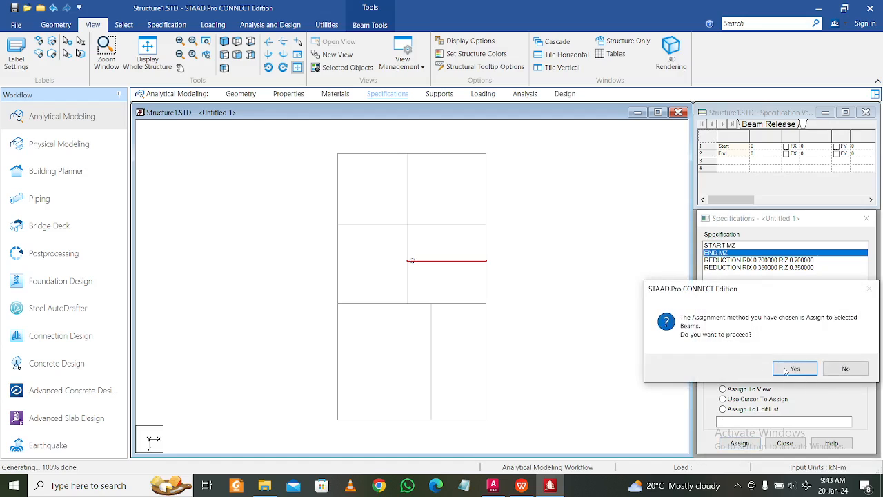
pyautogui.click(785, 371)
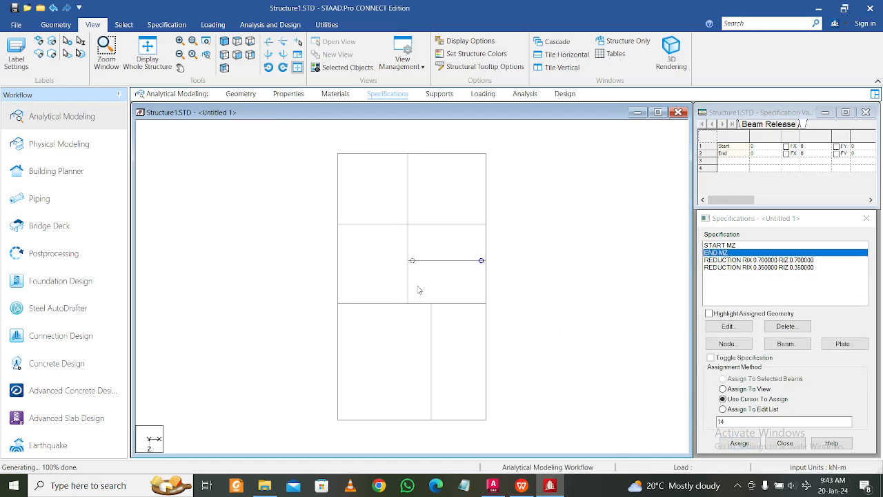
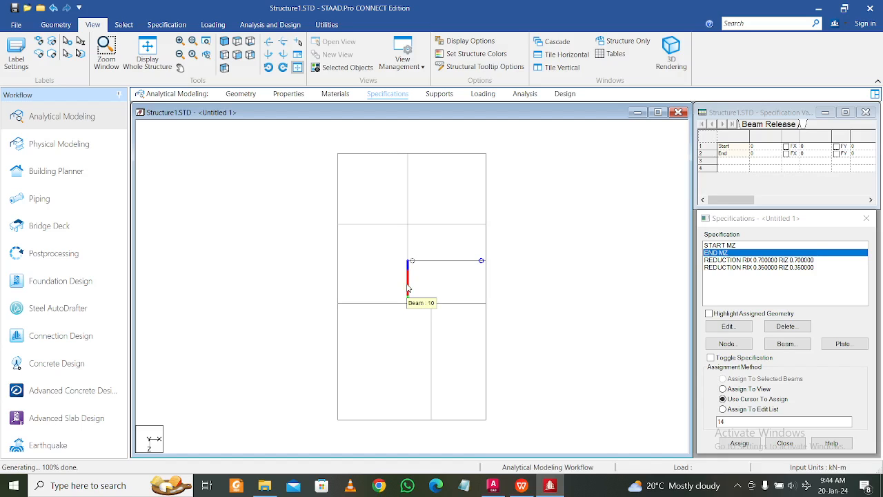
# Select the short lower-level floor beam segment, beam 10, that runs from the released intermediate beam to the adjacent cross beam
pyautogui.scroll(2, 408, 288)
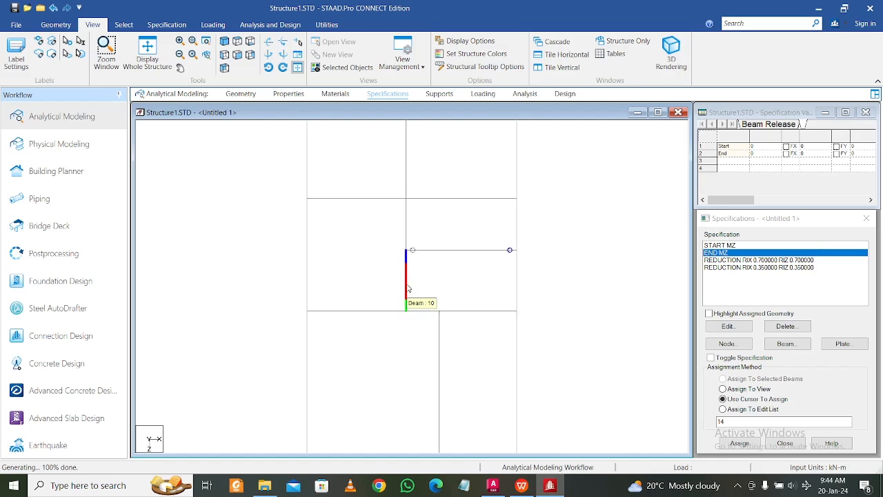
pyautogui.scroll(2, 407, 289)
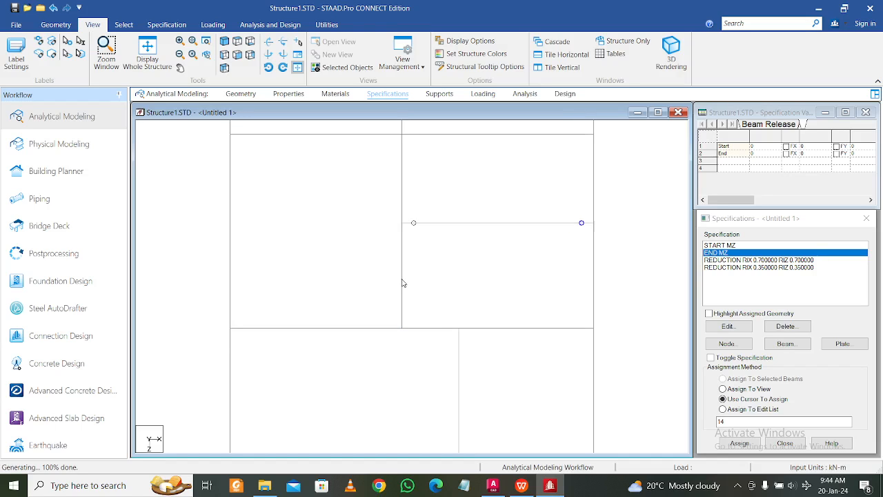
pyautogui.click(403, 283)
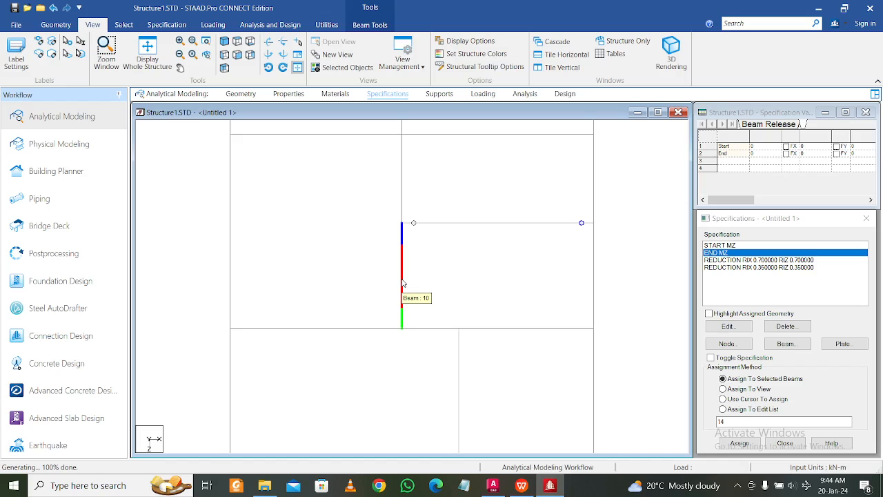
# Temporarily show the coloured beam ends to check the start and end of the floor beams, and hide them again
pyautogui.rightClick(464, 262)
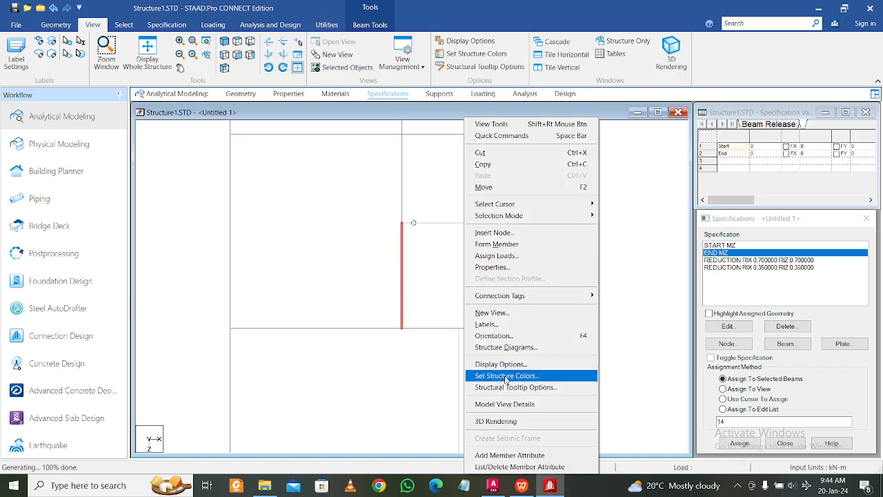
pyautogui.click(517, 326)
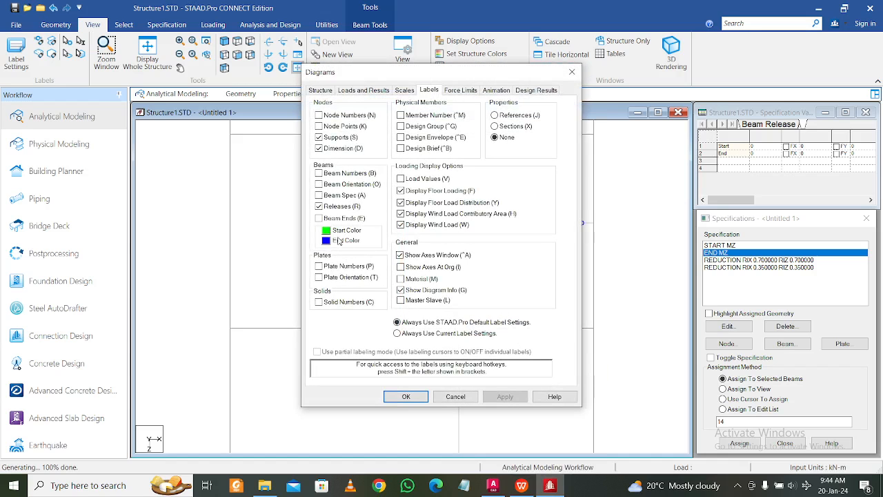
pyautogui.click(320, 218)
pyautogui.click(505, 395)
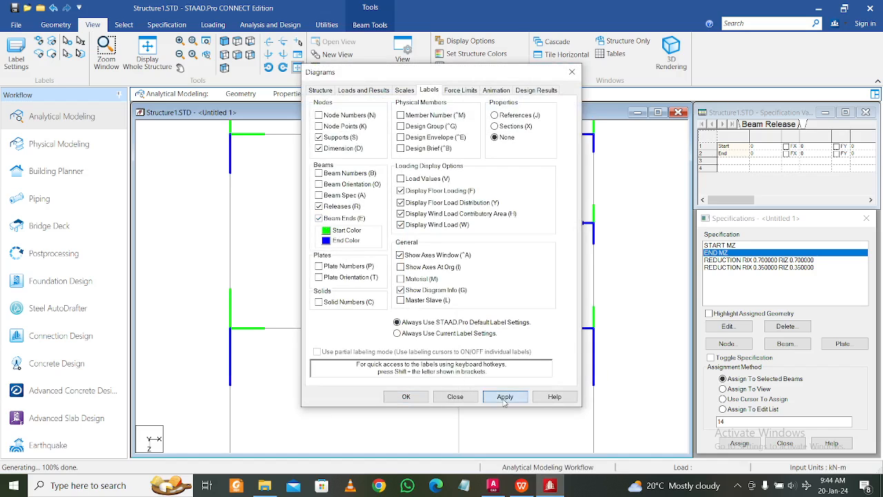
pyautogui.moveTo(485, 72); pyautogui.dragTo(436, 78)
pyautogui.click(275, 224)
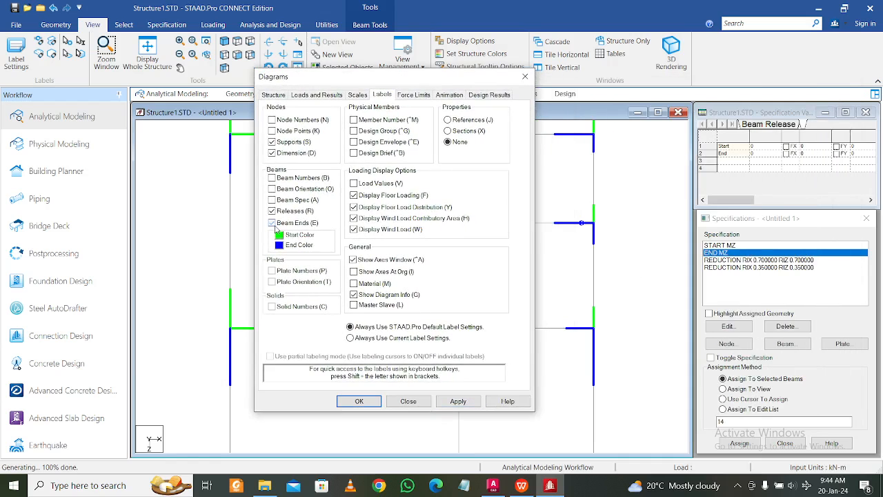
pyautogui.click(458, 401)
pyautogui.click(359, 402)
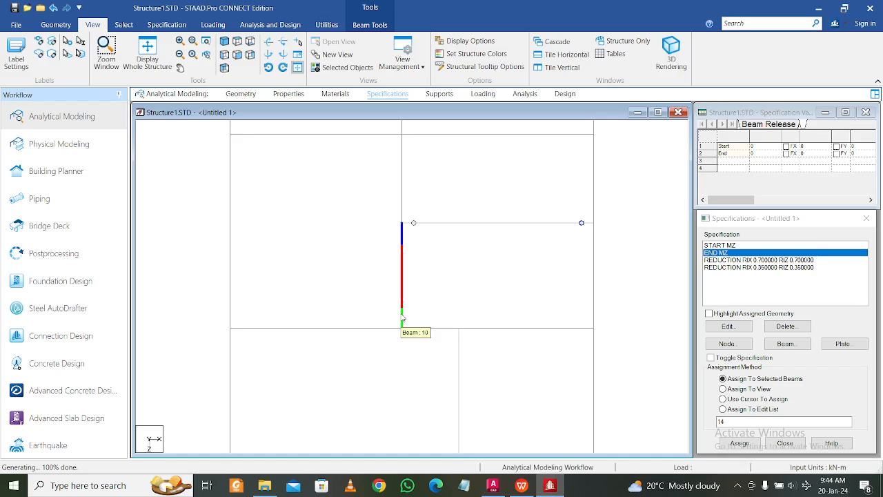
# Assign the START MZ release to the selected lower-level beam segment
pyautogui.click(722, 247)
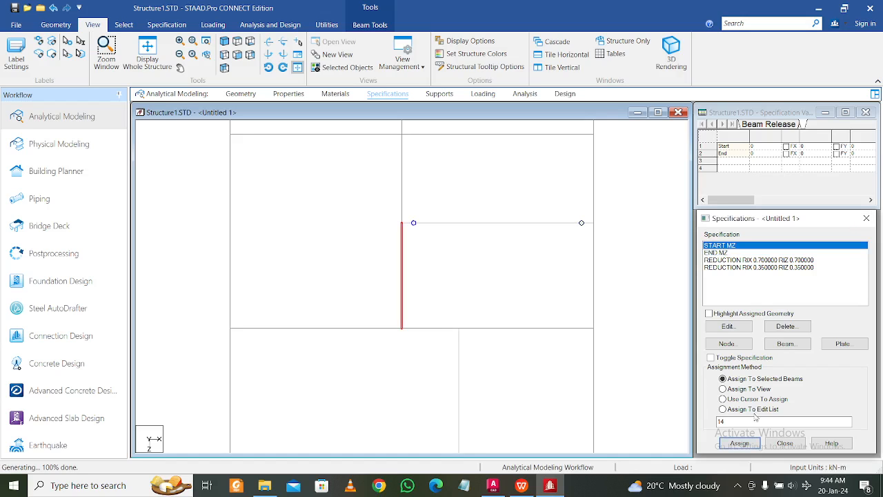
pyautogui.click(739, 443)
pyautogui.click(792, 366)
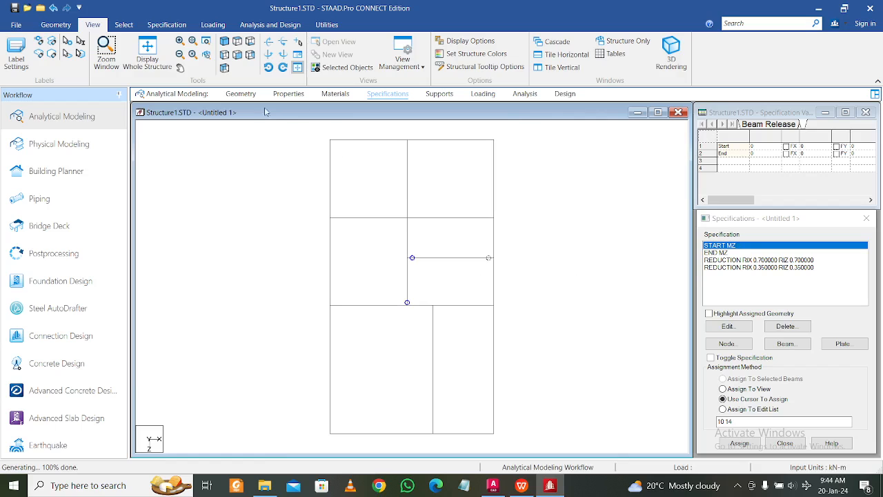
# From the whole structure, create a new view containing only the upper-level floor beams below the raised bay, and show it in plan
pyautogui.click(158, 56)
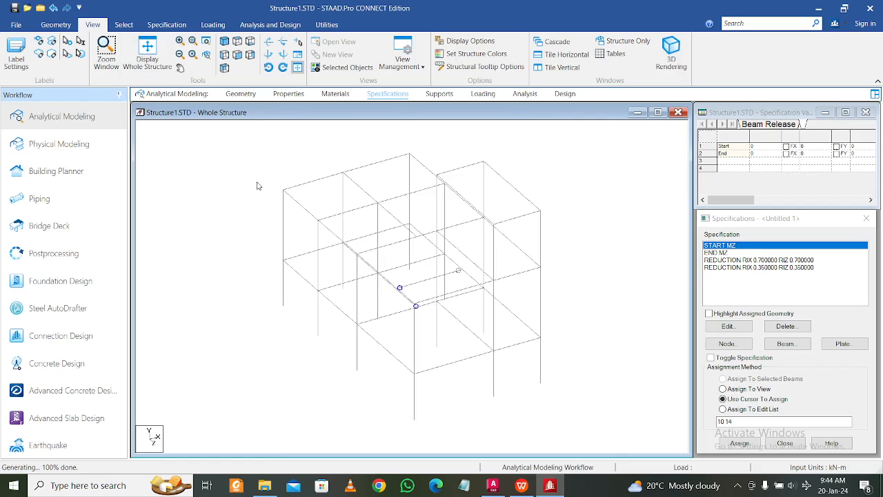
pyautogui.press('b')
pyautogui.moveTo(280, 225); pyautogui.dragTo(537, 255)
pyautogui.rightClick(539, 256)
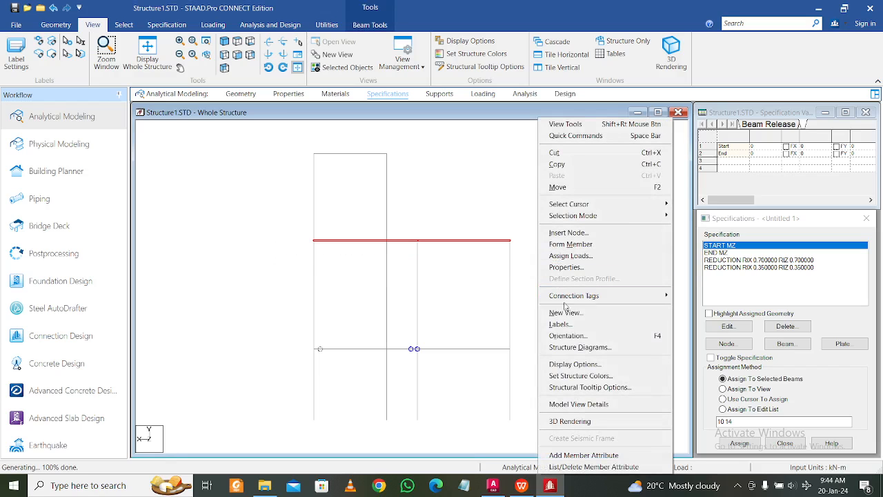
pyautogui.click(567, 313)
pyautogui.click(578, 270)
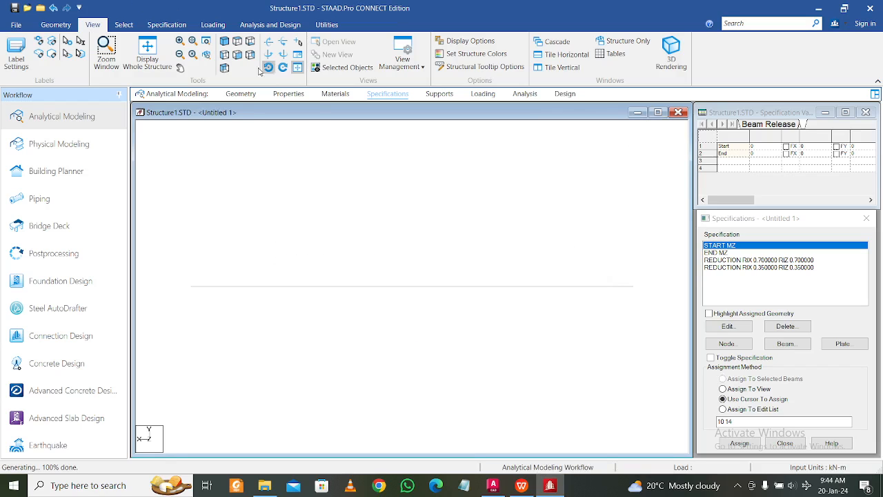
pyautogui.click(237, 43)
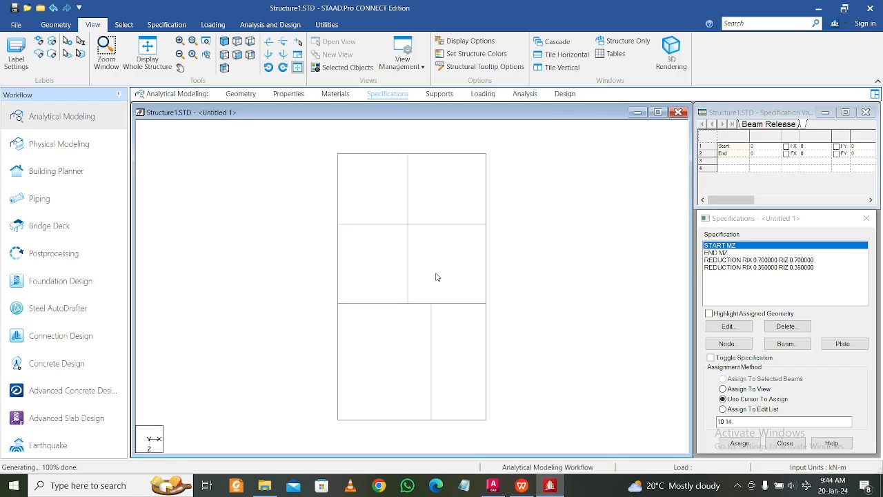
# Assign the START MZ release to the short upper-level beam segment, beam 43, where it meets the middle cross beam
pyautogui.click(407, 296)
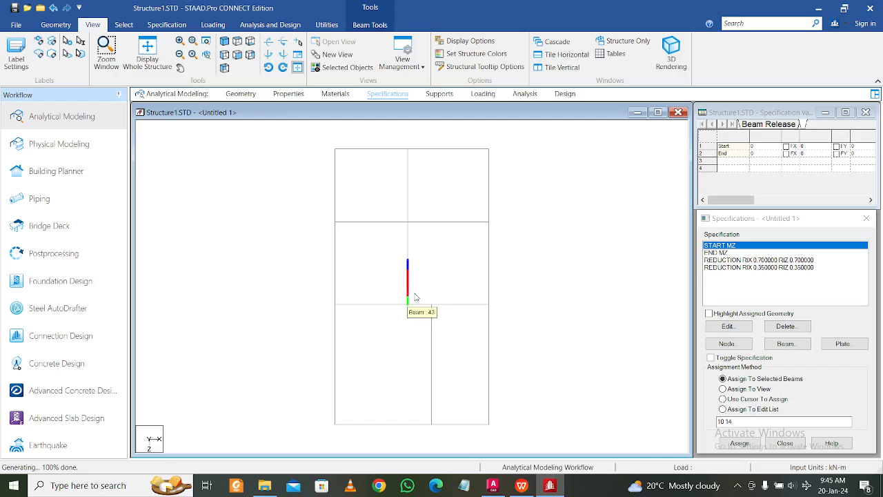
pyautogui.click(738, 445)
pyautogui.click(790, 370)
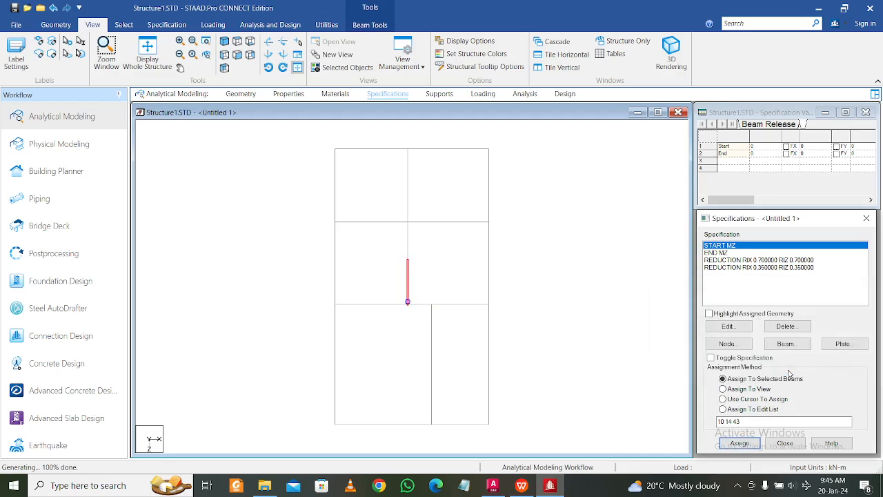
pyautogui.click(514, 365)
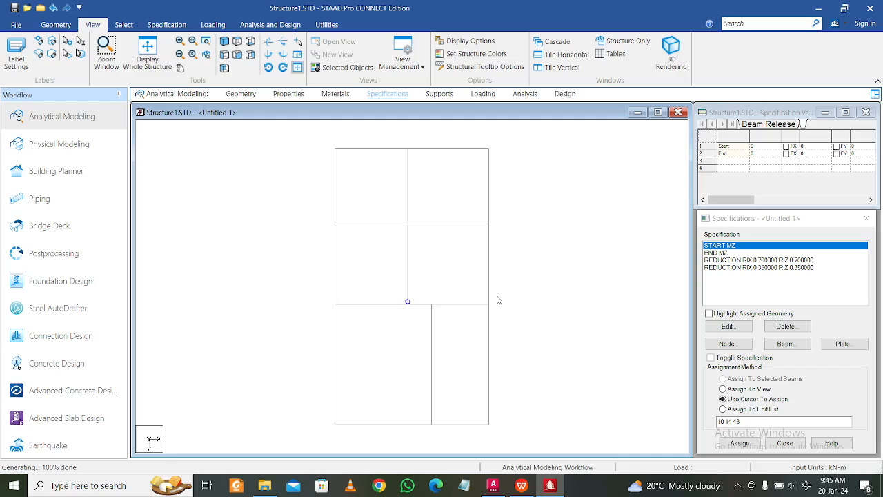
# Display the whole structure in isometric and assign the reduction specification with RIX 0.7 and RIZ 0.7 to all members parallel to Y
pyautogui.click(224, 41)
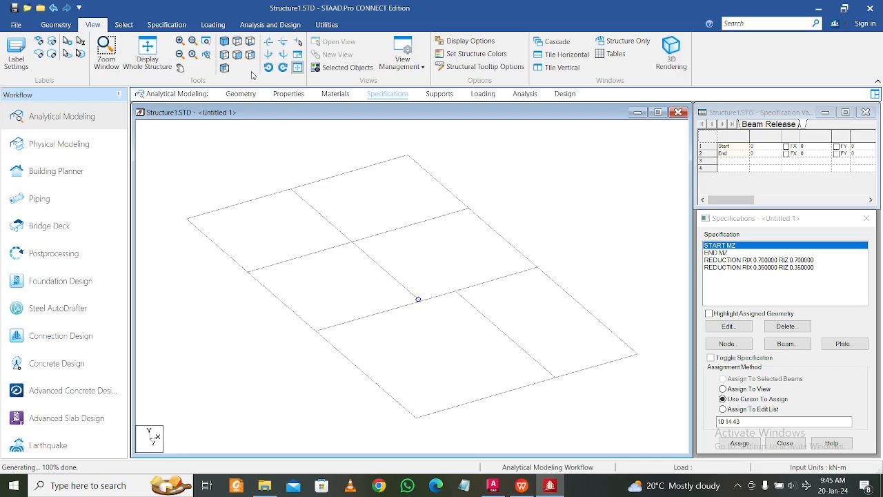
pyautogui.click(147, 52)
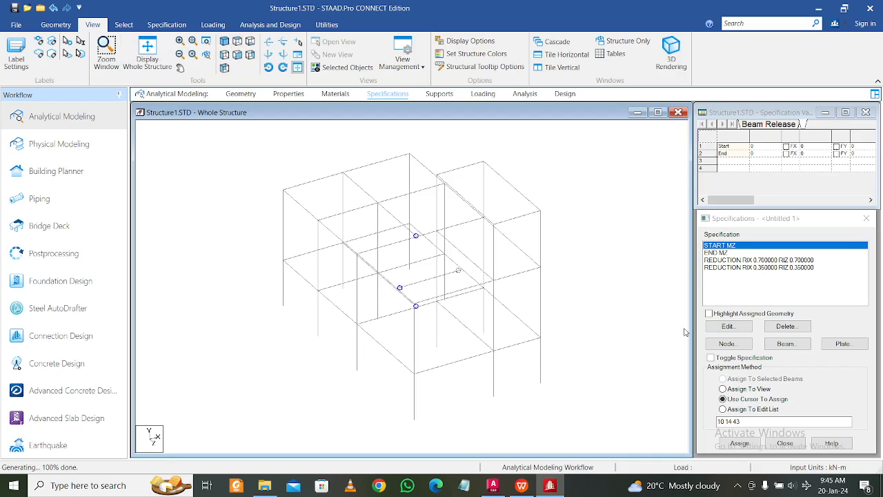
pyautogui.click(738, 260)
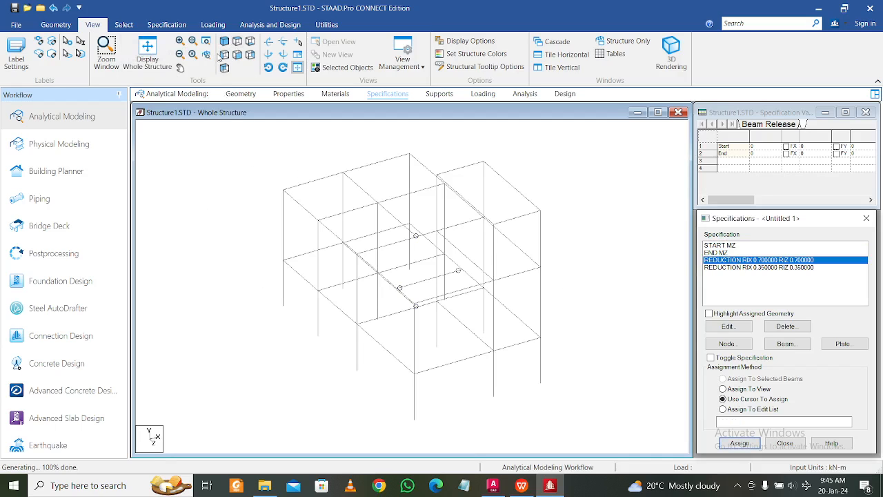
pyautogui.click(125, 25)
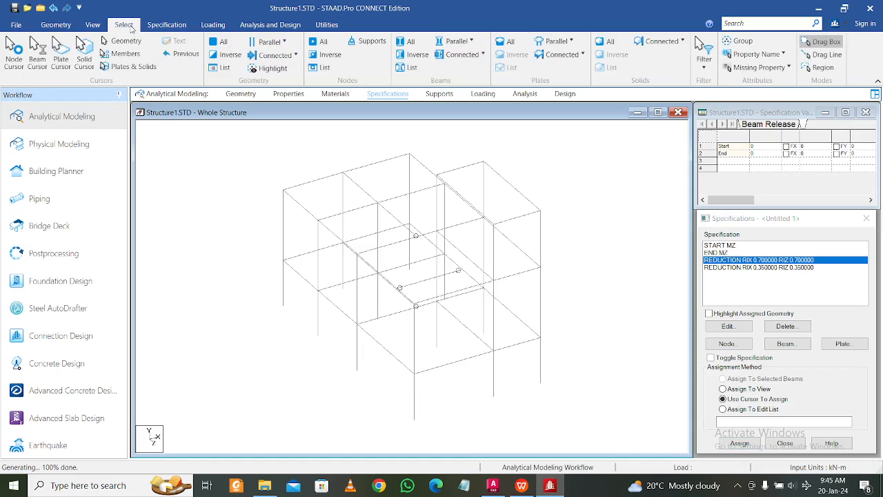
pyautogui.click(258, 44)
pyautogui.click(456, 41)
pyautogui.click(456, 41)
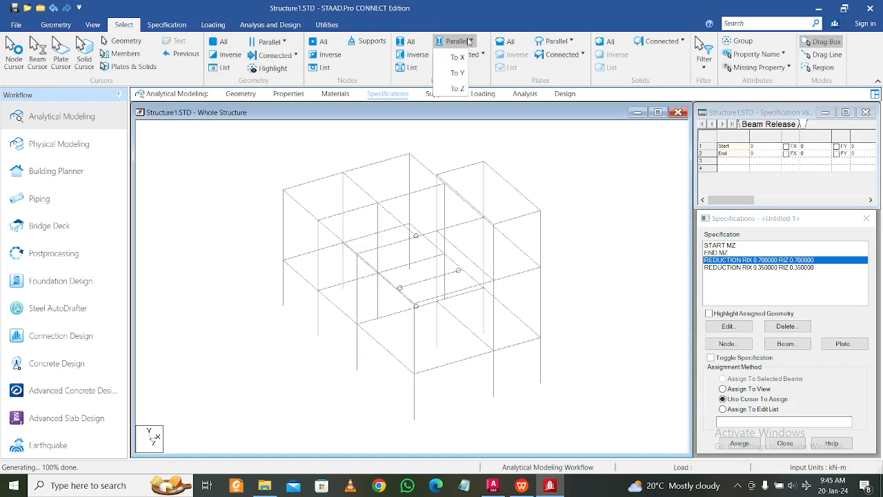
pyautogui.click(457, 74)
pyautogui.click(750, 445)
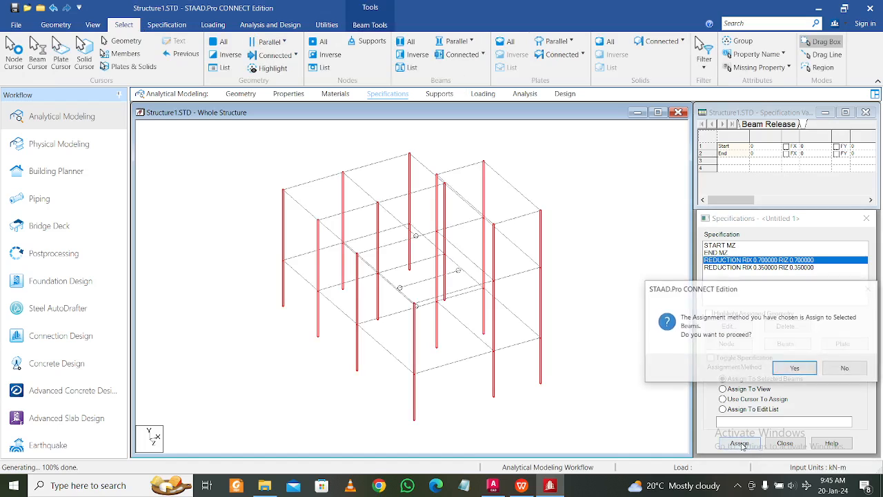
pyautogui.click(791, 367)
# Assign the reduction specification with RIX 0.35 and RIZ 0.35 to all beams parallel to X and Z
pyautogui.click(744, 268)
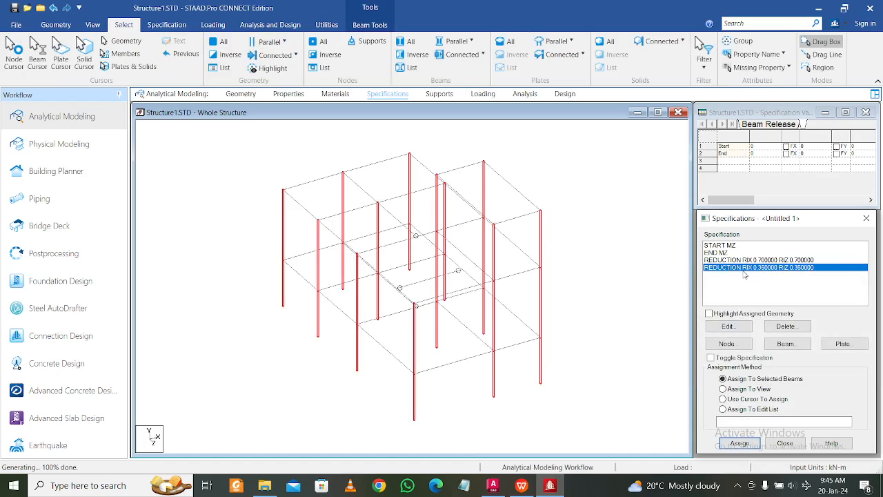
pyautogui.click(293, 185)
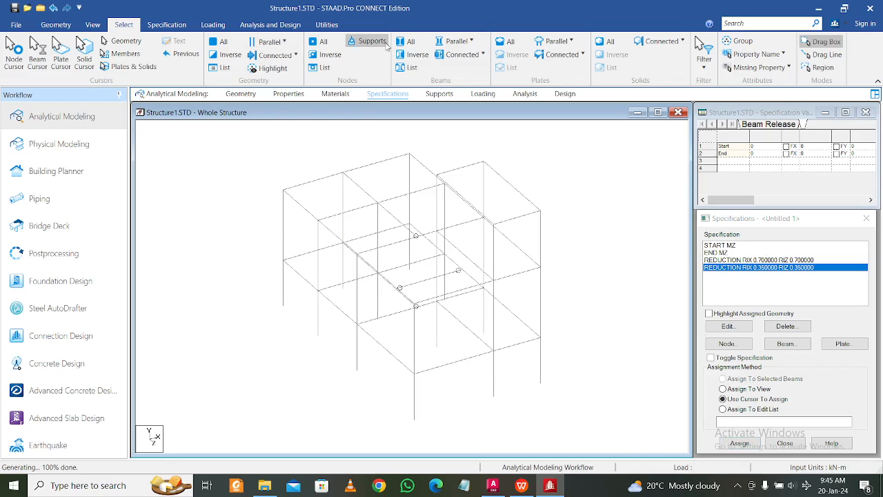
pyautogui.click(448, 43)
pyautogui.click(456, 57)
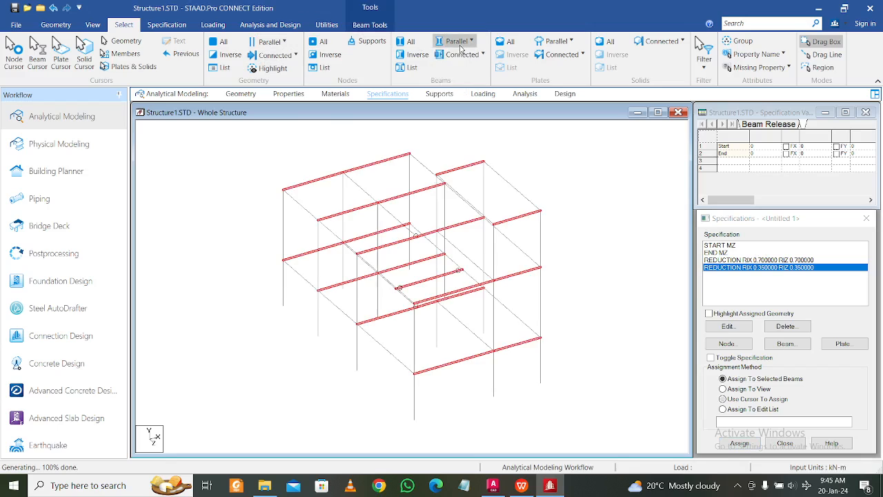
pyautogui.click(452, 42)
pyautogui.click(458, 88)
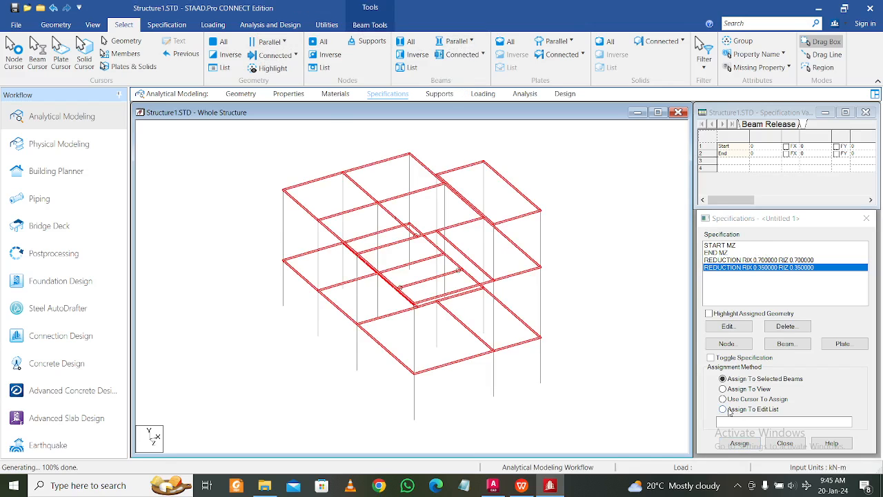
pyautogui.click(739, 443)
pyautogui.click(790, 369)
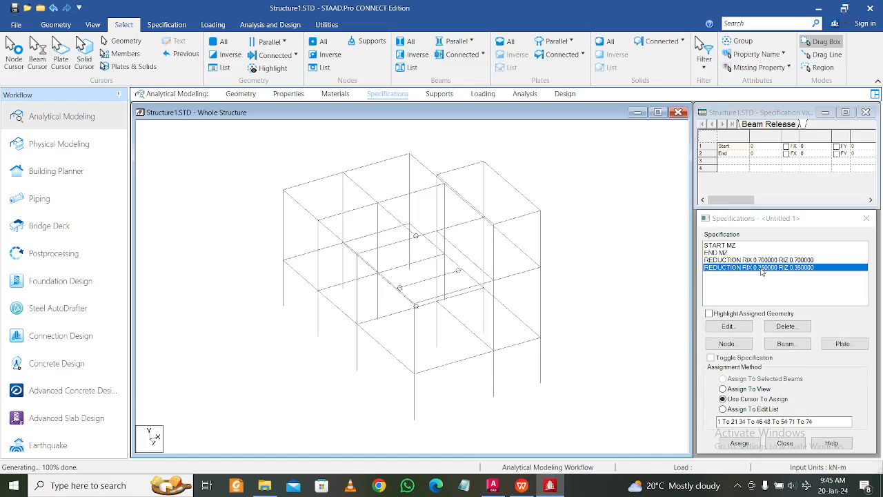
pyautogui.click(737, 485)
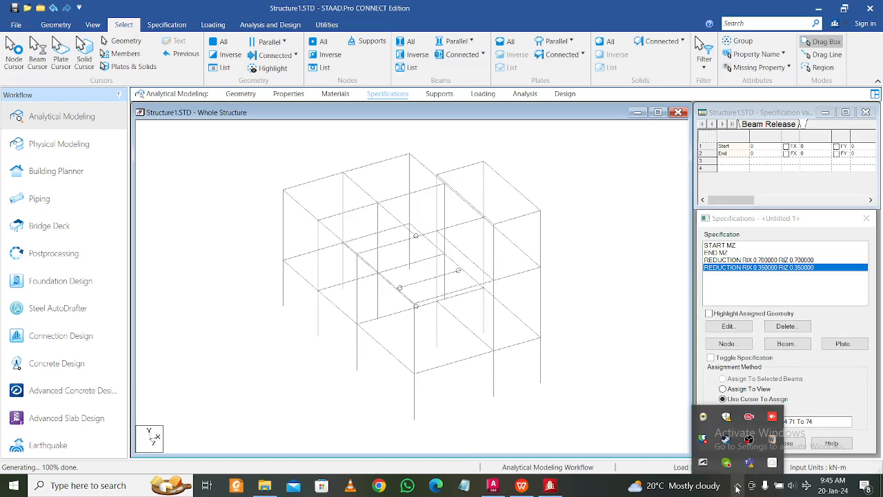
pyautogui.click(737, 486)
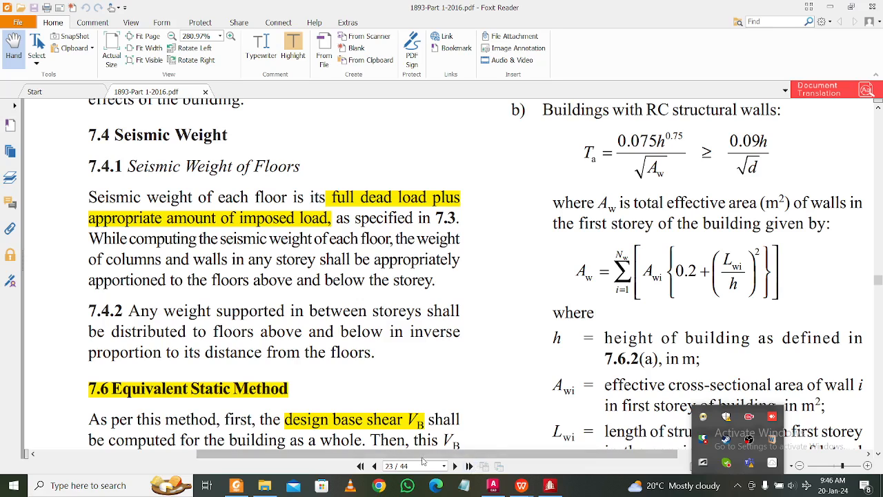
# In Foxit Reader, go to page 16 of 1893-Part 1-2016.pdf and read clause 6.4.3.1 on the moment of inertia for structural analysis
pyautogui.click(415, 464)
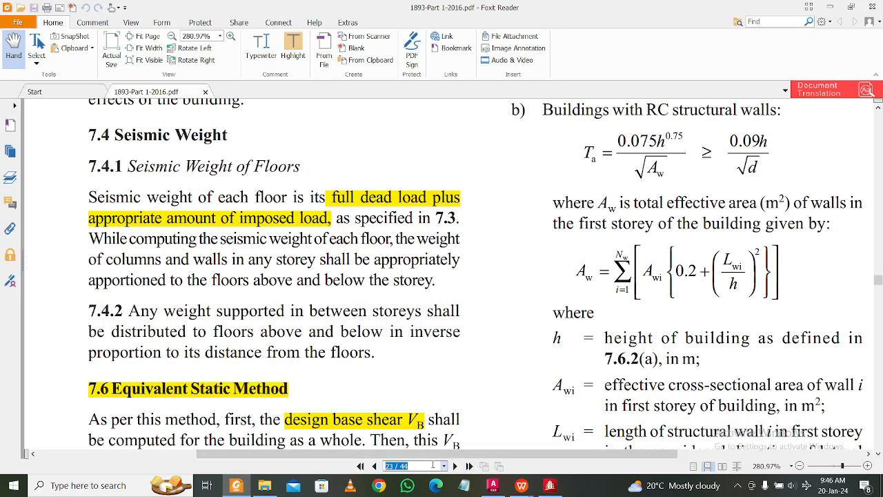
pyautogui.write('16')
pyautogui.press('Return')
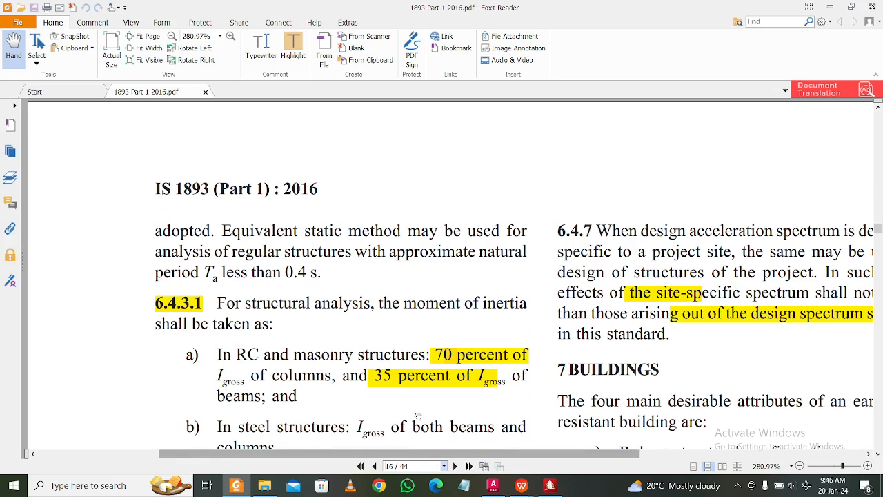
pyautogui.scroll(-2, 418, 415)
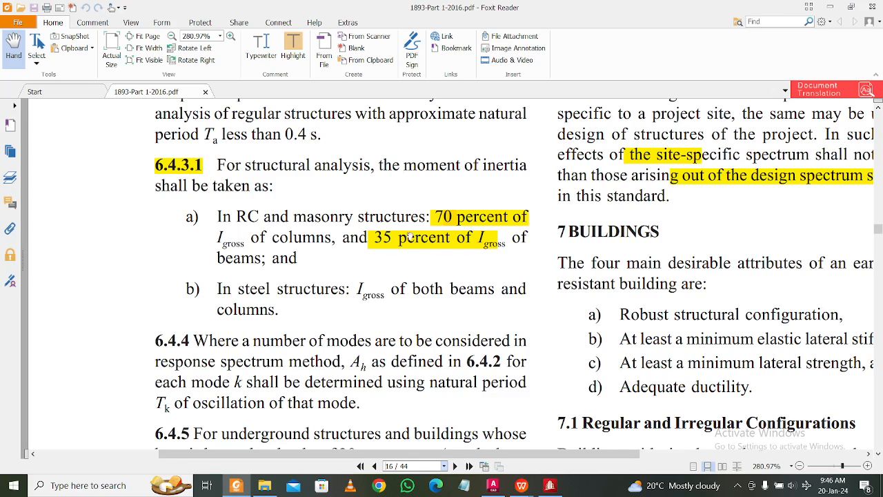
pyautogui.scroll(-1, 363, 252)
pyautogui.scroll(1, 507, 276)
# Return to STAAD.Pro and isolate the lowest floor level's beams in their own view, shown in plan
pyautogui.click(827, 7)
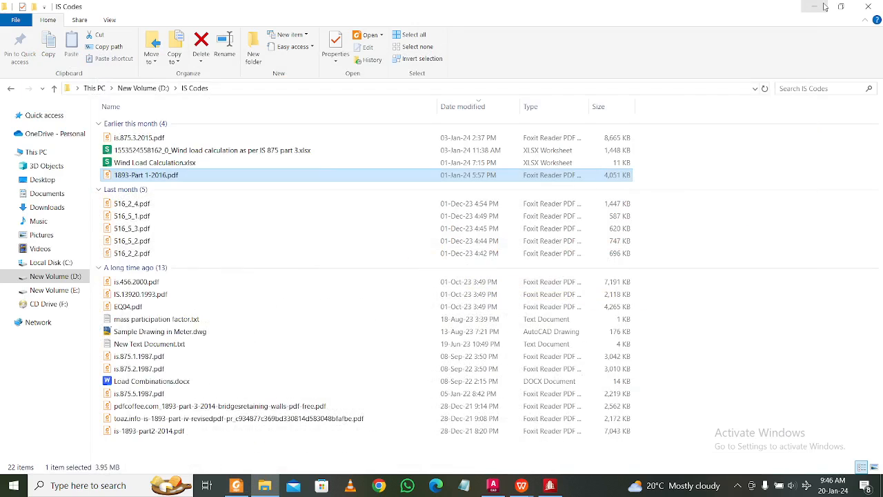
pyautogui.click(518, 487)
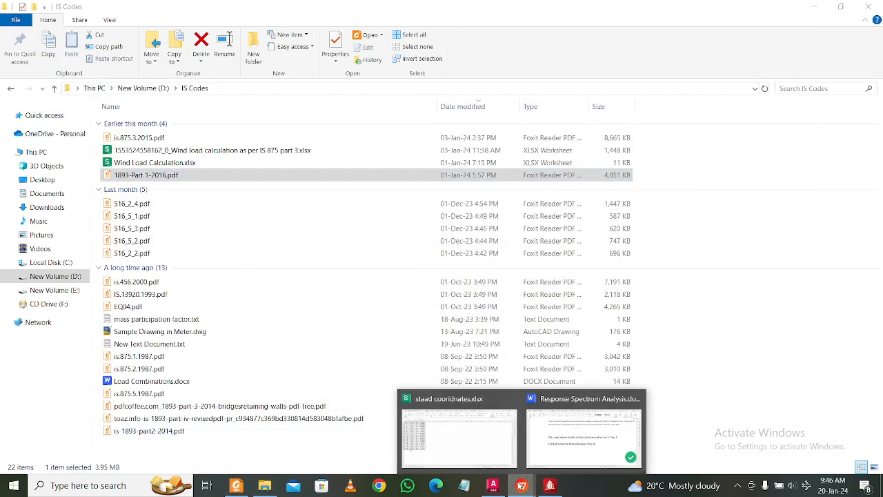
pyautogui.click(550, 486)
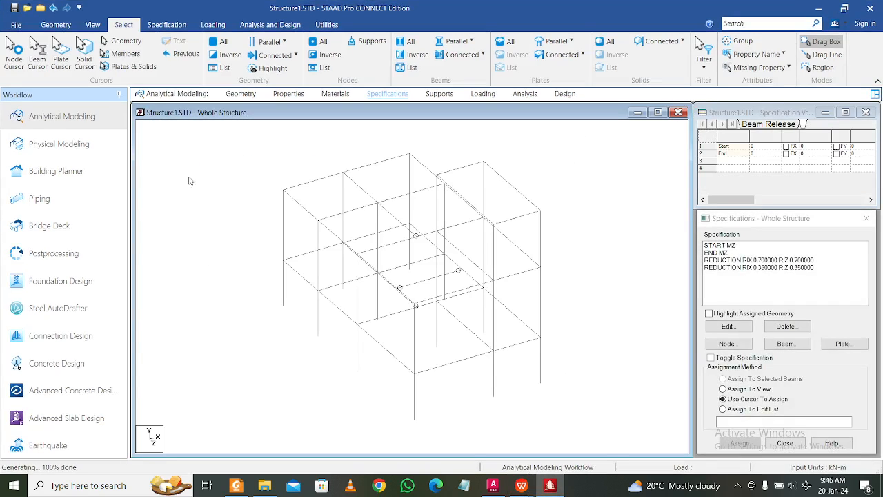
pyautogui.click(93, 25)
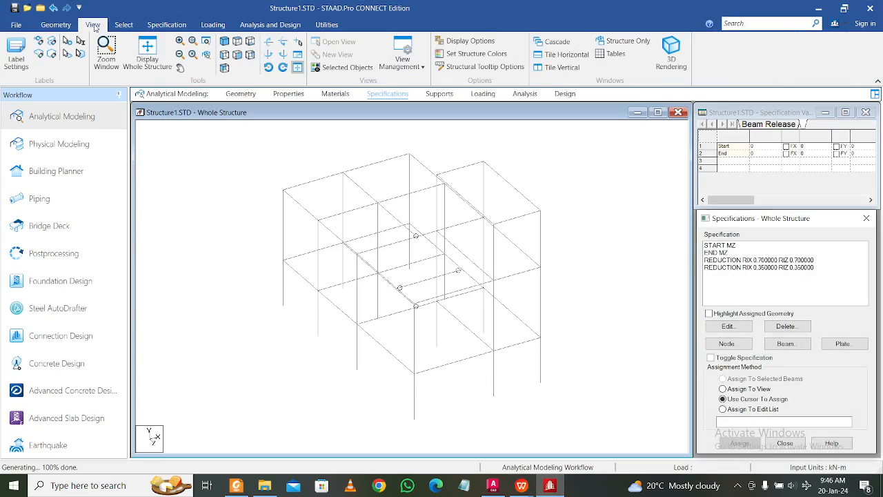
pyautogui.click(237, 55)
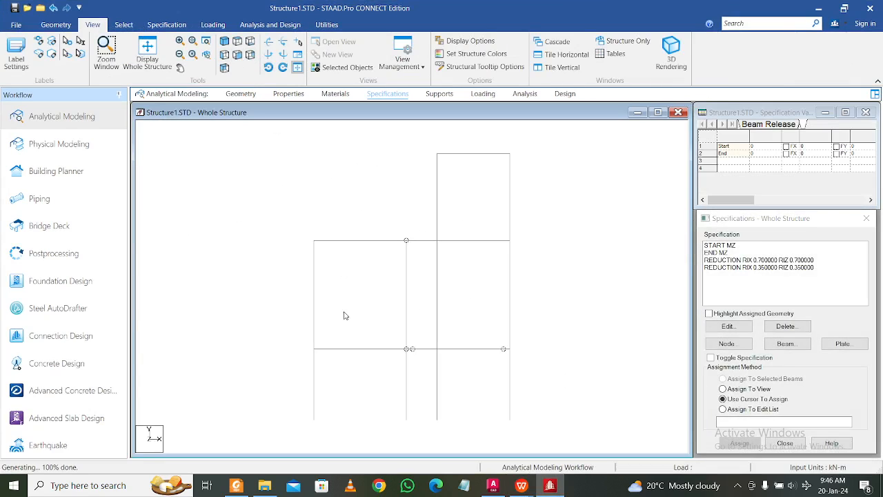
pyautogui.moveTo(289, 330); pyautogui.dragTo(542, 360)
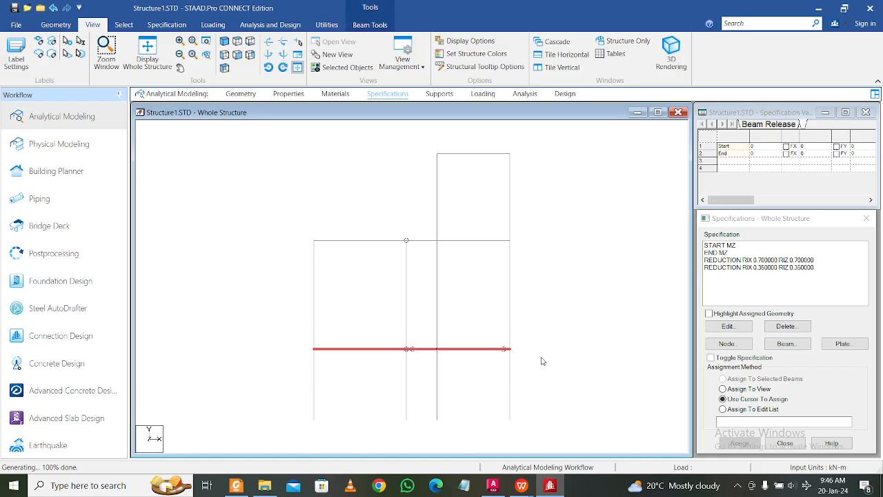
pyautogui.rightClick(541, 358)
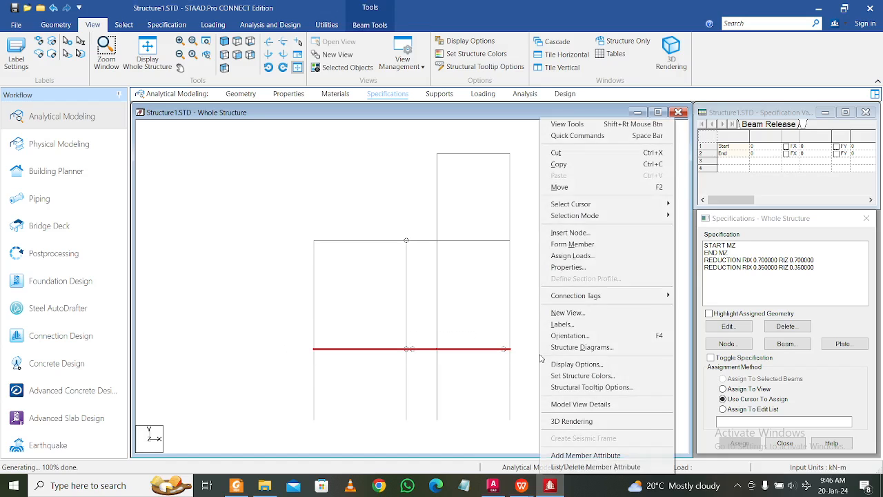
pyautogui.click(570, 317)
pyautogui.click(583, 271)
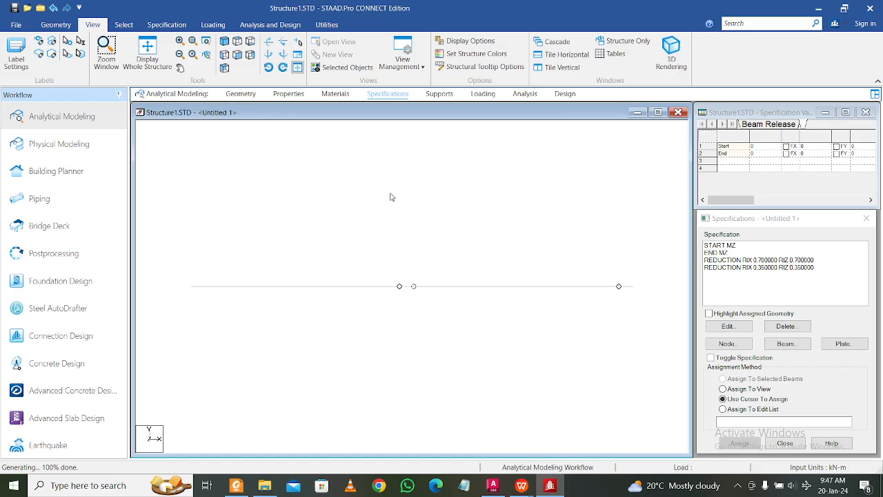
pyautogui.click(237, 42)
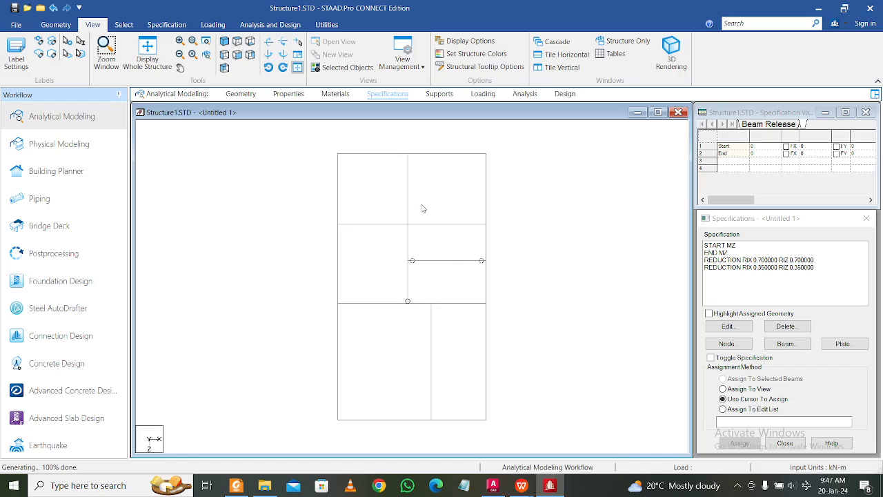
pyautogui.click(727, 343)
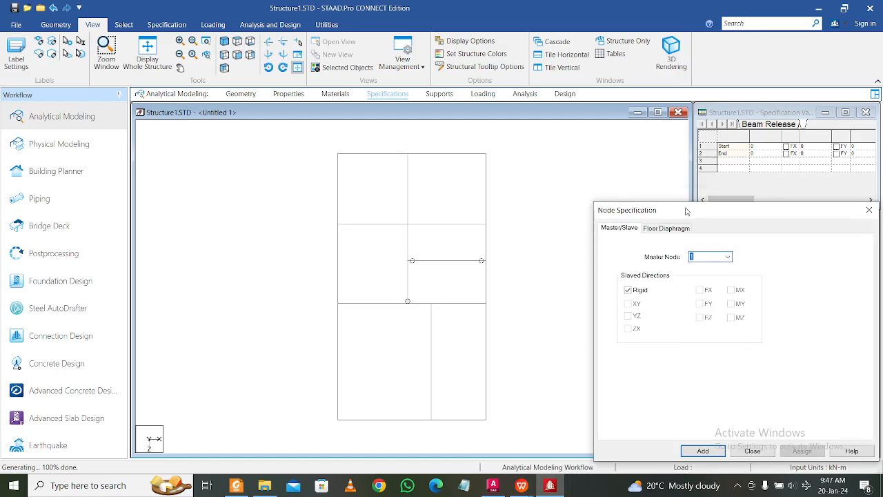
pyautogui.moveTo(686, 211); pyautogui.dragTo(585, 108)
pyautogui.click(564, 126)
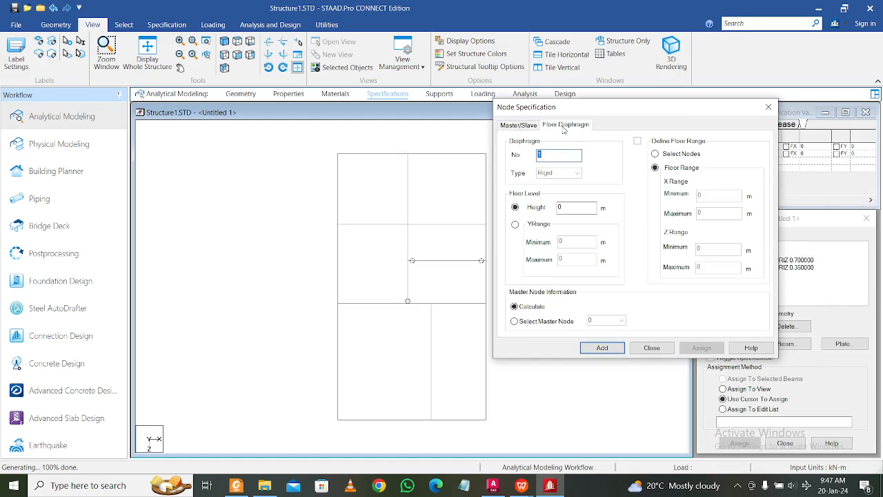
pyautogui.click(526, 126)
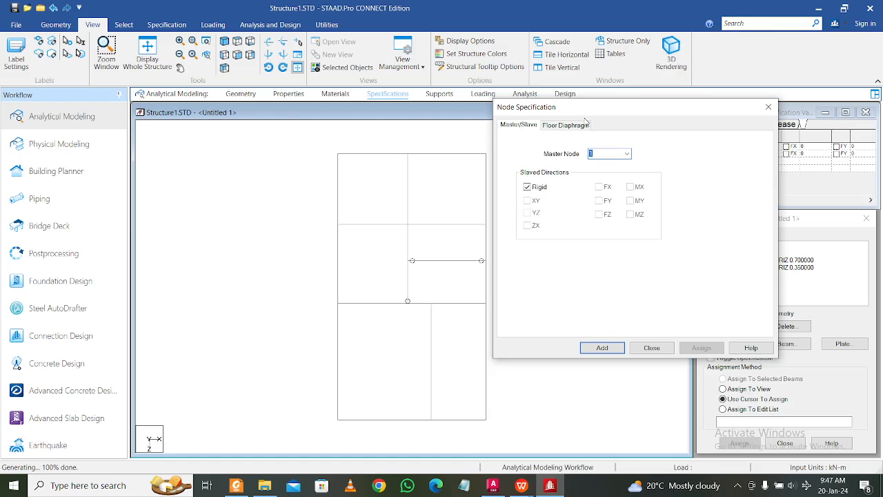
pyautogui.moveTo(601, 111); pyautogui.dragTo(626, 111)
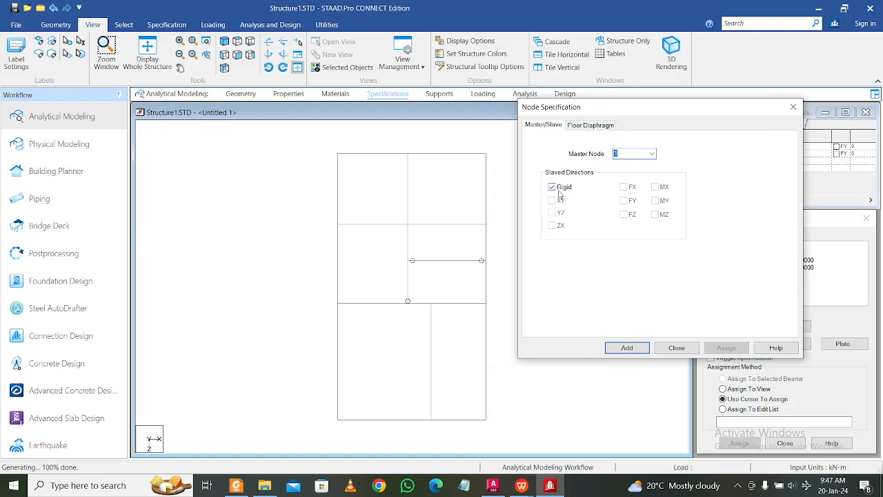
pyautogui.click(651, 154)
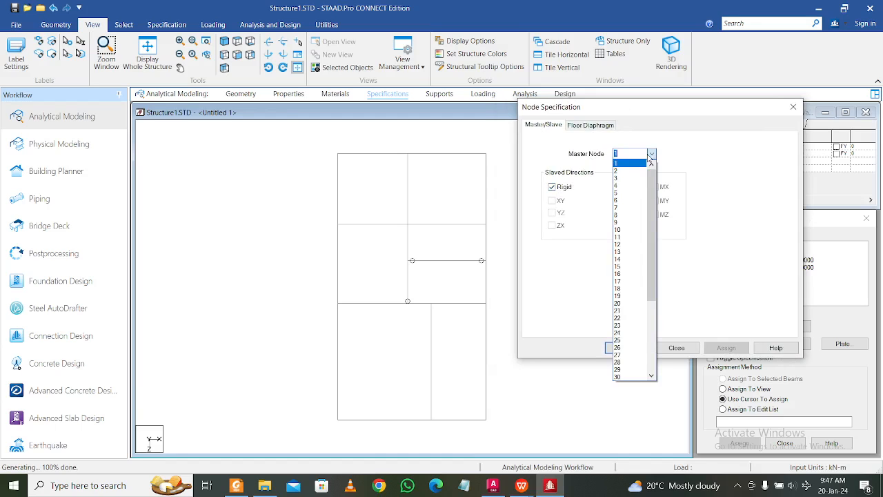
pyautogui.click(793, 107)
pyautogui.click(793, 107)
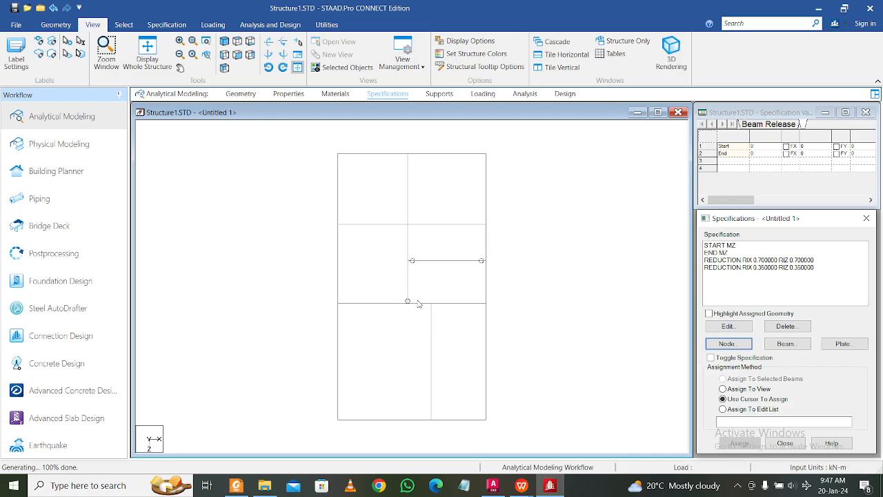
# Display the lowest floor's node numbers to identify a central master node, and hide them again
pyautogui.click(325, 266)
pyautogui.hotkey('shift', 'n')
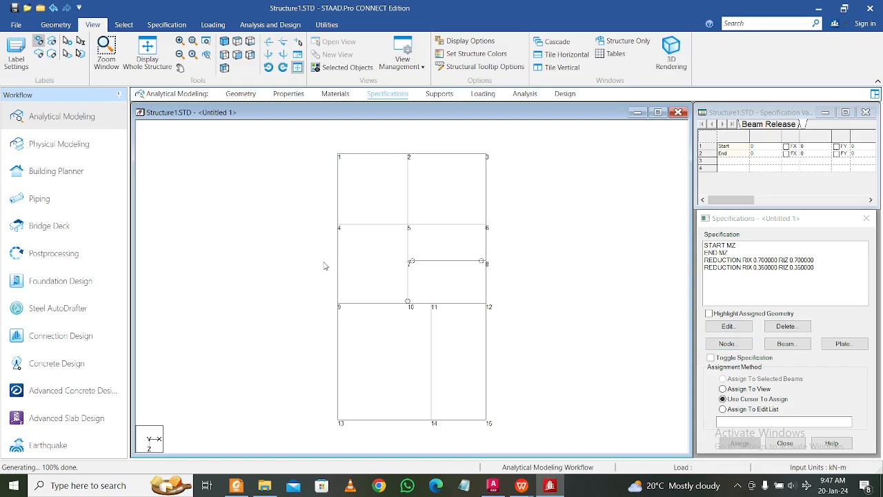
pyautogui.hotkey('shift', 'n')
pyautogui.hotkey('shift', 'n')
pyautogui.hotkey('shift', 'n')
pyautogui.hotkey('shift', 'n')
pyautogui.hotkey('shift', 'n')
# Add a rigid master/slave node specification with node 10 as the master node
pyautogui.click(734, 347)
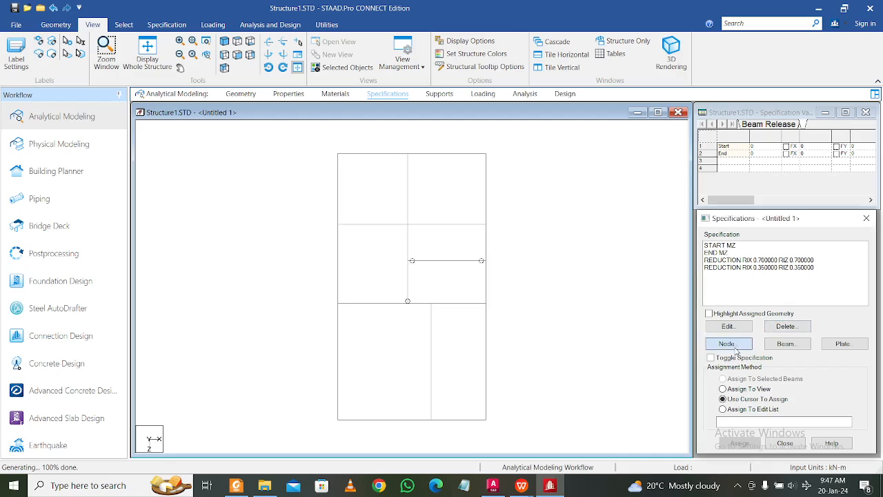
pyautogui.click(727, 256)
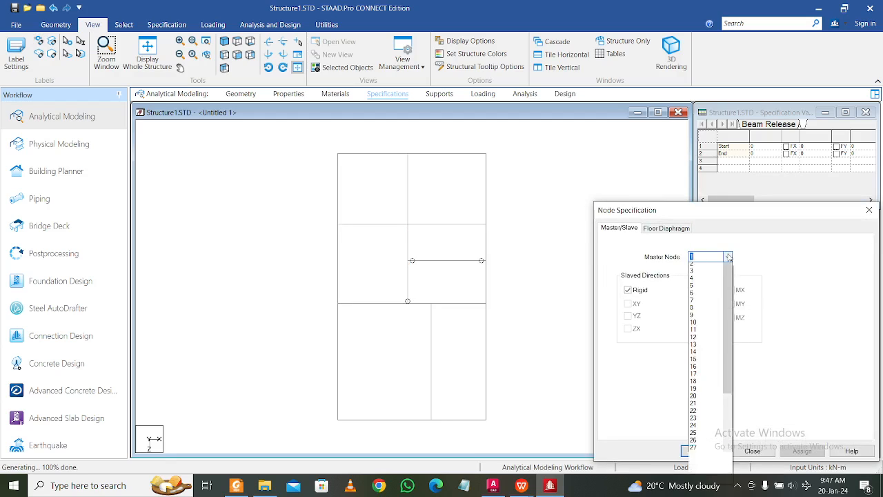
pyautogui.click(715, 337)
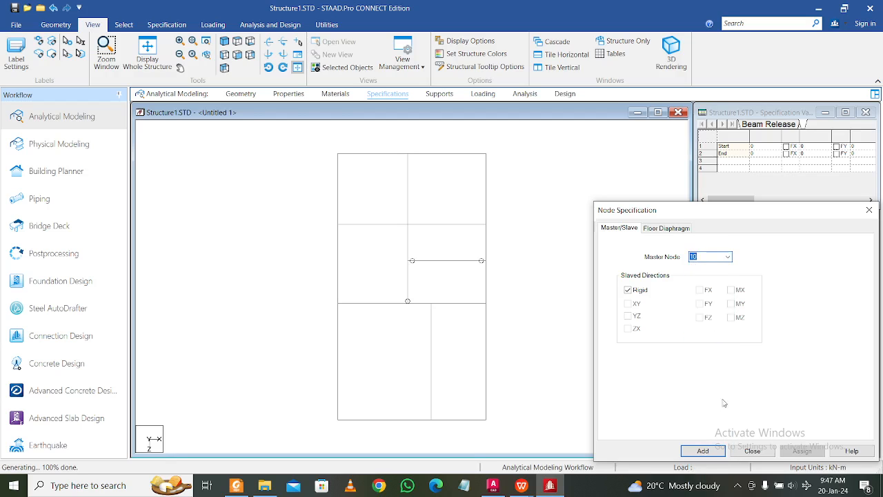
pyautogui.click(703, 451)
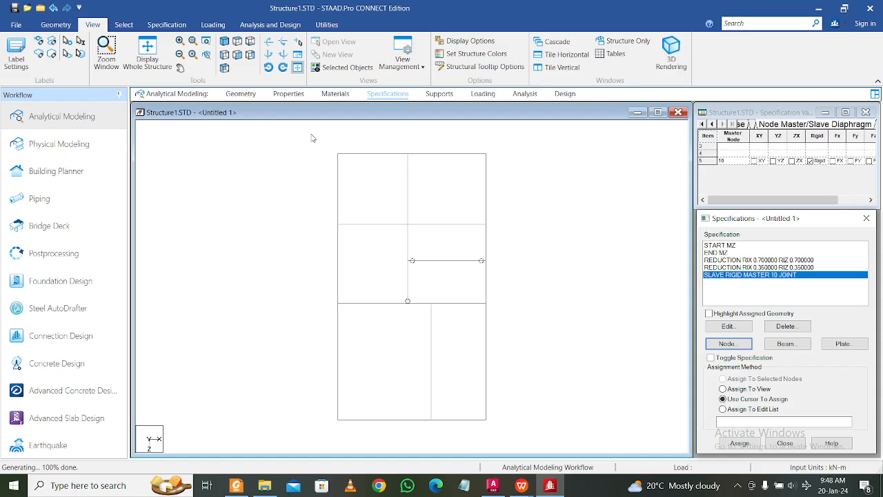
# Assign the rigid slave specification with master node 10 to all nodes of the lowest floor, nodes 1 to 15
pyautogui.moveTo(311, 138); pyautogui.dragTo(512, 426)
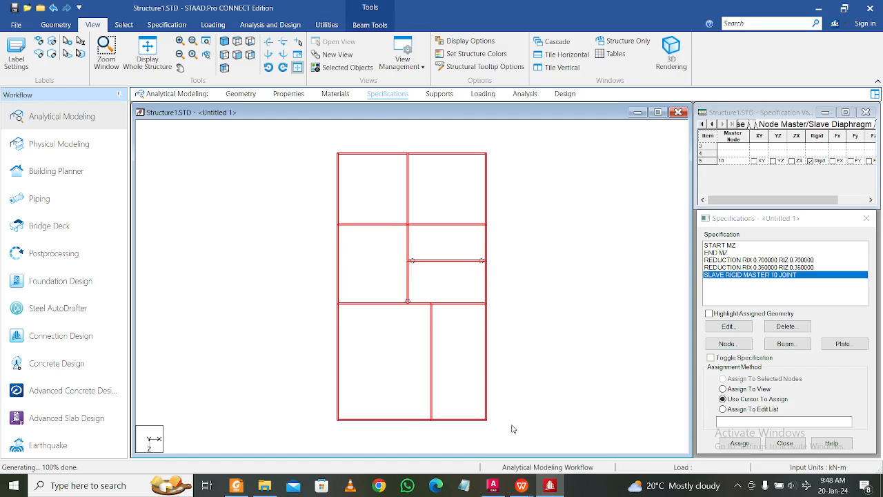
pyautogui.click(519, 411)
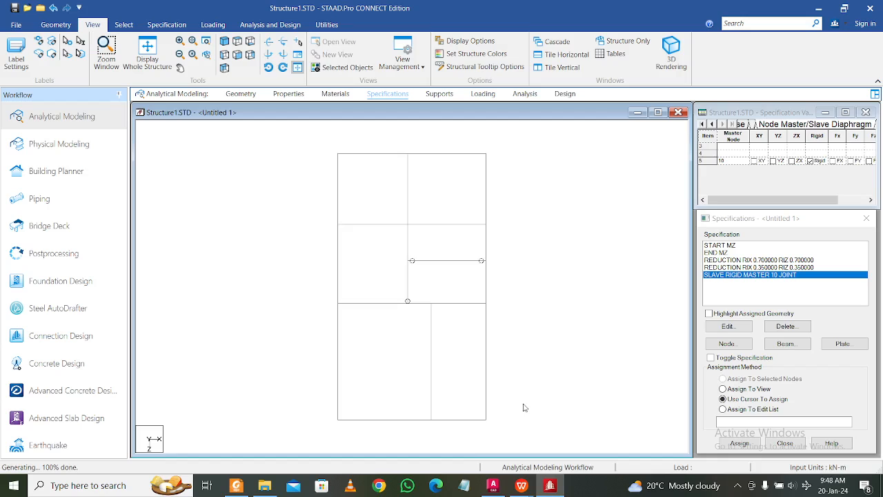
pyautogui.click(118, 26)
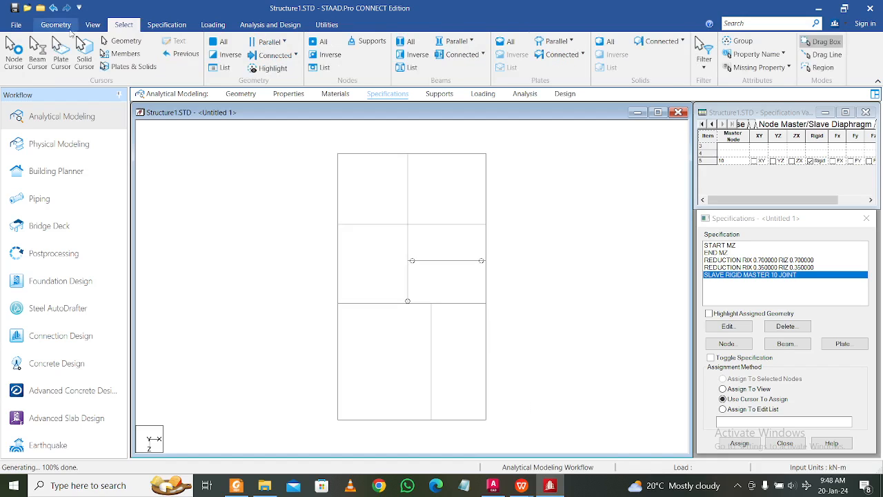
pyautogui.click(13, 54)
pyautogui.moveTo(290, 138); pyautogui.dragTo(520, 442)
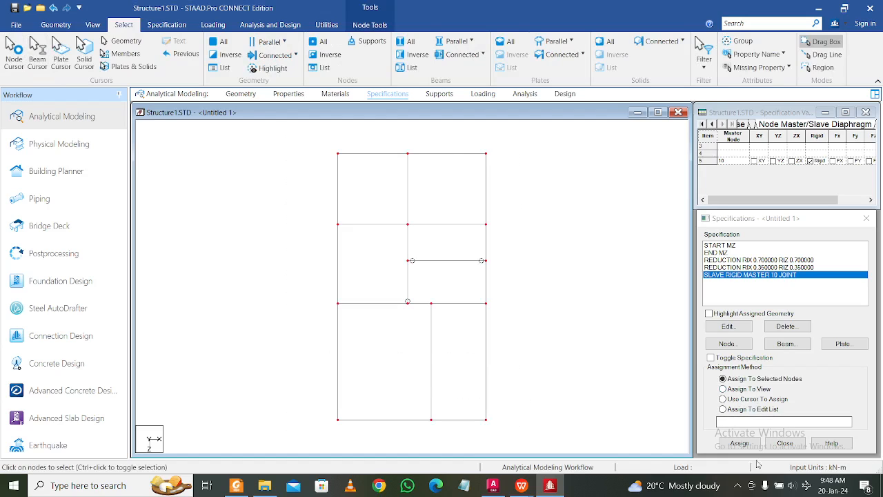
pyautogui.click(739, 443)
pyautogui.click(793, 367)
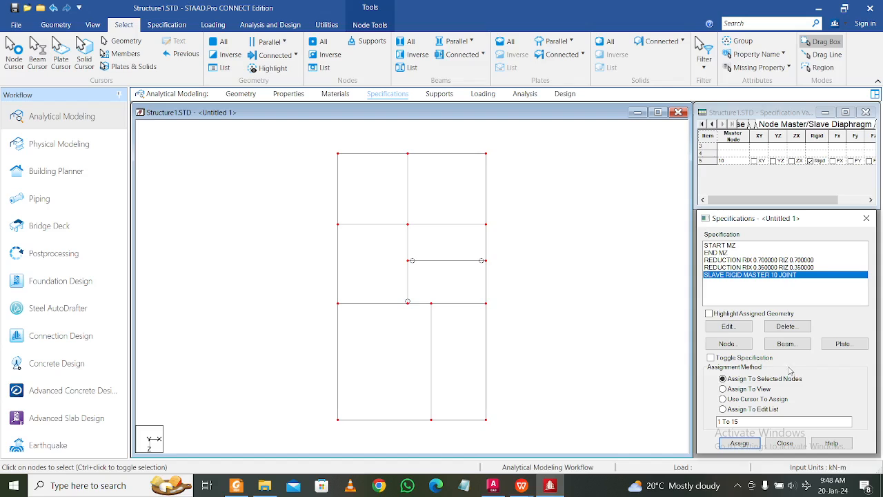
pyautogui.click(619, 356)
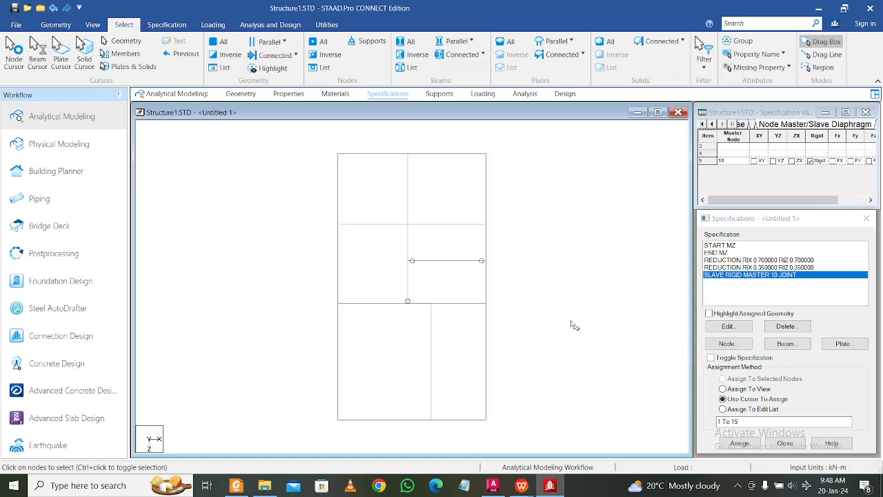
# Restore the whole structure and isolate the second floor level's beams in their own view, shown in plan
pyautogui.click(92, 25)
pyautogui.click(169, 43)
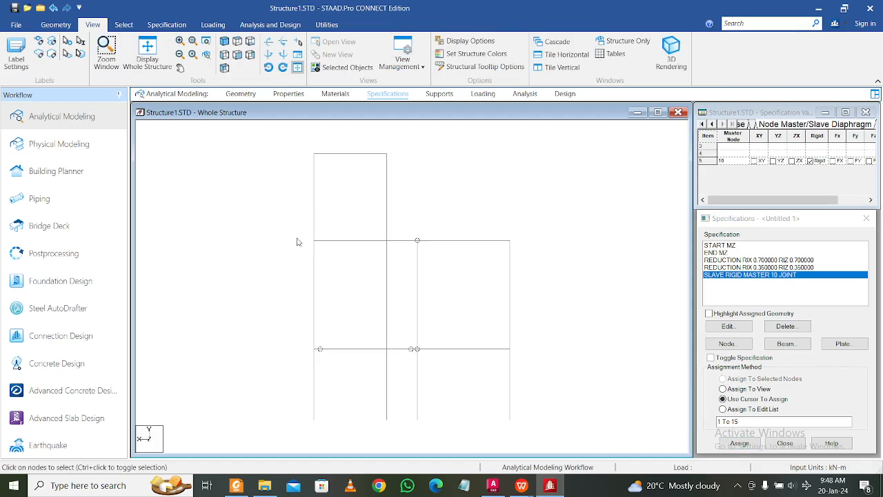
pyautogui.moveTo(290, 235); pyautogui.dragTo(530, 254)
pyautogui.rightClick(531, 254)
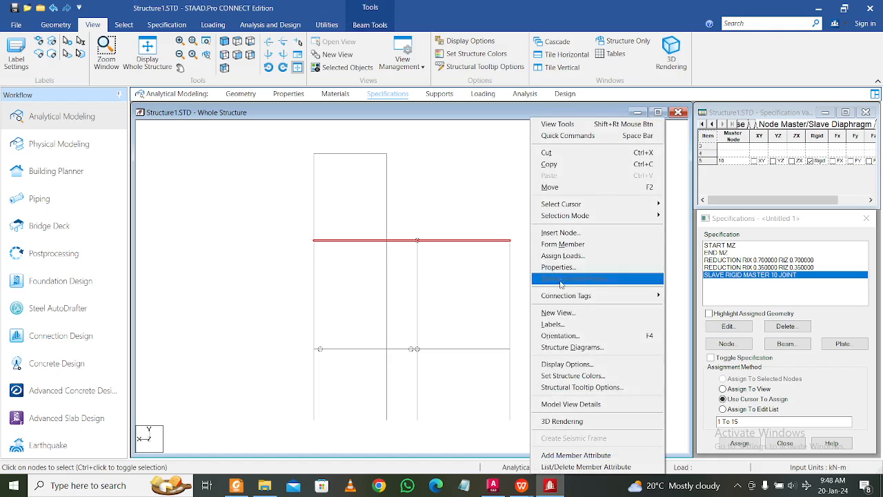
pyautogui.click(557, 313)
pyautogui.click(581, 270)
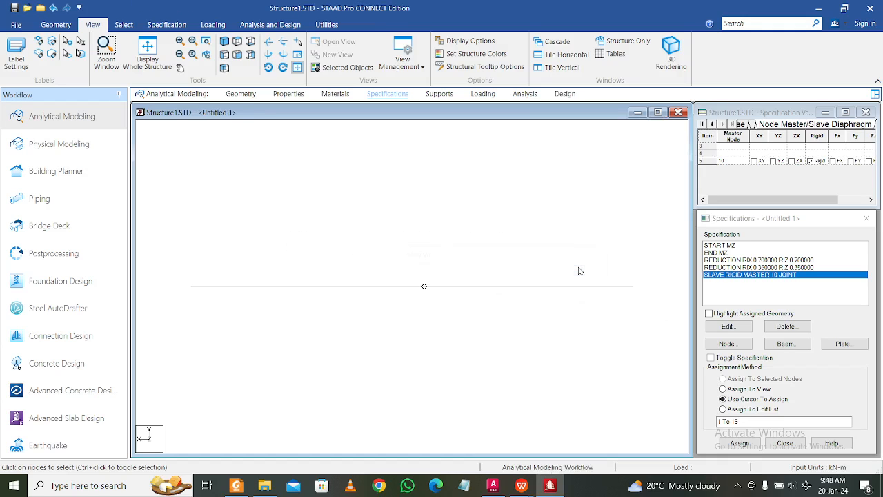
pyautogui.click(237, 42)
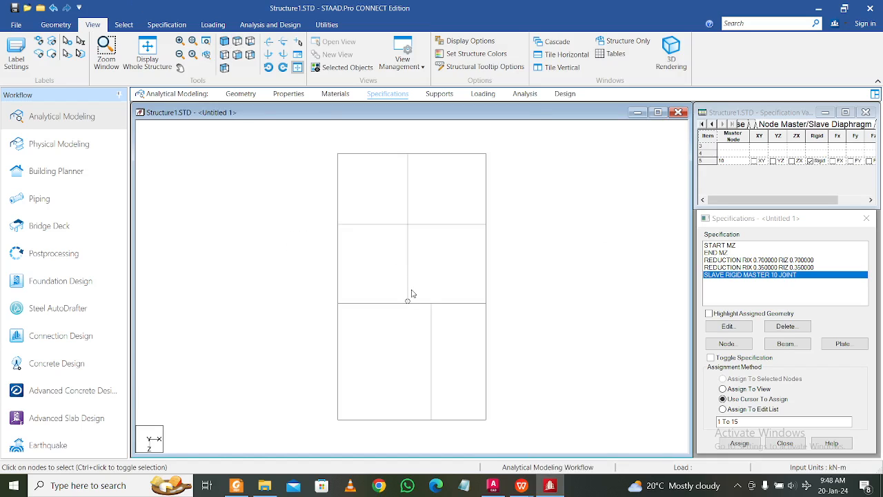
# Check the second floor's node numbers, hide them, and add a rigid master/slave node specification with node 37 as the master node
pyautogui.hotkey('shift', 'n')
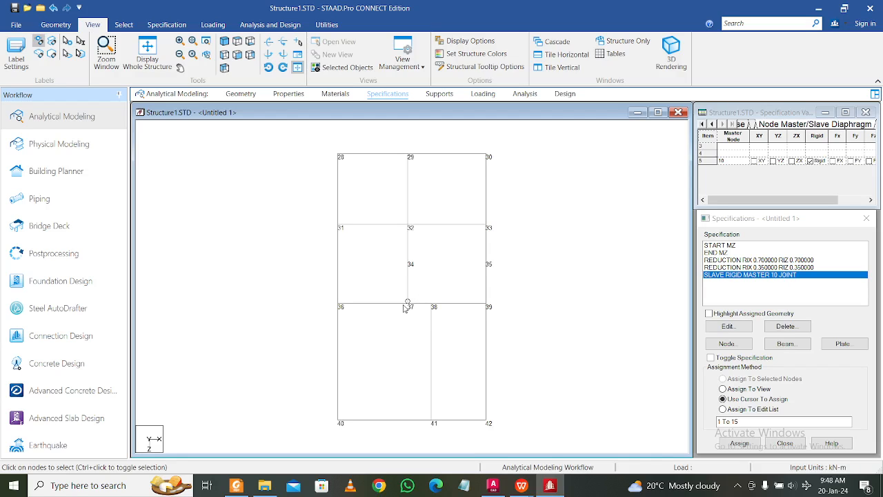
pyautogui.hotkey('shift', 'n')
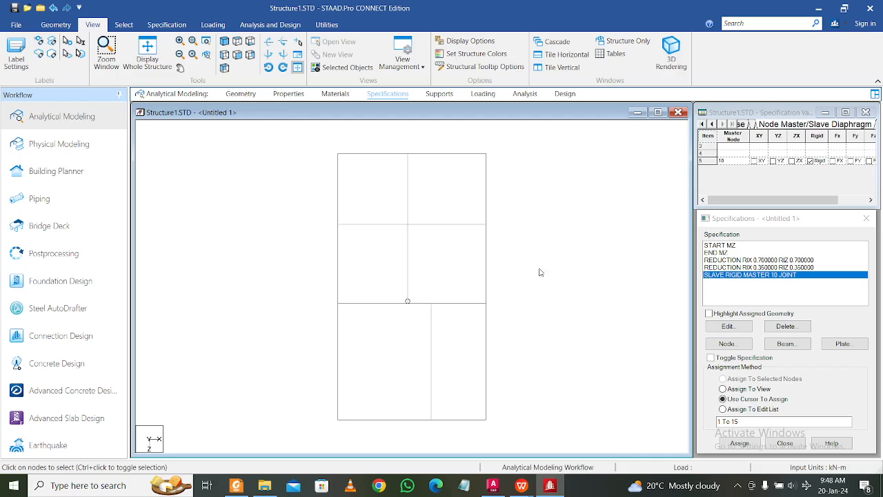
pyautogui.click(726, 343)
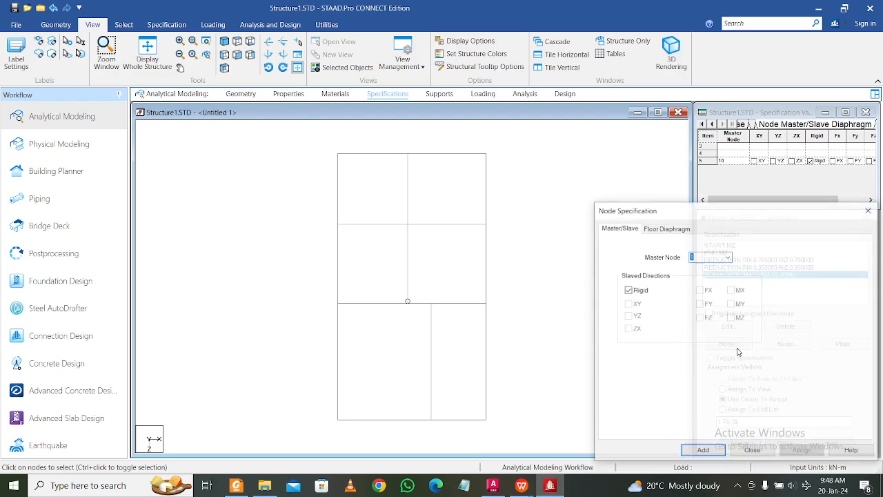
pyautogui.click(727, 257)
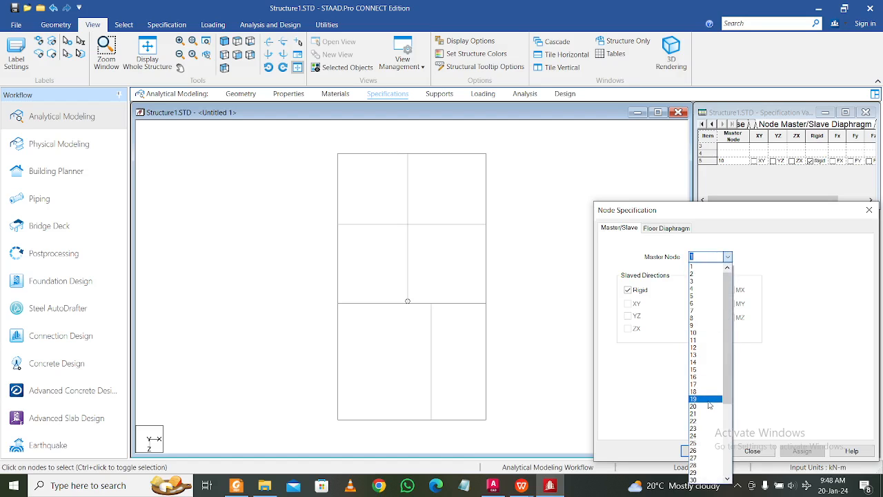
pyautogui.scroll(-2, 710, 414)
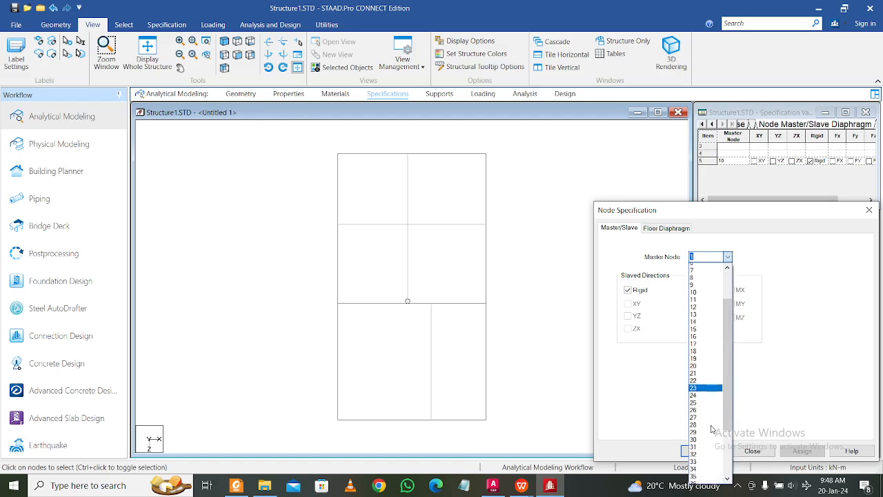
pyautogui.scroll(-2, 713, 429)
pyautogui.click(710, 447)
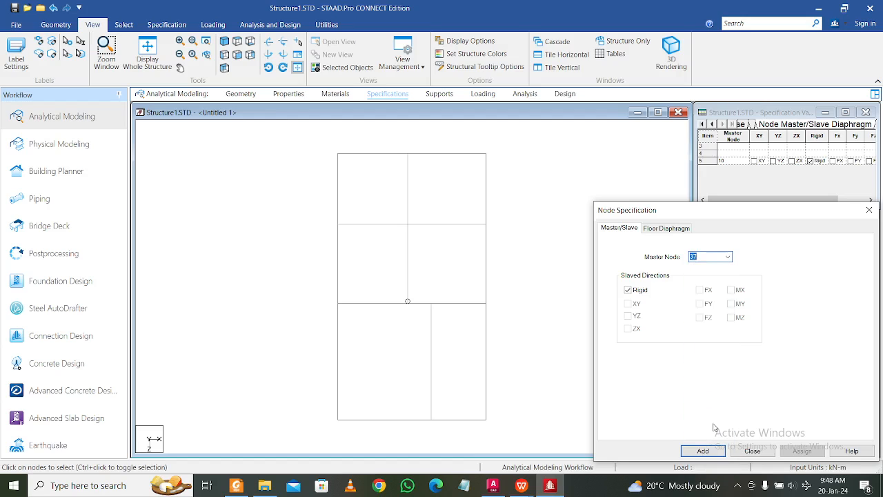
pyautogui.click(717, 453)
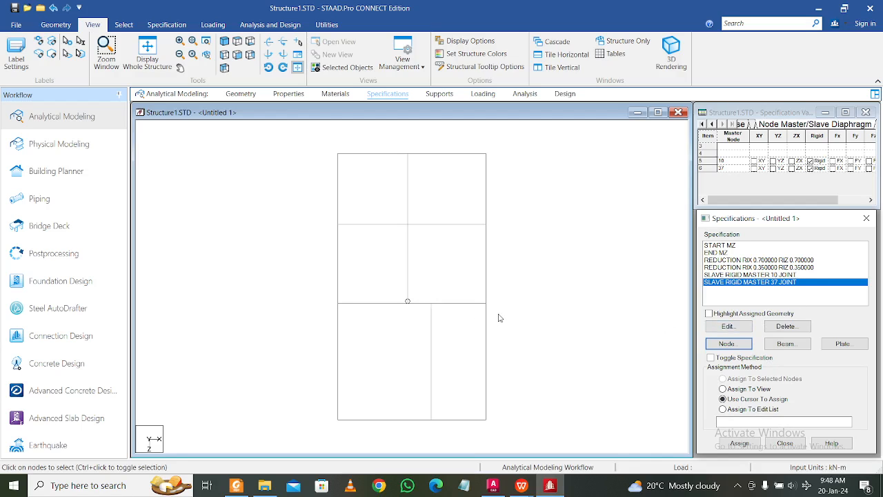
# Assign the rigid slave specification with master node 37 to all nodes of the second floor, nodes 28 to 42
pyautogui.click(112, 26)
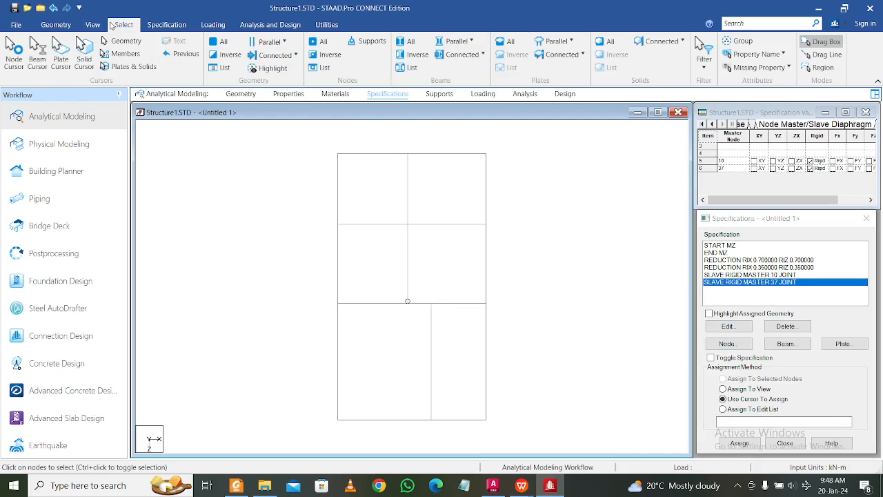
pyautogui.moveTo(312, 137); pyautogui.dragTo(538, 441)
pyautogui.click(740, 443)
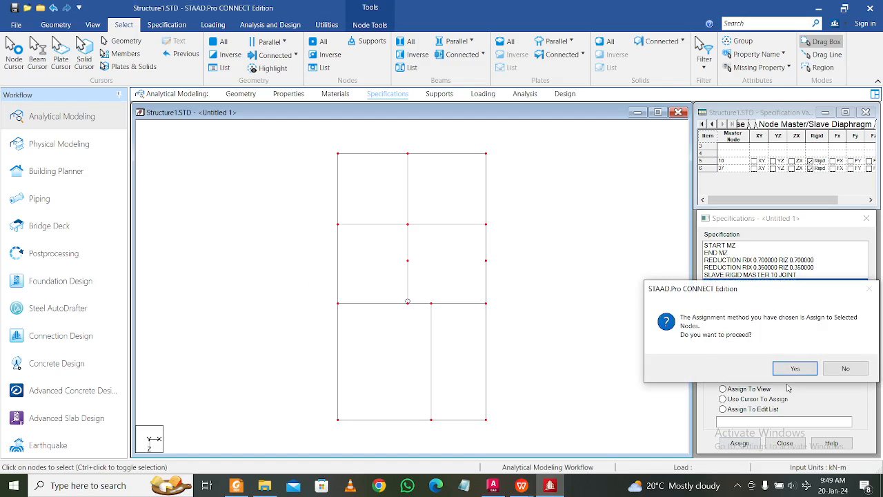
pyautogui.click(794, 368)
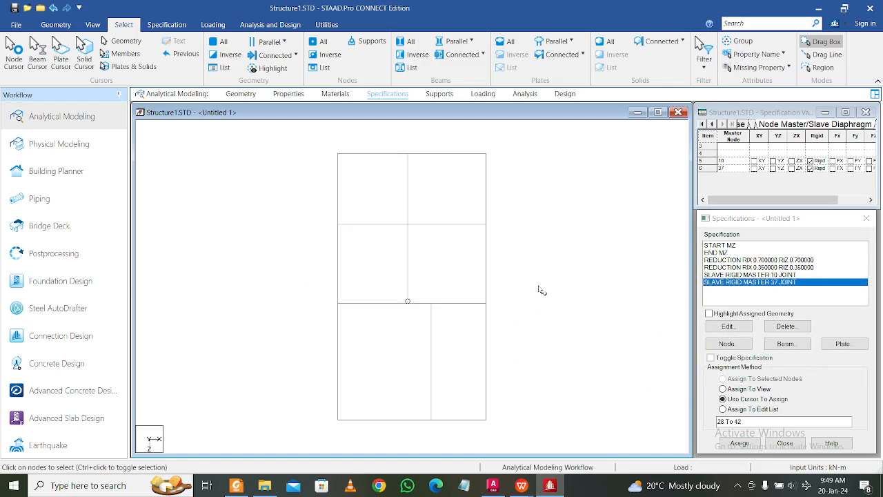
# Restore the whole structure and isolate the topmost level's beams in their own view, shown in plan
pyautogui.click(95, 26)
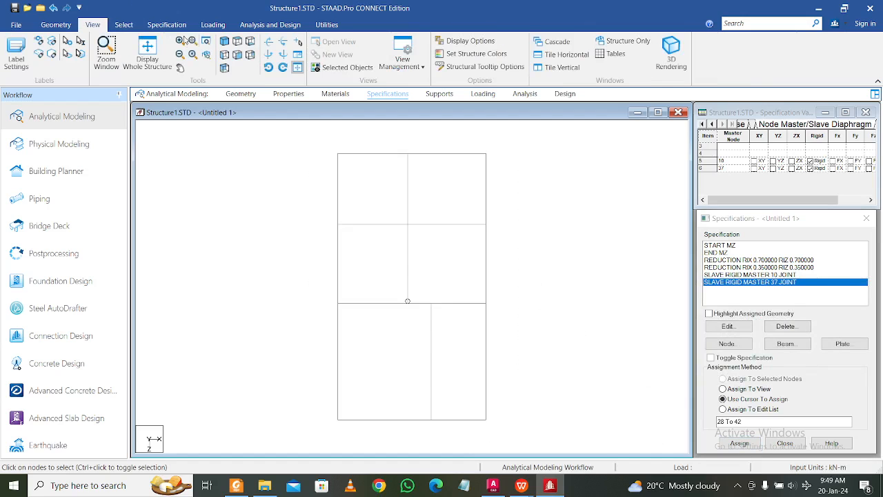
pyautogui.click(148, 46)
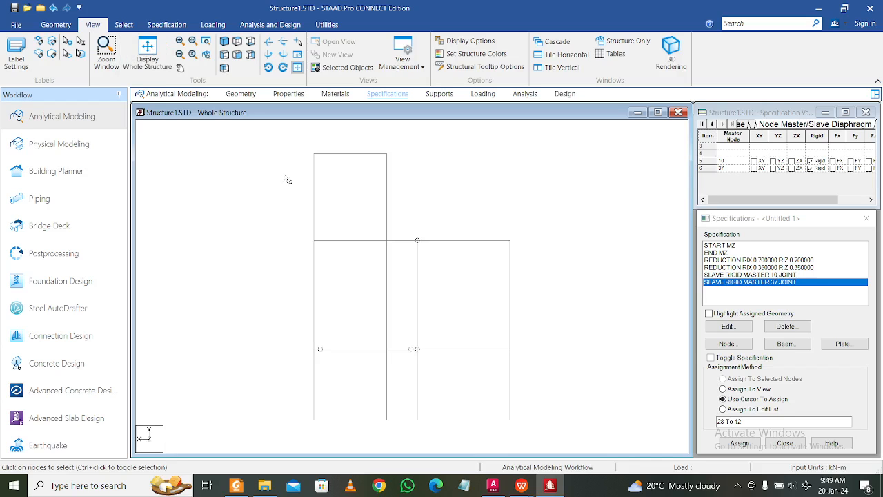
pyautogui.moveTo(278, 143); pyautogui.dragTo(427, 163)
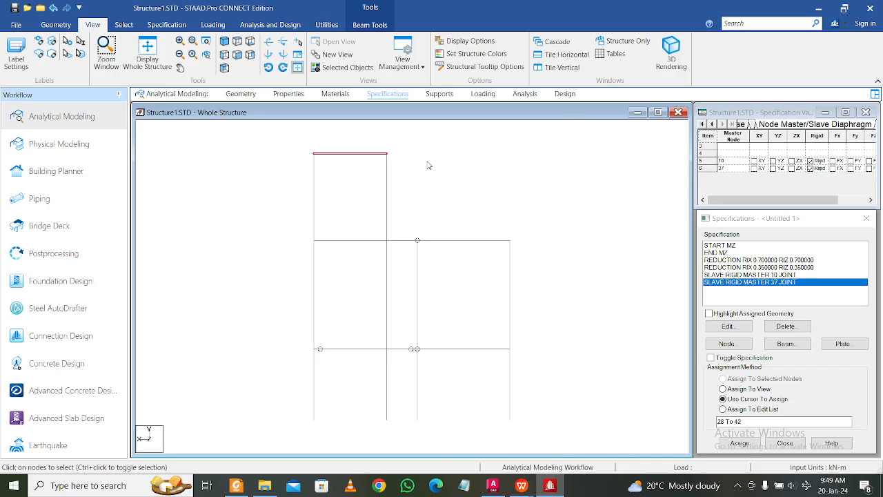
pyautogui.rightClick(427, 163)
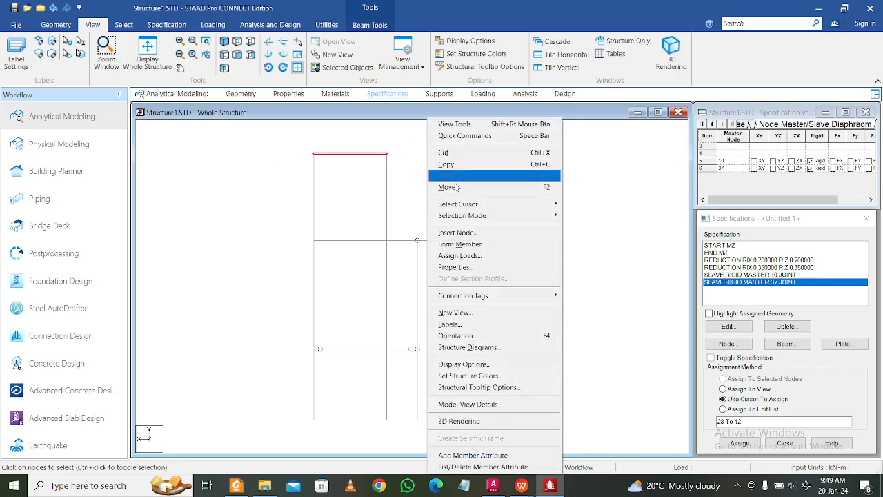
pyautogui.click(482, 315)
pyautogui.click(585, 271)
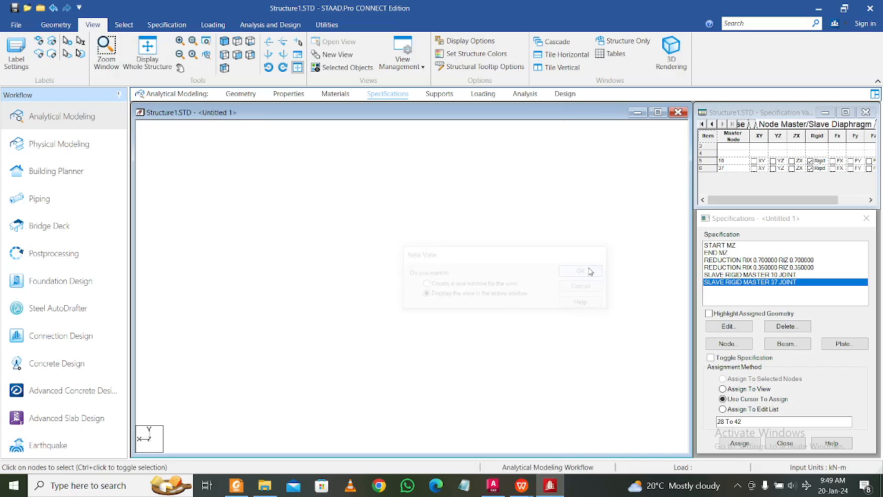
pyautogui.click(238, 42)
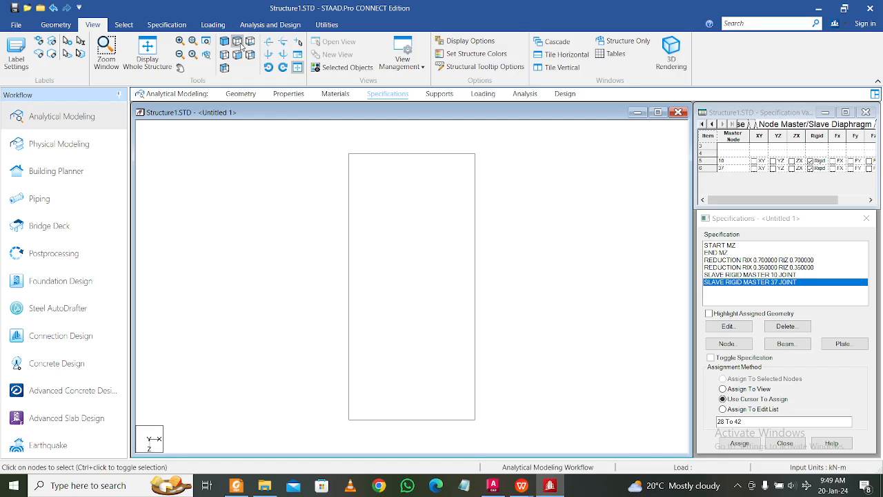
# Examine the topmost level's perimeter beams individually, and return to the isometric view of the whole structure
pyautogui.click(407, 154)
pyautogui.click(345, 246)
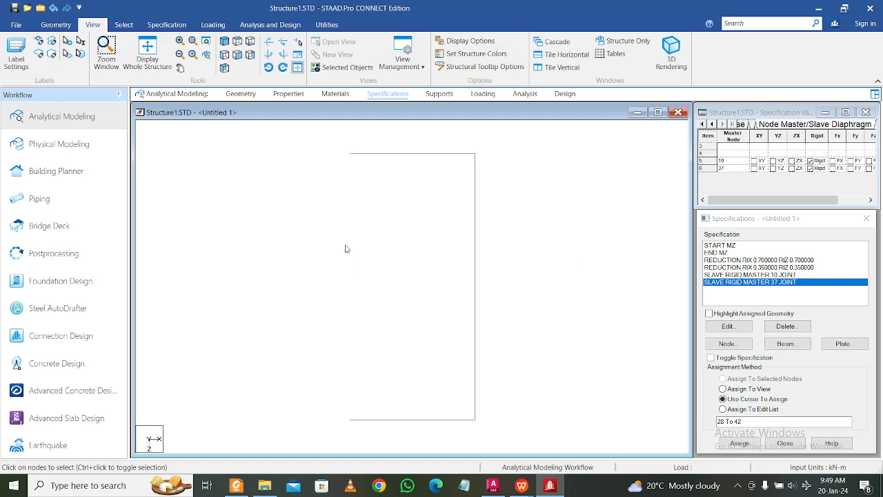
pyautogui.click(476, 278)
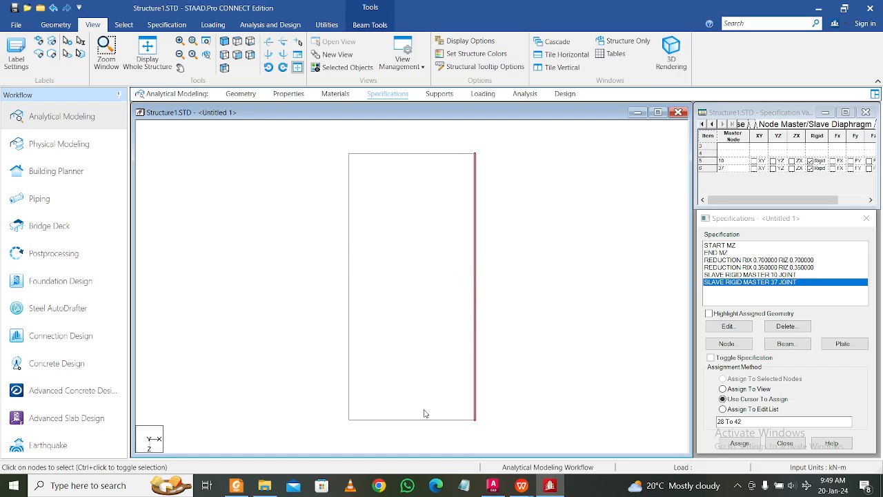
pyautogui.click(398, 380)
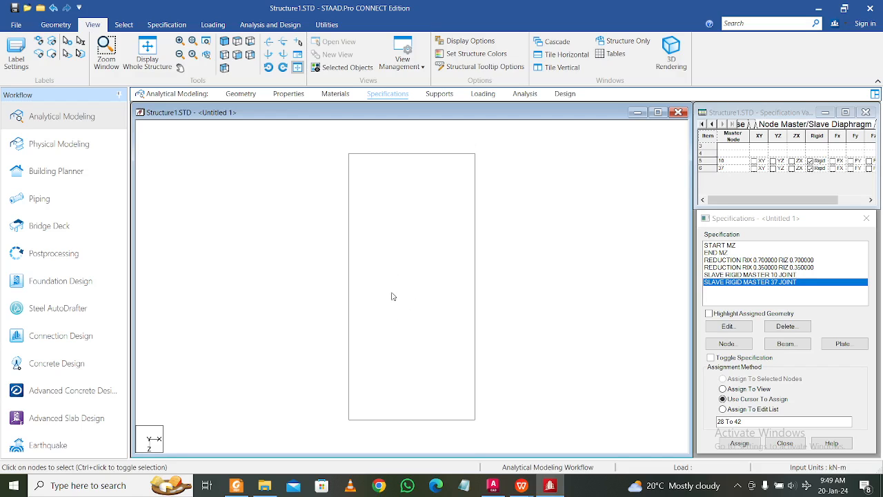
pyautogui.click(224, 42)
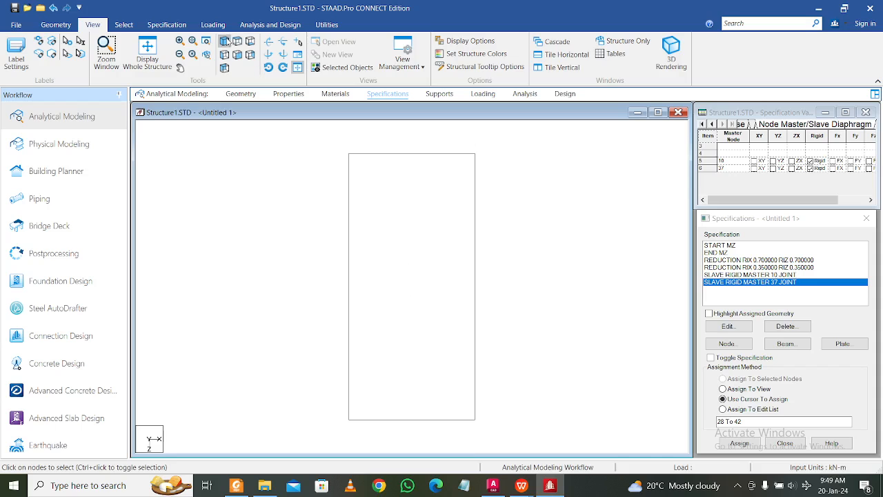
pyautogui.click(148, 44)
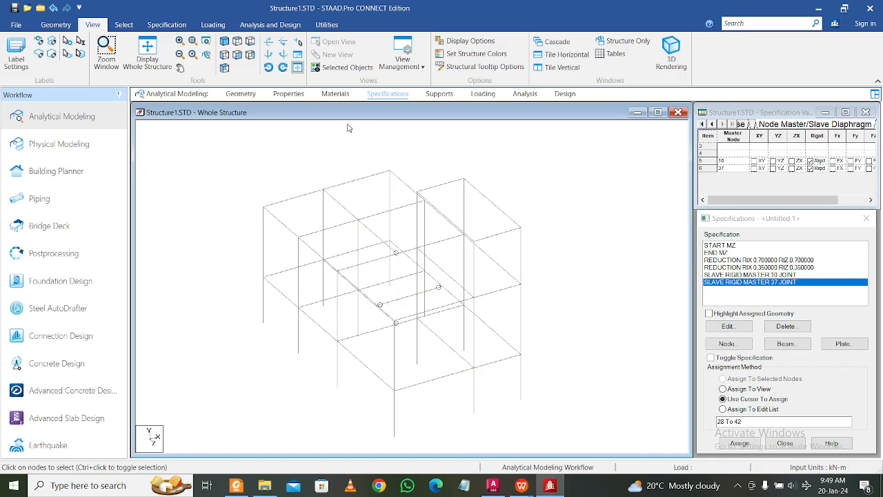
# Start creating a new support with the fixed restraint type
pyautogui.click(440, 94)
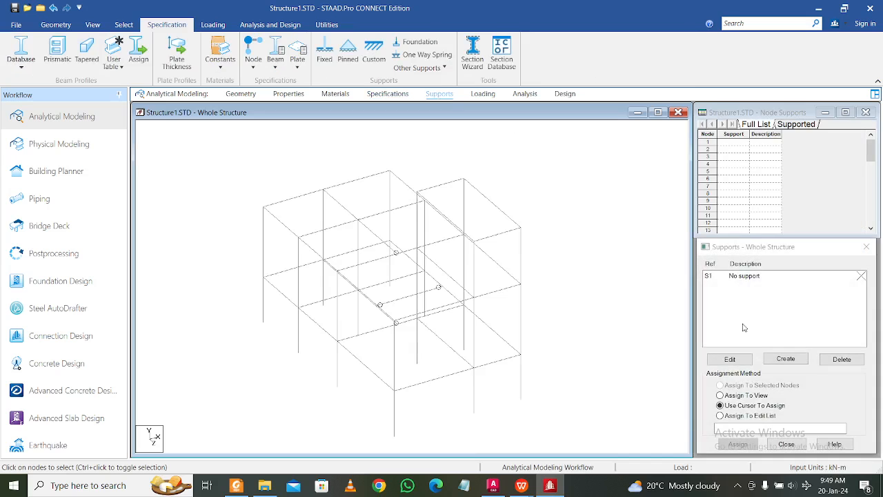
pyautogui.click(786, 359)
pyautogui.moveTo(762, 209); pyautogui.dragTo(552, 128)
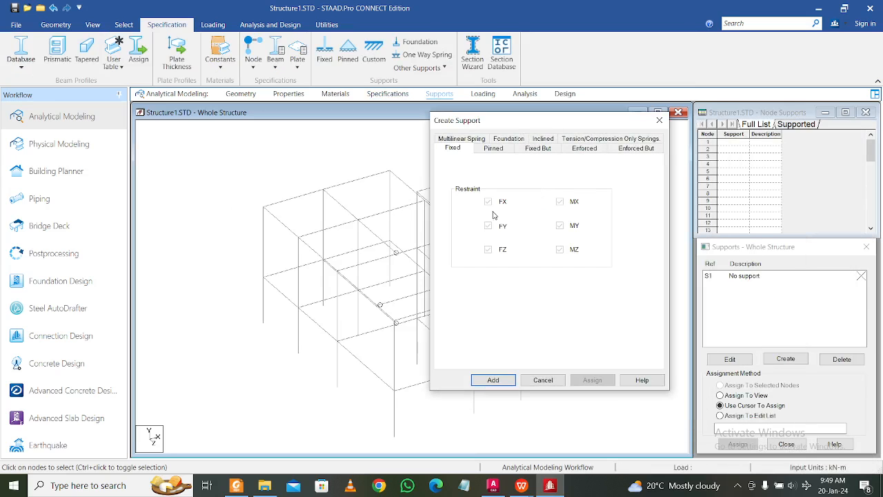
# Switch to the AutoCAD ground floor drawing and examine the footing section with its column, tie beam and foundation depth
pyautogui.click(492, 485)
pyautogui.scroll(-10, 473, 365)
pyautogui.moveTo(451, 302); pyautogui.dragTo(241, 306, button='middle')
pyautogui.moveTo(300, 298); pyautogui.dragTo(636, 299, button='middle')
pyautogui.moveTo(319, 291); pyautogui.dragTo(398, 293, button='middle')
pyautogui.scroll(6, 411, 340)
pyautogui.scroll(2, 411, 341)
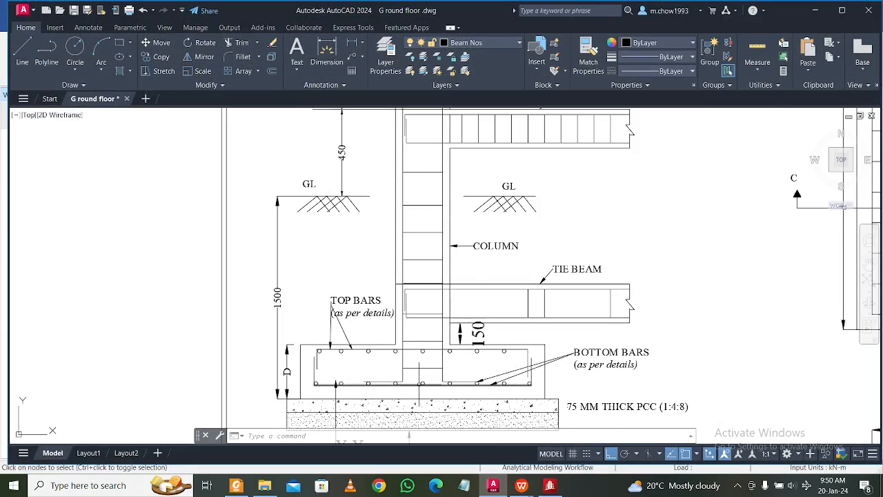
pyautogui.click(815, 10)
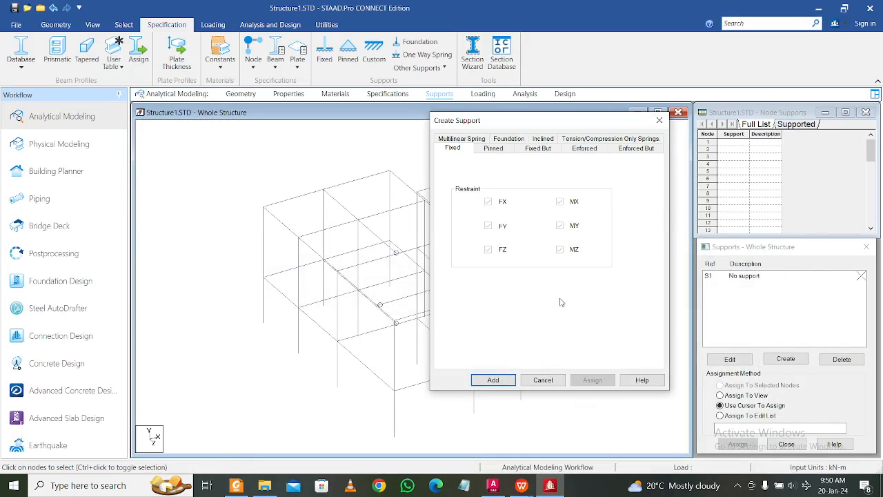
# Add the fixed support, assign it to all column base nodes, 16 to 27, and show the frame in isometric view
pyautogui.click(494, 379)
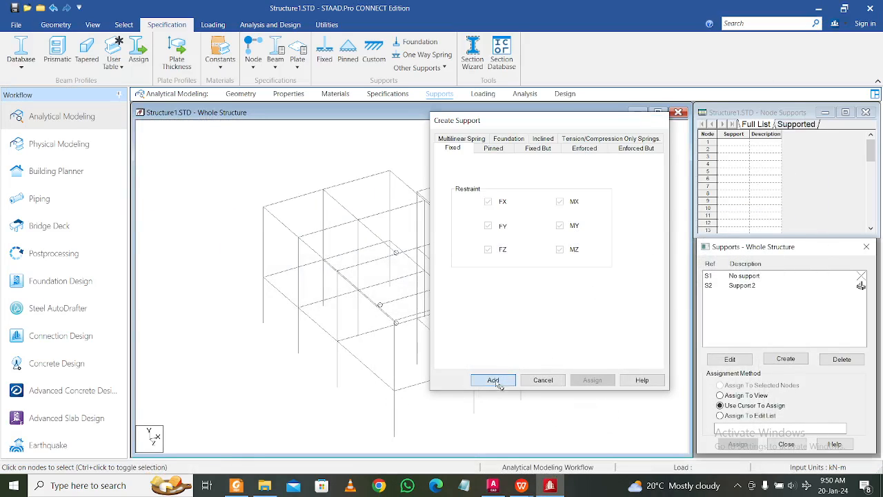
pyautogui.click(743, 287)
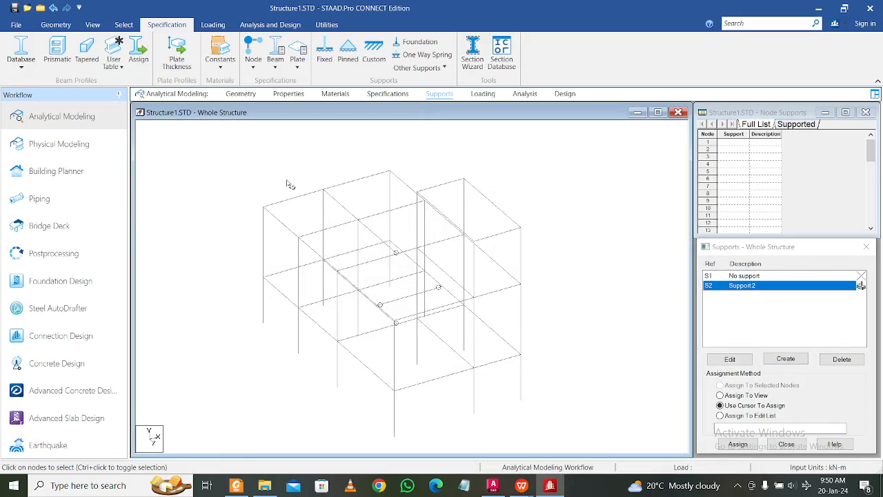
pyautogui.press('z')
pyautogui.moveTo(353, 360); pyautogui.dragTo(348, 270, button='middle')
pyautogui.moveTo(252, 331); pyautogui.dragTo(581, 357)
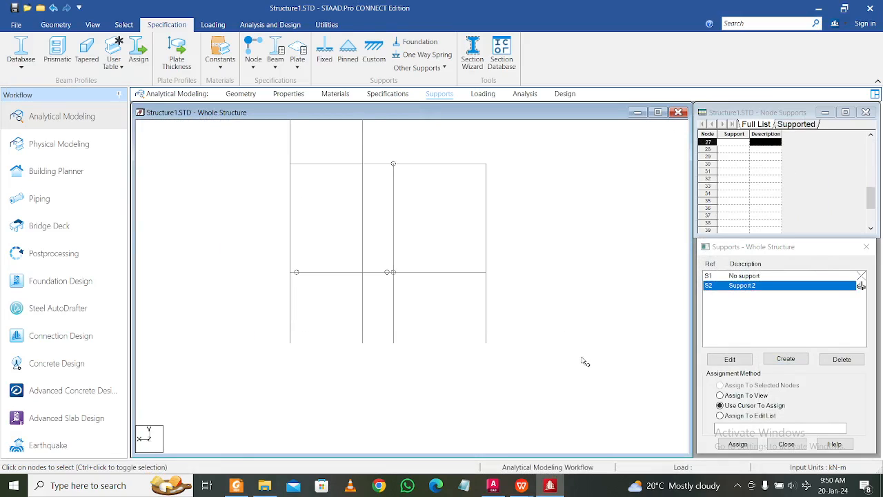
pyautogui.click(737, 444)
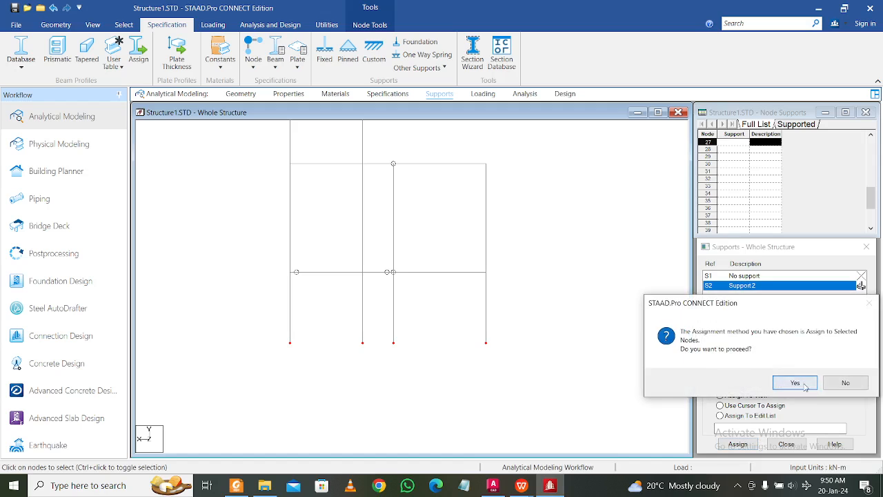
pyautogui.click(804, 385)
pyautogui.click(96, 25)
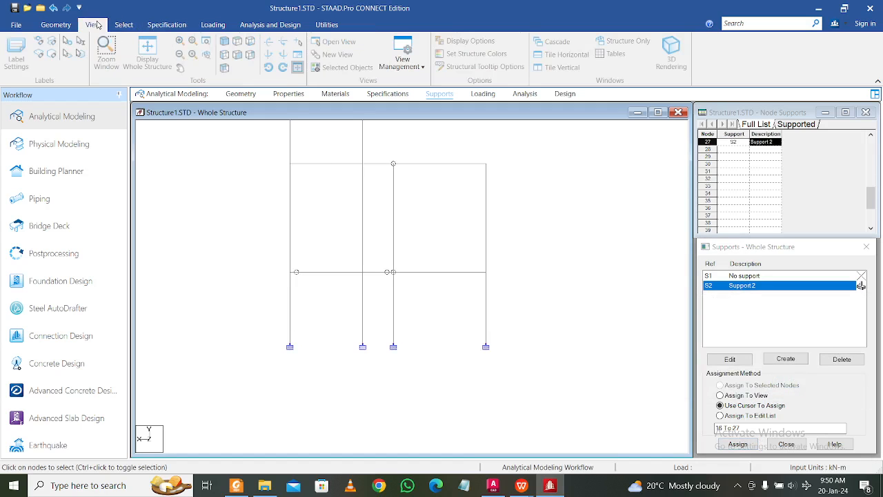
pyautogui.click(225, 41)
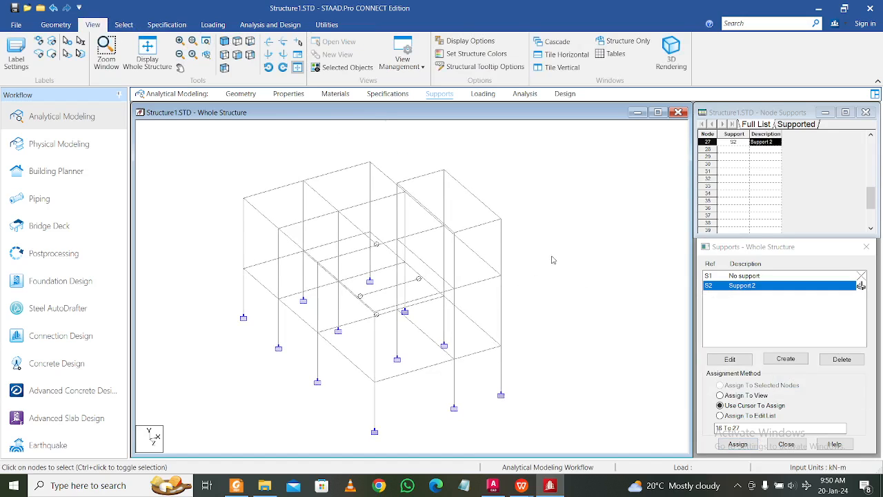
pyautogui.moveTo(503, 238); pyautogui.dragTo(525, 237, button='middle')
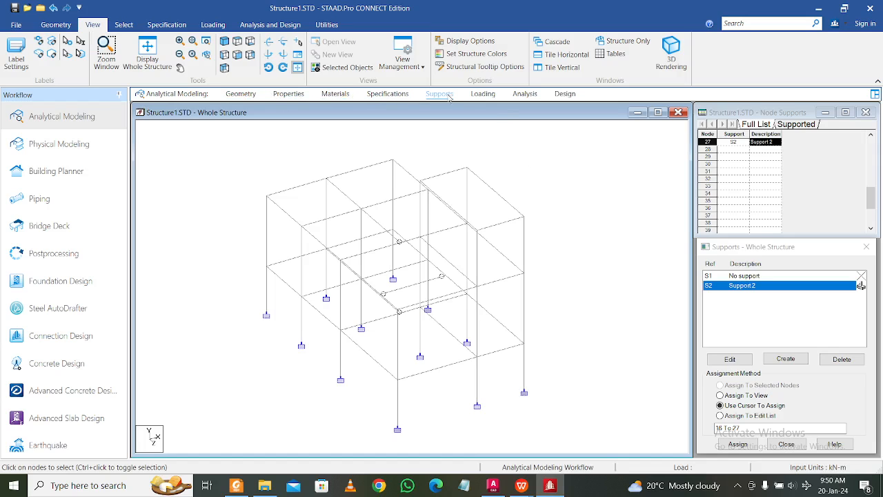
# Start a new seismic definition of type Indian IS 1893-2016 and open its parameter generator
pyautogui.click(481, 95)
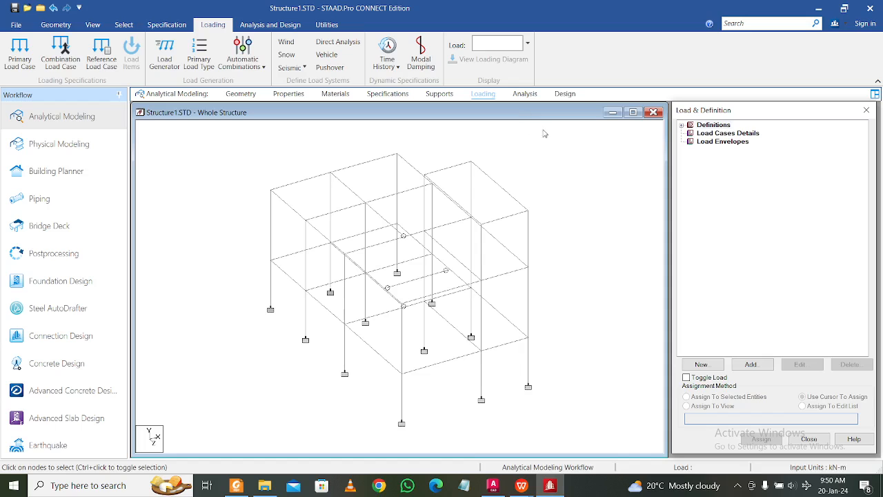
pyautogui.click(682, 125)
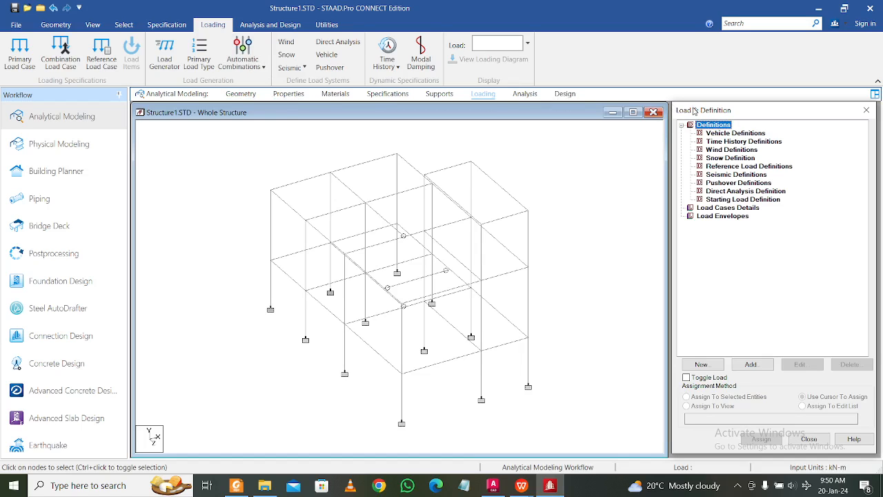
pyautogui.click(733, 175)
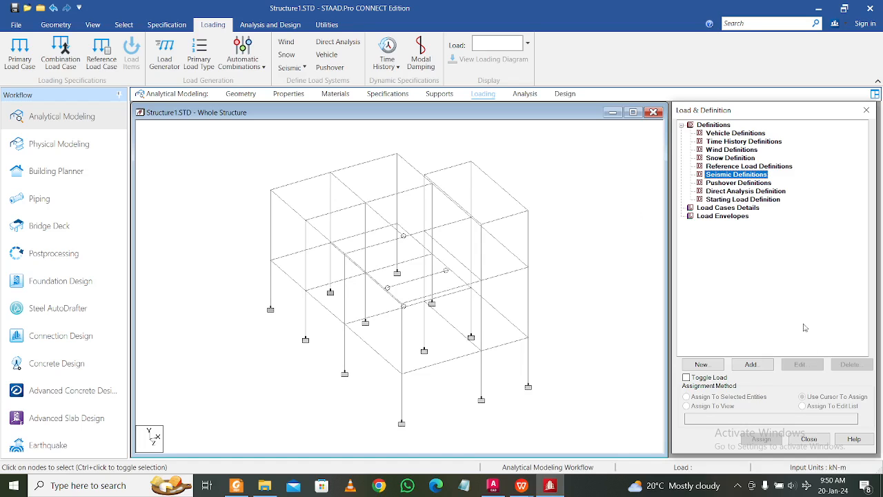
pyautogui.click(751, 364)
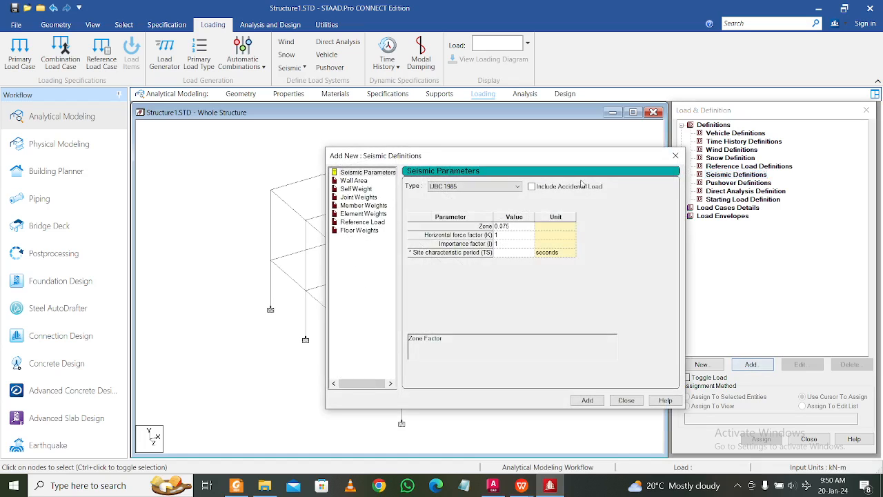
pyautogui.moveTo(573, 158); pyautogui.dragTo(507, 110)
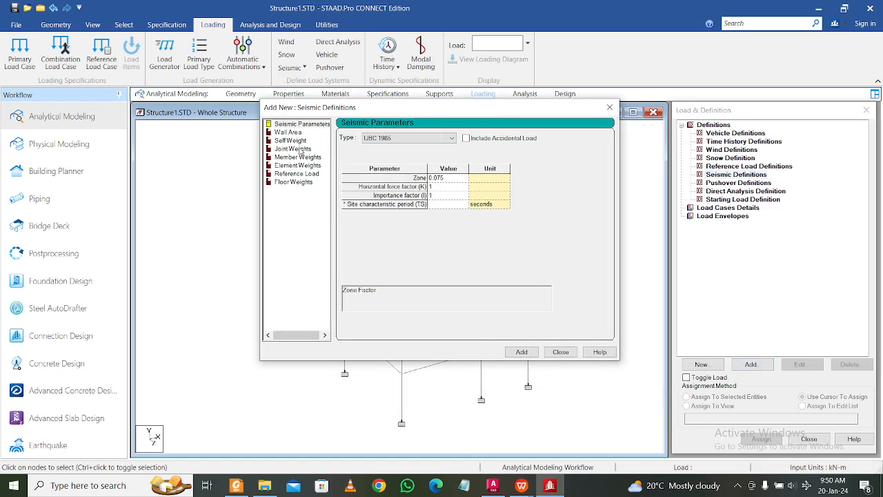
pyautogui.click(407, 138)
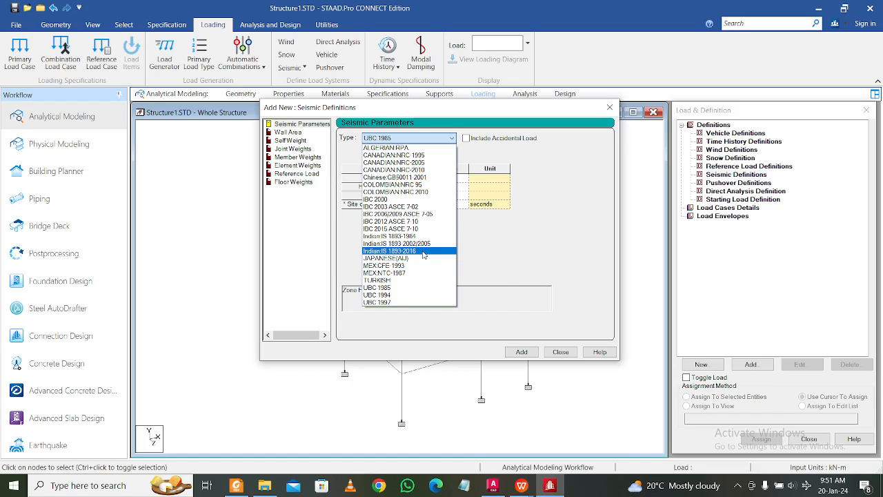
pyautogui.click(425, 252)
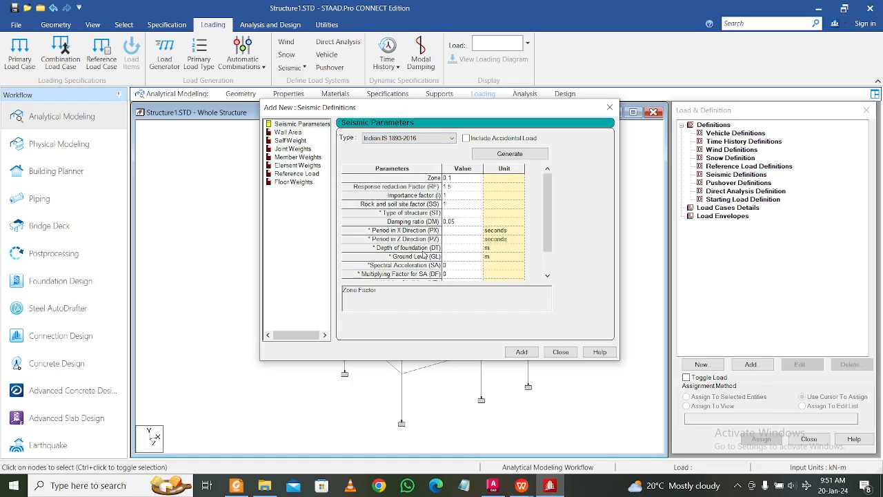
pyautogui.click(510, 154)
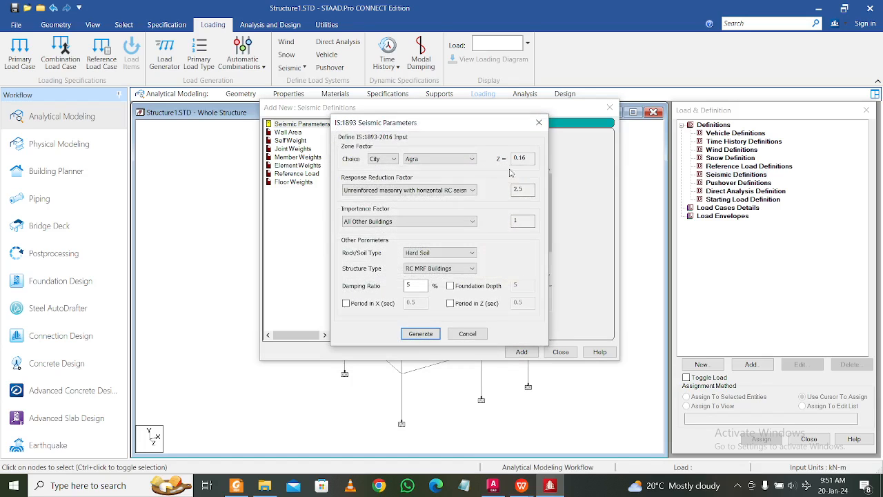
# Choose the zone factor by zone instead of city and set it to zone V
pyautogui.click(387, 159)
pyautogui.click(387, 176)
pyautogui.click(436, 159)
pyautogui.click(427, 193)
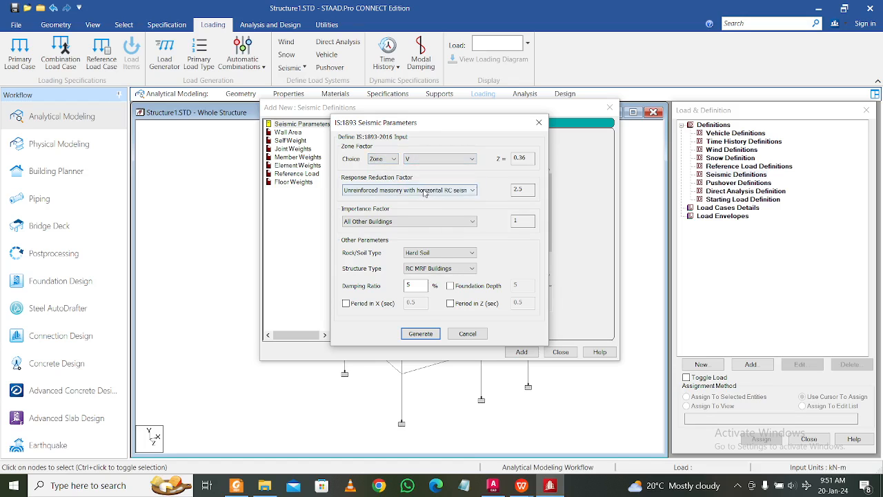
# Set the response reduction factor to RC buildings with Special Moment Resisting Frame
pyautogui.click(424, 190)
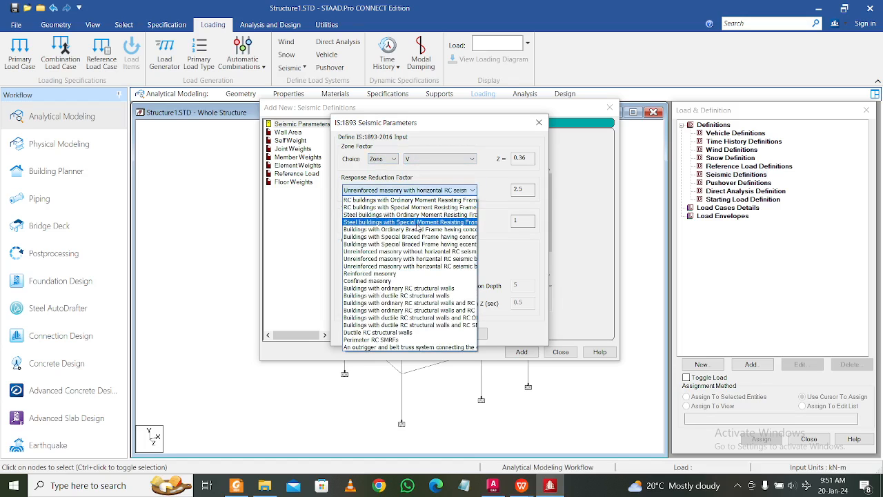
pyautogui.click(417, 222)
pyautogui.click(417, 195)
pyautogui.scroll(3, 418, 195)
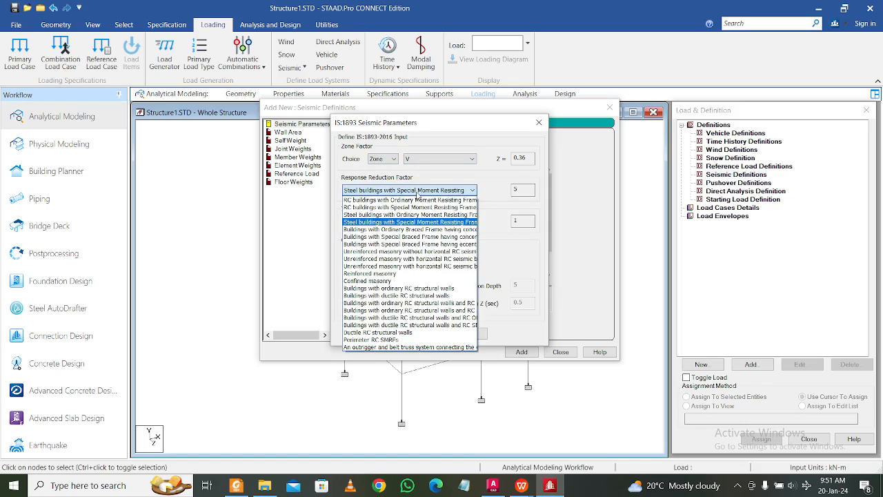
pyautogui.click(422, 209)
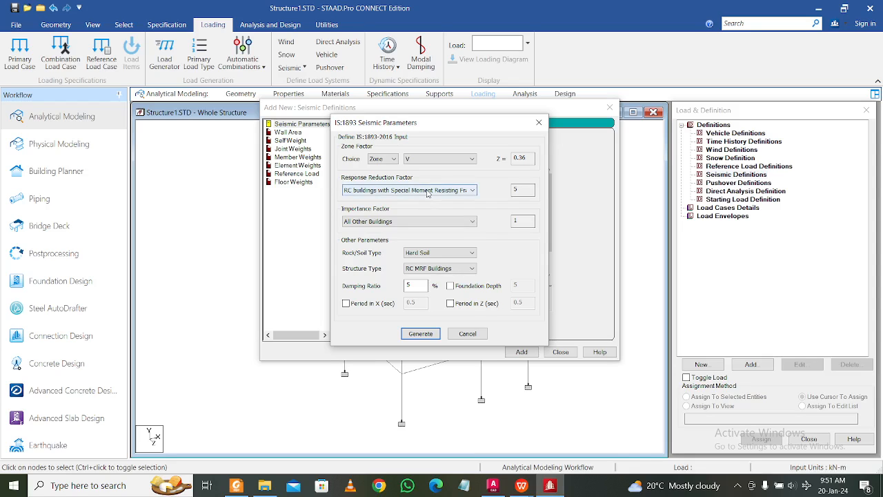
pyautogui.click(519, 190)
pyautogui.doubleClick(519, 190)
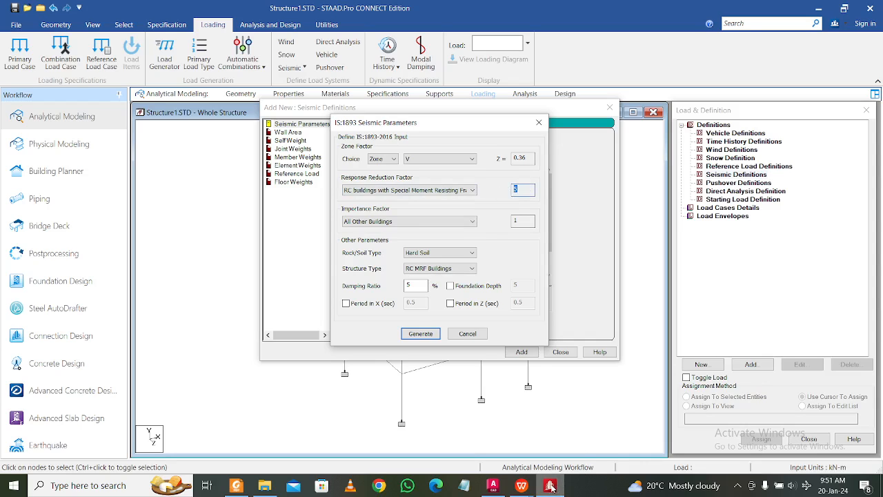
# Switch to the Response Spectrum Analysis document in WPS Office, examine Table 9 on response reduction factors, and return to the STAAD.Pro seismic parameters
pyautogui.moveTo(523, 486)
pyautogui.click(573, 433)
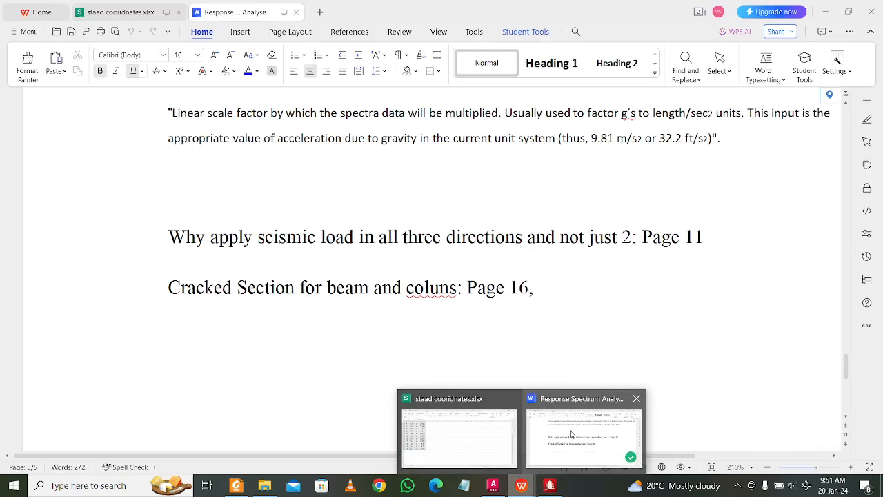
pyautogui.scroll(15, 530, 360)
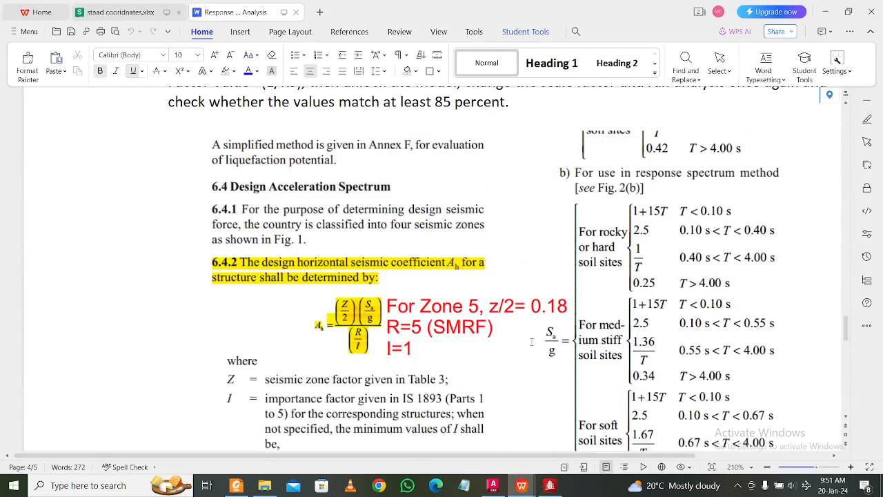
pyautogui.scroll(15, 531, 342)
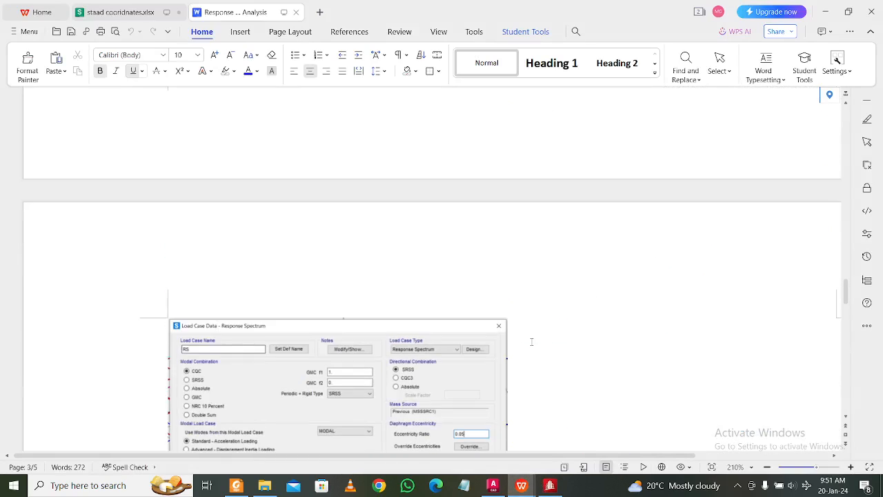
pyautogui.scroll(6, 531, 342)
pyautogui.scroll(1, 532, 342)
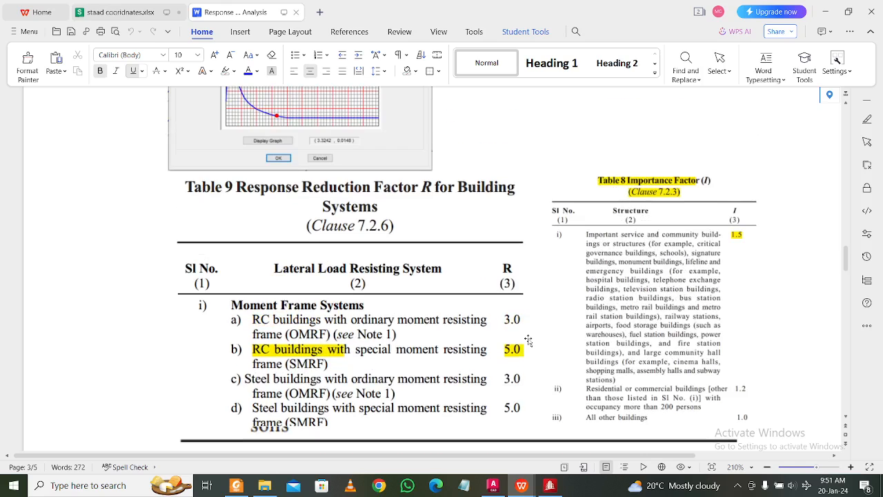
pyautogui.click(414, 352)
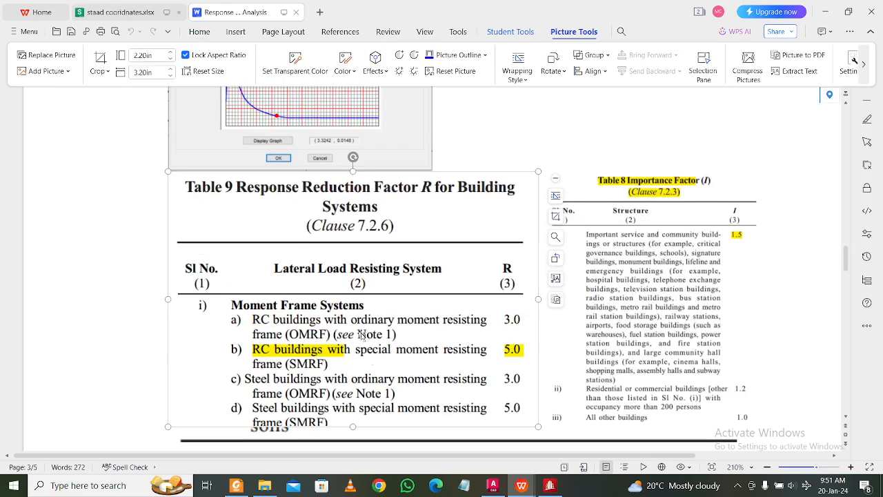
pyautogui.click(827, 12)
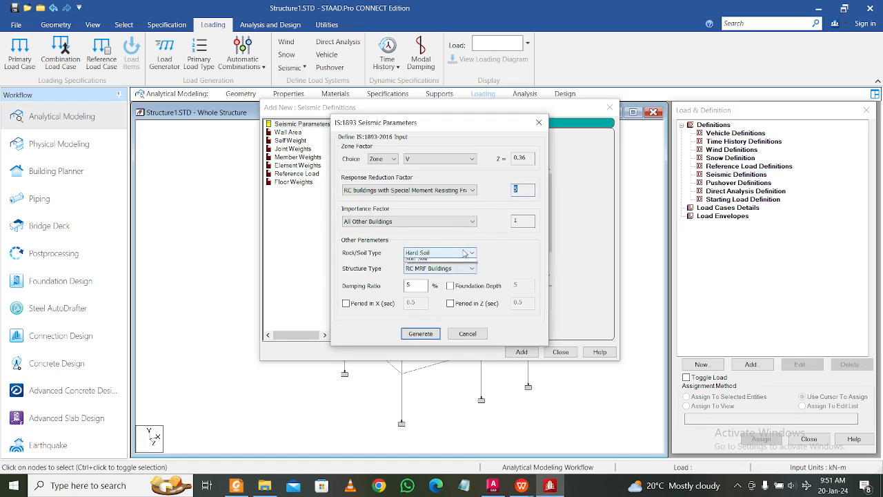
# Set the remaining seismic parameters: Medium Soil, a foundation depth of 1.5, and user-defined periods enabled in X and Z
pyautogui.click(463, 252)
pyautogui.click(442, 268)
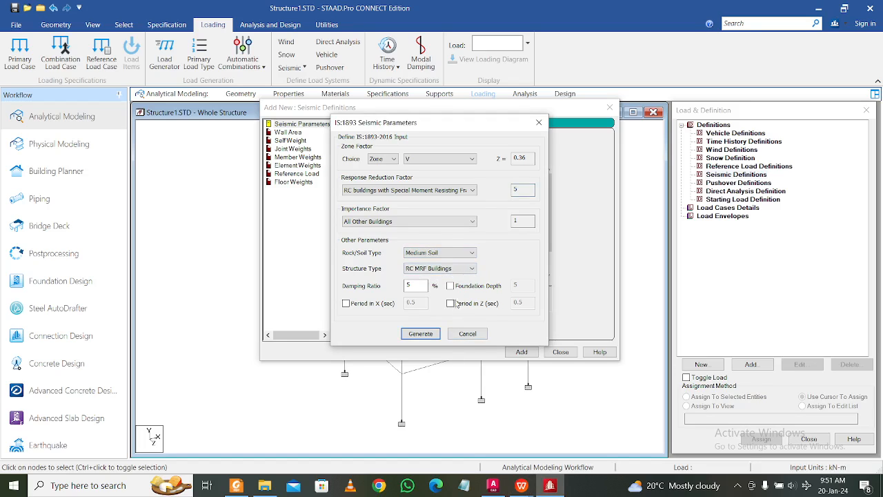
pyautogui.click(520, 485)
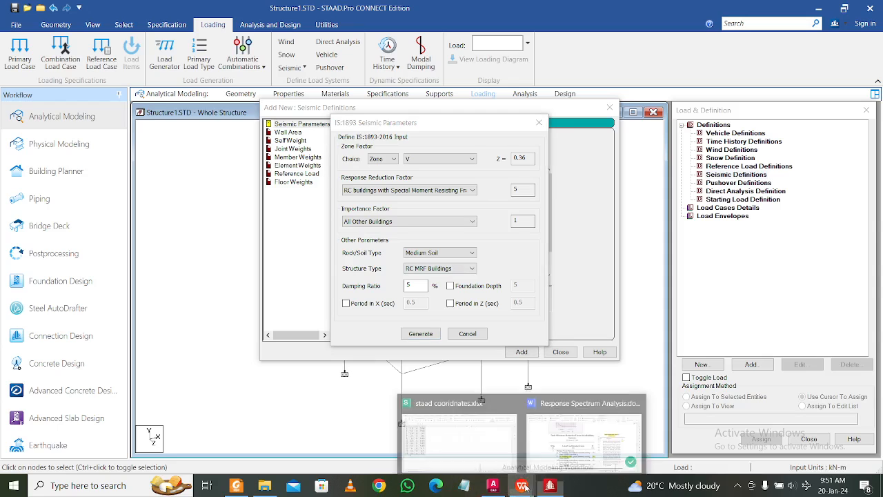
pyautogui.click(427, 295)
pyautogui.click(450, 286)
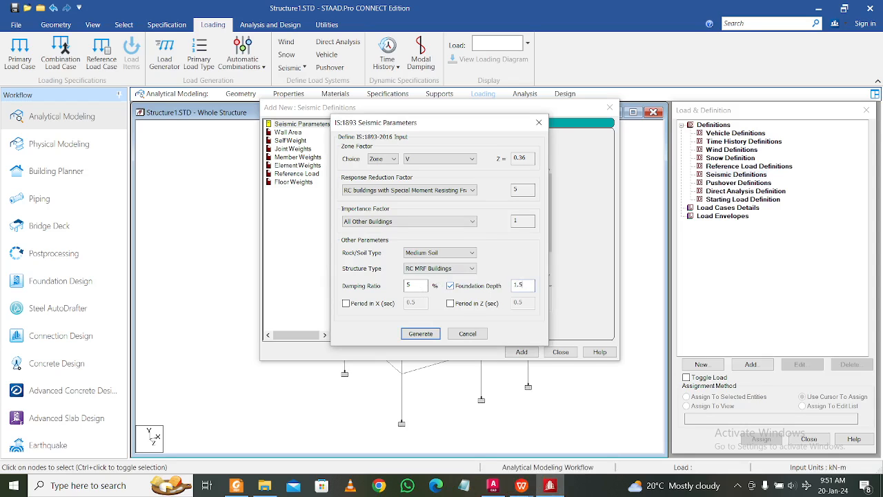
pyautogui.click(346, 304)
pyautogui.click(451, 303)
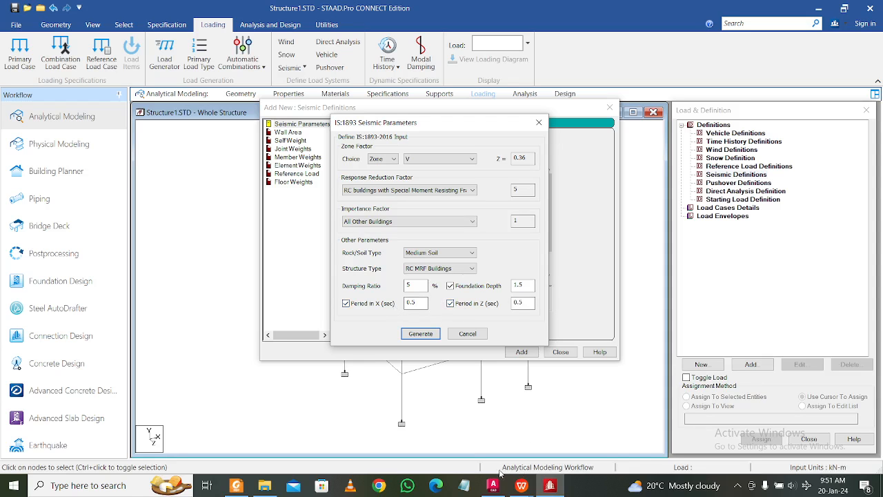
# Switch to the Response Spectrum Analysis document and find the IS-1893 time period formula for all other buildings
pyautogui.click(528, 487)
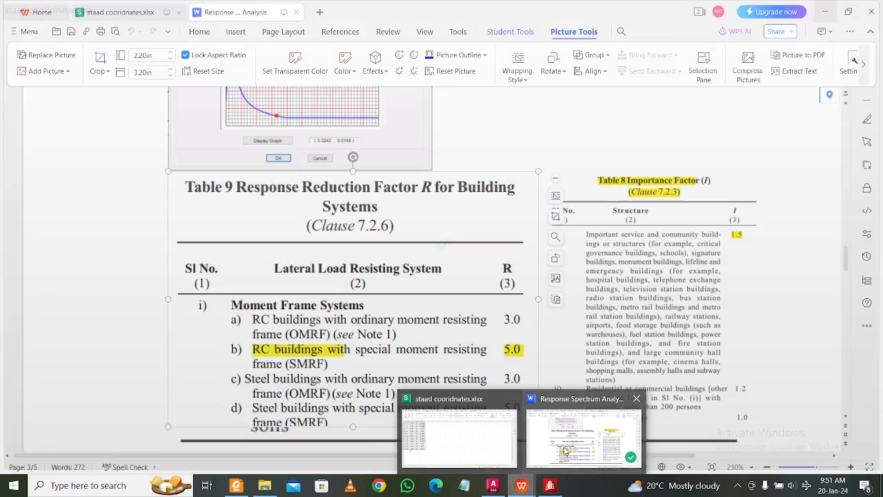
pyautogui.click(583, 434)
pyautogui.scroll(5, 500, 341)
pyautogui.keyDown('ctrl'); pyautogui.scroll(5, 499, 340); pyautogui.keyUp('ctrl')
pyautogui.scroll(20, 500, 340)
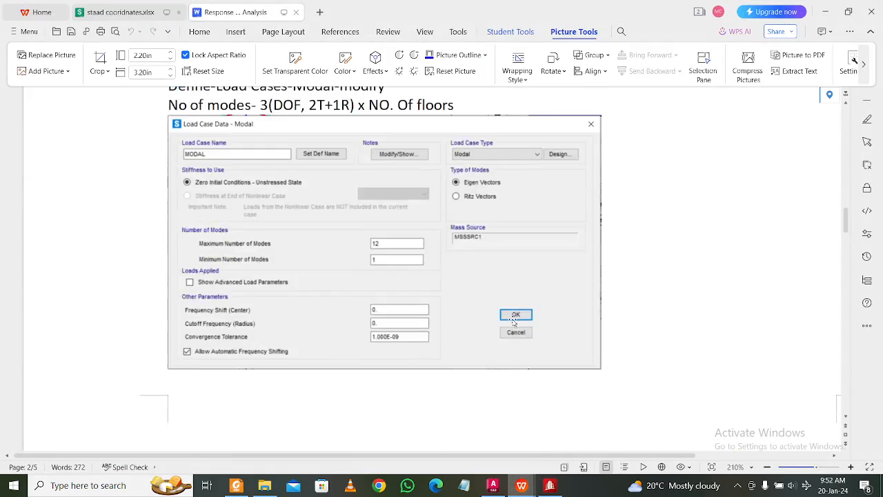
pyautogui.scroll(15, 513, 321)
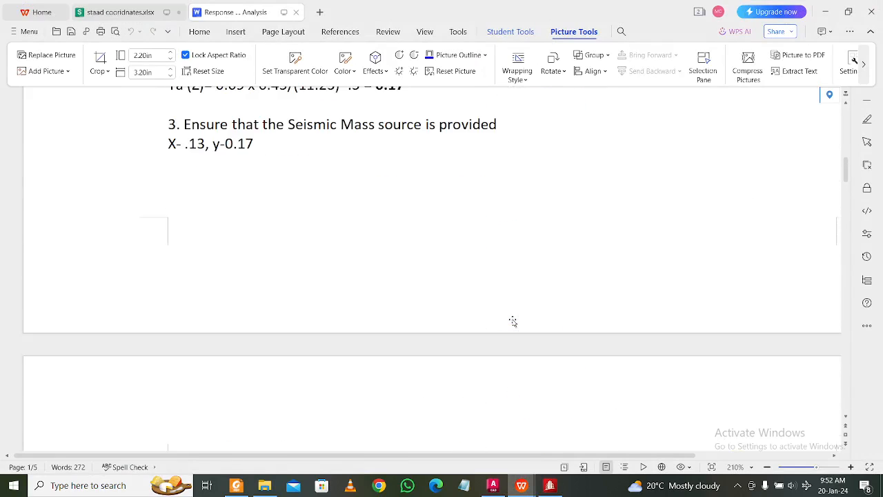
pyautogui.scroll(1, 513, 321)
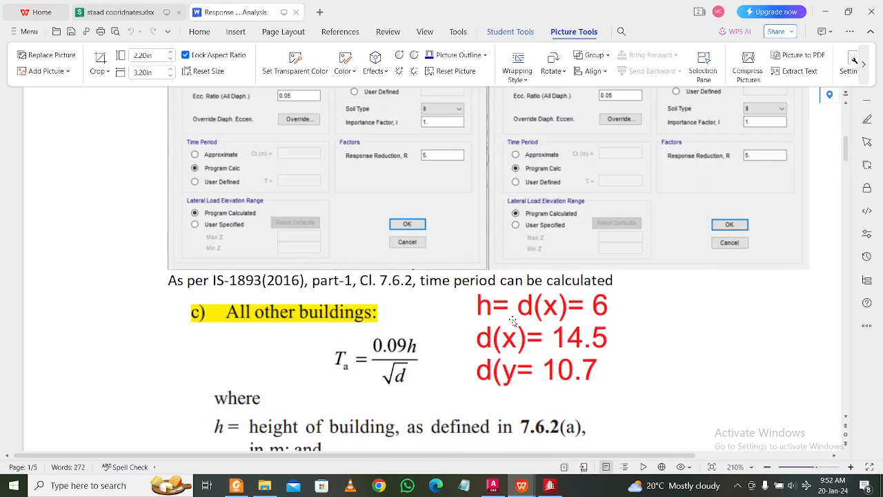
pyautogui.scroll(-4, 513, 322)
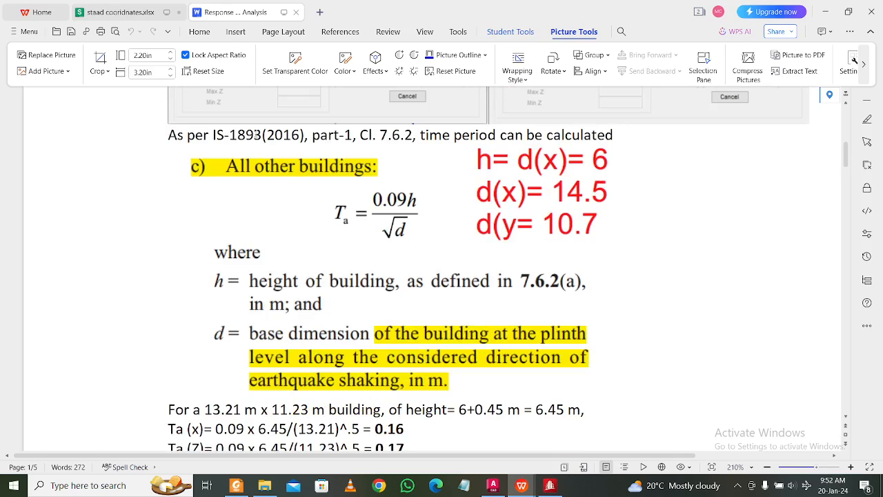
# Examine the IS-1893(2016) Cl. 7.6.2 reference and the time period formula with its height and base dimension definitions
pyautogui.moveTo(359, 135); pyautogui.dragTo(441, 135)
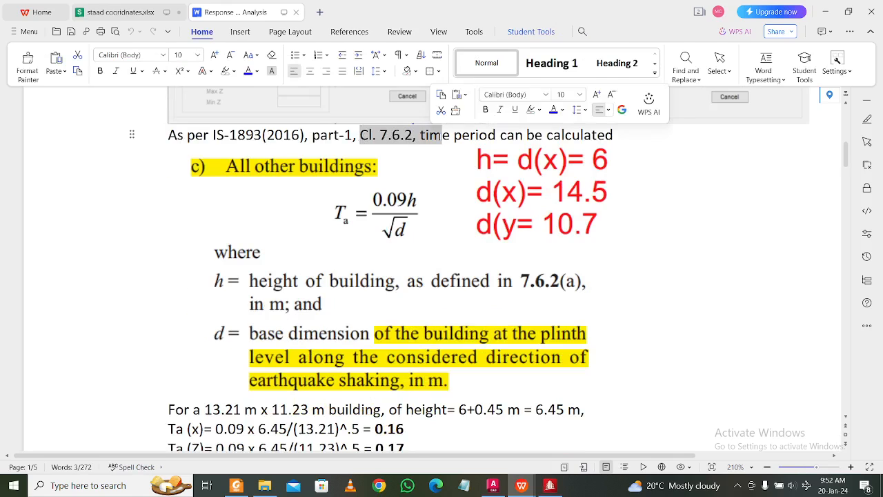
pyautogui.click(441, 136)
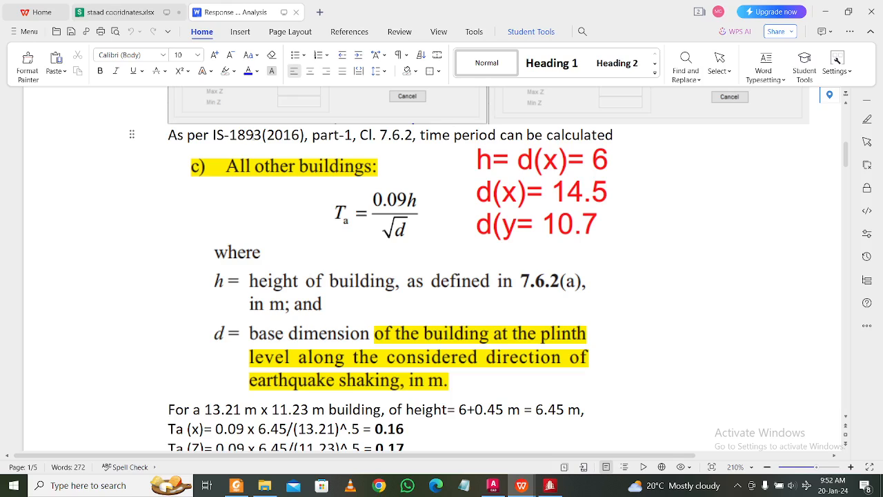
pyautogui.moveTo(232, 136); pyautogui.dragTo(312, 136)
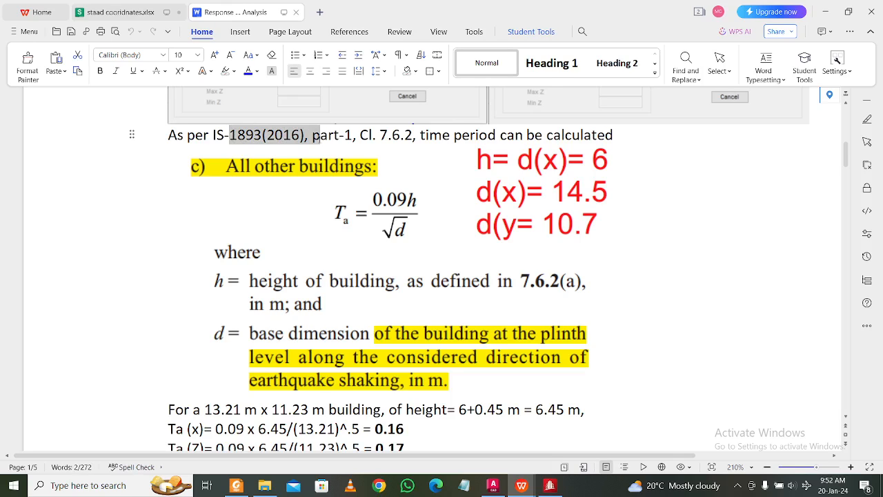
pyautogui.click(311, 140)
pyautogui.moveTo(247, 136); pyautogui.dragTo(325, 138)
pyautogui.click(430, 136)
pyautogui.click(286, 175)
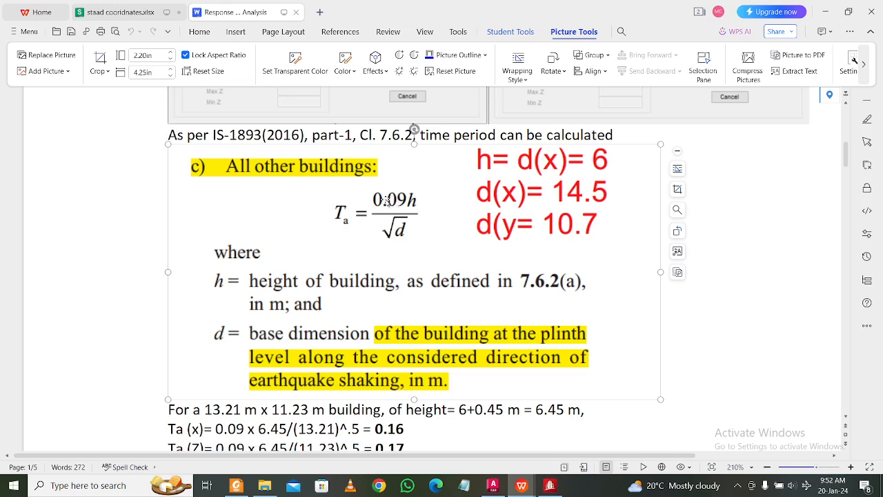
# Change the building height calculation in the time period text to 3+0.45 m = 3.45 m
pyautogui.scroll(-3, 407, 201)
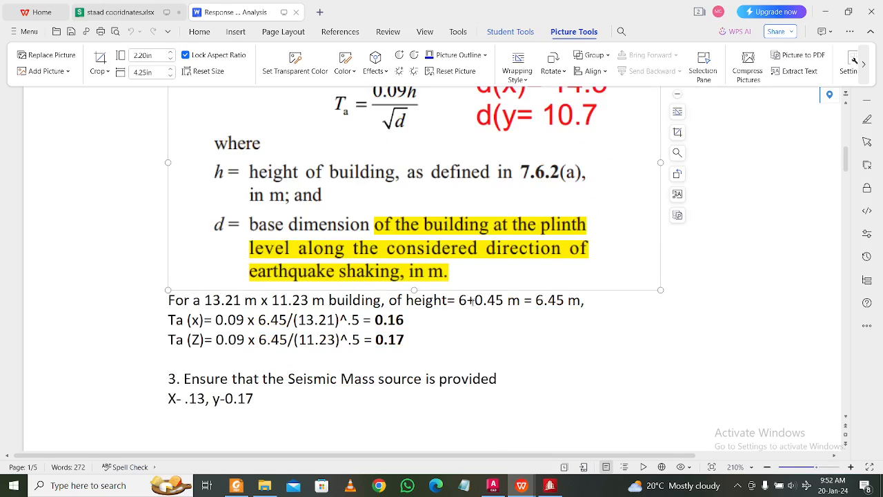
pyautogui.doubleClick(463, 302)
pyautogui.write('3')
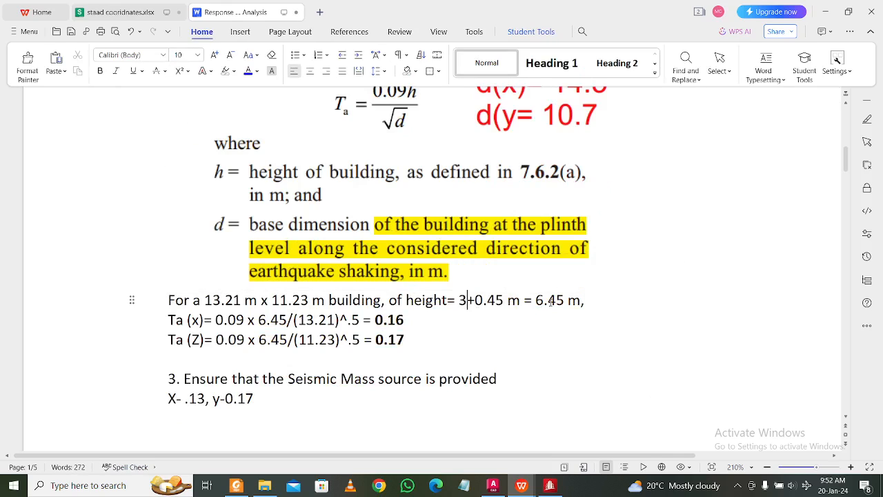
pyautogui.moveTo(564, 299); pyautogui.dragTo(536, 300)
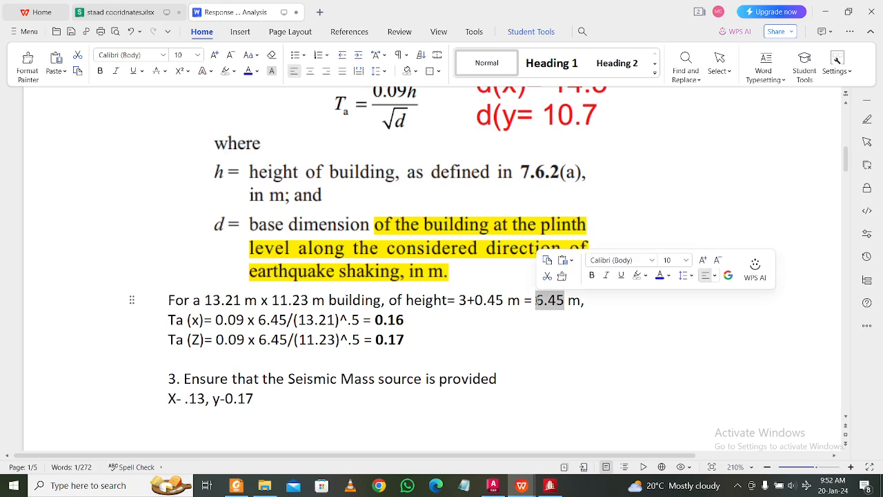
pyautogui.click(536, 301)
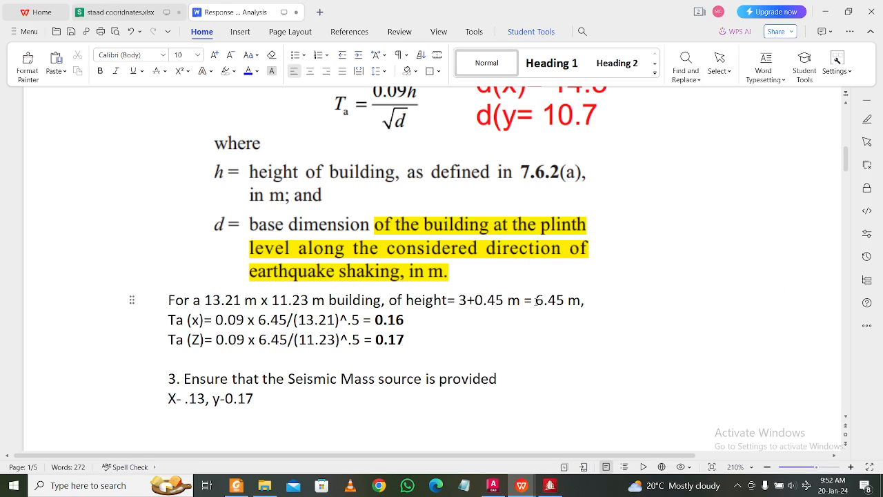
pyautogui.press('Delete')
pyautogui.write('3')
# Replace the height value in both the Ta (x) and Ta (Z) formulas with 3.45
pyautogui.click(445, 316)
pyautogui.click(352, 319)
pyautogui.click(267, 319)
pyautogui.press('BackSpace')
pyautogui.write('3')
pyautogui.click(261, 338)
pyautogui.press('Delete')
pyautogui.write('3')
pyautogui.click(293, 320)
# Switch to the ground floor drawing in AutoCAD and examine the column coordinates along X at the kitchen and bedroom edge
pyautogui.click(494, 486)
pyautogui.scroll(-5, 421, 366)
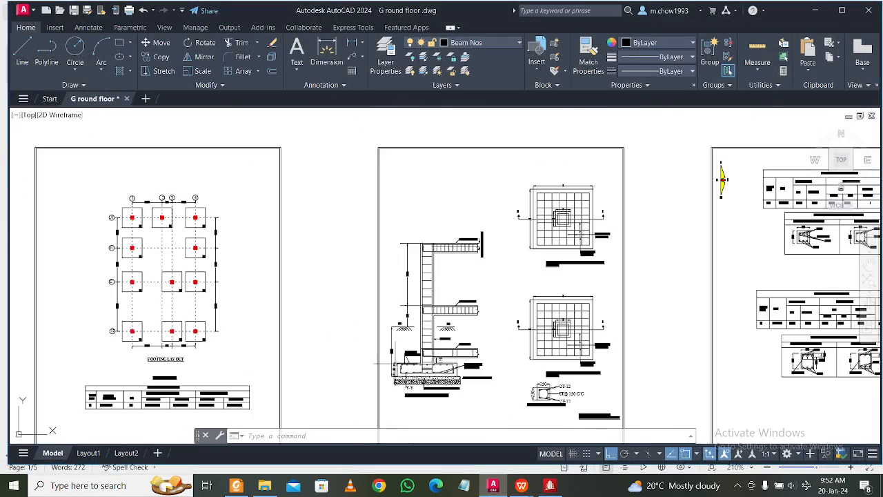
pyautogui.moveTo(146, 276); pyautogui.dragTo(403, 163, button='middle')
pyautogui.scroll(-5, 404, 162)
pyautogui.moveTo(307, 229); pyautogui.dragTo(384, 220, button='middle')
pyautogui.scroll(6, 189, 271)
pyautogui.scroll(7, 146, 261)
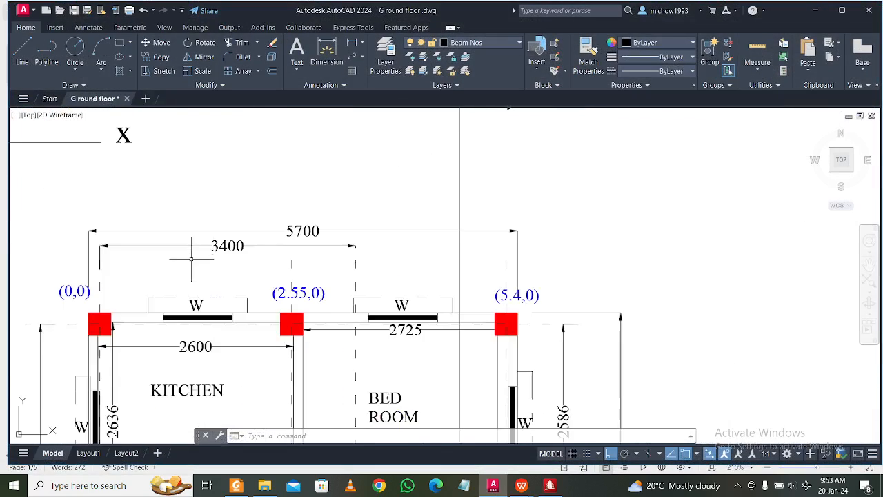
pyautogui.moveTo(380, 323); pyautogui.dragTo(339, 288, button='middle')
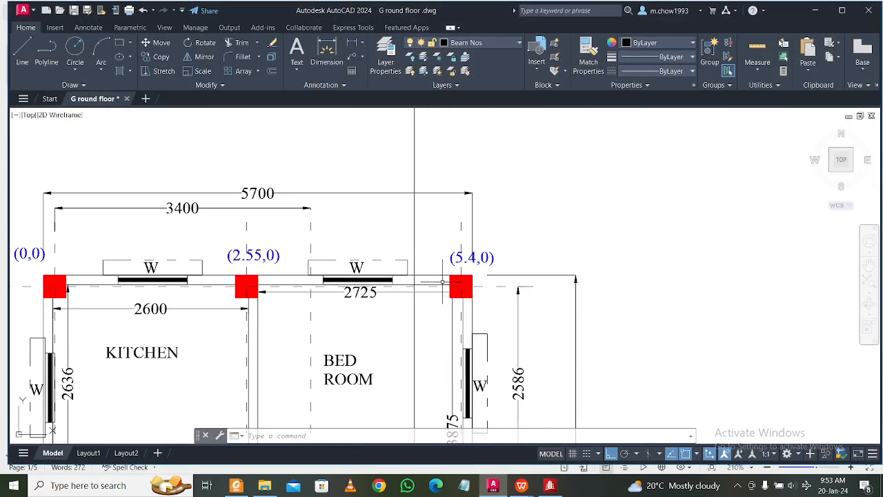
pyautogui.moveTo(122, 285); pyautogui.dragTo(191, 290, button='middle')
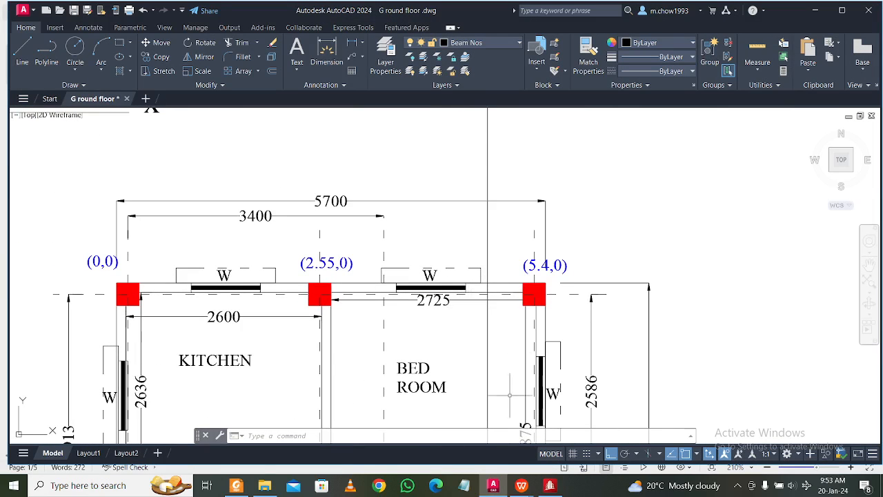
# Return to the Response Spectrum Analysis document in WPS Office and set the base dimension in the Ta (x) formula to 5.4
pyautogui.moveTo(522, 487)
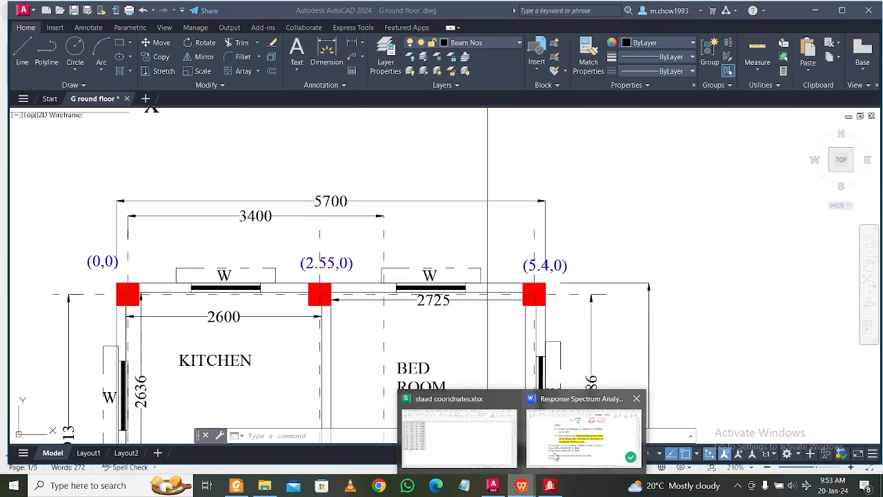
pyautogui.click(556, 457)
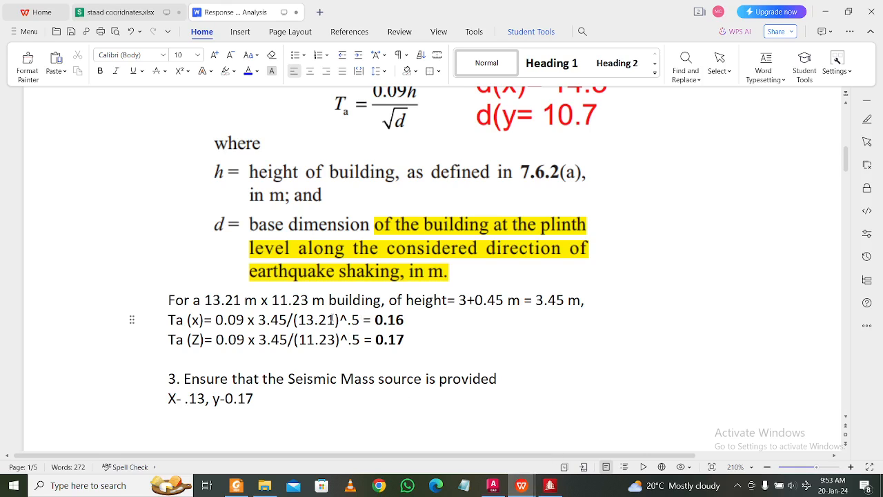
pyautogui.doubleClick(330, 320)
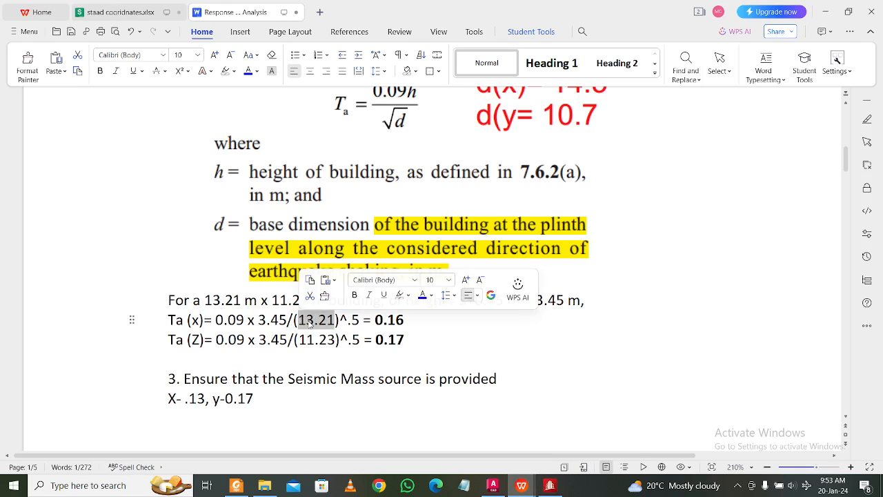
pyautogui.write('5.4')
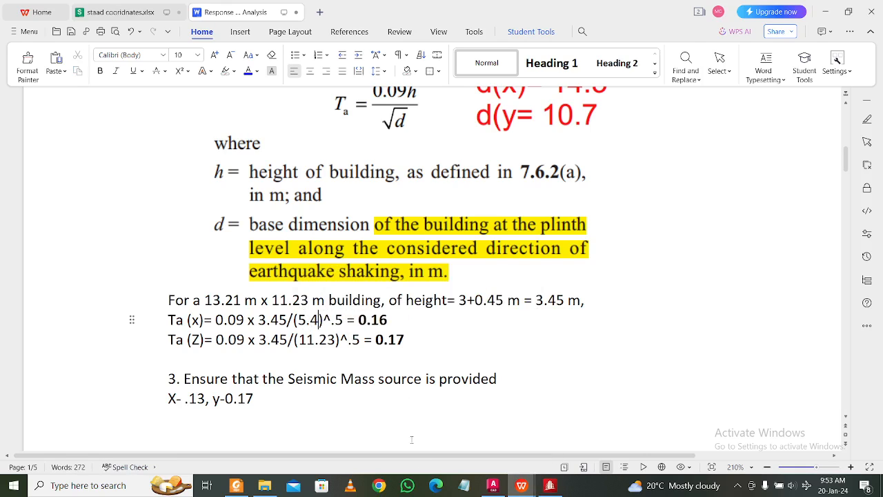
# Check the corner column coordinates near the entrance in AutoCAD, and set the base dimension in the document's Ta (Z) formula to 9.7
pyautogui.click(493, 485)
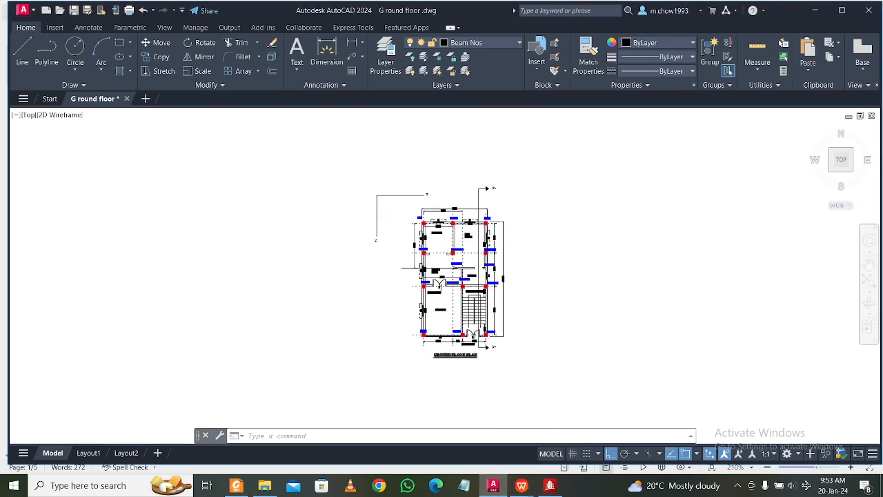
pyautogui.scroll(10, 489, 342)
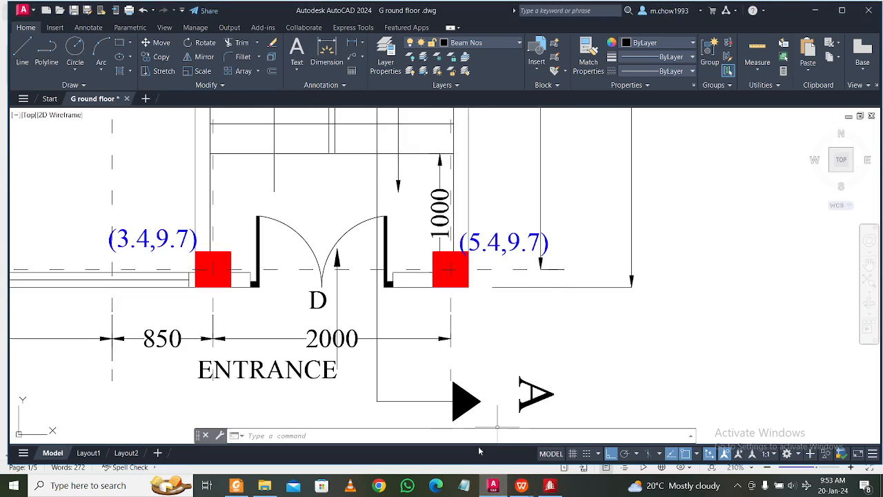
pyautogui.click(521, 485)
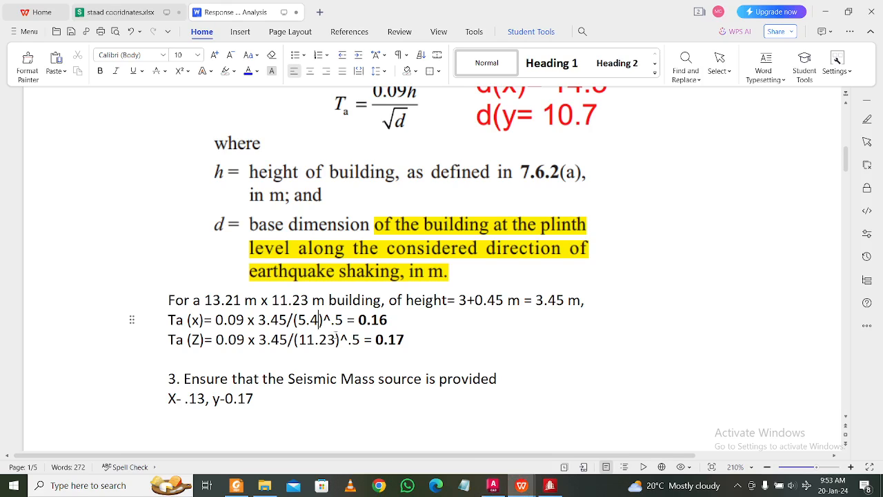
pyautogui.moveTo(336, 338); pyautogui.dragTo(300, 346)
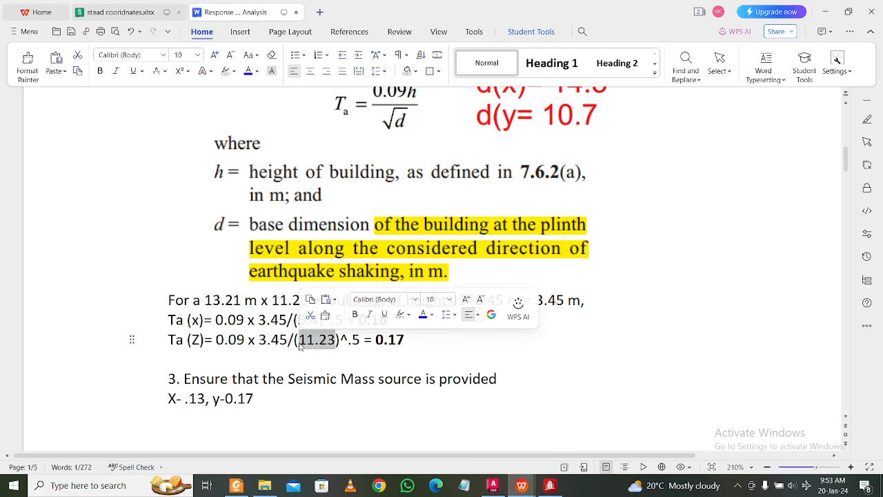
pyautogui.write('9.7')
pyautogui.click(358, 361)
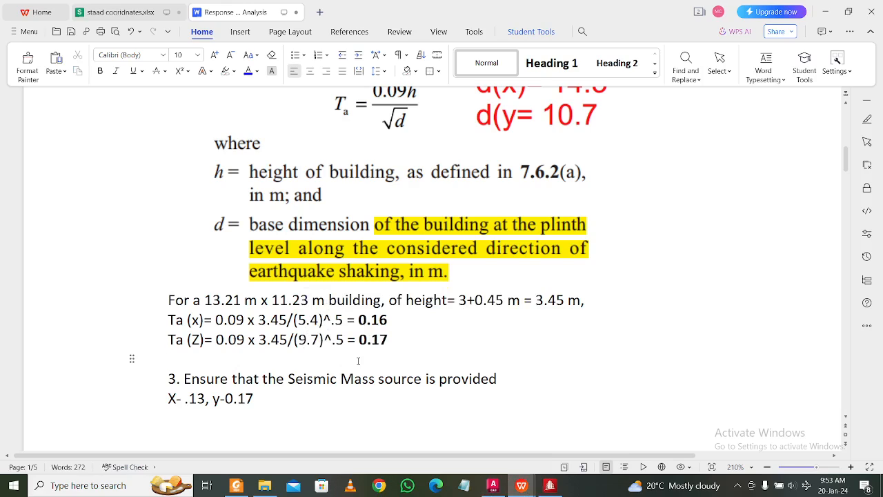
# Update the calculated results in the document to 0.13 for Ta (x) and 0.1 for Ta (Z)
pyautogui.click(391, 321)
pyautogui.scroll(1, 391, 321)
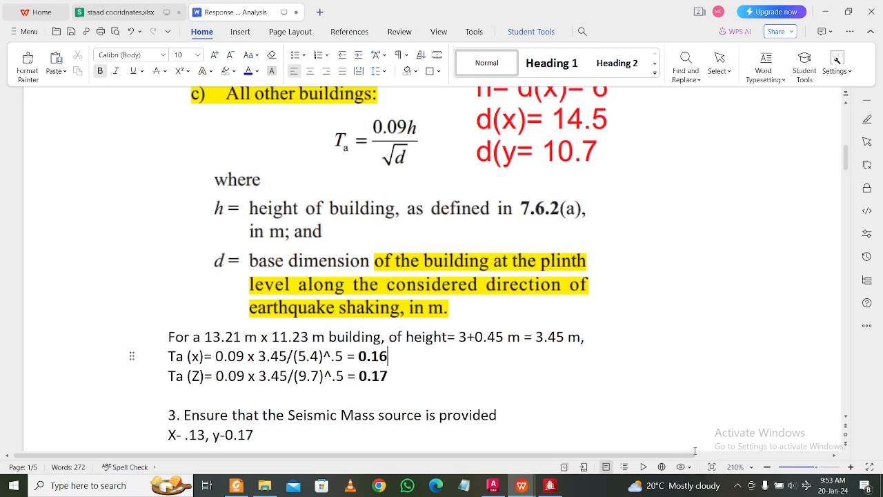
pyautogui.click(737, 485)
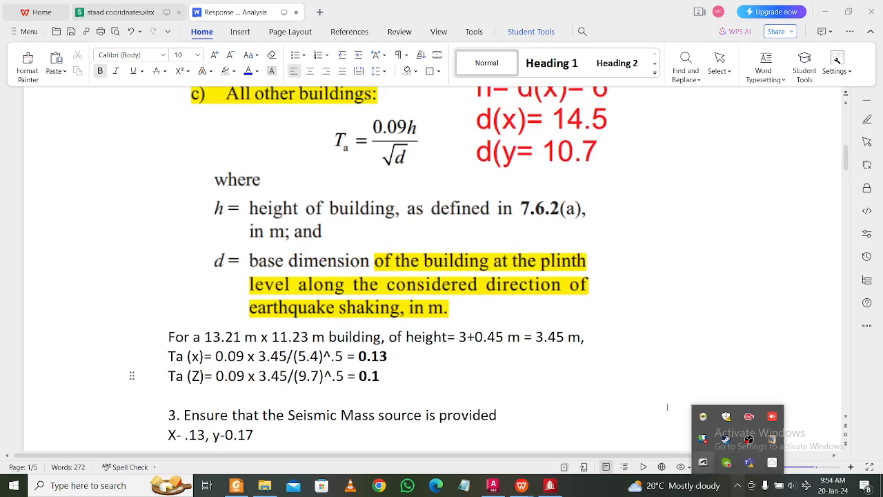
pyautogui.click(598, 366)
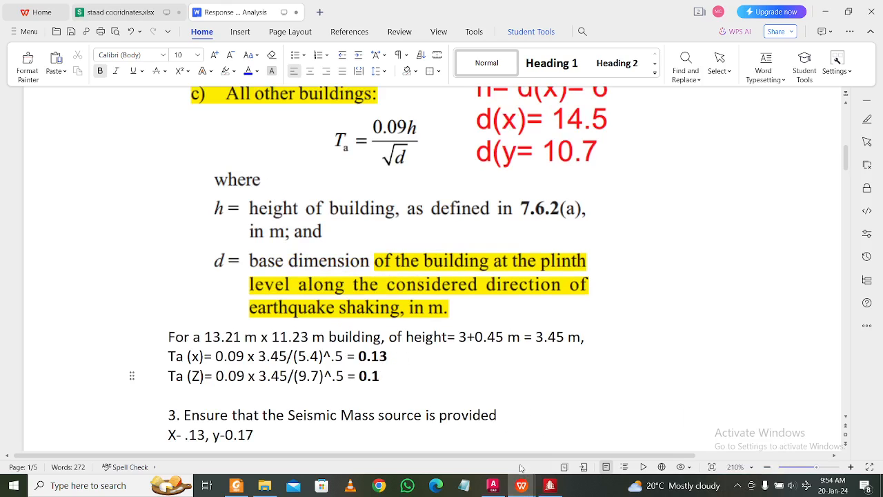
# Switch to STAAD.Pro, generate the seismic parameters with periods of 0.13 in X and 0.1 in Z, and add the seismic definition
pyautogui.click(550, 485)
pyautogui.doubleClick(418, 302)
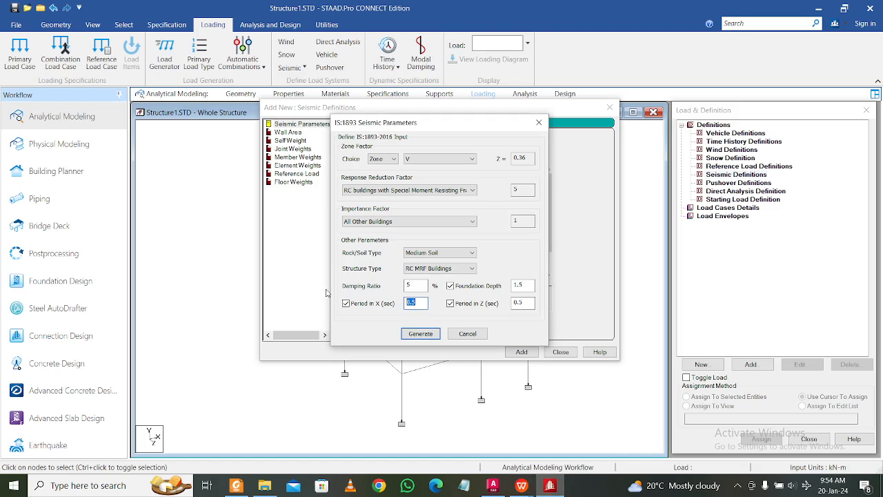
pyautogui.write('0')
pyautogui.doubleClick(519, 302)
pyautogui.write('0.')
pyautogui.click(433, 335)
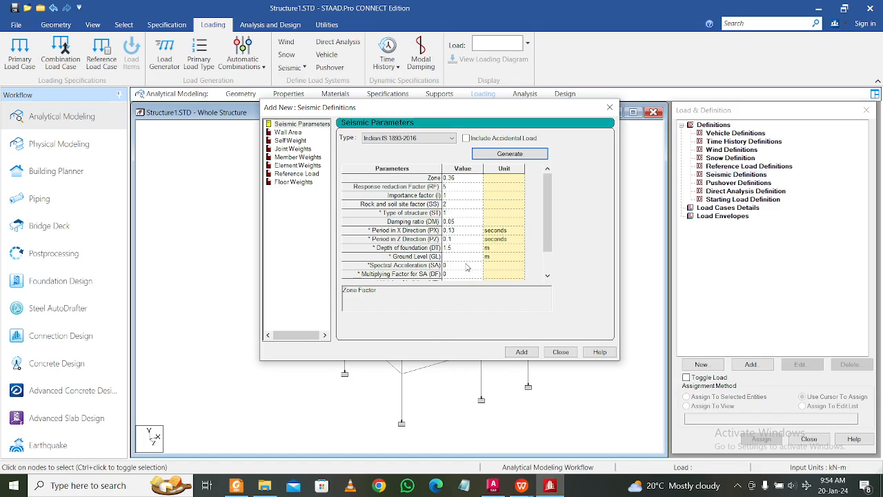
pyautogui.click(521, 352)
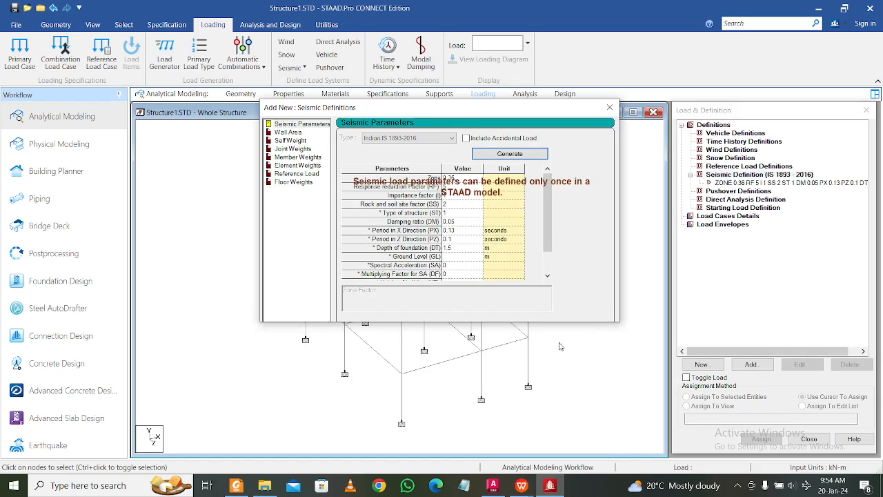
pyautogui.click(609, 106)
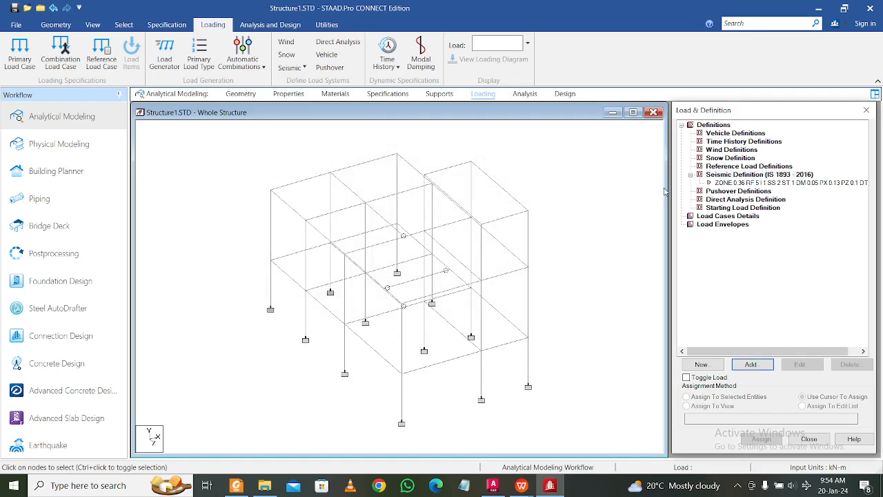
# Add primary load case 1 under Load Cases Details with loading type Seismic and title SLX
pyautogui.click(735, 217)
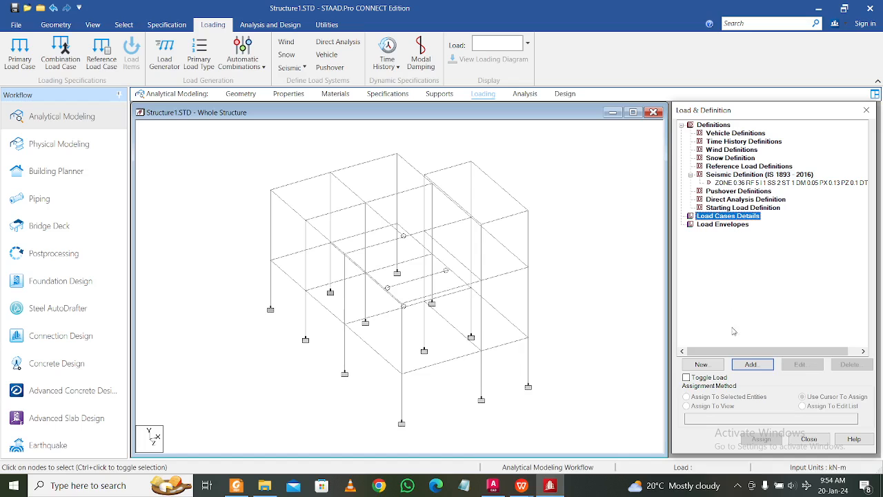
pyautogui.click(738, 486)
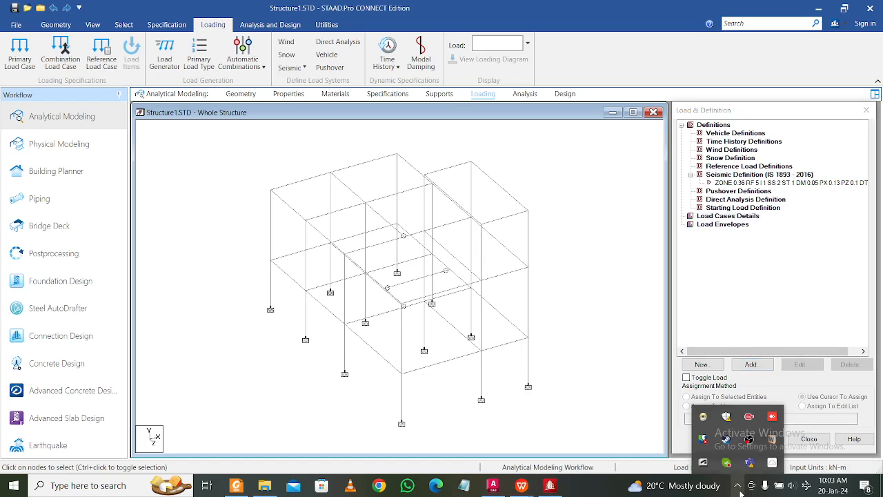
pyautogui.click(757, 216)
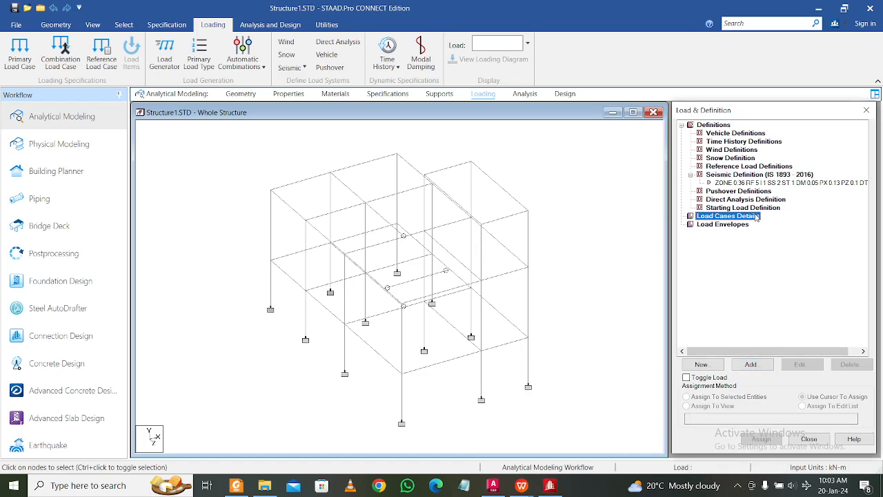
pyautogui.click(751, 365)
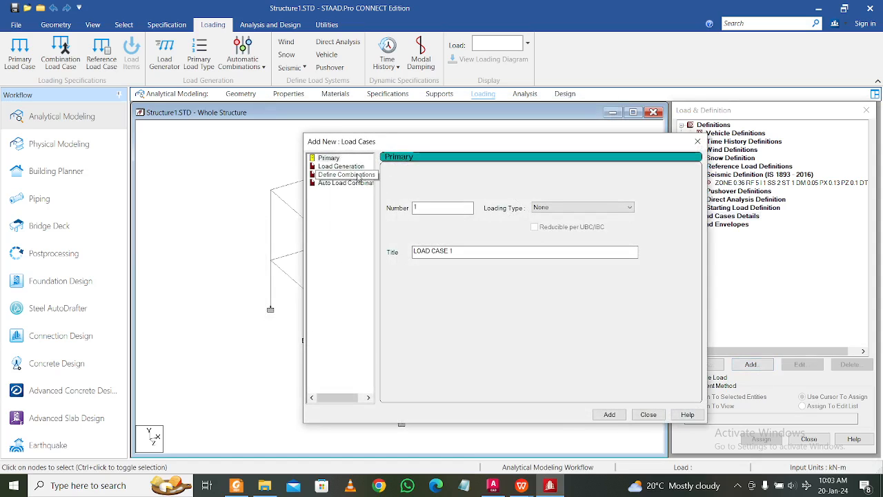
pyautogui.click(552, 207)
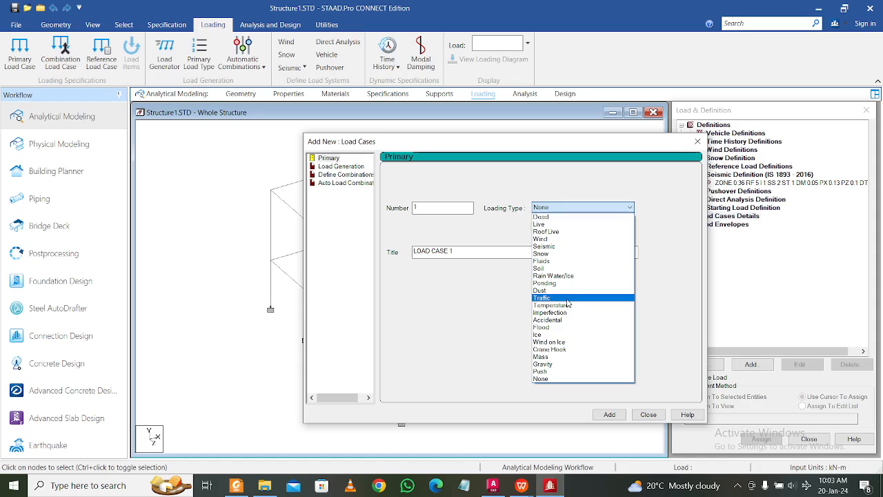
pyautogui.click(544, 246)
pyautogui.press('Tab')
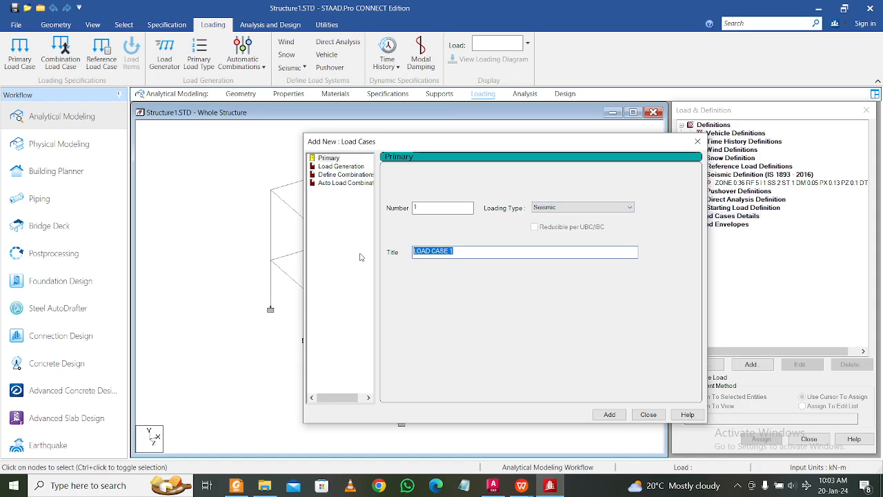
pyautogui.write('SLX')
pyautogui.click(608, 414)
# Add primary load case 2 with loading type Seismic and title SLY
pyautogui.click(566, 208)
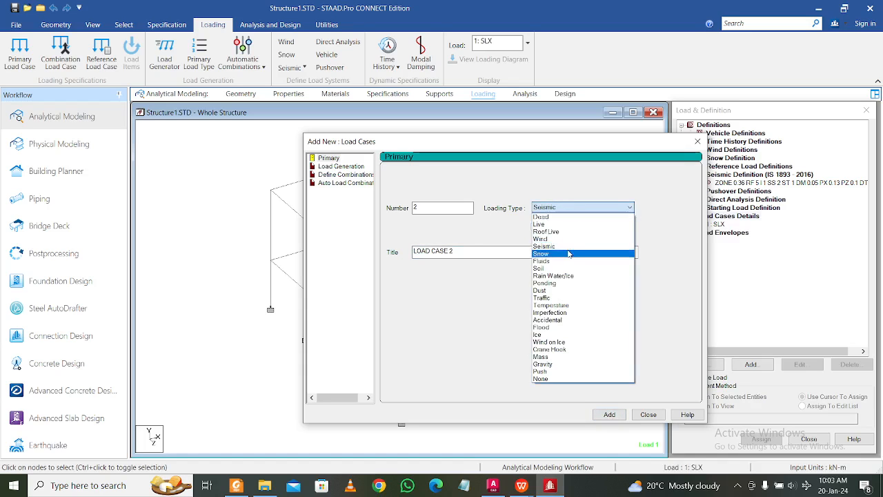
pyautogui.click(571, 248)
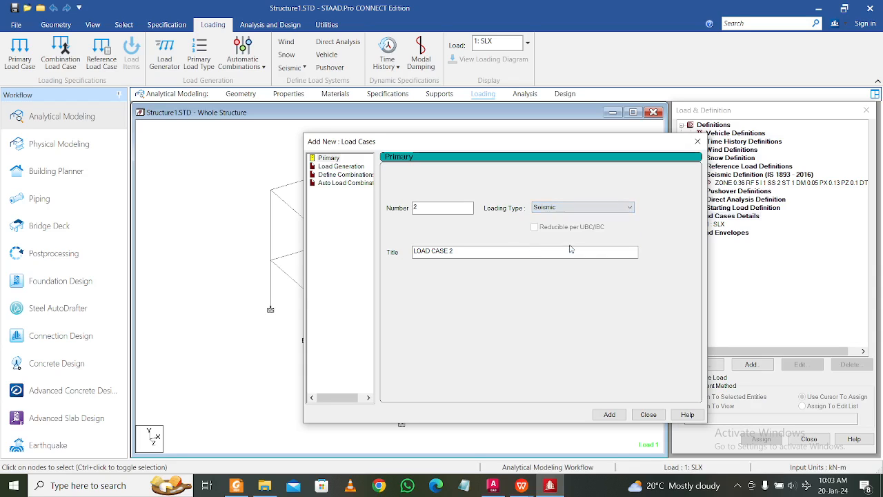
pyautogui.click(501, 251)
pyautogui.hotkey('ctrl', 'a')
pyautogui.write('SLY')
pyautogui.click(609, 413)
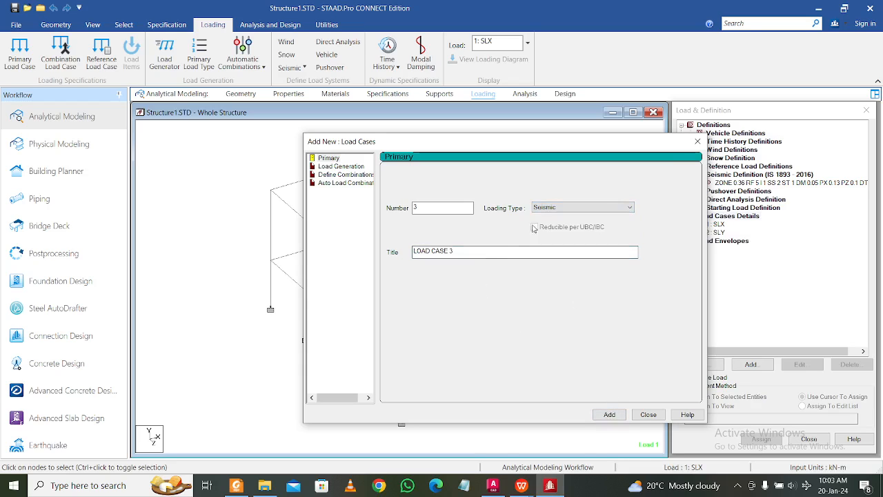
# Add primary load case 3 with loading type Seismic and title SLZ
pyautogui.moveTo(476, 257); pyautogui.dragTo(319, 252)
pyautogui.write('SL')
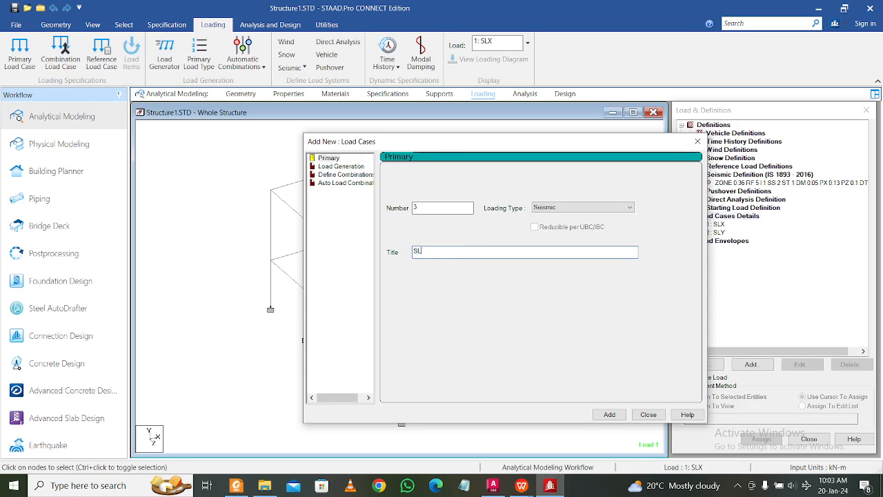
pyautogui.write('Z')
pyautogui.click(607, 414)
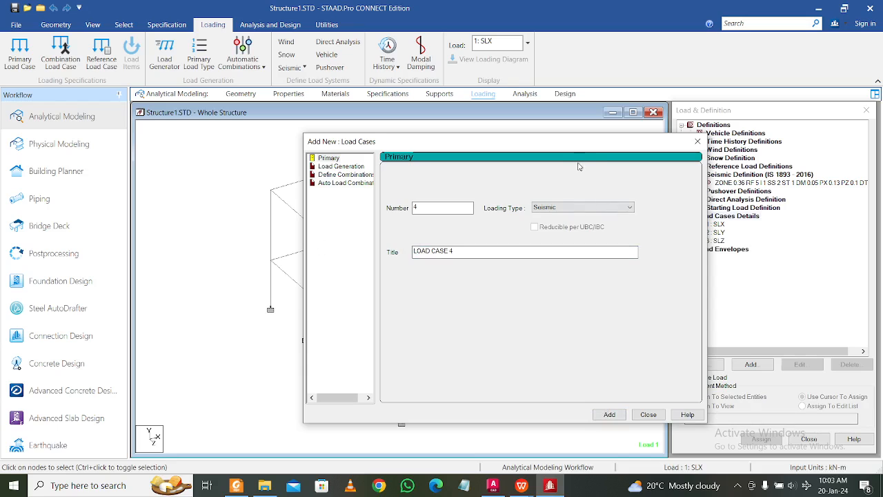
# Add primary load case 4 with loading type Dead and title DL
pyautogui.moveTo(589, 140); pyautogui.dragTo(450, 120)
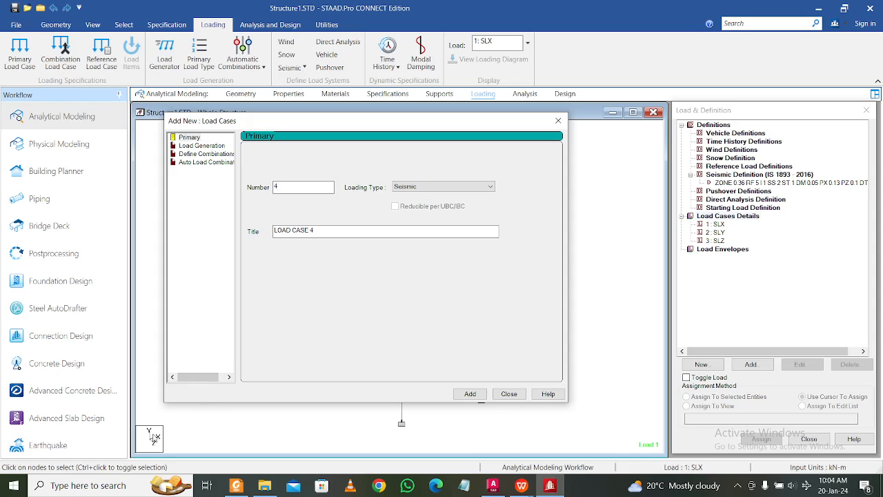
pyautogui.click(429, 187)
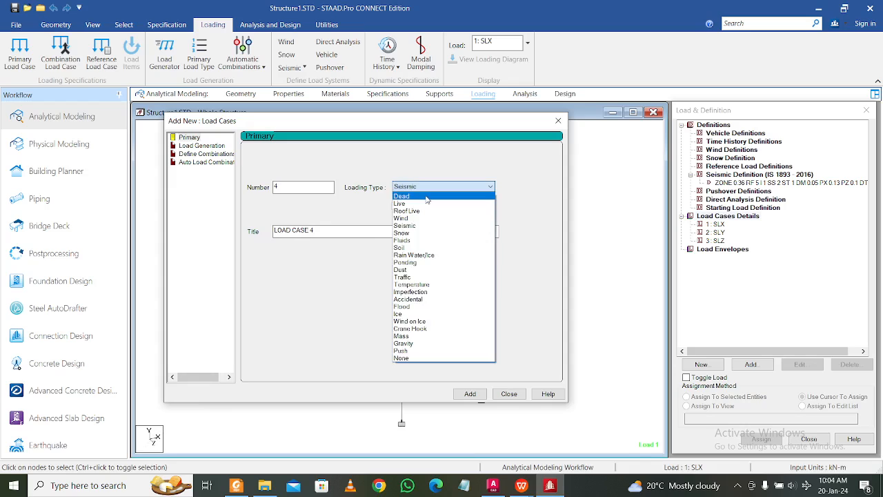
pyautogui.click(407, 194)
pyautogui.moveTo(326, 229); pyautogui.dragTo(241, 235)
pyautogui.write('D')
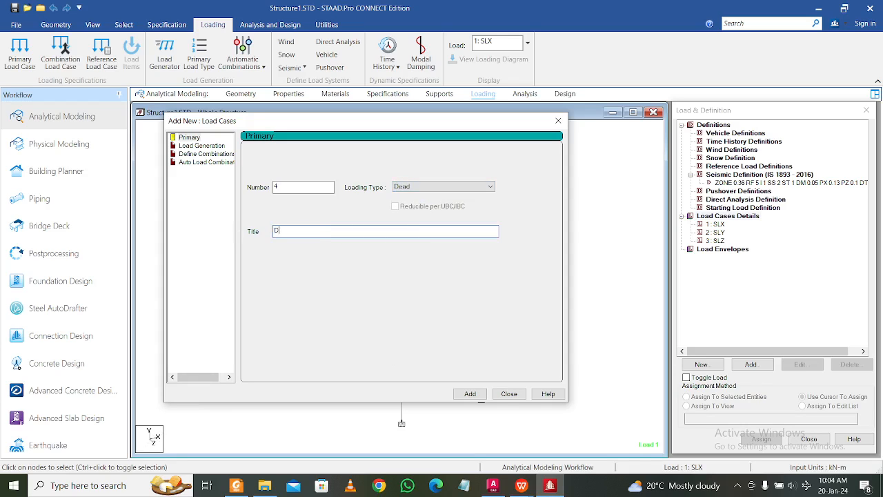
pyautogui.write('L')
pyautogui.click(469, 393)
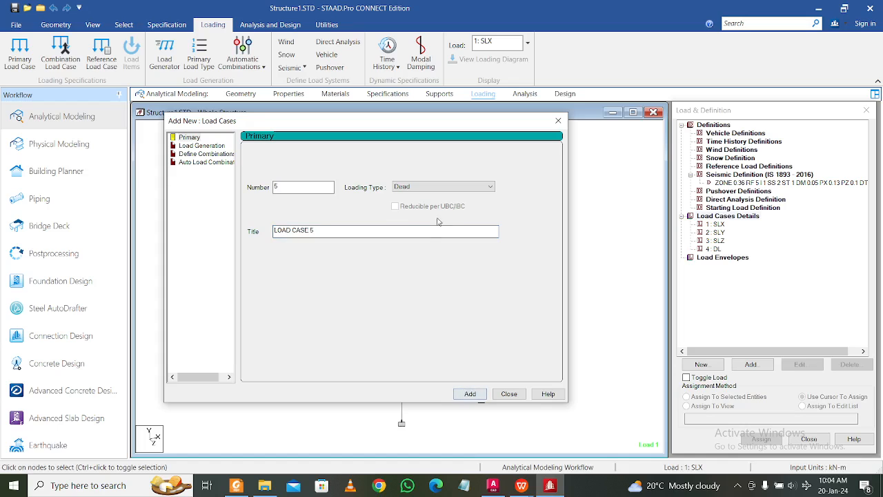
# Add primary load case 5 with loading type Live and title LL, and finish adding load cases
pyautogui.click(460, 184)
pyautogui.click(445, 203)
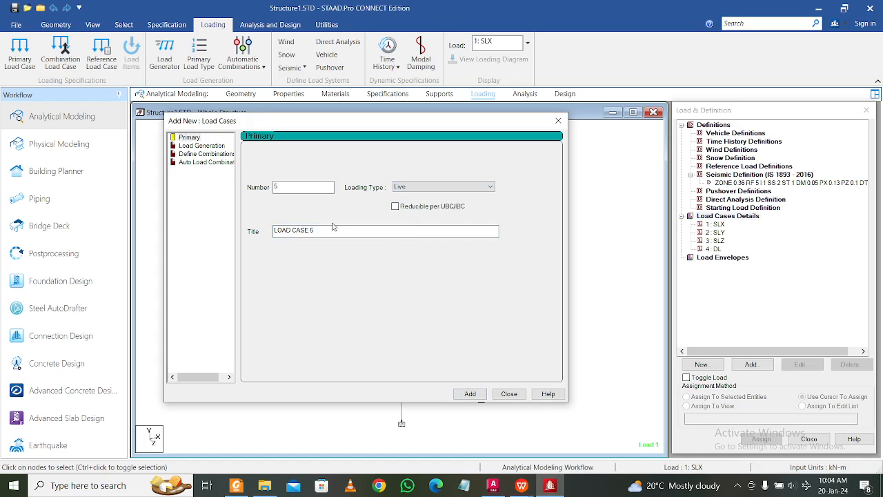
pyautogui.moveTo(340, 231); pyautogui.dragTo(216, 238)
pyautogui.write('LL')
pyautogui.click(470, 394)
pyautogui.click(509, 393)
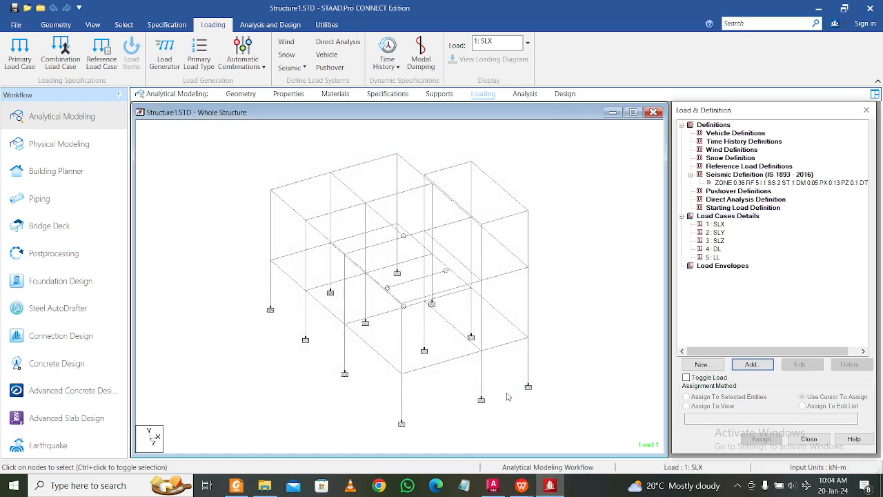
# Switch to the 1893-Part 1-2016 PDF in Foxit Reader and read the clause 6.3.3.1 conditions for vertical earthquake effects on page 11
pyautogui.click(736, 485)
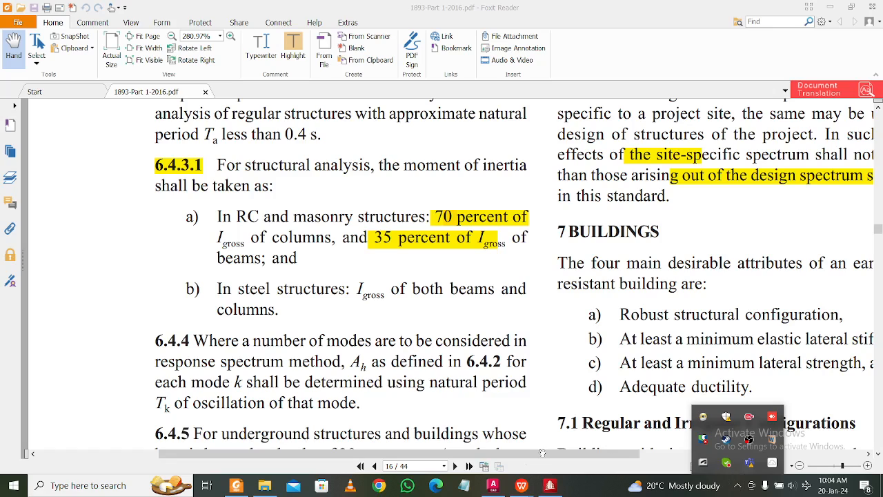
pyautogui.click(406, 465)
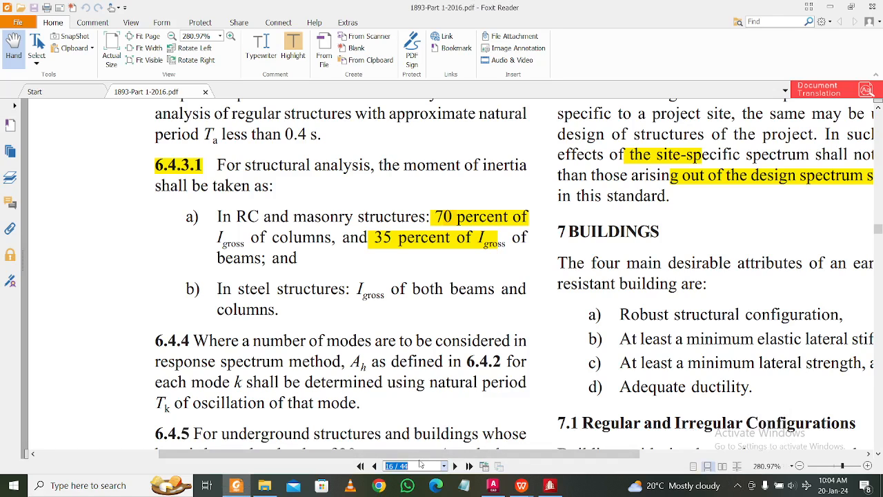
pyautogui.write('11')
pyautogui.press('Return')
pyautogui.scroll(-5, 536, 324)
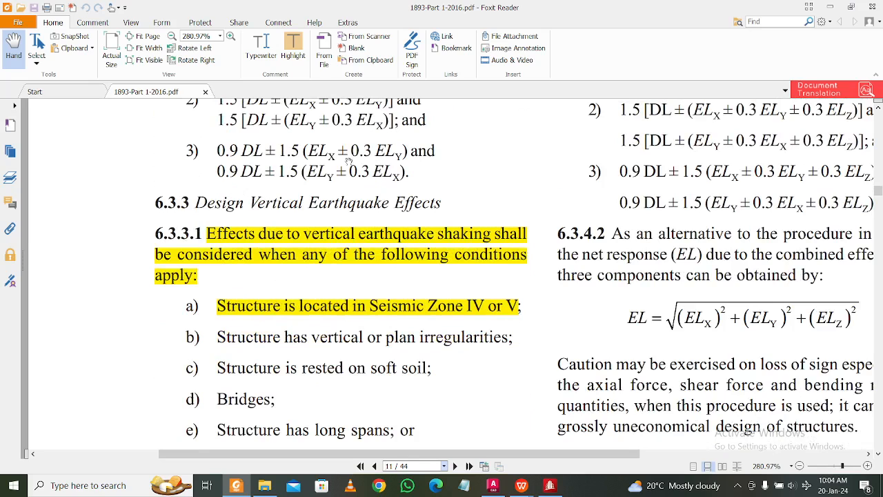
pyautogui.scroll(-1, 483, 316)
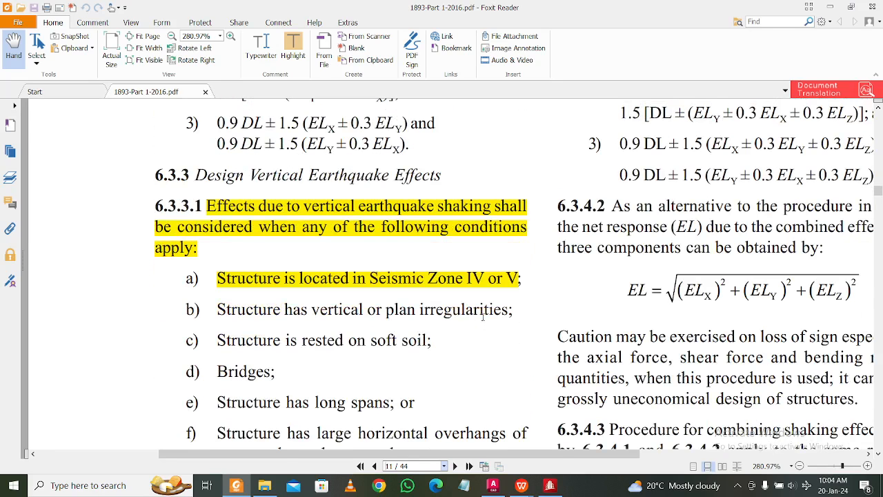
pyautogui.scroll(-1, 483, 314)
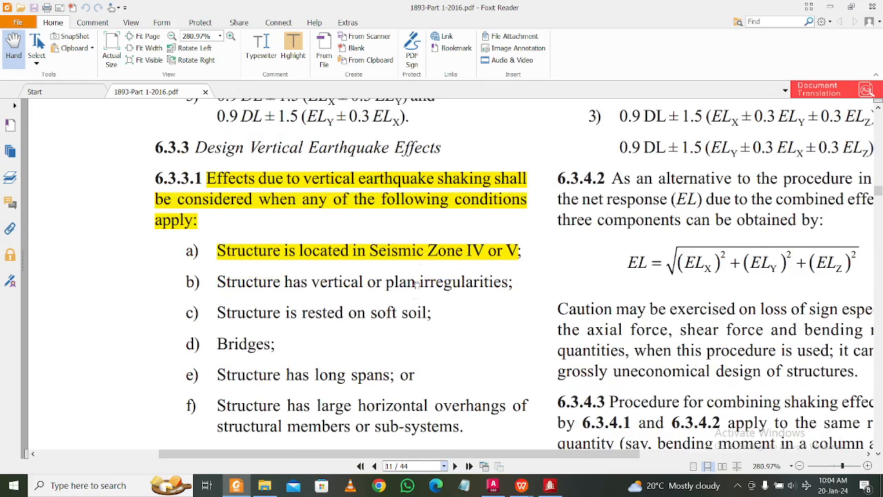
pyautogui.scroll(-1, 338, 321)
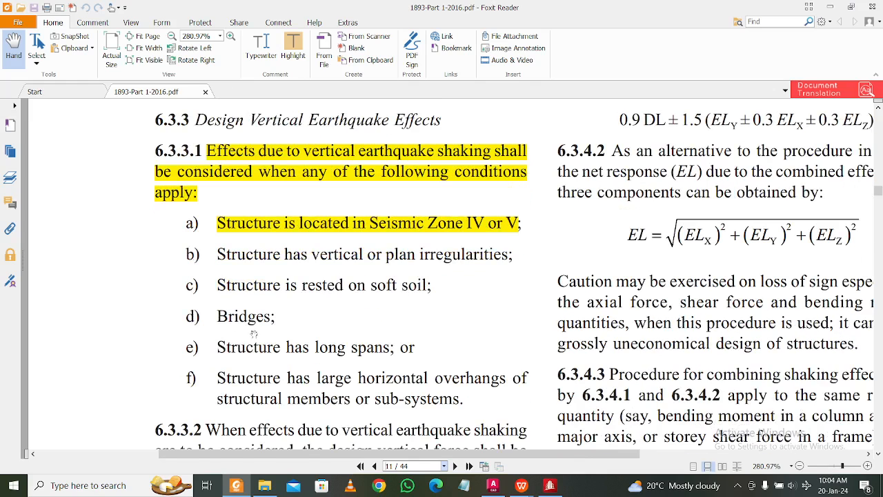
pyautogui.scroll(-1, 287, 369)
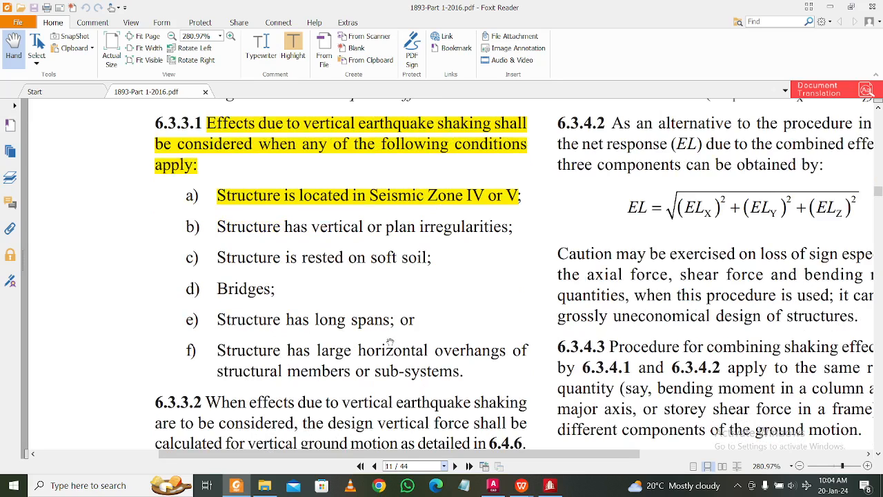
pyautogui.scroll(-1, 297, 350)
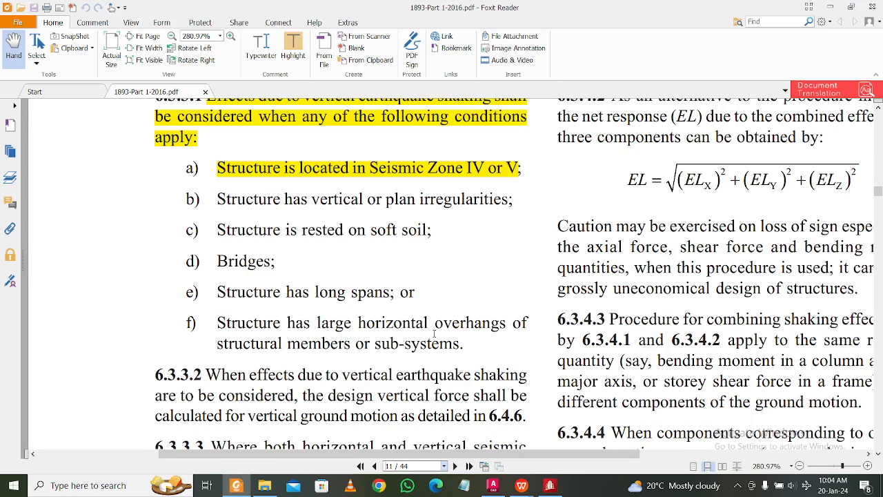
# Examine the two- and three-component earthquake load combinations above clauses 6.3.3 and 6.3.4.2, and put the PDF away
pyautogui.scroll(10, 401, 373)
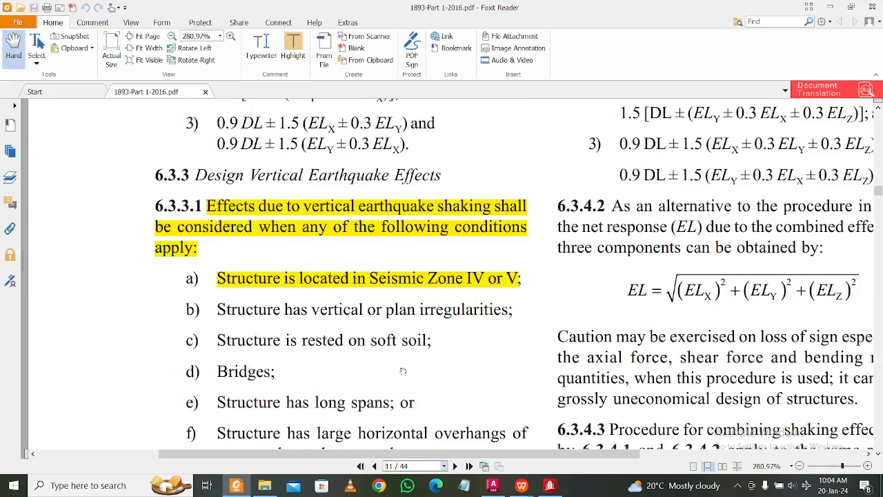
pyautogui.moveTo(556, 461); pyautogui.dragTo(649, 462)
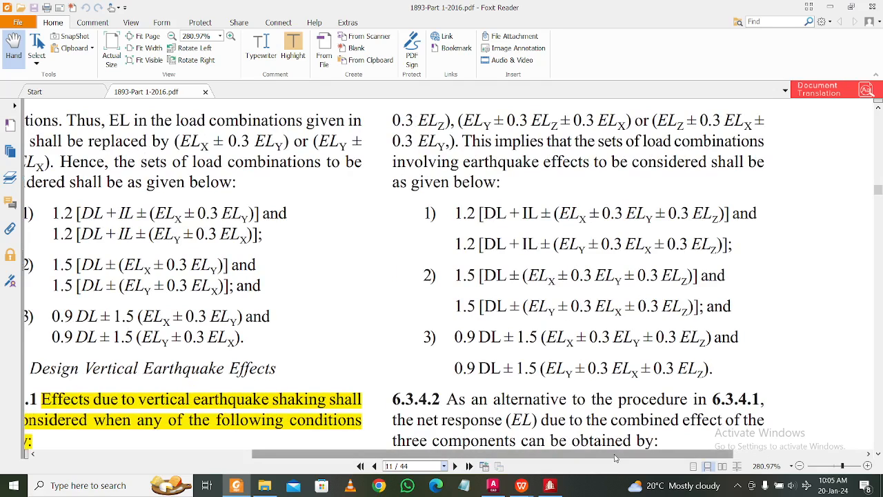
pyautogui.moveTo(614, 456); pyautogui.dragTo(545, 454)
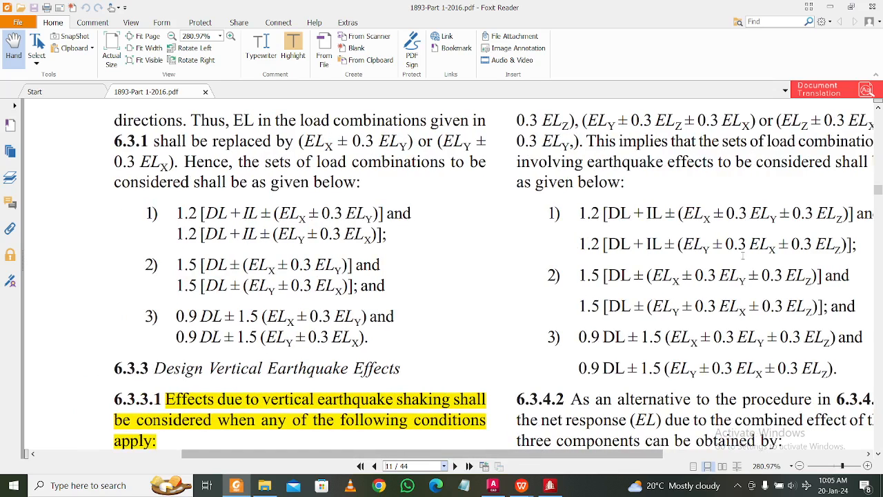
pyautogui.click(840, 7)
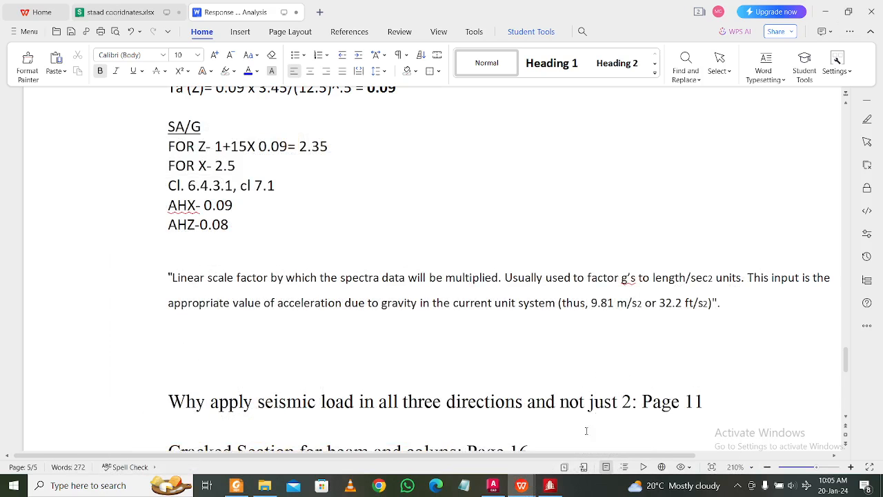
# Switch to STAAD.Pro and add a seismic load item in the X direction with factor 1 to load case SLX
pyautogui.click(550, 485)
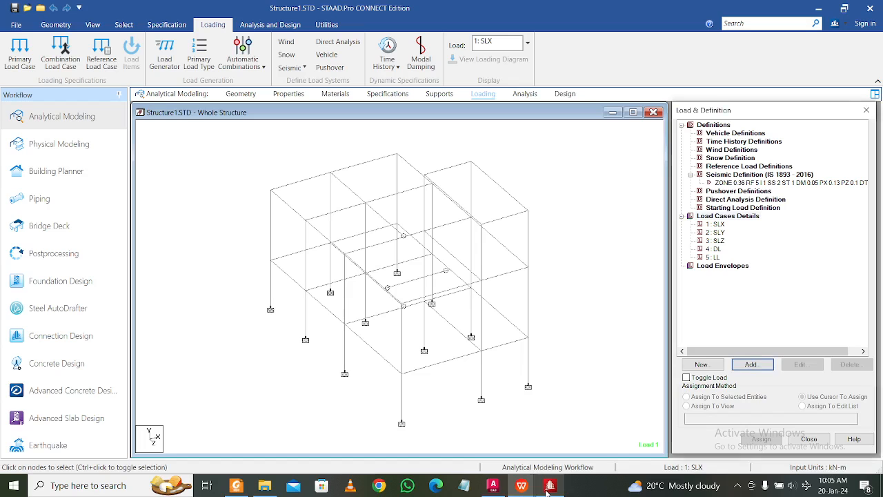
pyautogui.click(716, 225)
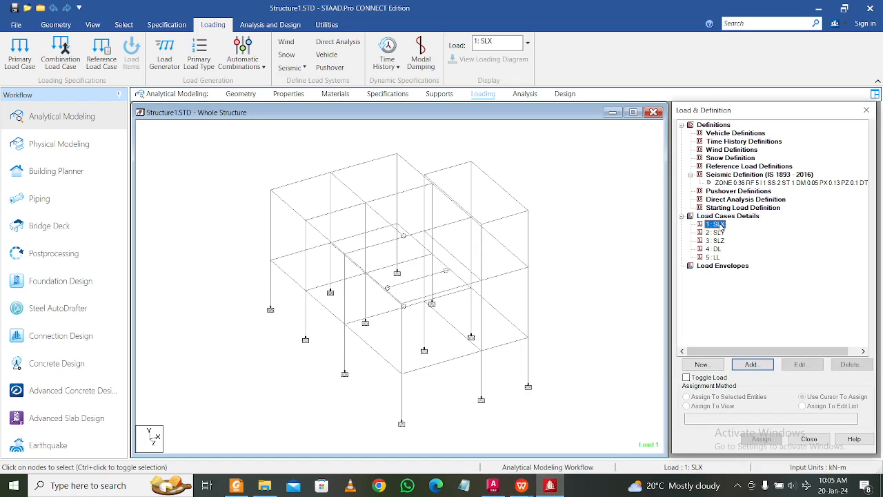
pyautogui.click(742, 364)
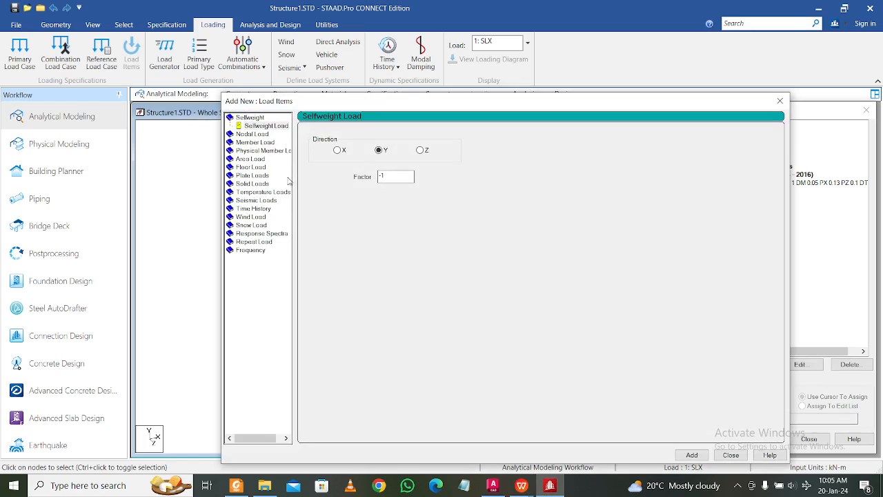
pyautogui.click(266, 201)
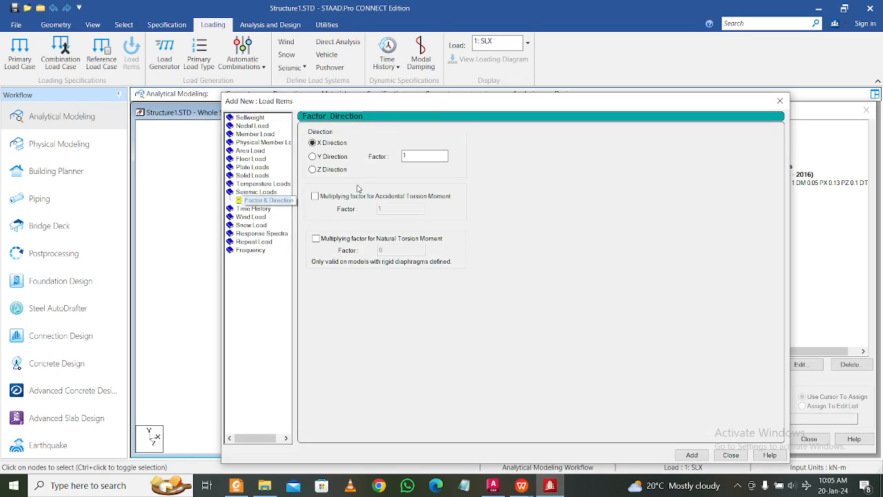
pyautogui.click(692, 455)
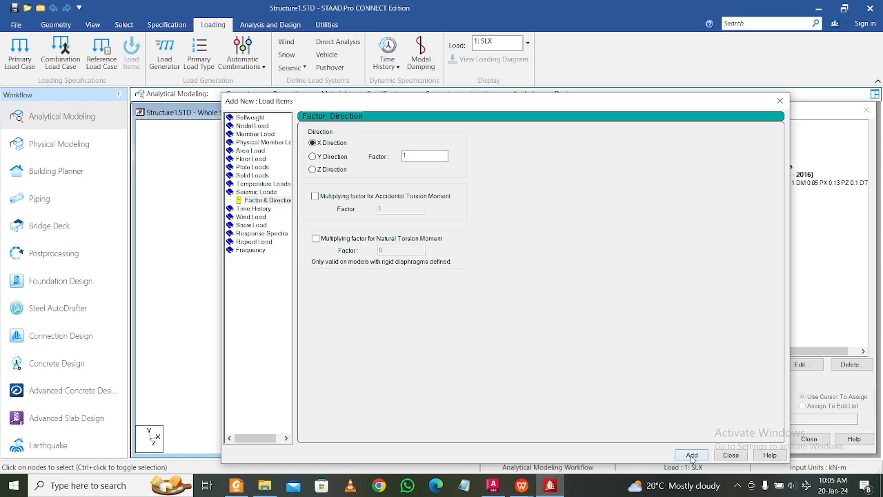
pyautogui.click(717, 456)
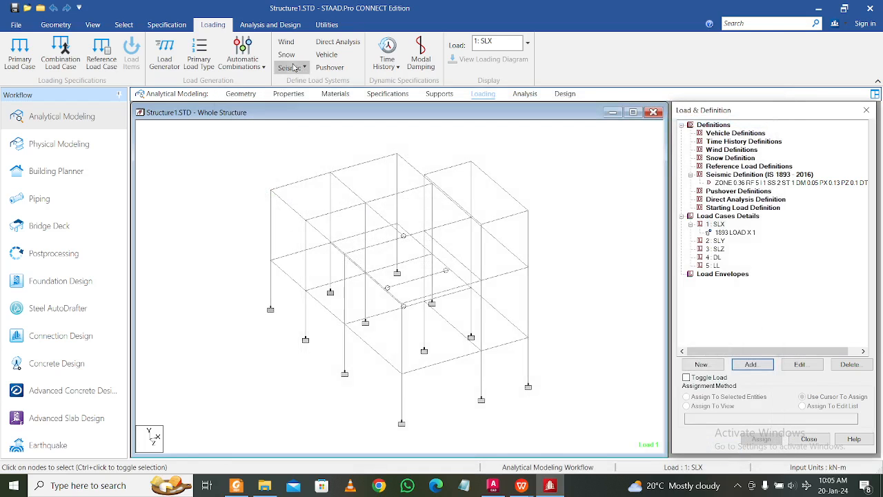
# Save the structure and open its command file in the enlarged editor at the load case definitions
pyautogui.click(325, 24)
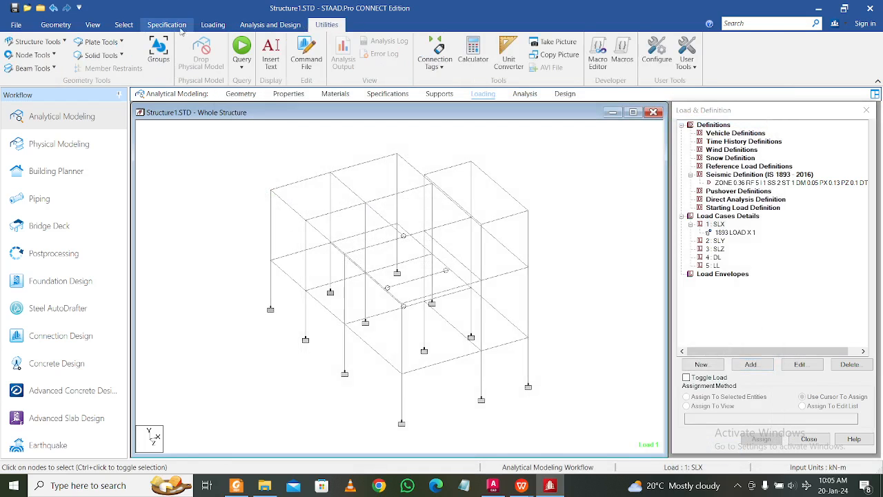
pyautogui.click(308, 49)
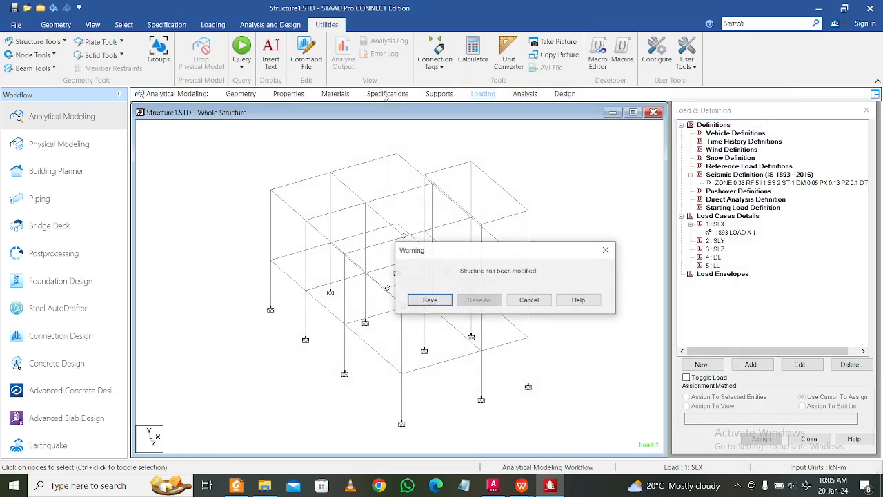
pyautogui.click(431, 301)
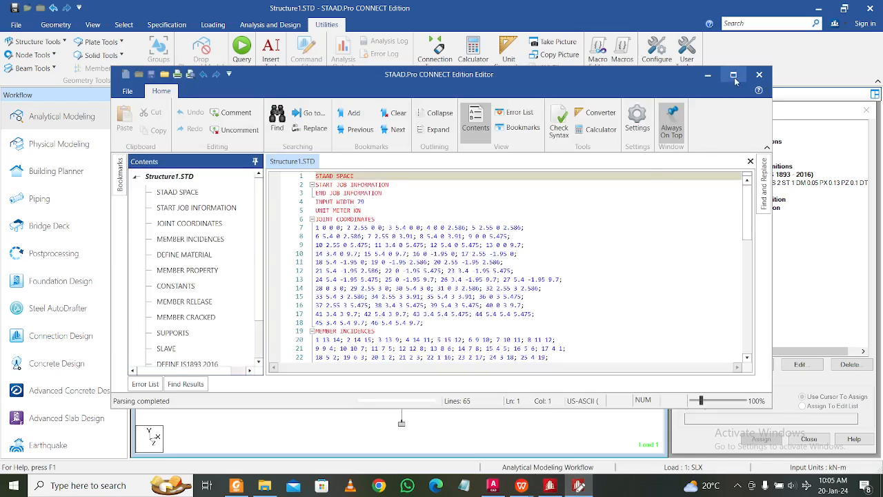
pyautogui.keyDown('ctrl'); pyautogui.scroll(5, 420, 238); pyautogui.keyUp('ctrl')
pyautogui.scroll(-15, 418, 240)
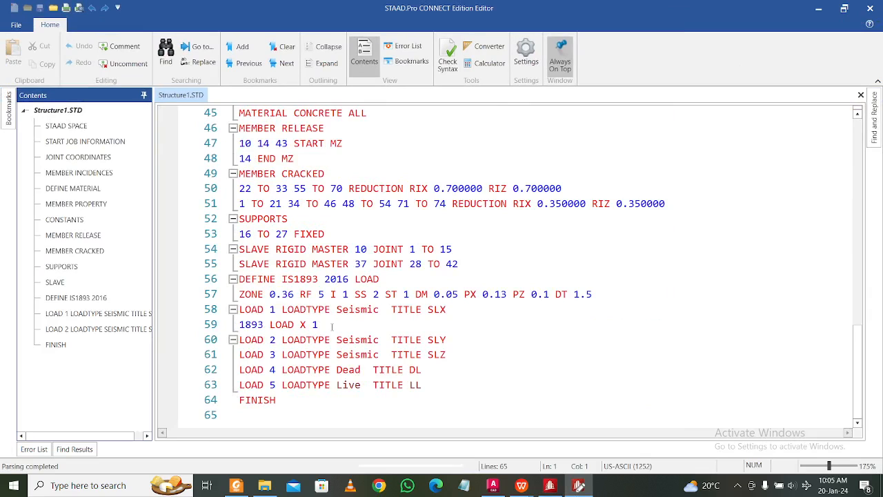
# Copy the line "1893 LOAD X 1" beneath the load 2 SLY heading and change it to "1893 LOAD Y 1"
pyautogui.moveTo(331, 326); pyautogui.dragTo(237, 325)
pyautogui.hotkey('ctrl', 'c')
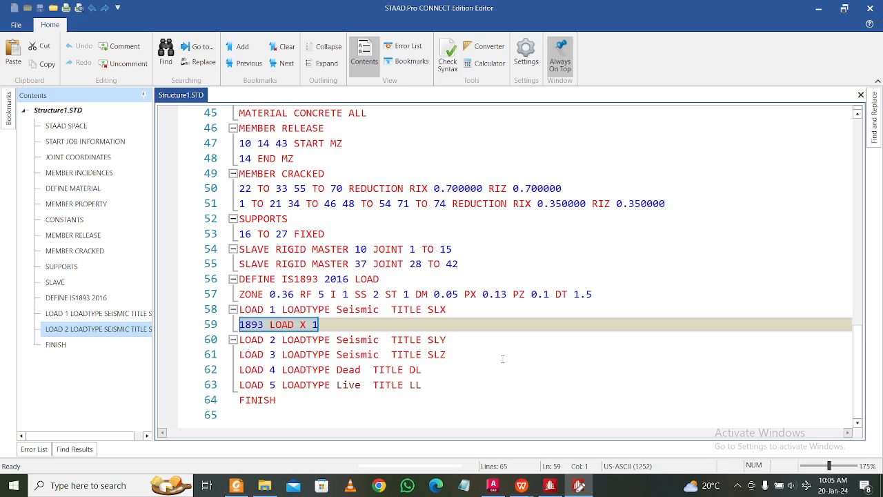
pyautogui.click(456, 341)
pyautogui.press('Return')
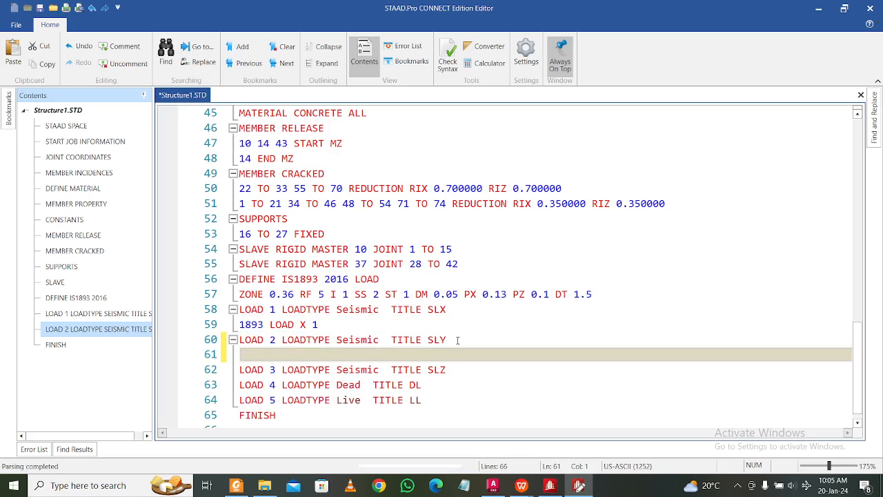
pyautogui.hotkey('ctrl', 'v')
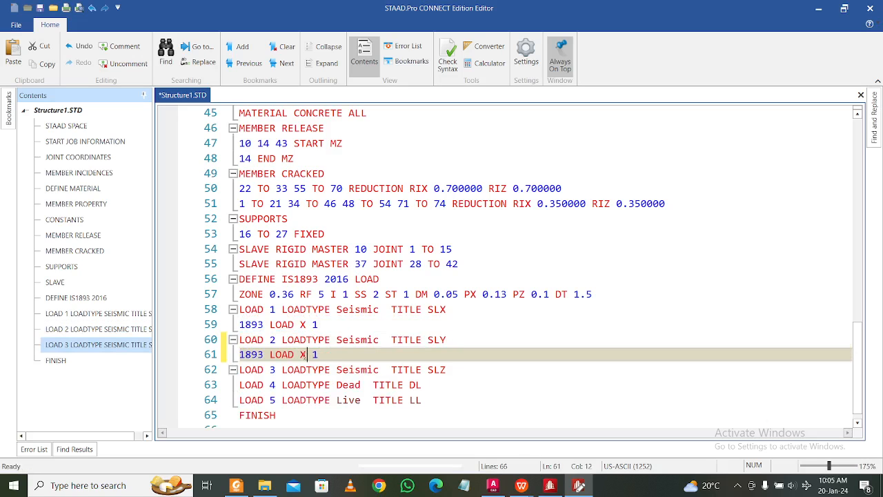
pyautogui.click(302, 354)
pyautogui.write('y')
pyautogui.press('BackSpace')
pyautogui.write('Y')
# Copy the line "1893 LOAD Y 1" beneath the load 3 SLZ heading and change it to "1893 LOAD Z 1"
pyautogui.moveTo(339, 353); pyautogui.dragTo(236, 357)
pyautogui.hotkey('ctrl', 'c')
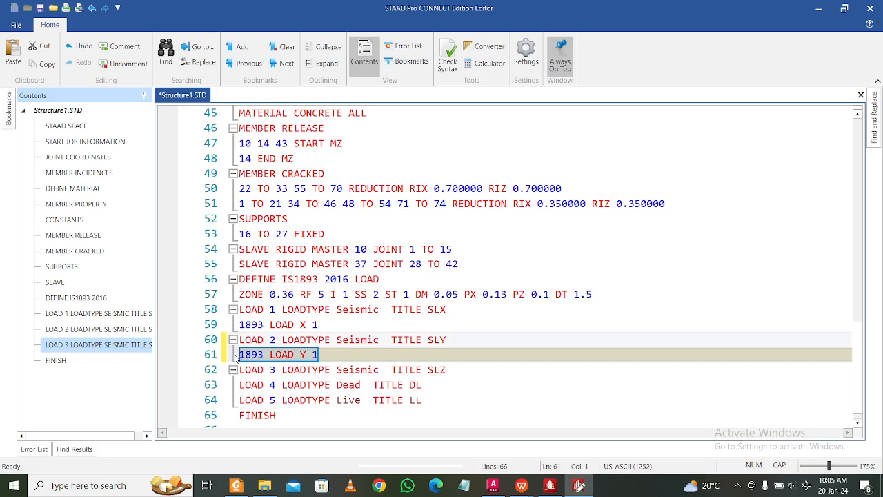
pyautogui.click(457, 372)
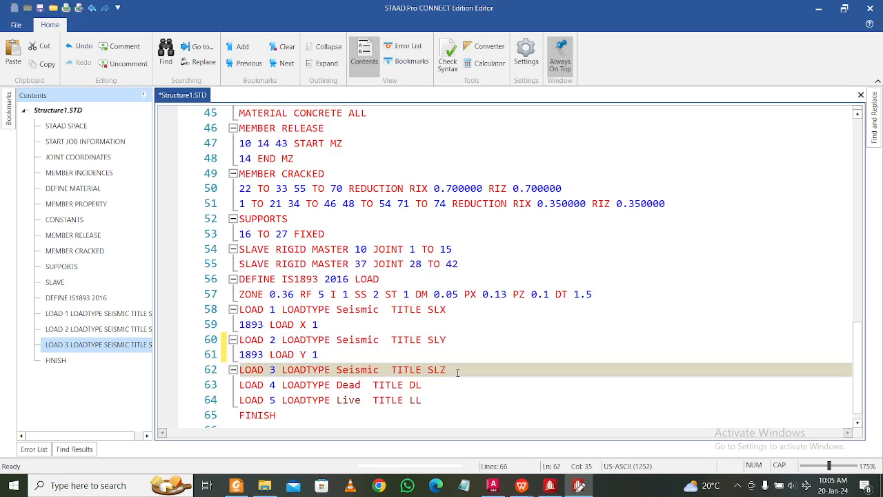
pyautogui.press('Return')
pyautogui.hotkey('ctrl', 'v')
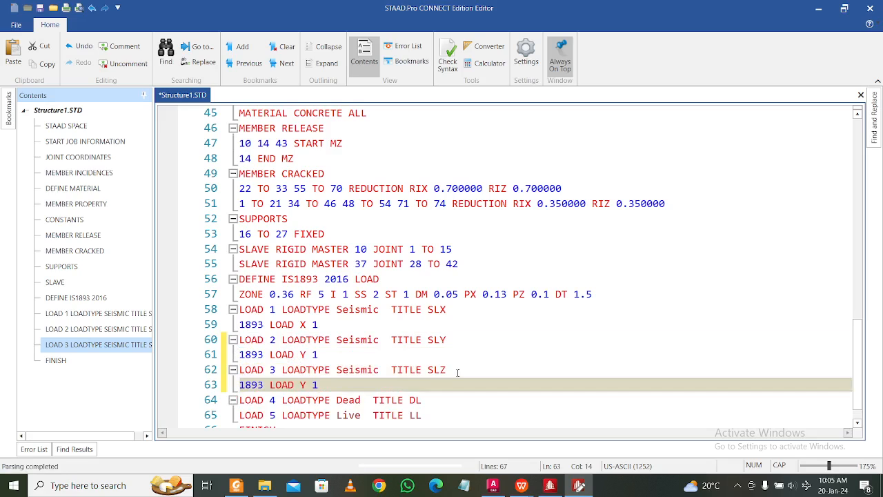
pyautogui.doubleClick(304, 385)
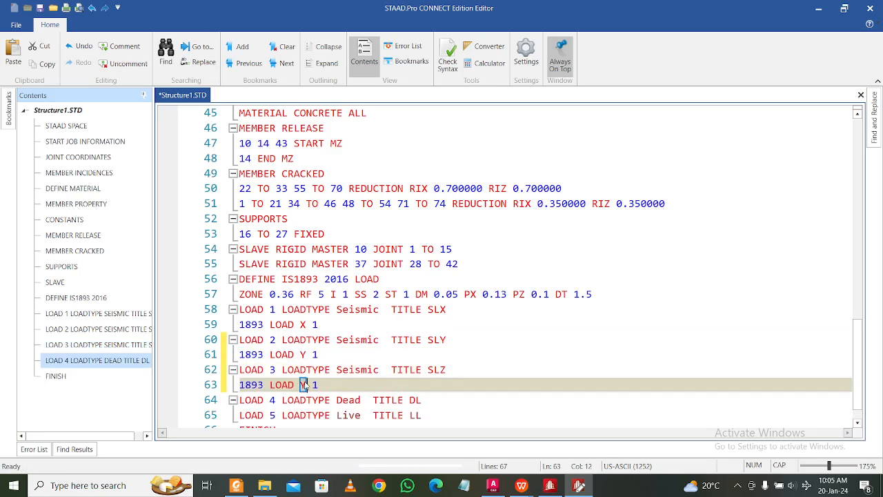
pyautogui.write('Z')
# Save the command file, close the editor, and expand the load cases on the model's Loading page
pyautogui.click(390, 370)
pyautogui.click(428, 401)
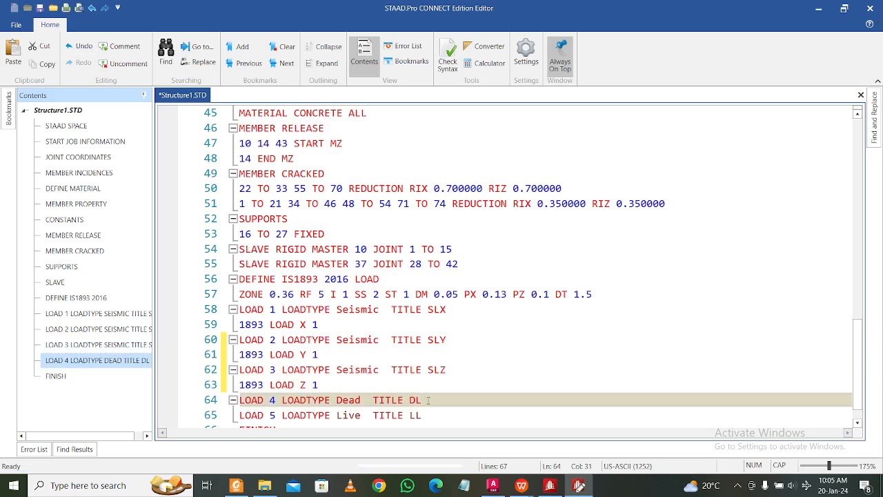
pyautogui.hotkey('ctrl', 's')
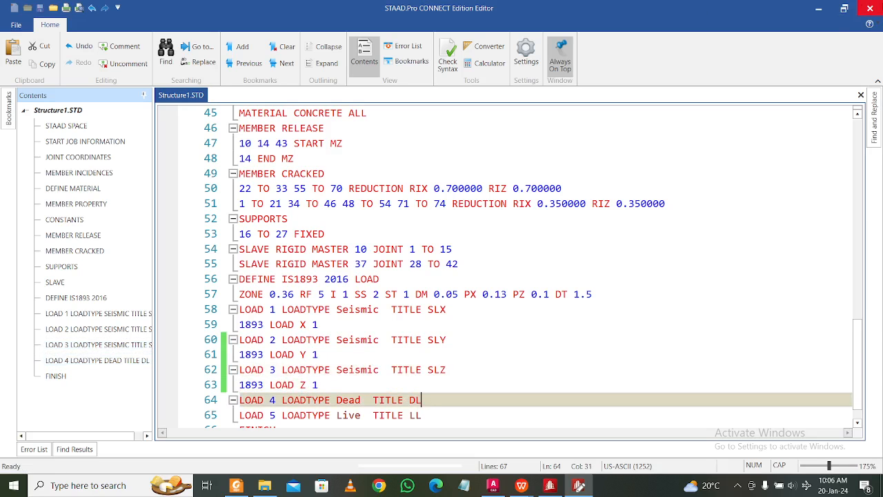
pyautogui.click(870, 8)
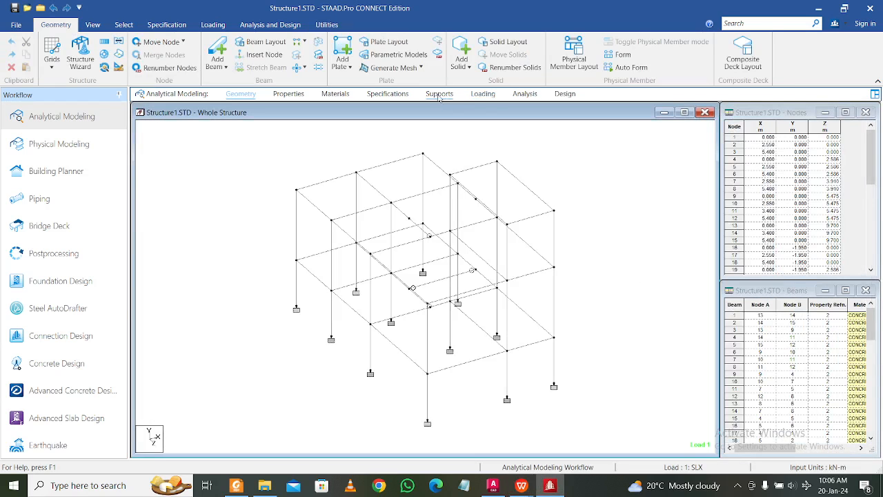
pyautogui.click(484, 96)
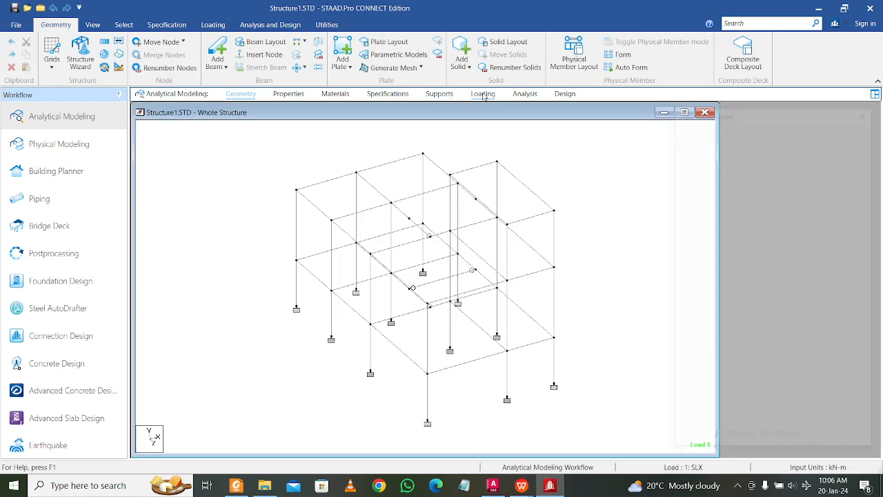
pyautogui.click(681, 134)
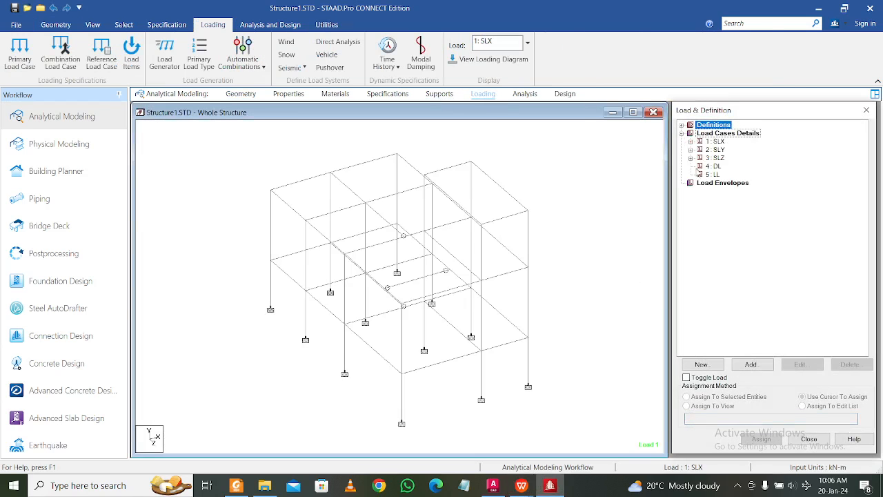
# Add a selfweight load in the Y direction with factor -1 to the DL load case
pyautogui.click(705, 168)
pyautogui.doubleClick(691, 158)
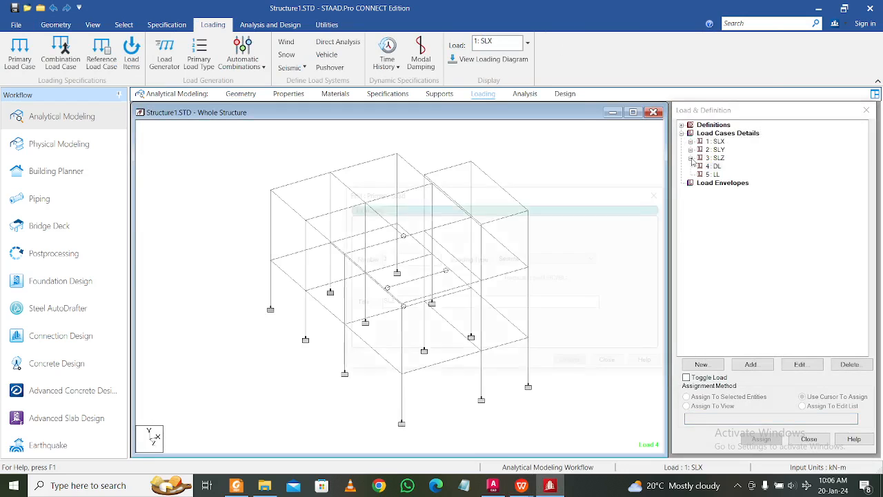
pyautogui.click(653, 196)
pyautogui.click(716, 167)
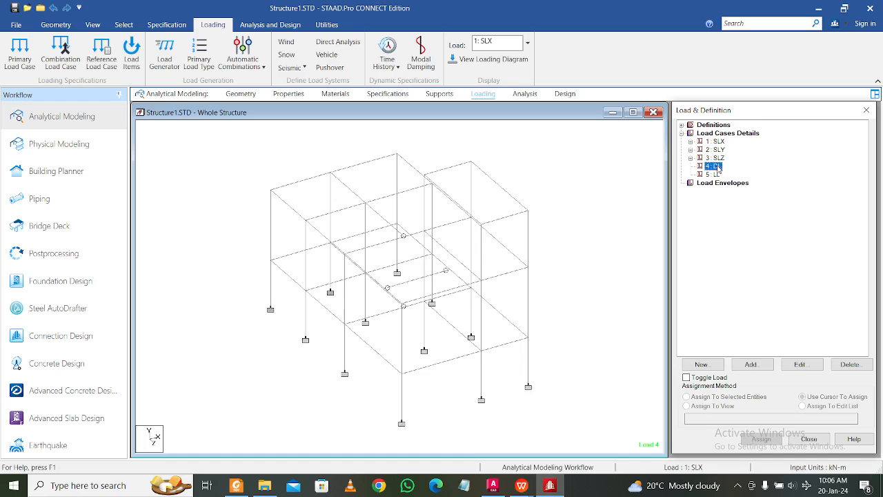
pyautogui.click(761, 366)
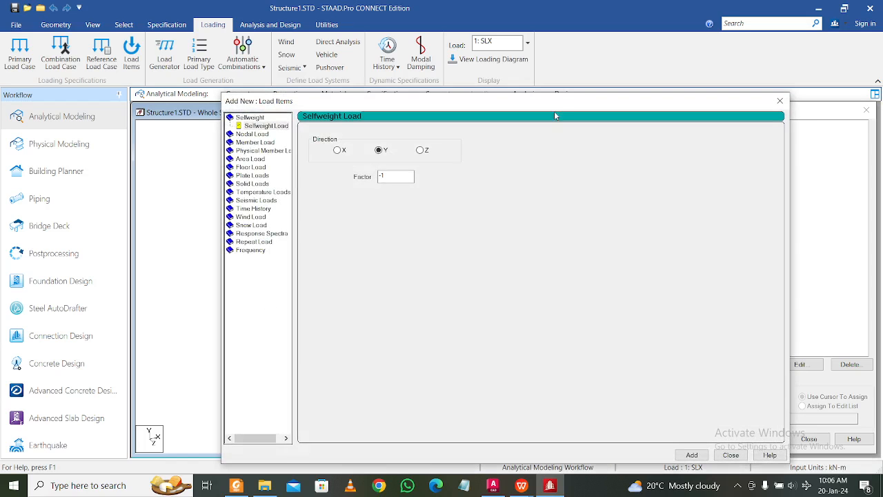
pyautogui.moveTo(557, 103); pyautogui.dragTo(483, 66)
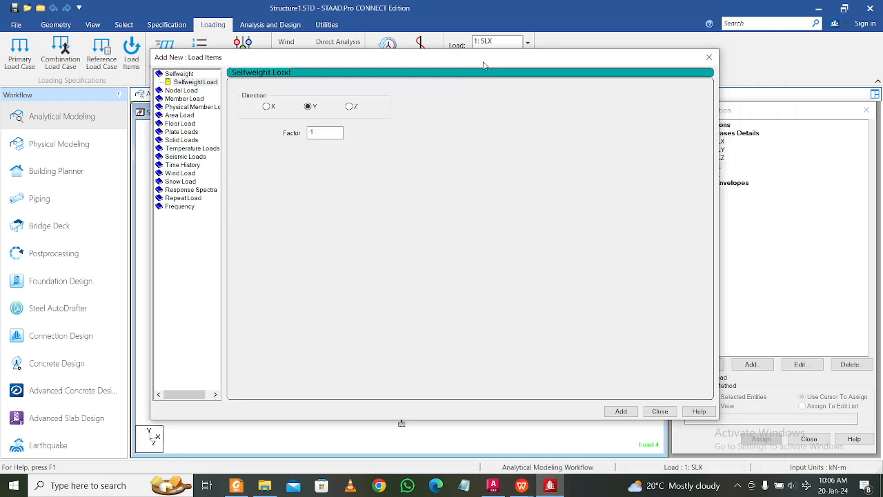
pyautogui.click(621, 411)
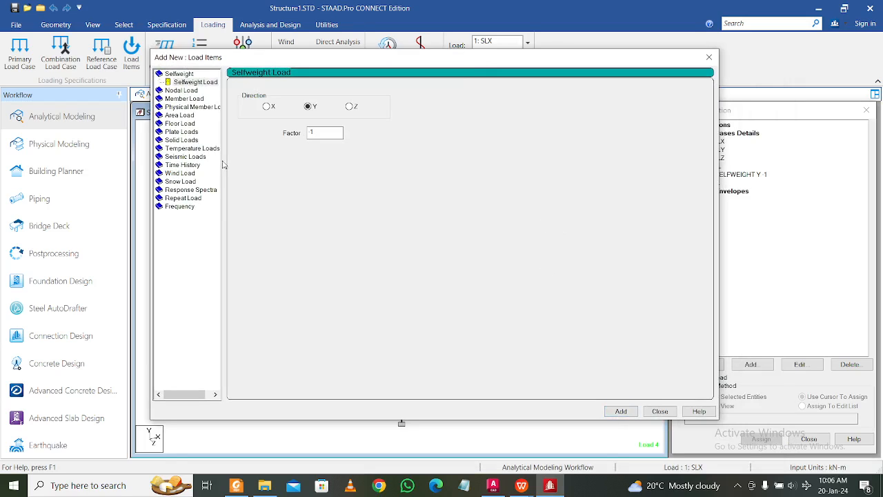
# Choose a uniform member force as the next load item and calculate 0.125 × 20 × 3 in Calculator
pyautogui.click(187, 100)
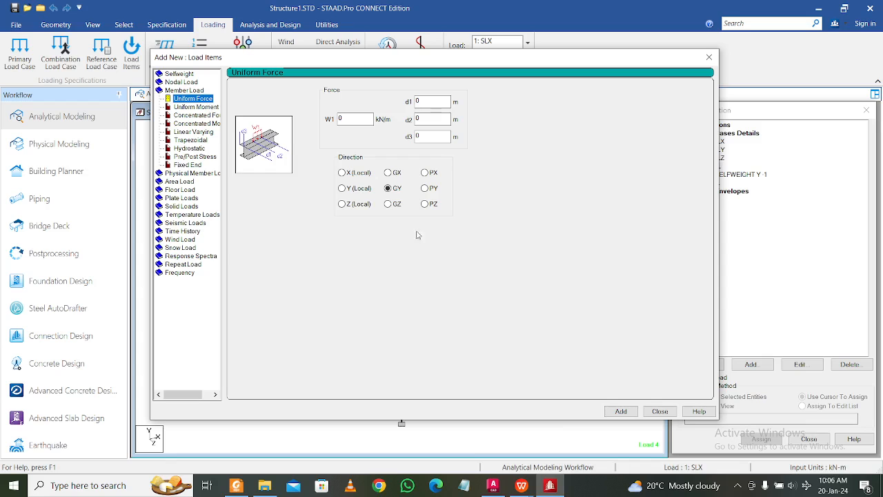
pyautogui.click(88, 487)
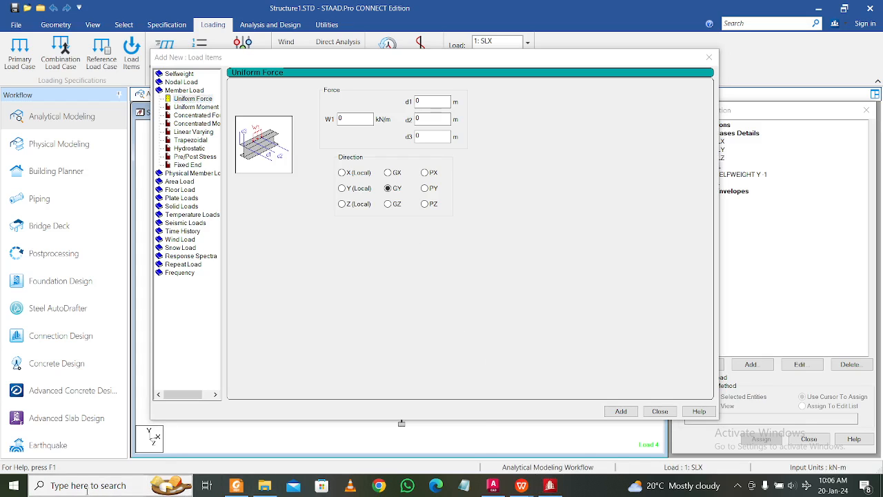
pyautogui.write('CAL')
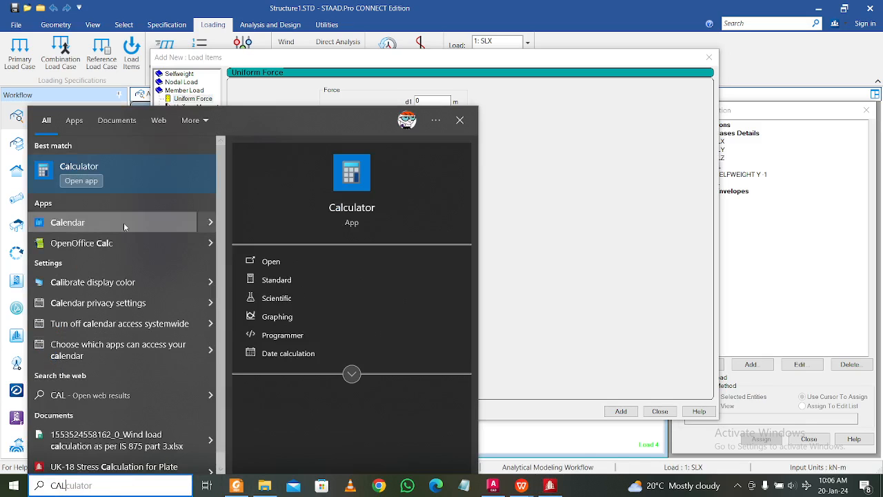
pyautogui.click(94, 186)
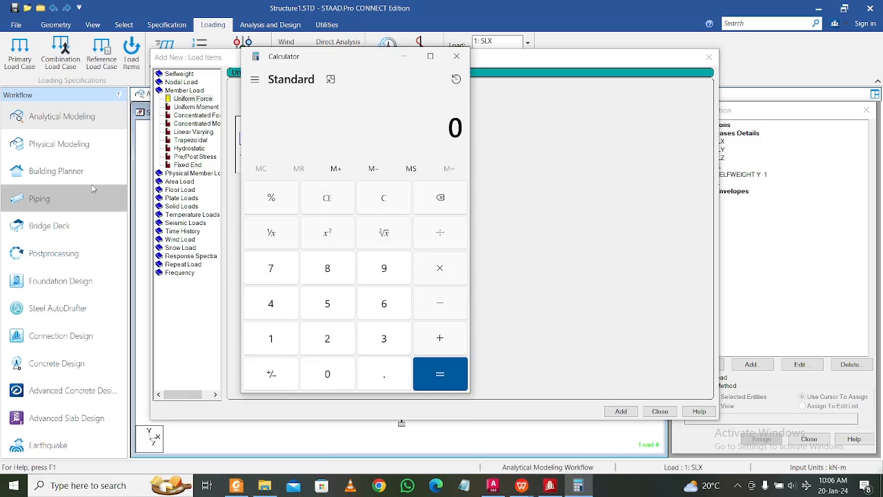
pyautogui.write('.125')
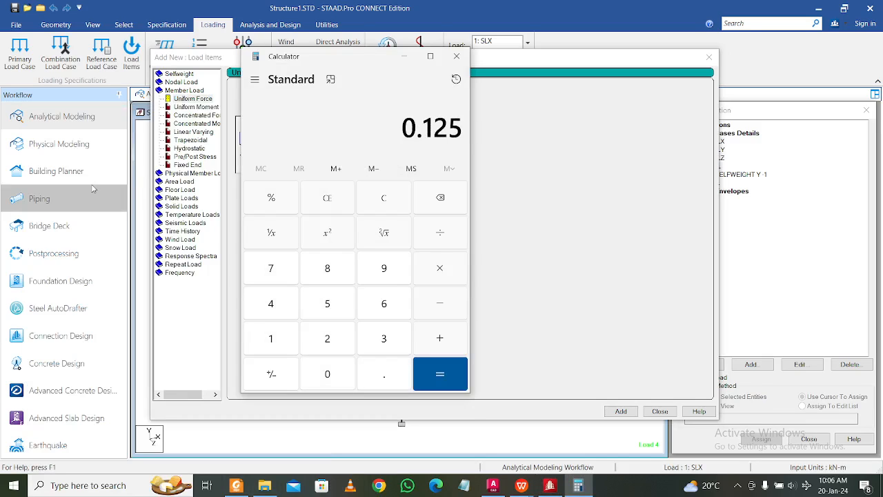
pyautogui.write('*20*3')
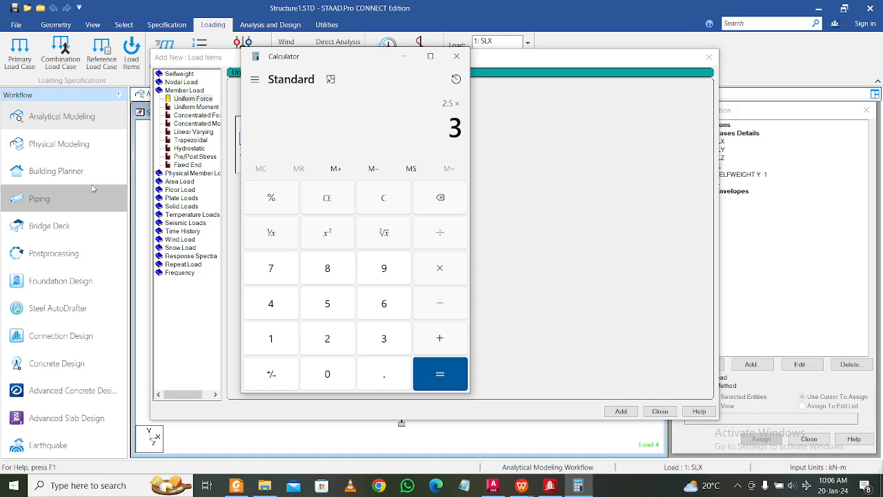
pyautogui.press('Return')
# Back in STAAD.Pro, add a uniform member force of -7.5 kN/m in the GY direction to the DL load case
pyautogui.click(405, 56)
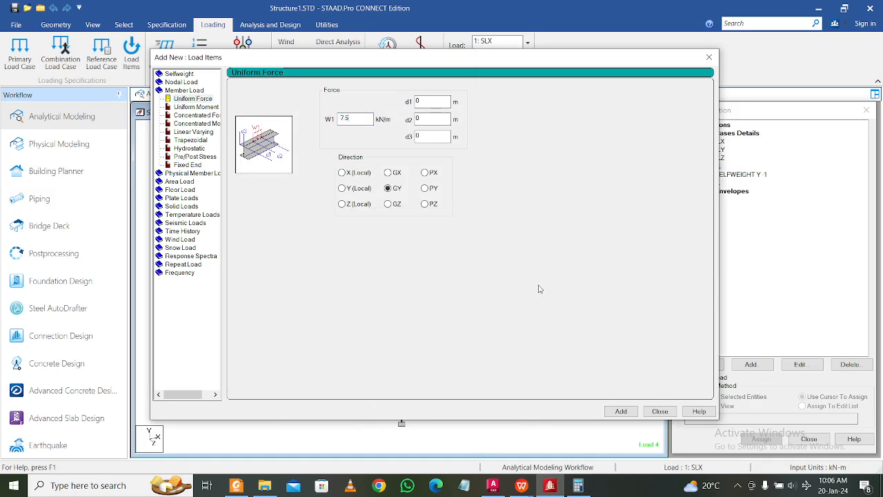
pyautogui.click(622, 410)
pyautogui.moveTo(617, 68); pyautogui.dragTo(592, 70)
# Switch to Calculator and calculate 0.125 × 0.1 × 20
pyautogui.click(586, 485)
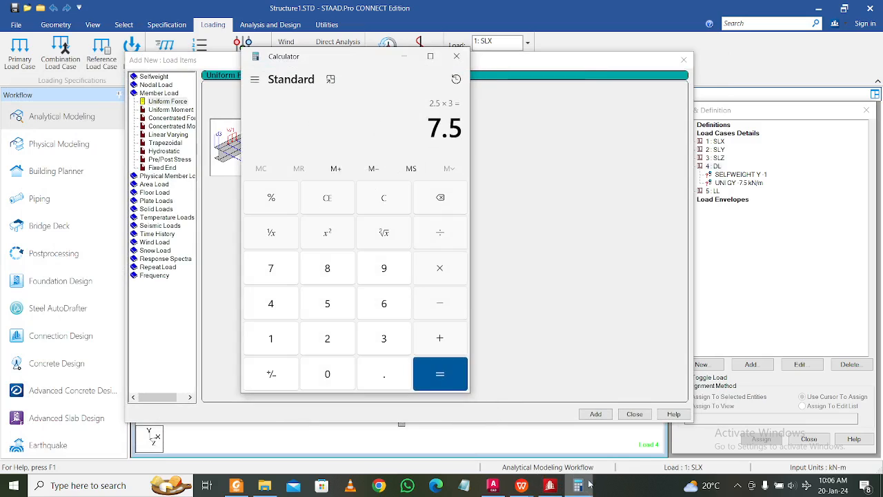
pyautogui.press('Escape')
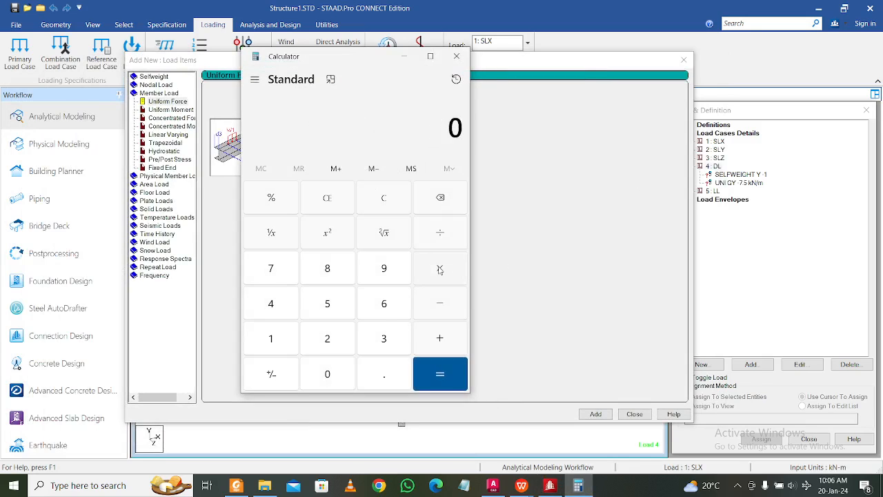
pyautogui.write('0.125')
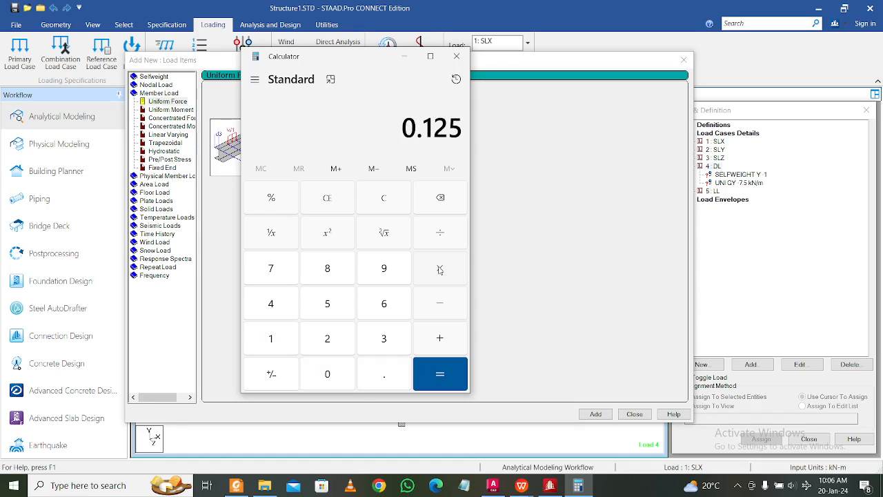
pyautogui.click(439, 269)
pyautogui.write('0.1')
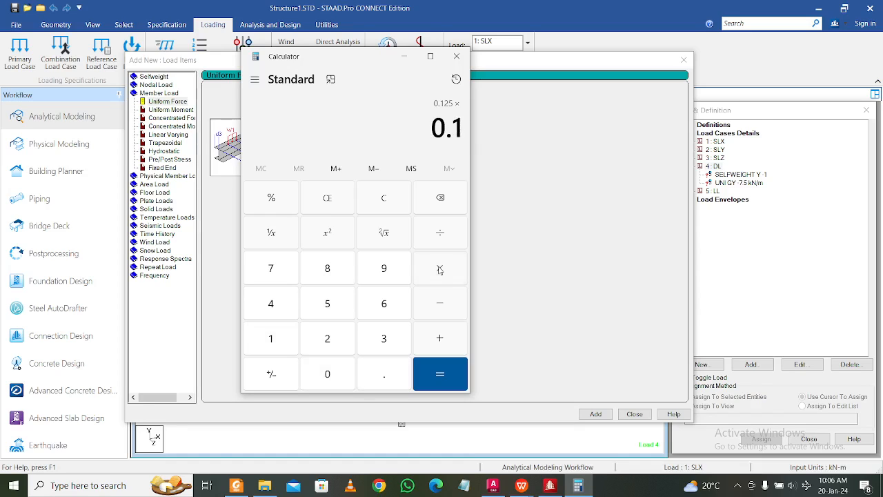
pyautogui.click(439, 269)
pyautogui.write('20')
pyautogui.press('Return')
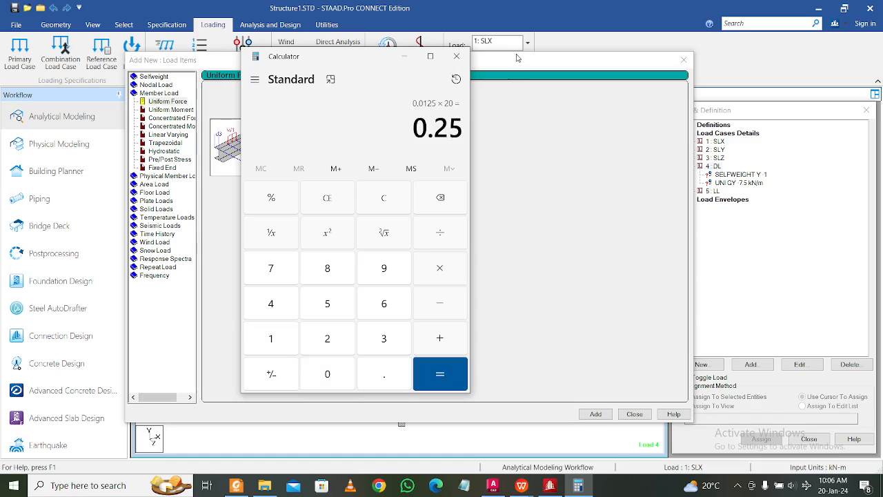
pyautogui.press('Escape')
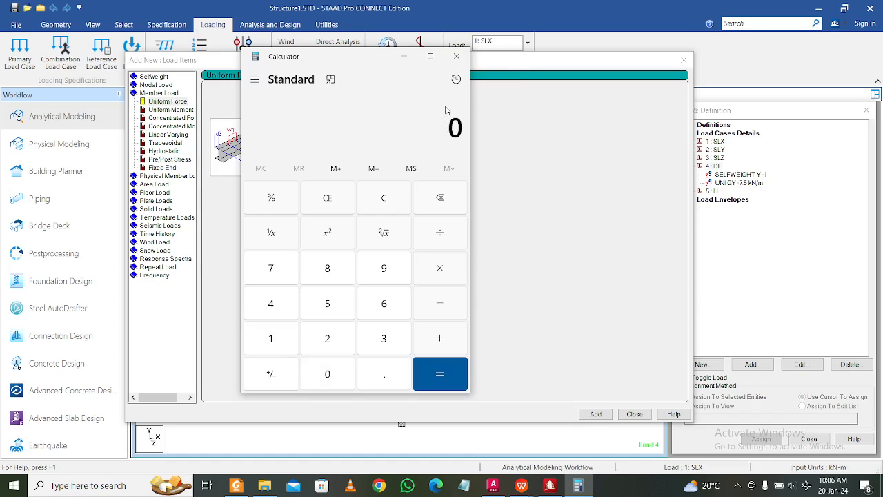
pyautogui.write('.125')
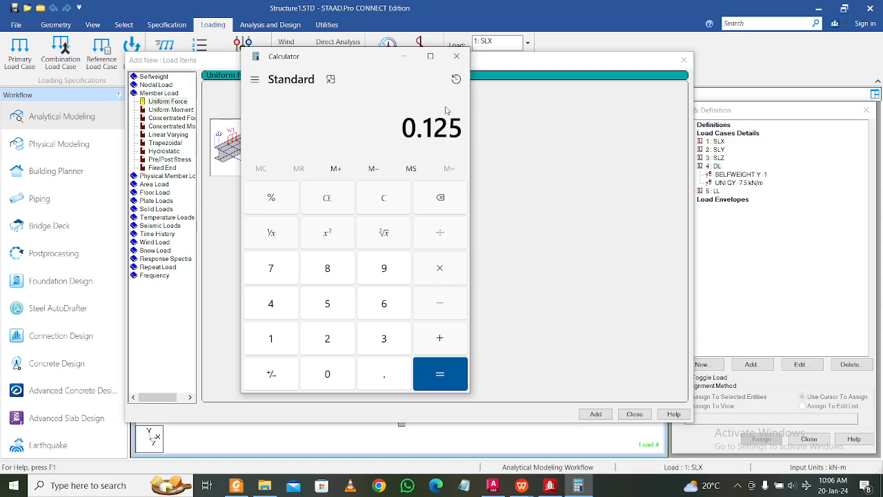
pyautogui.write('*')
pyautogui.write('.25')
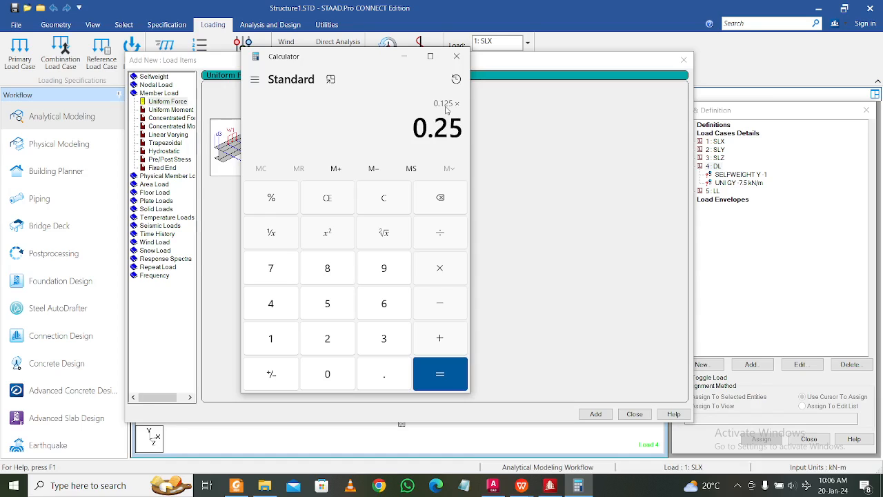
pyautogui.write('*20.')
pyautogui.press('Escape')
pyautogui.write('3*20=')
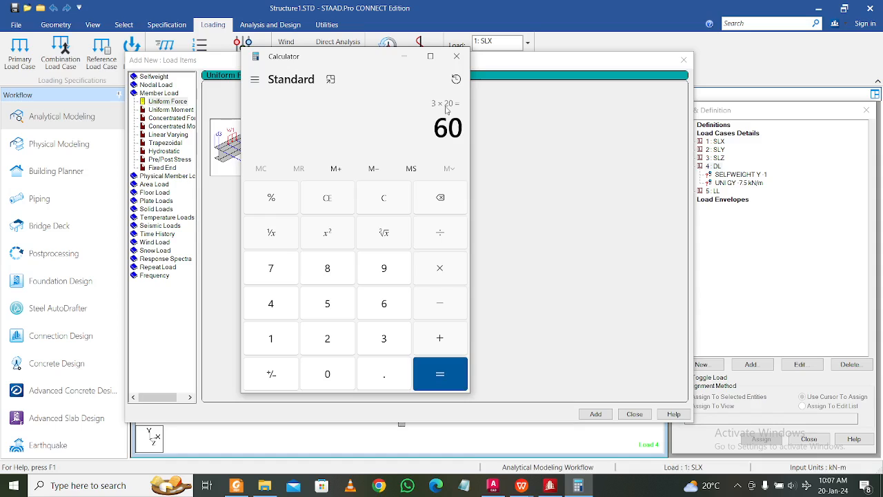
# Calculate 0.25 × 20 × 1 in Calculator and close it
pyautogui.press('Escape')
pyautogui.write('.')
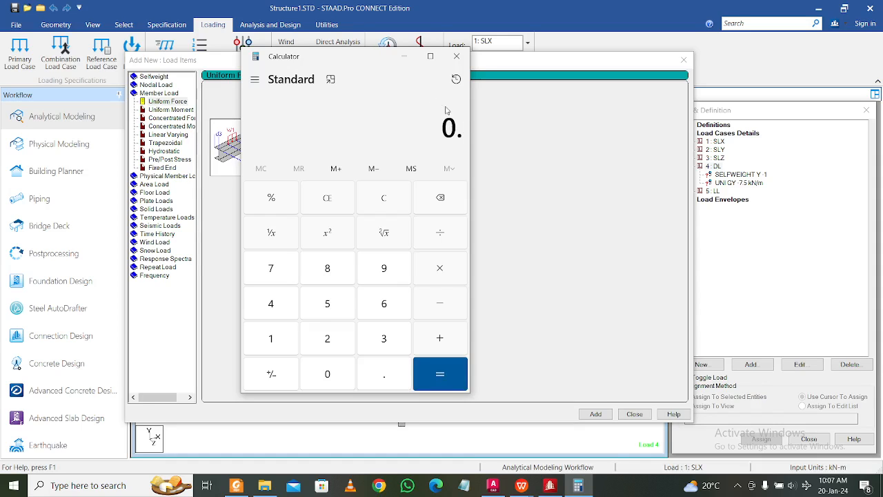
pyautogui.write('25*20*')
pyautogui.write('1')
pyautogui.press('Return')
pyautogui.click(458, 55)
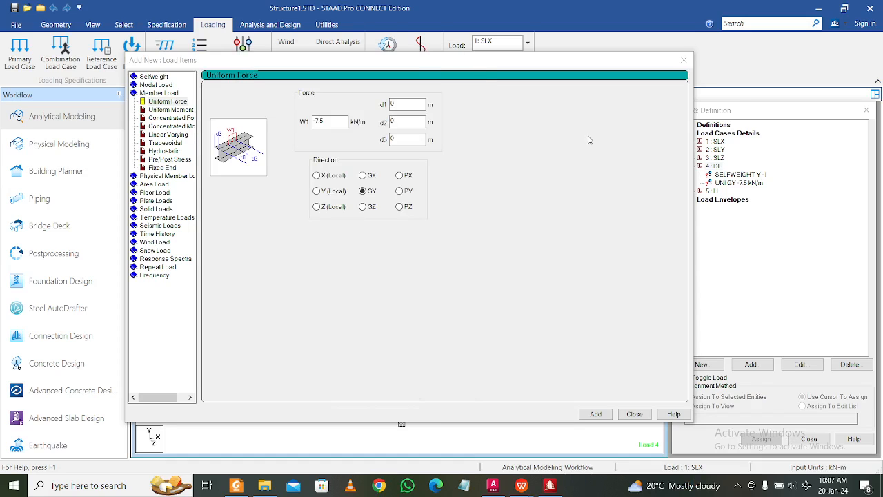
# Add a second uniform member force of -5 kN/m in the GY direction to DL and close the load items dialog
pyautogui.doubleClick(332, 122)
pyautogui.write('5')
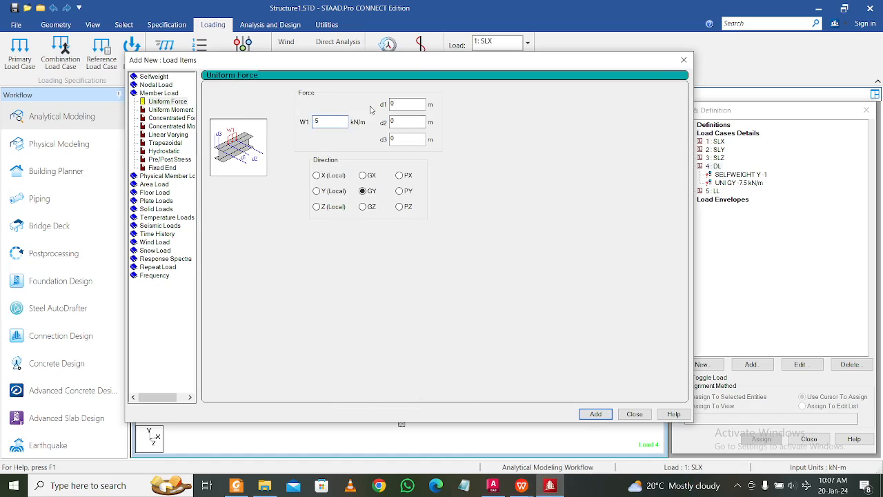
pyautogui.click(597, 415)
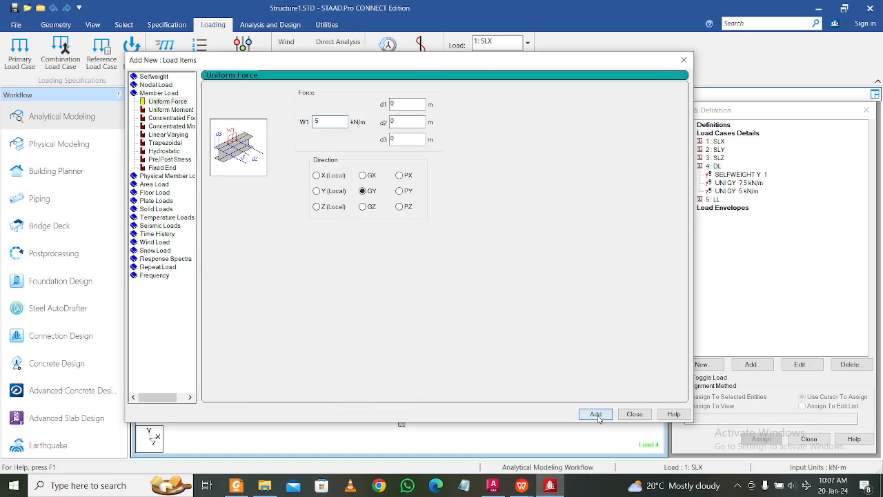
pyautogui.click(683, 60)
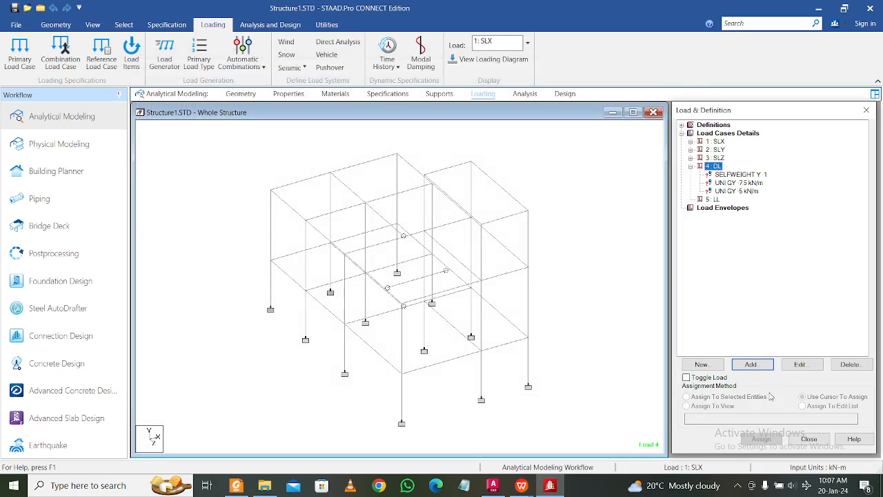
# Start a new floor load item for the DL load case
pyautogui.click(750, 365)
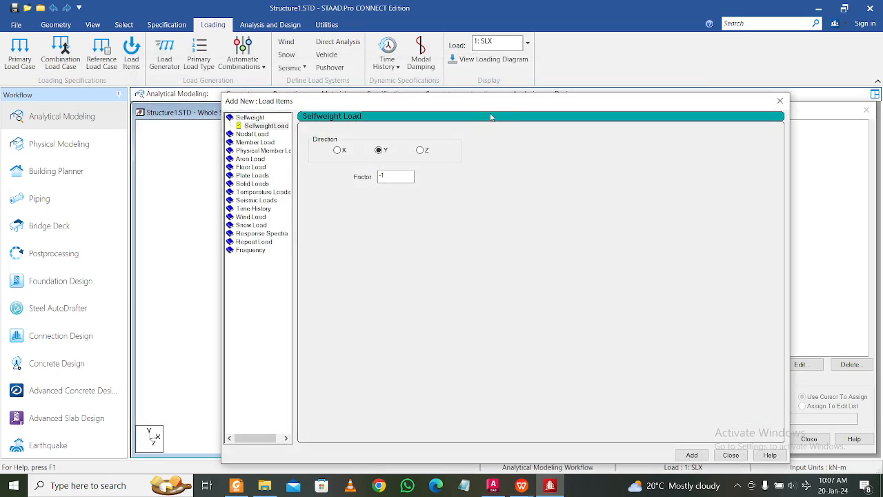
pyautogui.moveTo(498, 106); pyautogui.dragTo(141, 93)
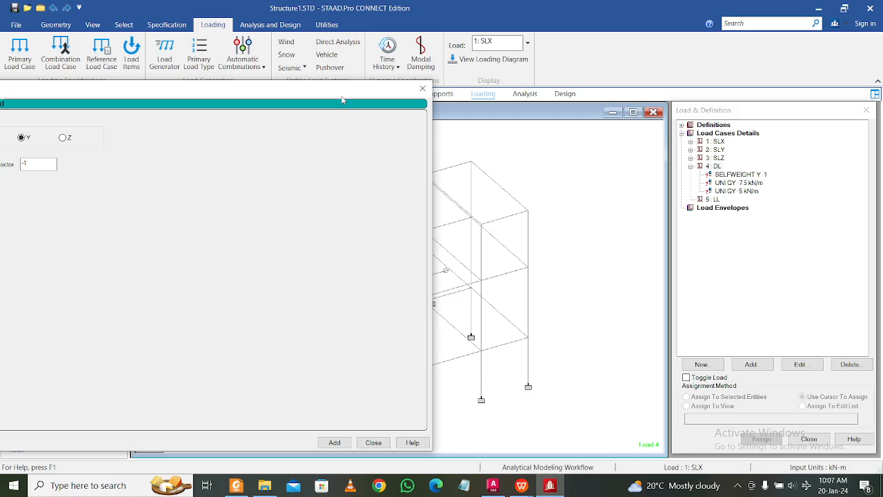
pyautogui.moveTo(341, 100); pyautogui.dragTo(525, 84)
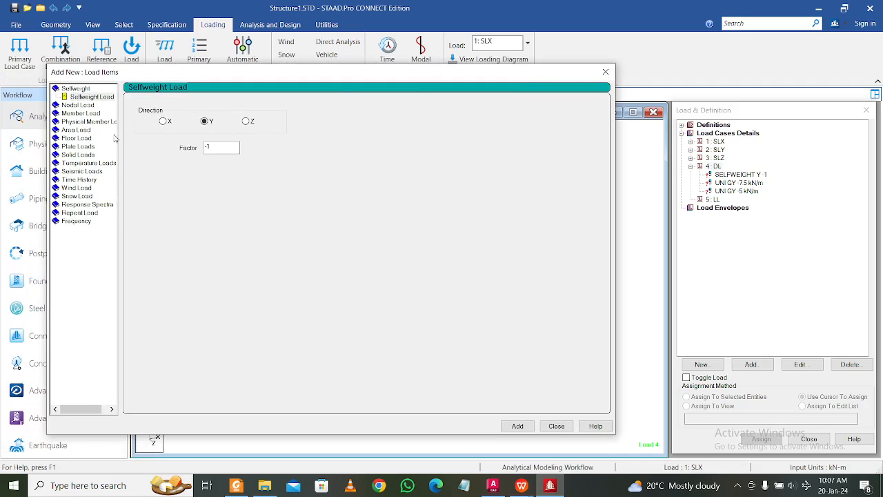
pyautogui.click(84, 139)
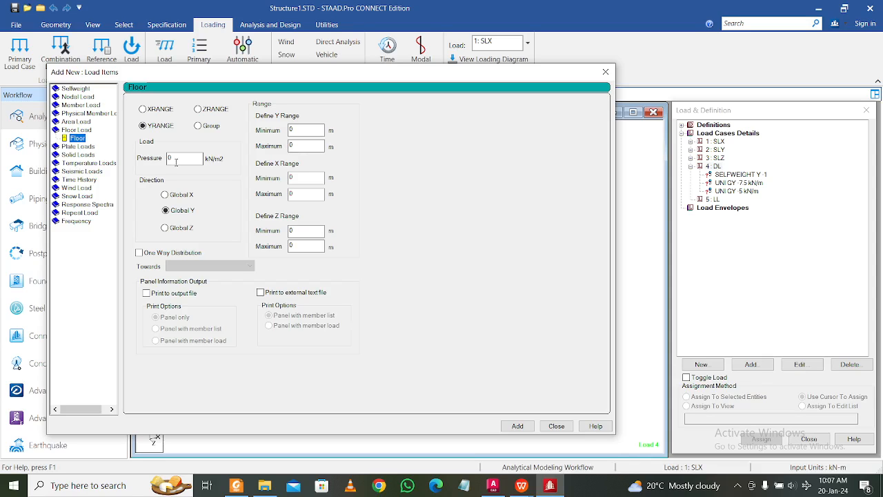
# Open Calculator, calculate 0.125 × 25, and close it to return to the floor load settings
pyautogui.click(116, 492)
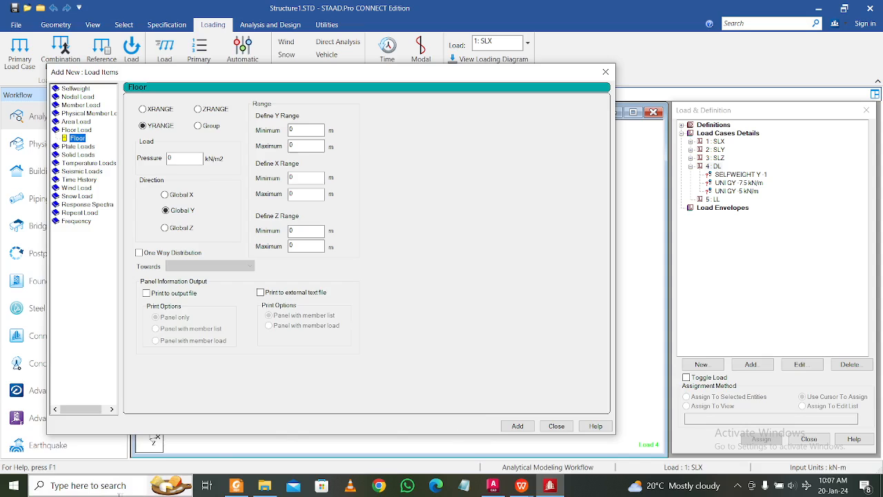
pyautogui.write('CAL')
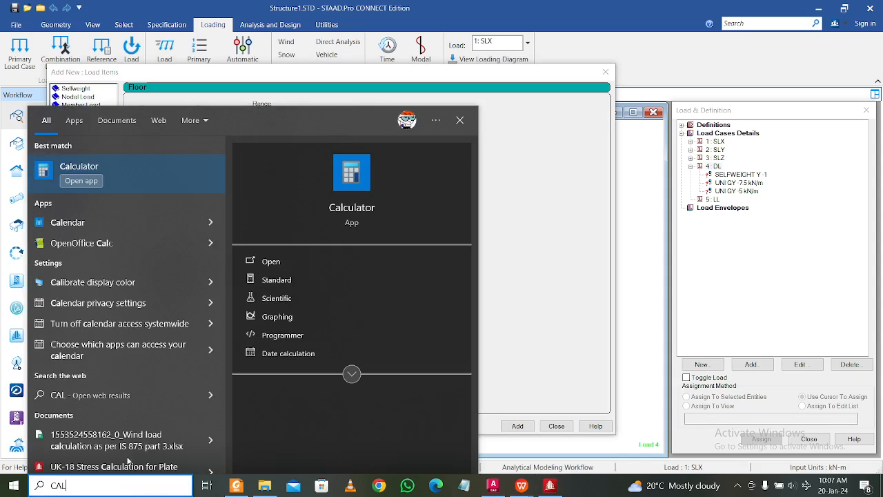
pyautogui.click(118, 191)
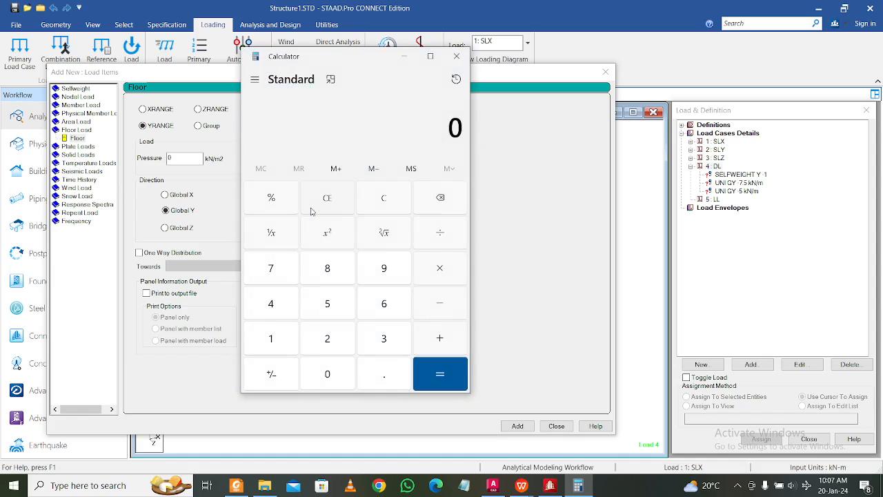
pyautogui.write('.125')
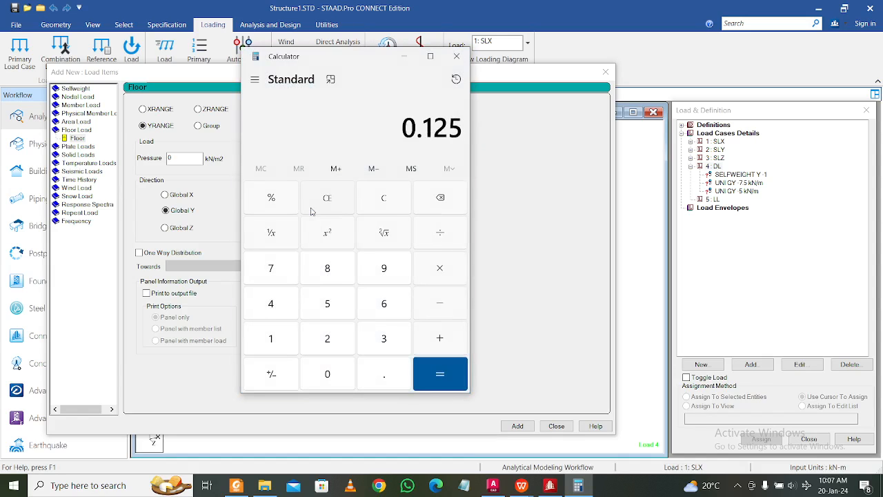
pyautogui.write('*25')
pyautogui.press('Return')
pyautogui.click(457, 56)
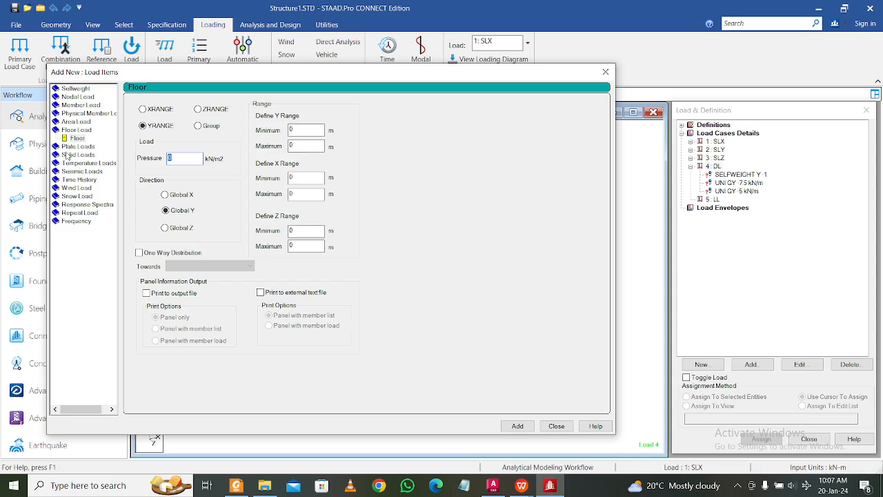
pyautogui.write('-5.5')
pyautogui.moveTo(180, 159); pyautogui.dragTo(104, 160)
pyautogui.click(605, 72)
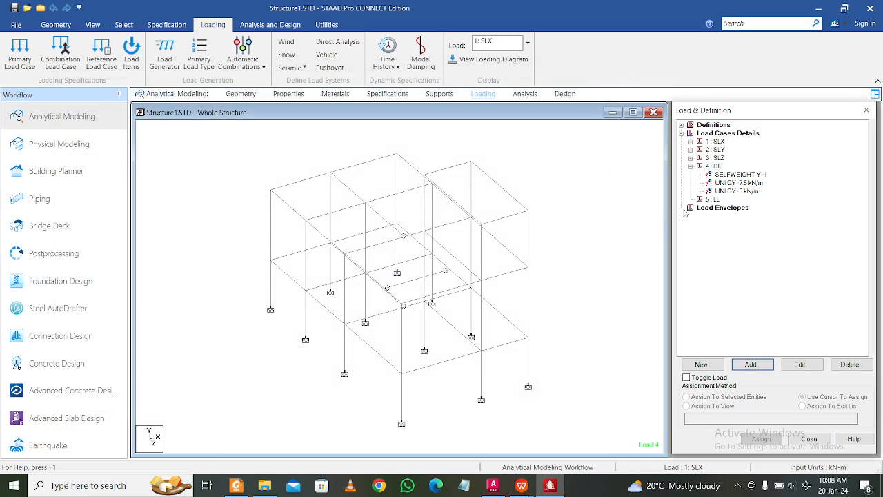
pyautogui.click(643, 214)
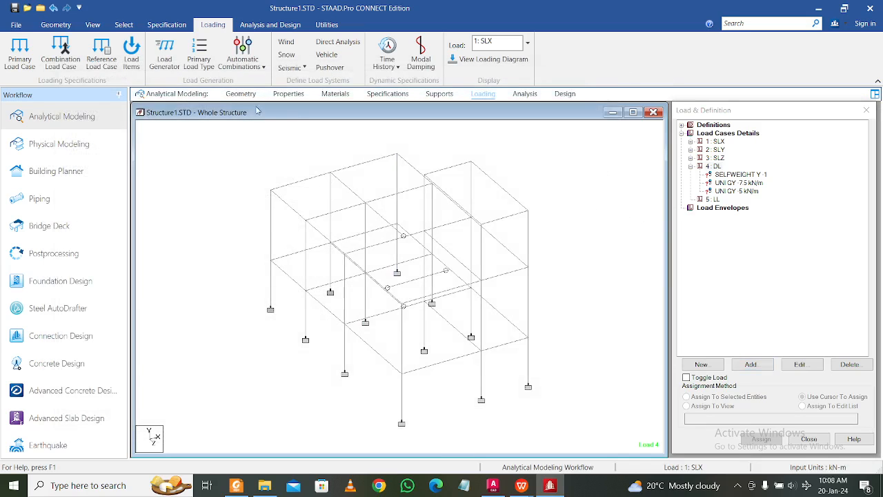
# Isolate the horizontal beams at the main roof level, below the raised top frame, in a new view displayed in the active window
pyautogui.click(94, 25)
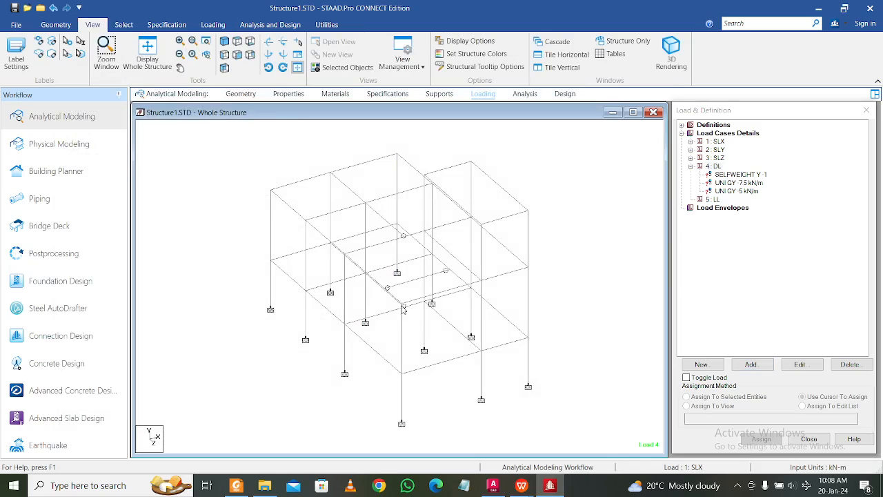
pyautogui.click(236, 54)
pyautogui.moveTo(284, 234); pyautogui.dragTo(510, 252)
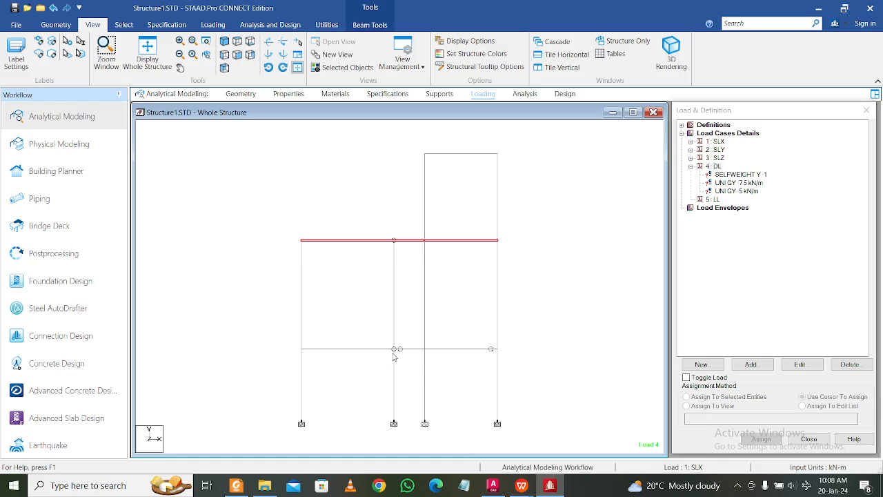
pyautogui.moveTo(355, 272); pyautogui.dragTo(352, 273, button='middle')
pyautogui.click(620, 296)
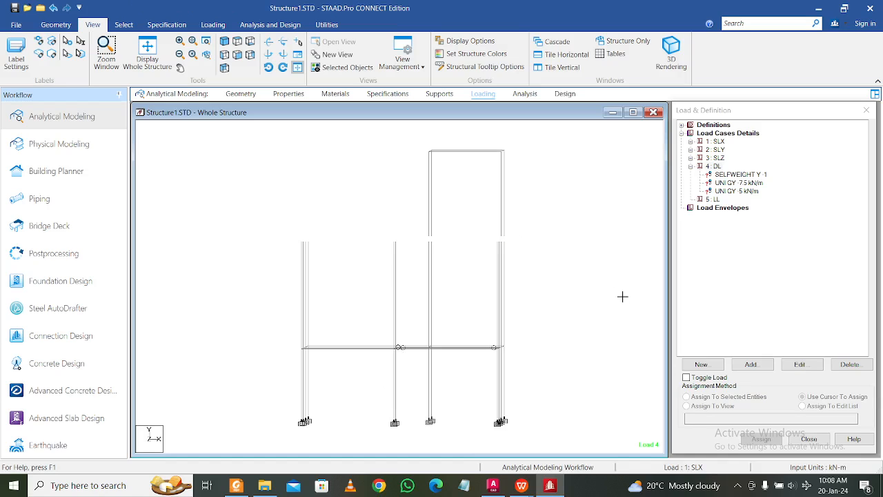
pyautogui.click(237, 56)
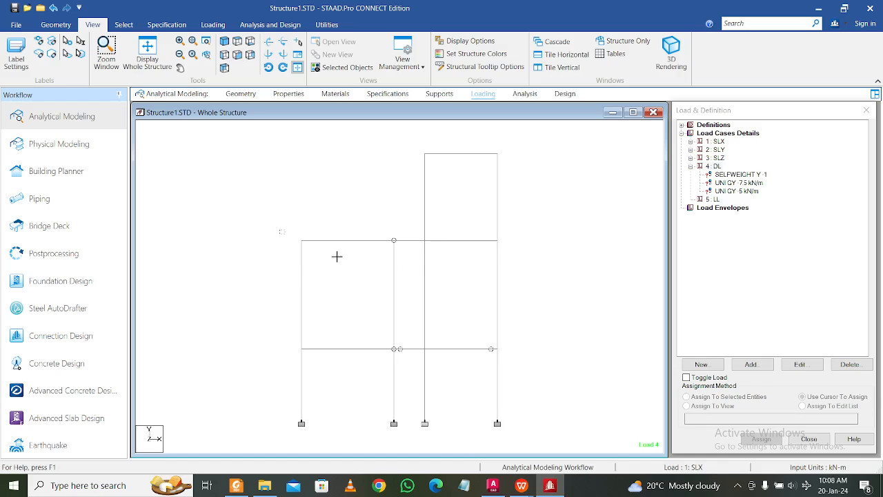
pyautogui.click(532, 249)
pyautogui.rightClick(532, 249)
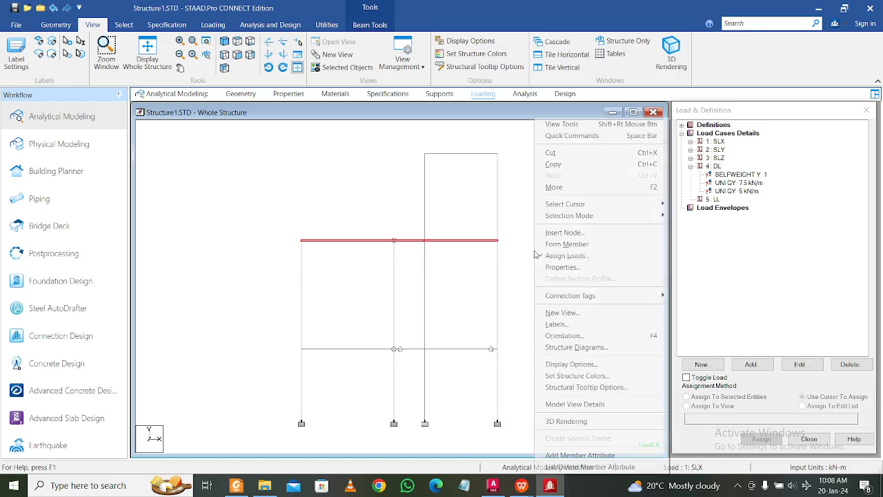
pyautogui.click(592, 314)
pyautogui.click(584, 276)
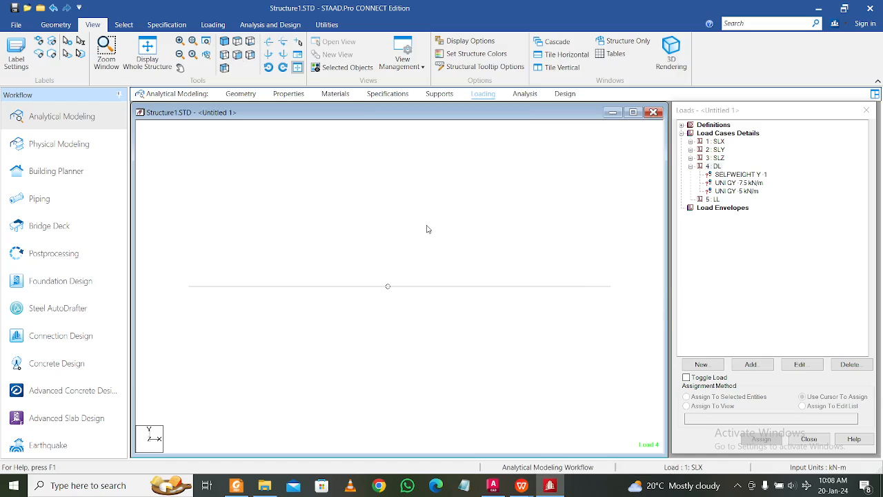
# In plan, select the beams around the four upper floor panels and the large lower-left panel, leaving out the narrow lower-right one
pyautogui.click(238, 43)
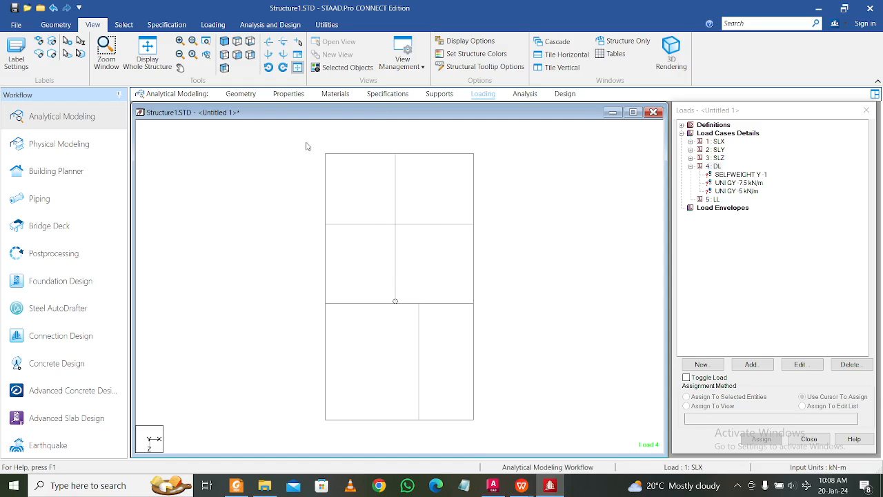
pyautogui.moveTo(307, 146); pyautogui.dragTo(486, 311)
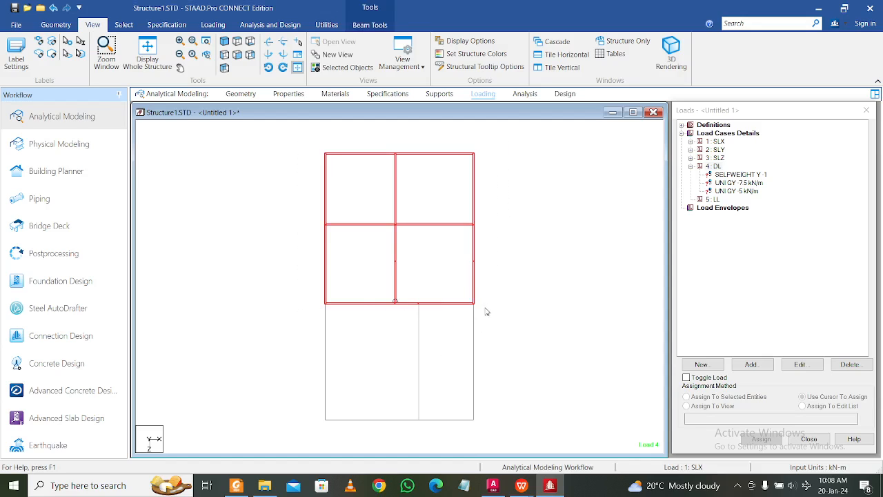
pyautogui.keyDown('ctrl'); pyautogui.moveTo(295, 290); pyautogui.dragTo(435, 429); pyautogui.keyUp('ctrl')
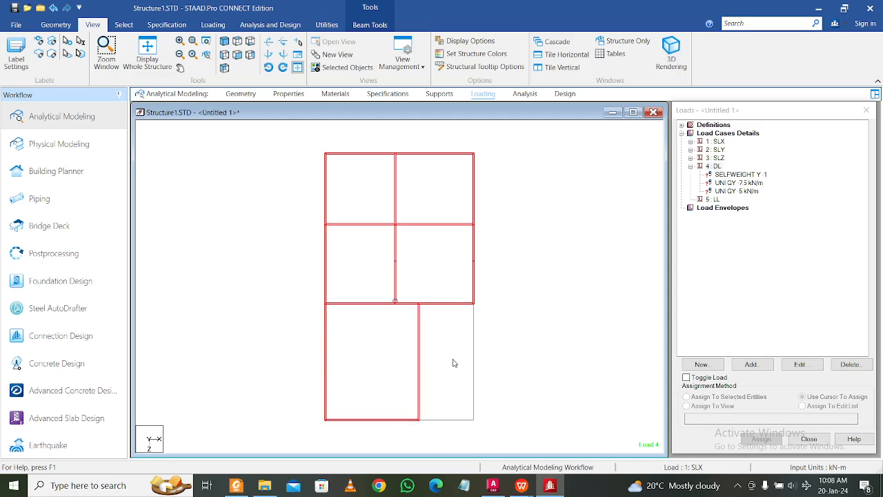
# Create a floor group named TERRACE2WAY and associate it with the selected geometry
pyautogui.hotkey('ctrl', 'g')
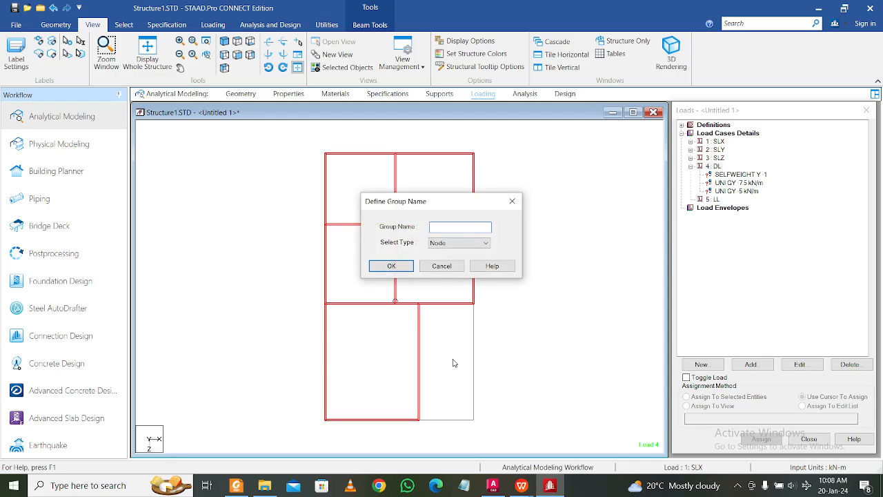
pyautogui.click(483, 242)
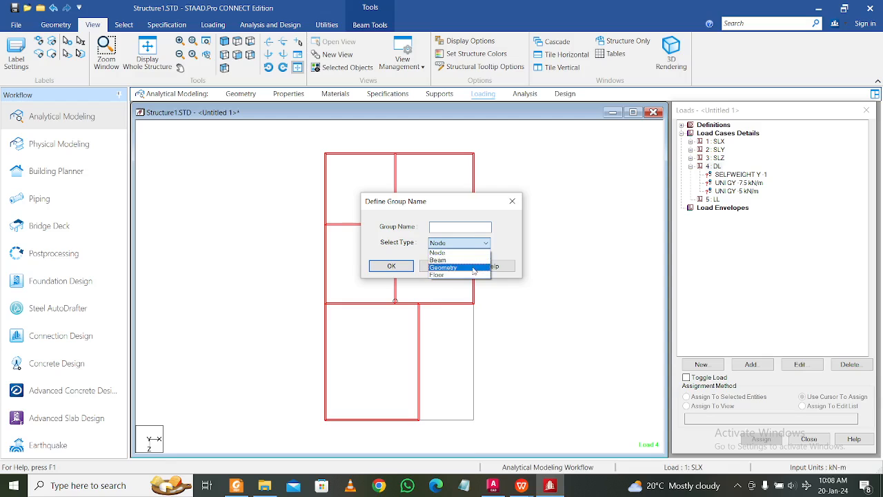
pyautogui.click(468, 275)
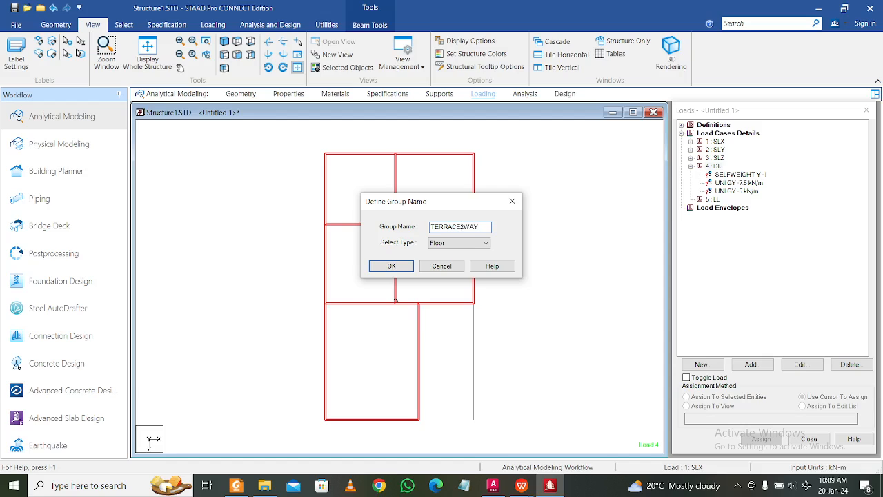
pyautogui.click(378, 269)
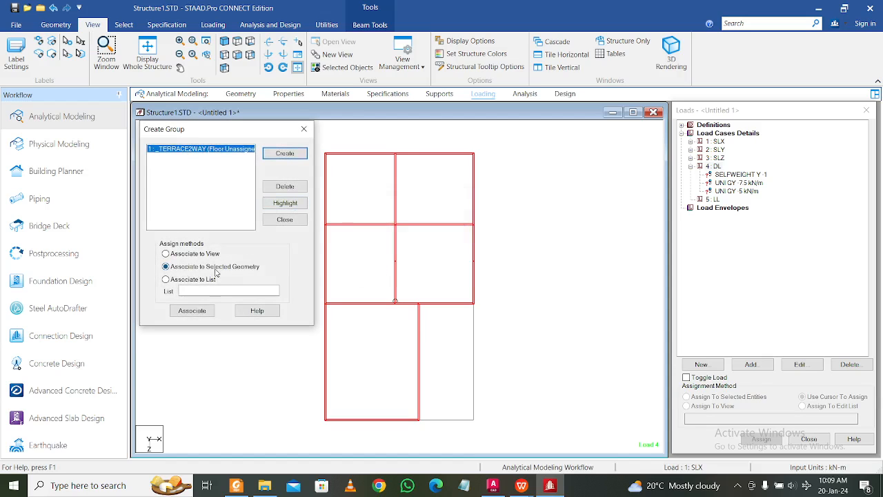
pyautogui.click(195, 312)
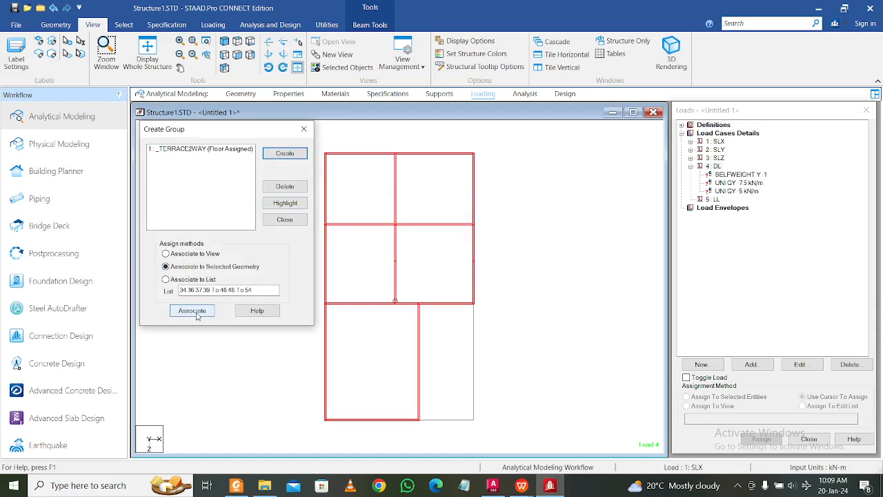
pyautogui.click(378, 269)
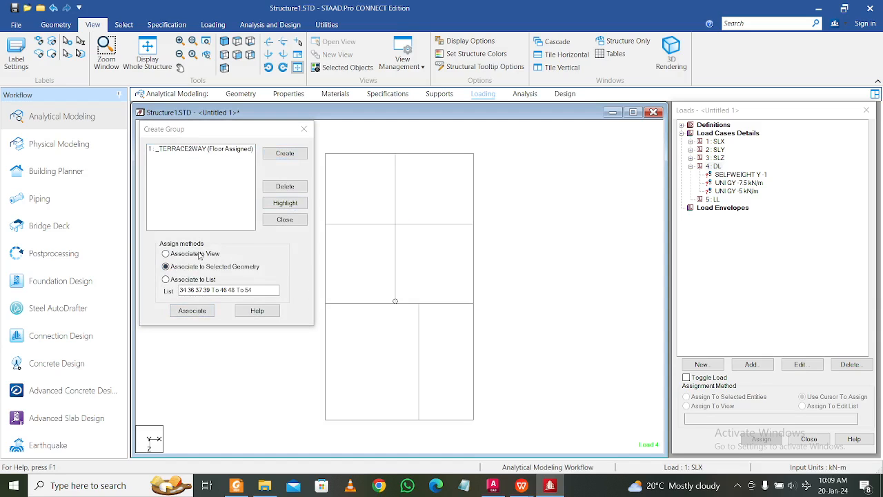
# Highlight the TERRACE2WAY group's members to check them and close the group dialog
pyautogui.click(285, 203)
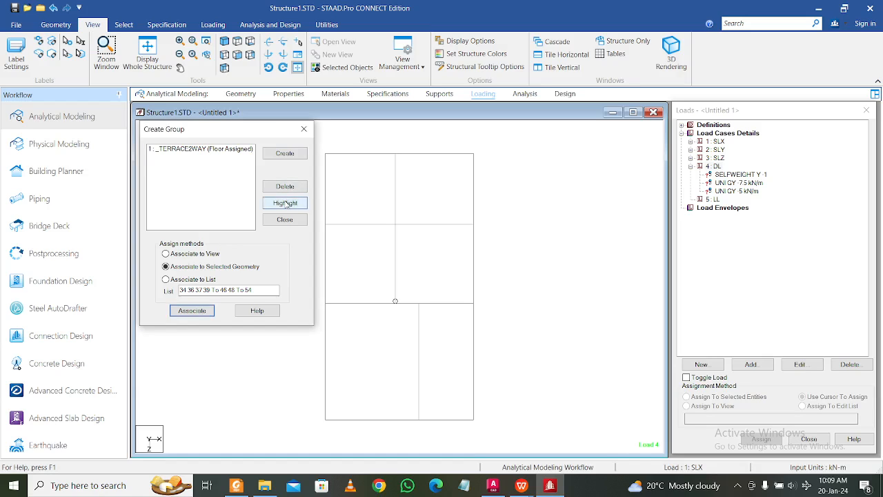
pyautogui.click(218, 150)
pyautogui.click(293, 208)
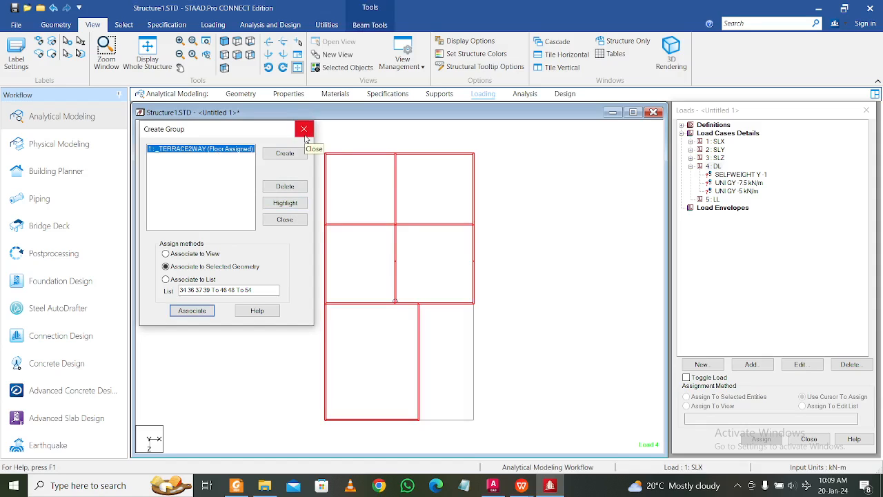
pyautogui.click(305, 138)
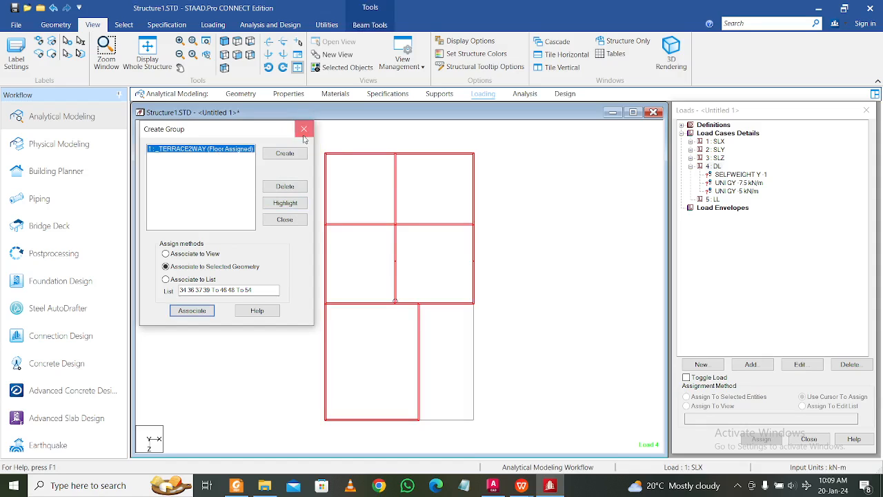
# Restore the whole structure and isolate the topmost roof beams of the raised frame in the active window
pyautogui.click(238, 58)
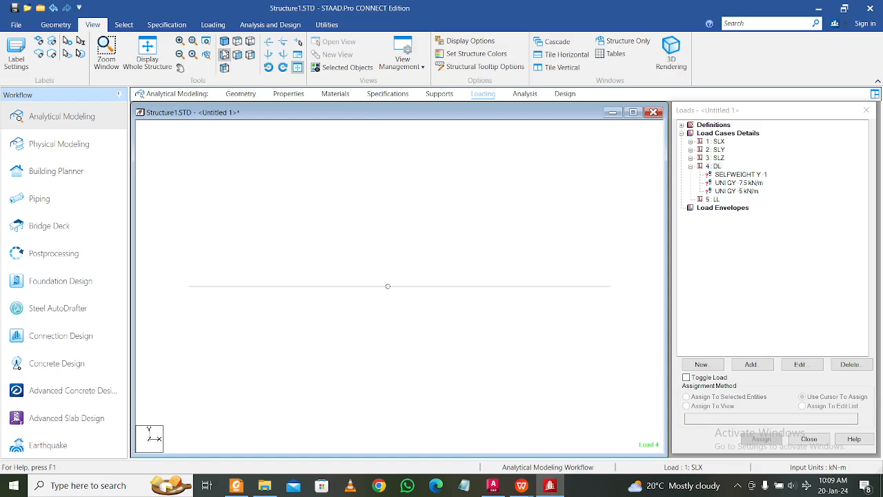
pyautogui.click(160, 55)
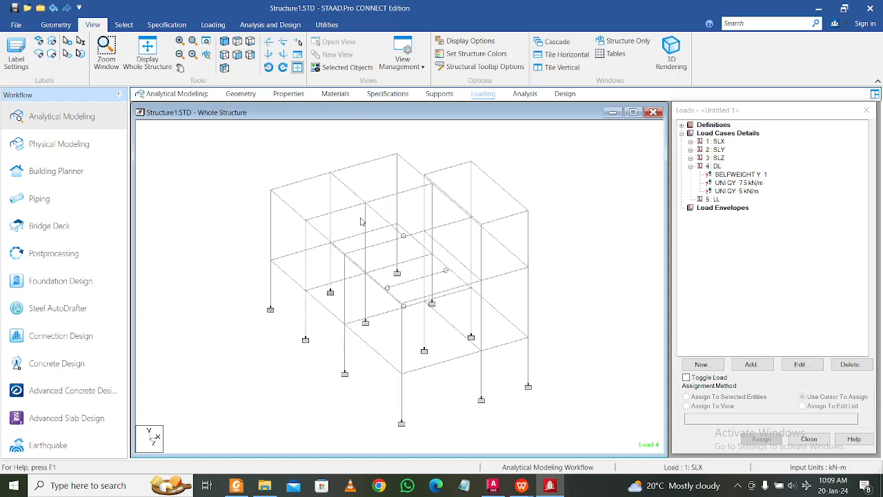
pyautogui.click(238, 55)
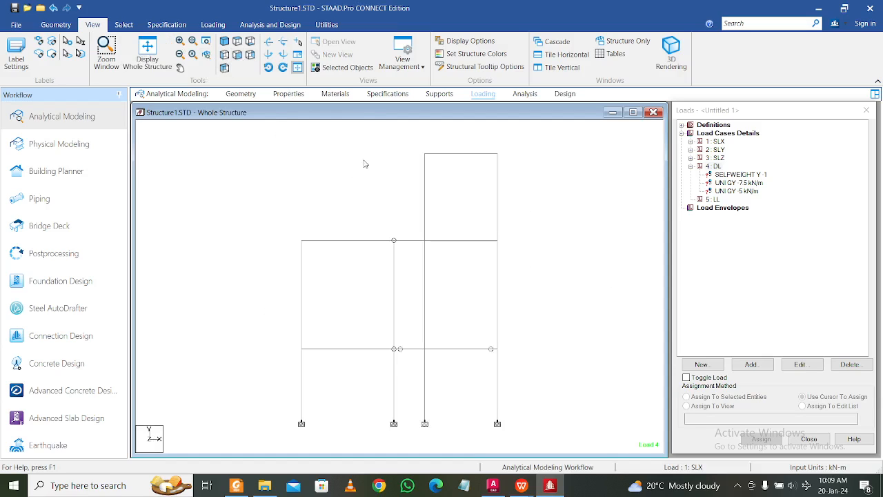
pyautogui.click(503, 163)
pyautogui.rightClick(527, 172)
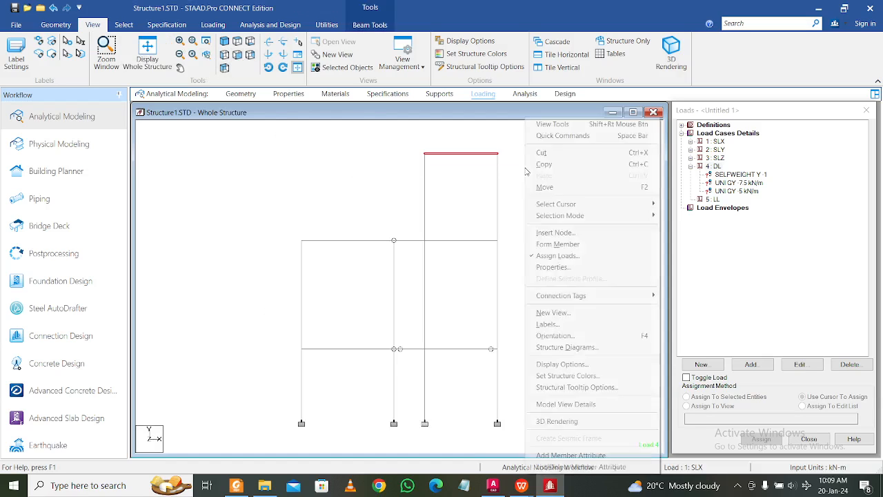
pyautogui.click(573, 313)
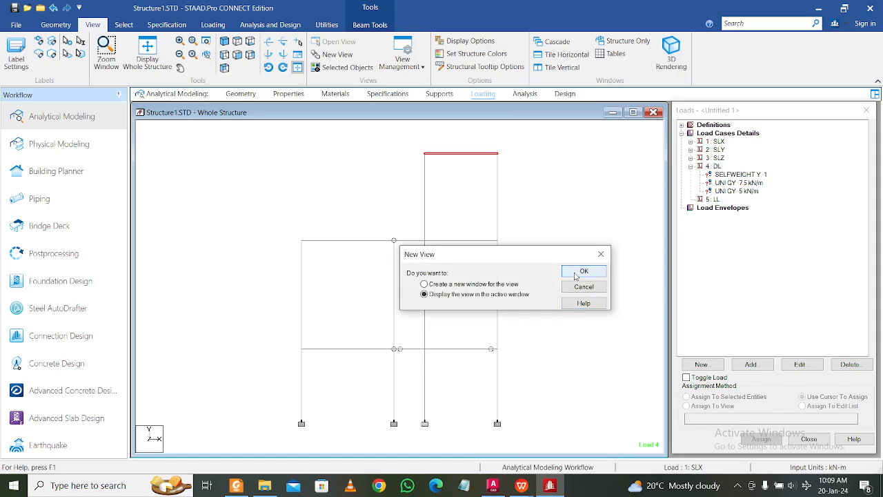
pyautogui.click(576, 270)
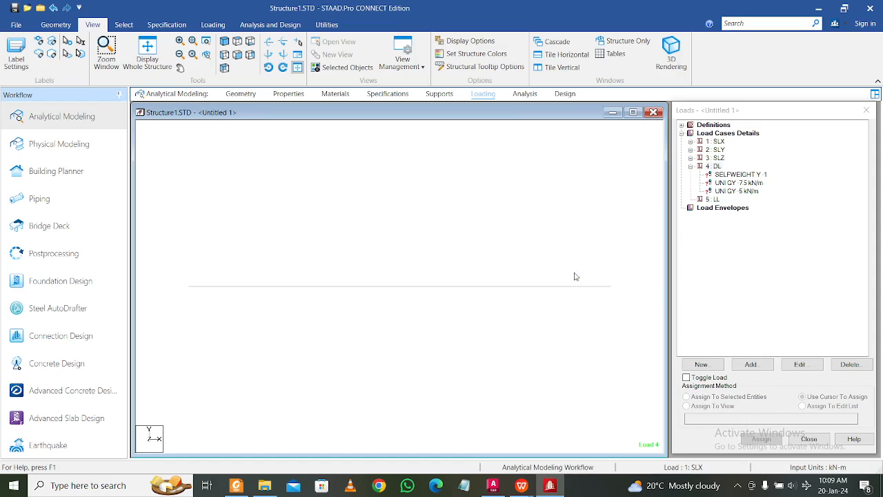
# Show the isolated top roof frame in plan and activate the node selection cursor
pyautogui.click(237, 42)
pyautogui.scroll(-1, 452, 193)
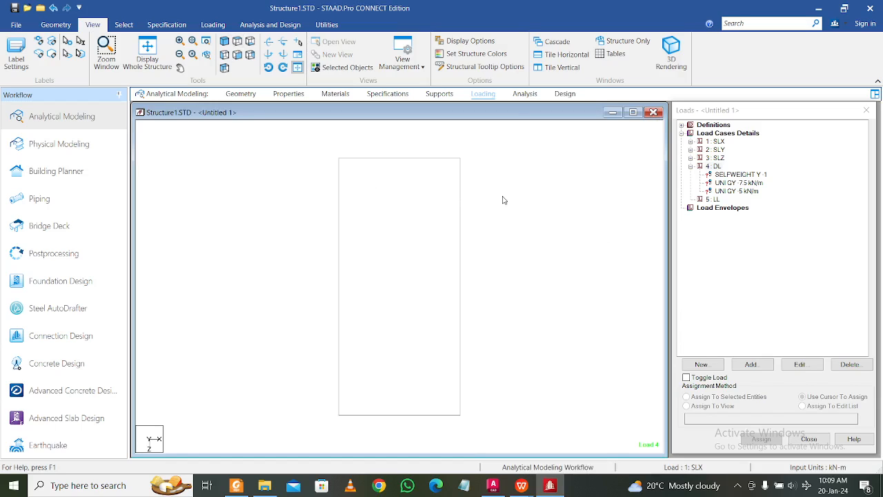
pyautogui.moveTo(511, 198); pyautogui.dragTo(492, 208, button='middle')
pyautogui.moveTo(289, 152); pyautogui.dragTo(492, 425)
pyautogui.click(481, 387)
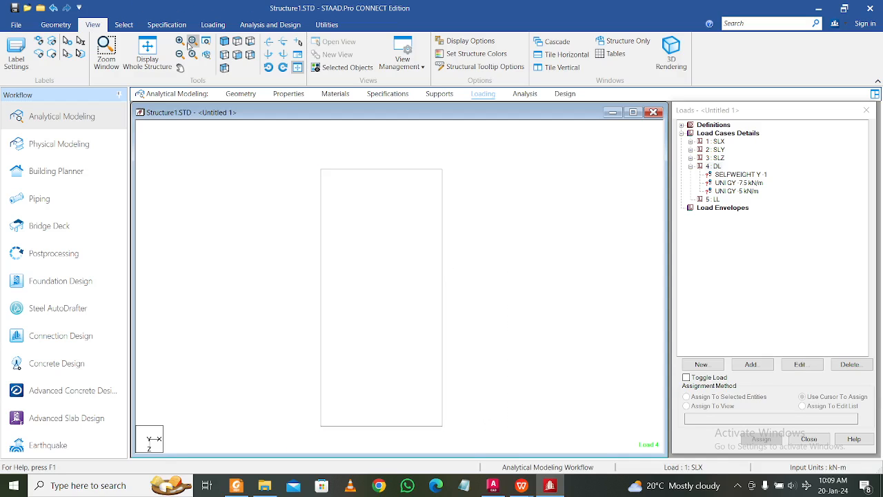
pyautogui.click(126, 26)
pyautogui.click(18, 51)
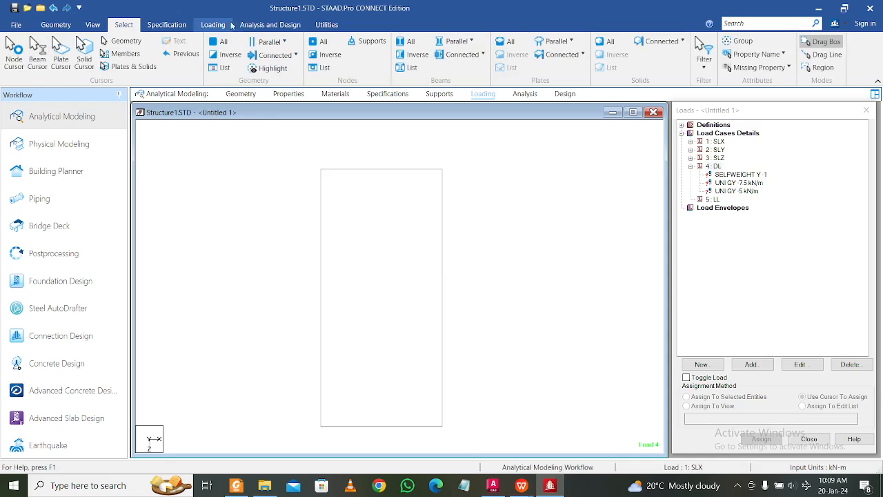
# Switch to AutoCAD and examine the staircase, mid-landing and column coordinates on the ground floor plan
pyautogui.click(492, 485)
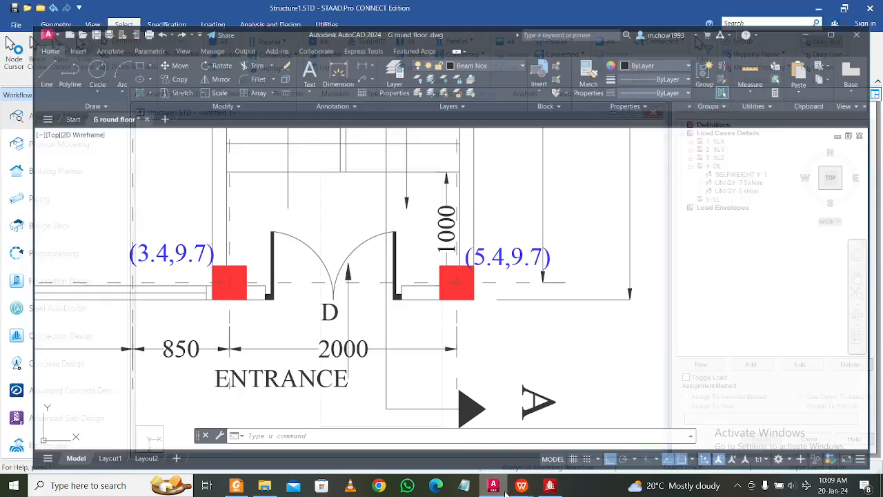
pyautogui.scroll(-4, 401, 336)
pyautogui.scroll(6, 354, 181)
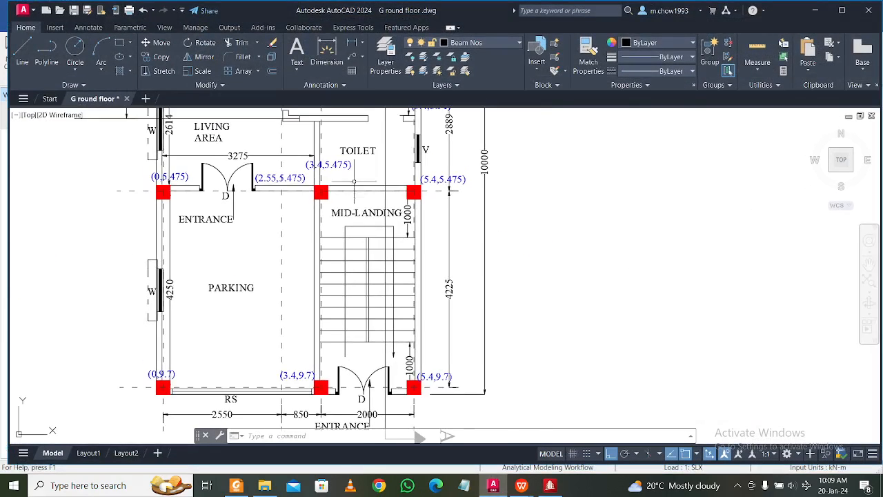
pyautogui.scroll(-2, 354, 181)
pyautogui.scroll(1, 335, 185)
# Examine the staircase bay's span, width and landing dimensions on the ground floor plan with the linear dimension command active
pyautogui.click(352, 43)
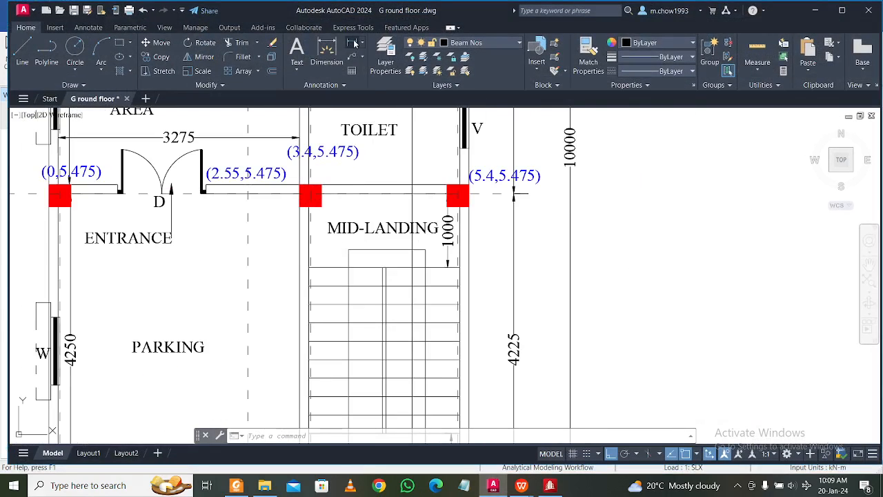
pyautogui.scroll(-1, 480, 186)
pyautogui.moveTo(416, 351); pyautogui.dragTo(414, 280, button='middle')
pyautogui.scroll(2, 388, 340)
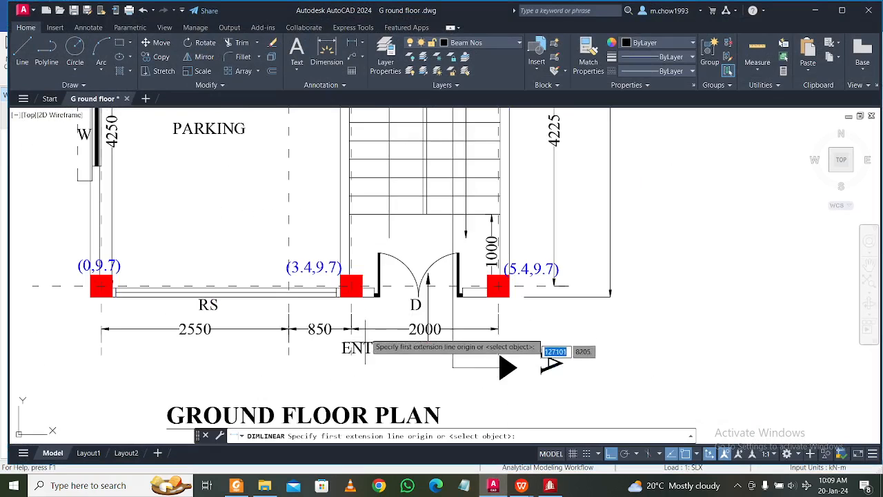
pyautogui.moveTo(436, 350); pyautogui.dragTo(424, 376, button='middle')
pyautogui.scroll(-2, 425, 376)
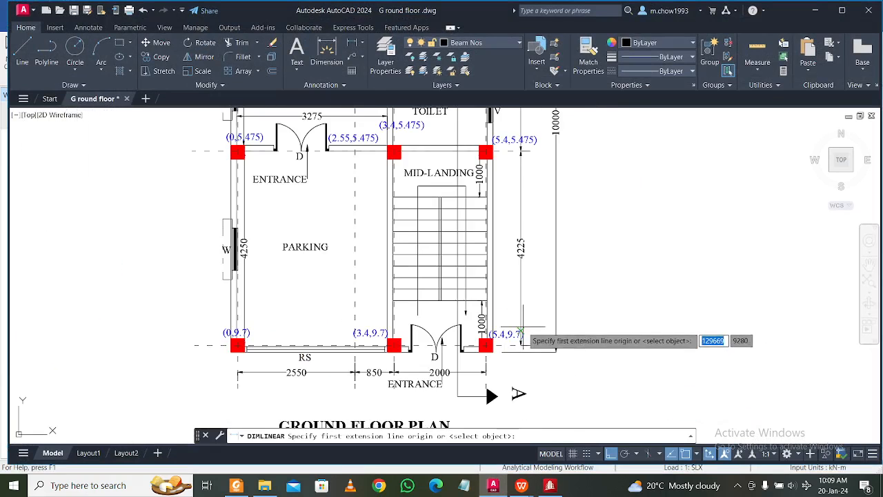
pyautogui.moveTo(515, 301); pyautogui.dragTo(510, 356, button='middle')
pyautogui.scroll(1, 508, 239)
pyautogui.scroll(-2, 511, 227)
pyautogui.scroll(2, 503, 247)
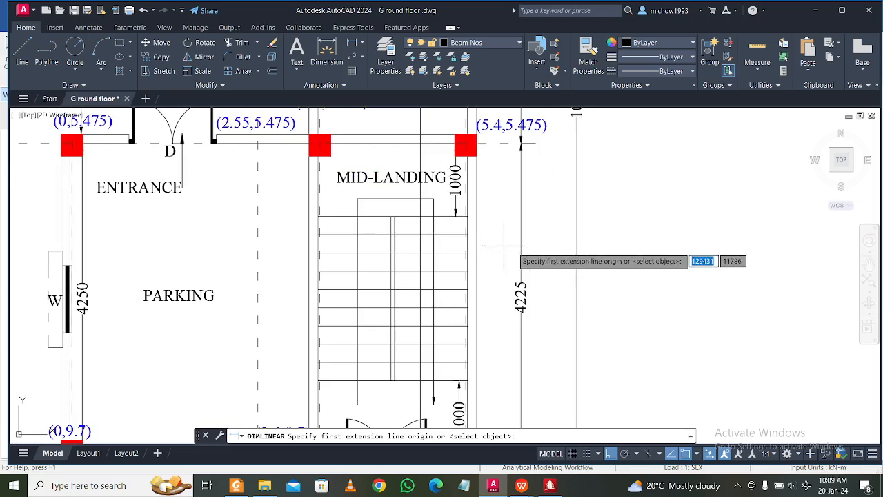
pyautogui.moveTo(530, 285); pyautogui.dragTo(528, 246, button='middle')
pyautogui.scroll(-2, 519, 235)
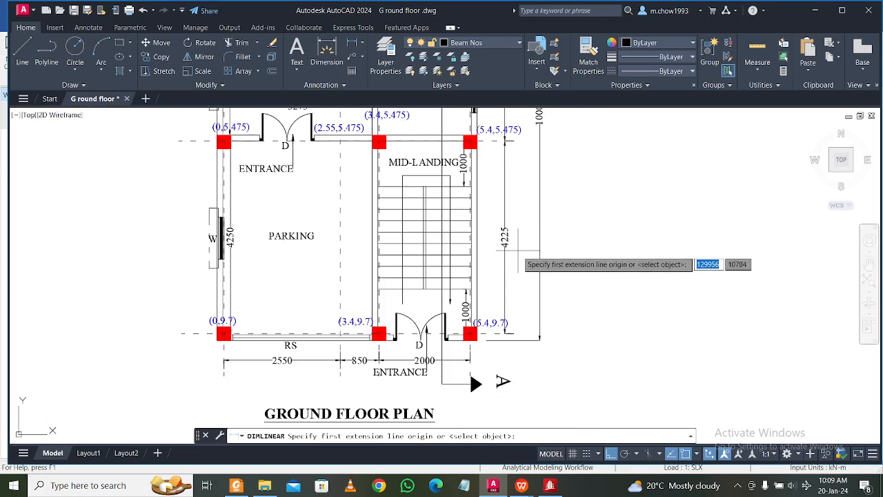
pyautogui.scroll(2, 518, 250)
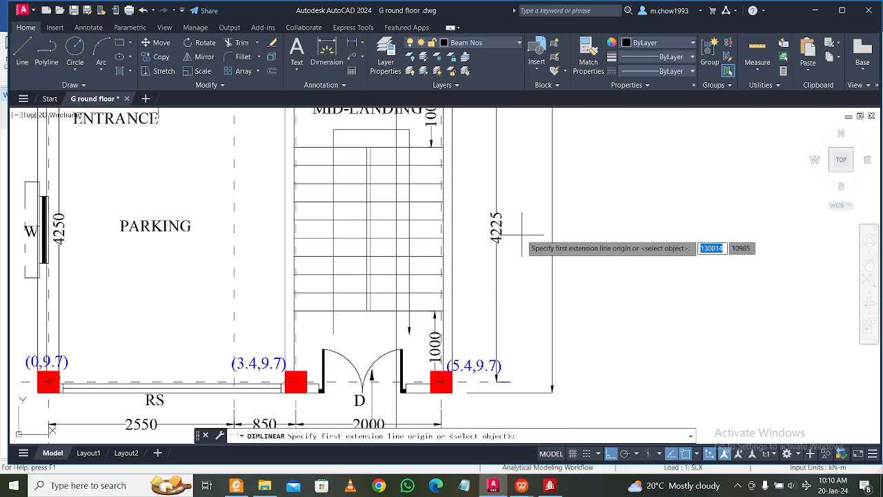
pyautogui.scroll(-3, 522, 234)
# Switch to STAAD.Pro, select all the isolated top roof beams and set group assignment to the selected geometry
pyautogui.click(815, 11)
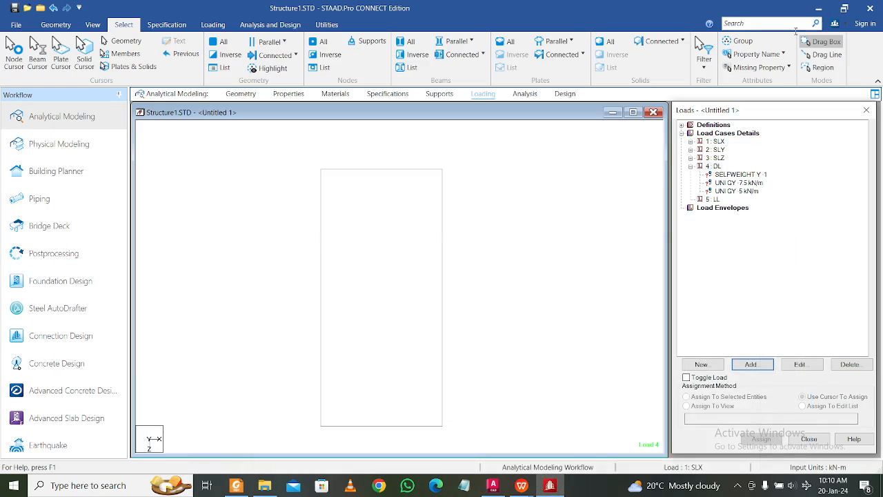
pyautogui.moveTo(290, 152); pyautogui.dragTo(481, 451)
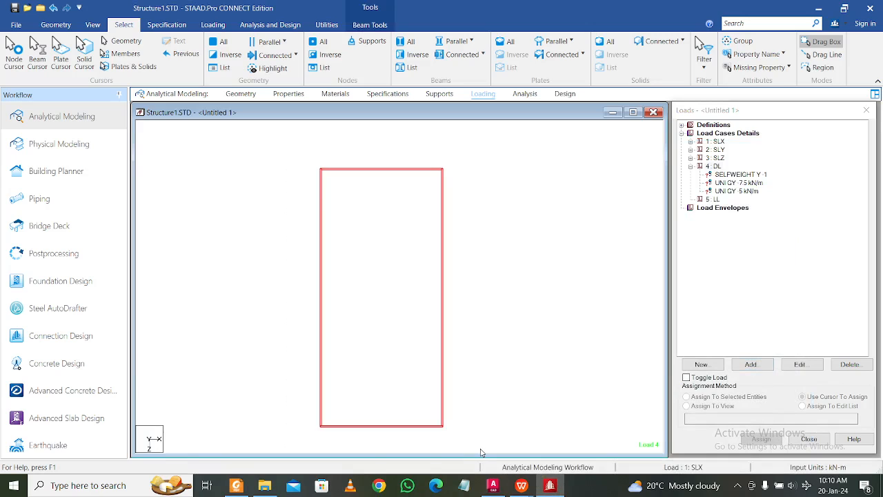
pyautogui.hotkey('ctrl', 'g')
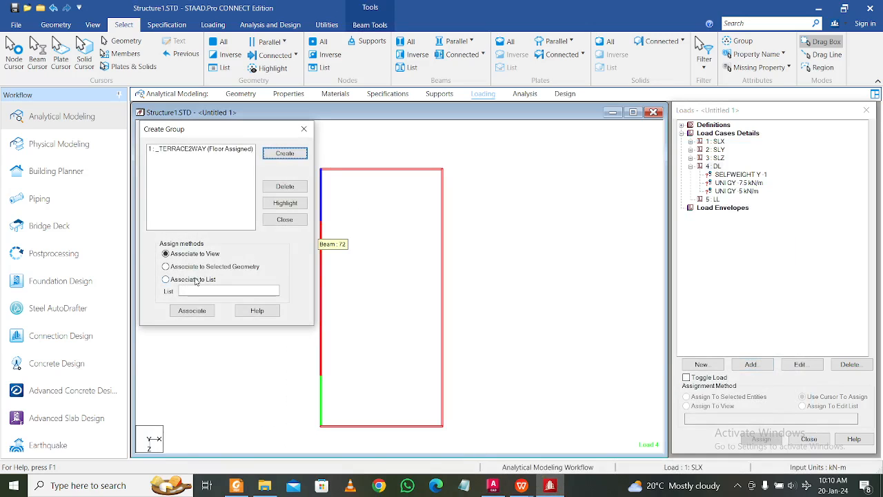
pyautogui.click(223, 269)
pyautogui.click(200, 311)
# Create a Floor-type group named HEADROOMONEWAY and associate it with the selected top roof beams
pyautogui.click(299, 157)
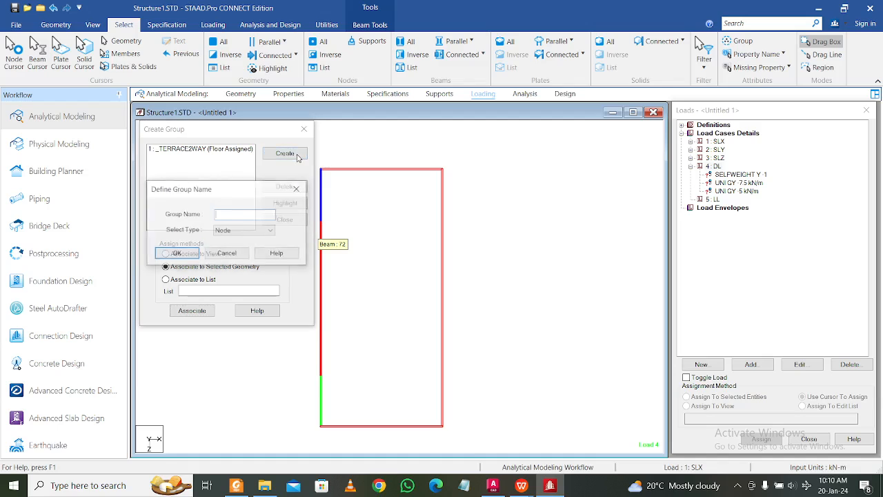
pyautogui.click(256, 231)
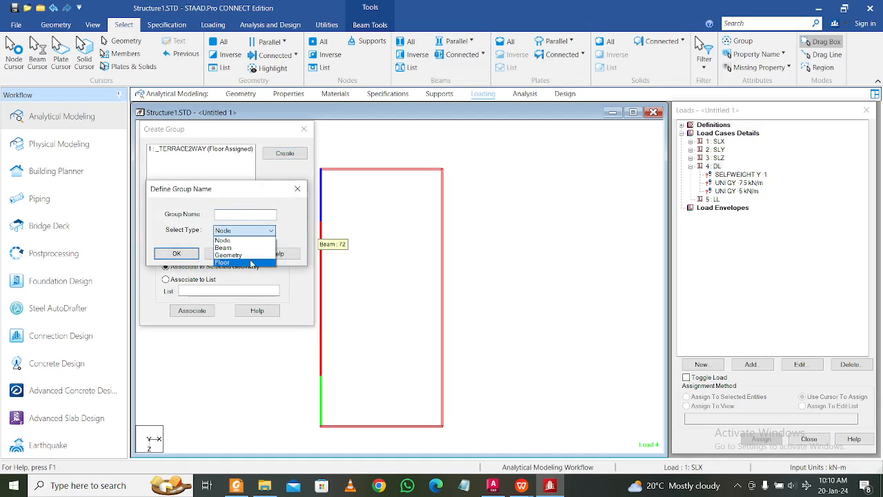
pyautogui.click(242, 263)
pyautogui.click(242, 214)
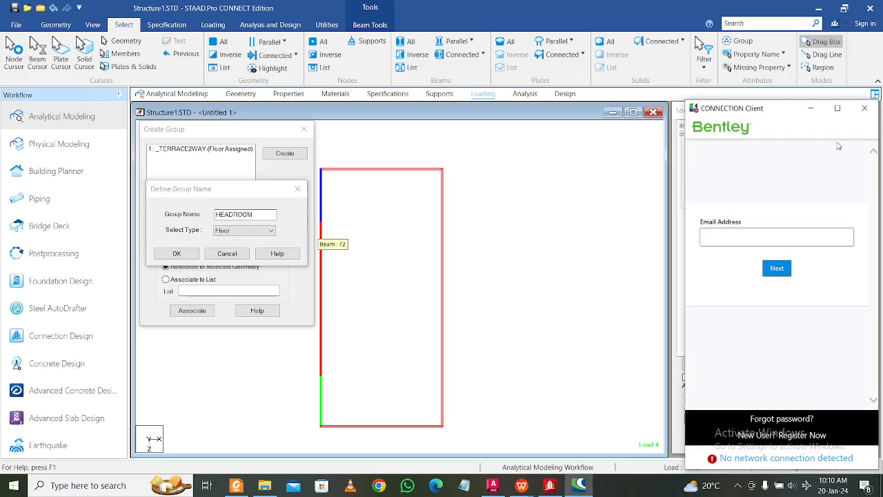
pyautogui.click(864, 108)
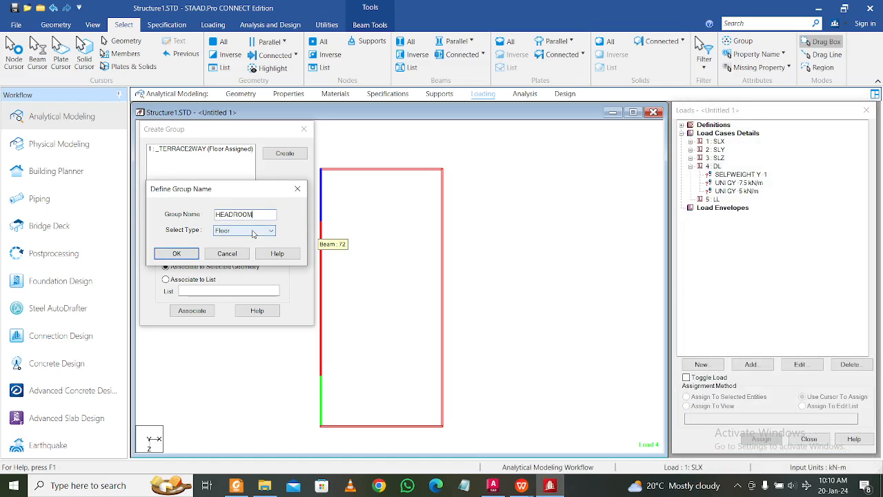
pyautogui.write('ONEWAY')
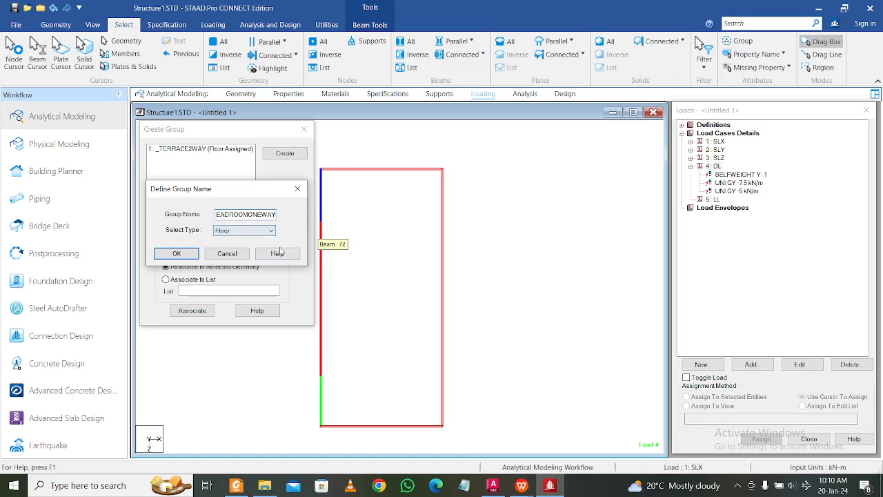
pyautogui.click(177, 254)
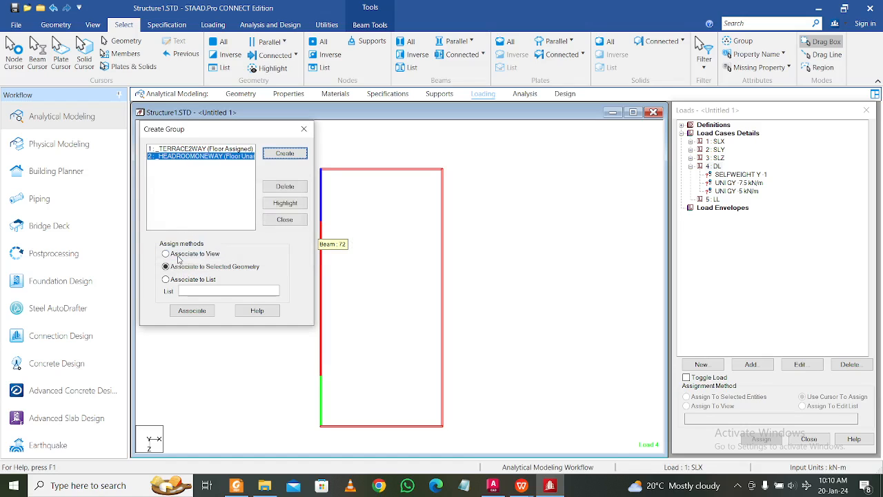
pyautogui.click(195, 310)
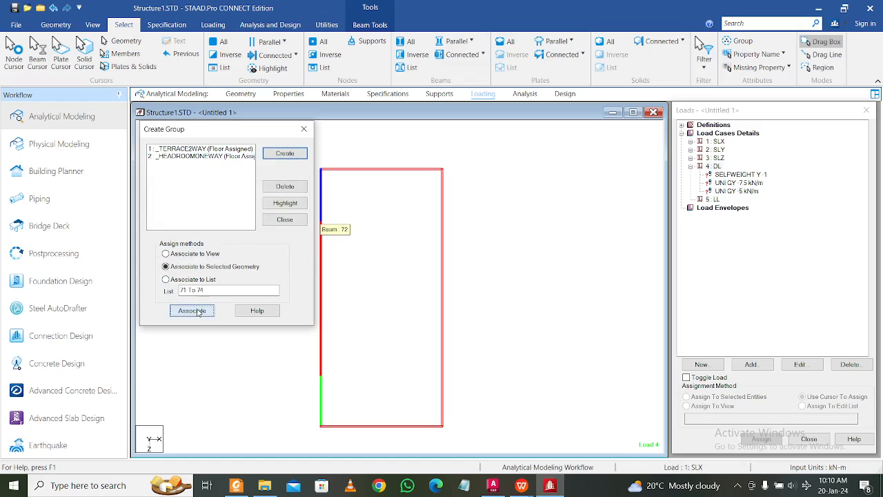
# Highlight the HEADROOMONEWAY group's members in the isolated plan view to check the assignment
pyautogui.click(224, 157)
pyautogui.click(426, 235)
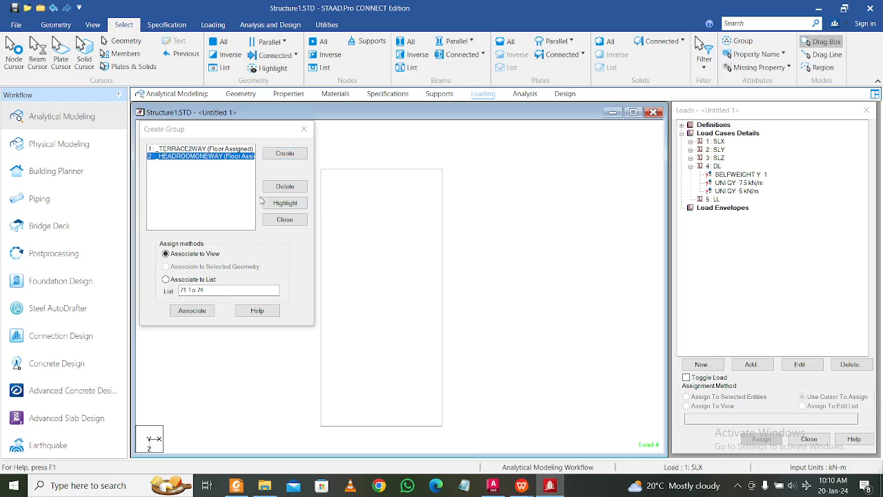
pyautogui.click(292, 203)
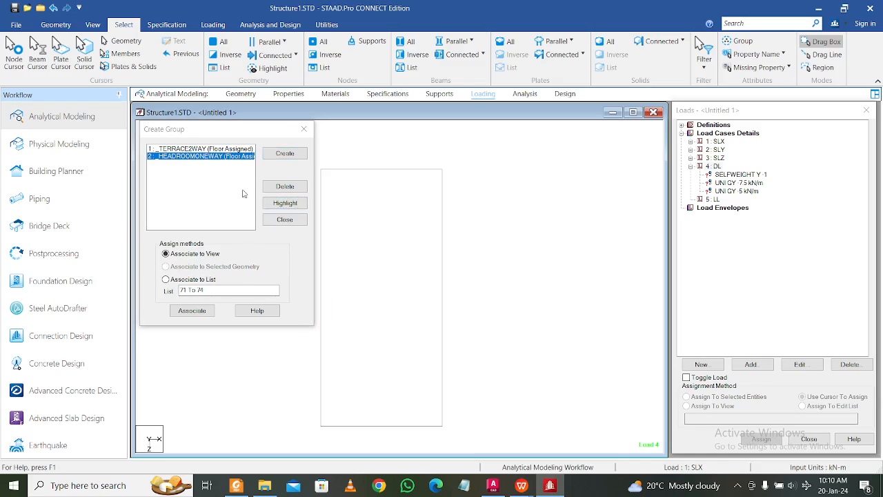
pyautogui.click(290, 203)
pyautogui.click(380, 250)
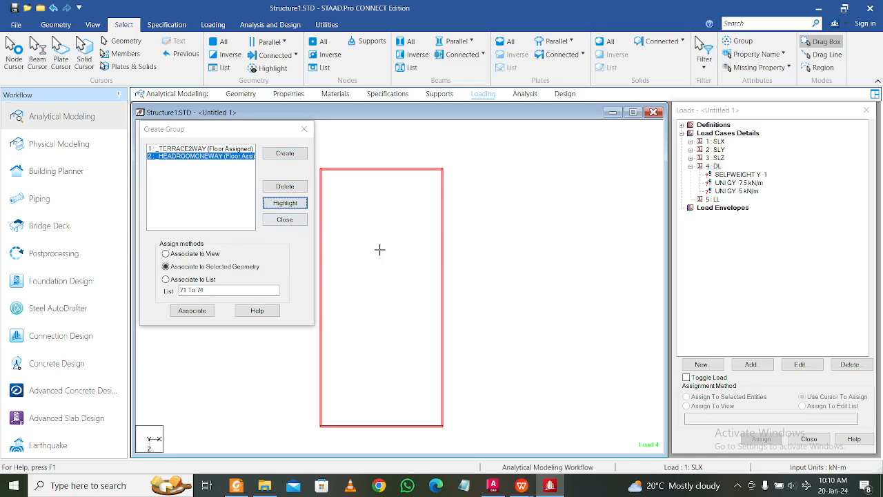
# Restore the whole structure, highlight the TERRACE2WAY and HEADROOMONEWAY groups in turn and close the group dialog
pyautogui.click(230, 149)
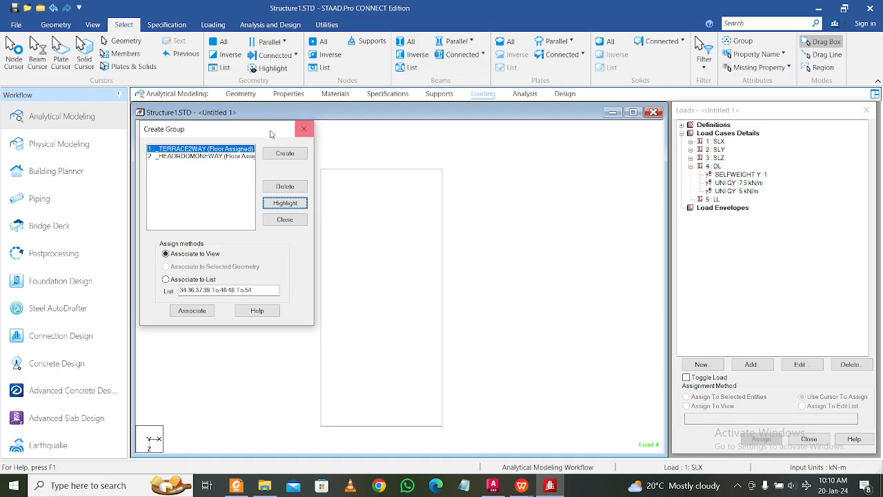
pyautogui.moveTo(253, 136); pyautogui.dragTo(154, 144)
pyautogui.click(298, 144)
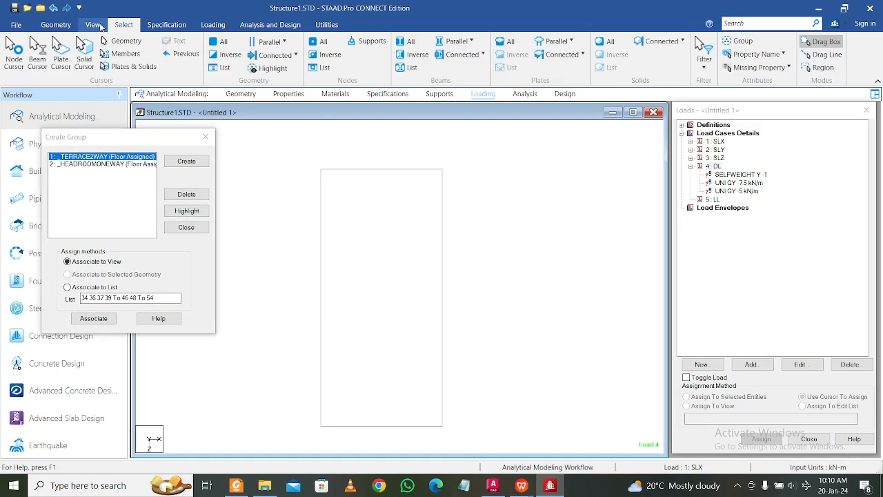
pyautogui.click(92, 25)
pyautogui.click(153, 52)
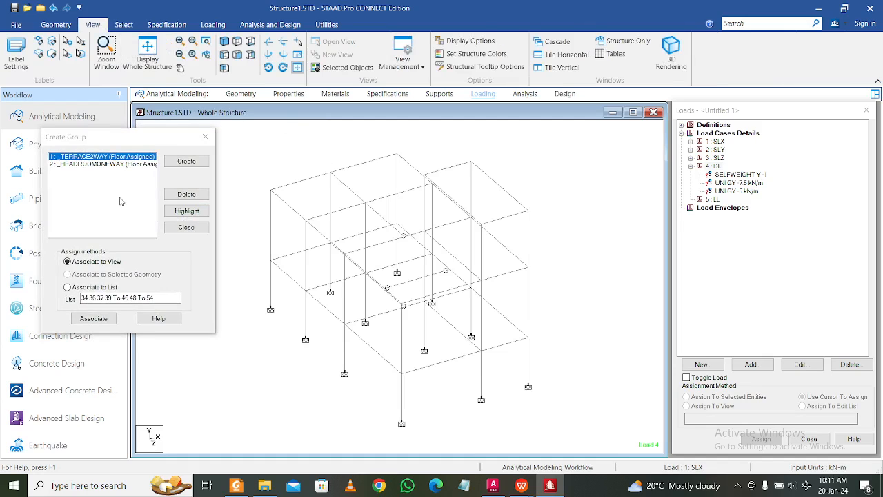
pyautogui.click(193, 211)
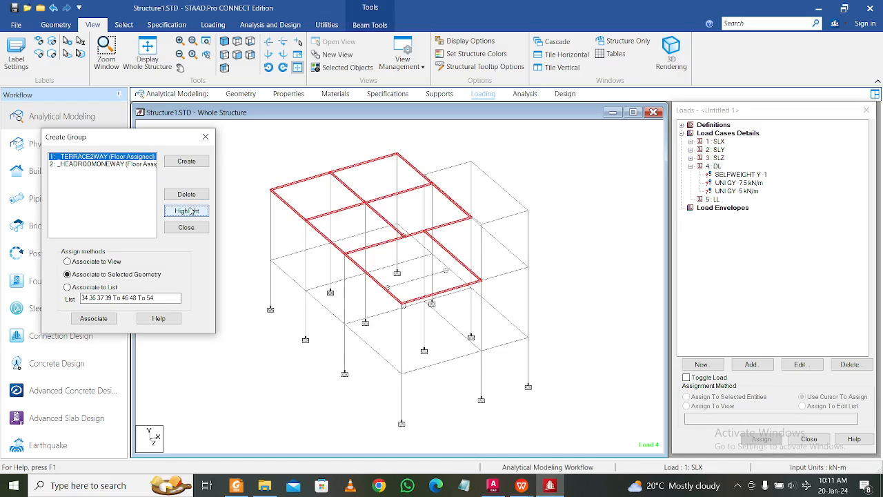
pyautogui.click(143, 164)
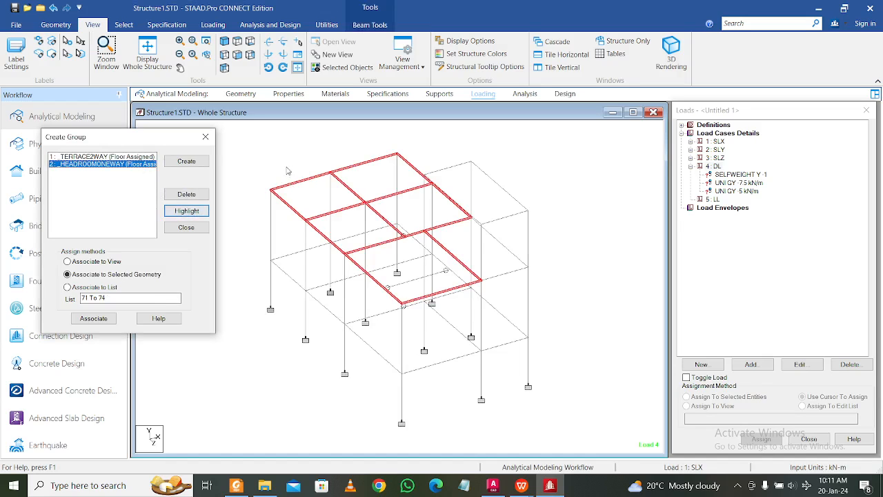
pyautogui.click(180, 212)
pyautogui.click(177, 215)
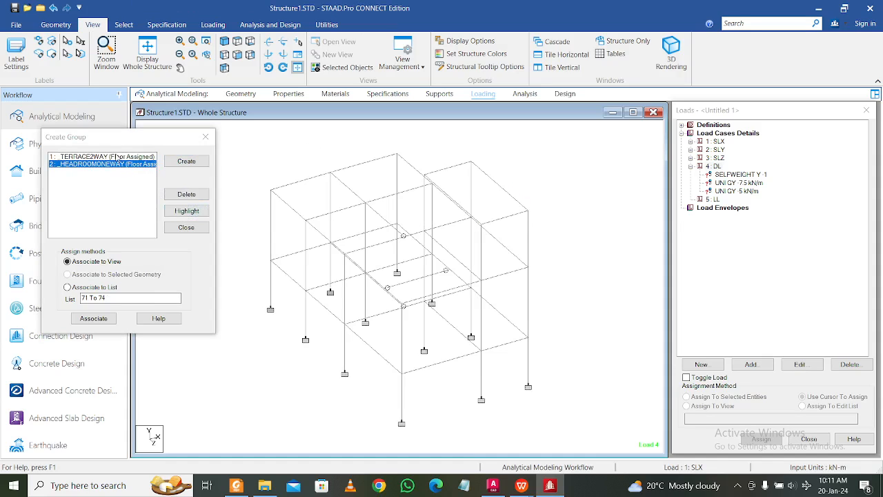
pyautogui.click(205, 140)
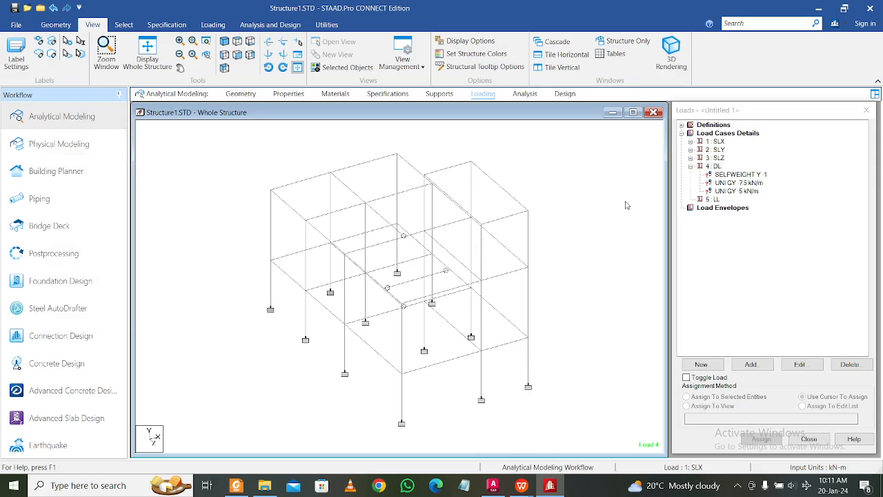
# Add a group floor load of -5.5 kN/m2 in Global Y for TERRACE2WAY under the DL load case
pyautogui.click(719, 168)
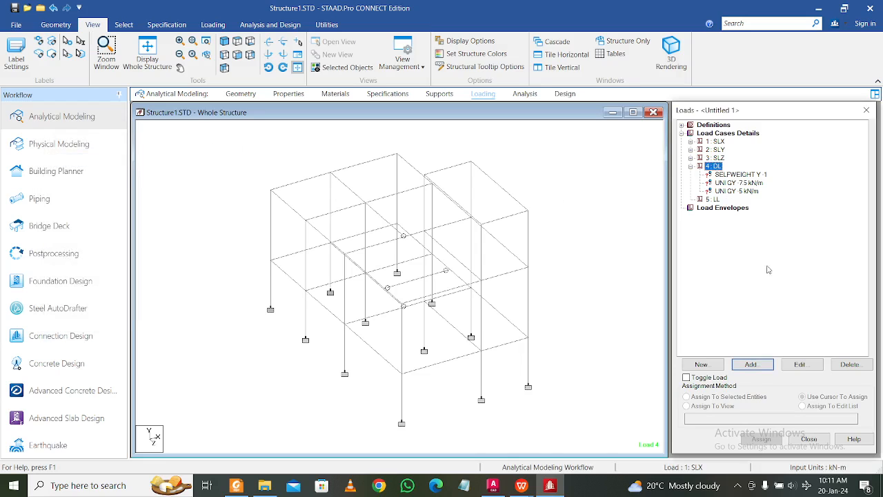
pyautogui.click(756, 367)
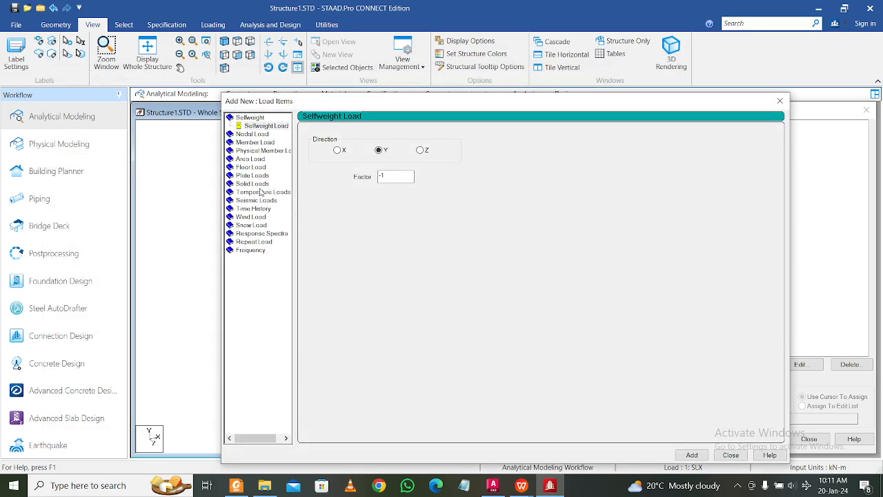
pyautogui.click(255, 167)
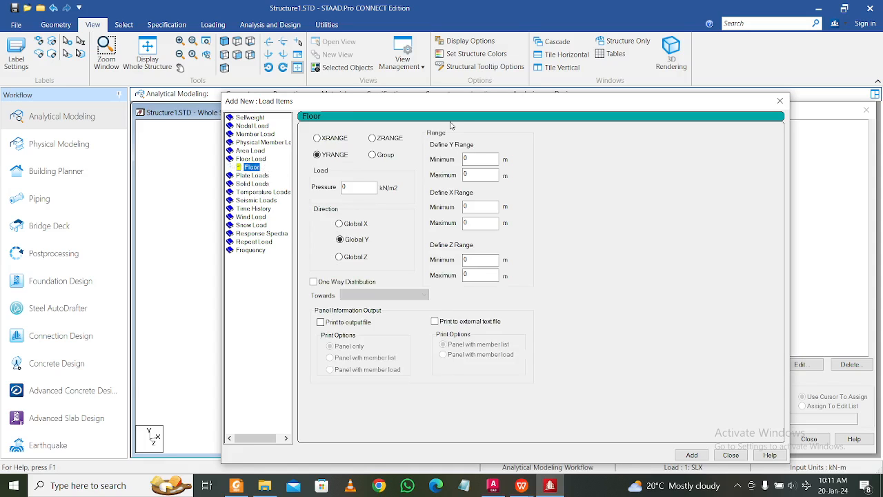
pyautogui.moveTo(435, 108); pyautogui.dragTo(352, 72)
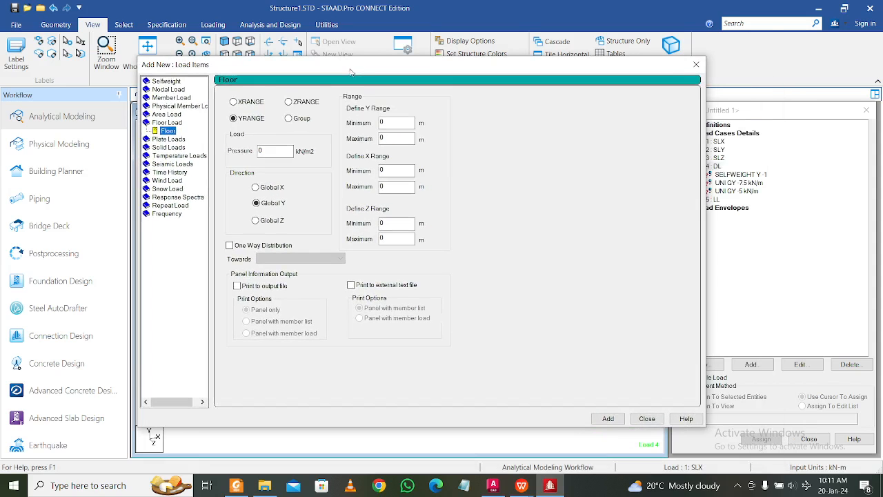
pyautogui.doubleClick(273, 150)
pyautogui.click(302, 118)
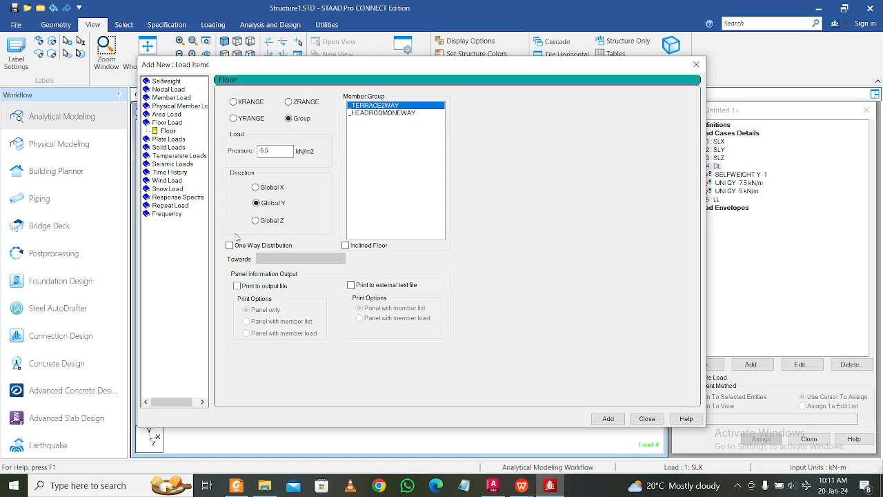
pyautogui.click(608, 418)
# Add a one-way floor load of -5.5 kN/m2 for the HEADROOMONEWAY group and close the load items dialog
pyautogui.click(390, 113)
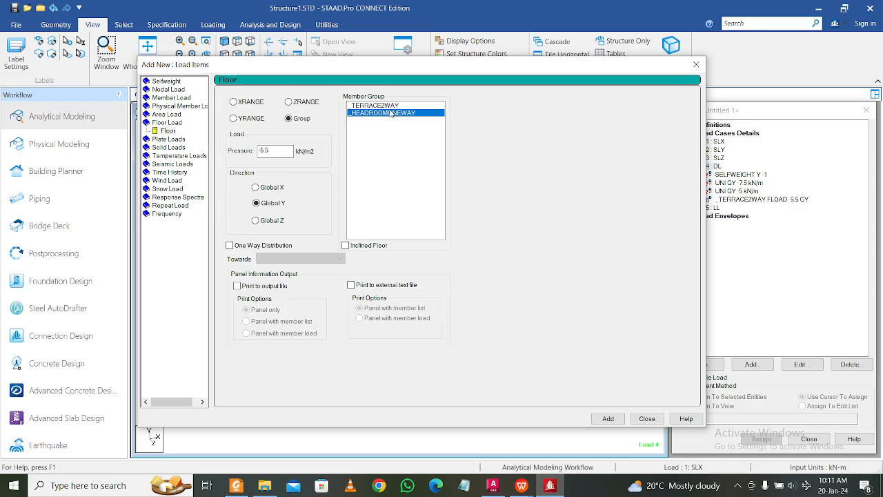
pyautogui.click(229, 245)
pyautogui.click(609, 418)
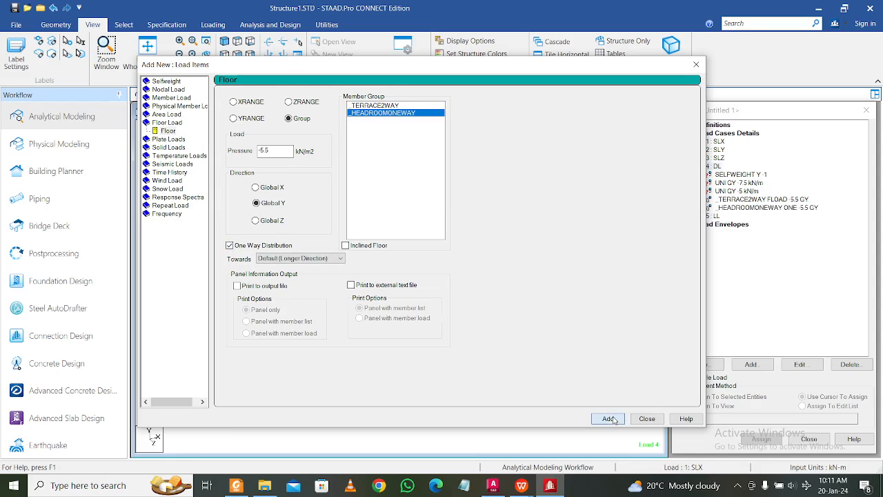
pyautogui.click(647, 419)
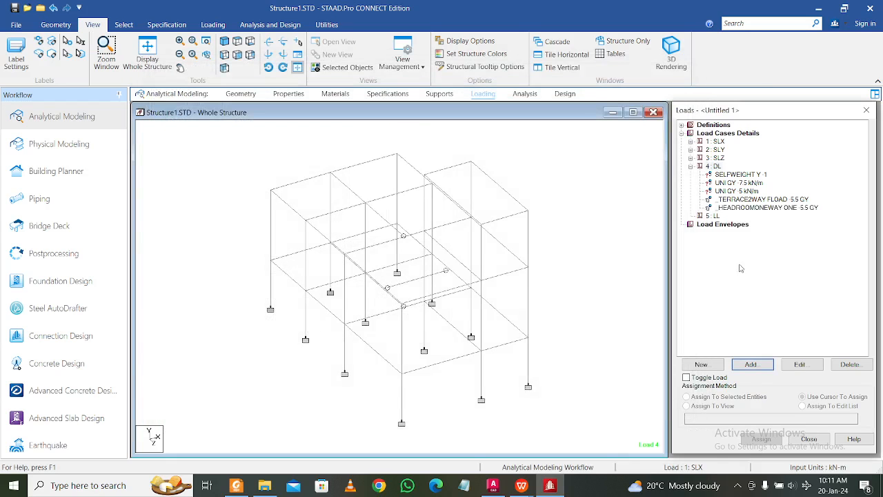
# Highlight the TERRACE2WAY and HEADROOMONEWAY floor loads in turn to compare how each is distributed on the roof beams
pyautogui.click(737, 201)
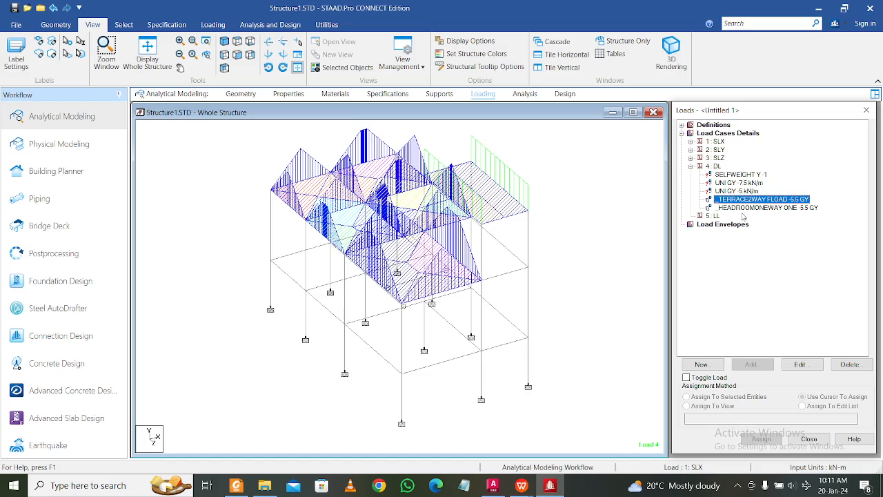
pyautogui.click(759, 209)
pyautogui.click(761, 200)
pyautogui.click(762, 208)
pyautogui.click(761, 200)
pyautogui.click(734, 208)
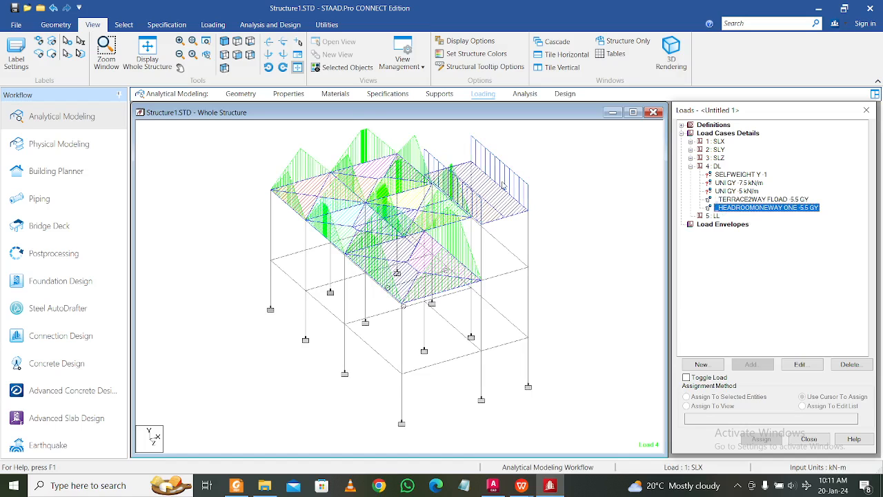
pyautogui.click(790, 199)
pyautogui.click(787, 208)
pyautogui.click(785, 200)
pyautogui.click(785, 208)
pyautogui.click(780, 200)
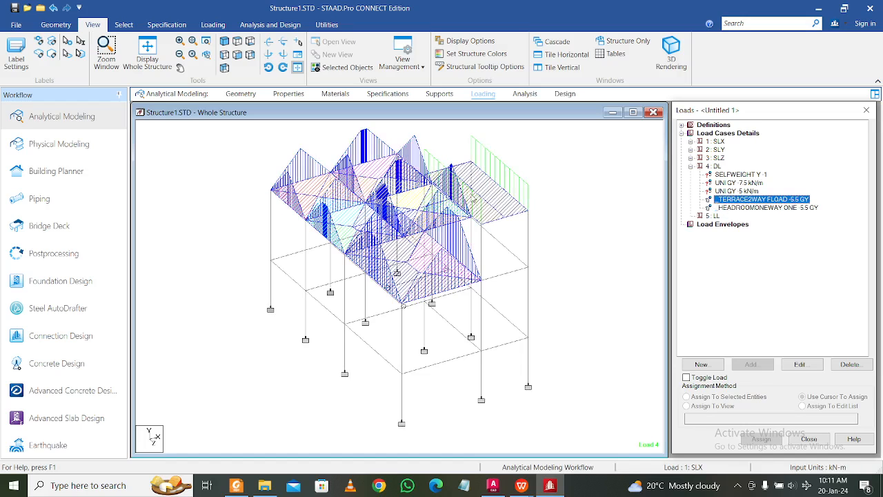
# Assign the SELFWEIGHT Y -1 load of the DL case to all members in view
pyautogui.click(753, 174)
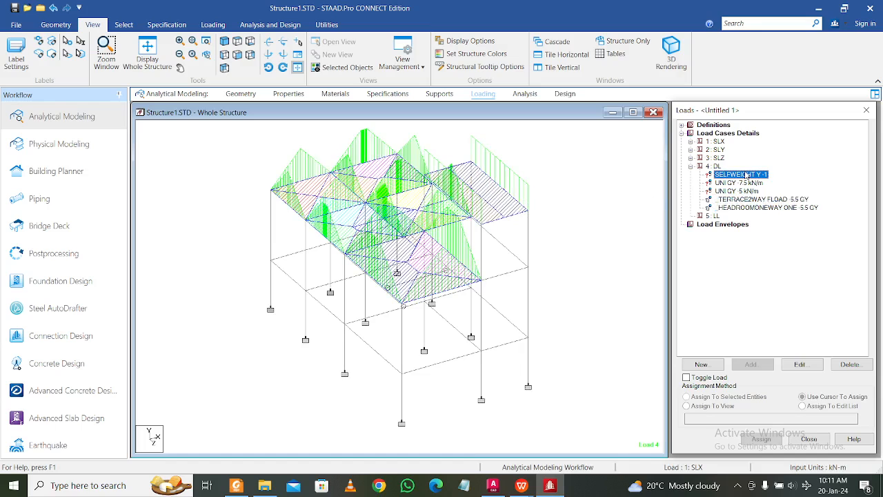
pyautogui.click(607, 309)
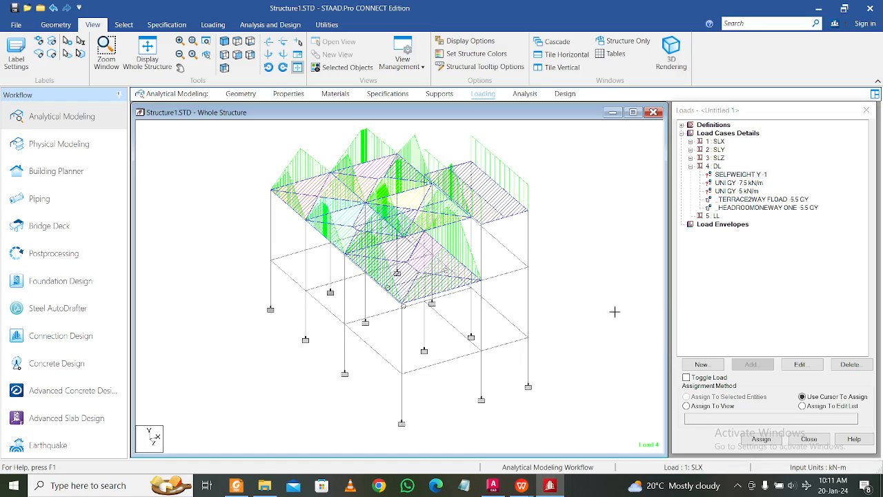
pyautogui.click(718, 406)
pyautogui.click(761, 438)
pyautogui.click(735, 310)
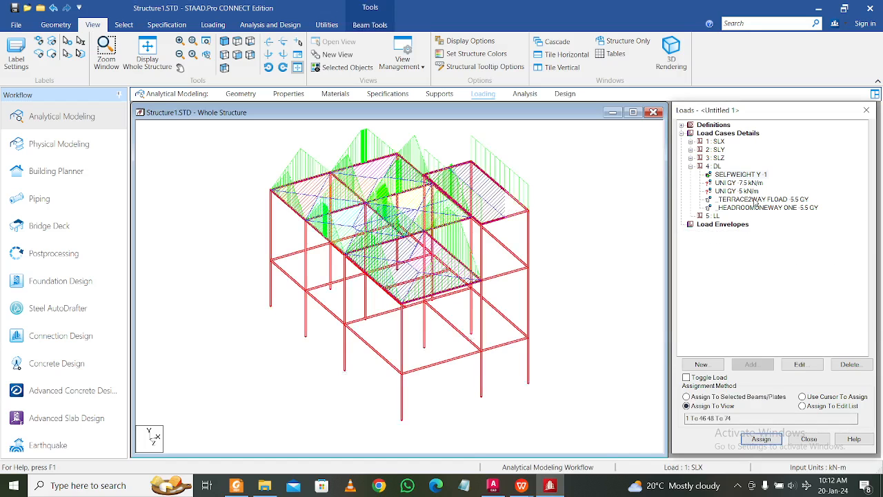
# Assign the UNI GY -7.5 kN/m load to all horizontal beams of the floor level below the terrace
pyautogui.click(751, 183)
pyautogui.click(561, 190)
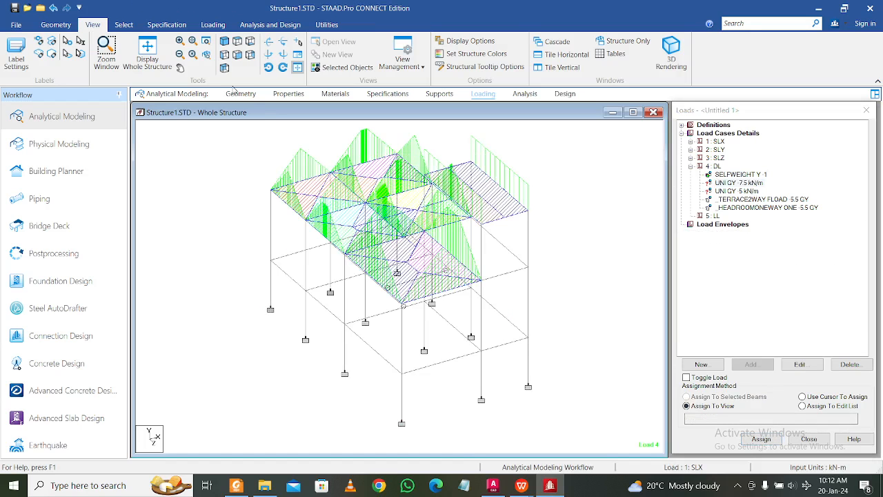
pyautogui.click(237, 54)
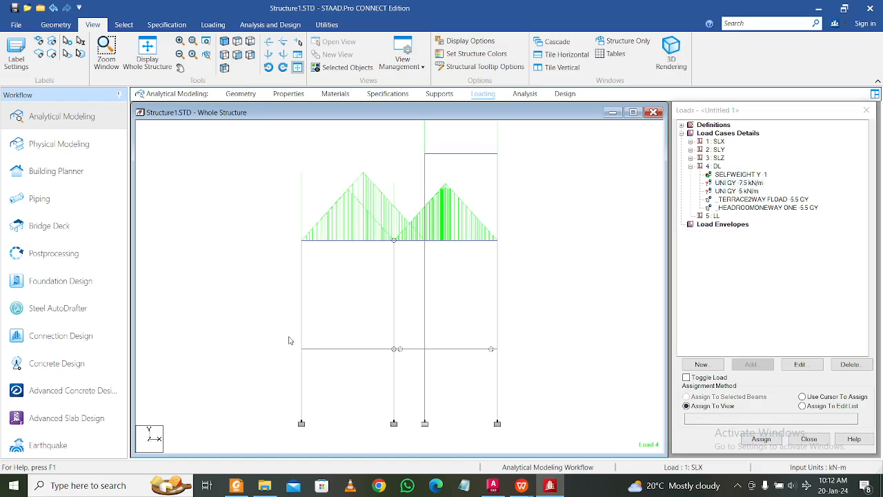
pyautogui.moveTo(290, 340); pyautogui.dragTo(544, 361)
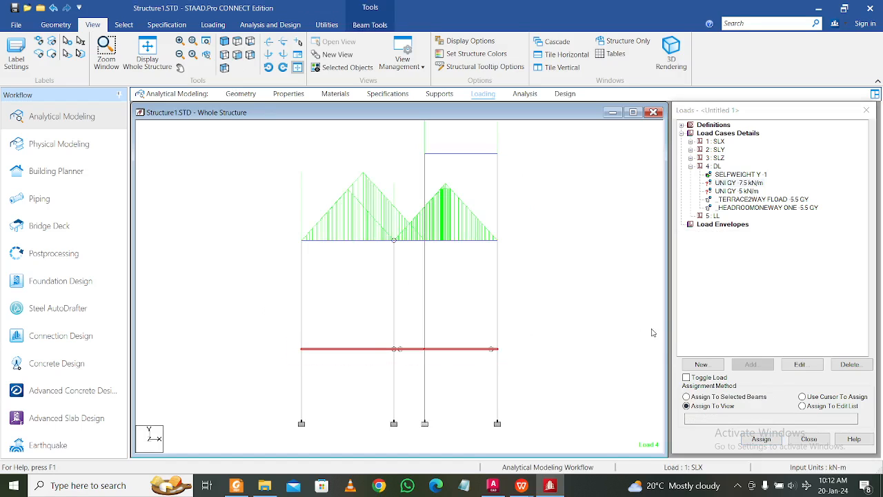
pyautogui.click(753, 407)
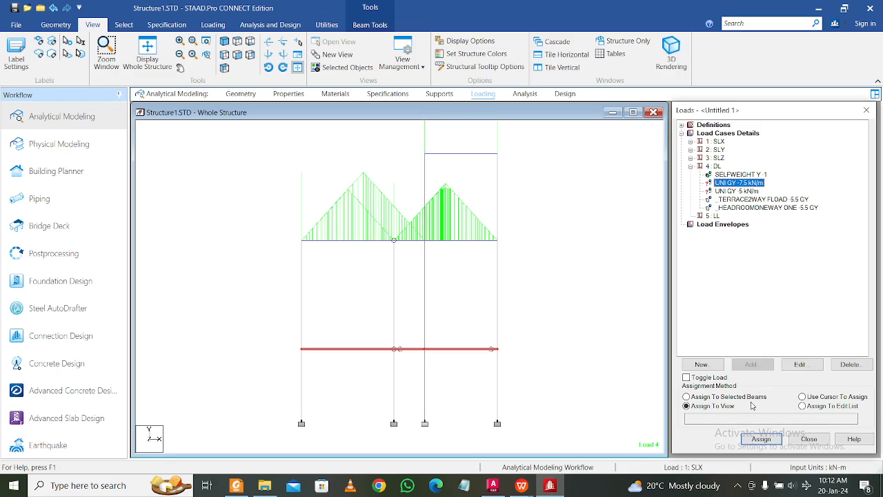
pyautogui.click(752, 397)
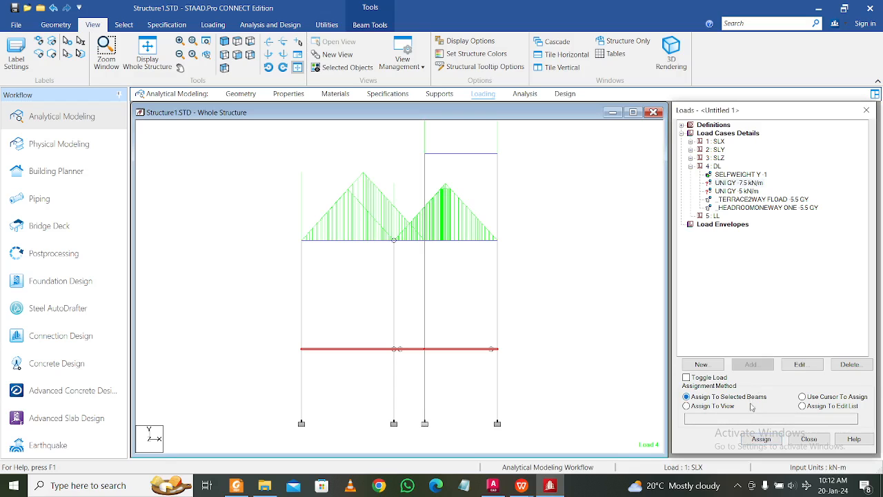
pyautogui.click(759, 439)
pyautogui.click(795, 316)
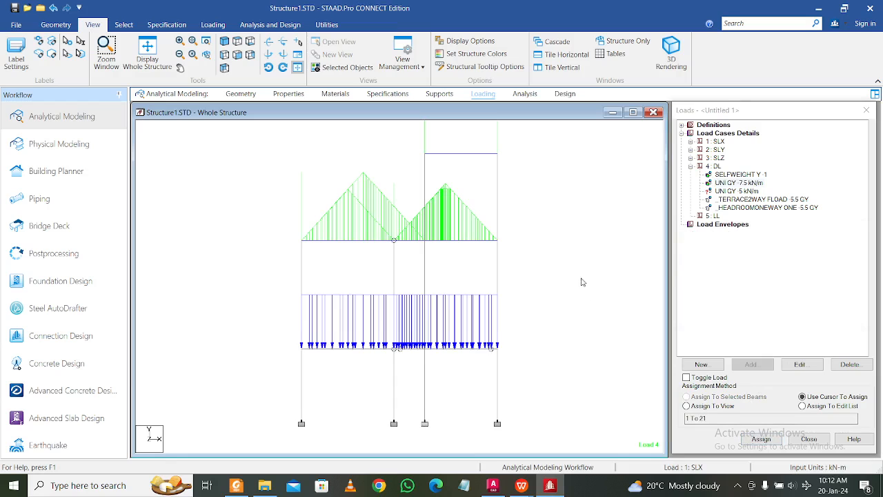
# Isolate the terrace-level beams in a new view and show them in plan
pyautogui.moveTo(257, 225); pyautogui.dragTo(531, 253)
pyautogui.rightClick(532, 252)
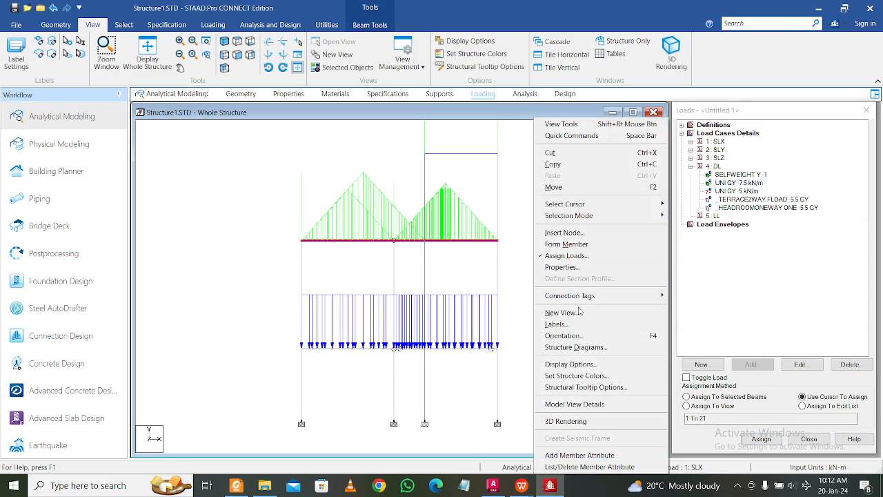
pyautogui.click(580, 314)
pyautogui.click(584, 272)
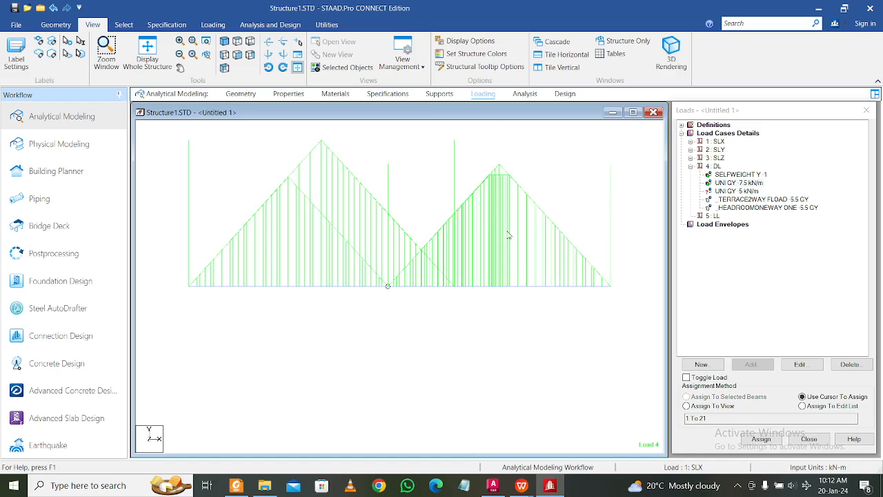
pyautogui.click(237, 42)
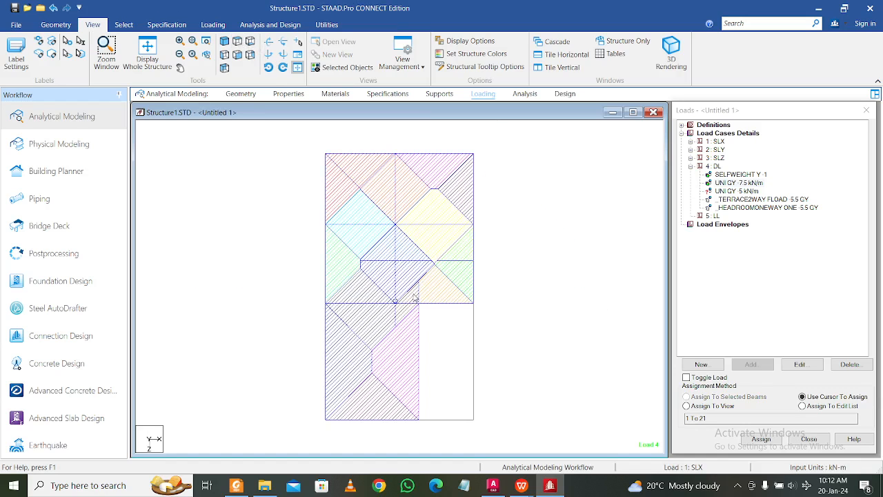
# Assign the UNI GY -7.5 kN/m load to the terrace-level beams enclosing the unloaded headroom bay
pyautogui.moveTo(415, 298); pyautogui.dragTo(496, 443)
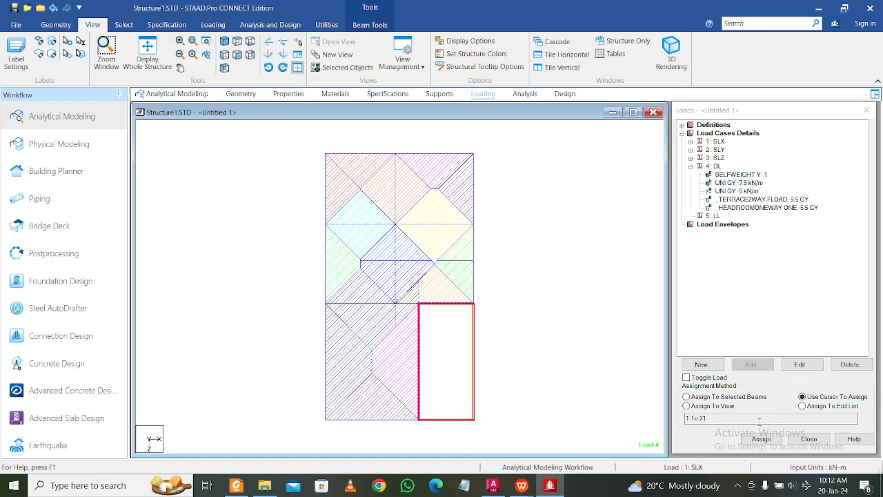
pyautogui.click(750, 398)
pyautogui.click(762, 438)
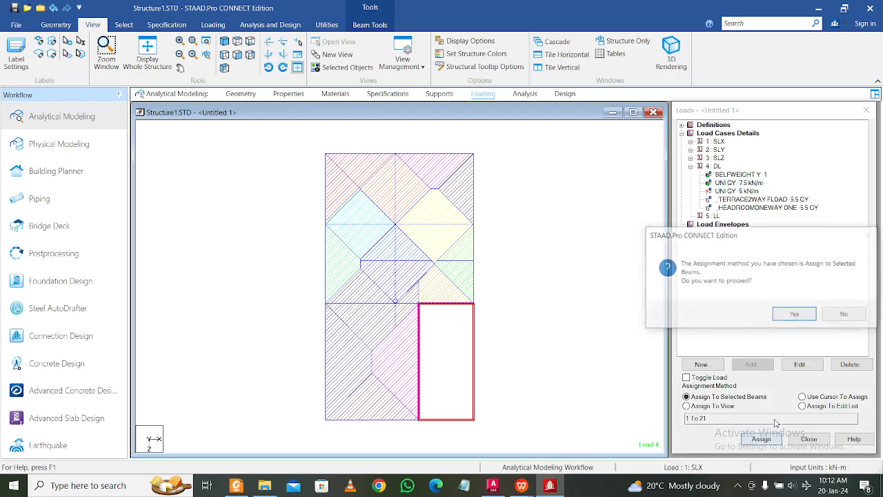
pyautogui.click(794, 313)
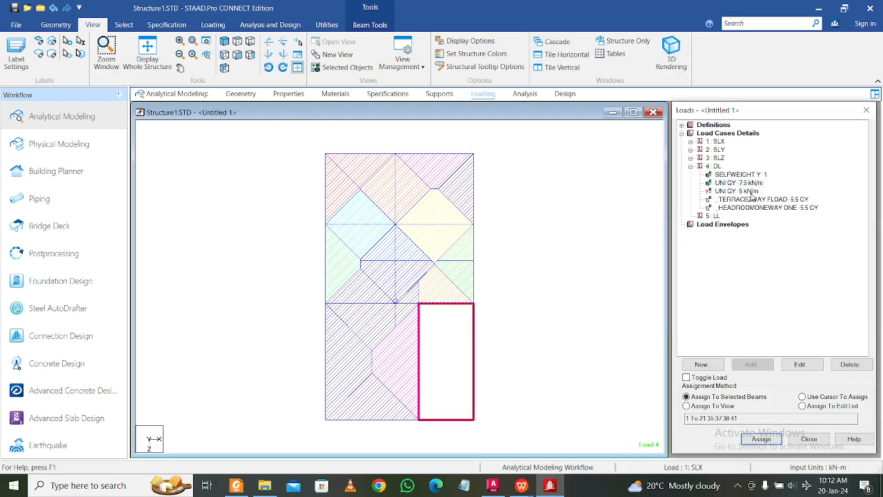
# Assign the UNI GY -5 kN/m load to the outer perimeter beams of the terrace slab, excluding the headroom bay
pyautogui.click(745, 192)
pyautogui.moveTo(294, 142); pyautogui.dragTo(545, 164)
pyautogui.moveTo(497, 305); pyautogui.dragTo(496, 309)
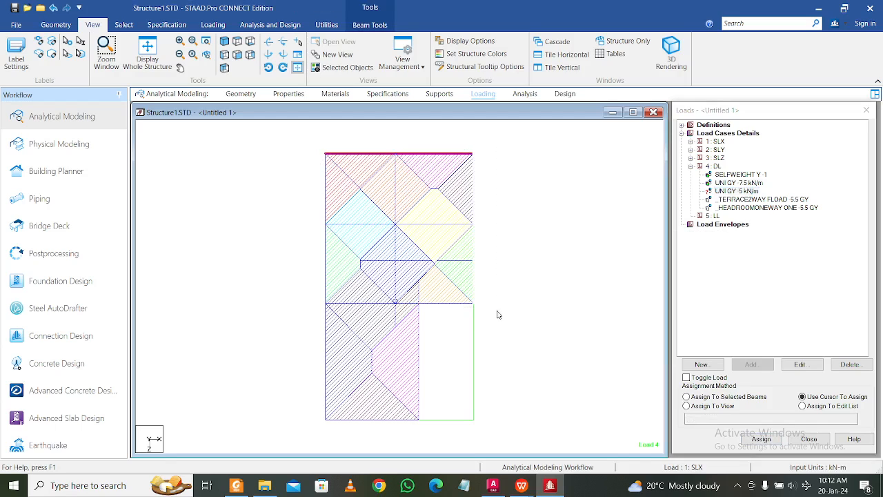
pyautogui.moveTo(319, 142); pyautogui.dragTo(438, 432)
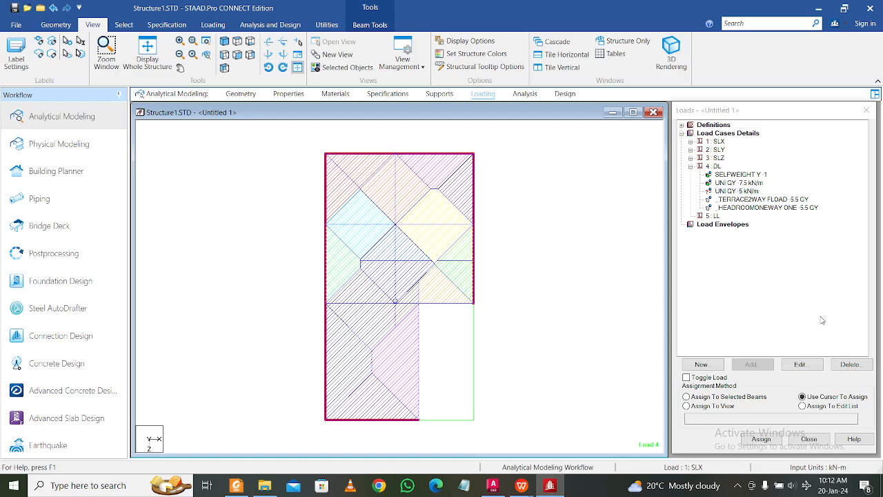
pyautogui.click(763, 399)
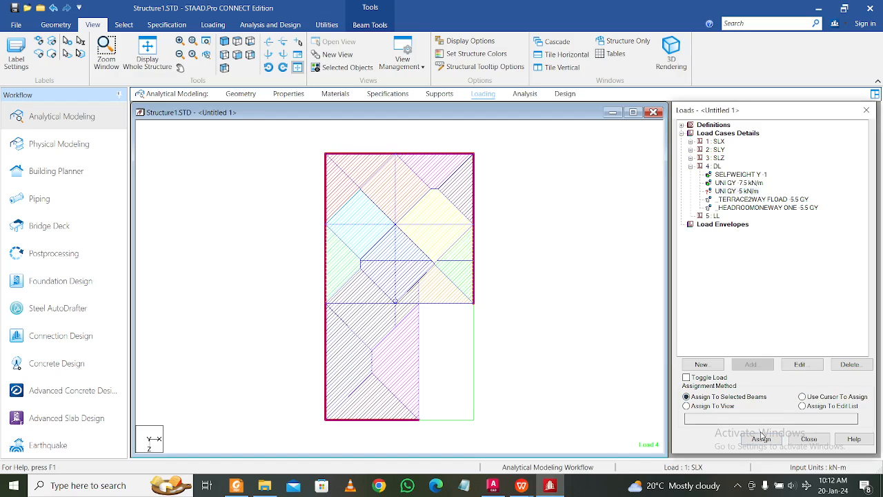
pyautogui.click(761, 438)
pyautogui.click(793, 314)
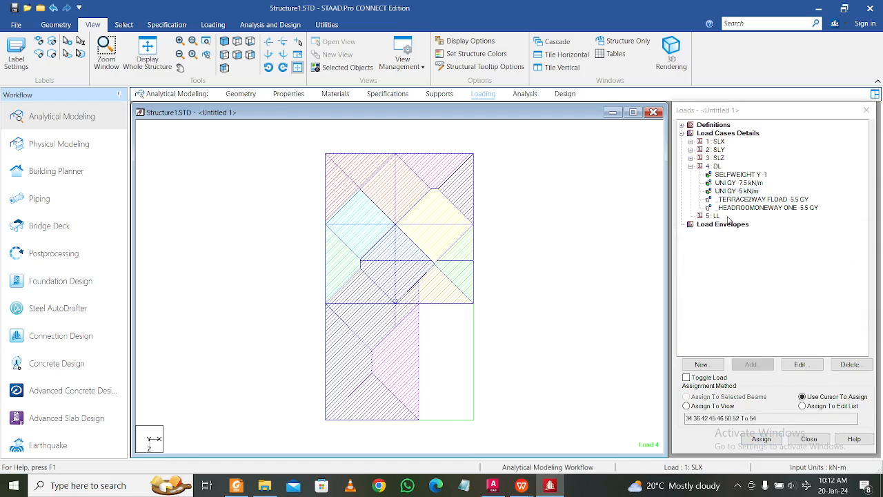
# Save the modified structure and open its command file at the load case definitions
pyautogui.click(325, 24)
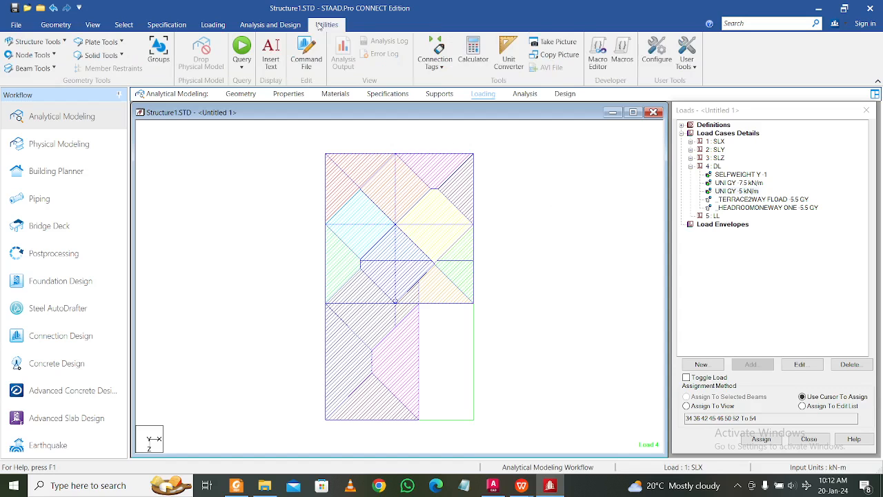
pyautogui.click(305, 52)
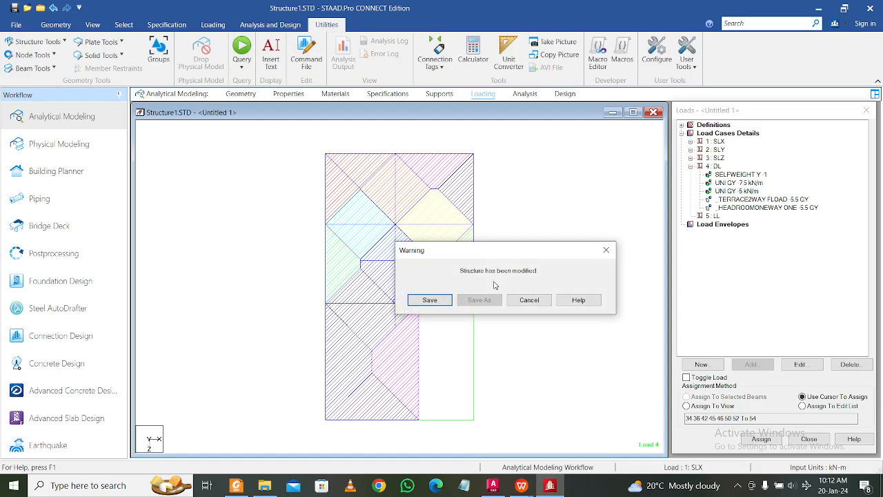
pyautogui.click(434, 302)
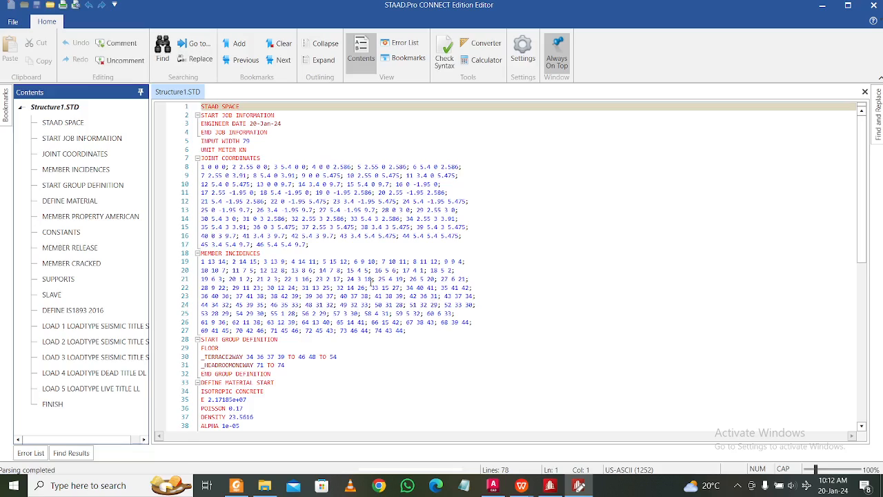
pyautogui.keyDown('ctrl'); pyautogui.scroll(5, 367, 281); pyautogui.keyUp('ctrl')
pyautogui.scroll(-20, 367, 281)
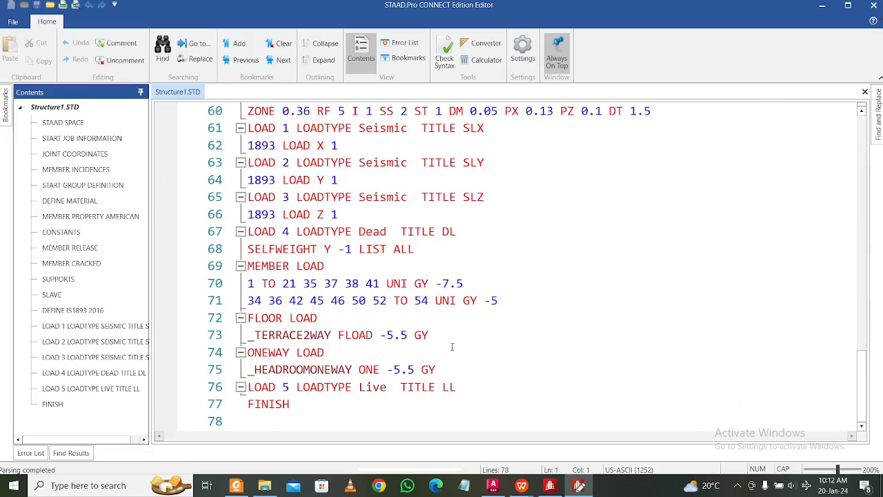
# Copy the FLOOR LOAD and ONEWAY LOAD lines of load case 4 into load case 5 LL, below its title line
pyautogui.moveTo(438, 371); pyautogui.dragTo(249, 320)
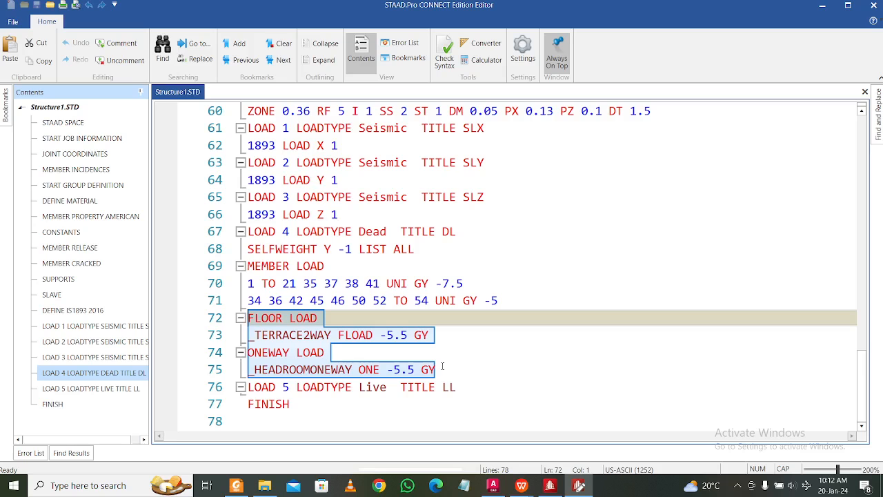
pyautogui.click(471, 380)
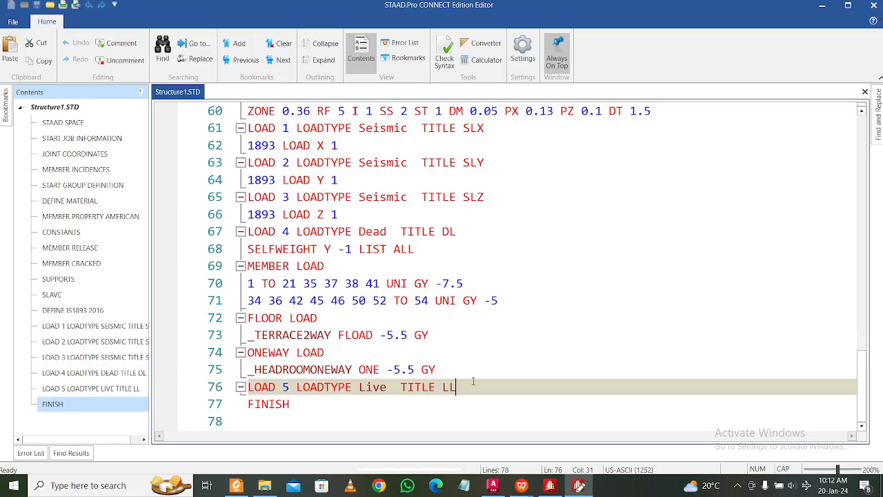
pyautogui.press('Return')
pyautogui.hotkey('ctrl', 'v')
pyautogui.scroll(-1, 386, 361)
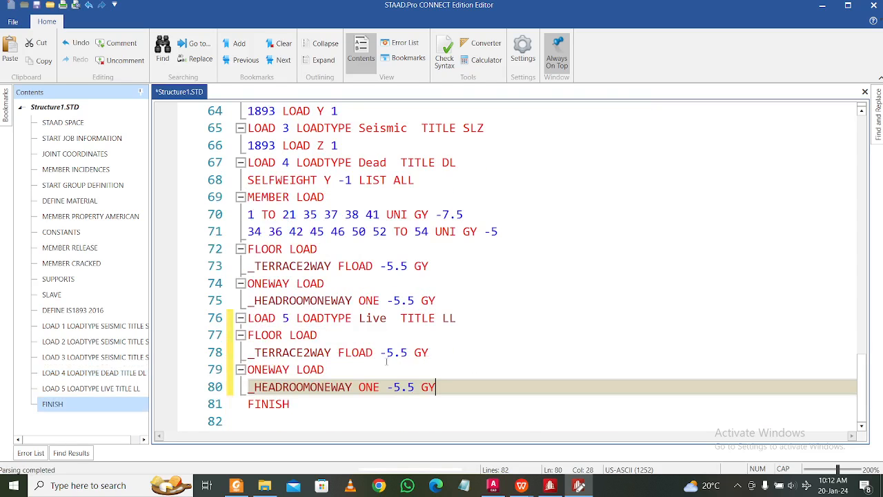
# Set the live load values of TERRACE2WAY and HEADROOMONEWAY to -2 under load case 5 and save the command file
pyautogui.moveTo(407, 353); pyautogui.dragTo(387, 353)
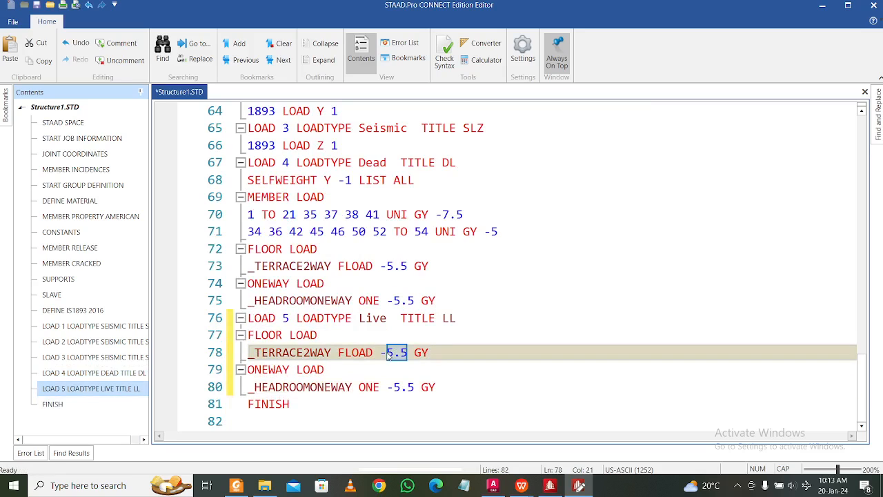
pyautogui.write('2')
pyautogui.moveTo(409, 389); pyautogui.dragTo(395, 389)
pyautogui.write('2')
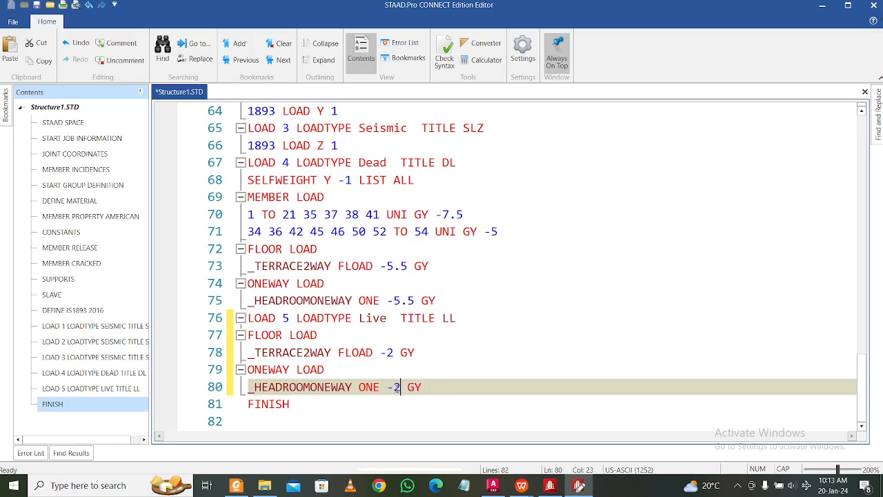
pyautogui.click(473, 357)
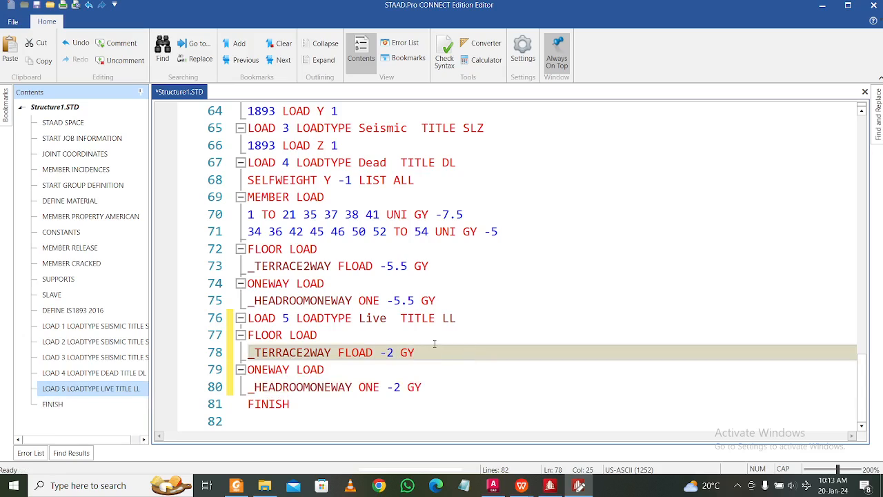
pyautogui.hotkey('ctrl', 's')
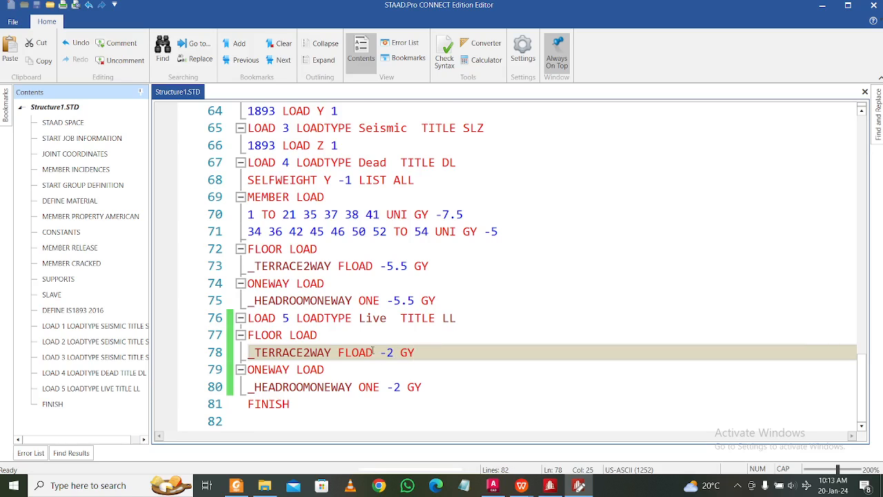
pyautogui.scroll(1, 374, 351)
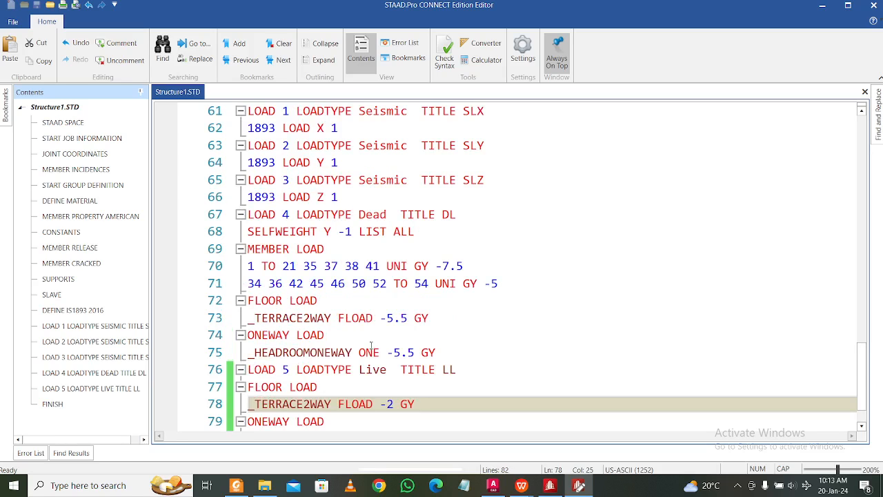
pyautogui.scroll(-1, 371, 345)
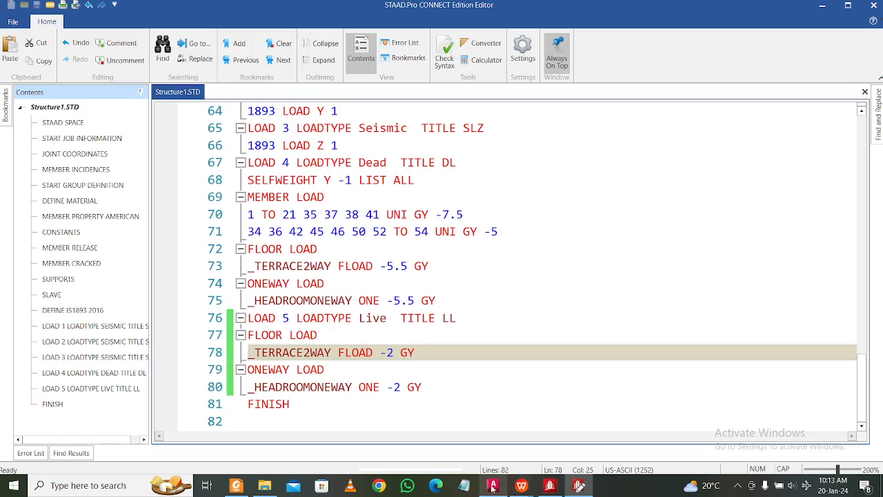
# Look up Table 10, the percentage of imposed load for seismic weight, in the Response Spectrum Analysis document and return to the STAAD editor
pyautogui.moveTo(524, 488)
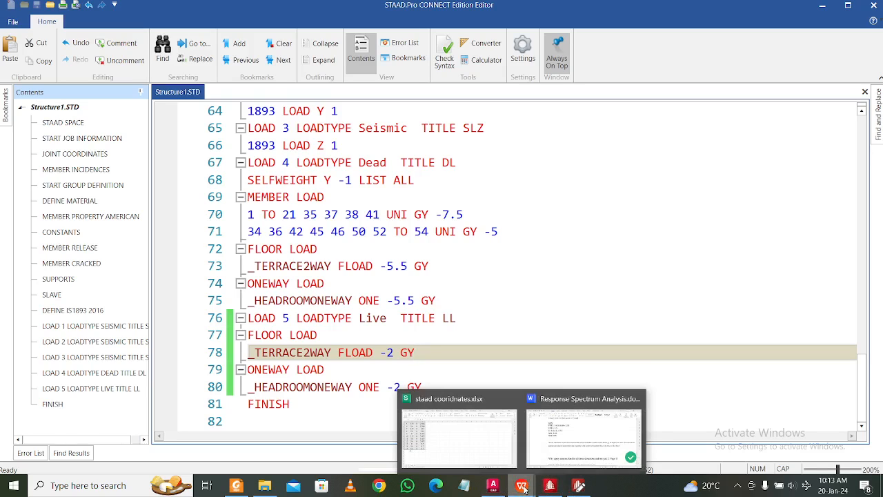
pyautogui.click(565, 441)
pyautogui.scroll(10, 561, 378)
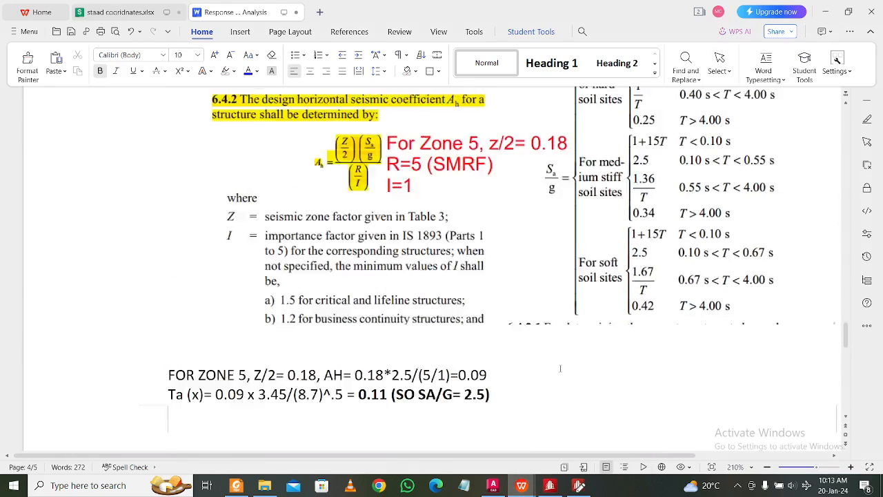
pyautogui.scroll(15, 560, 369)
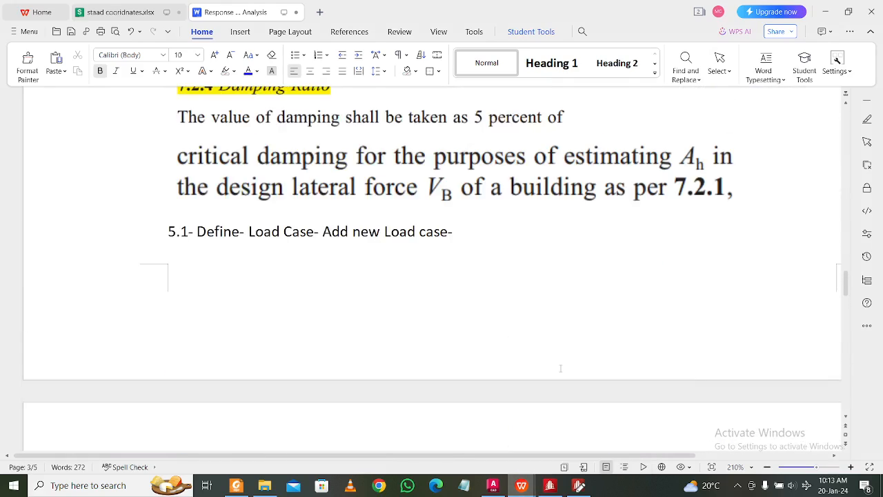
pyautogui.scroll(5, 560, 369)
pyautogui.scroll(15, 561, 369)
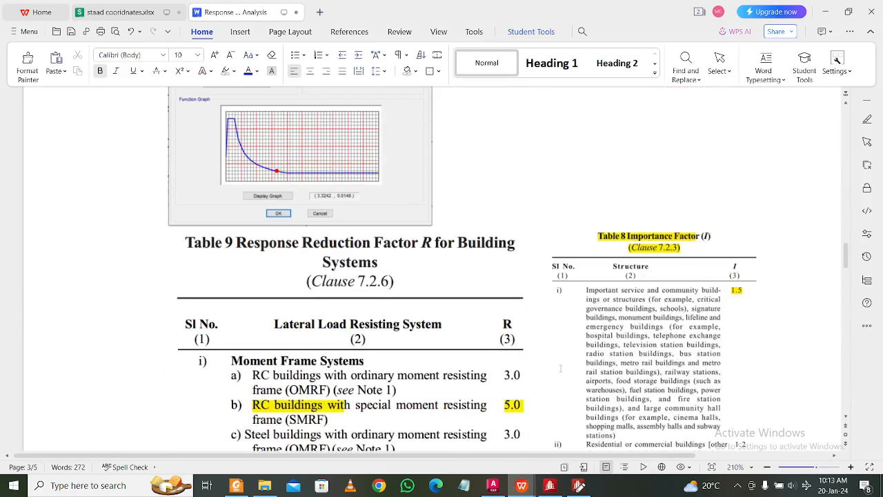
pyautogui.scroll(3, 560, 369)
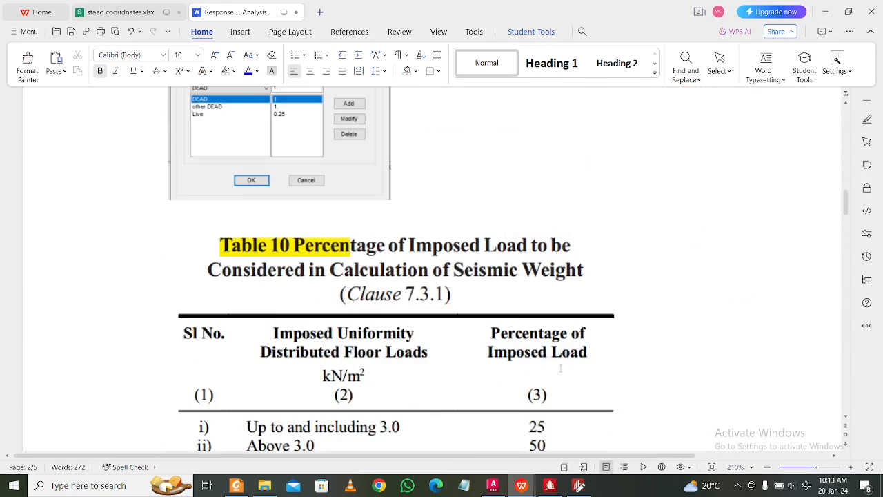
pyautogui.scroll(-1, 415, 338)
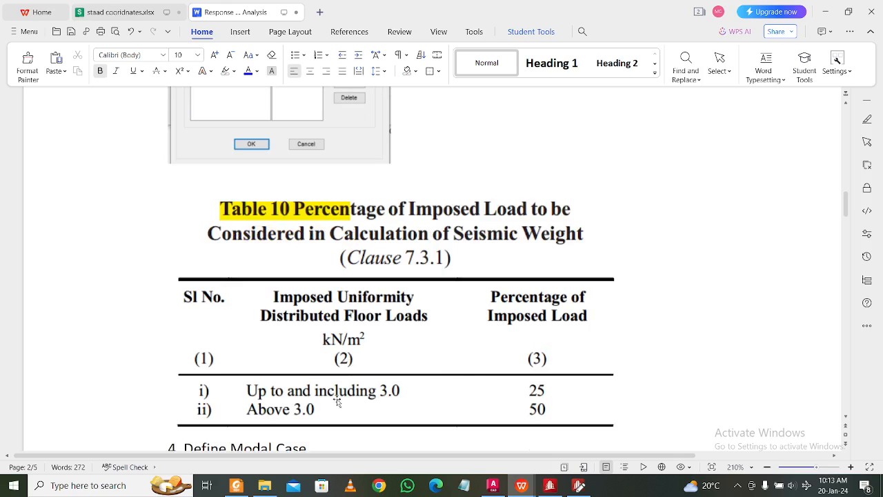
pyautogui.click(827, 13)
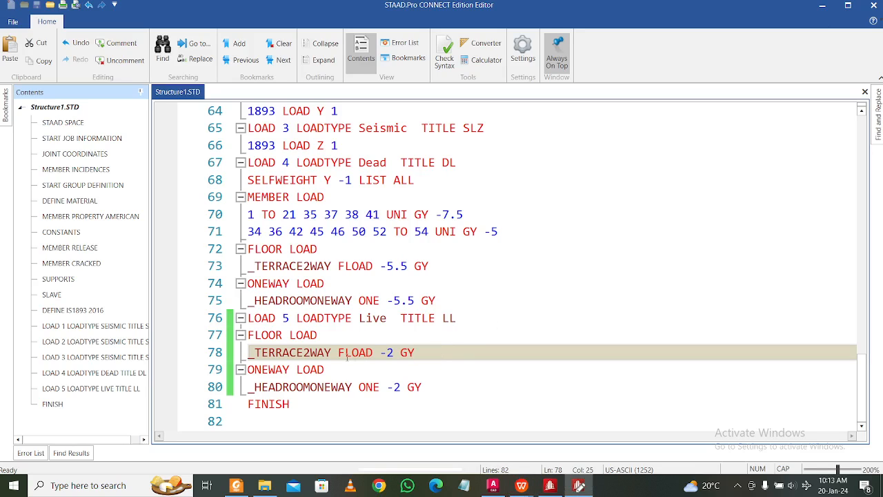
# Copy load case 4's lines from SELFWEIGHT to HEADROOMONEWAY below the ZONE line of DEFINE IS1893 2016 LOAD
pyautogui.click(394, 353)
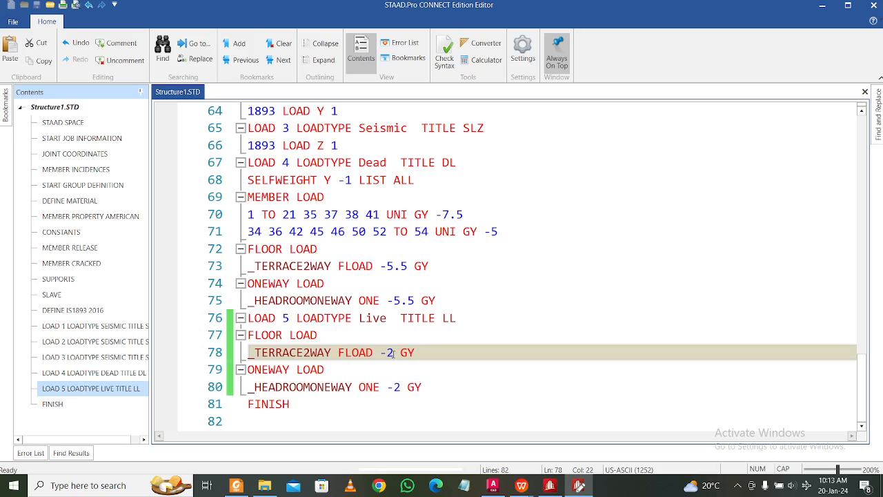
pyautogui.moveTo(455, 303); pyautogui.dragTo(388, 276)
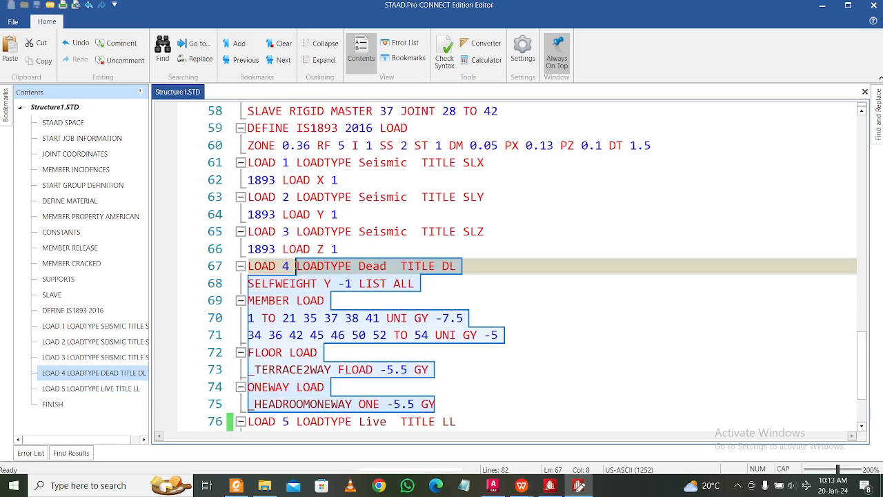
pyautogui.click(263, 249)
pyautogui.moveTo(263, 249); pyautogui.dragTo(246, 284)
pyautogui.hotkey('ctrl', 'c')
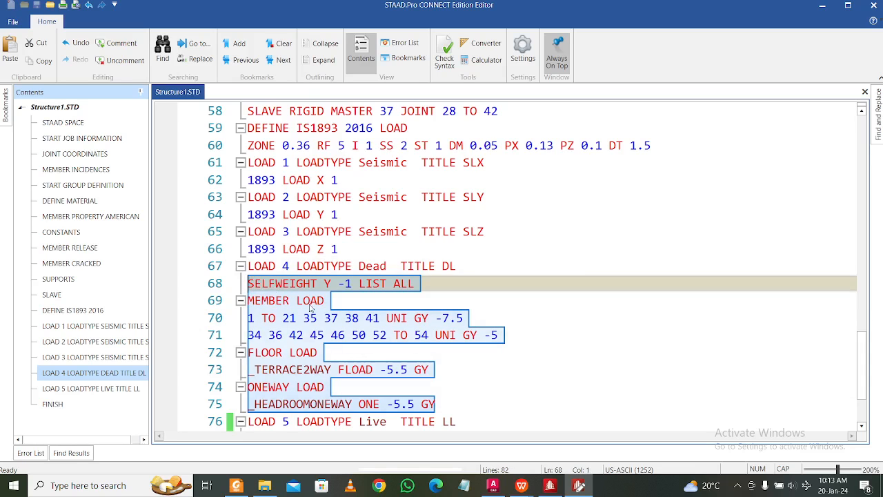
pyautogui.scroll(2, 585, 288)
pyautogui.click(661, 253)
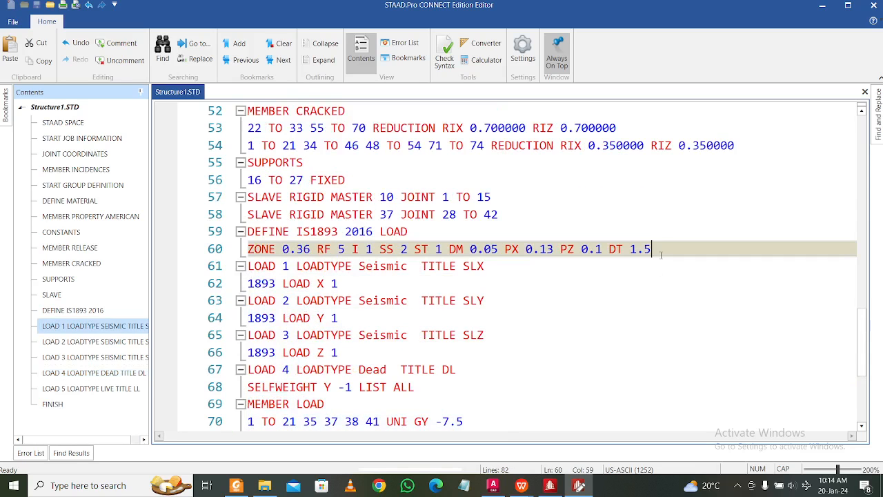
pyautogui.press('Return')
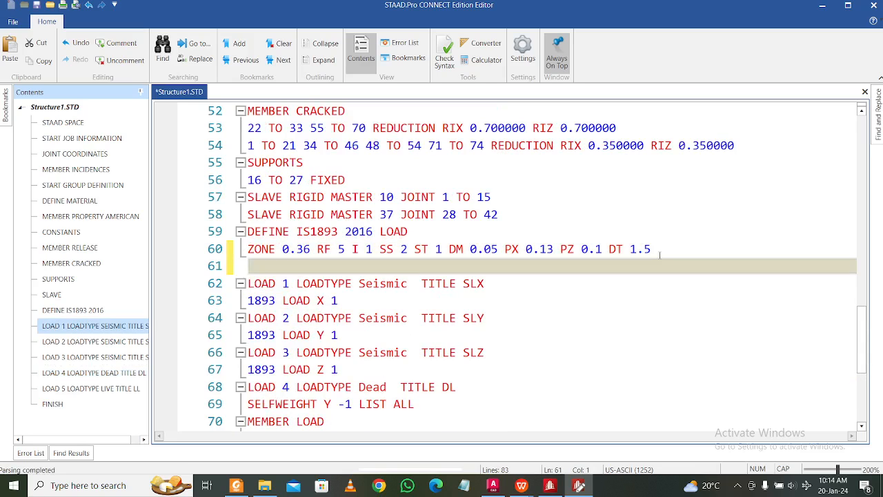
pyautogui.hotkey('ctrl', 'v')
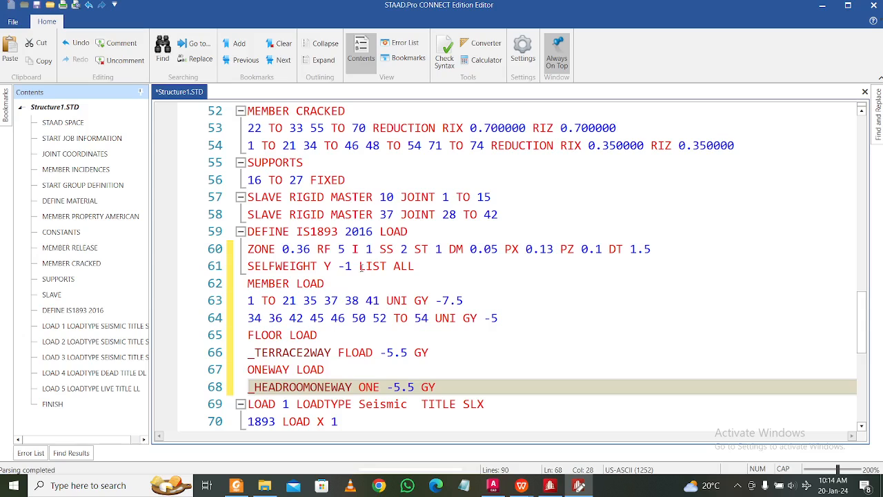
# In the IS1893 definition, change the self-weight line to SELFWEIGHT 1 LIST ALL and the MEMBER LOAD heading to MEMBER WEIGHT
pyautogui.click(347, 266)
pyautogui.press('BackSpace')
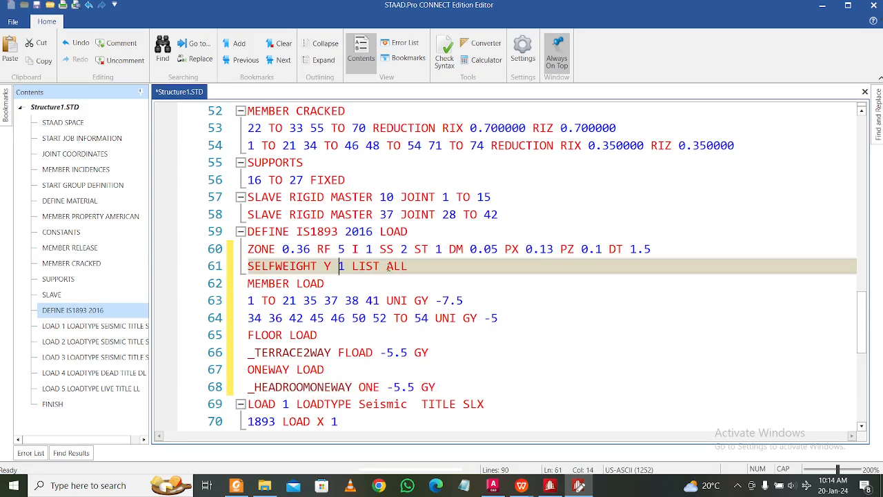
pyautogui.press('BackSpace')
pyautogui.press('BackSpace')
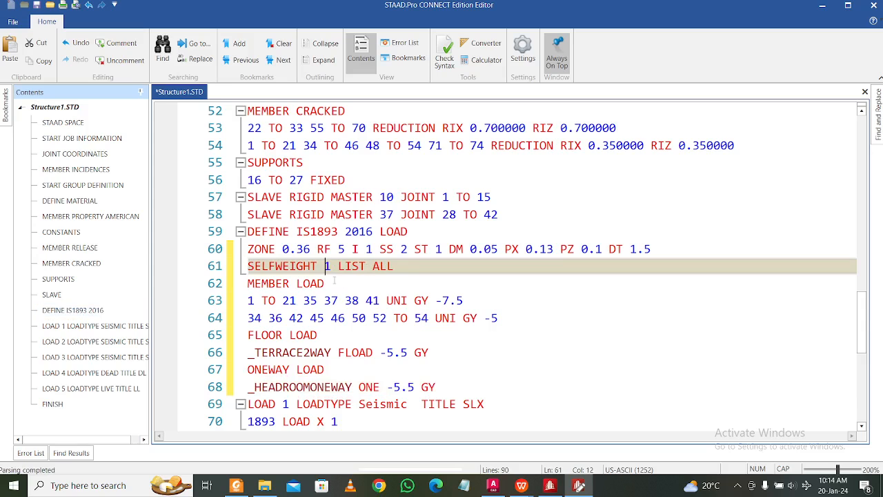
pyautogui.scroll(-1, 335, 279)
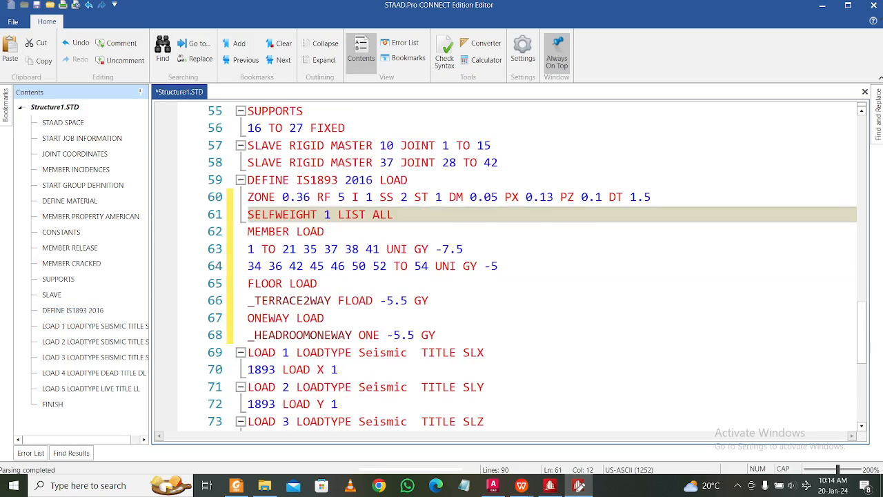
pyautogui.doubleClick(312, 232)
pyautogui.write('WEIGHT')
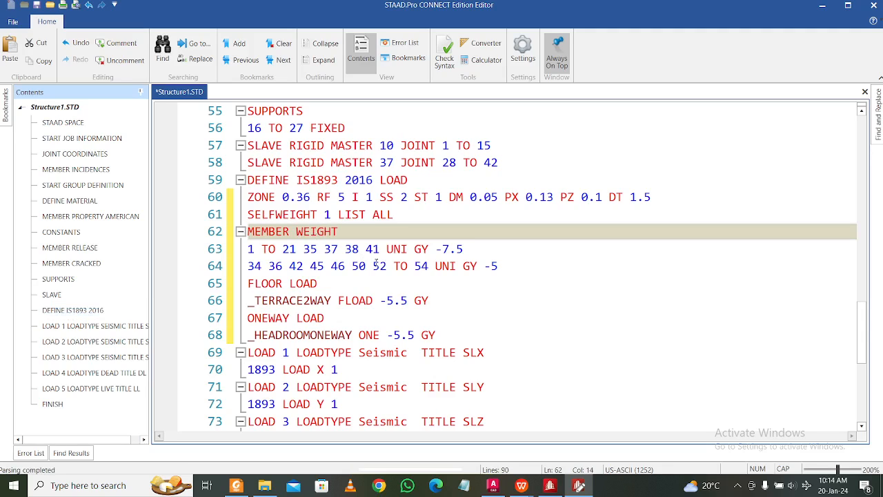
# Remove GY and the minus signs from the two lines under MEMBER WEIGHT so they end in UNI 7.5 and UNI 5
pyautogui.click(443, 249)
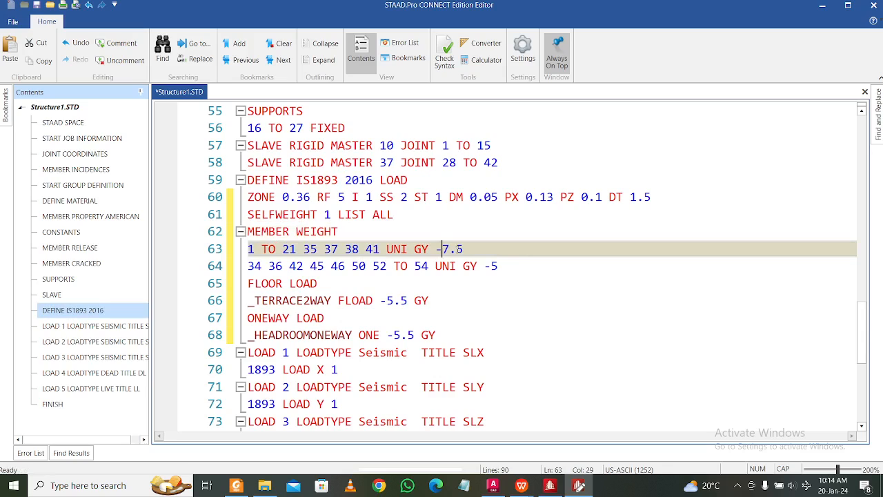
pyautogui.press('BackSpace')
pyautogui.press('BackSpace')
pyautogui.press('BackSpace')
pyautogui.press('BackSpace')
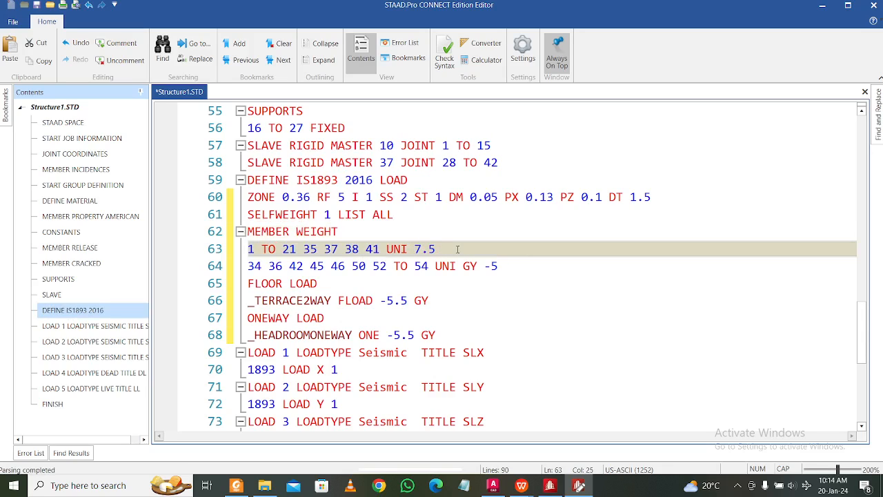
pyautogui.click(486, 266)
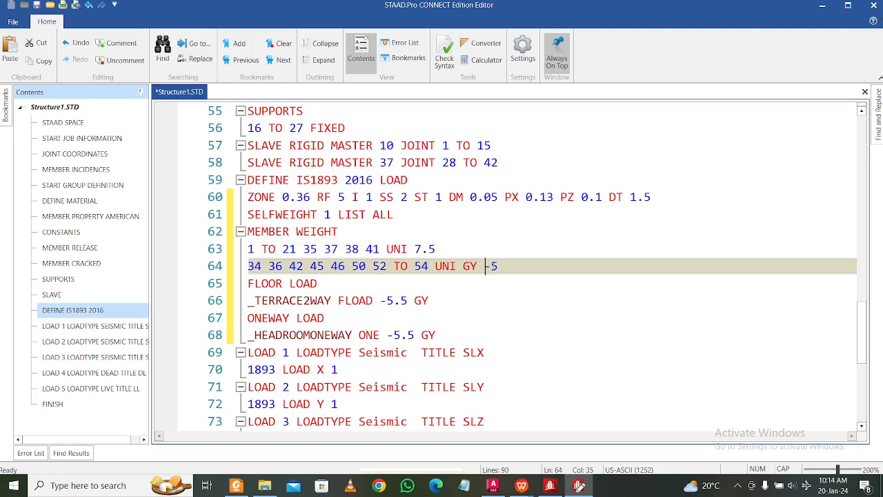
pyautogui.press('BackSpace')
pyautogui.press('BackSpace')
pyautogui.press('BackSpace')
pyautogui.press('BackSpace')
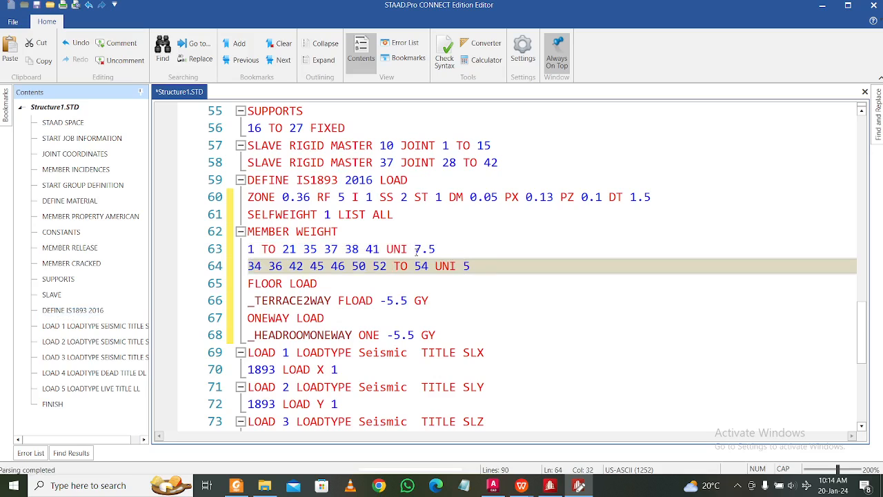
# Change the copied FLOOR LOAD heading to FLOOR WEIGHT and its line to _TERRACE2WAY FLOAD 5.5, without the GY direction
pyautogui.scroll(-1, 276, 297)
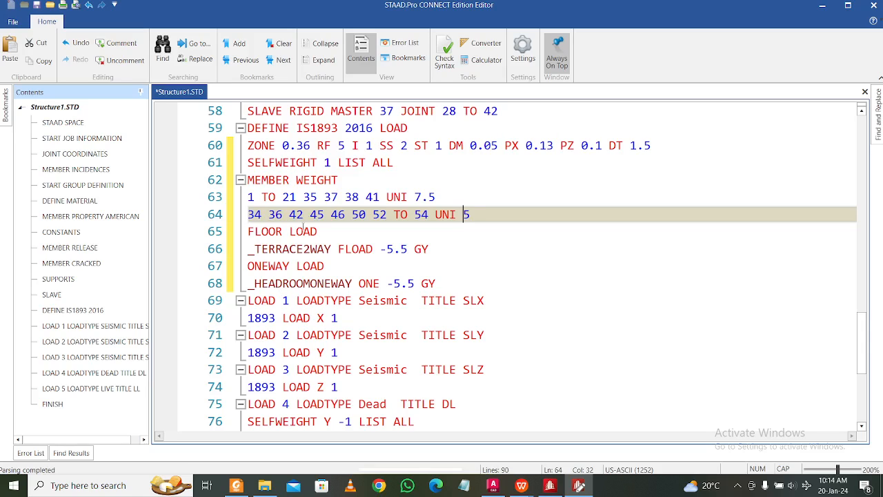
pyautogui.click(311, 248)
pyautogui.doubleClick(303, 232)
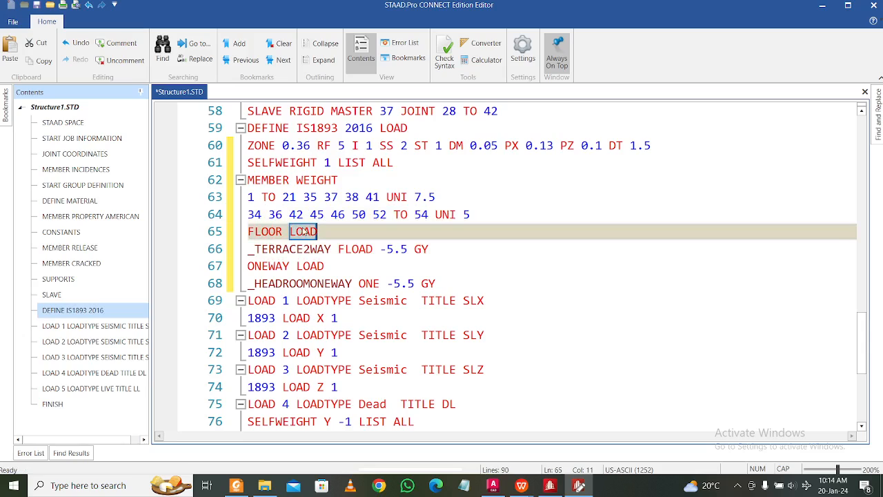
pyautogui.write('WEIGHT')
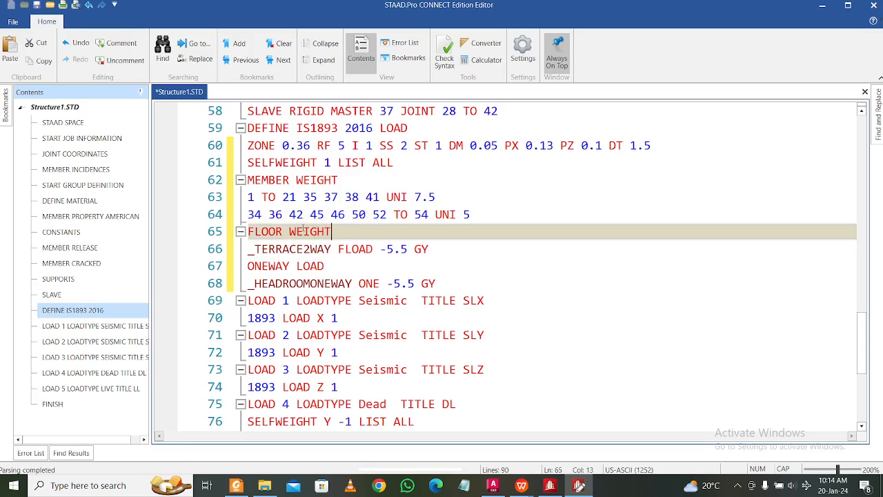
pyautogui.click(388, 250)
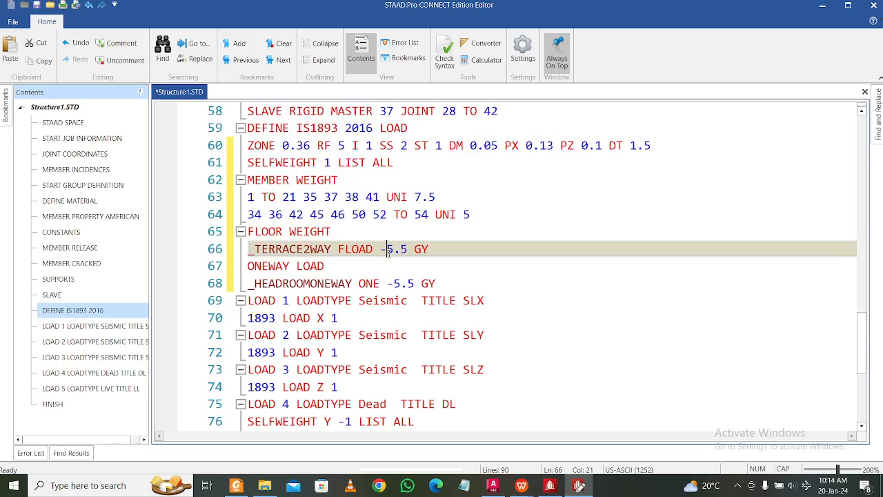
pyautogui.press('BackSpace')
pyautogui.click(438, 253)
pyautogui.press('BackSpace')
pyautogui.press('BackSpace')
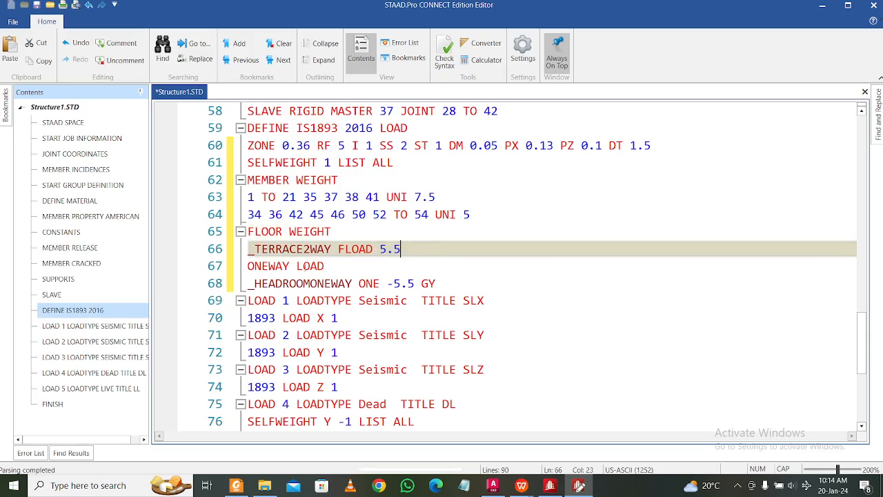
# Change the headroom line under ONEWAY LOAD in the IS1893 definition to _HEADROOMONEWAY ONE 5.5 GX
pyautogui.click(298, 267)
pyautogui.moveTo(325, 266); pyautogui.dragTo(296, 266)
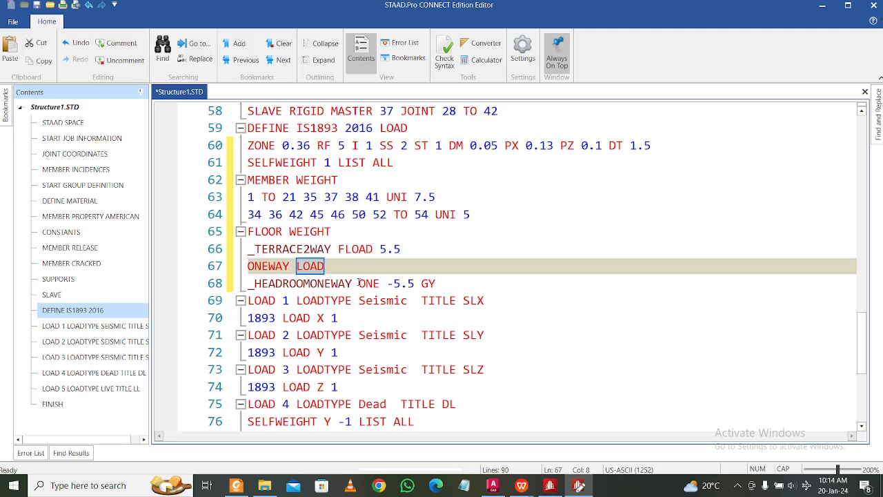
pyautogui.click(739, 487)
pyautogui.click(739, 487)
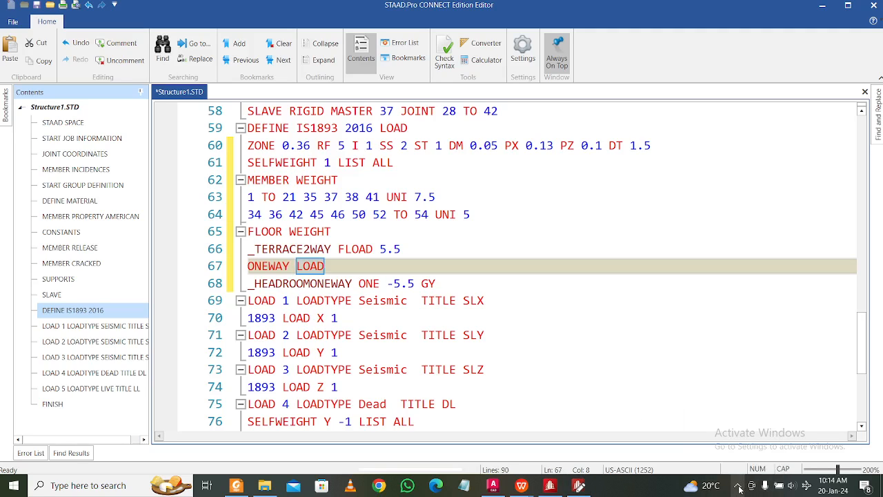
pyautogui.click(444, 284)
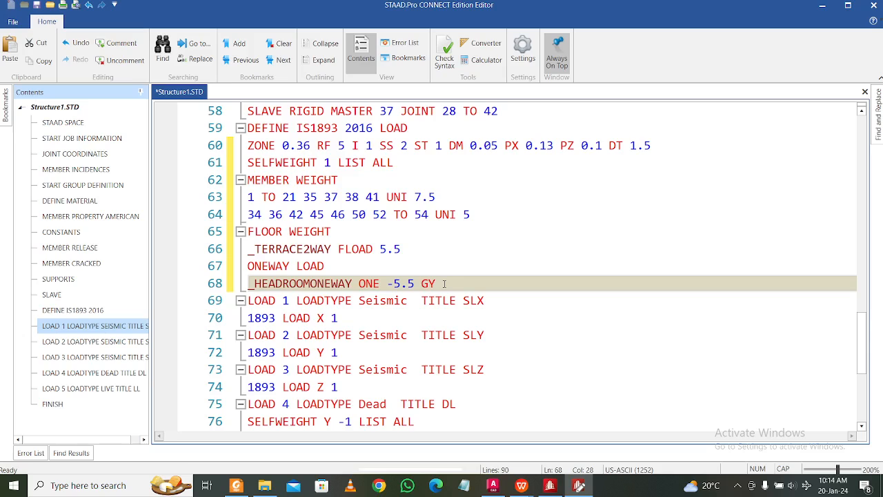
pyautogui.press('BackSpace')
pyautogui.write('X')
pyautogui.click(394, 284)
pyautogui.press('BackSpace')
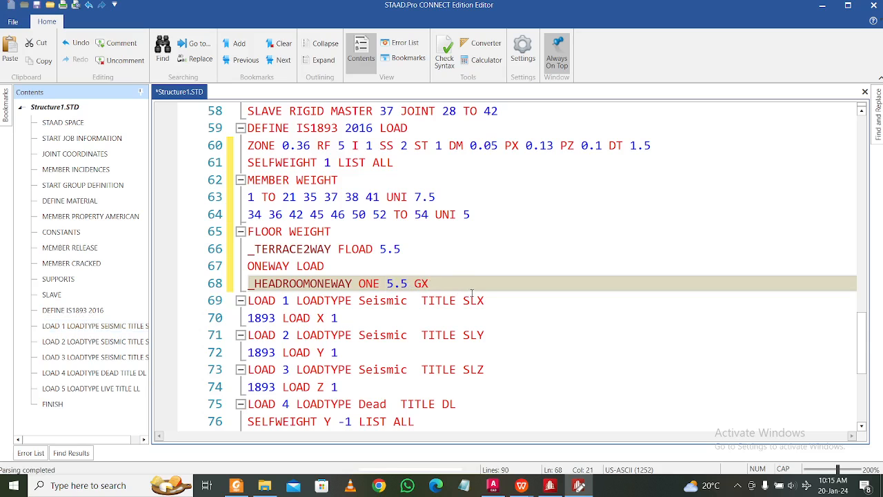
# Duplicate the _TERRACE2WAY FLOAD 5.5 line directly below itself under FLOOR WEIGHT
pyautogui.scroll(-4, 457, 283)
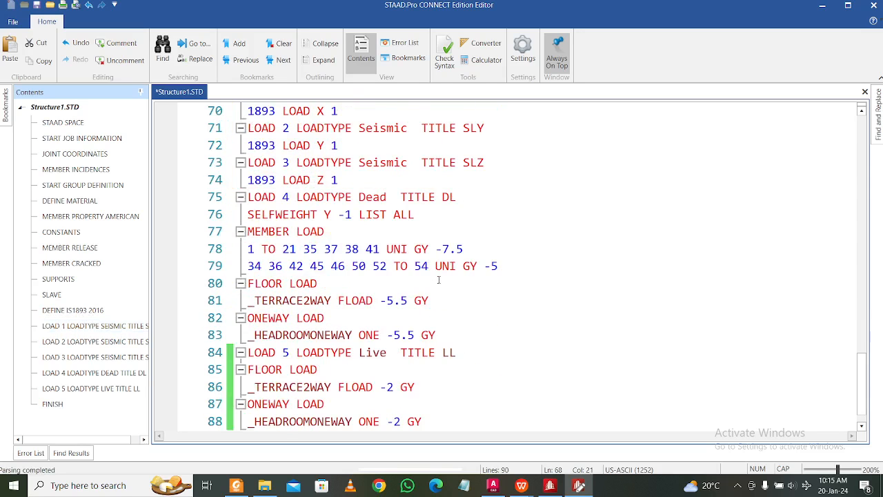
pyautogui.scroll(3, 438, 279)
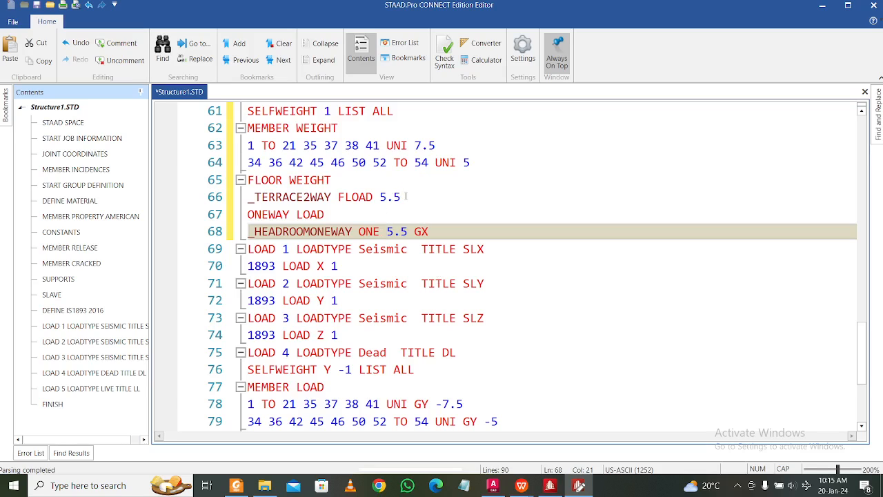
pyautogui.moveTo(407, 197); pyautogui.dragTo(243, 199)
pyautogui.hotkey('ctrl', 'c')
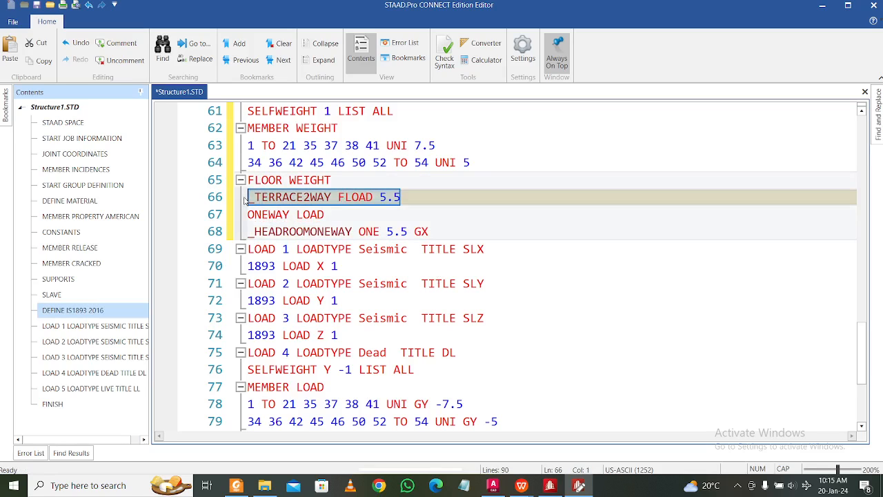
pyautogui.click(414, 202)
pyautogui.press('Return')
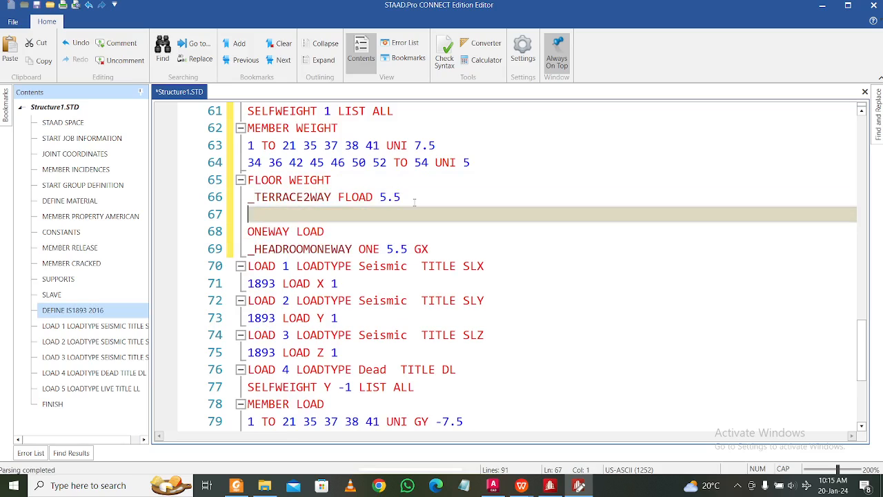
pyautogui.hotkey('ctrl', 'v')
# Duplicate the _HEADROOMONEWAY ONE 5.5 GX line directly below itself under ONEWAY LOAD in the IS1893 definition
pyautogui.moveTo(442, 247); pyautogui.dragTo(218, 248)
pyautogui.hotkey('ctrl', 'c')
pyautogui.click(442, 247)
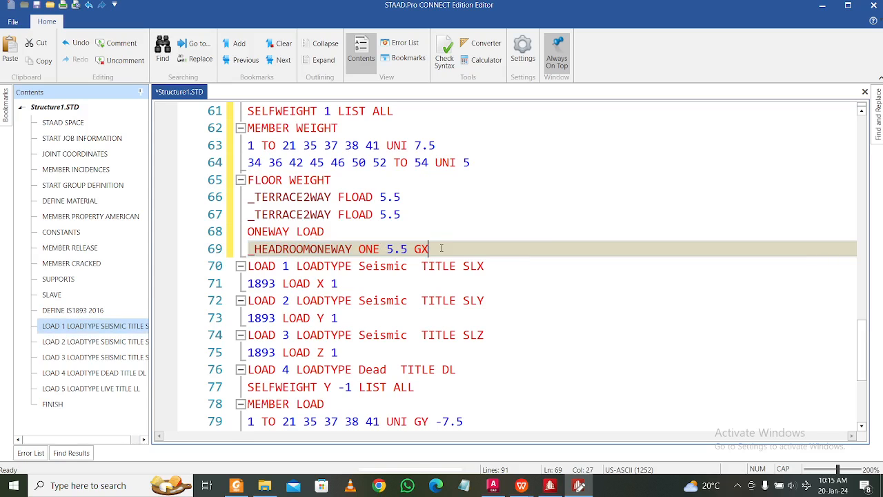
pyautogui.press('Return')
pyautogui.hotkey('ctrl', 'v')
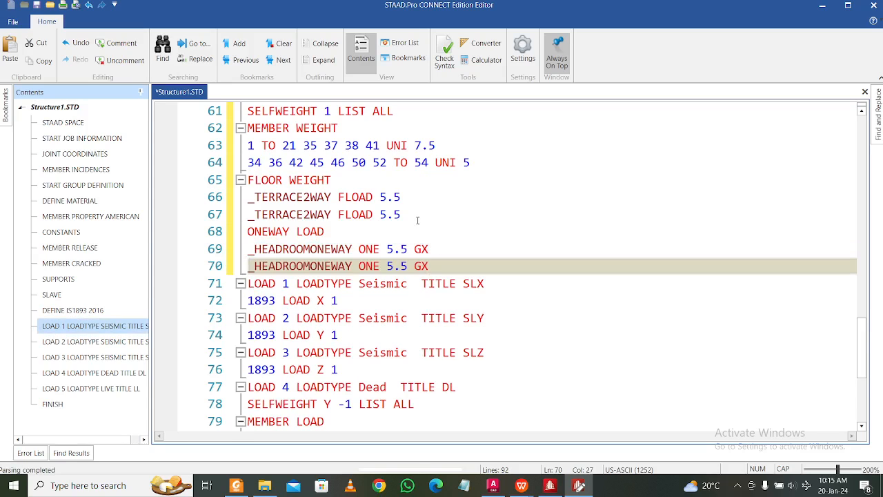
# Set the load value to 0.5 in both duplicated lines, the second _TERRACE2WAY FLOAD and the second _HEADROOMONEWAY ONE
pyautogui.click(411, 214)
pyautogui.moveTo(412, 214); pyautogui.dragTo(387, 214)
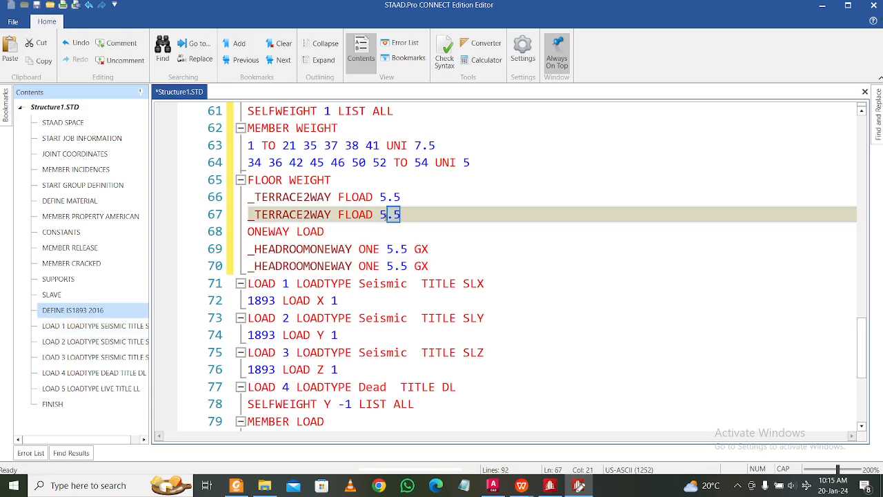
pyautogui.click(388, 217)
pyautogui.press('BackSpace')
pyautogui.write('0')
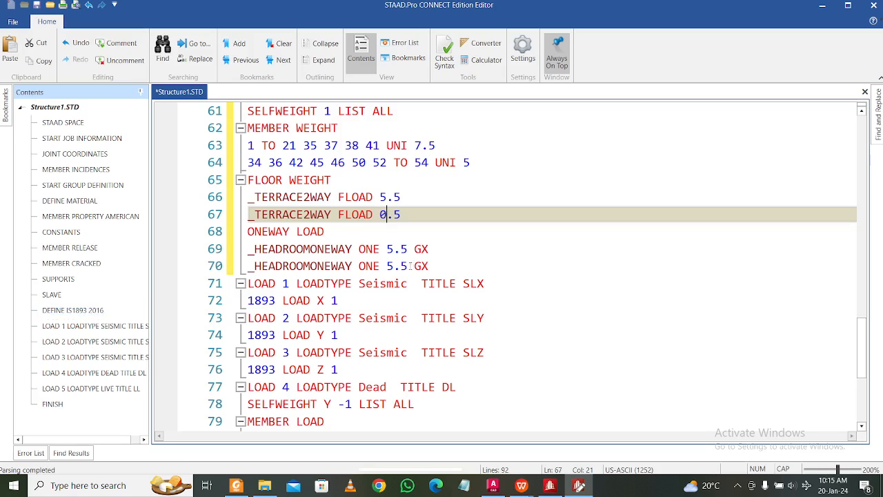
pyautogui.click(388, 266)
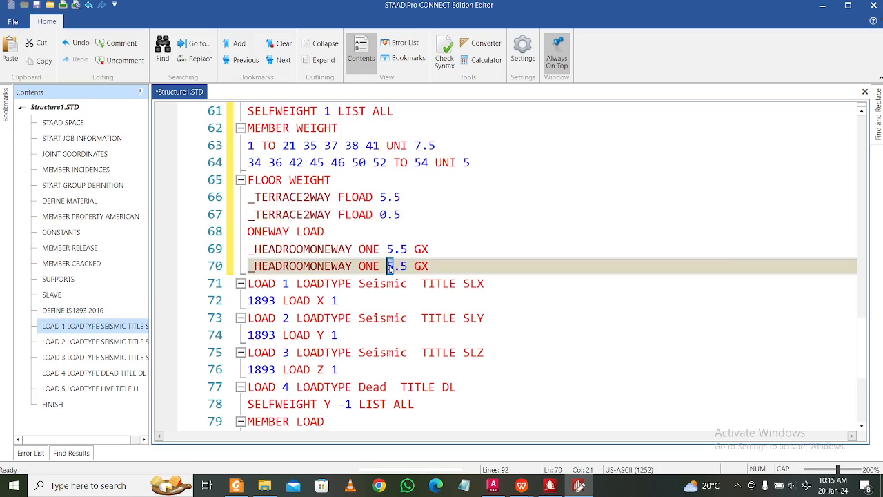
pyautogui.write('0')
pyautogui.click(442, 256)
# Save the command file, check its syntax and close the editor
pyautogui.scroll(-4, 439, 311)
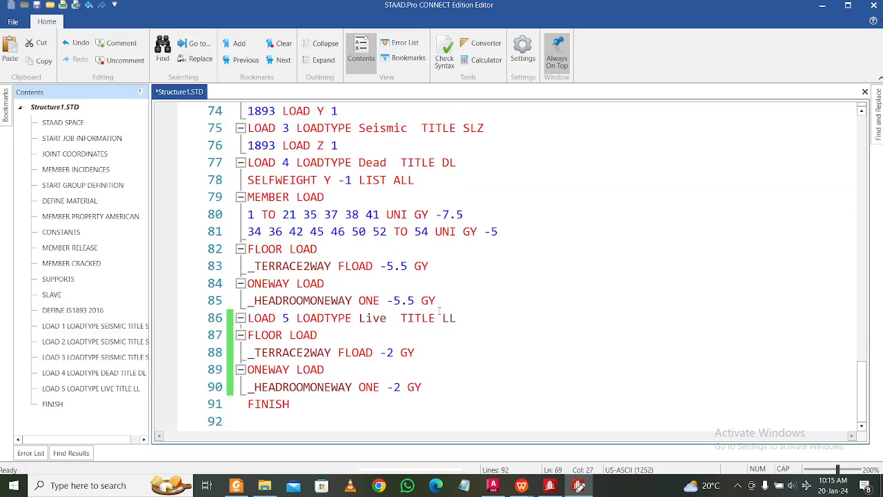
pyautogui.hotkey('ctrl', 's')
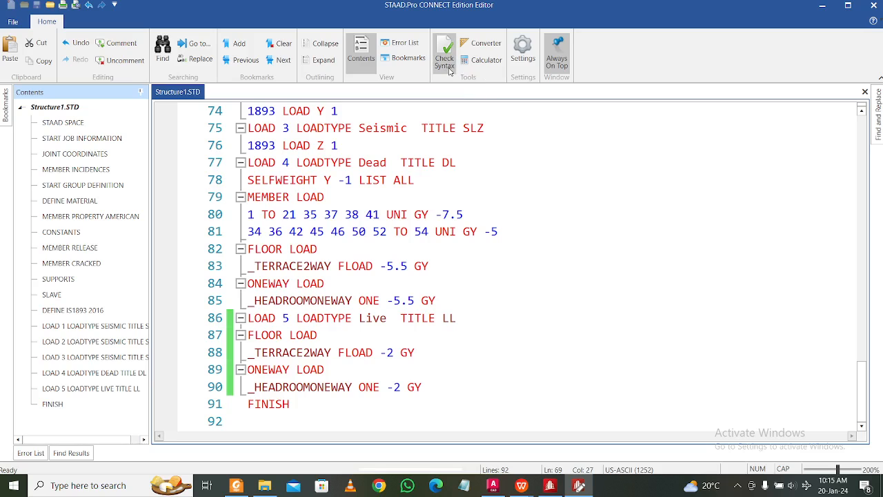
pyautogui.click(448, 70)
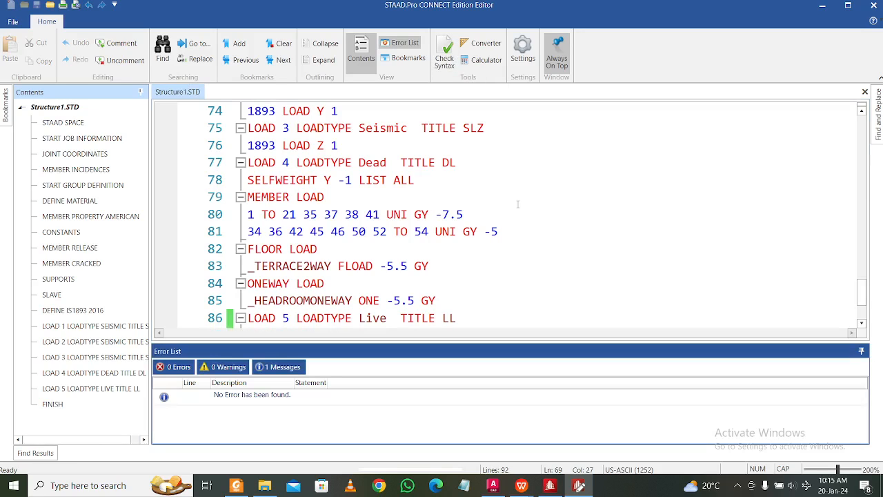
pyautogui.click(874, 5)
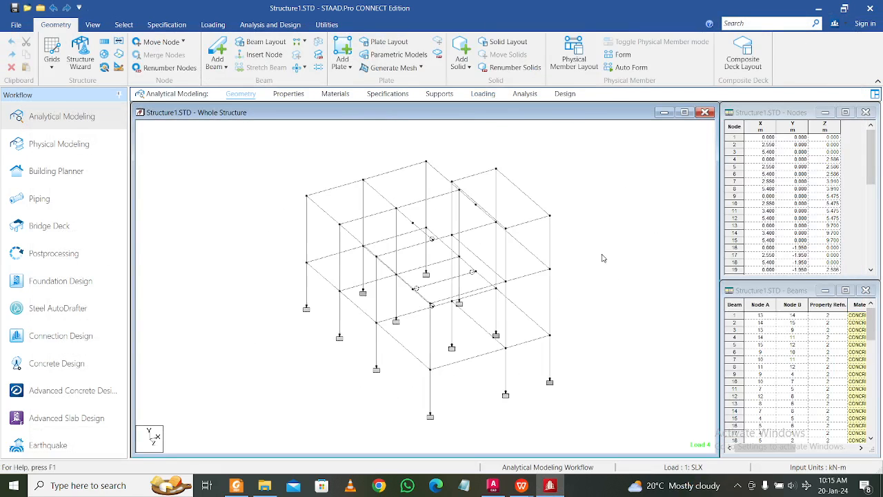
# Examine the self, member, floor and one-way weight entries in the IS 1893 - 2016 seismic definition
pyautogui.click(481, 93)
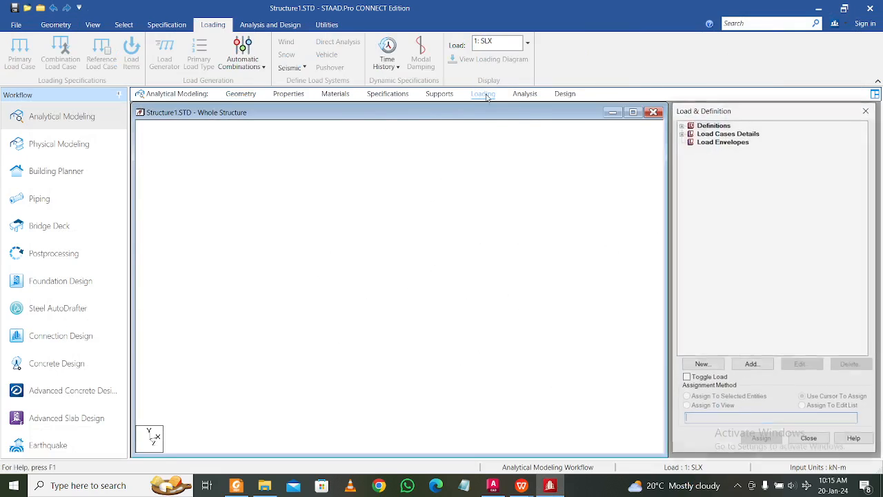
pyautogui.click(682, 126)
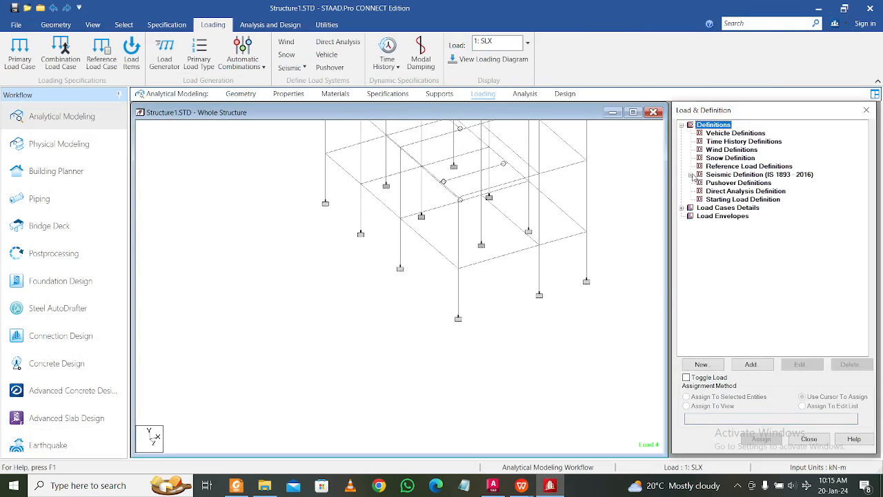
pyautogui.click(691, 174)
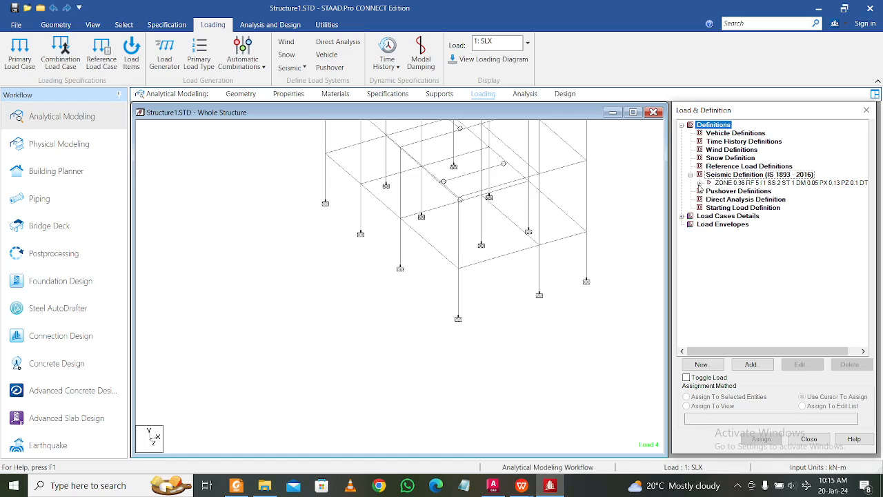
pyautogui.click(699, 184)
pyautogui.click(727, 193)
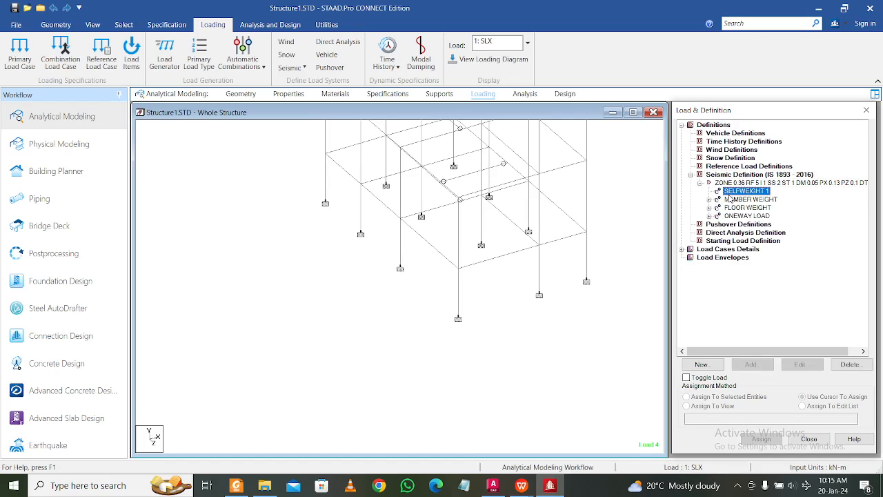
pyautogui.click(710, 199)
pyautogui.click(743, 207)
pyautogui.click(741, 216)
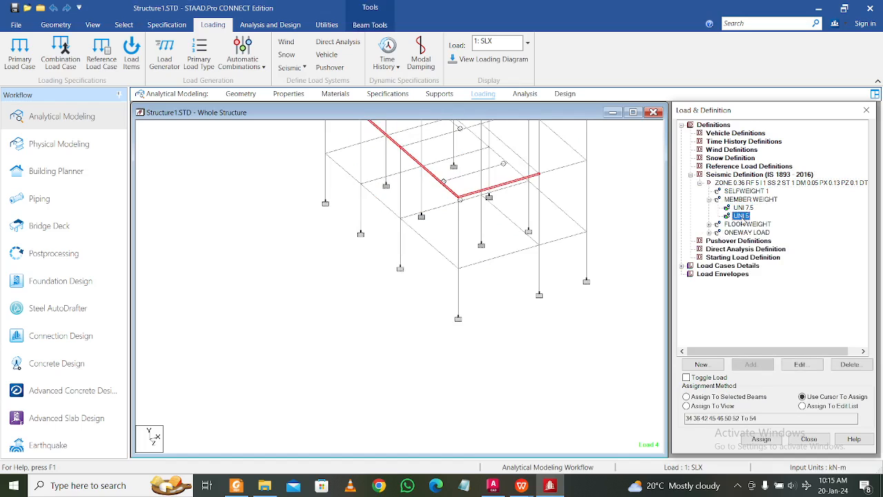
pyautogui.click(710, 225)
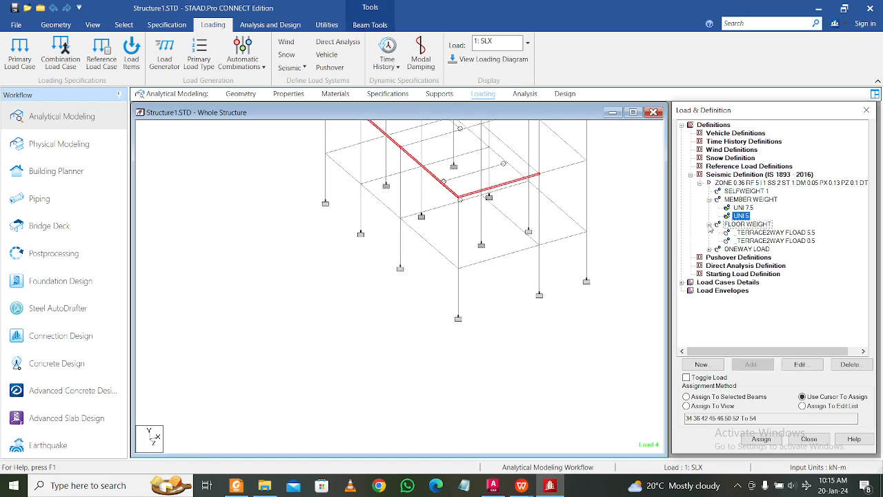
pyautogui.click(739, 233)
pyautogui.click(752, 241)
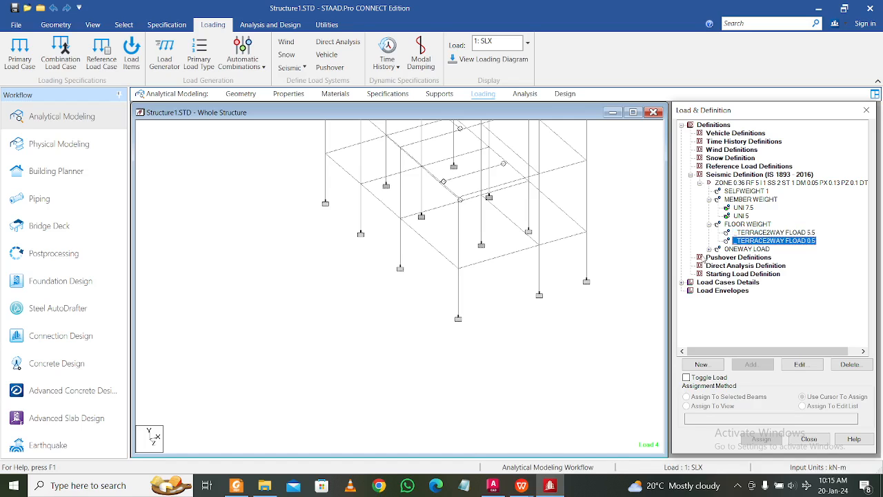
pyautogui.click(709, 249)
pyautogui.click(749, 257)
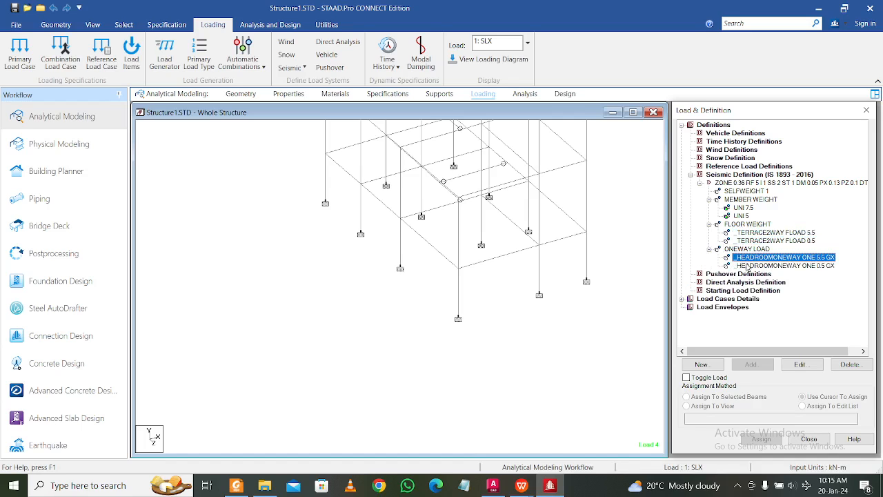
pyautogui.click(748, 265)
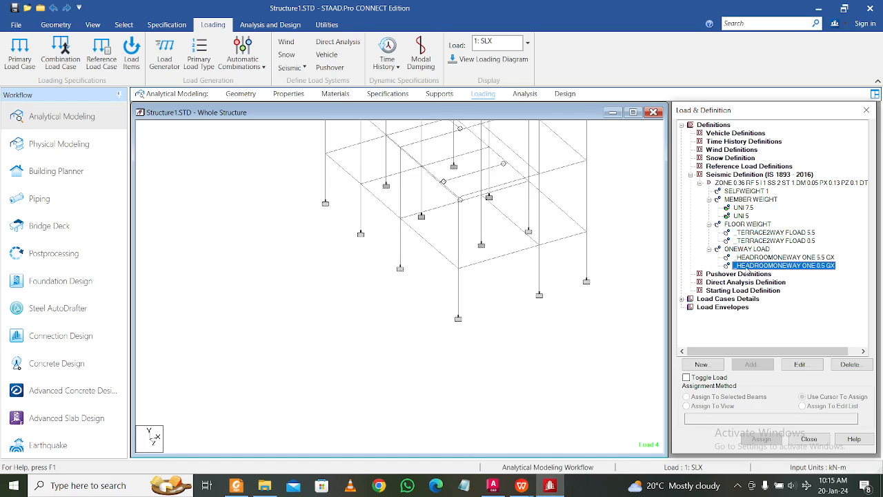
pyautogui.click(690, 174)
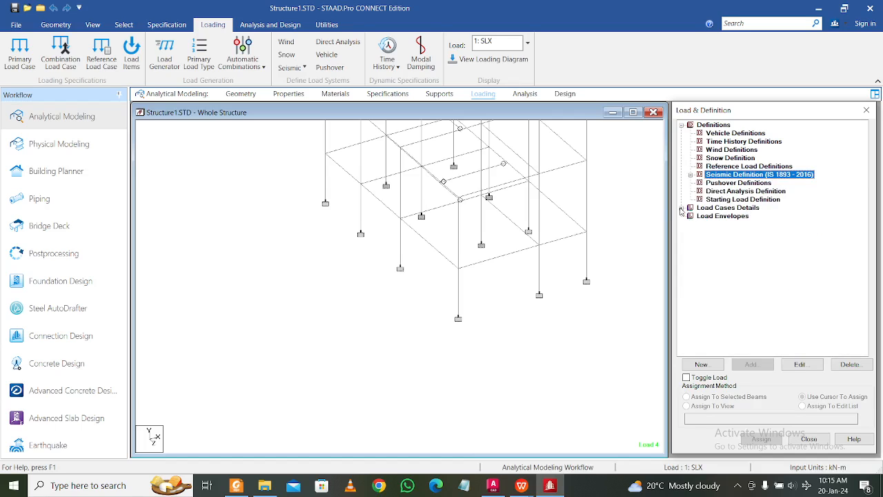
# Examine the terrace and headroom live loads of load case 5: LL on the whole structure
pyautogui.click(681, 207)
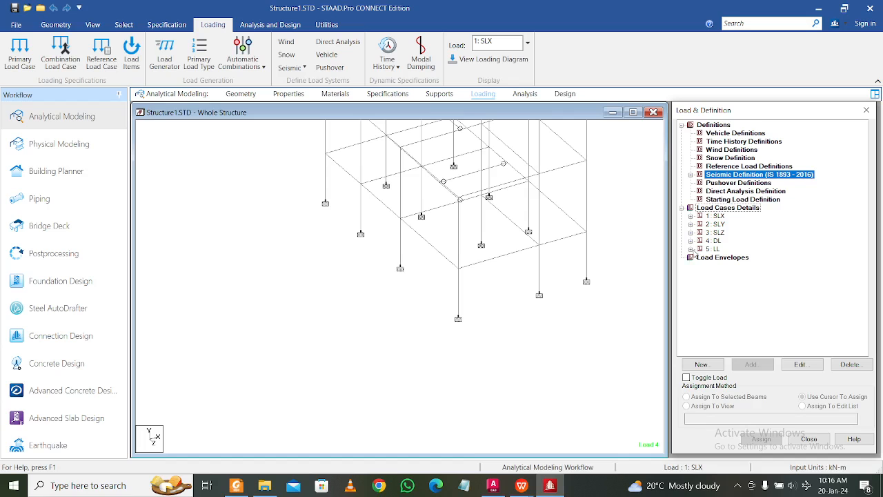
pyautogui.click(691, 249)
pyautogui.click(725, 264)
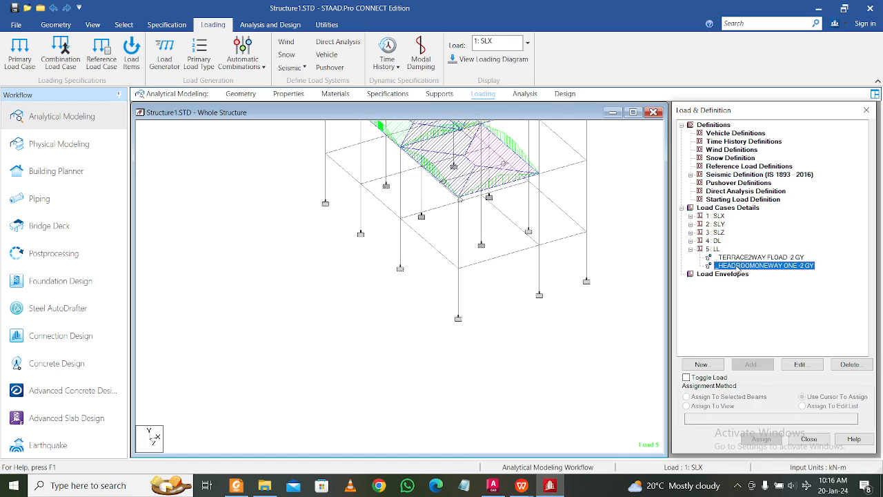
pyautogui.scroll(-1, 563, 279)
pyautogui.moveTo(560, 285); pyautogui.dragTo(478, 409, button='middle')
pyautogui.moveTo(525, 320); pyautogui.dragTo(557, 316, button='middle')
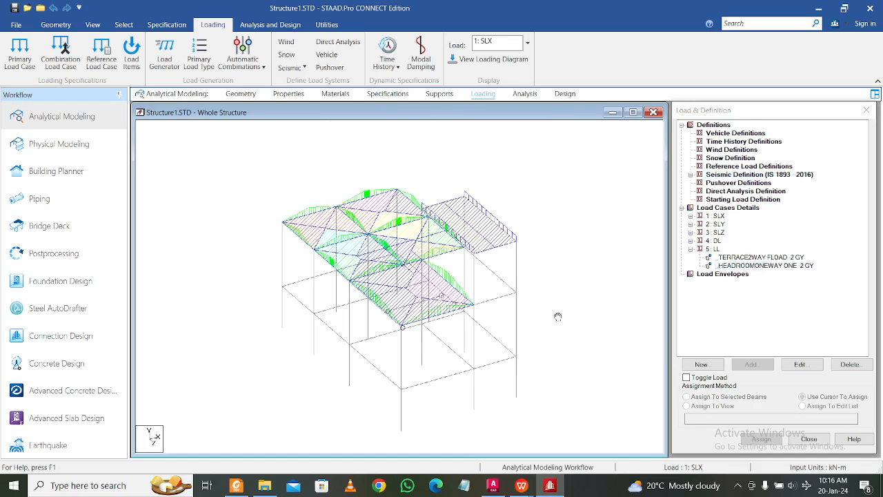
pyautogui.click(763, 266)
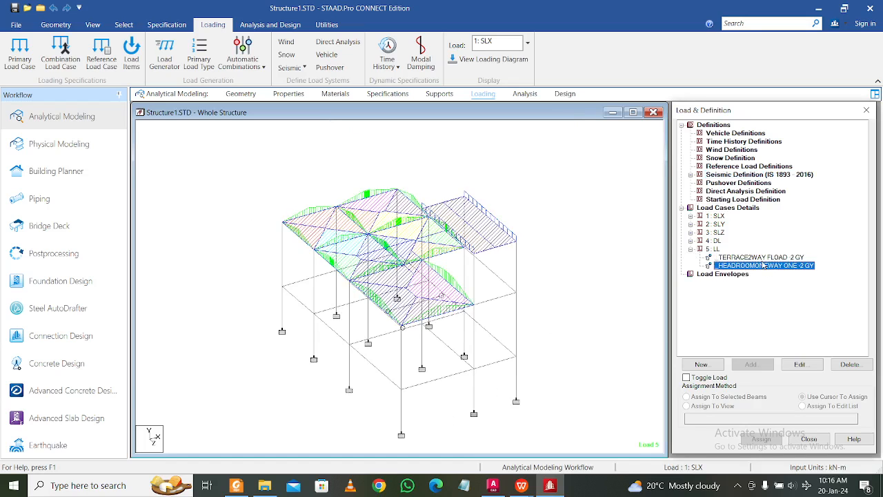
pyautogui.click(585, 256)
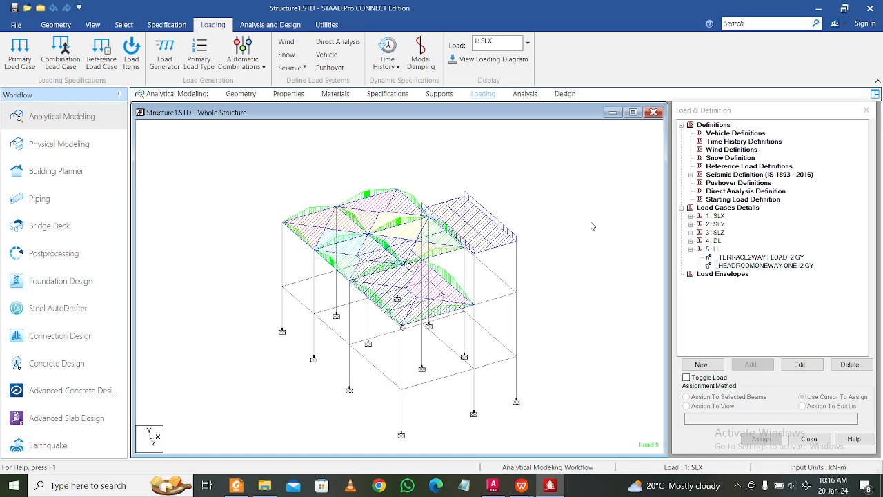
pyautogui.moveTo(591, 226); pyautogui.dragTo(608, 218, button='middle')
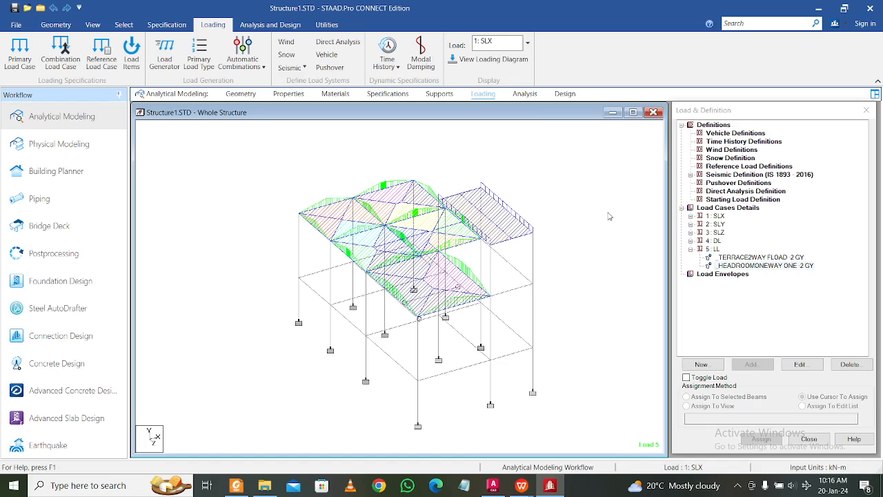
# Add a Perform Analysis command with the print option All
pyautogui.click(529, 95)
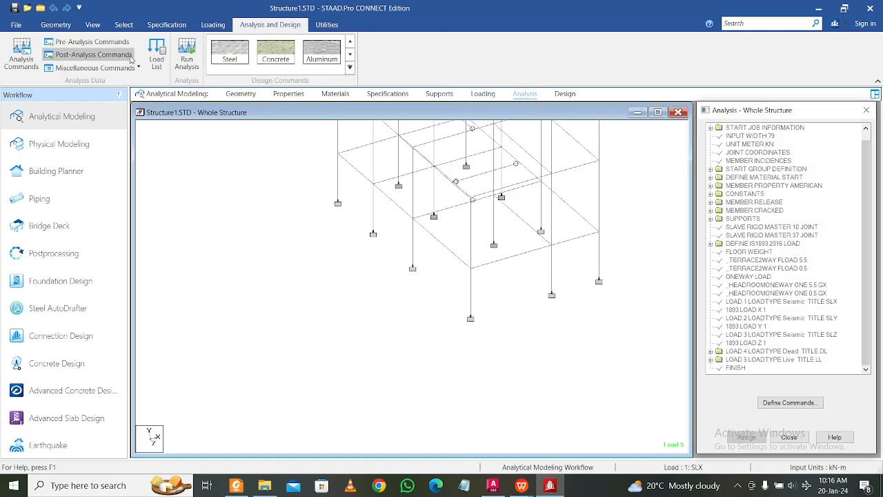
pyautogui.click(21, 53)
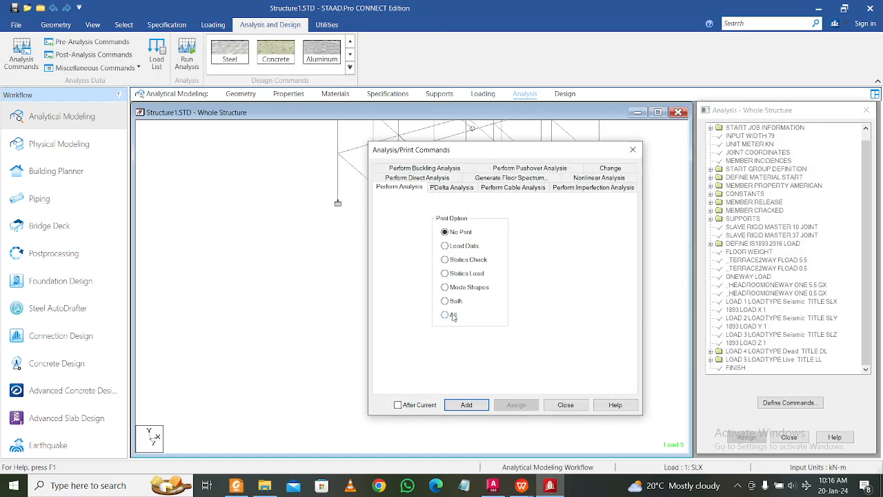
pyautogui.click(453, 316)
pyautogui.click(489, 405)
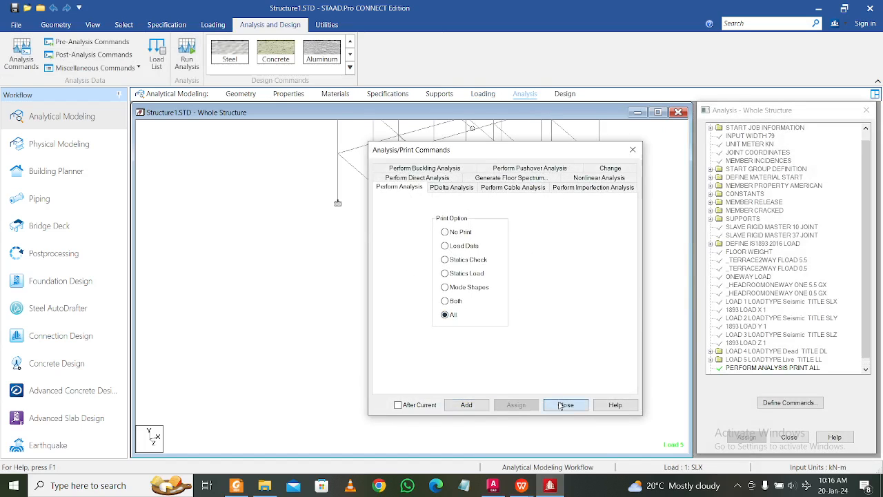
pyautogui.click(563, 404)
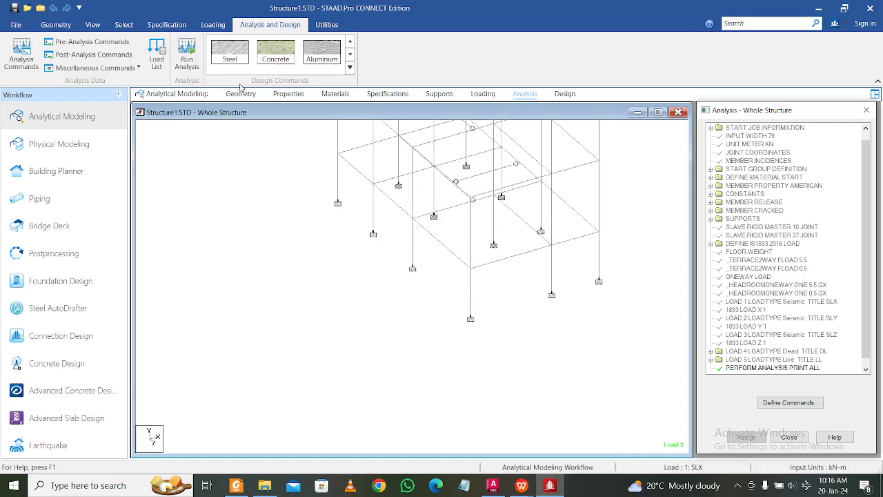
# Run the analysis and check the errors, warnings and notes in its output file
pyautogui.click(198, 58)
pyautogui.click(450, 300)
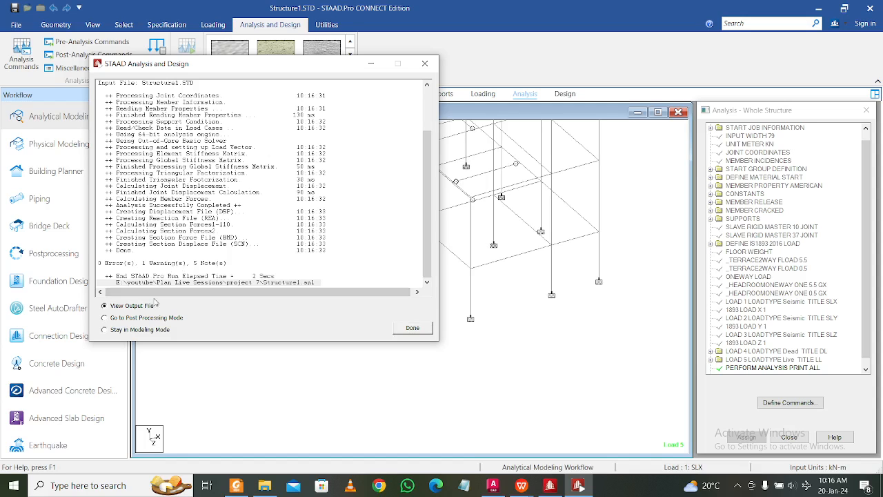
pyautogui.click(413, 329)
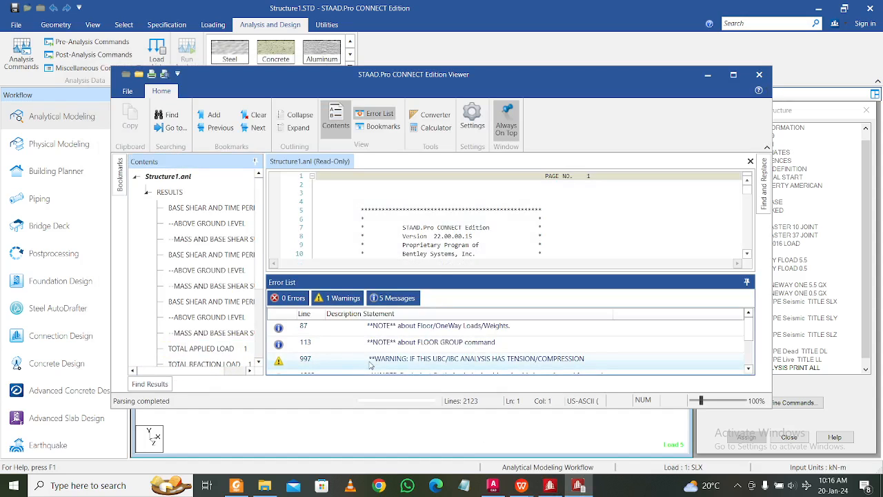
pyautogui.scroll(-2, 373, 364)
pyautogui.scroll(2, 376, 365)
pyautogui.click(759, 74)
pyautogui.moveTo(597, 175); pyautogui.dragTo(488, 288, button='middle')
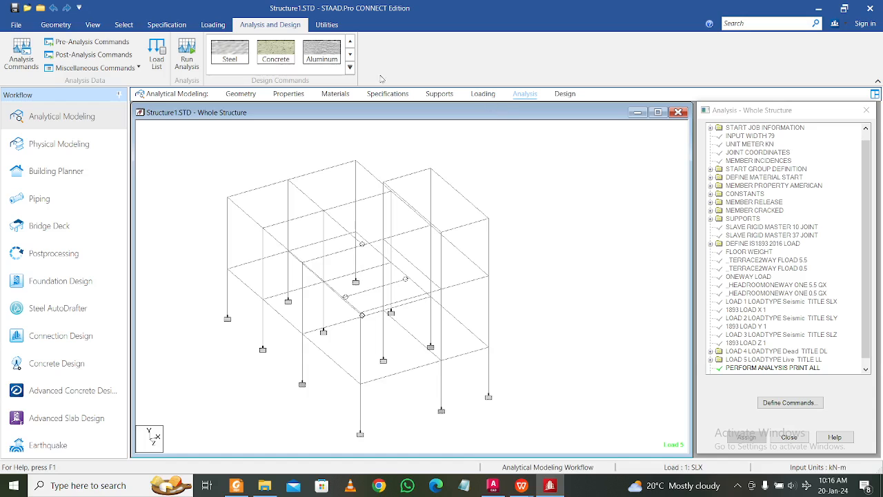
# In the command file editor, insert the lines PERFORM ANALYSIS and CHANGE after the 1893 LOAD X 1 line of load case 1
pyautogui.click(326, 24)
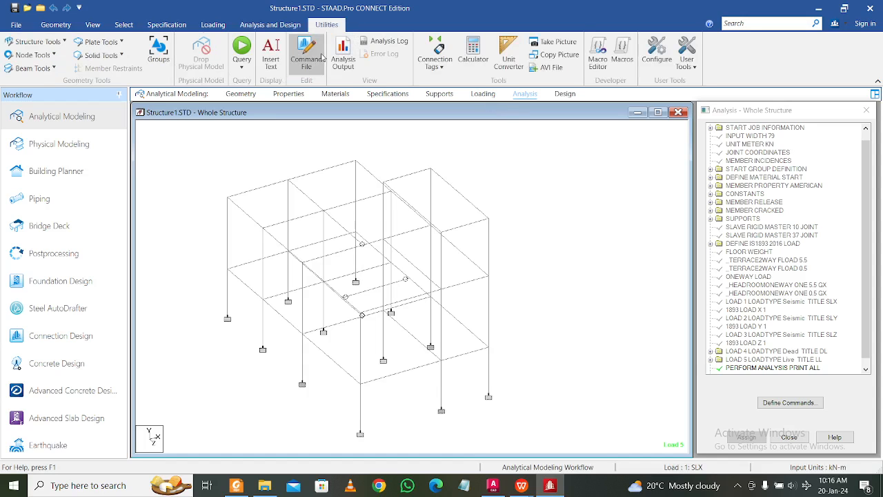
pyautogui.click(321, 60)
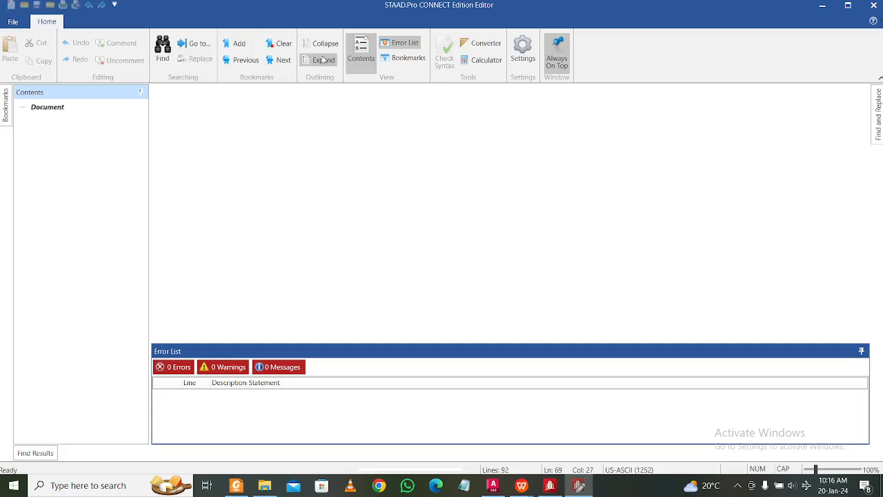
pyautogui.scroll(-18, 329, 276)
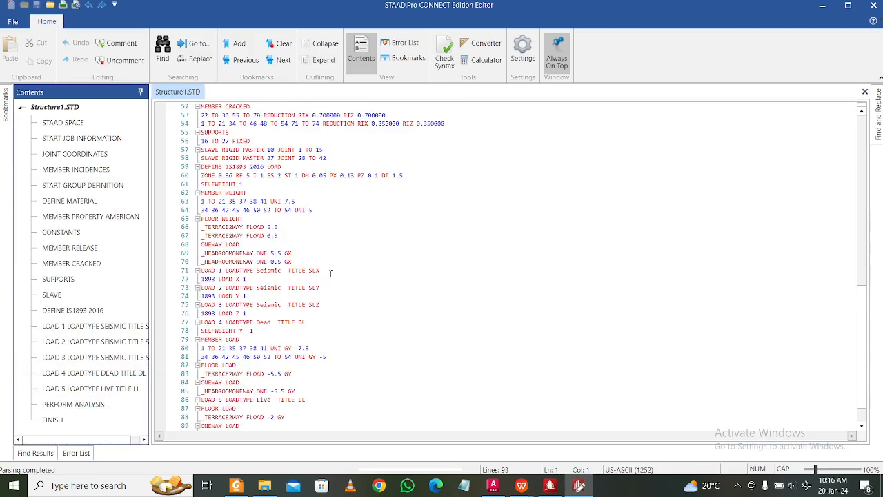
pyautogui.keyDown('ctrl'); pyautogui.scroll(5, 258, 370); pyautogui.keyUp('ctrl')
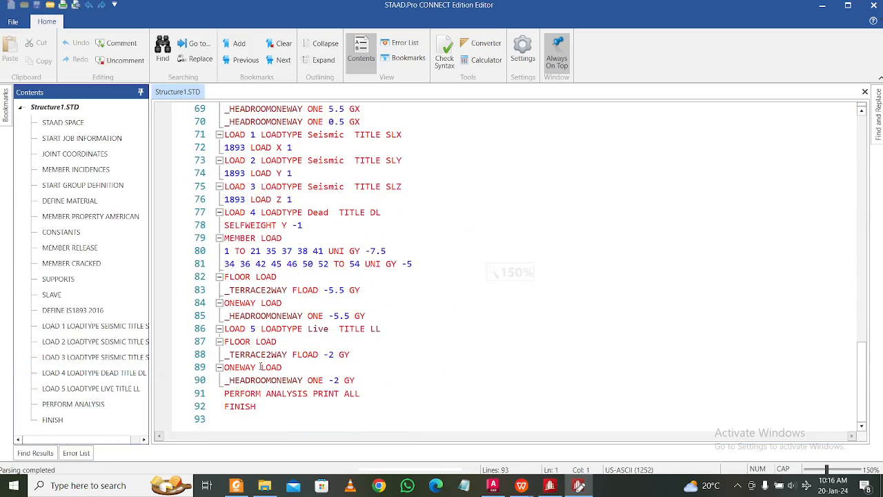
pyautogui.moveTo(309, 395); pyautogui.dragTo(227, 400)
pyautogui.hotkey('ctrl', 'c')
pyautogui.scroll(2, 410, 276)
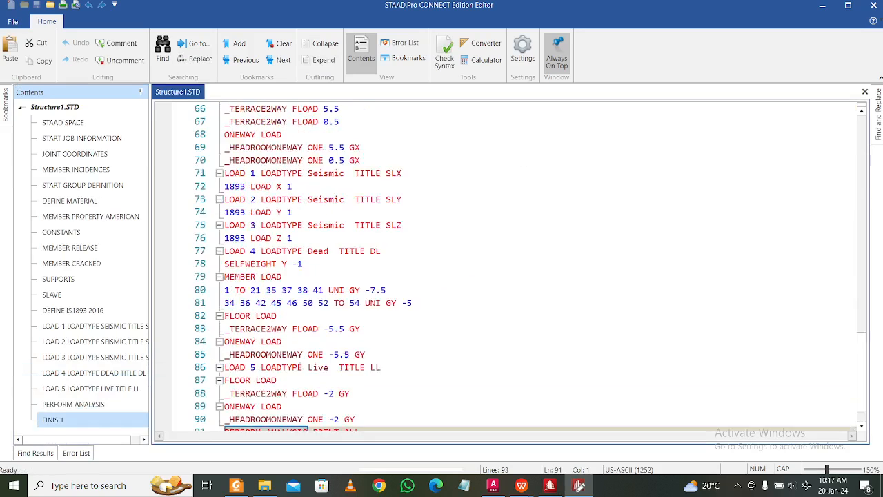
pyautogui.click(341, 225)
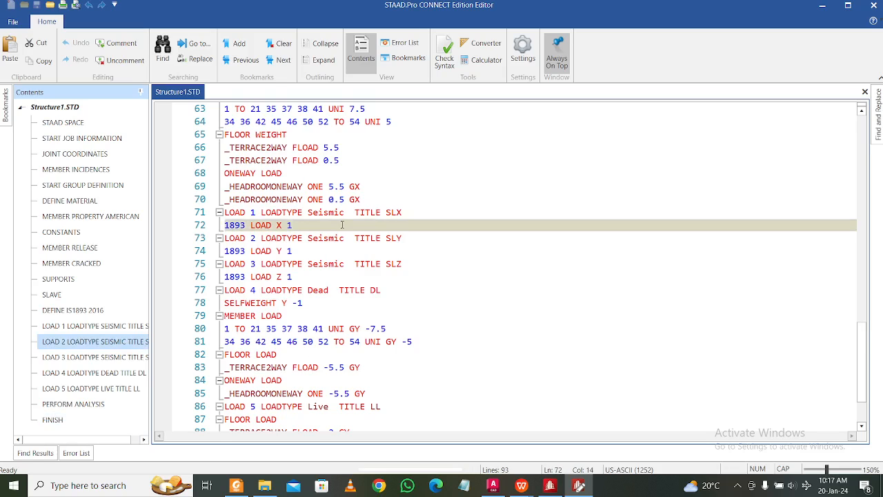
pyautogui.press('Return')
pyautogui.hotkey('ctrl', 'v')
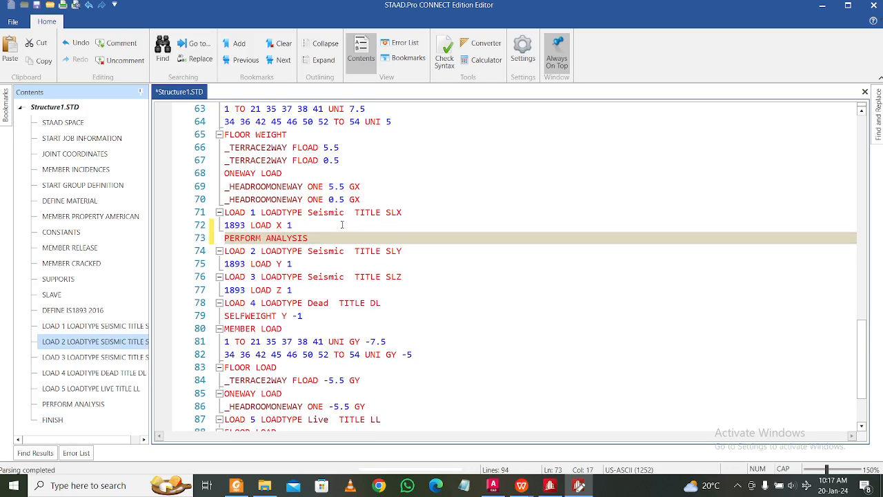
pyautogui.press('Return')
pyautogui.write('CHANGE')
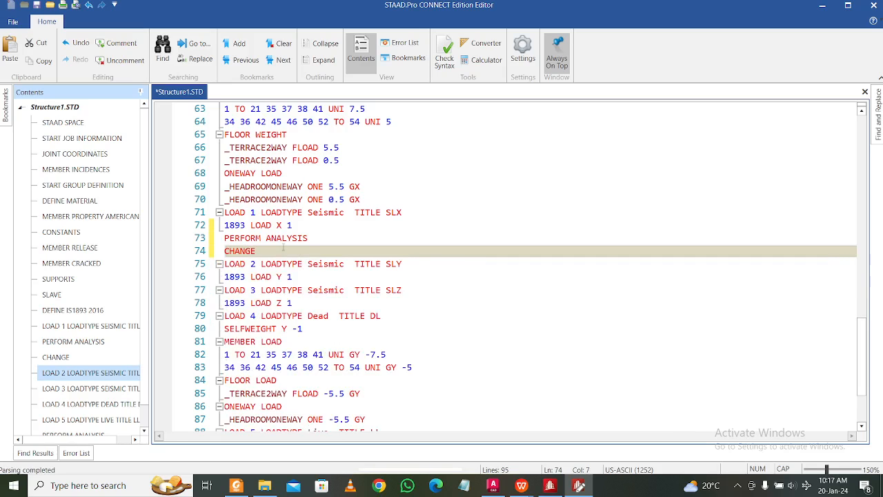
# Copy the PERFORM ANALYSIS and CHANGE lines below seismic load cases 2 and 3, then save and close the command file
pyautogui.moveTo(254, 249); pyautogui.dragTo(222, 238)
pyautogui.hotkey('ctrl', 'c')
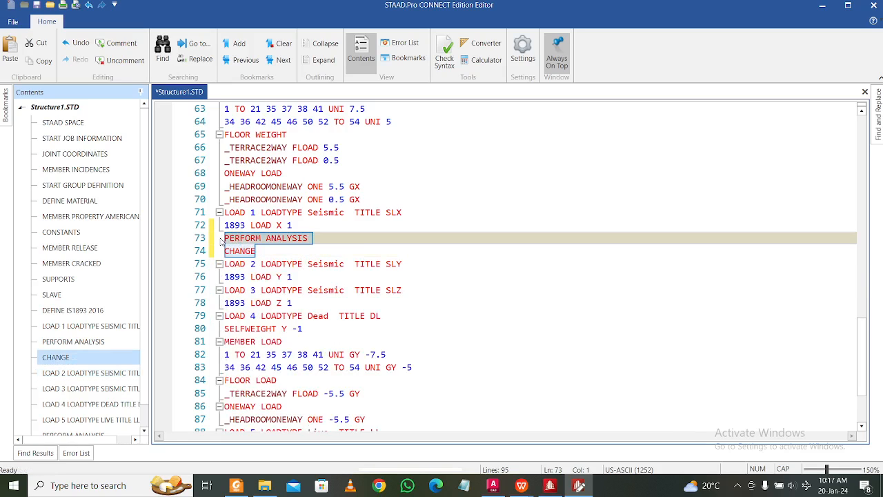
pyautogui.tripleClick(318, 279)
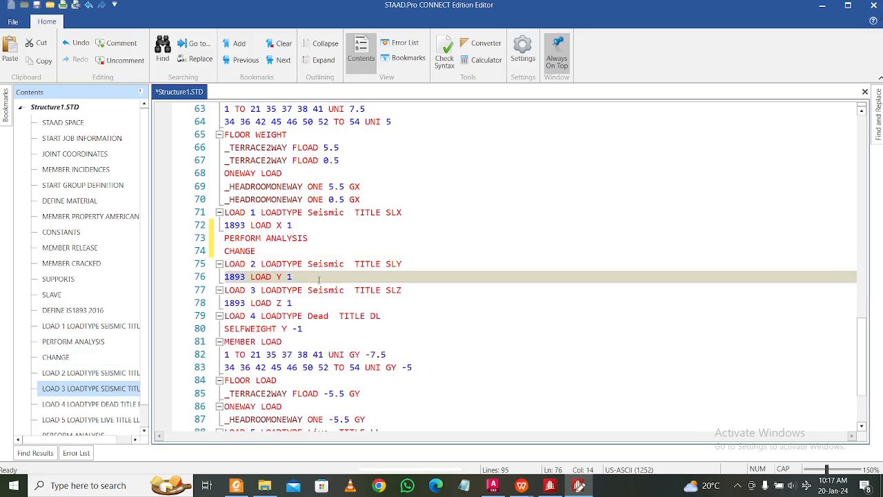
pyautogui.press('Return')
pyautogui.hotkey('ctrl', 'v')
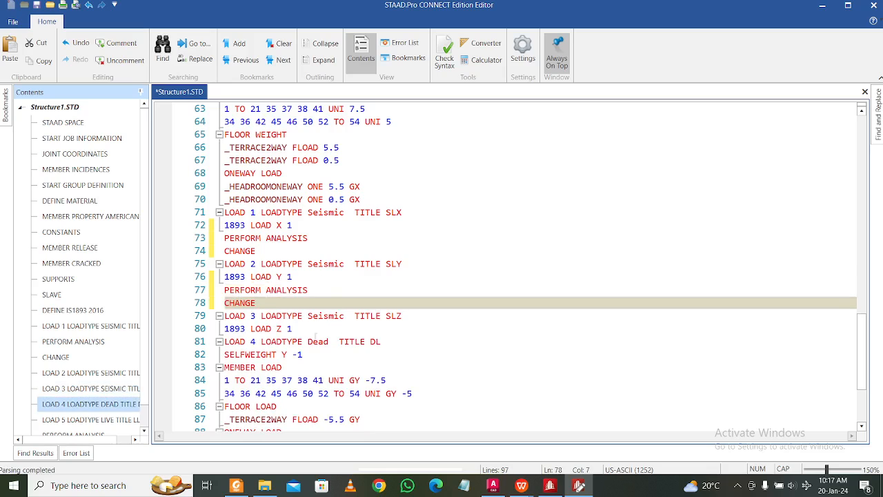
pyautogui.click(304, 328)
pyautogui.press('Return')
pyautogui.hotkey('ctrl', 'v')
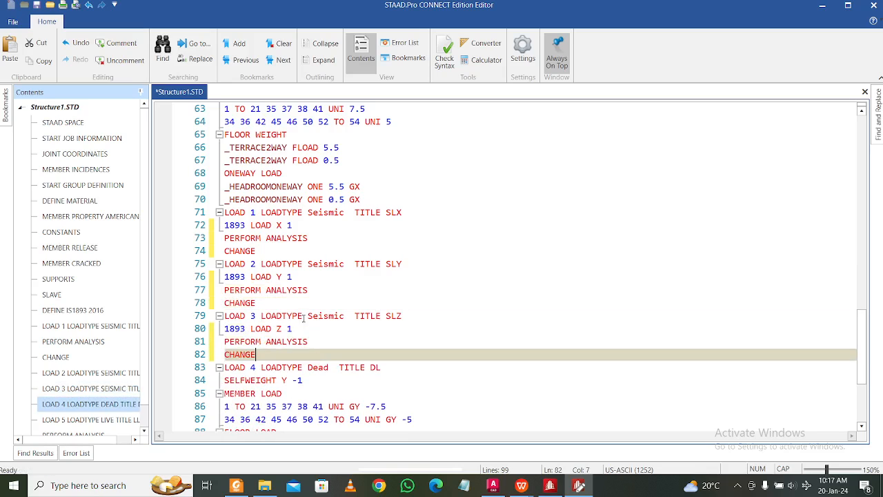
pyautogui.hotkey('ctrl', 's')
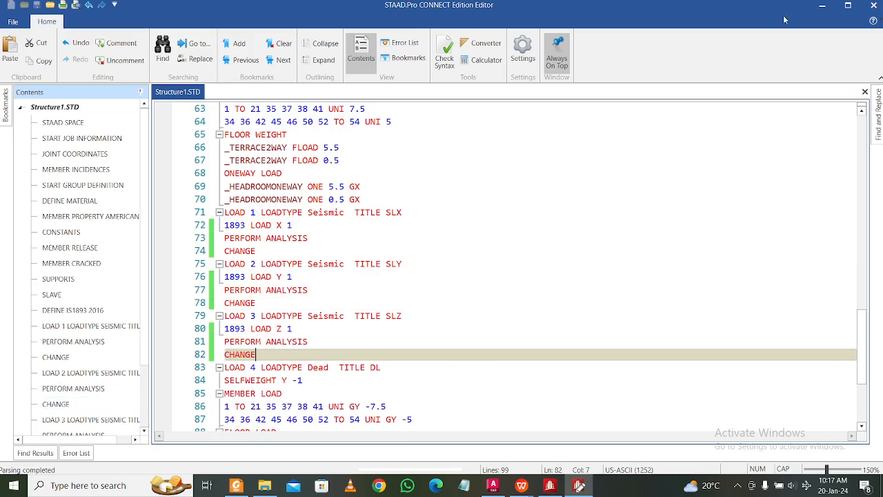
pyautogui.click(873, 5)
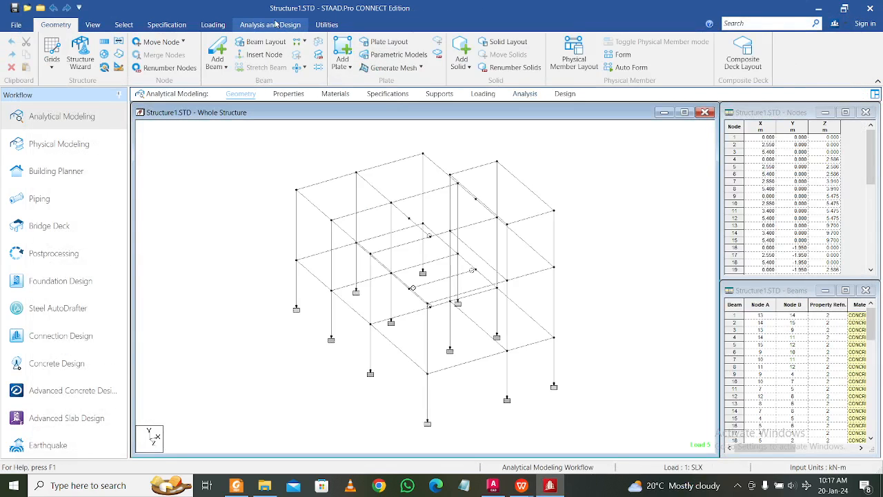
# Run the analysis with the edited command file and stay in modeling mode
pyautogui.click(280, 26)
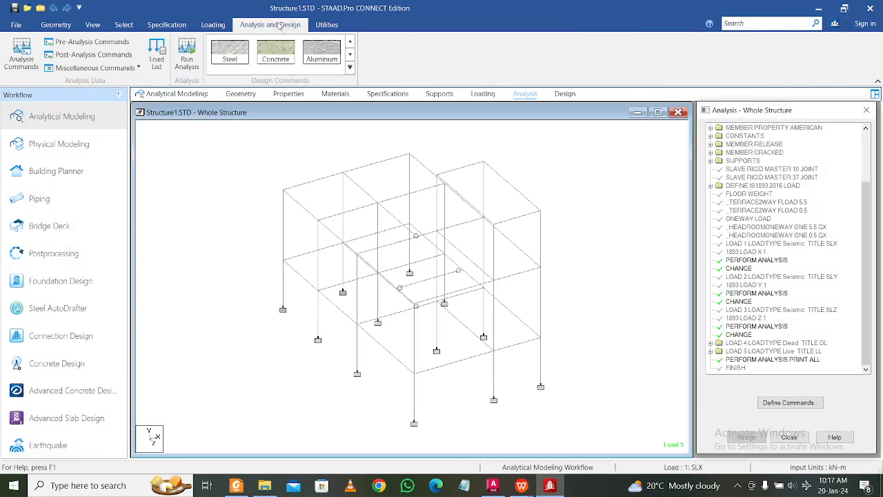
pyautogui.click(187, 54)
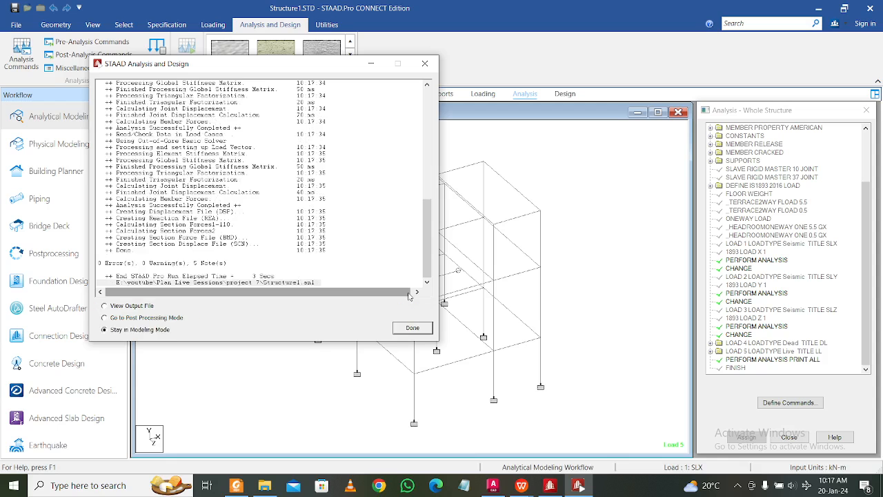
pyautogui.click(417, 329)
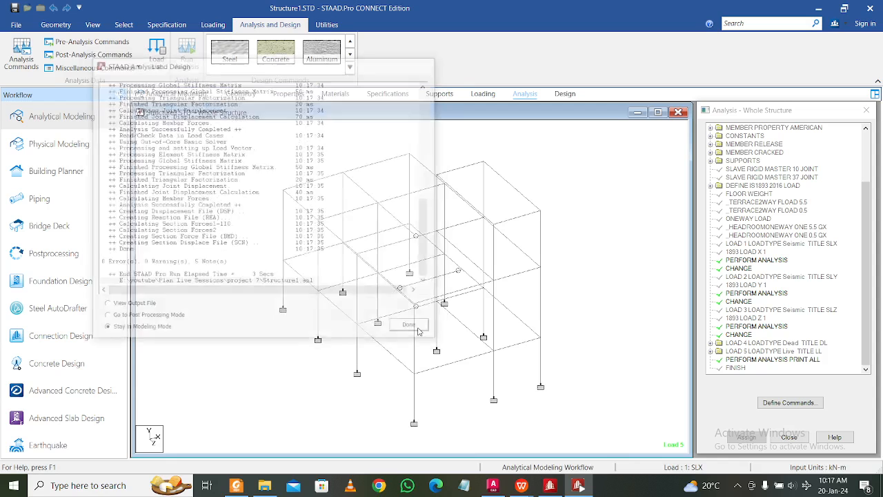
pyautogui.moveTo(568, 302)
pyautogui.mouseDown(button='middle')
pyautogui.moveTo(587, 299)
pyautogui.moveTo(567, 295)
pyautogui.mouseUp(button='middle')
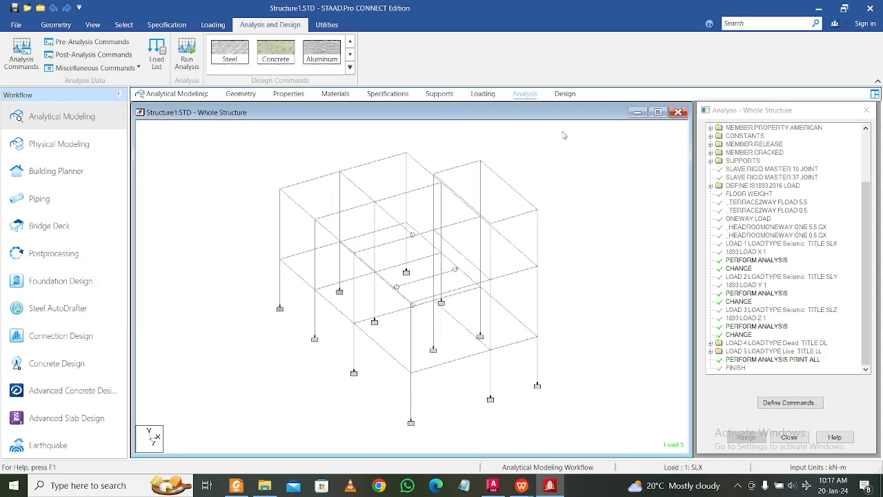
# Open the concrete design commands for the whole structure with IS456 as the current code
pyautogui.click(564, 94)
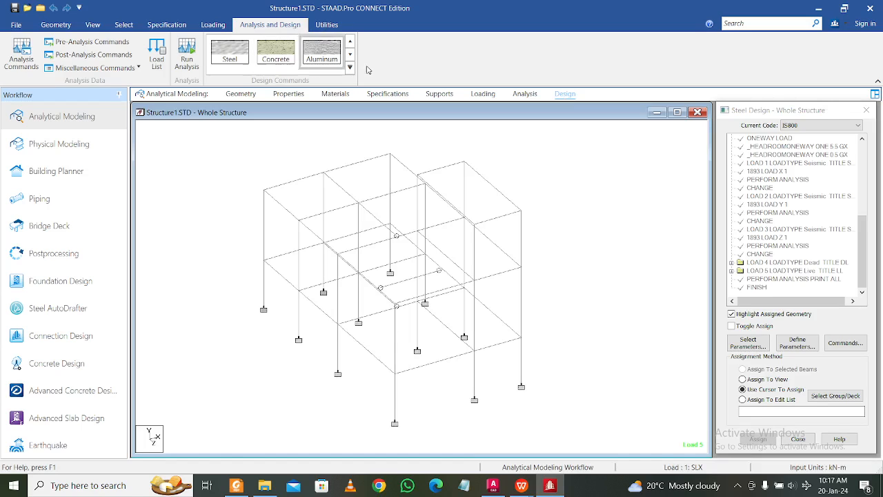
pyautogui.click(819, 125)
pyautogui.click(259, 53)
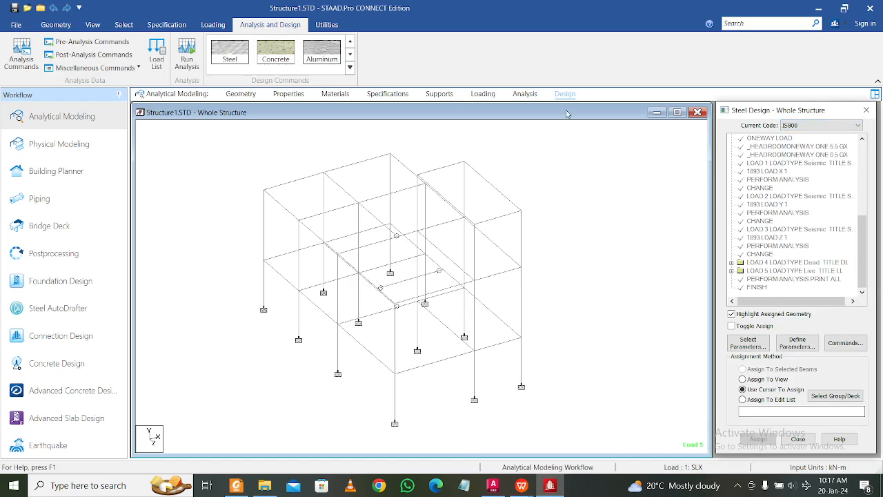
pyautogui.click(274, 55)
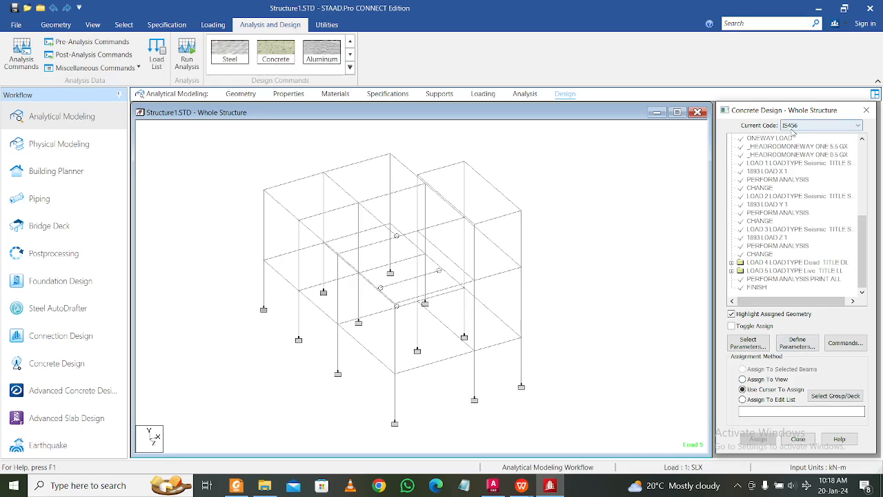
pyautogui.click(827, 131)
pyautogui.click(827, 130)
# Limit the selected concrete design parameters to Fc, Fymain and Fysec
pyautogui.click(748, 342)
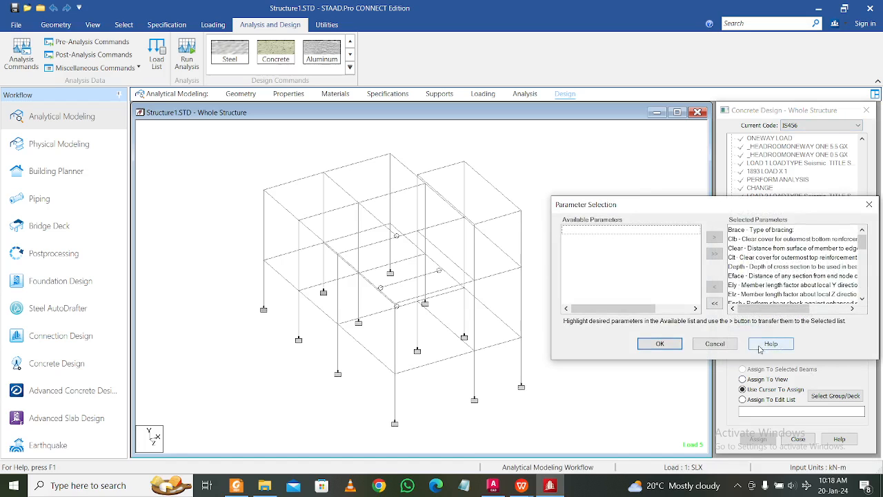
pyautogui.click(714, 304)
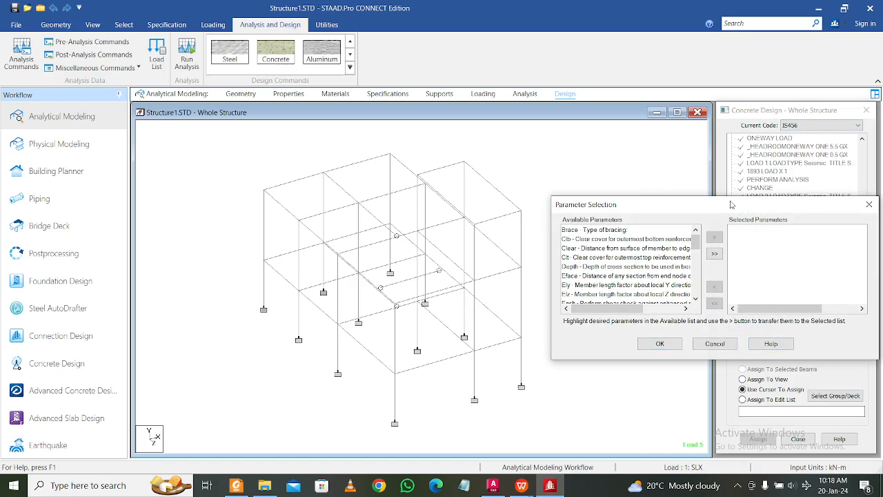
pyautogui.moveTo(734, 204); pyautogui.dragTo(432, 176)
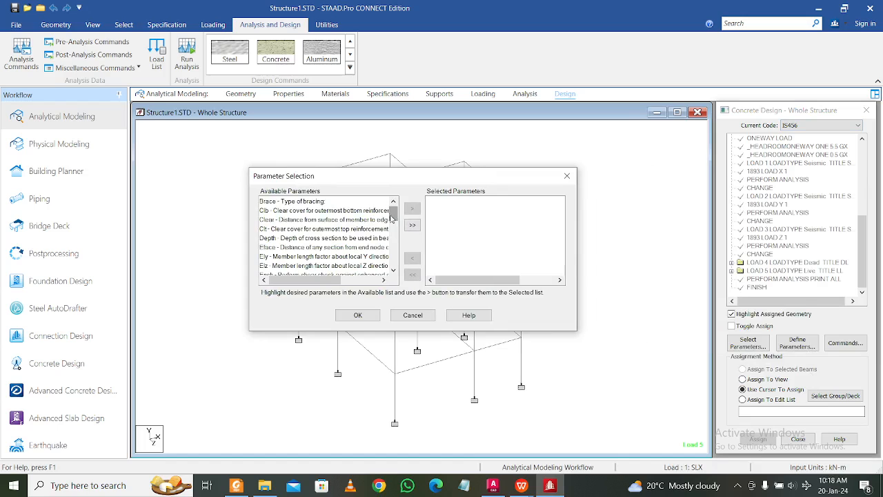
pyautogui.scroll(-2, 391, 215)
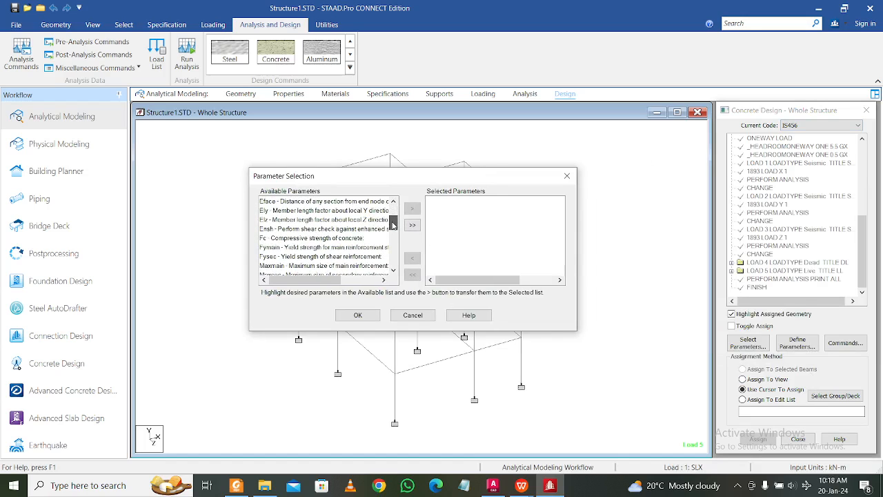
pyautogui.moveTo(319, 238); pyautogui.dragTo(320, 256)
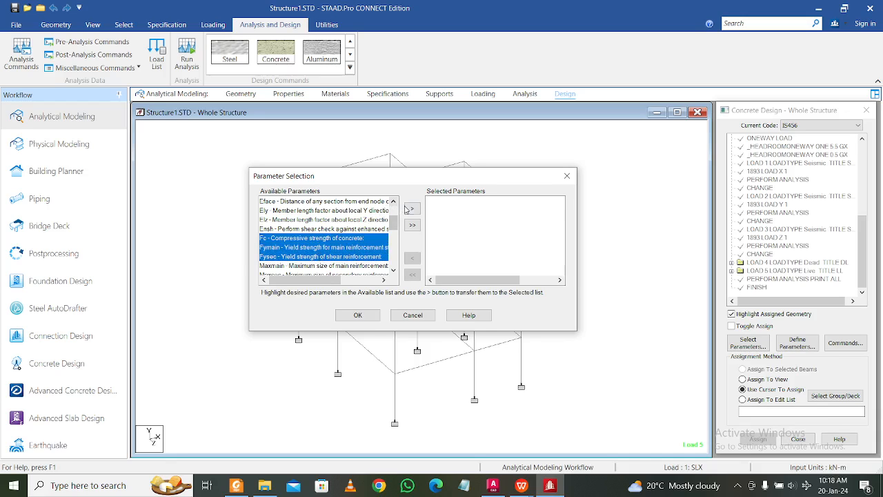
pyautogui.click(412, 209)
pyautogui.click(357, 314)
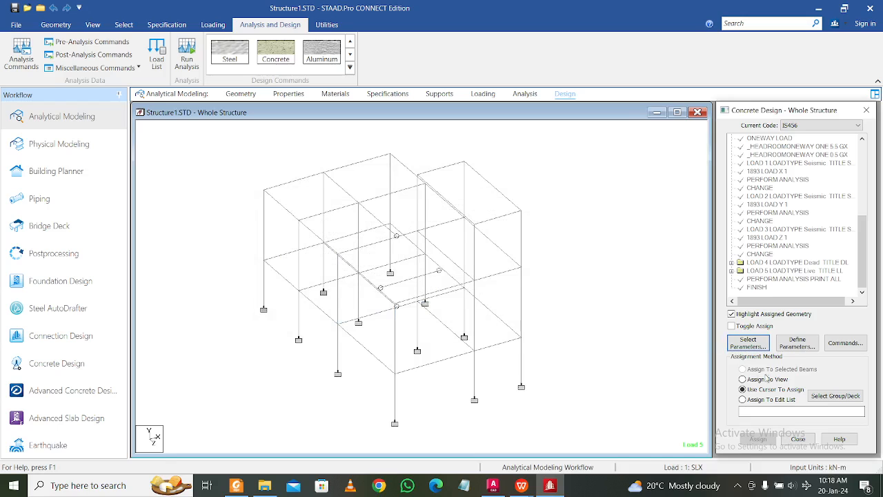
# Add the FC design parameter with a concrete compressive strength of 25000 kN/m2
pyautogui.click(802, 350)
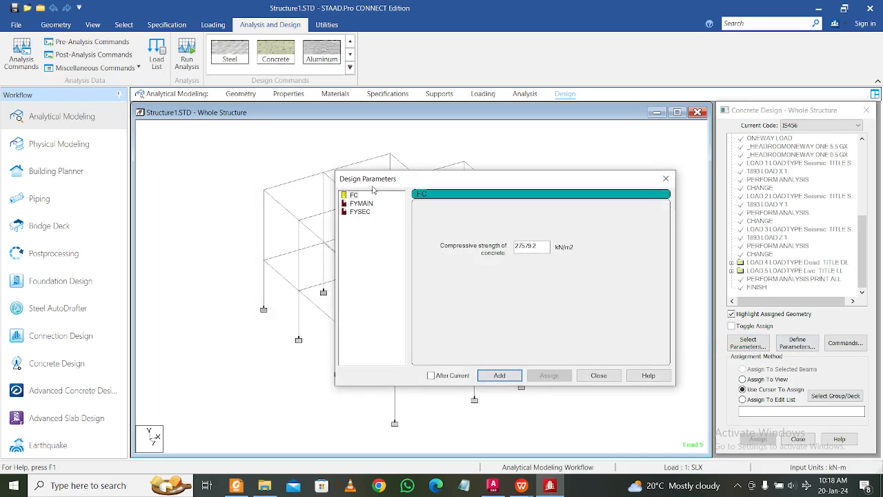
pyautogui.write('25000')
pyautogui.click(505, 376)
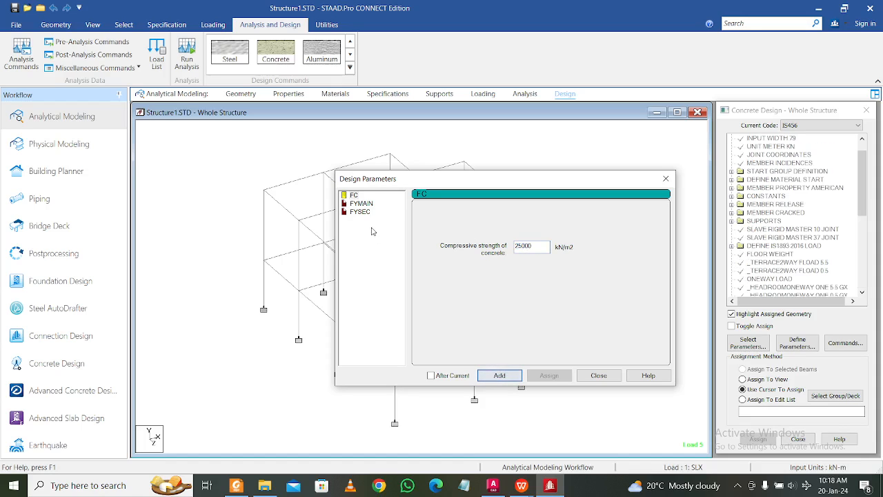
# Add the FYMAIN design parameter with a main reinforcement yield strength of 550000 kN/m2
pyautogui.click(368, 206)
pyautogui.click(524, 253)
pyautogui.moveTo(524, 253); pyautogui.dragTo(480, 249)
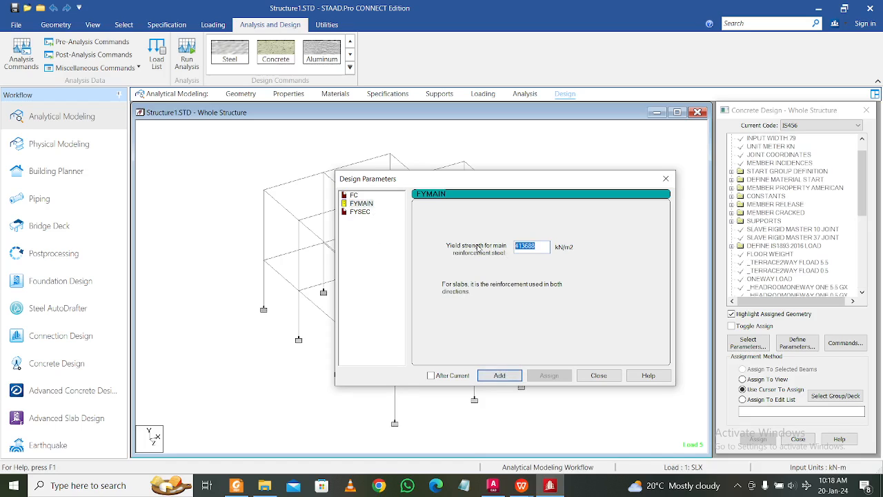
pyautogui.write('550000')
pyautogui.click(510, 376)
# Add the FYSEC design parameter with a shear reinforcement yield strength of 550000 kN/m2 and finish defining parameters
pyautogui.click(365, 214)
pyautogui.click(531, 250)
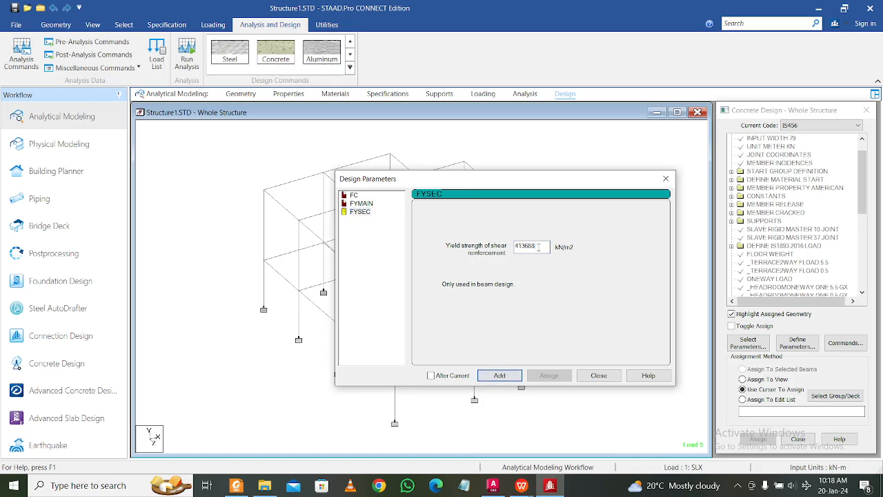
pyautogui.moveTo(530, 250); pyautogui.dragTo(448, 260)
pyautogui.write('550000')
pyautogui.click(619, 375)
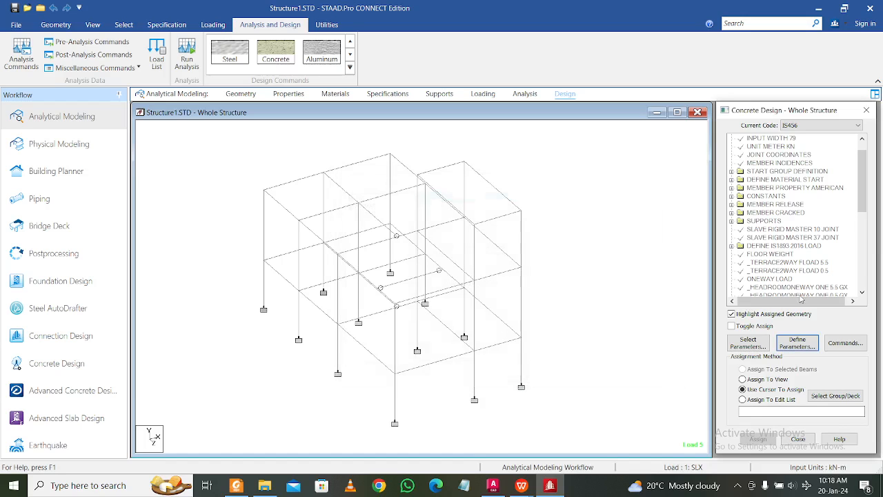
# Assign the FC 25000 concrete design parameter to all members in the view
pyautogui.moveTo(863, 179); pyautogui.dragTo(863, 261)
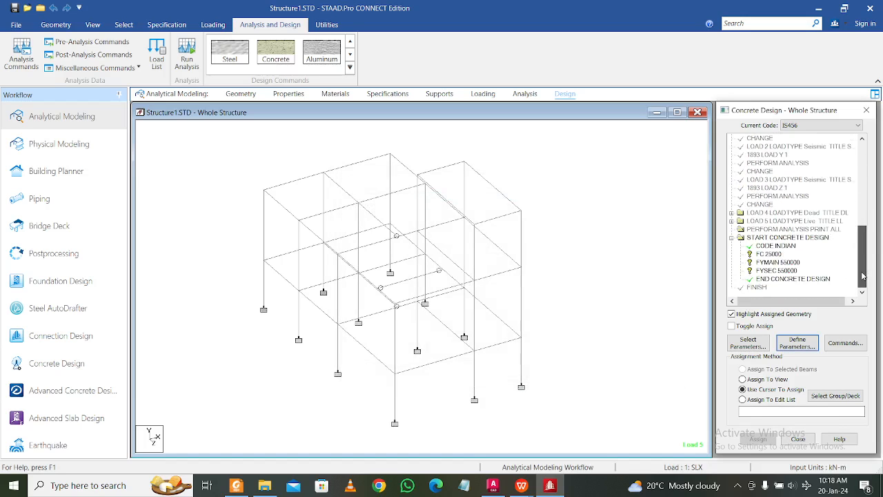
pyautogui.click(768, 254)
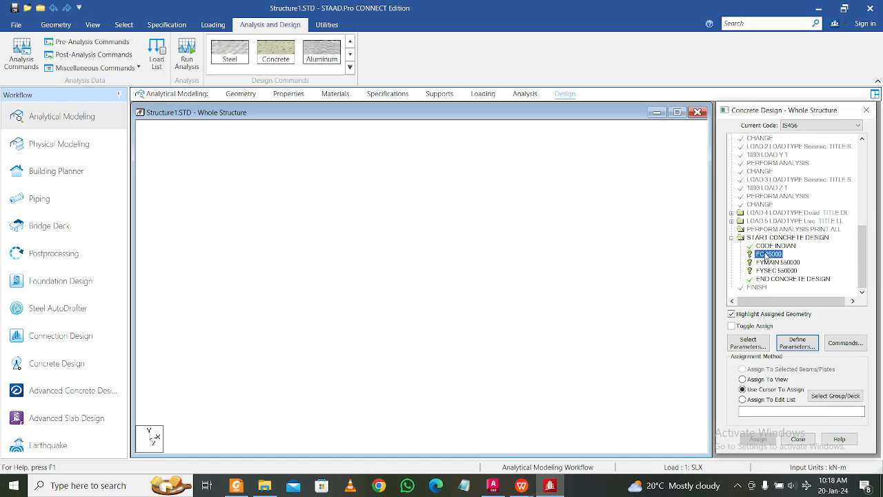
pyautogui.click(766, 380)
pyautogui.click(761, 439)
pyautogui.click(794, 311)
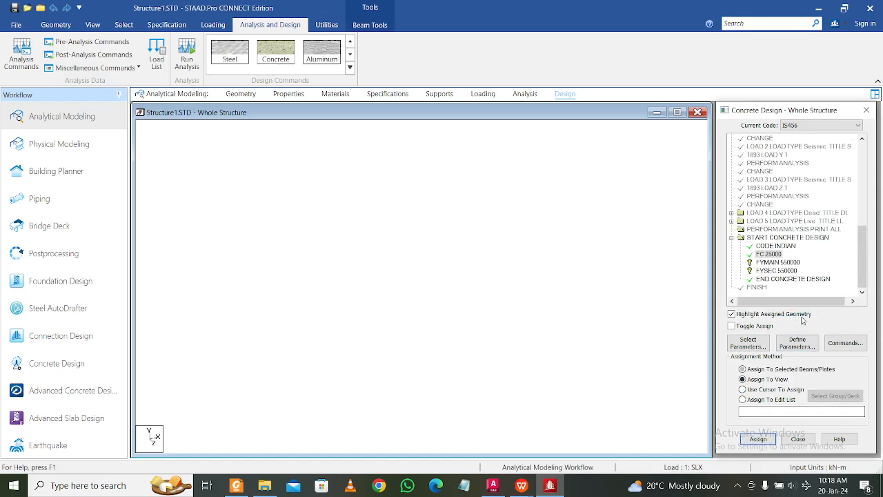
# Assign the FYMAIN 550000 concrete design parameter to all members in the view
pyautogui.click(786, 261)
pyautogui.click(775, 379)
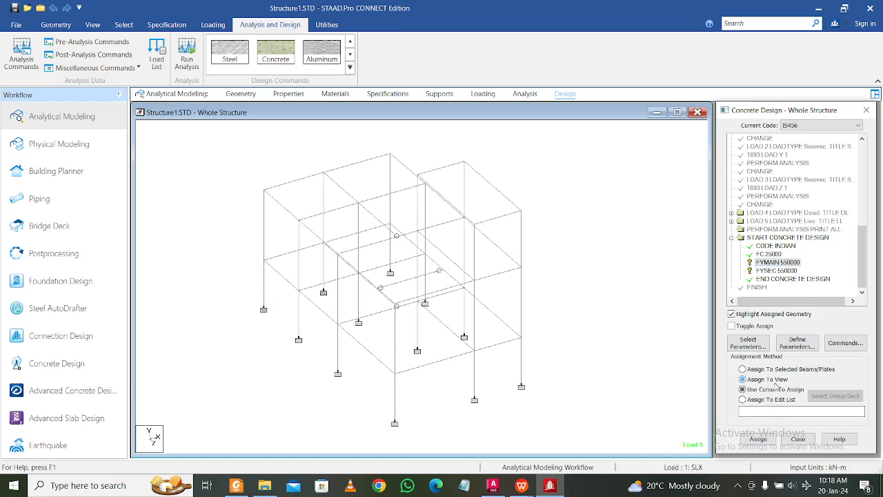
pyautogui.click(757, 439)
pyautogui.click(789, 310)
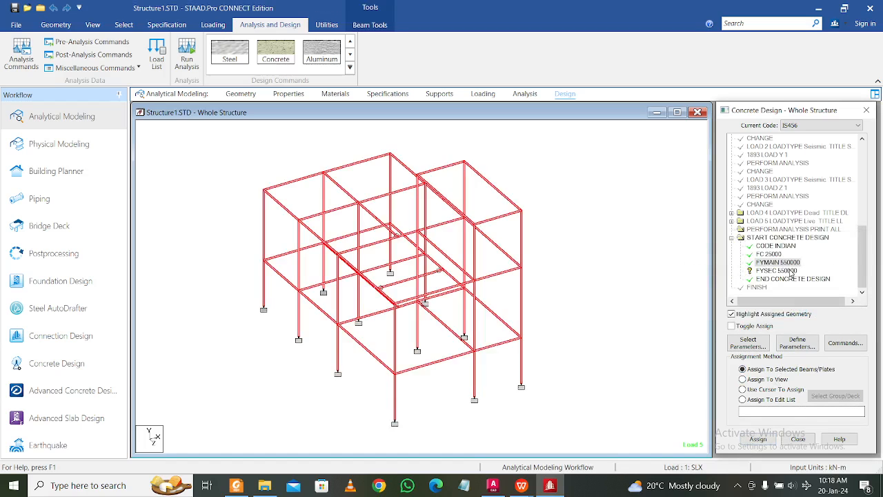
# Assign the FYSEC 550000 concrete design parameter to all members in the view
pyautogui.click(776, 270)
pyautogui.click(775, 389)
pyautogui.click(771, 379)
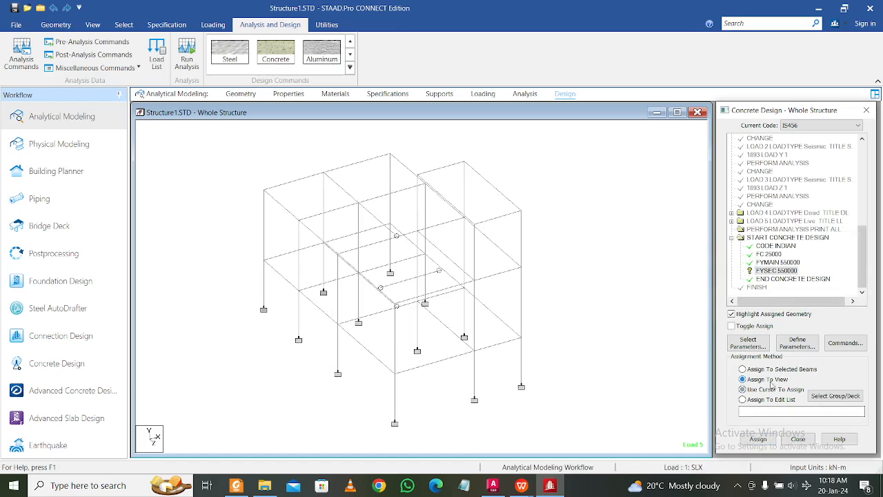
pyautogui.click(757, 439)
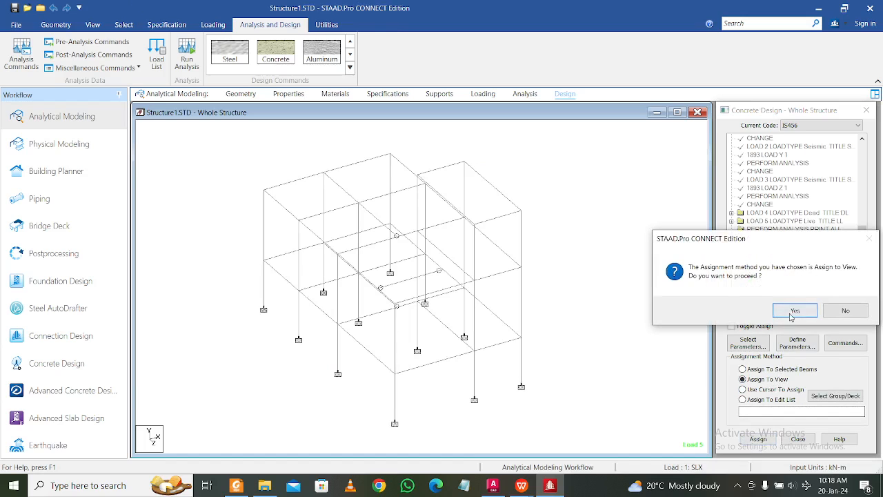
pyautogui.click(790, 309)
# Add the DESIGN BEAM and DESIGN COLUMN commands to the concrete design
pyautogui.click(845, 343)
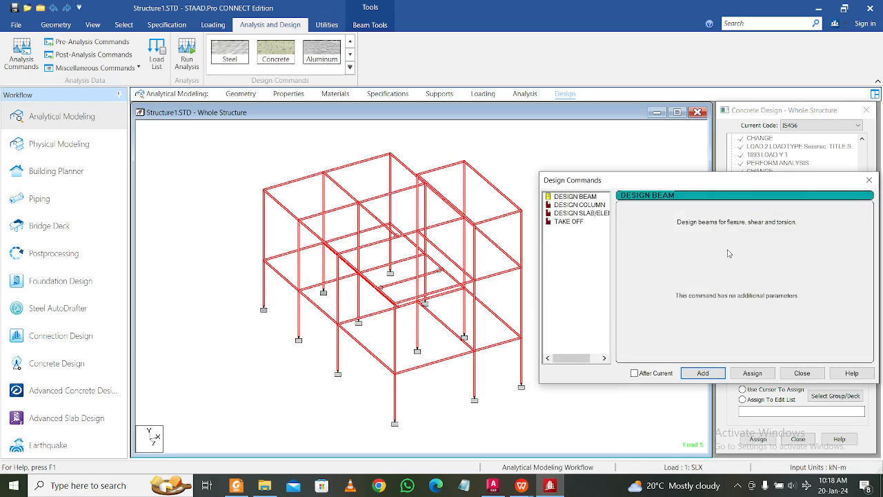
pyautogui.click(702, 373)
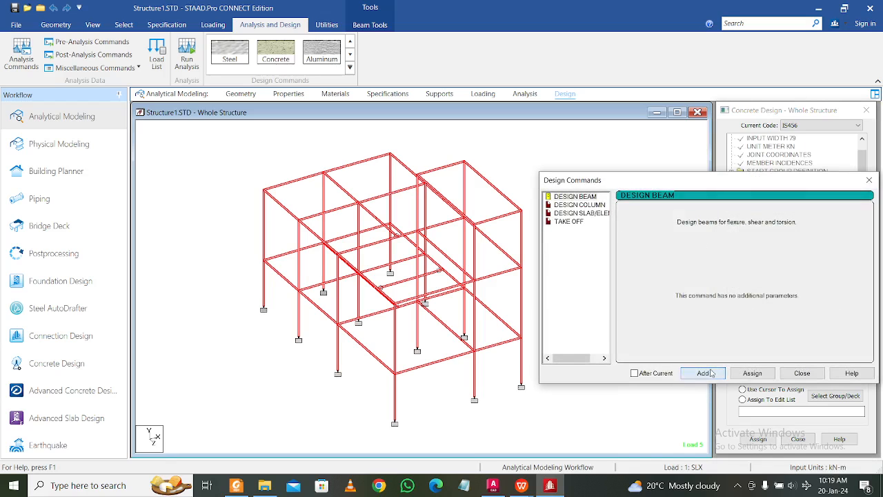
pyautogui.click(597, 205)
pyautogui.click(700, 373)
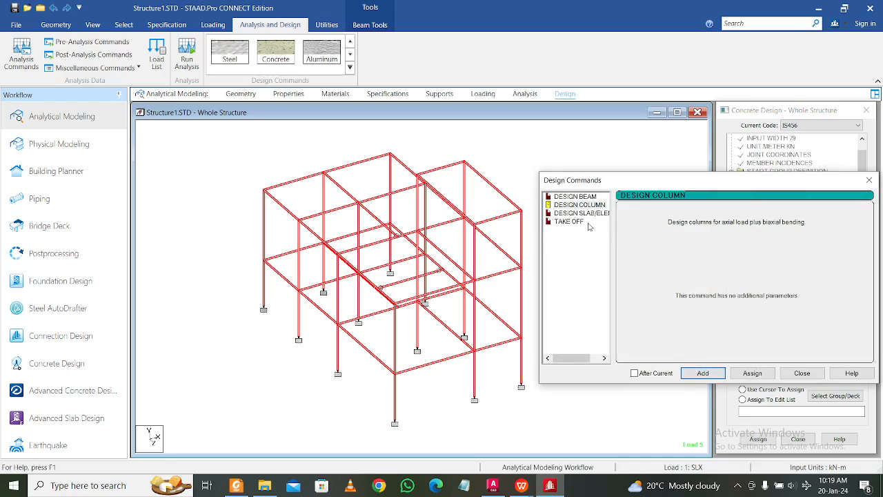
pyautogui.click(801, 372)
# Assign the DESIGN BEAM command to all beams parallel to the X and Z axes
pyautogui.click(863, 234)
pyautogui.click(776, 262)
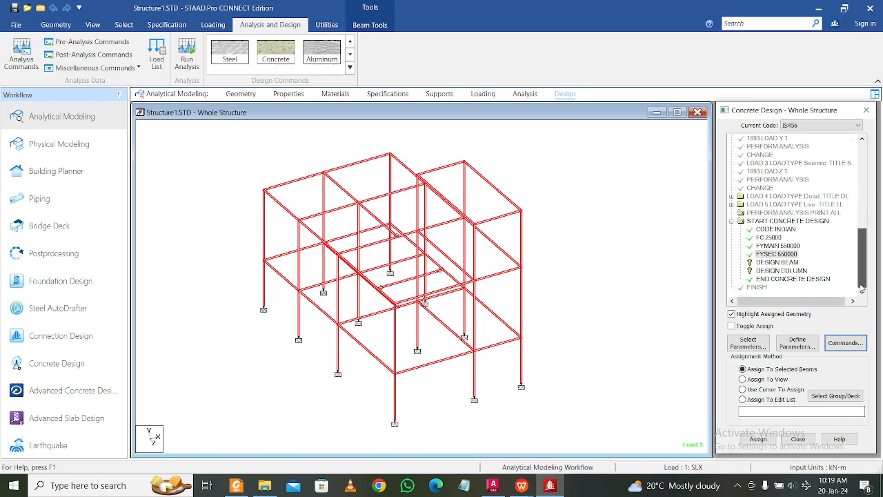
pyautogui.click(124, 24)
pyautogui.click(456, 43)
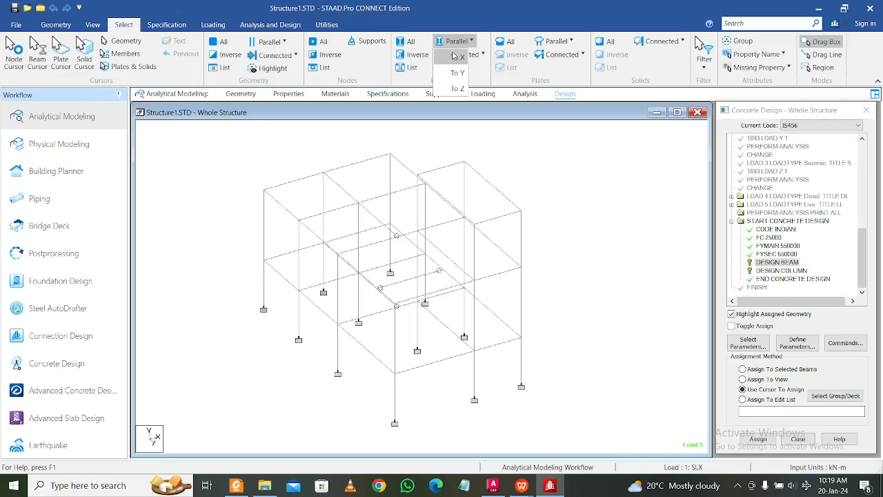
pyautogui.click(457, 57)
pyautogui.click(456, 41)
pyautogui.click(457, 88)
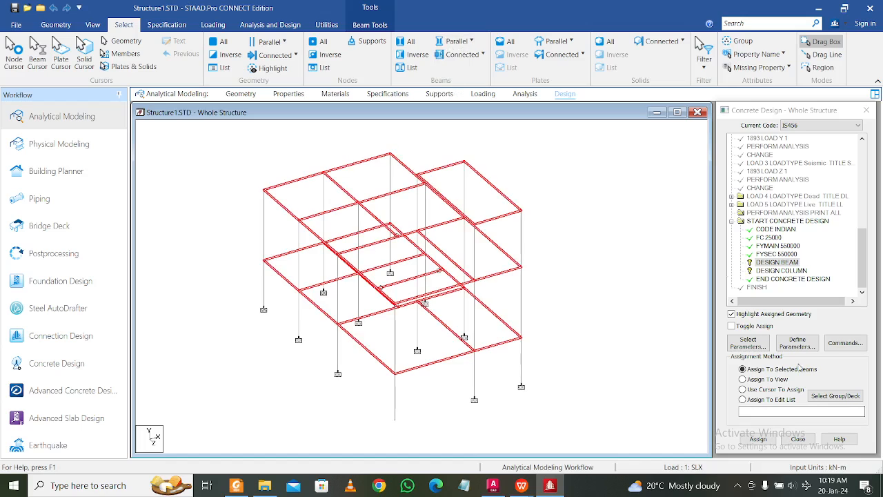
pyautogui.click(759, 439)
pyautogui.click(735, 312)
# Assign the DESIGN COLUMN command to all members parallel to the Y axis
pyautogui.click(782, 270)
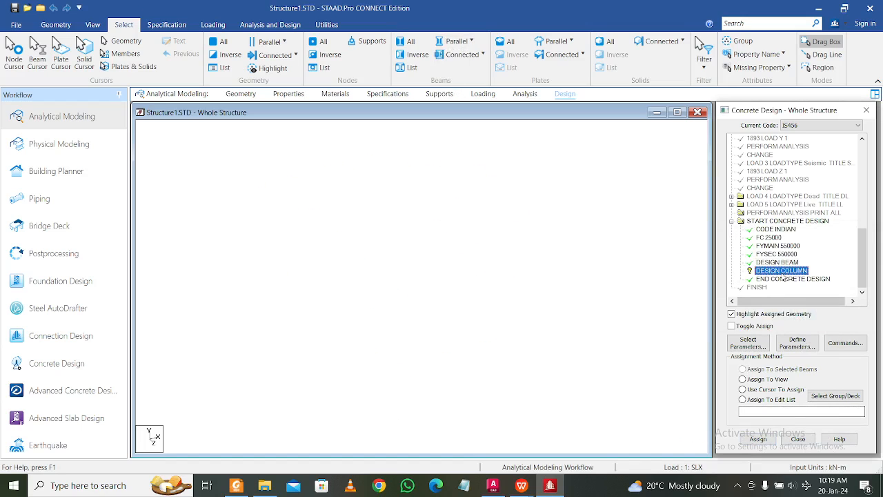
pyautogui.click(456, 41)
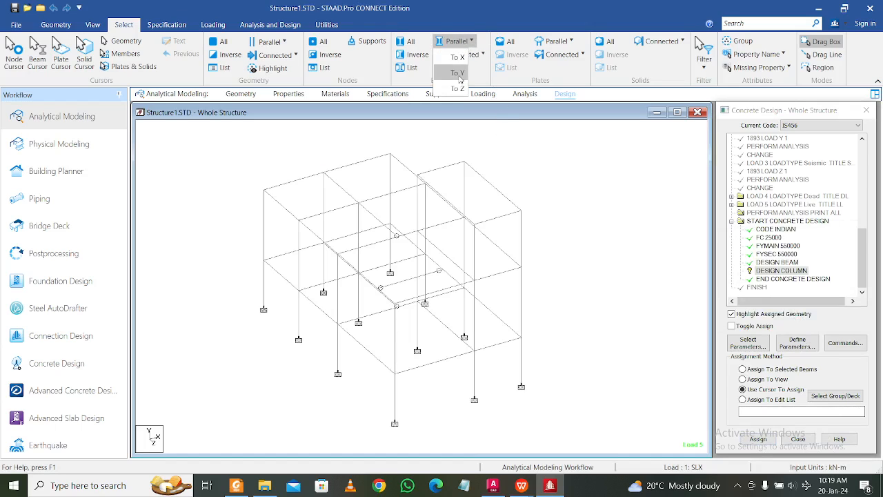
pyautogui.click(461, 73)
pyautogui.click(758, 439)
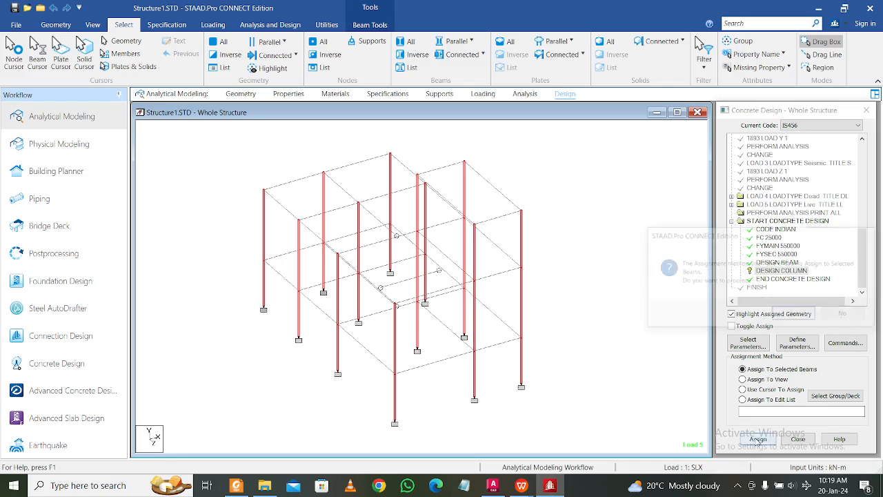
pyautogui.click(795, 312)
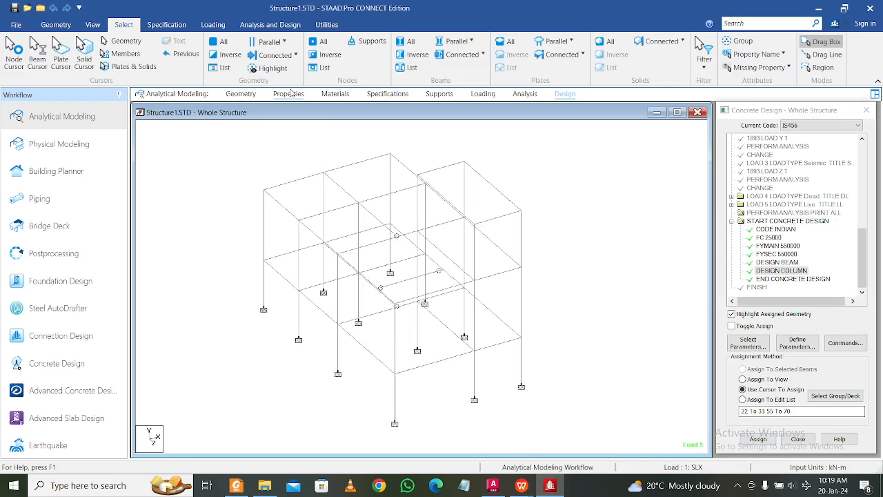
# Run the analysis on the saved structure and open its output file
pyautogui.click(286, 25)
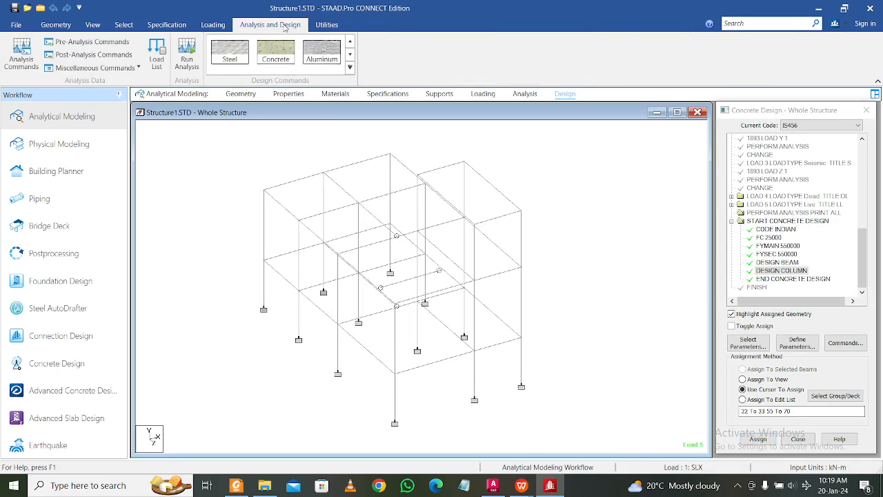
pyautogui.click(188, 55)
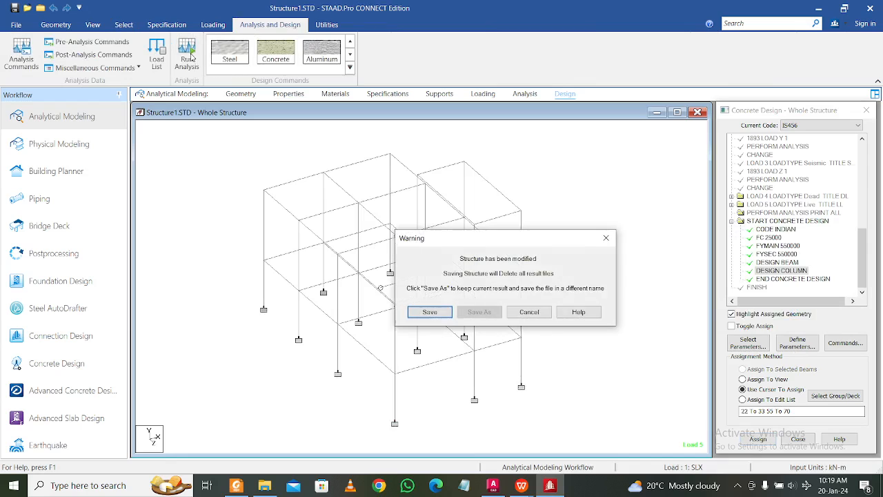
pyautogui.click(435, 314)
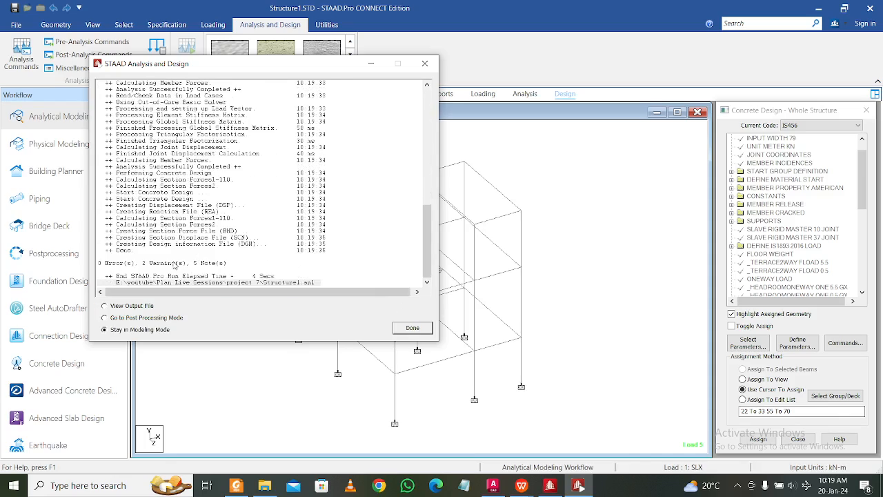
pyautogui.click(146, 308)
pyautogui.click(414, 329)
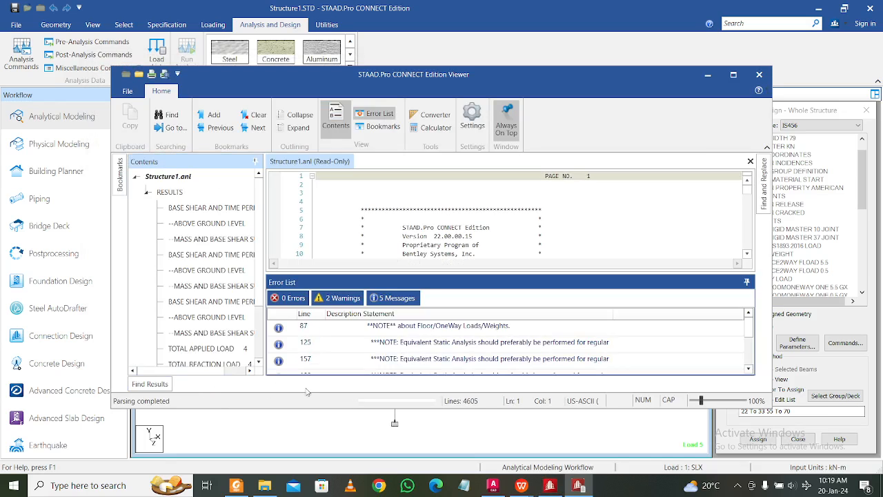
# Examine the notes and length-to-depth ratio warnings in the output file's error list
pyautogui.scroll(-2, 397, 360)
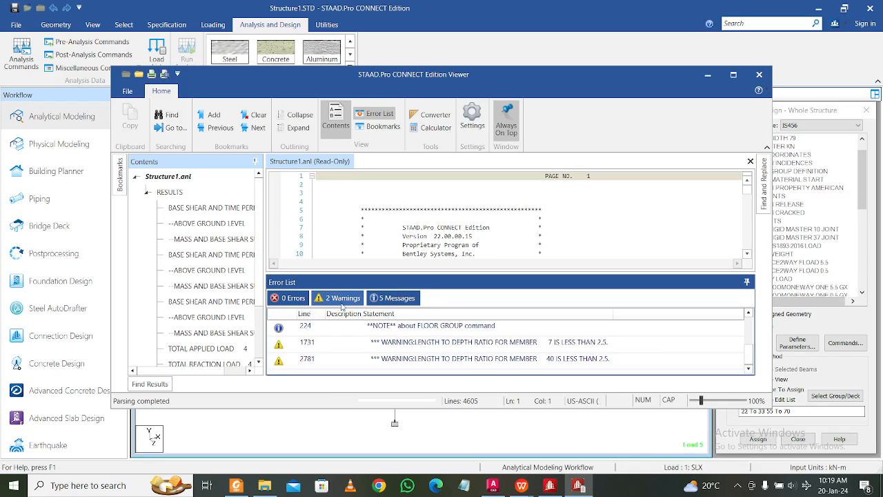
pyautogui.doubleClick(382, 348)
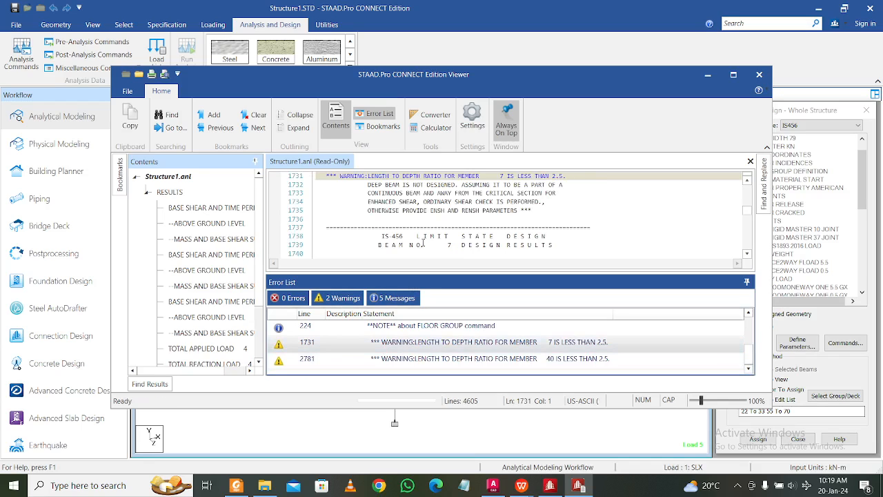
pyautogui.scroll(1, 309, 353)
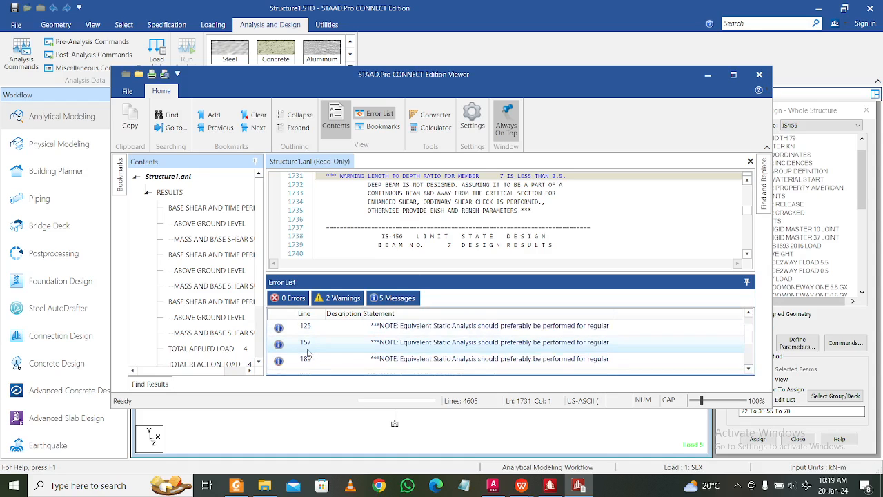
pyautogui.scroll(-1, 308, 353)
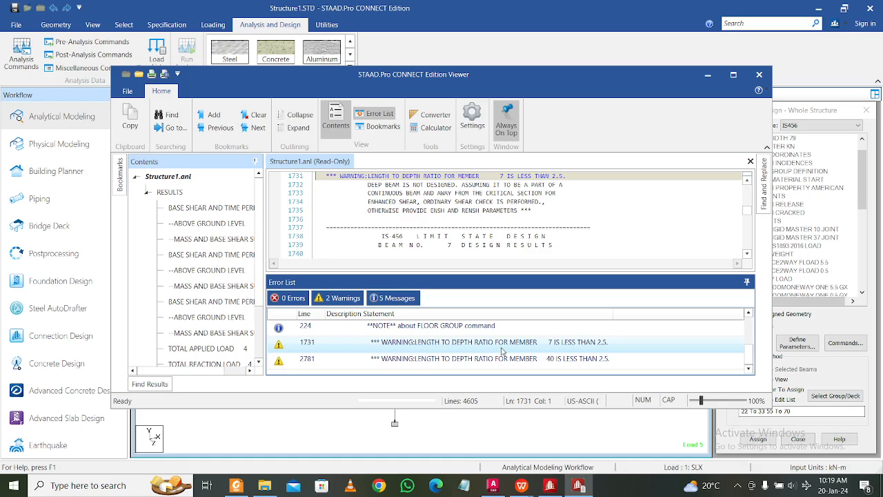
pyautogui.click(503, 352)
pyautogui.doubleClick(482, 348)
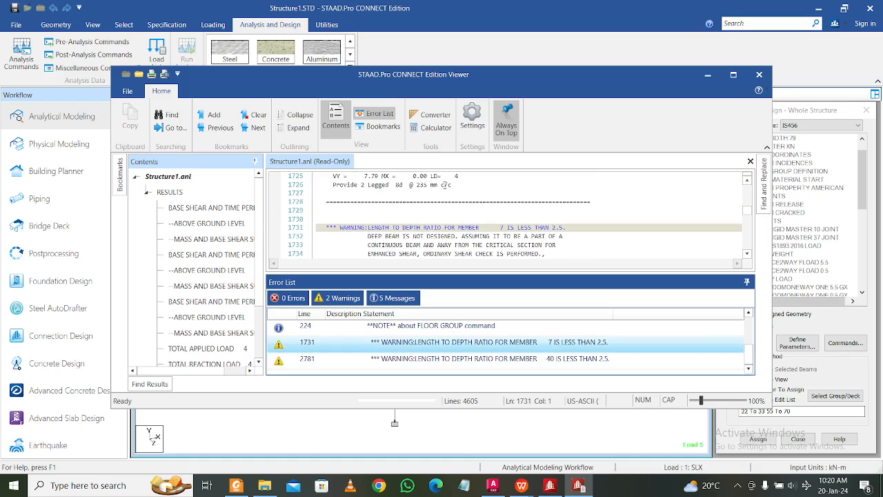
pyautogui.scroll(-1, 445, 185)
pyautogui.scroll(1, 321, 339)
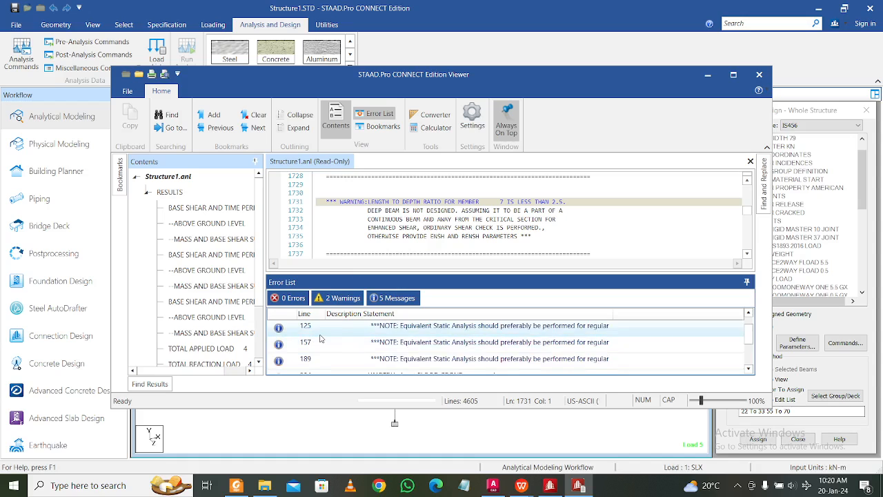
pyautogui.scroll(-1, 322, 338)
pyautogui.doubleClick(320, 342)
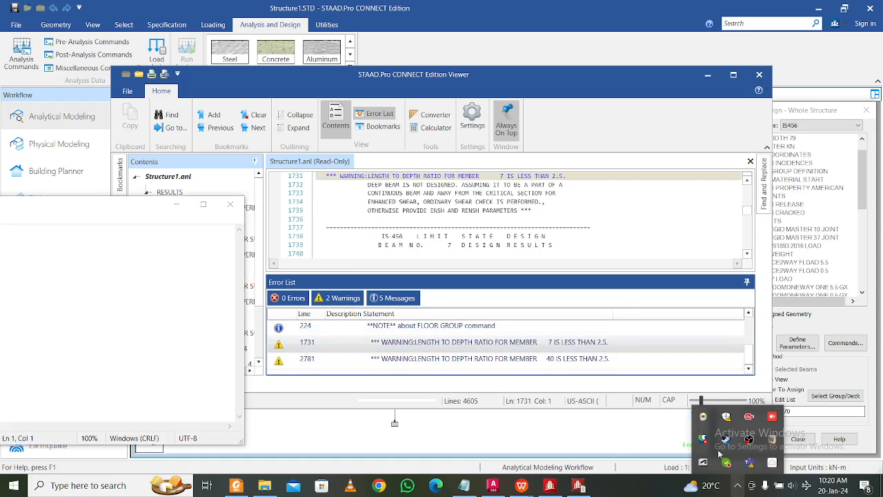
# Record the member numbers from the two length-to-depth ratio warnings in Notepad as 7,40
pyautogui.moveTo(118, 209); pyautogui.dragTo(533, 214)
pyautogui.write('7,')
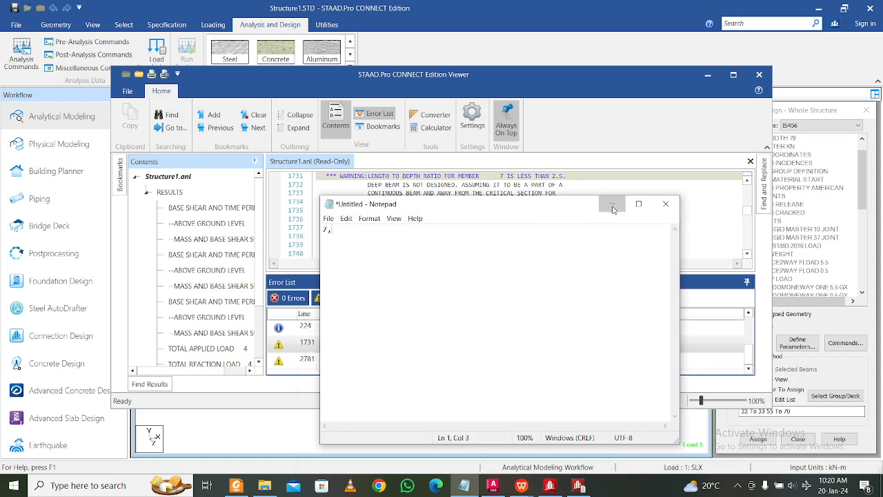
pyautogui.click(611, 204)
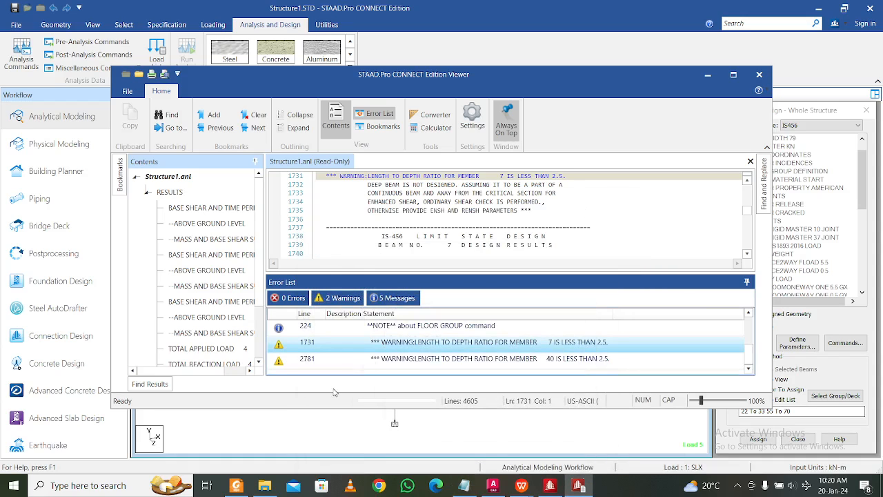
pyautogui.doubleClick(386, 359)
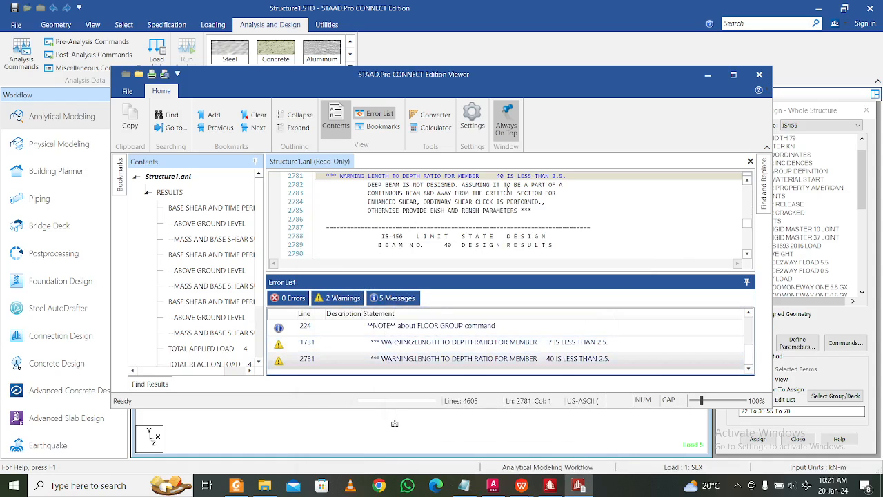
pyautogui.click(464, 485)
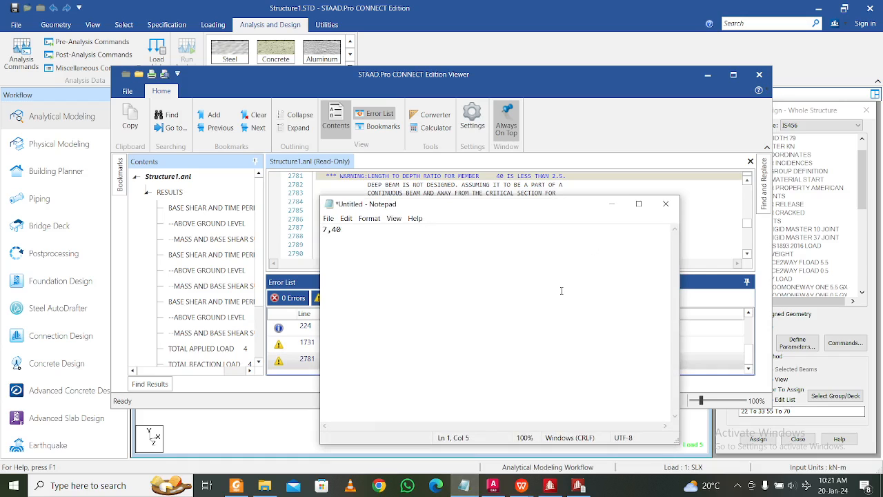
pyautogui.click(611, 204)
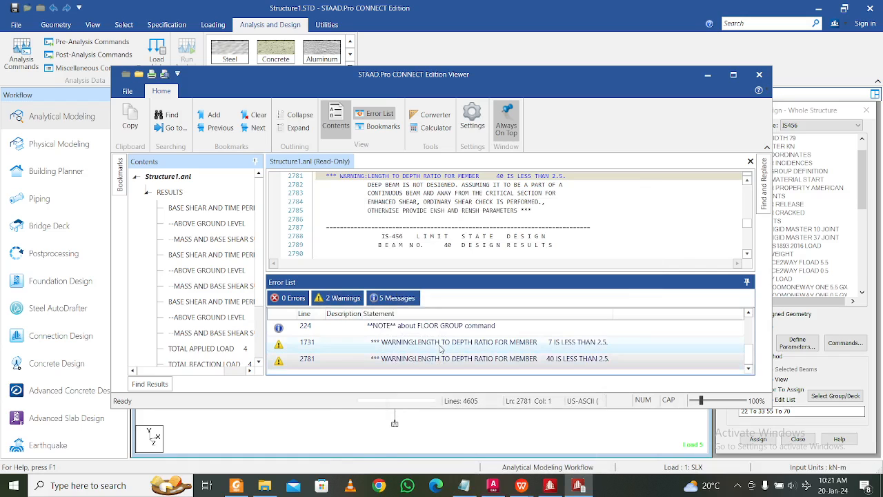
# Close the output viewer and add the Ensh enhanced shear check to the selected IS456 design parameters
pyautogui.click(758, 75)
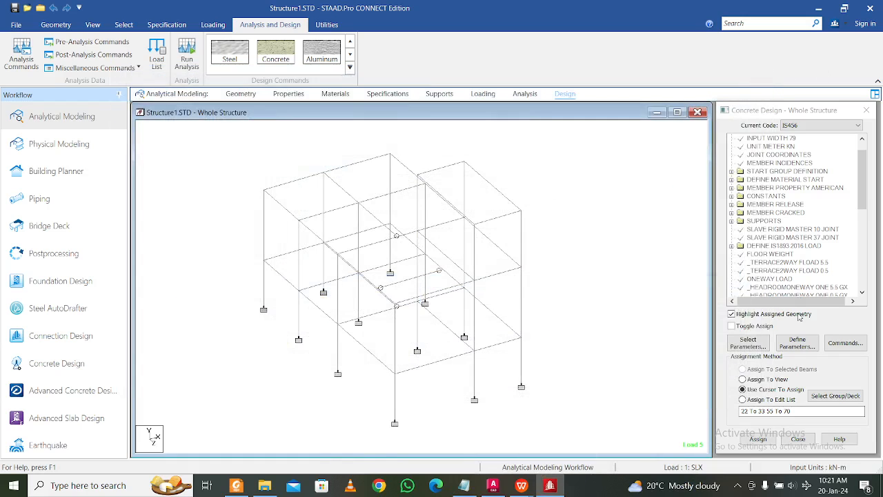
pyautogui.click(799, 344)
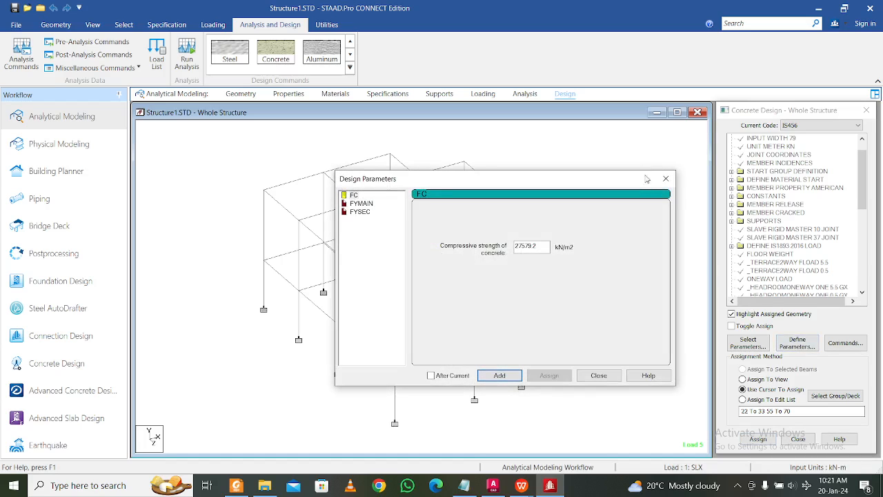
pyautogui.click(665, 180)
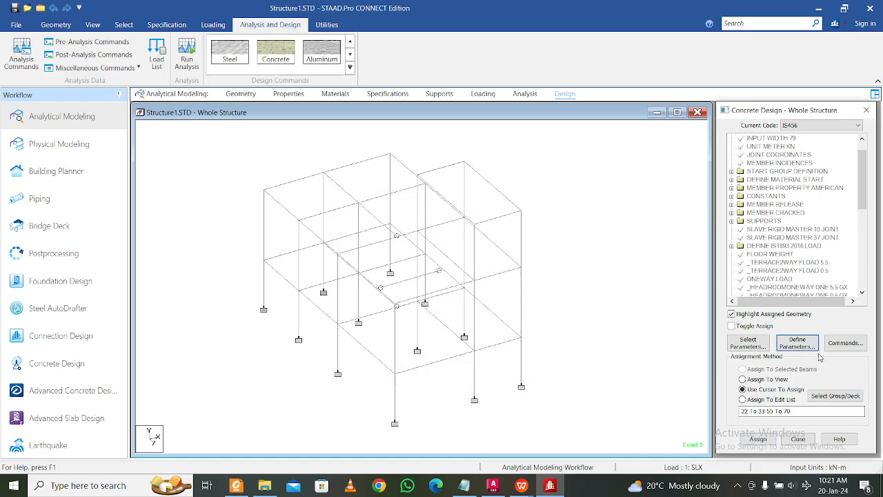
pyautogui.click(748, 343)
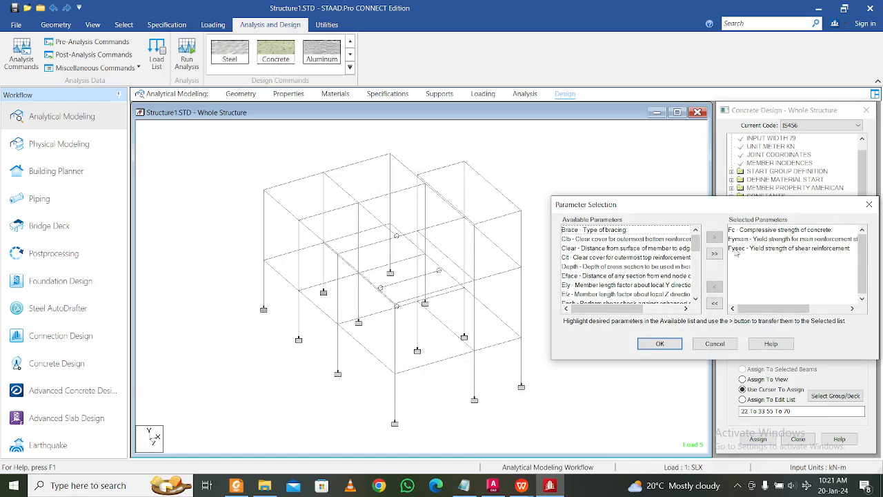
pyautogui.moveTo(737, 205); pyautogui.dragTo(511, 185)
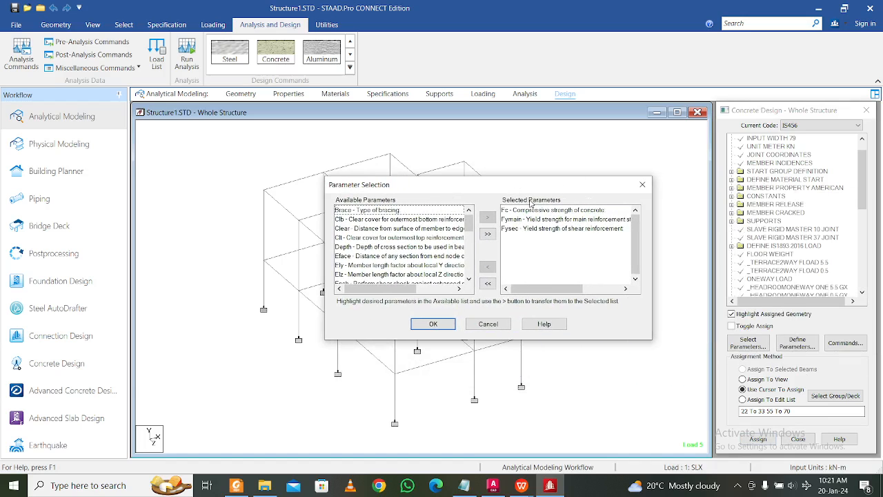
pyautogui.click(737, 485)
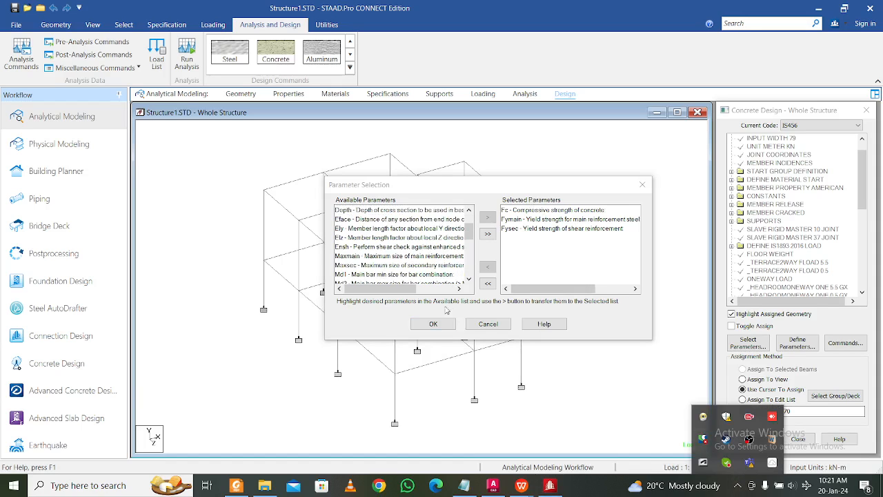
pyautogui.click(445, 247)
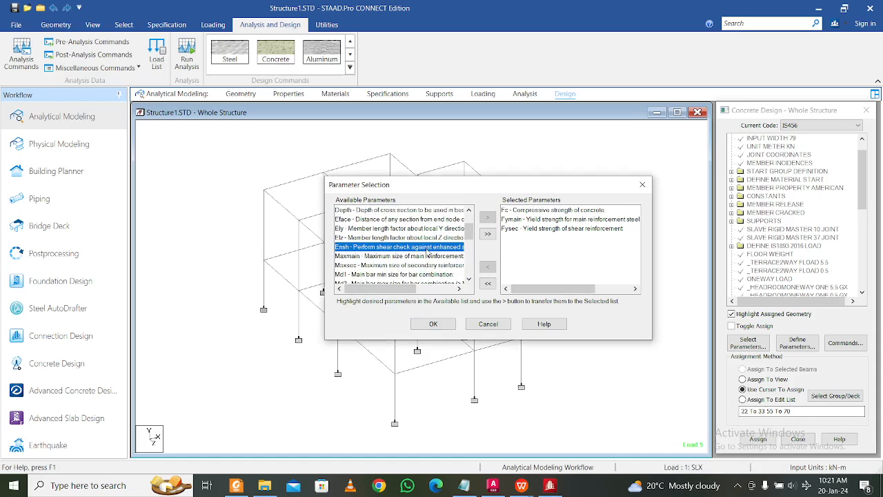
pyautogui.moveTo(466, 238)
pyautogui.mouseDown()
pyautogui.moveTo(464, 270)
pyautogui.moveTo(462, 226)
pyautogui.moveTo(461, 235)
pyautogui.mouseUp()
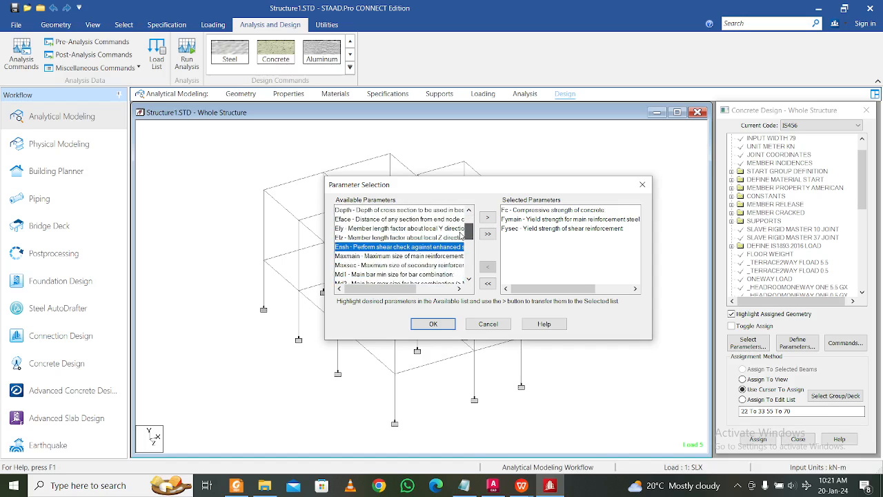
pyautogui.click(486, 218)
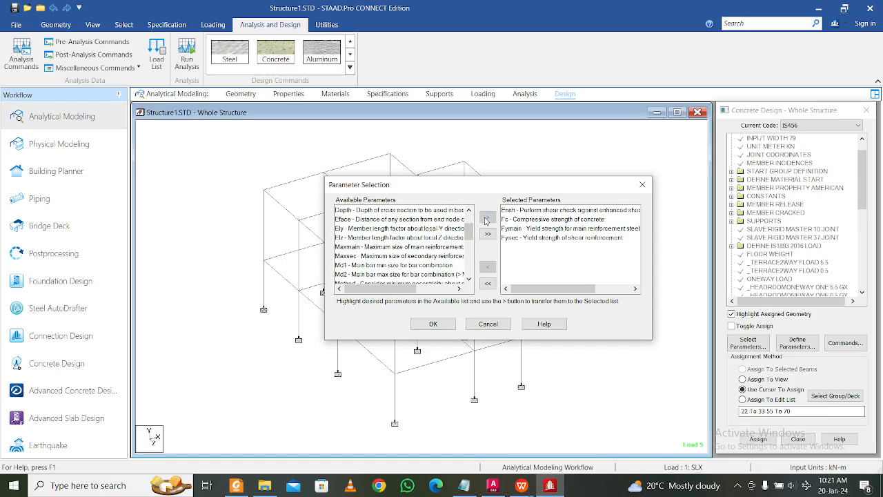
pyautogui.click(434, 323)
# Define the ENSH design parameter with a value of 1 and add it to the concrete design commands
pyautogui.moveTo(861, 202); pyautogui.dragTo(869, 279)
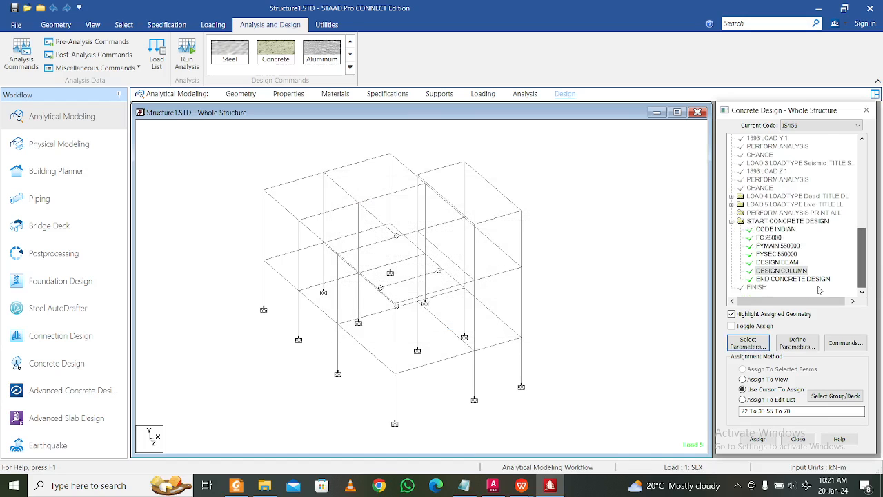
pyautogui.click(798, 343)
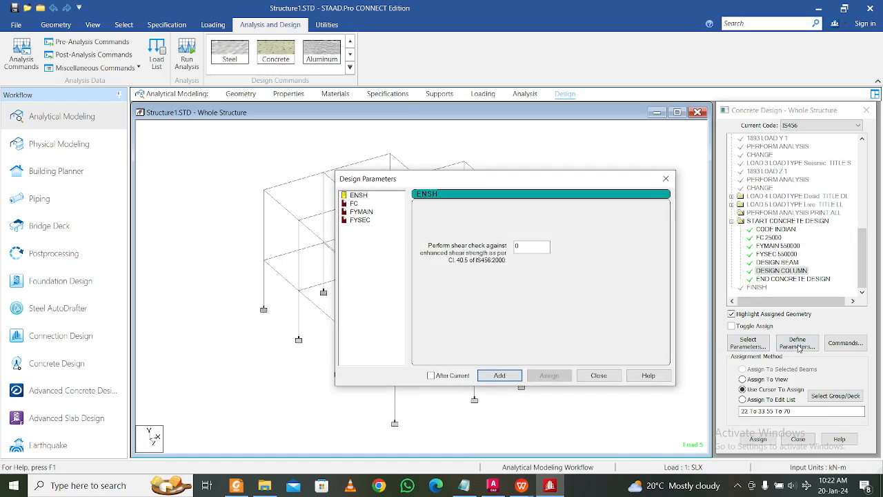
pyautogui.click(362, 195)
pyautogui.moveTo(523, 247); pyautogui.dragTo(439, 249)
pyautogui.click(514, 377)
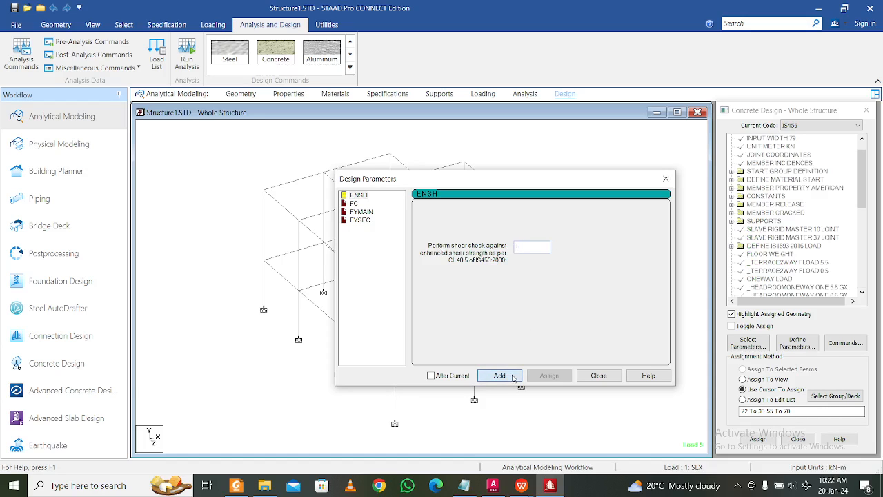
pyautogui.click(604, 380)
pyautogui.moveTo(862, 200); pyautogui.dragTo(859, 285)
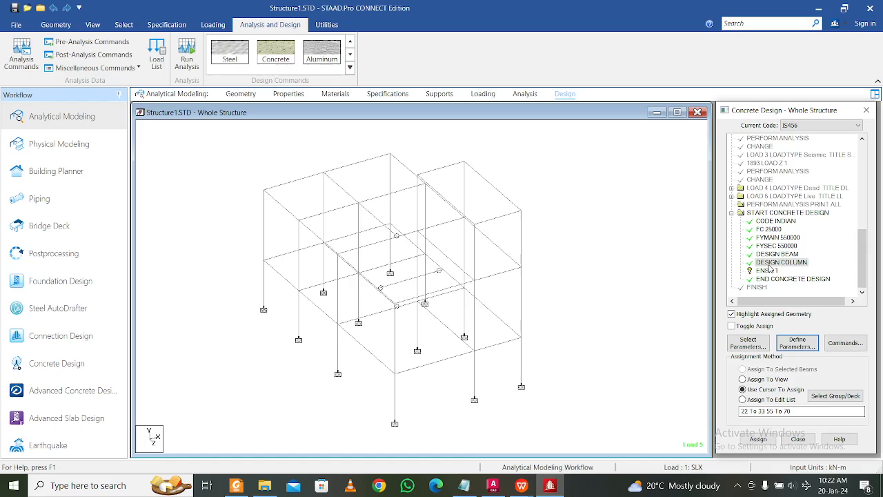
# Assign ENSH 1 to members 7,40 through an edit list, copying the member numbers from Notepad
pyautogui.click(766, 272)
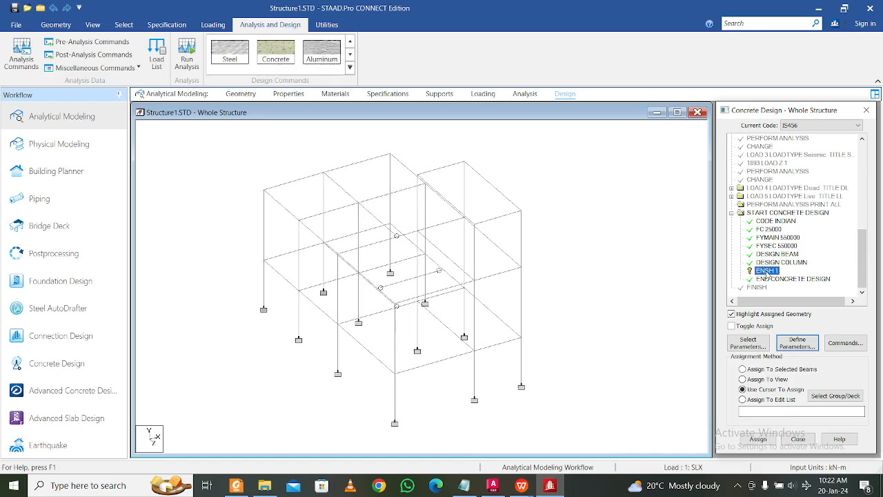
pyautogui.click(771, 400)
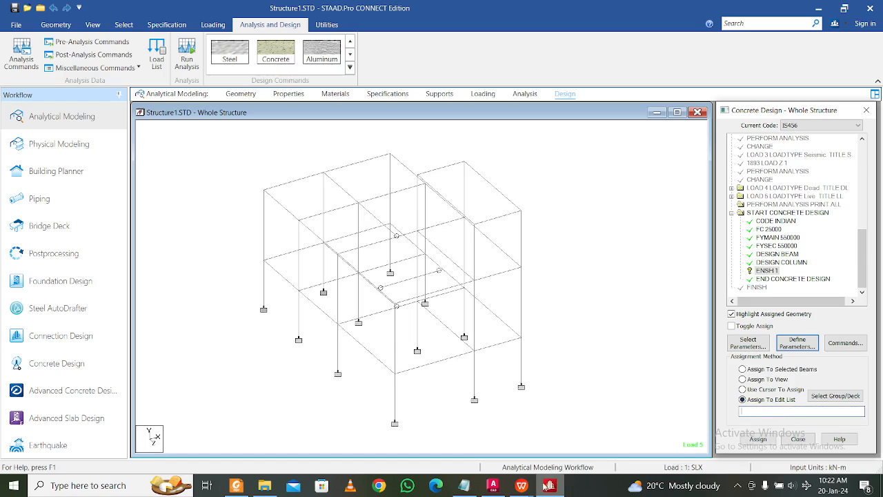
pyautogui.click(464, 485)
pyautogui.moveTo(343, 229); pyautogui.dragTo(287, 230)
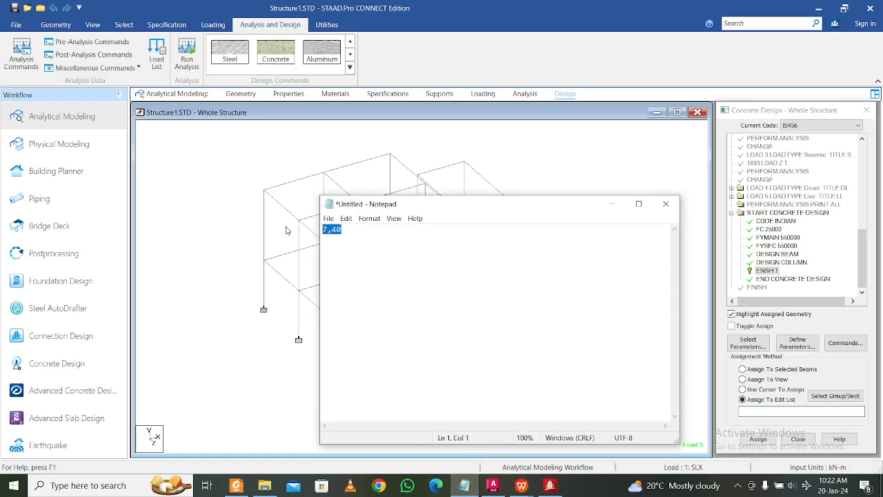
pyautogui.rightClick(329, 230)
pyautogui.click(357, 263)
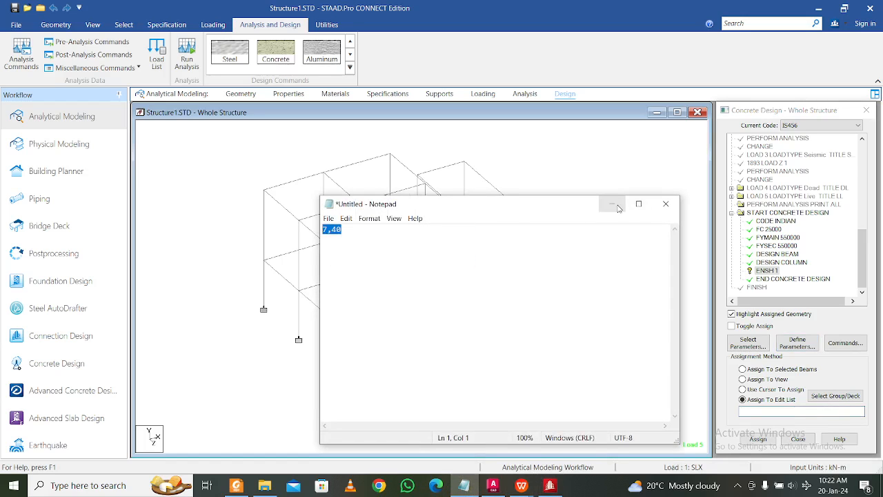
pyautogui.click(612, 204)
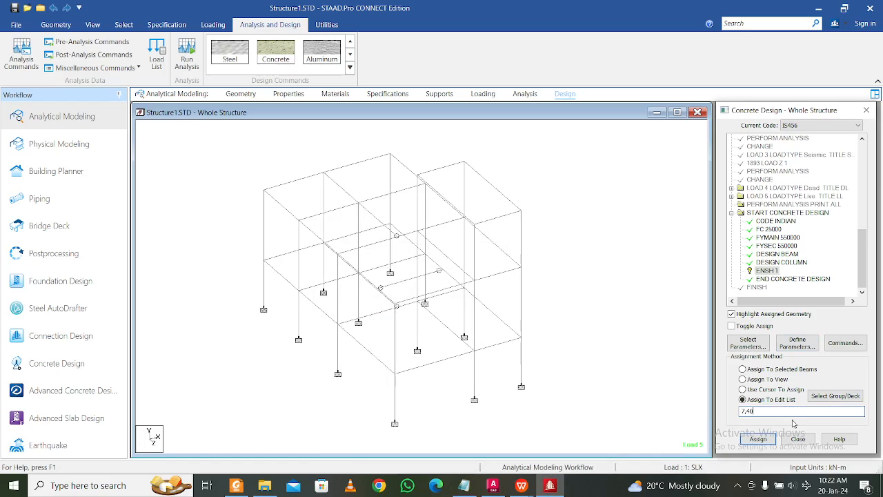
pyautogui.click(767, 439)
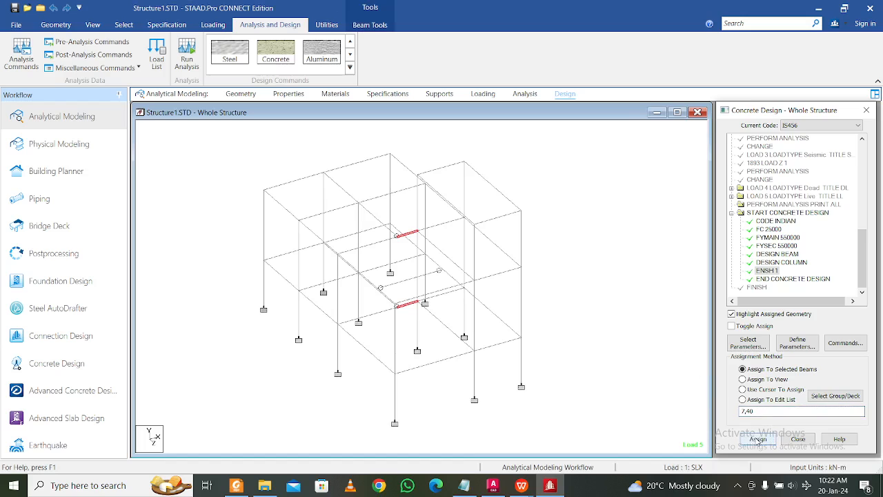
pyautogui.click(604, 274)
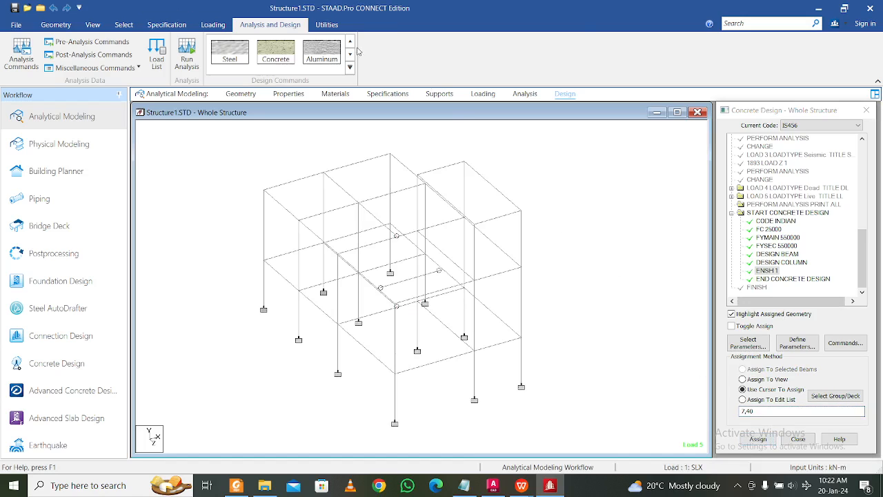
# Save the modified structure, open its command file and review the concrete design block, including the ENSH line
pyautogui.click(331, 26)
pyautogui.click(306, 51)
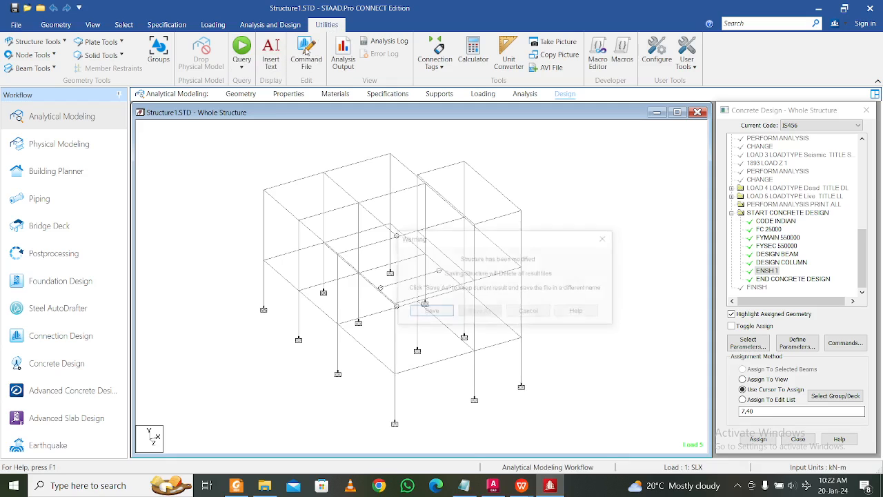
pyautogui.click(431, 312)
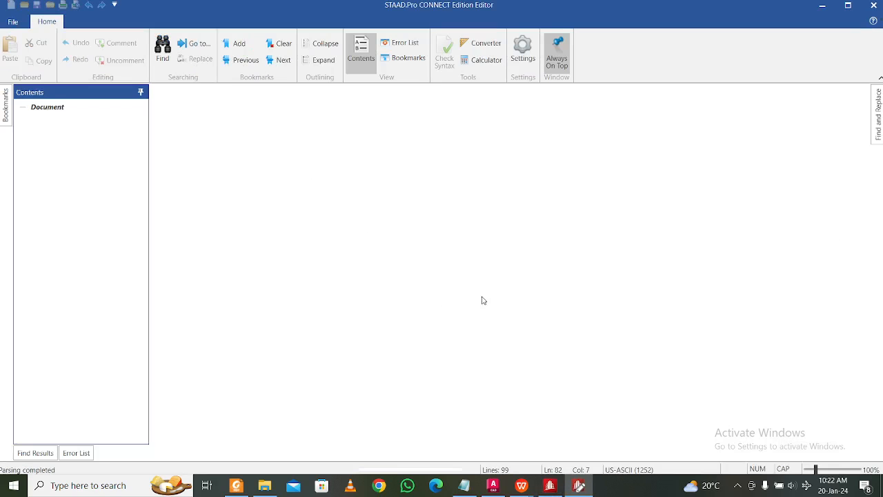
pyautogui.scroll(-20, 427, 282)
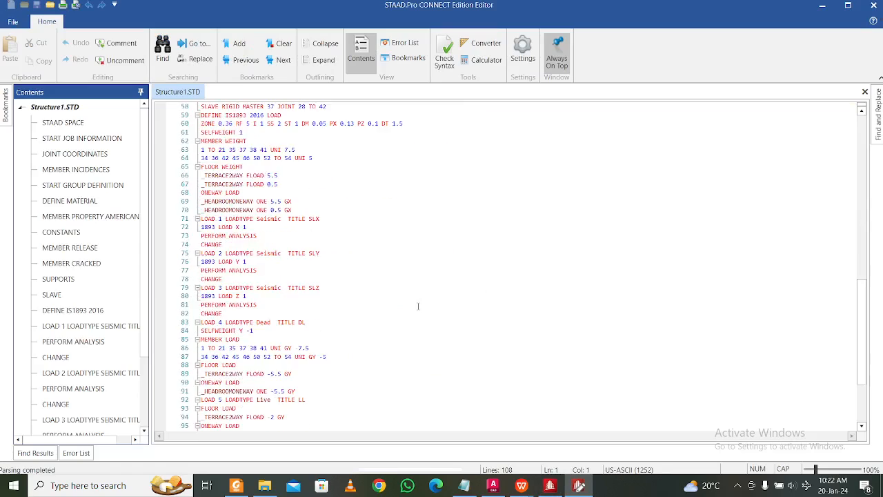
pyautogui.keyDown('ctrl'); pyautogui.scroll(5, 273, 407); pyautogui.keyUp('ctrl')
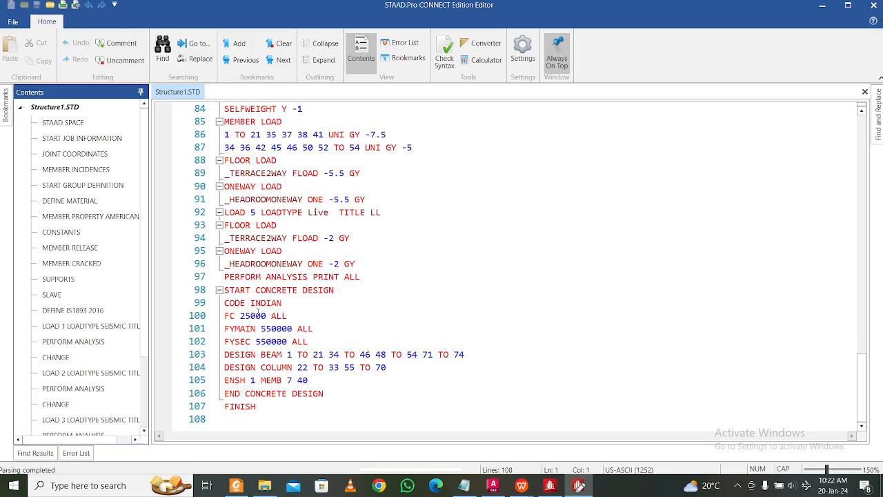
pyautogui.click(258, 277)
pyautogui.click(257, 302)
pyautogui.click(256, 315)
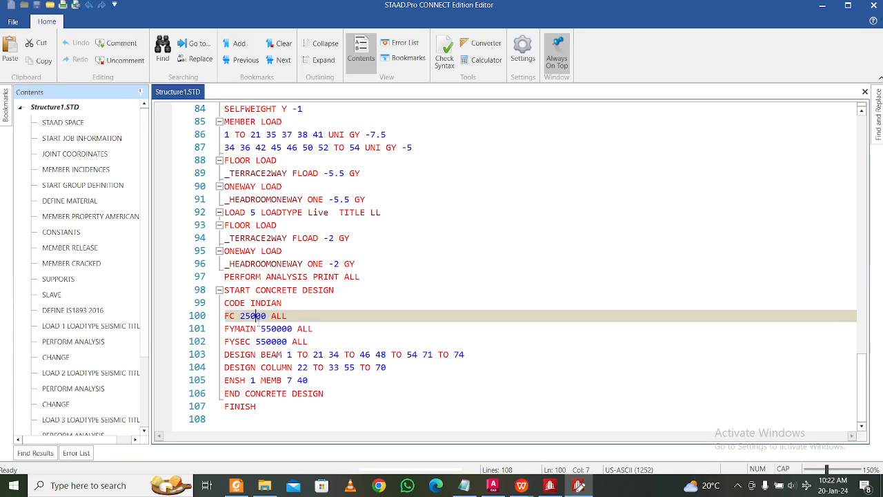
pyautogui.click(256, 354)
pyautogui.click(261, 380)
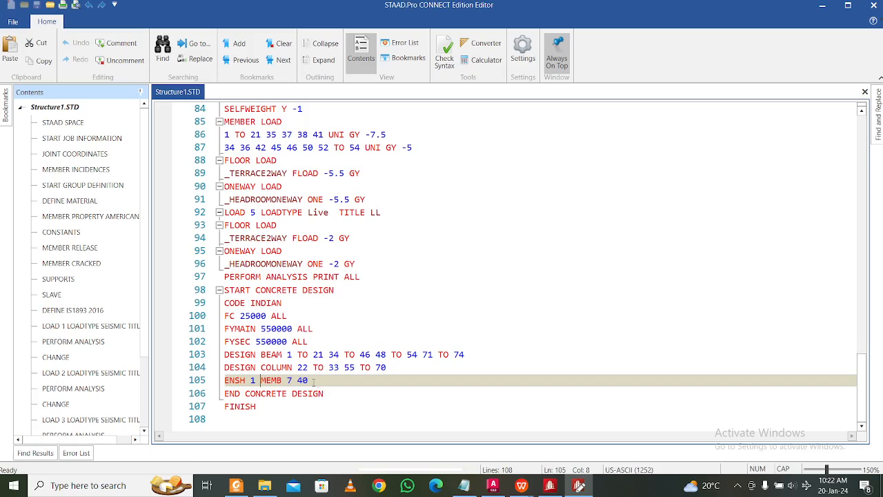
pyautogui.click(316, 381)
# Move the line ENSH 1 MEMB 7 40 directly below FYSEC 550000 ALL, then save and close the command file
pyautogui.moveTo(338, 383); pyautogui.dragTo(223, 382)
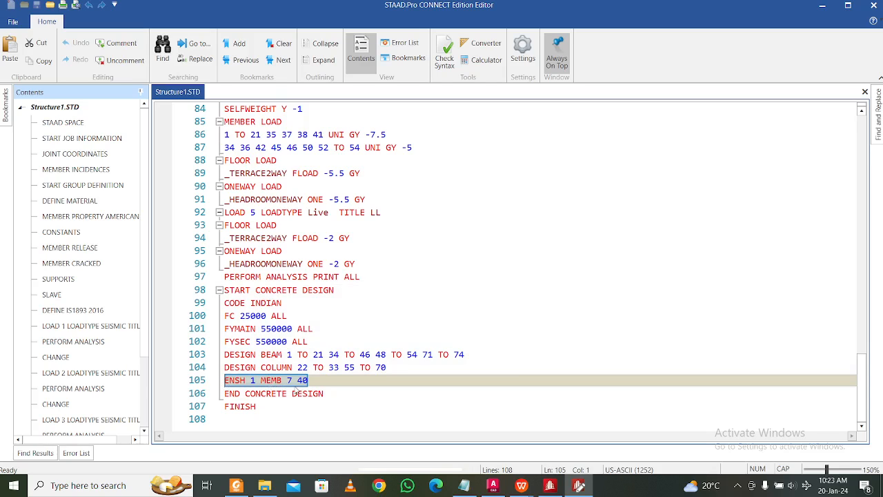
pyautogui.press('Delete')
pyautogui.press('Delete')
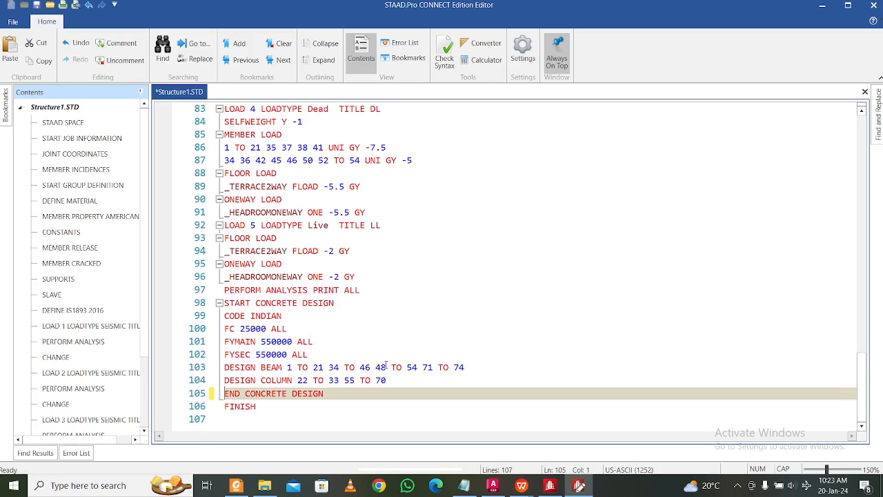
pyautogui.click(361, 347)
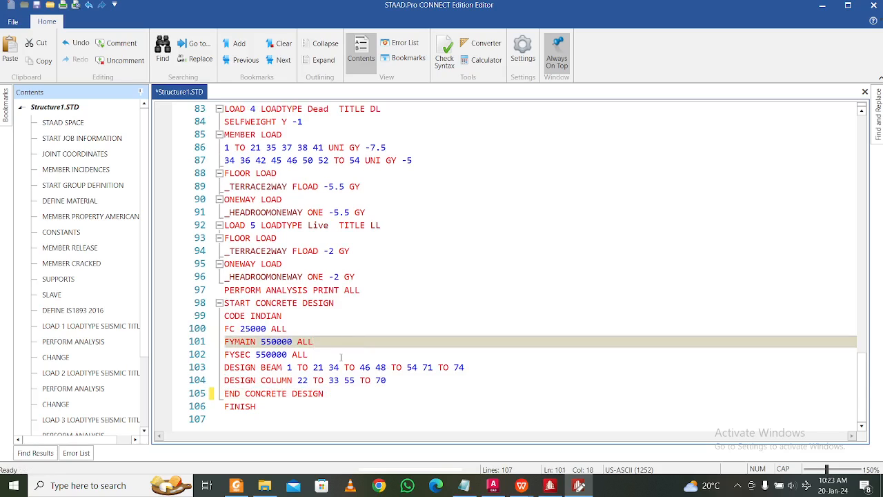
pyautogui.click(341, 355)
pyautogui.press('Return')
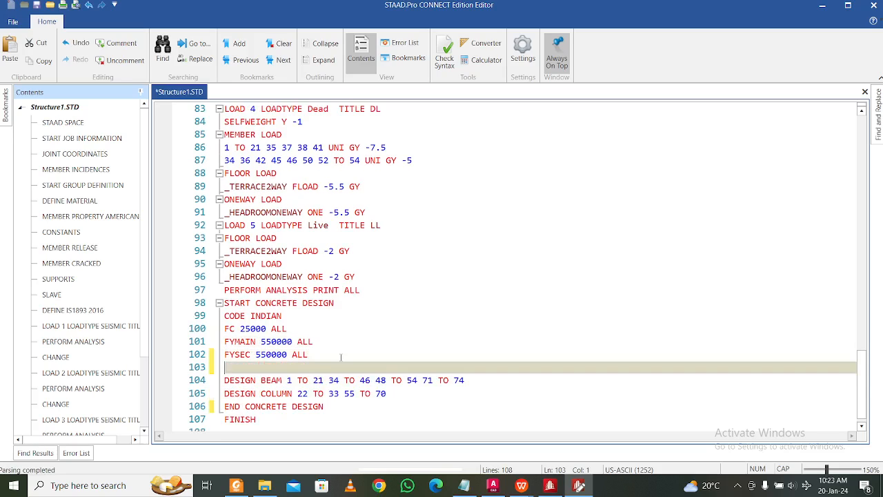
pyautogui.hotkey('ctrl', 'v')
pyautogui.hotkey('ctrl', 's')
pyautogui.click(873, 4)
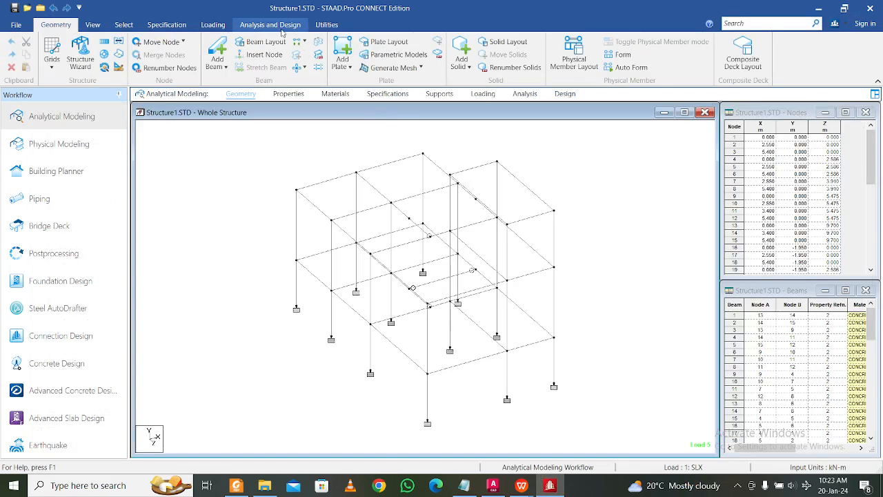
# Run the analysis on the updated structure and finish it staying in modeling mode
pyautogui.click(276, 25)
pyautogui.click(186, 48)
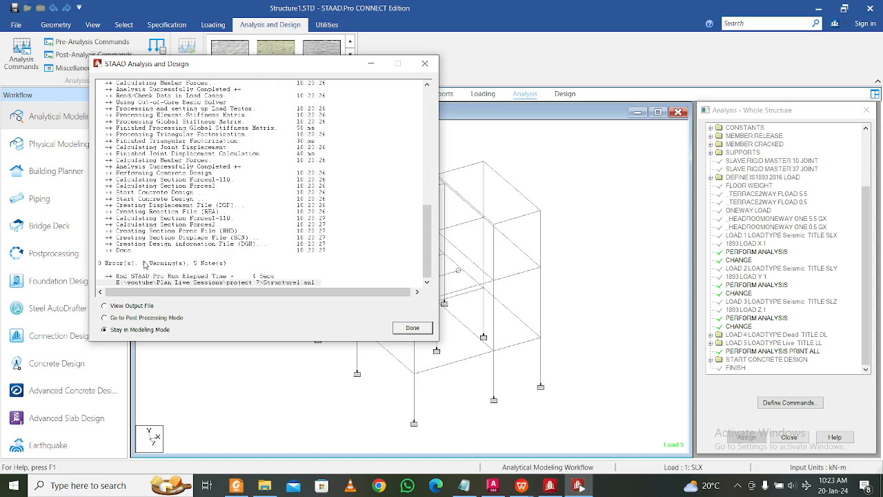
pyautogui.click(410, 330)
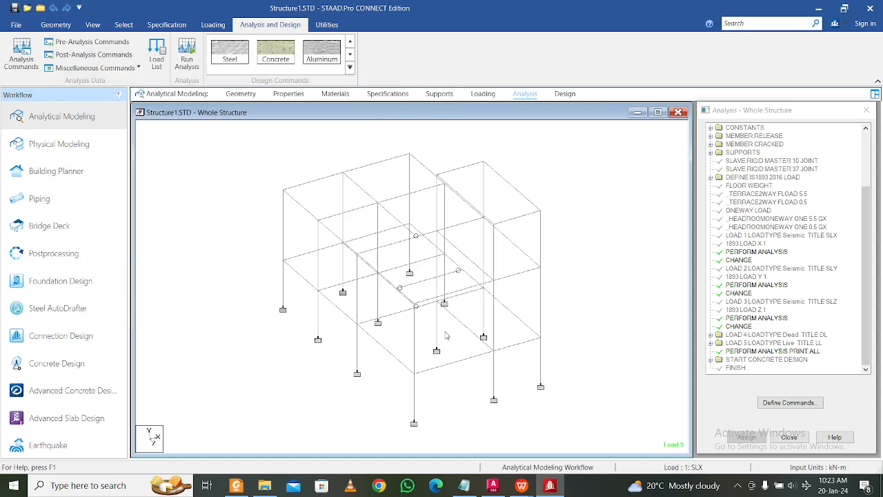
# Open the concrete design results of ground-floor corner column 66
pyautogui.doubleClick(541, 306)
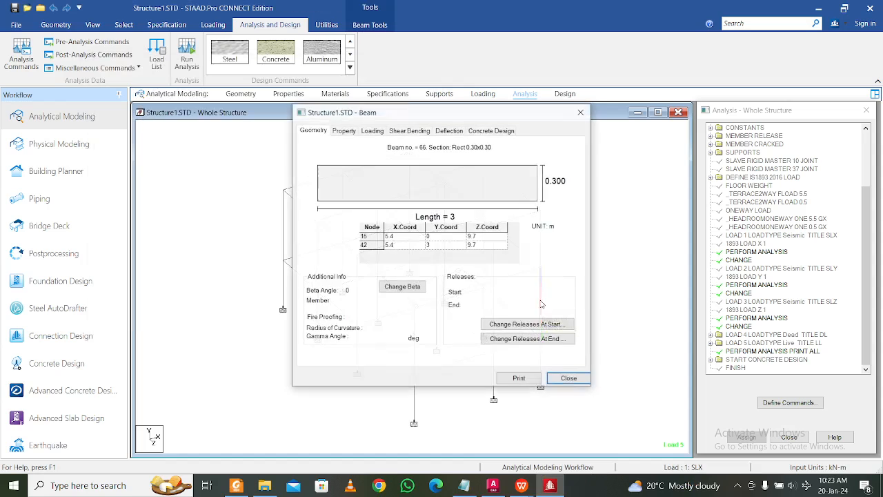
pyautogui.click(485, 131)
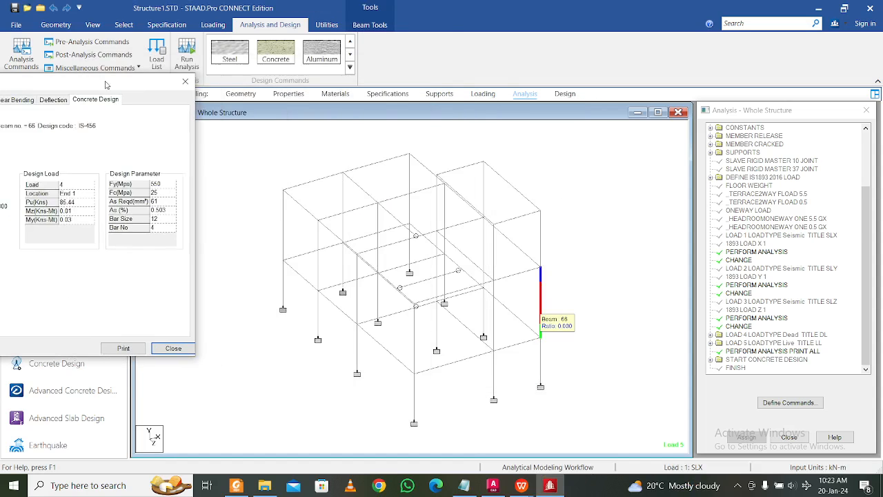
# Review the concrete design results of beam 6, beam 41 and column 58, and close the member results
pyautogui.moveTo(501, 115); pyautogui.dragTo(106, 84)
pyautogui.click(400, 312)
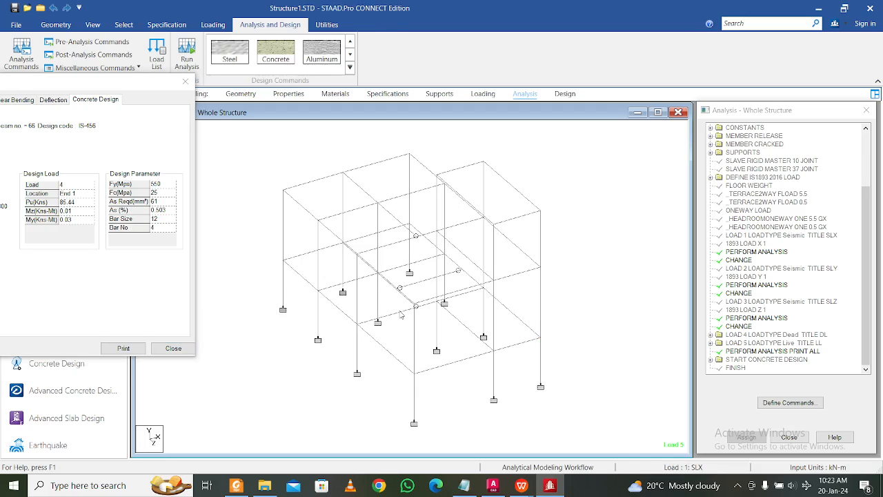
pyautogui.click(102, 100)
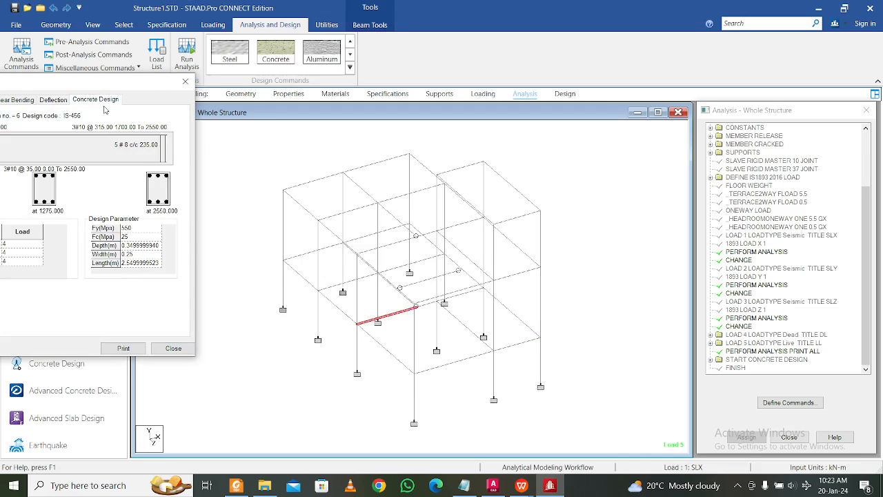
pyautogui.moveTo(111, 87); pyautogui.dragTo(242, 87)
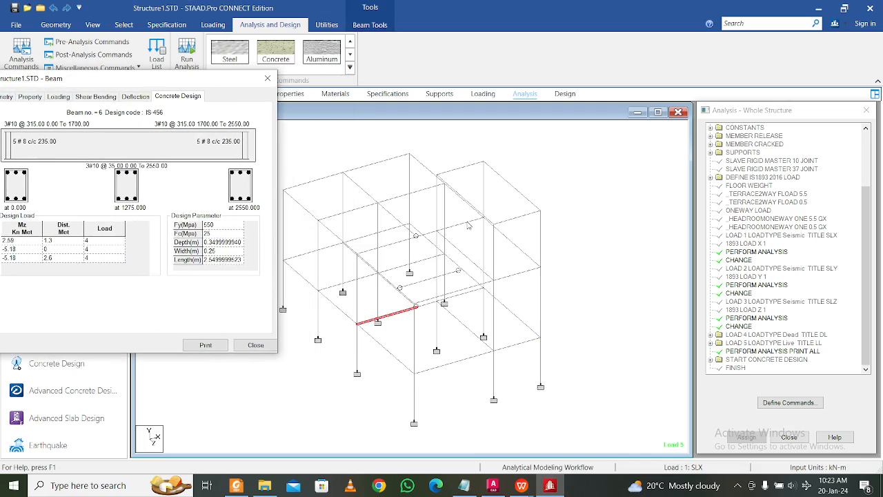
pyautogui.click(466, 222)
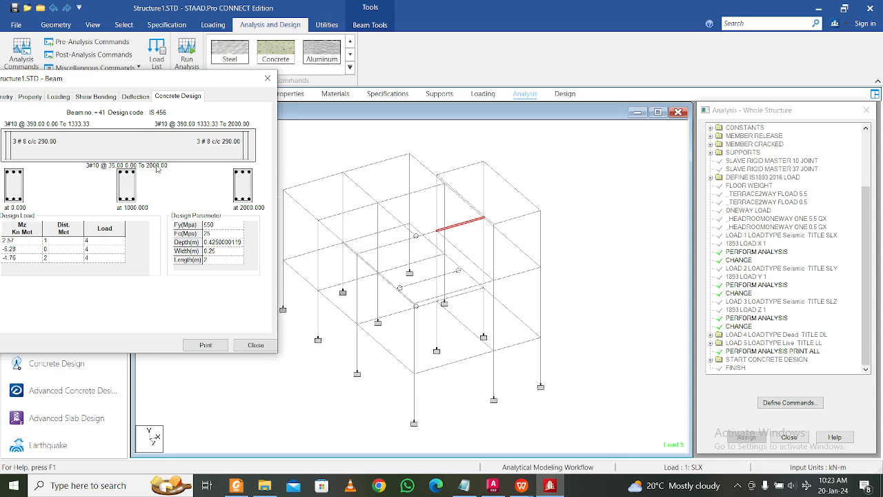
pyautogui.click(318, 273)
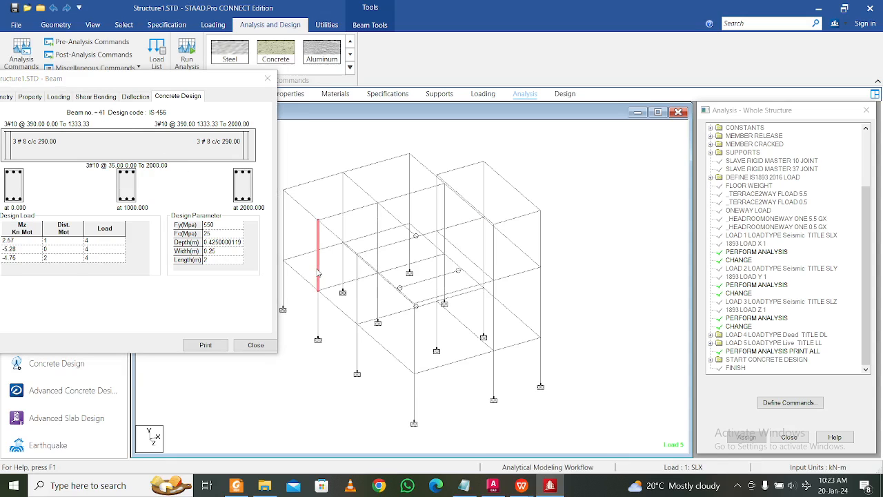
pyautogui.click(180, 95)
pyautogui.moveTo(177, 80); pyautogui.dragTo(250, 77)
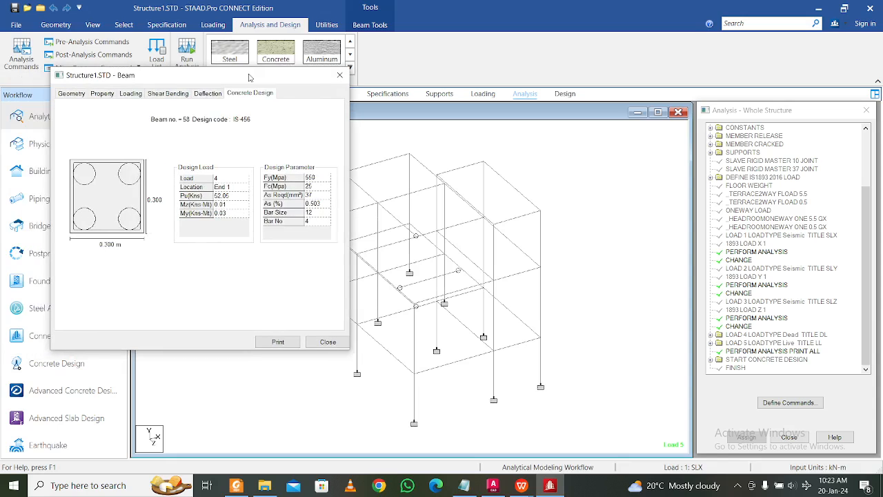
pyautogui.click(339, 75)
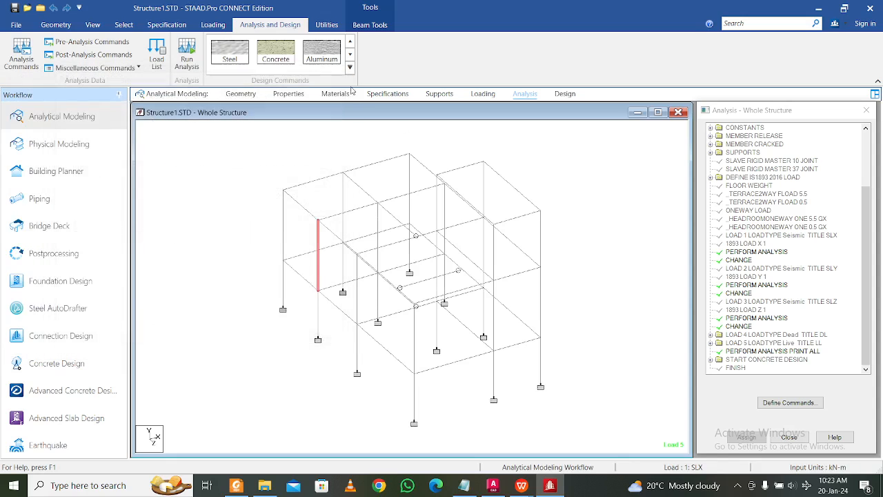
pyautogui.click(571, 261)
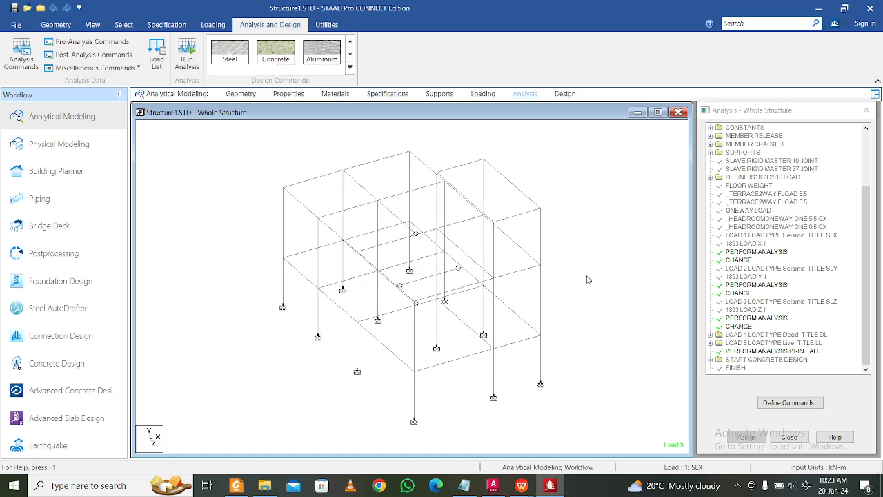
pyautogui.moveTo(588, 279)
pyautogui.mouseDown(button='middle')
pyautogui.moveTo(549, 296)
pyautogui.moveTo(580, 287)
pyautogui.mouseUp(button='middle')
pyautogui.moveTo(526, 289); pyautogui.dragTo(564, 284, button='middle')
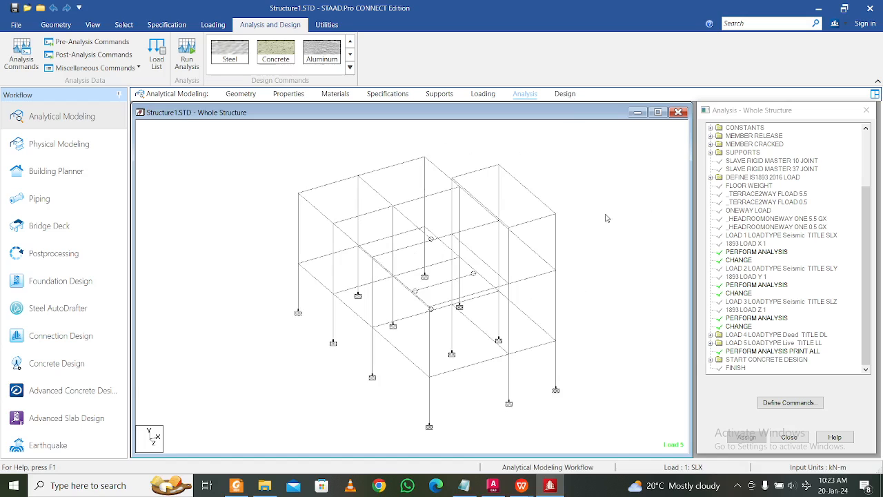
pyautogui.click(484, 95)
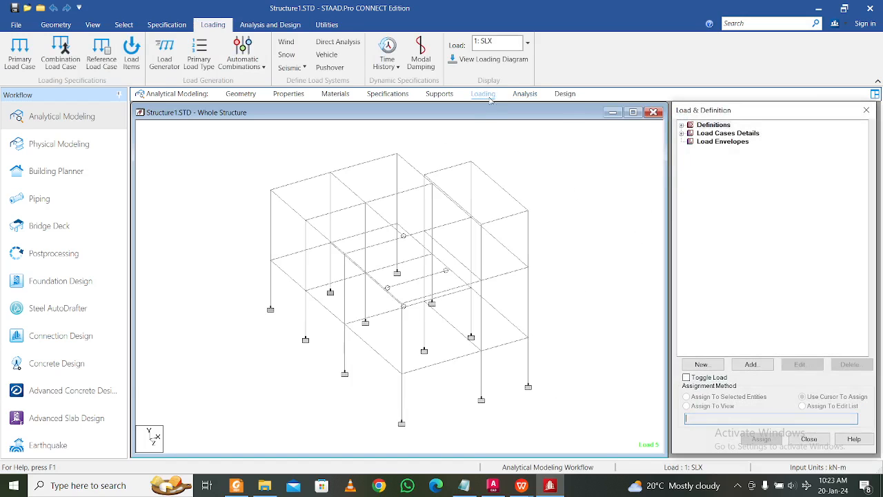
pyautogui.click(741, 486)
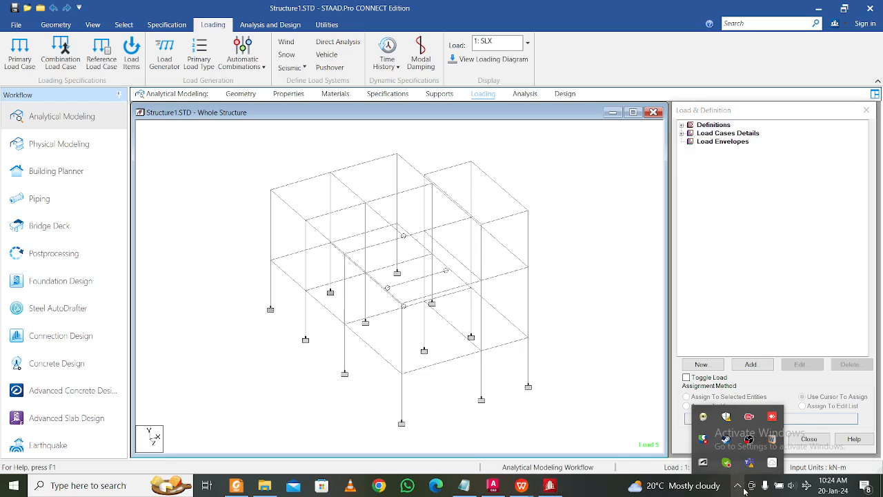
pyautogui.click(743, 492)
pyautogui.click(744, 491)
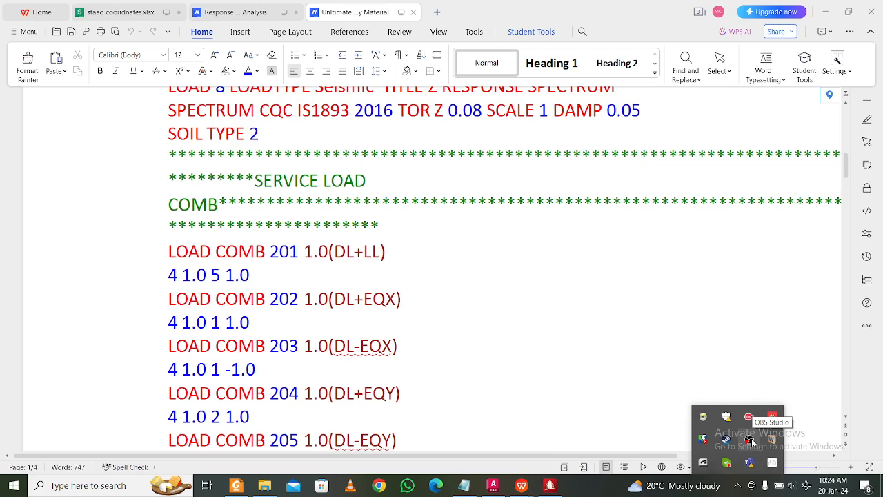
# In the WPS Writer document, copy the load combination text from the SERVICE LOAD COMB heading through the end of LOAD COMB 325
pyautogui.click(383, 339)
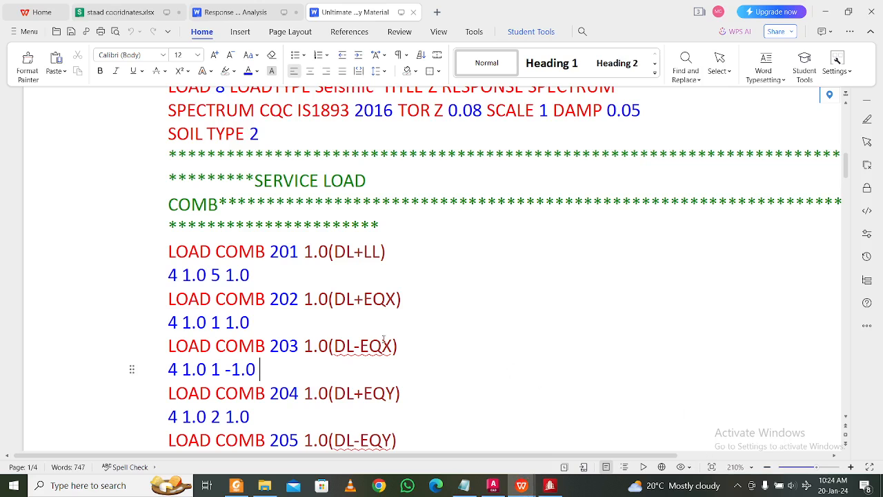
pyautogui.scroll(8, 330, 298)
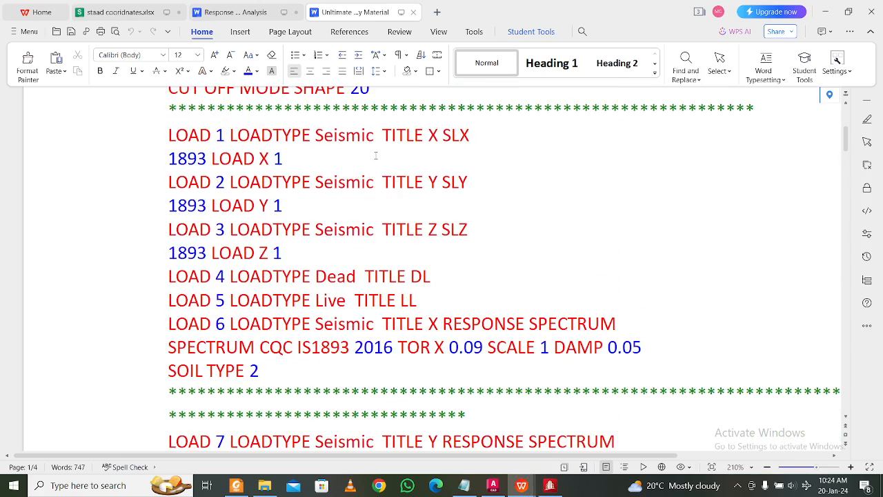
pyautogui.scroll(-6, 390, 276)
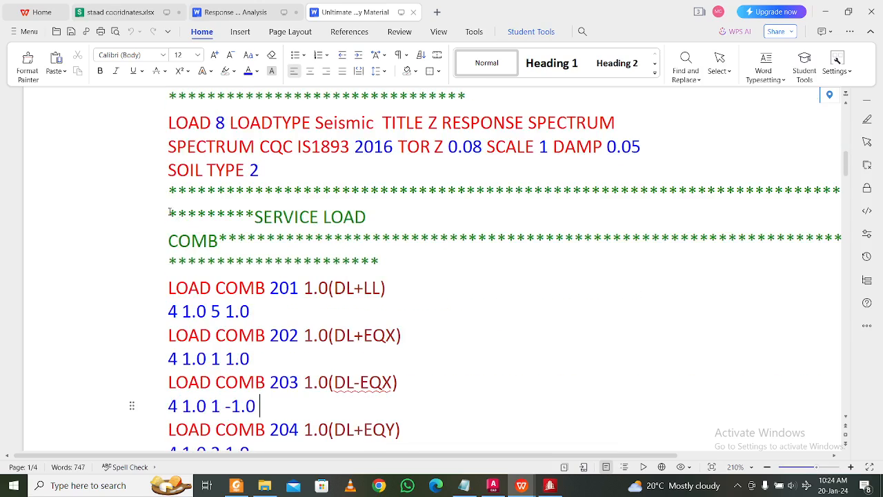
pyautogui.moveTo(169, 211); pyautogui.dragTo(368, 251)
pyautogui.scroll(-10, 252, 252)
pyautogui.scroll(-5, 252, 256)
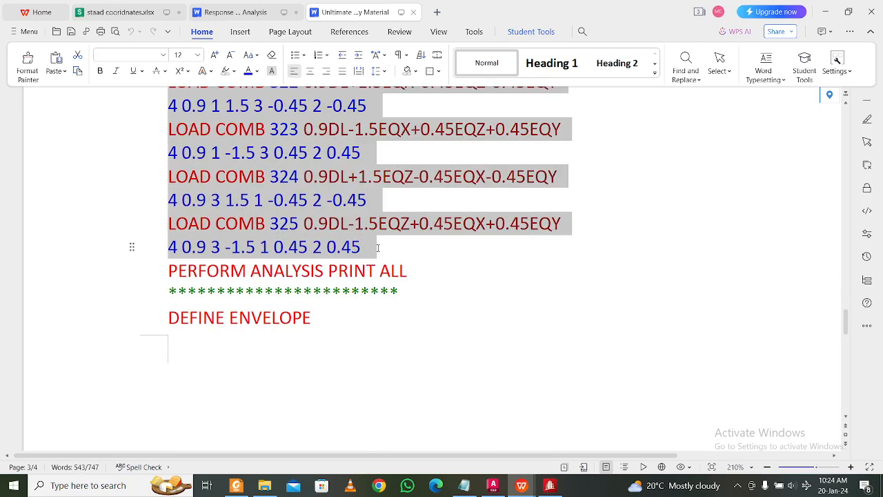
pyautogui.hotkey('ctrl', 'c')
# Switch back to STAAD.Pro and open the command file of the structure in the editor
pyautogui.click(550, 485)
pyautogui.click(285, 26)
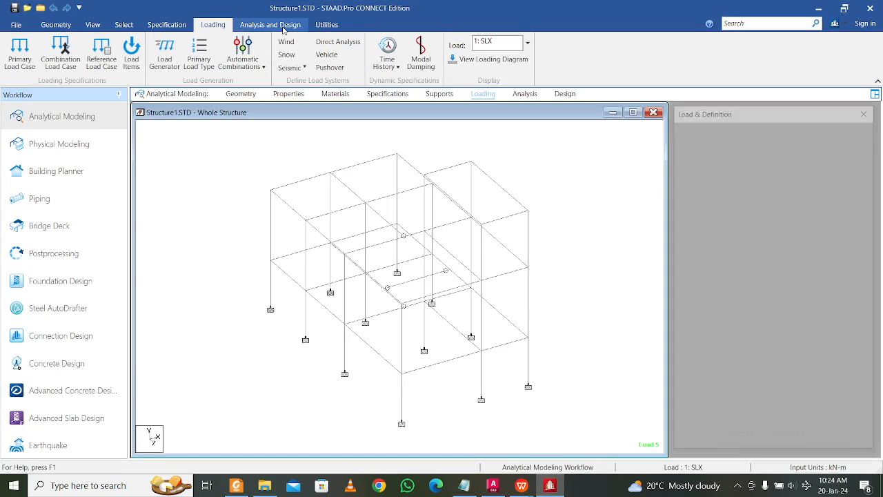
pyautogui.click(331, 25)
pyautogui.click(296, 56)
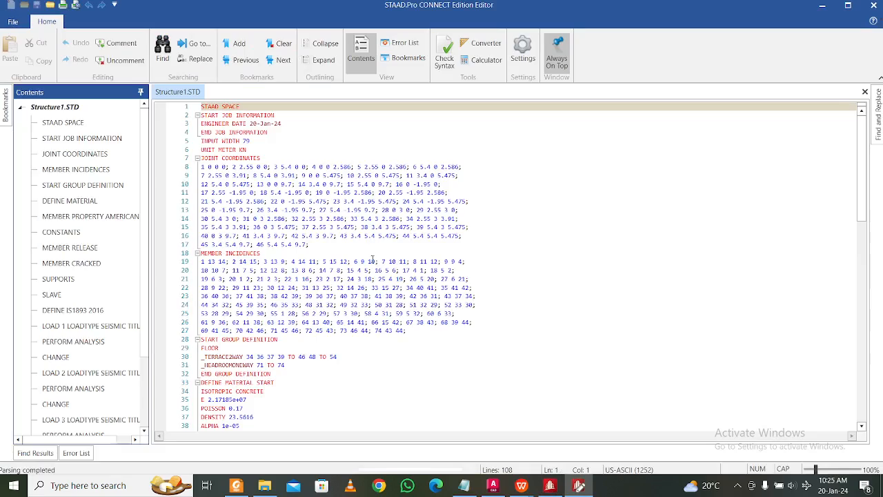
# Paste the copied load combinations on a new line below _HEADROOMONEWAY ONE -2 GY, before PERFORM ANALYSIS PRINT ALL
pyautogui.keyDown('ctrl'); pyautogui.scroll(10, 373, 260); pyautogui.keyUp('ctrl')
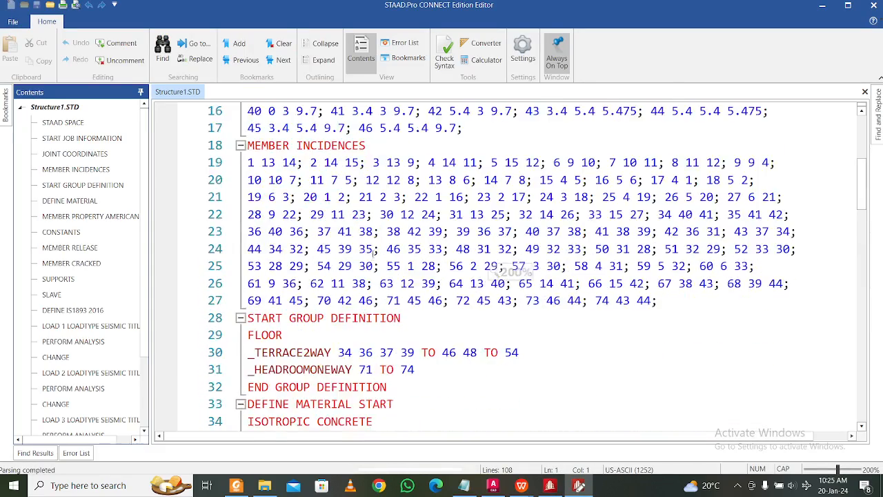
pyautogui.scroll(-20, 374, 251)
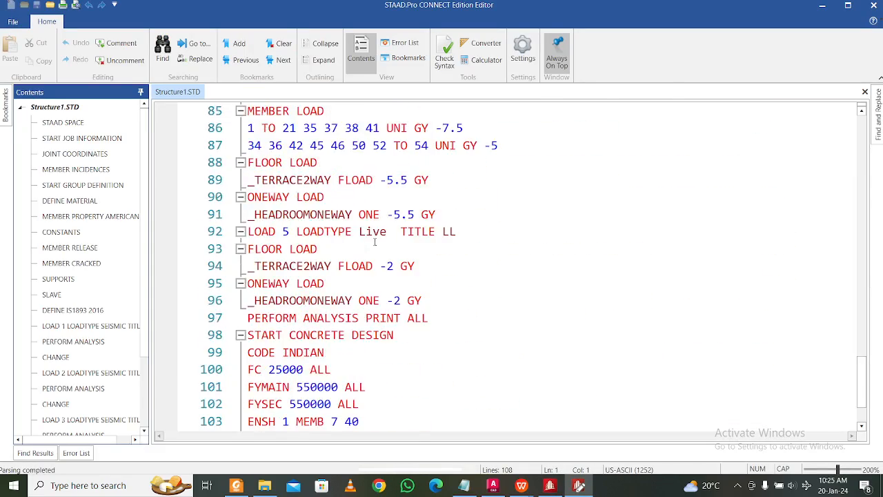
pyautogui.scroll(-2, 375, 241)
pyautogui.scroll(1, 392, 268)
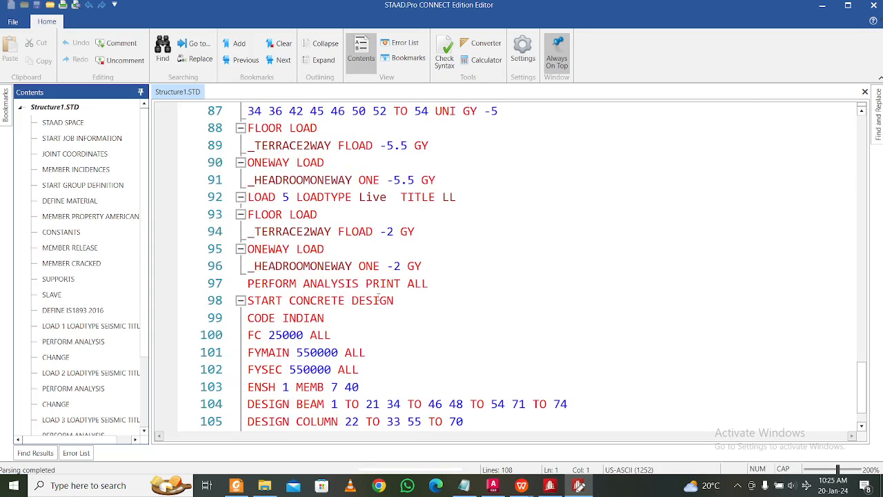
pyautogui.click(431, 269)
pyautogui.press('Return')
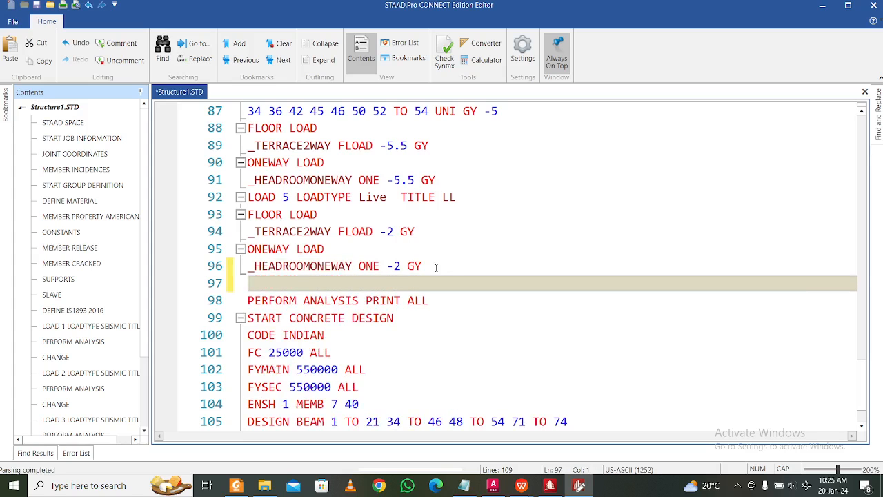
pyautogui.hotkey('ctrl', 'v')
pyautogui.scroll(-4, 436, 268)
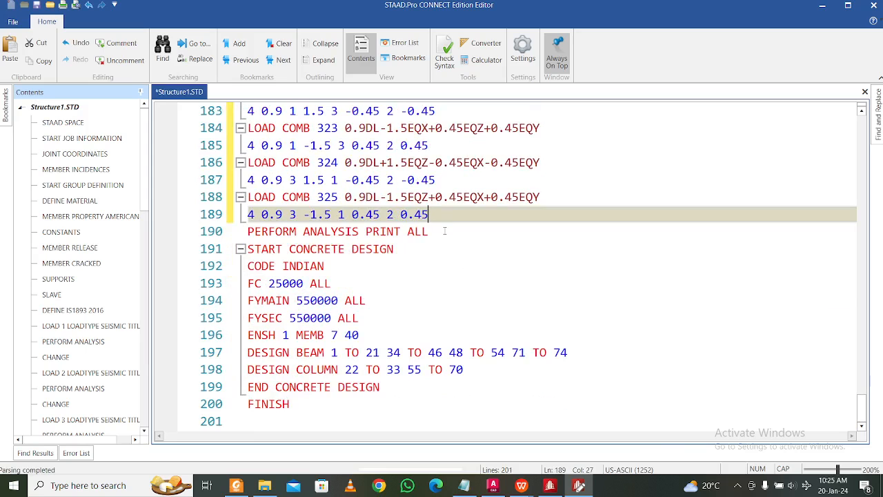
# Insert an empty line between PERFORM ANALYSIS PRINT ALL and START CONCRETE DESIGN
pyautogui.click(445, 231)
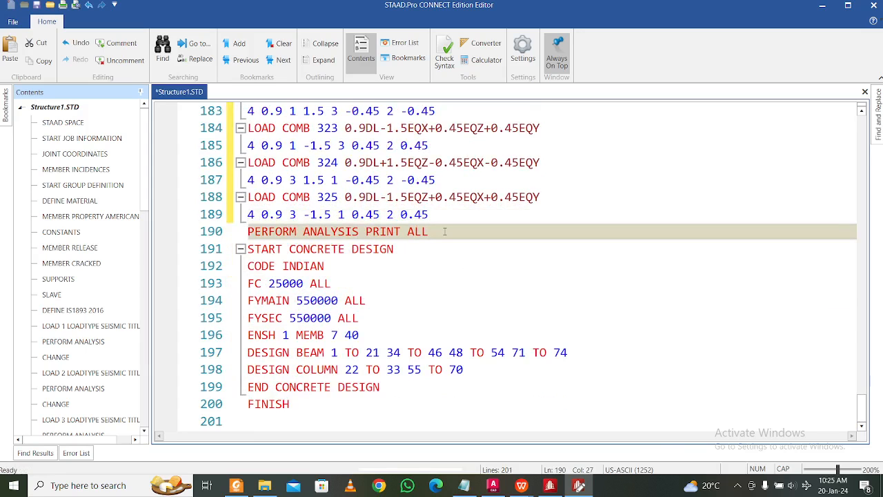
pyautogui.press('Return')
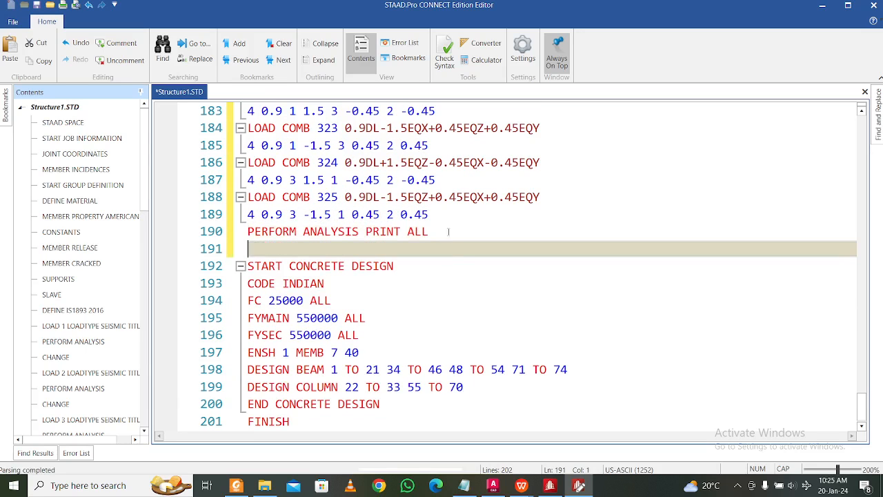
pyautogui.click(265, 485)
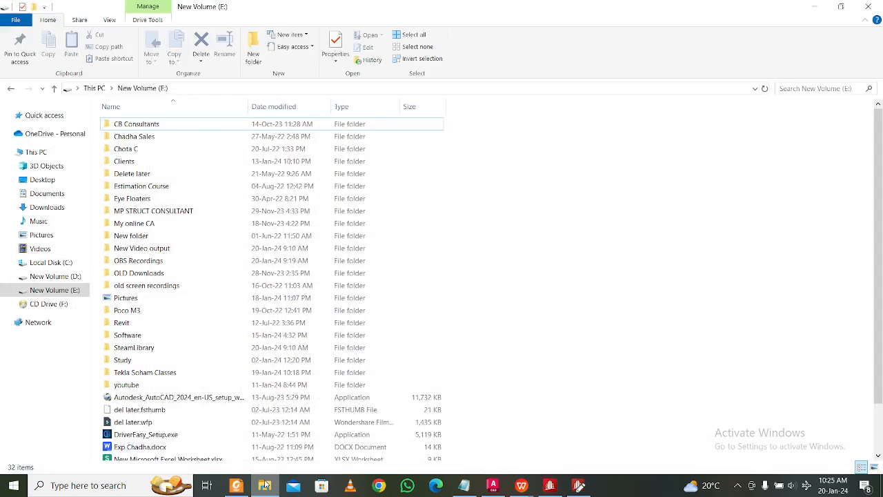
pyautogui.click(265, 485)
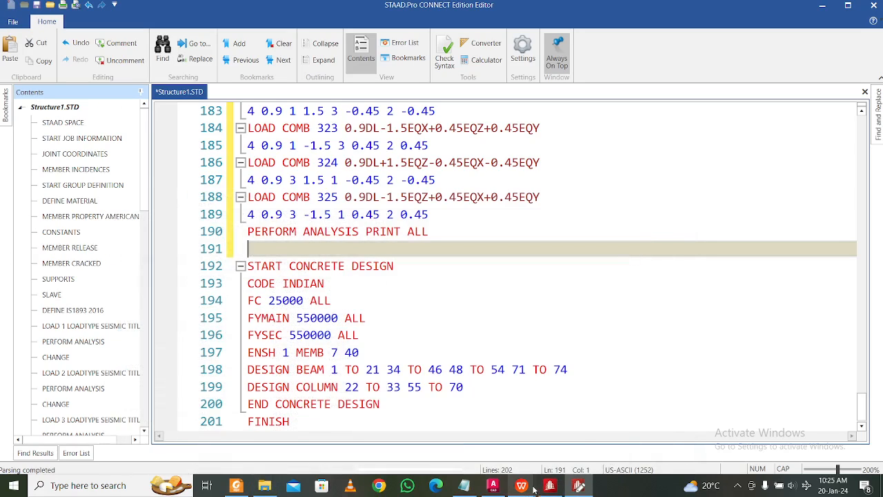
# Copy the DEFINE ENVELOPE block with its asterisk lines, envelopes 1 and 2, from the WPS Writer document, and return to the STAAD editor
pyautogui.moveTo(525, 487)
pyautogui.click(646, 434)
pyautogui.scroll(-4, 313, 308)
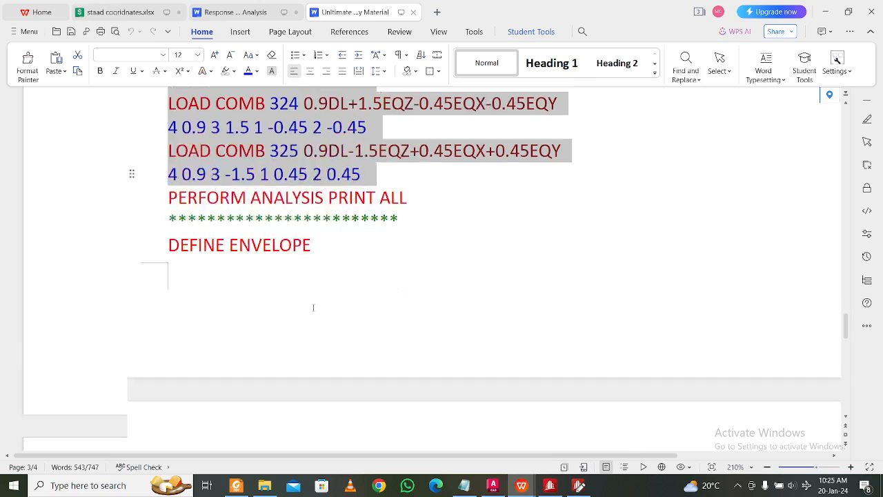
pyautogui.moveTo(163, 209); pyautogui.dragTo(318, 354)
pyautogui.scroll(-6, 192, 223)
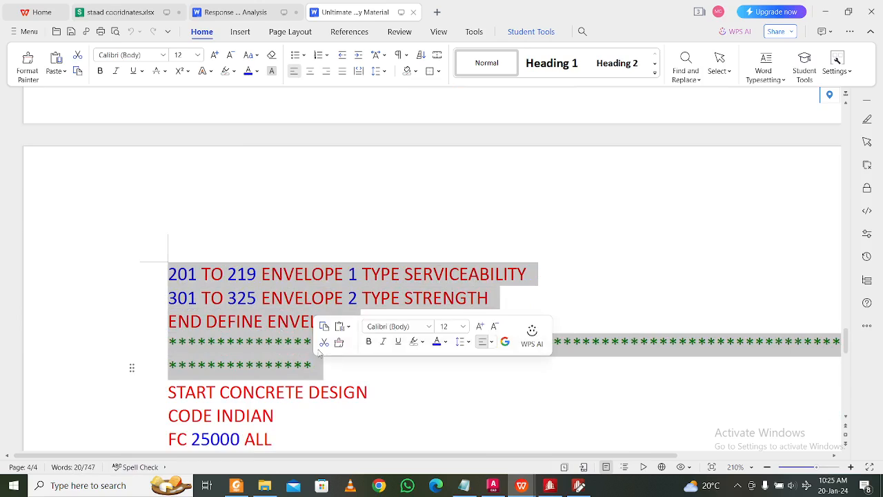
pyautogui.rightClick(235, 308)
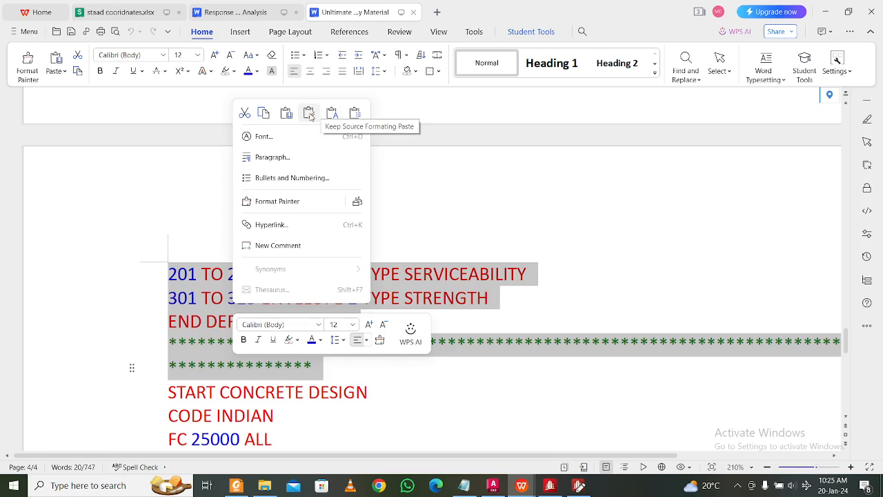
pyautogui.click(263, 115)
pyautogui.click(824, 13)
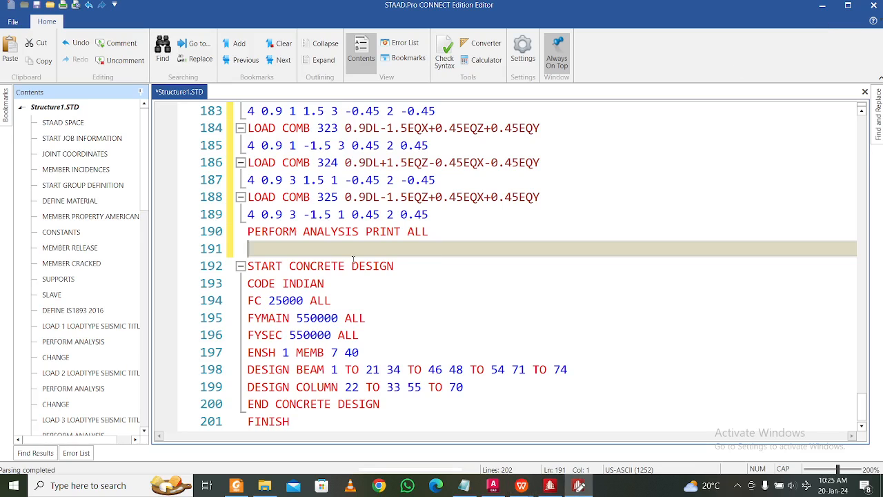
# Below PERFORM ANALYSIS PRINT ALL, insert envelope definitions 201 TO 219 ENVELOPE 1 TYPE SERVICEABILITY and 301 TO 325 ENVELOPE 2 TYPE STRENGTH; save and close the editor
pyautogui.hotkey('ctrl', 'v')
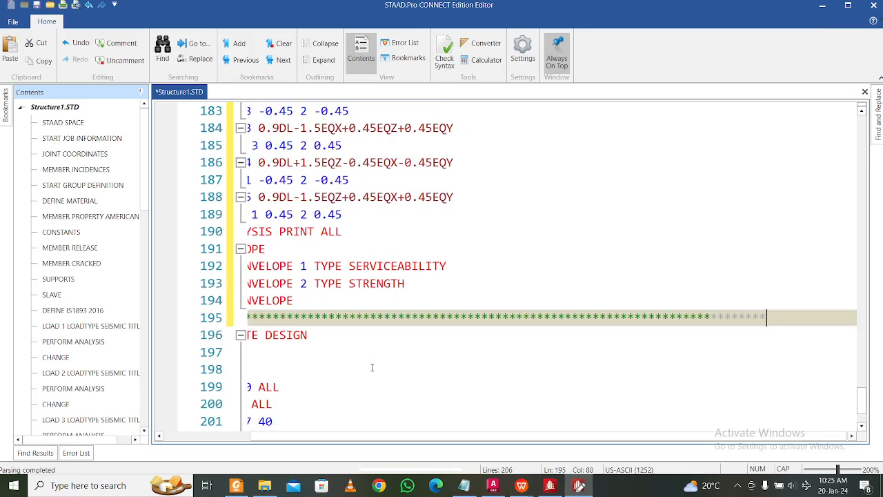
pyautogui.moveTo(434, 430); pyautogui.dragTo(359, 429)
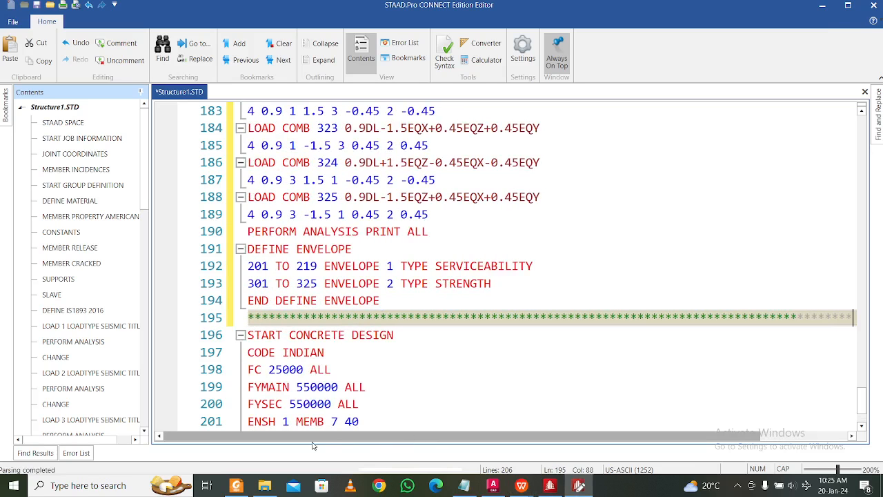
pyautogui.scroll(-2, 425, 352)
pyautogui.scroll(1, 421, 342)
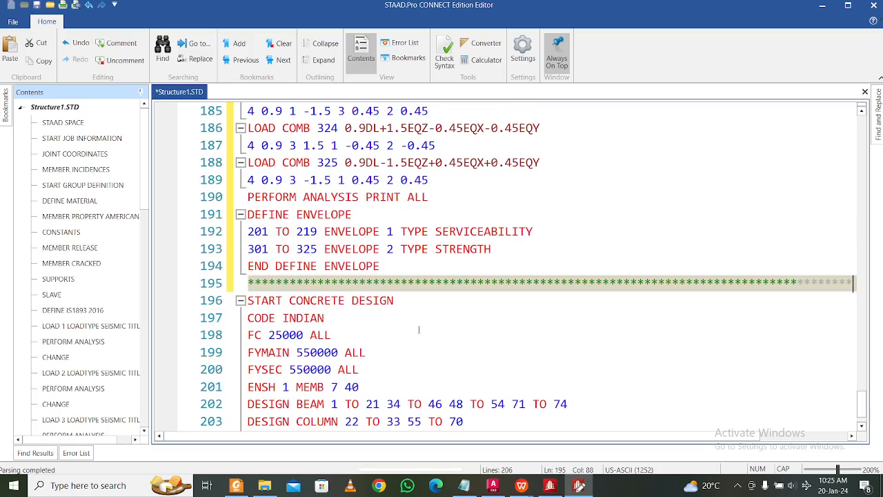
pyautogui.scroll(1, 419, 330)
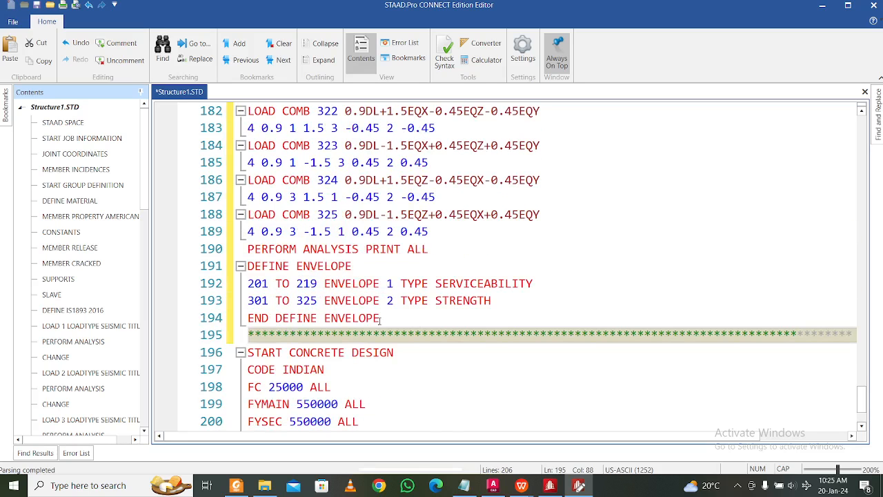
pyautogui.scroll(-1, 379, 321)
pyautogui.scroll(1, 379, 321)
pyautogui.scroll(-2, 325, 345)
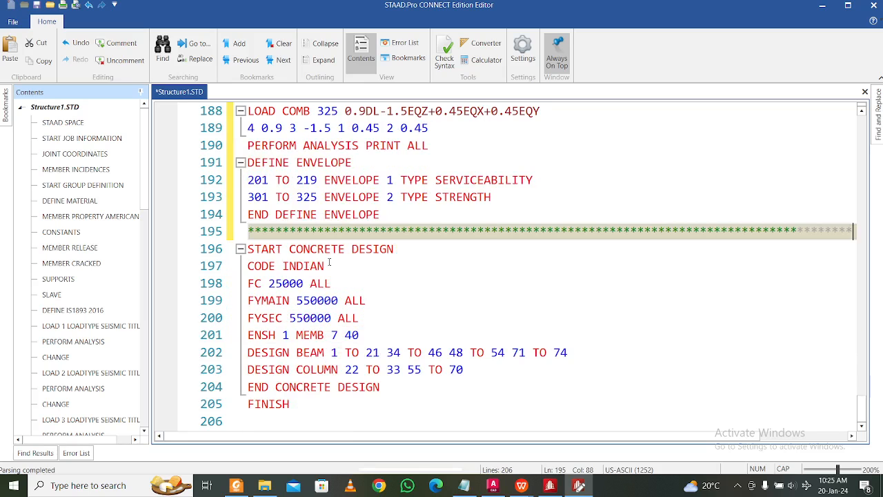
pyautogui.scroll(4, 330, 262)
pyautogui.hotkey('ctrl', 's')
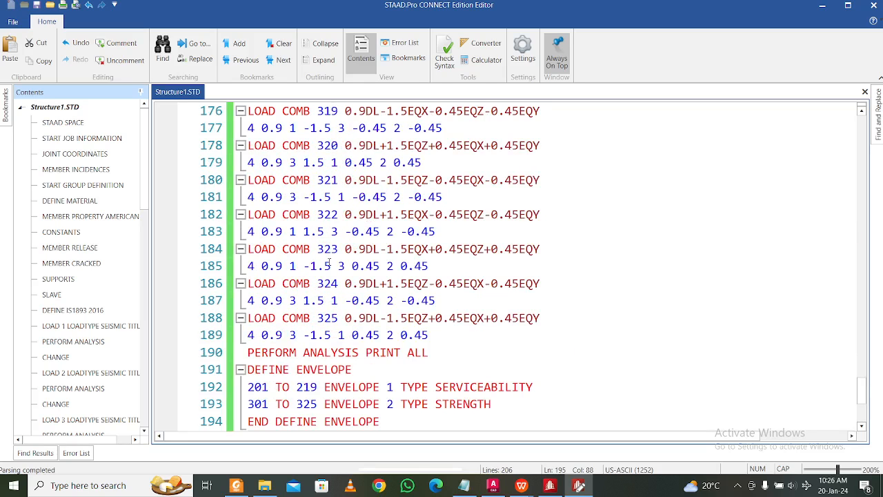
pyautogui.click(873, 5)
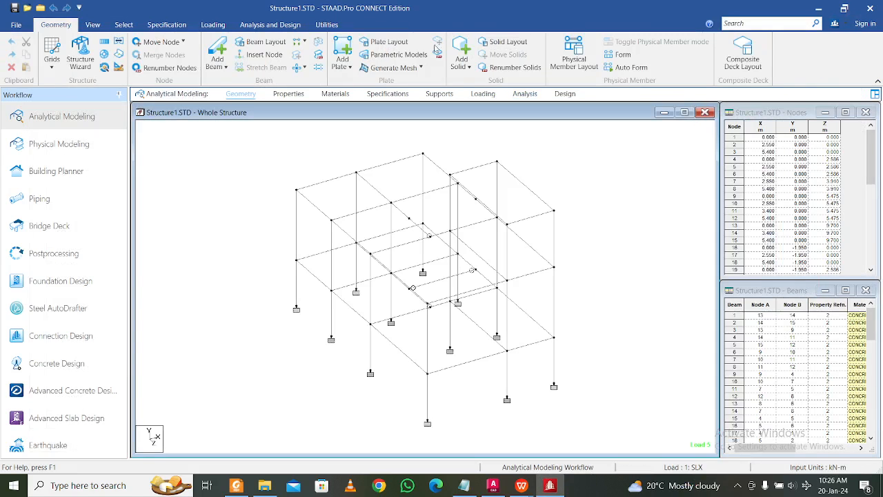
# Run the structural analysis and stay in modeling mode when it finishes
pyautogui.click(270, 24)
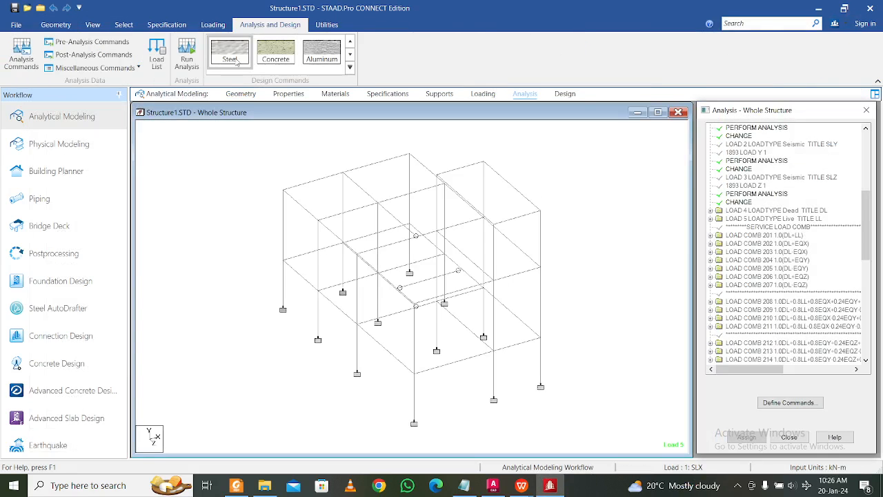
pyautogui.click(188, 60)
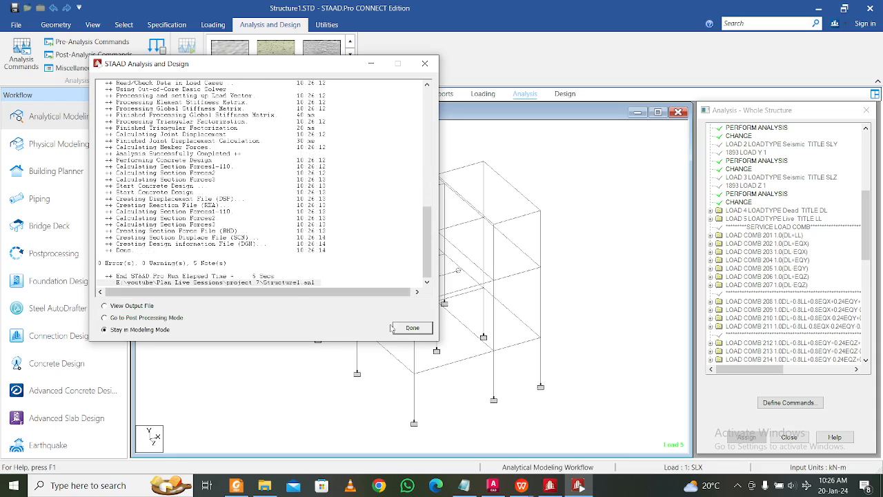
pyautogui.click(412, 328)
# Review the IS 456 concrete design results of several columns across the frame, including their required steel and bar sizes
pyautogui.doubleClick(540, 295)
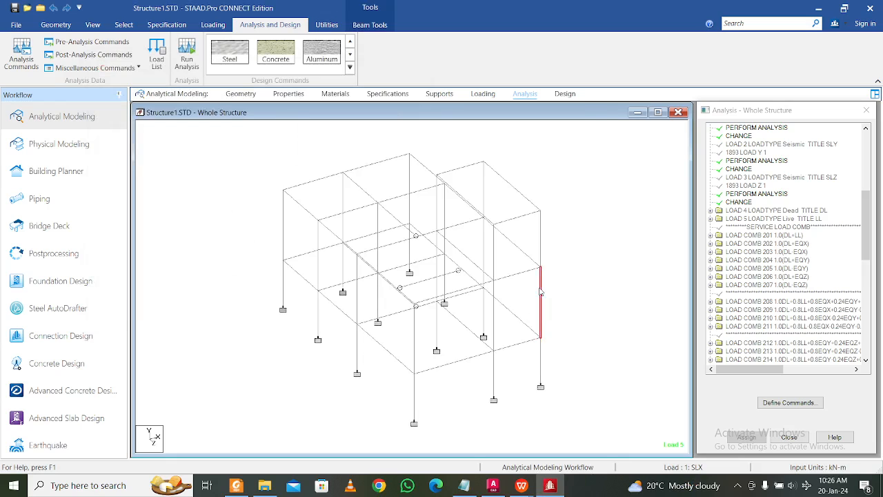
pyautogui.click(504, 130)
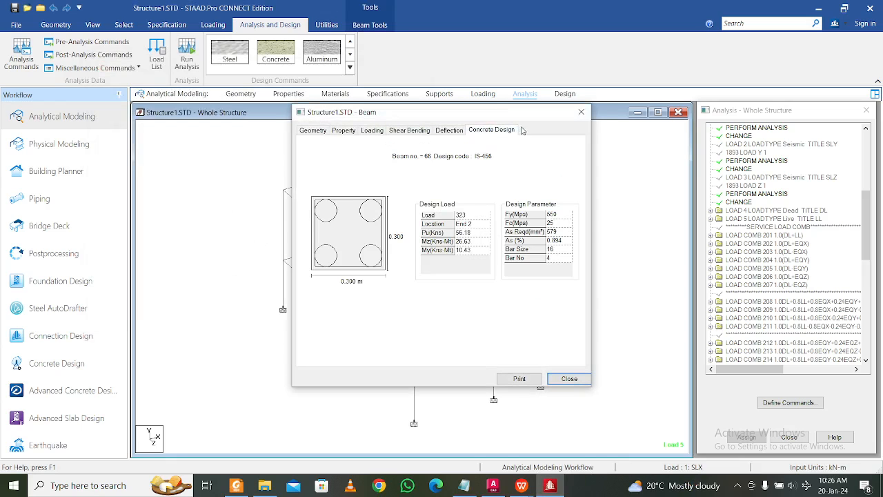
pyautogui.moveTo(523, 112); pyautogui.dragTo(204, 78)
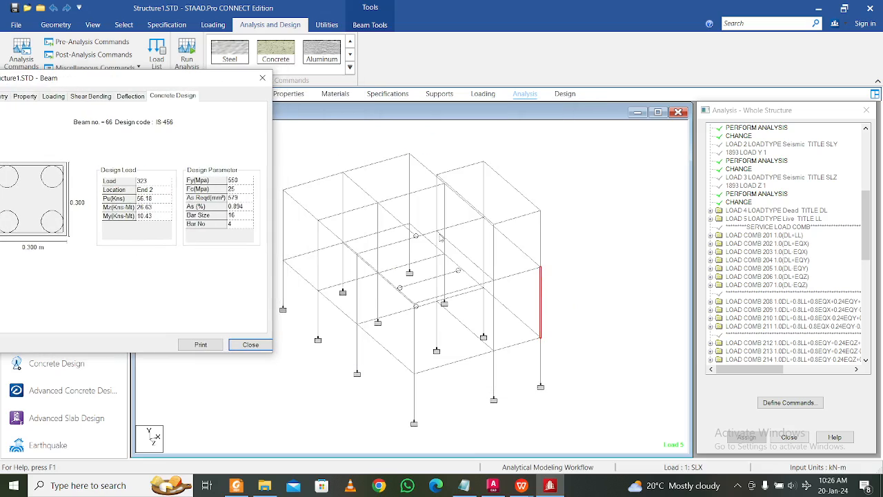
pyautogui.click(539, 360)
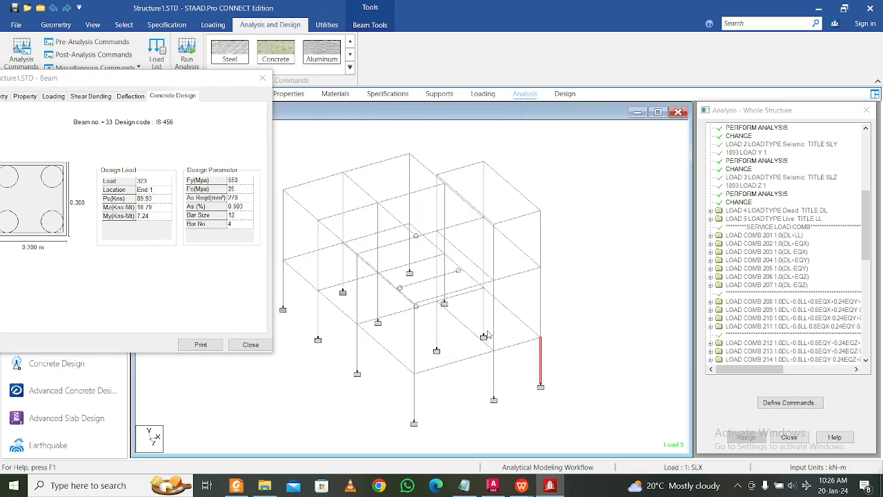
pyautogui.click(494, 322)
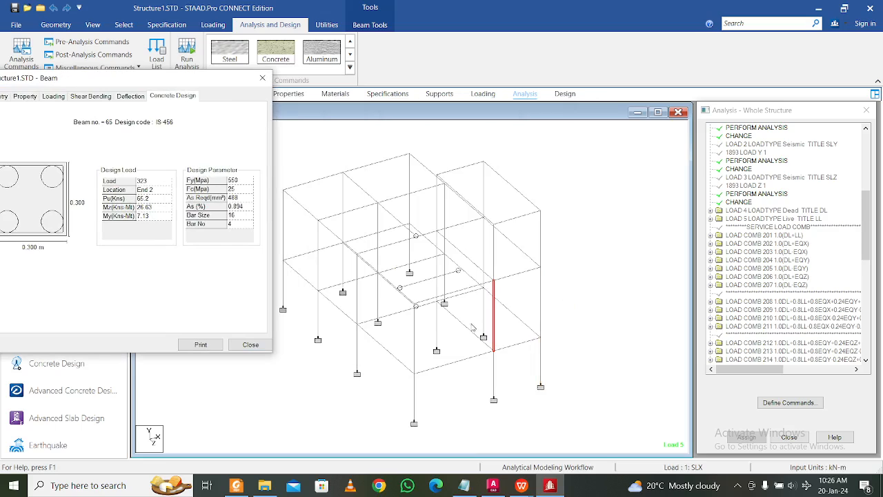
pyautogui.click(377, 304)
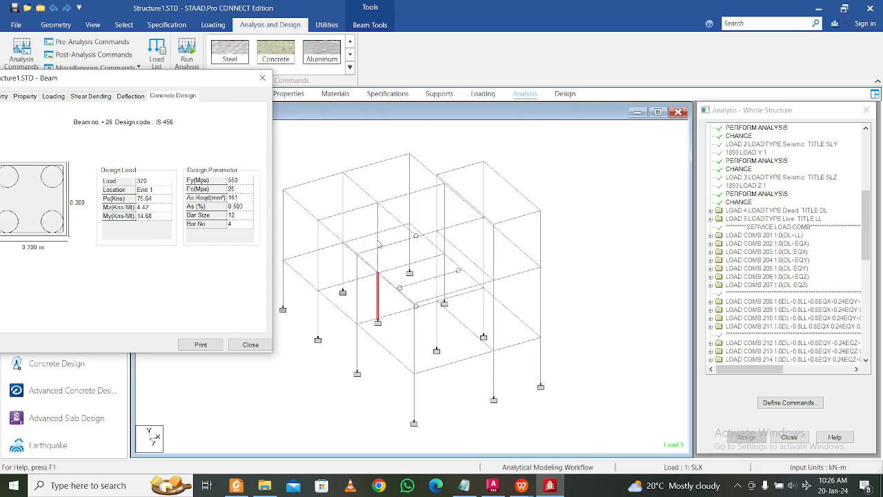
pyautogui.click(379, 245)
pyautogui.click(343, 225)
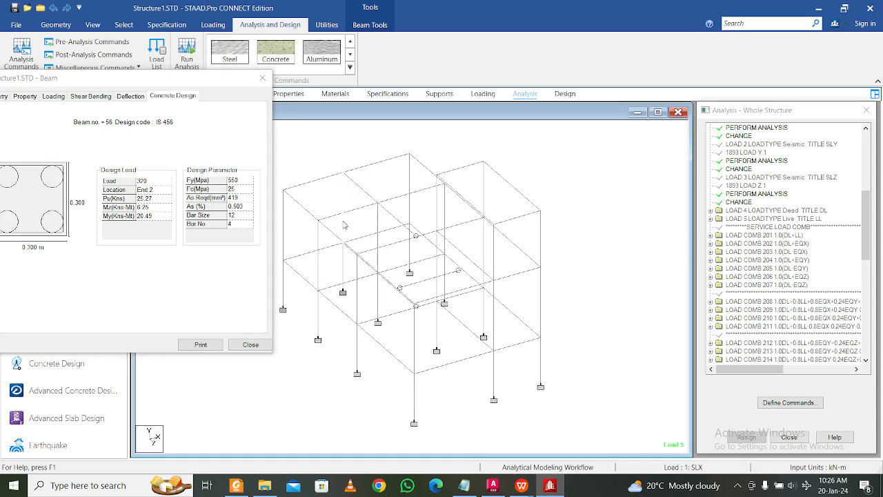
pyautogui.click(284, 242)
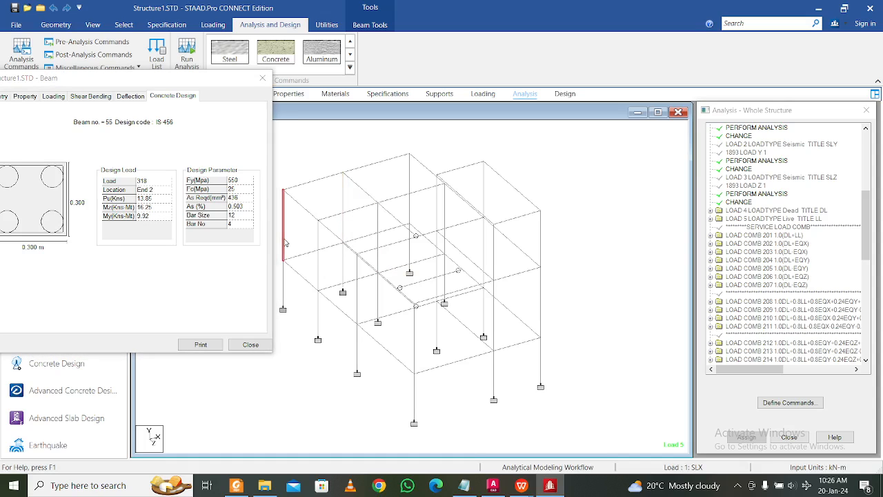
pyautogui.click(319, 278)
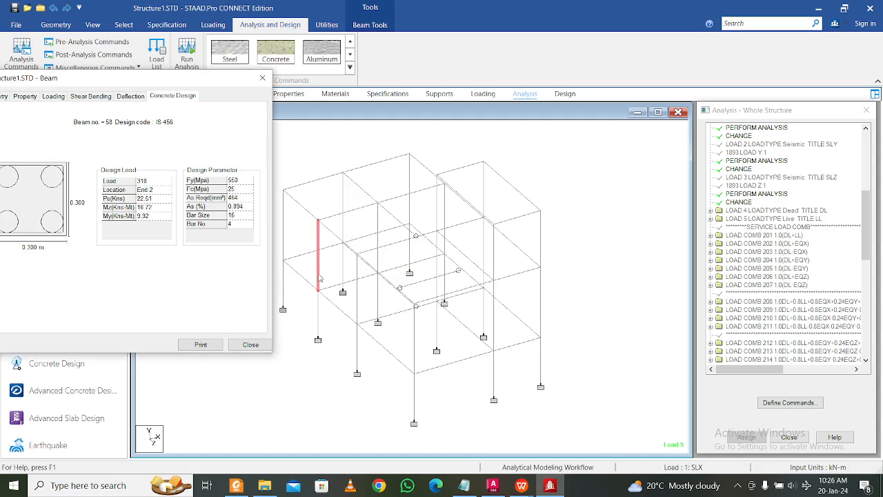
pyautogui.click(356, 314)
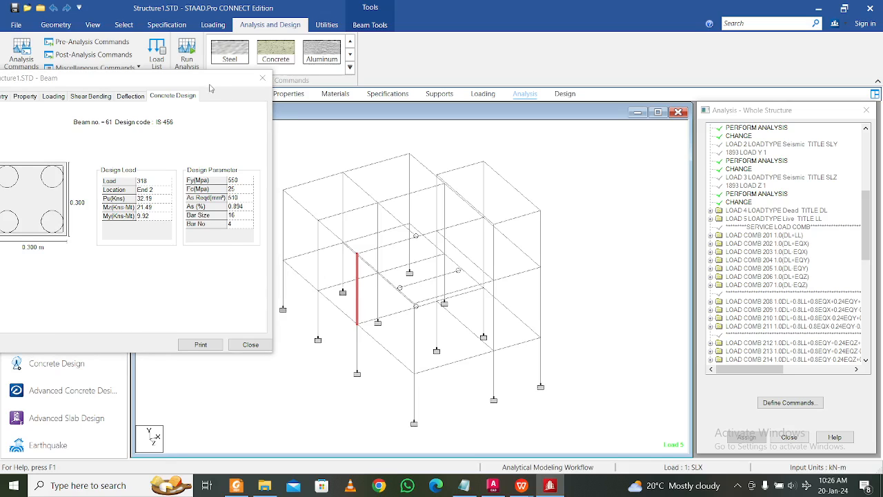
# Look through the last column's deflection, shear bending, property and geometry details, and close its information
pyautogui.moveTo(180, 83); pyautogui.dragTo(218, 87)
pyautogui.click(169, 95)
pyautogui.click(129, 96)
pyautogui.click(64, 96)
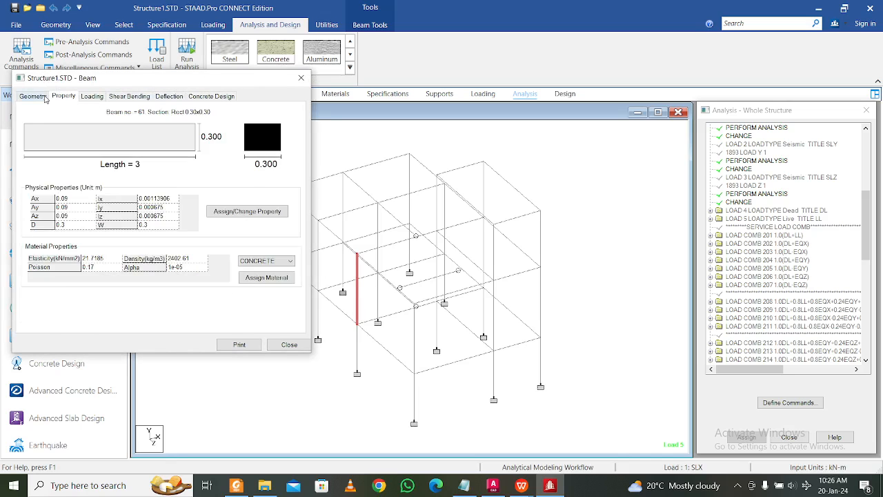
pyautogui.click(32, 96)
pyautogui.click(301, 77)
pyautogui.click(580, 230)
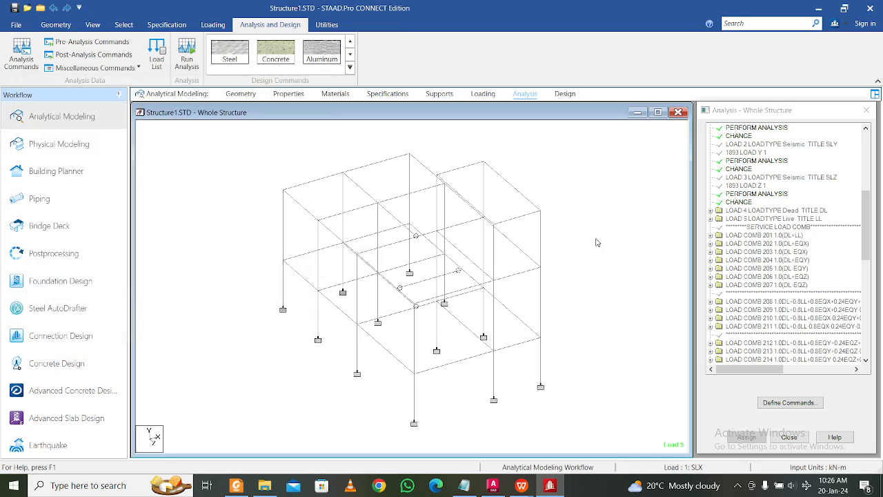
# Check the load definitions, reviewing load combinations 201 to 325 and the SERVICEABILITY and STRENGTH load envelopes
pyautogui.scroll(-5, 786, 284)
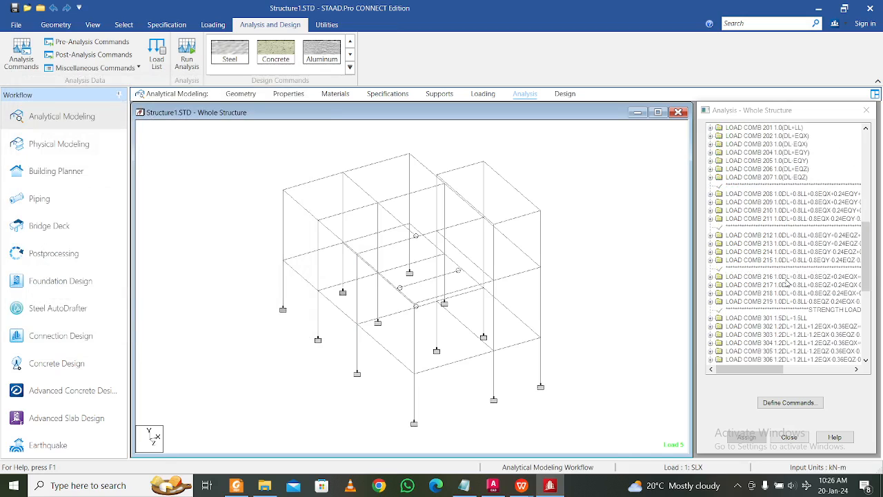
pyautogui.moveTo(866, 268); pyautogui.dragTo(872, 225)
pyautogui.click(484, 95)
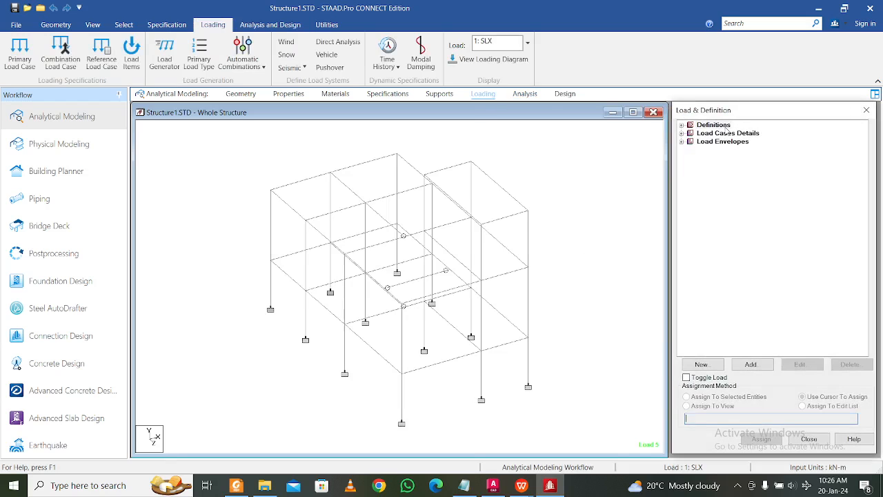
pyautogui.click(680, 133)
pyautogui.click(682, 133)
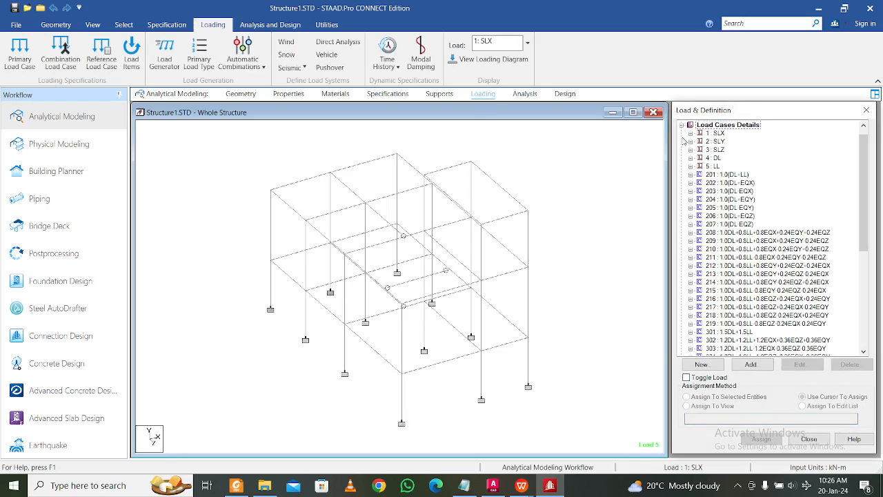
pyautogui.scroll(-8, 752, 234)
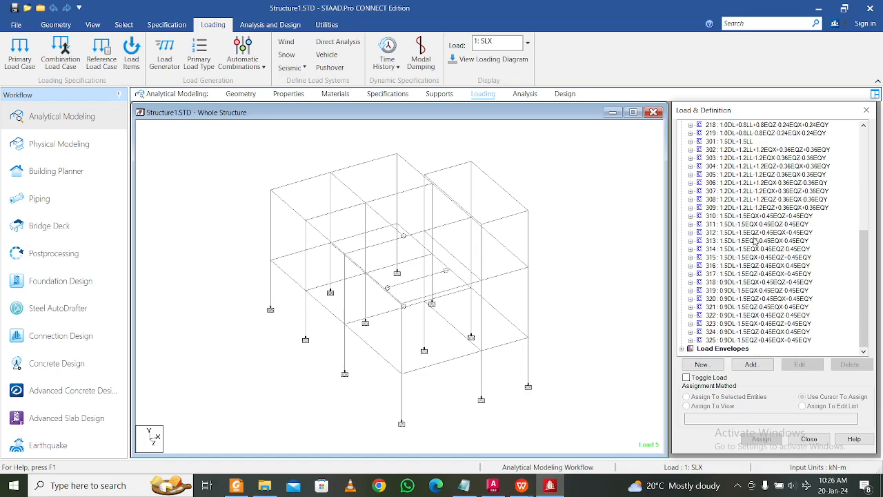
pyautogui.click(682, 349)
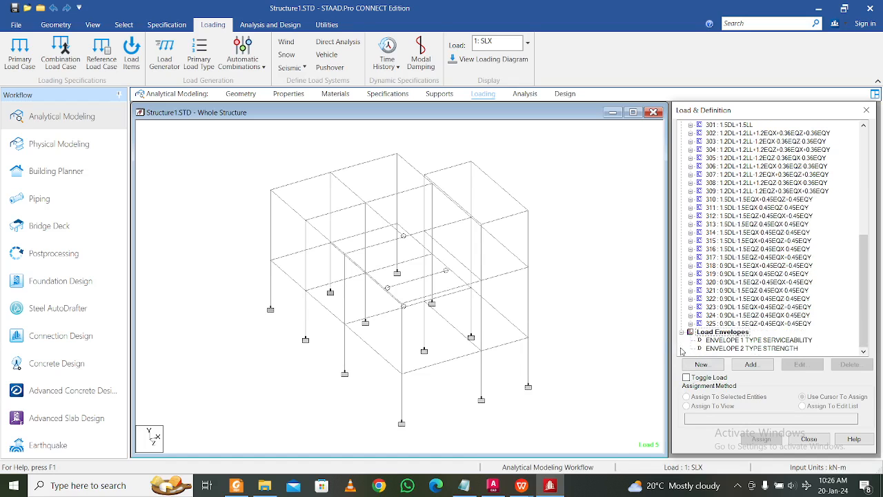
pyautogui.click(730, 343)
pyautogui.click(732, 349)
pyautogui.click(528, 304)
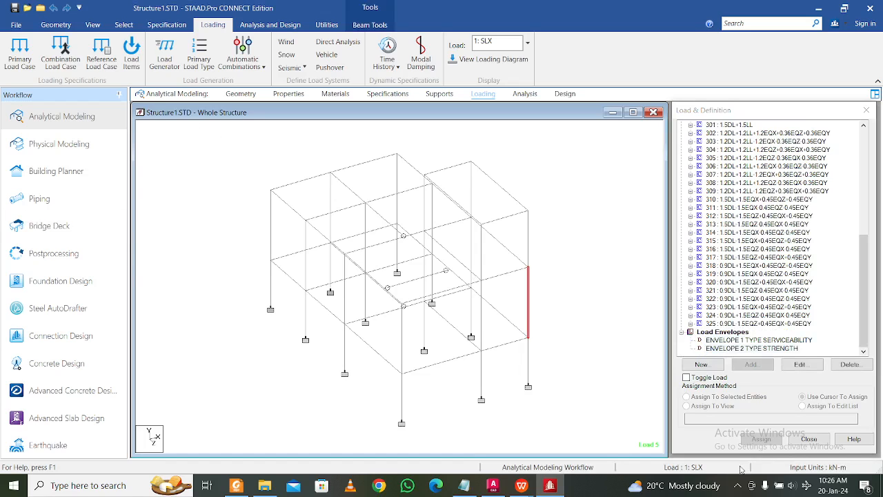
pyautogui.click(737, 487)
pyautogui.click(736, 489)
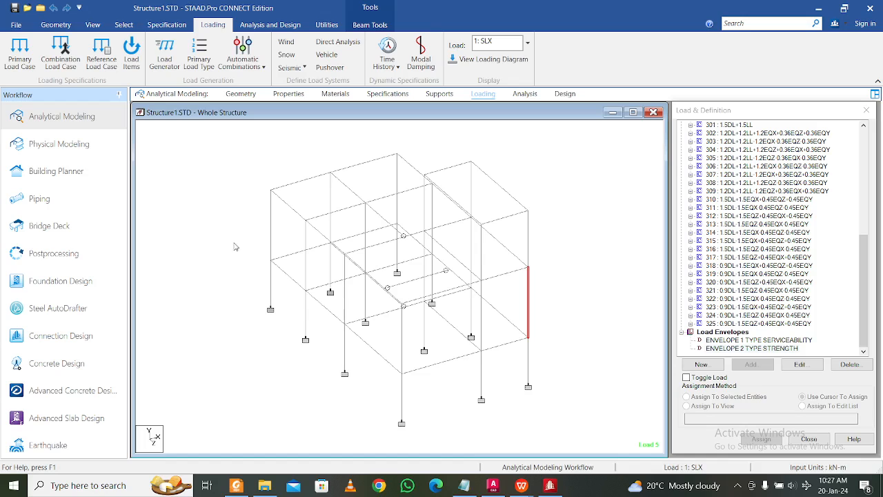
# Switch to Postprocessing and set up the results for the load cases of defined envelope ENVELOPE 1
pyautogui.click(90, 256)
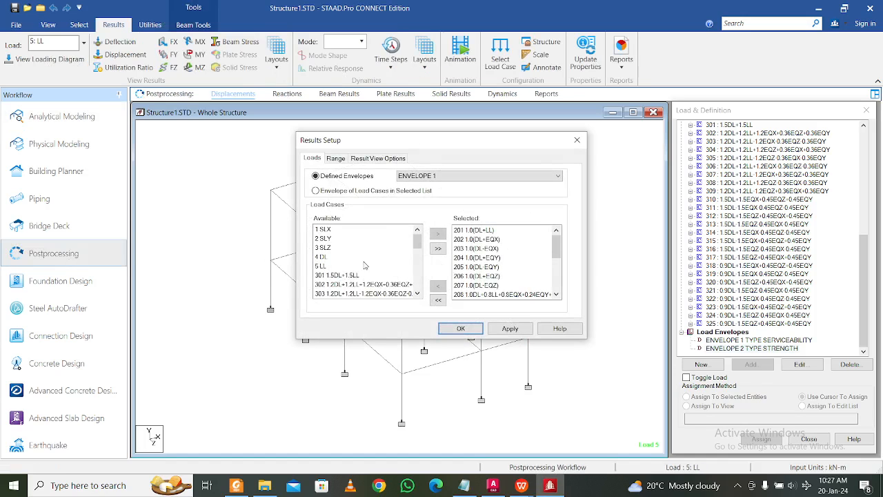
pyautogui.click(449, 178)
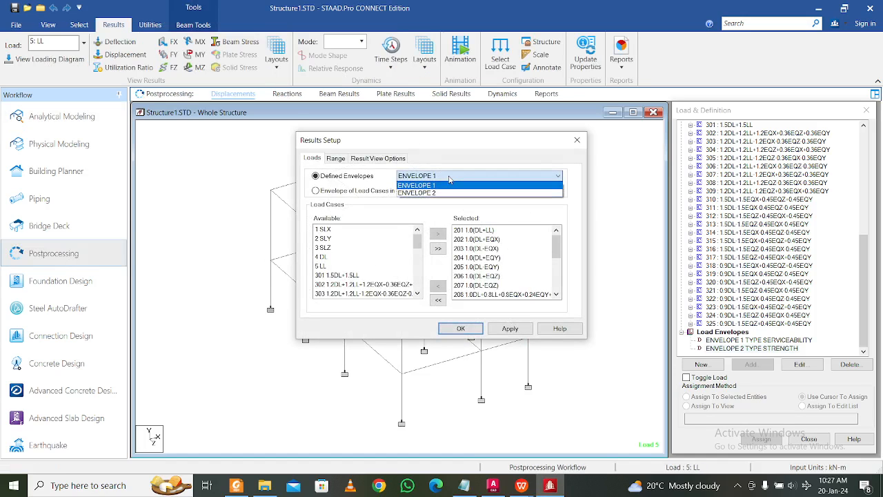
pyautogui.click(558, 244)
pyautogui.moveTo(558, 243)
pyautogui.mouseDown()
pyautogui.moveTo(557, 290)
pyautogui.moveTo(558, 254)
pyautogui.mouseUp()
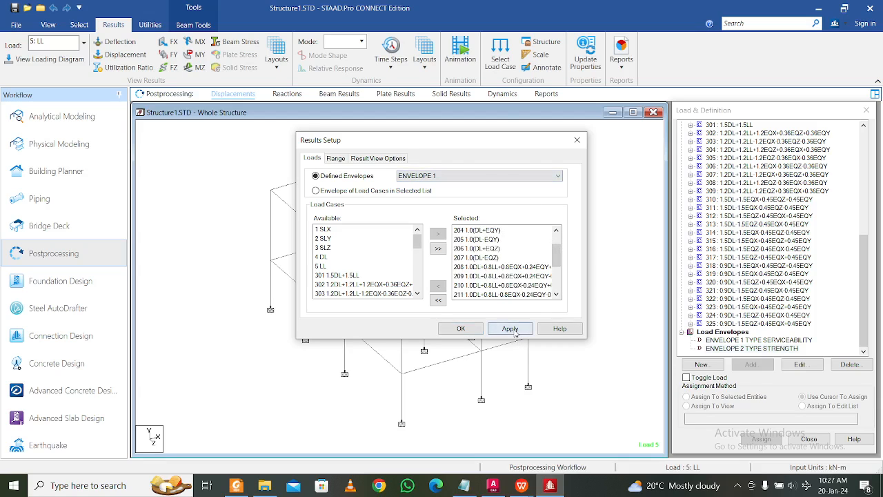
pyautogui.click(461, 328)
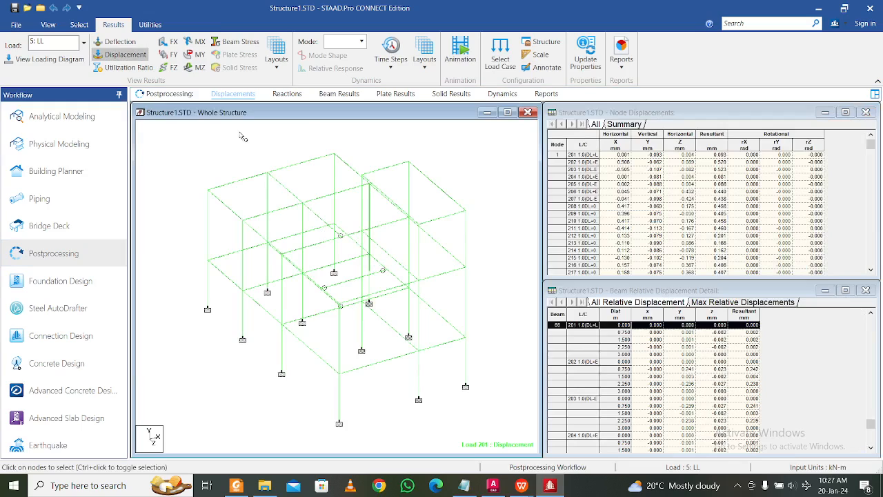
# Show the MZ bending and FY shear diagrams in turn on the structure, and switch the display from displacement to deflection
pyautogui.click(193, 67)
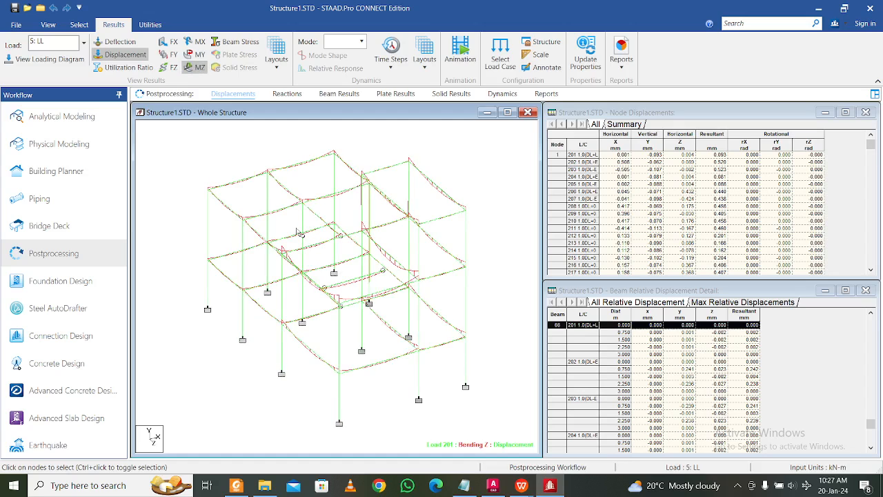
pyautogui.click(170, 55)
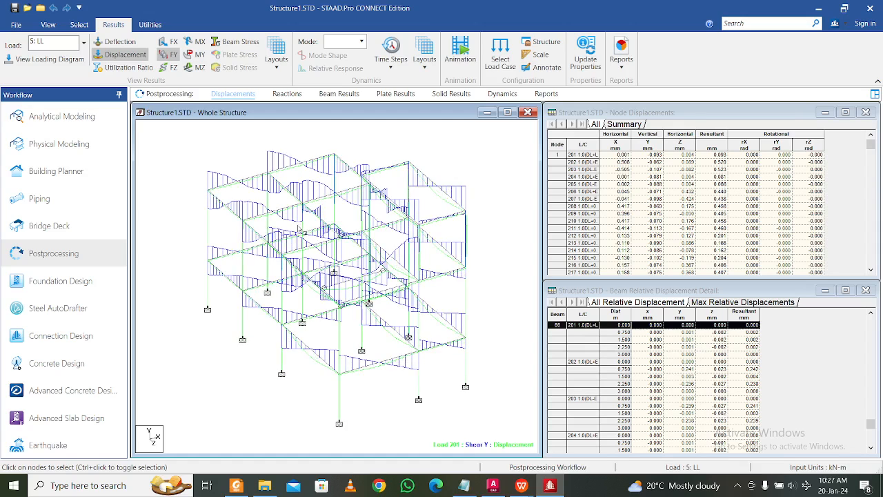
pyautogui.click(169, 55)
pyautogui.click(142, 57)
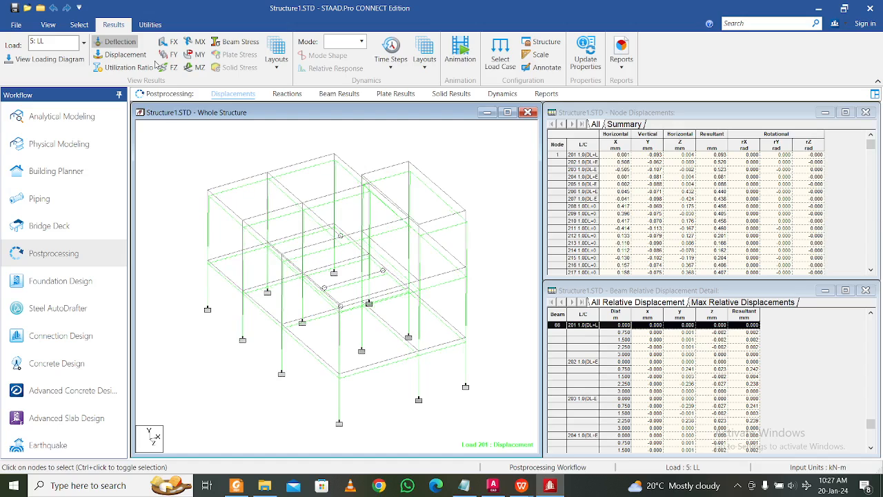
# Try the utilization ratio and beam stress displays on the whole structure, and show the MZ bending diagram at a smaller scale
pyautogui.click(116, 42)
pyautogui.click(131, 67)
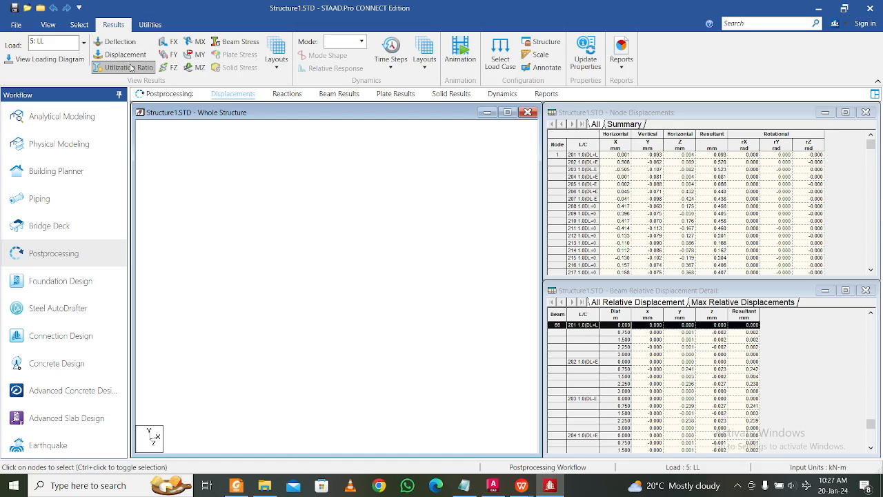
pyautogui.click(238, 42)
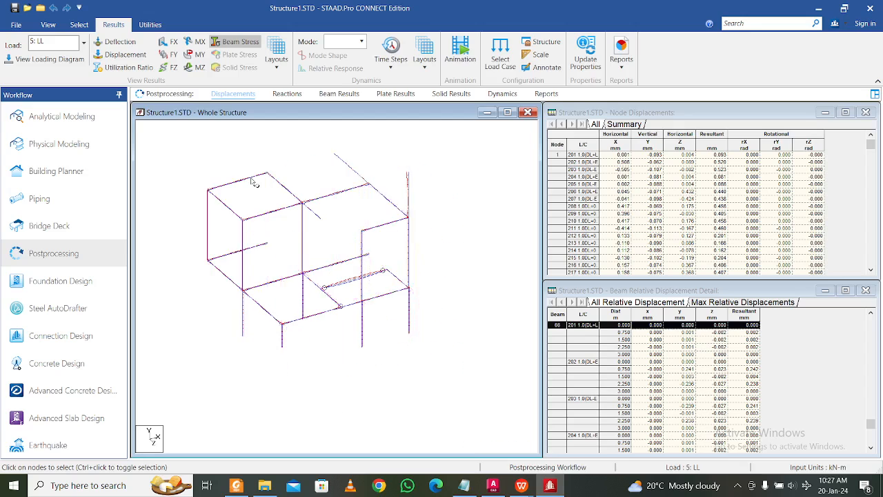
pyautogui.click(199, 67)
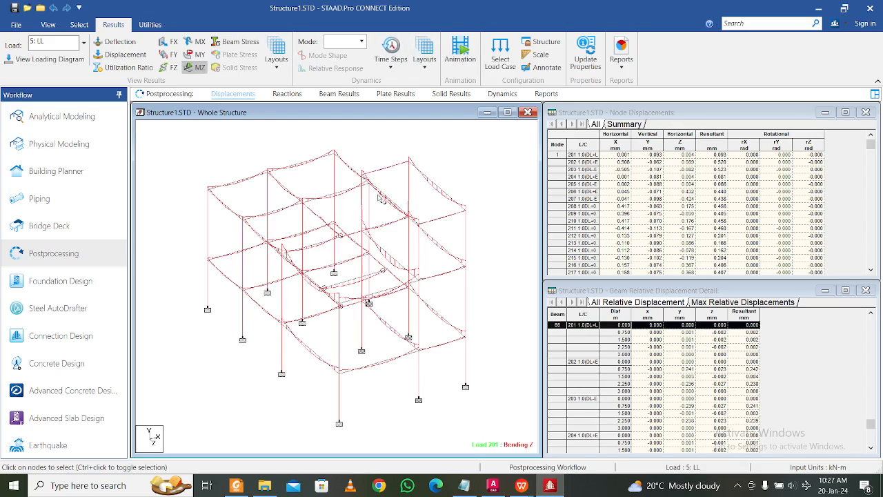
pyautogui.keyDown('ctrl'); pyautogui.scroll(-3, 259, 189); pyautogui.keyUp('ctrl')
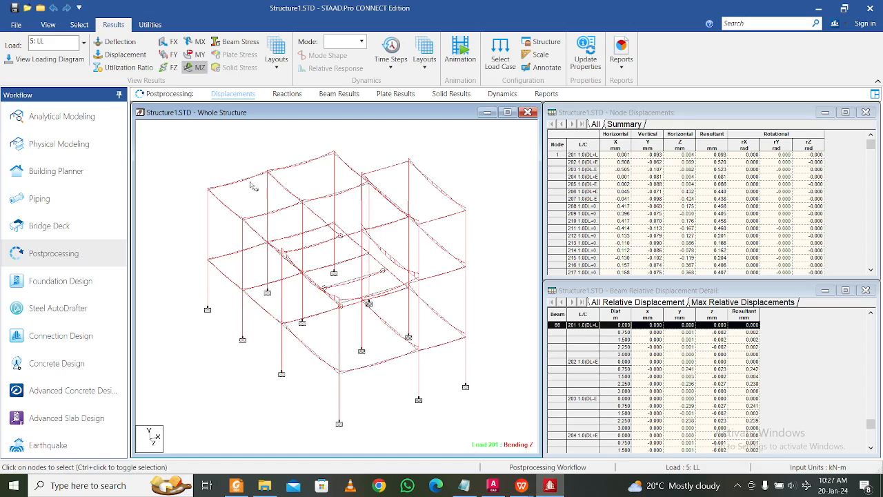
# Isolate the roof's outer rear-left beam, beam 53, in the active window and show its MZ bending diagram
pyautogui.click(243, 182)
pyautogui.rightClick(243, 183)
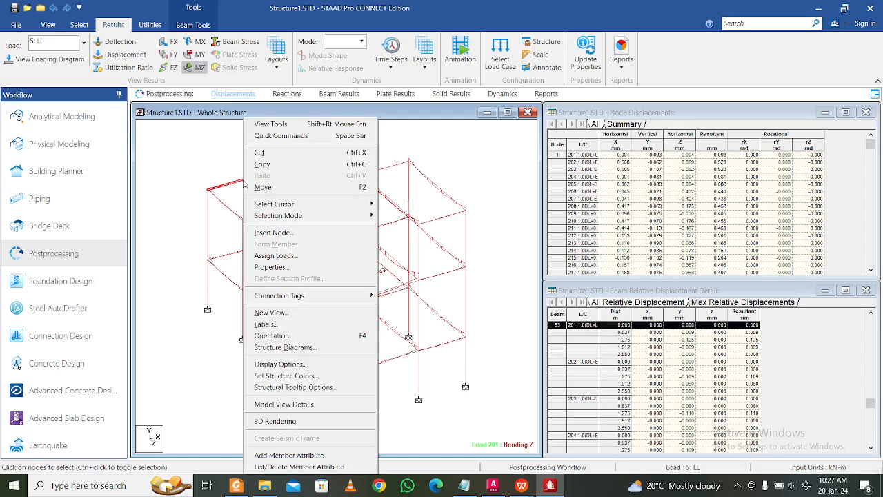
pyautogui.click(294, 314)
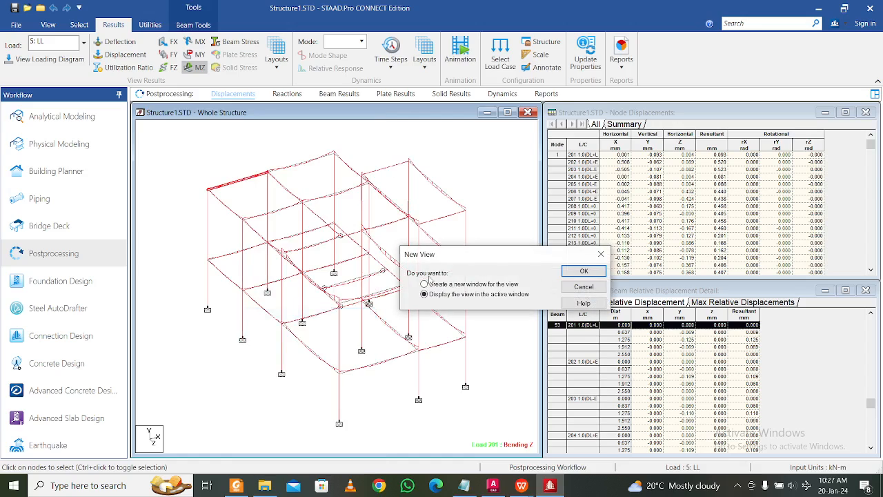
pyautogui.click(566, 273)
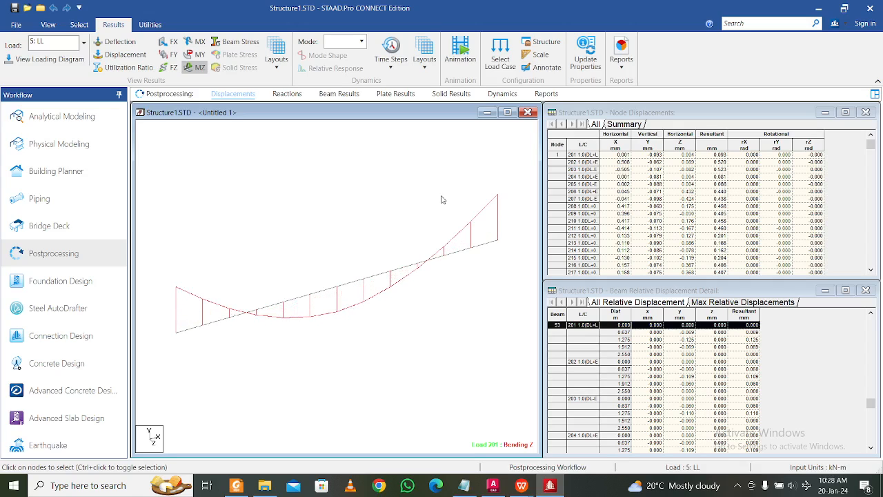
pyautogui.click(450, 62)
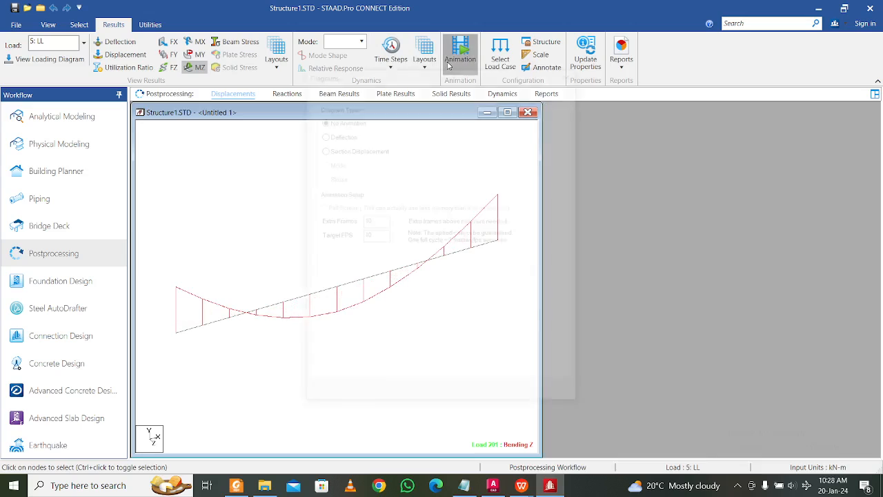
pyautogui.click(571, 71)
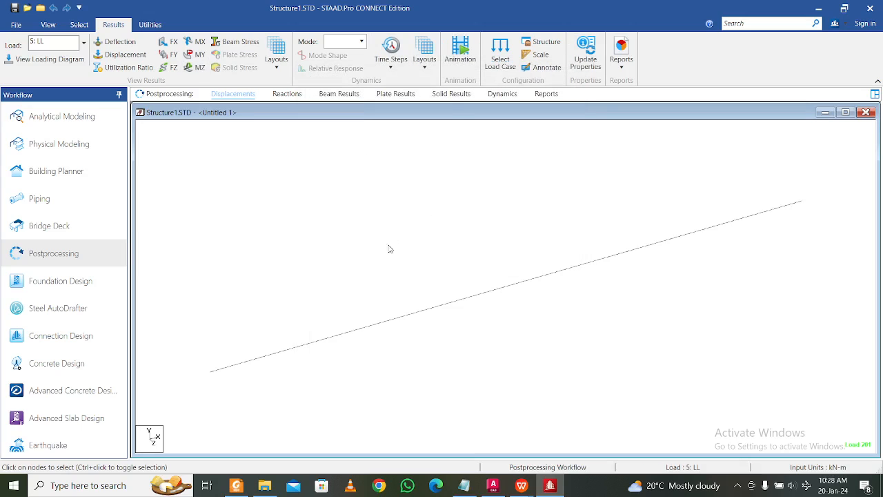
pyautogui.click(200, 70)
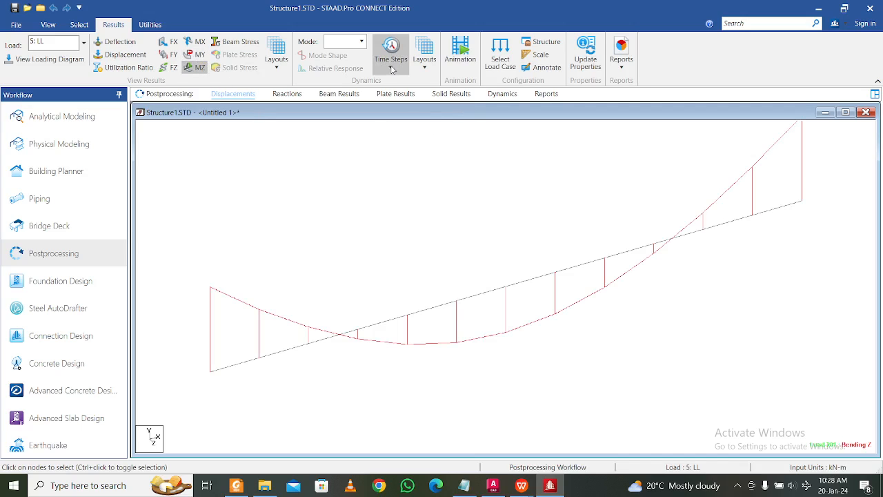
# Annotate the isolated beam's bending diagram with its end, maximum and mid-point values and examine them
pyautogui.click(541, 66)
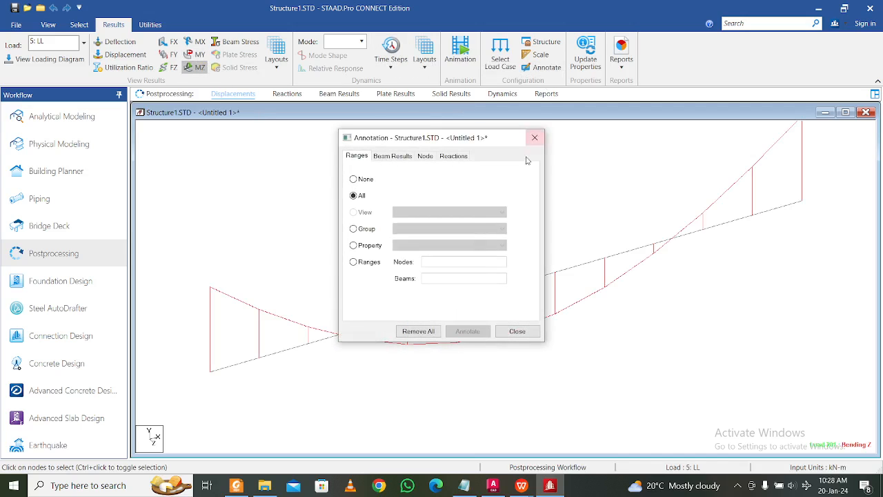
pyautogui.click(396, 156)
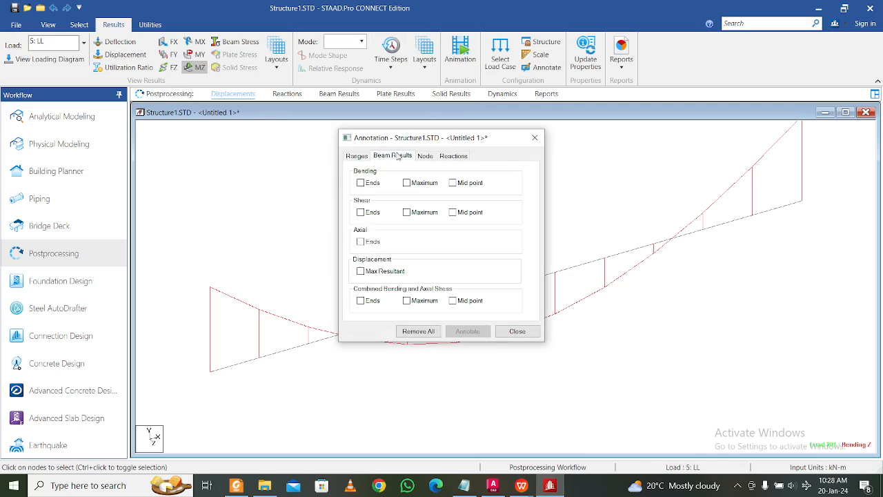
pyautogui.click(360, 182)
pyautogui.click(407, 183)
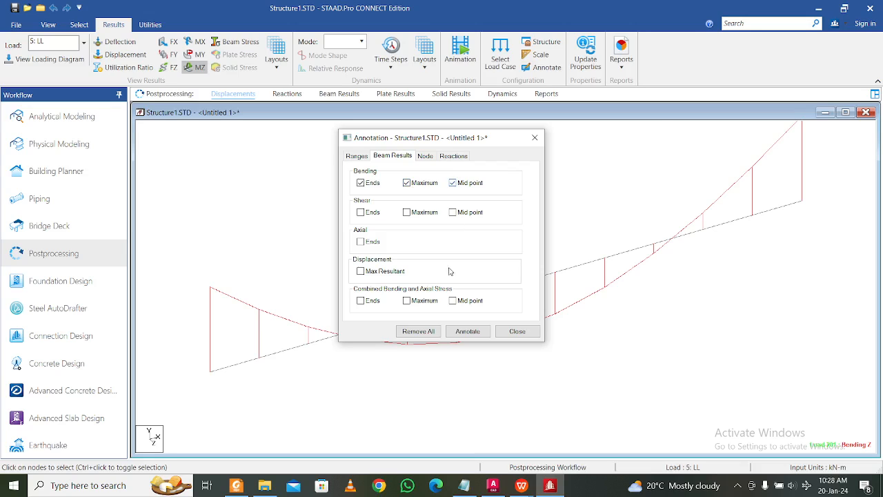
pyautogui.click(472, 332)
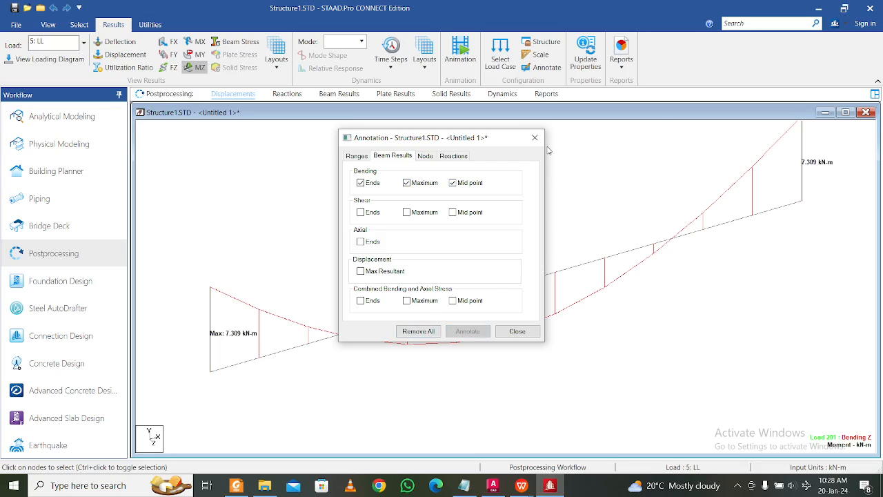
pyautogui.click(534, 137)
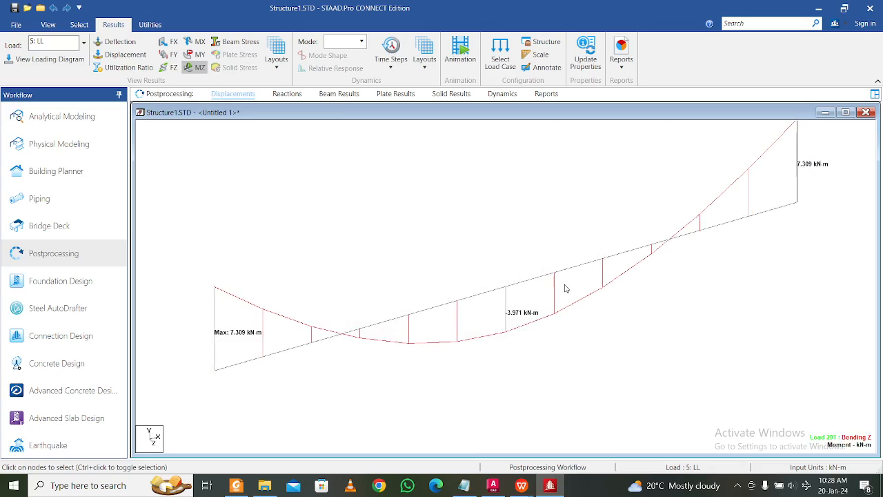
pyautogui.moveTo(566, 288)
pyautogui.mouseDown(button='middle')
pyautogui.moveTo(548, 316)
pyautogui.moveTo(564, 290)
pyautogui.mouseUp(button='middle')
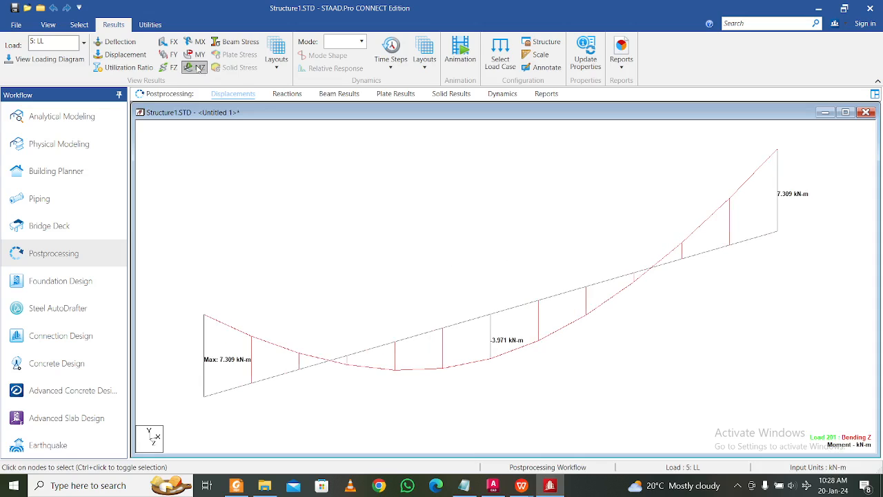
# Show the isolated beam's FY shear diagram, annotated with shear values at the ends, maximum and mid point instead of bending
pyautogui.click(199, 67)
pyautogui.click(169, 54)
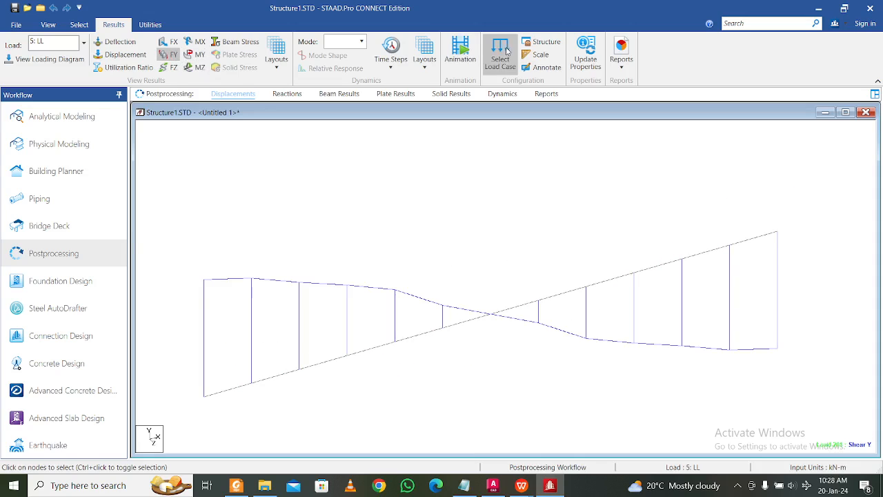
pyautogui.click(541, 67)
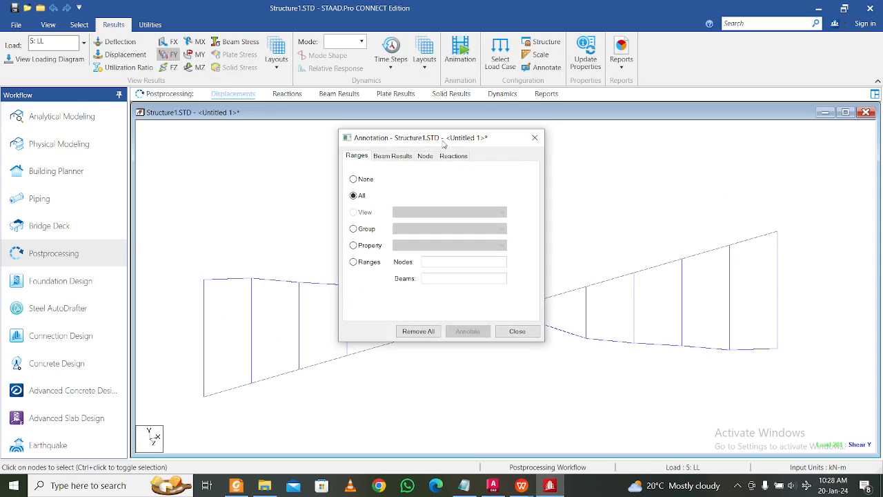
pyautogui.click(393, 156)
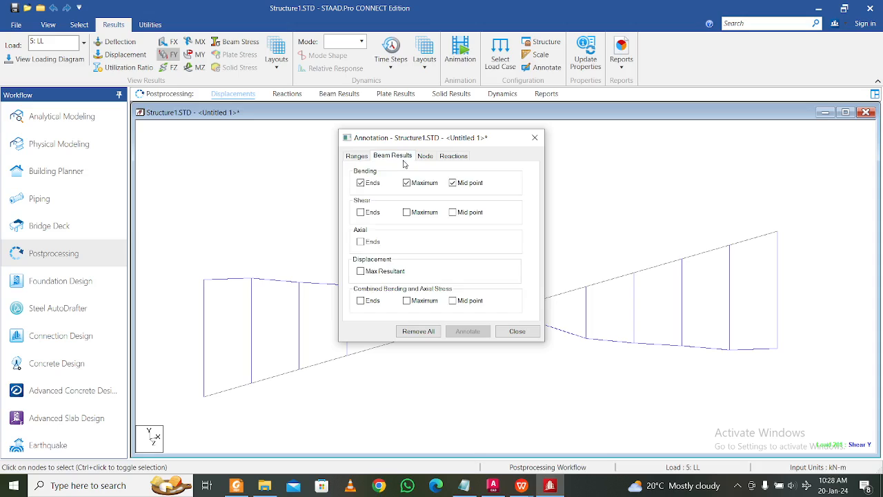
pyautogui.click(360, 183)
pyautogui.click(406, 183)
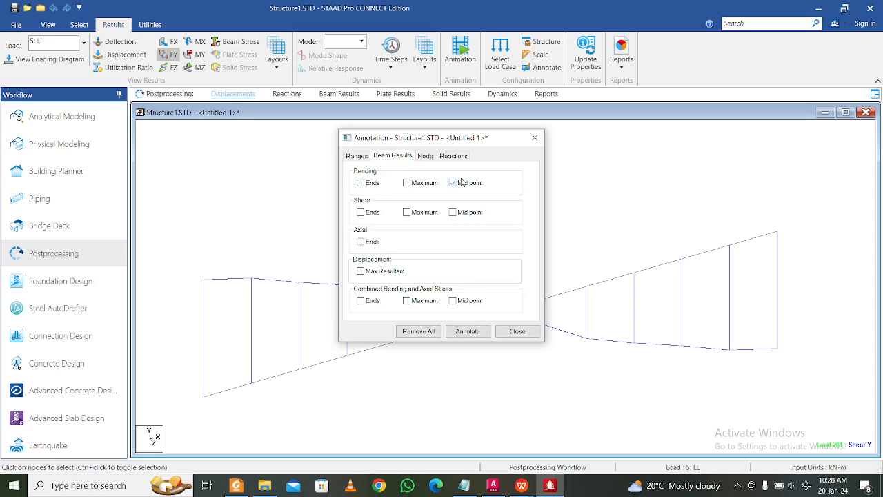
pyautogui.click(407, 213)
pyautogui.click(371, 213)
pyautogui.click(466, 333)
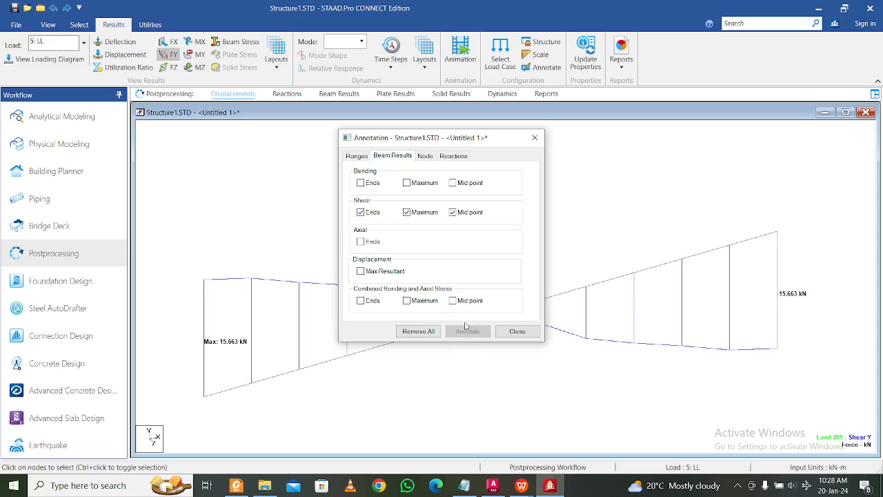
pyautogui.moveTo(465, 134); pyautogui.dragTo(370, 40)
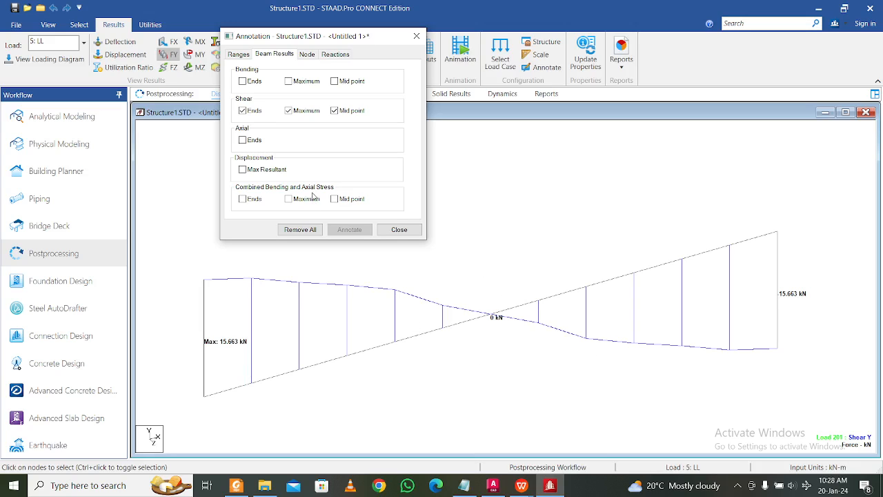
# Remove all annotations from the isolated beam's shear diagram
pyautogui.click(300, 229)
pyautogui.click(398, 230)
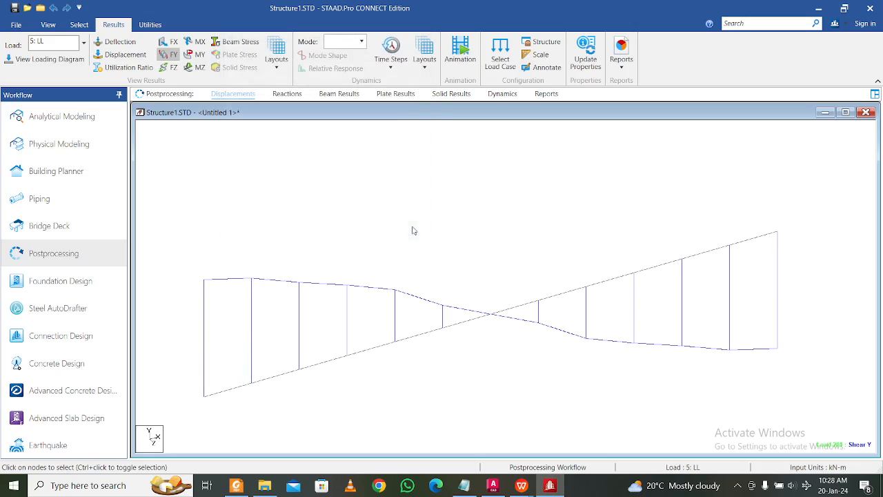
pyautogui.scroll(-2, 360, 177)
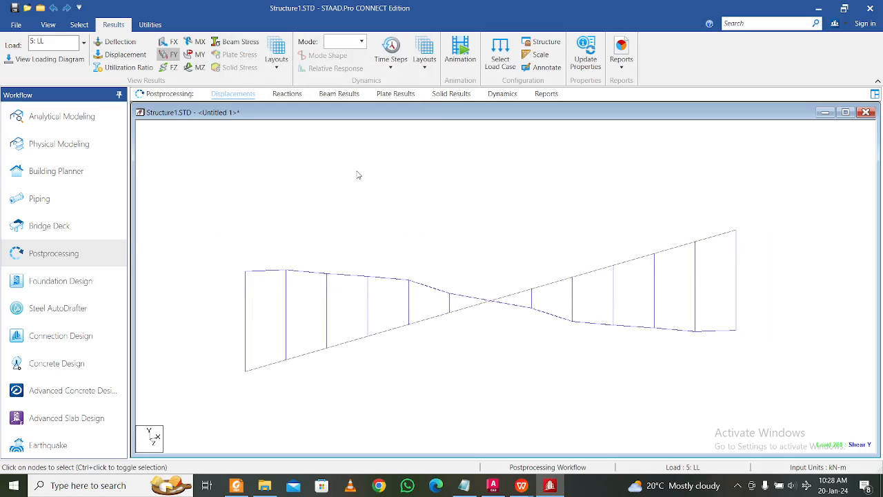
# Save the modified structure under its existing name, accepting deletion of the result files
pyautogui.hotkey('ctrl', 's')
pyautogui.click(471, 269)
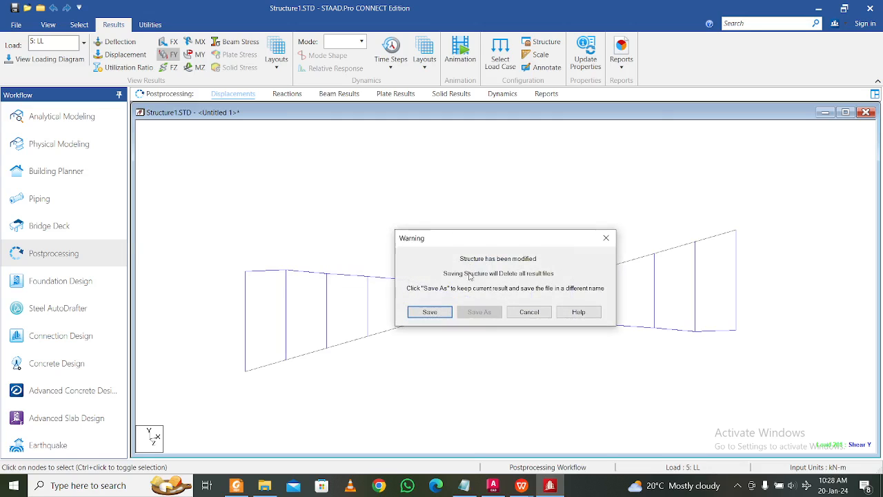
pyautogui.click(420, 314)
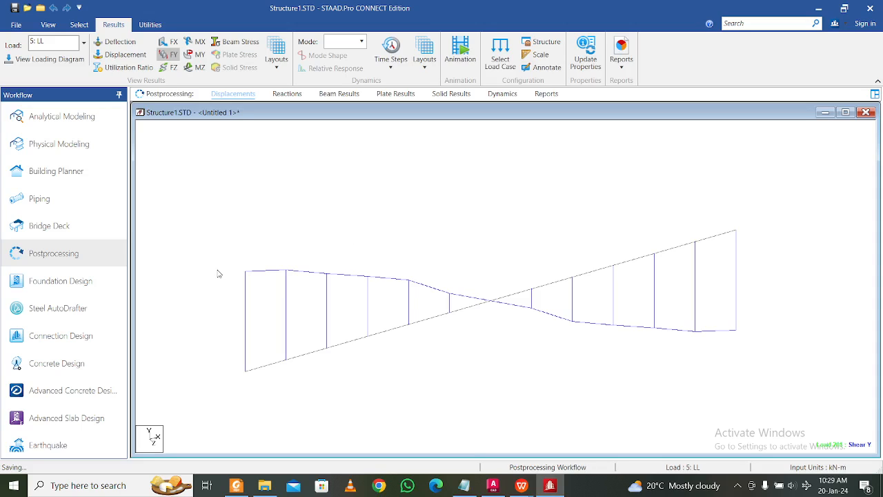
# Switch to RCDC with the STAAD Advanced Concrete Design licence and create a Column & Wall project, entering "-" for project, client and engineer
pyautogui.click(57, 404)
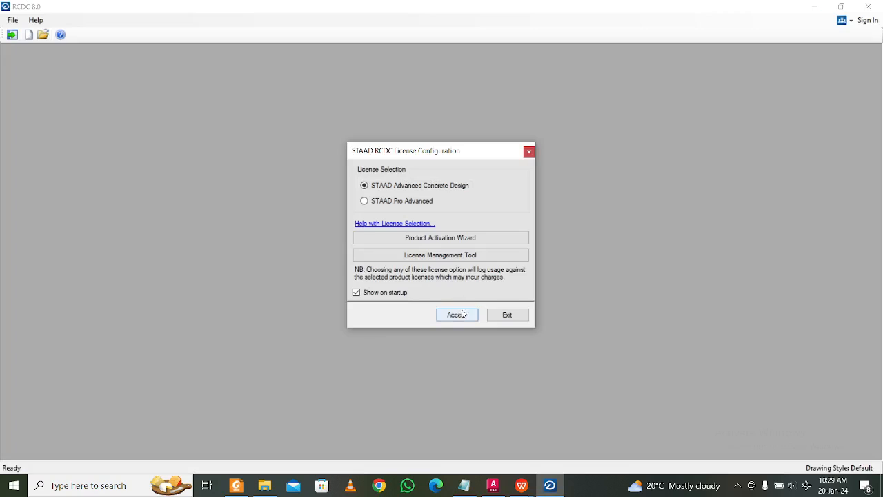
pyautogui.click(458, 314)
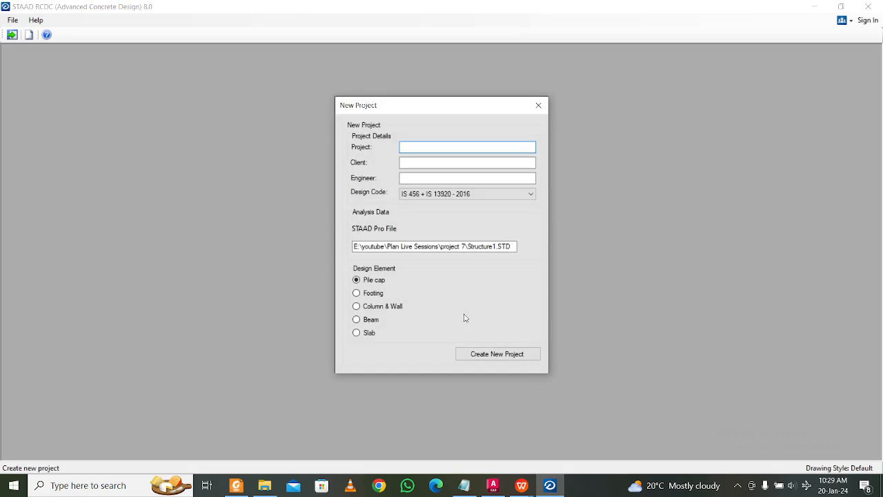
pyautogui.write('-')
pyautogui.click(451, 163)
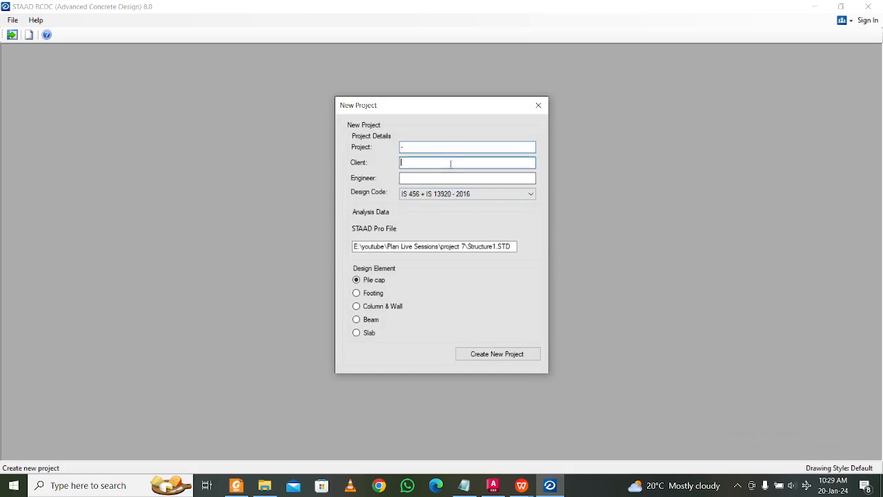
pyautogui.write('-')
pyautogui.click(442, 177)
pyautogui.write('-')
pyautogui.click(374, 307)
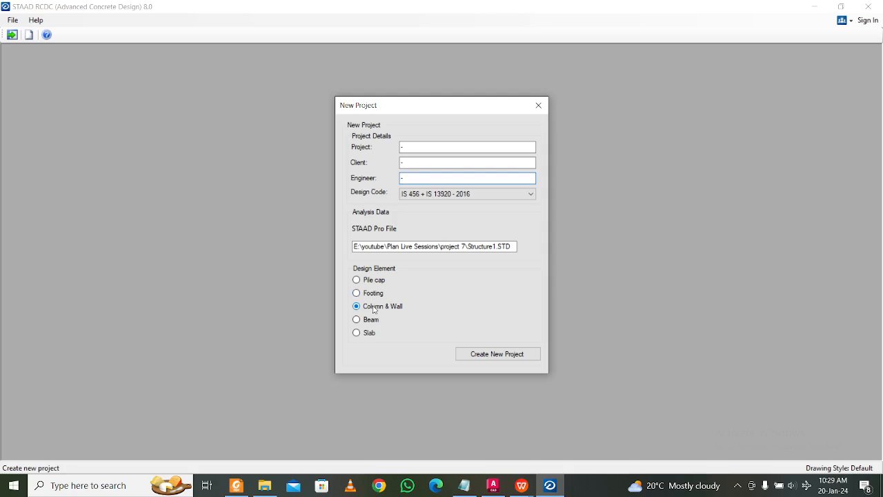
pyautogui.click(477, 352)
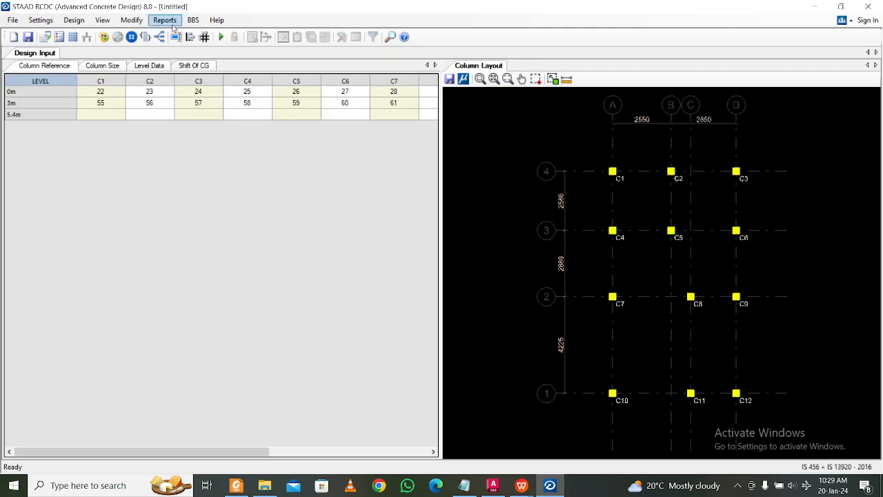
# Set the column steel grade to Fe550 and the cover to 40 for the 0m level in the level data
pyautogui.click(147, 66)
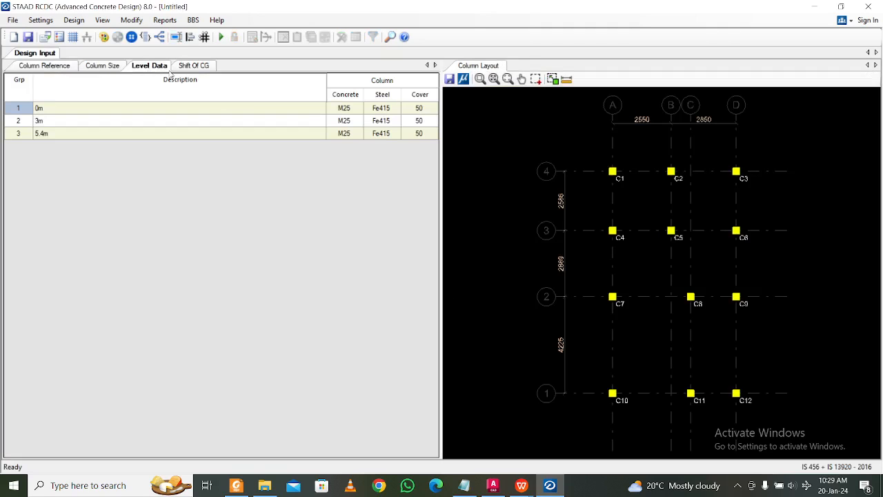
pyautogui.click(373, 109)
pyautogui.click(395, 108)
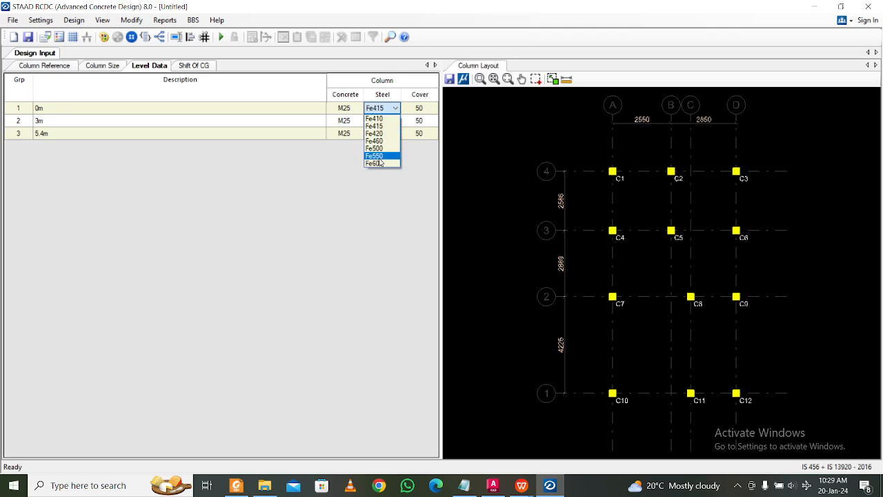
pyautogui.click(376, 156)
pyautogui.click(419, 108)
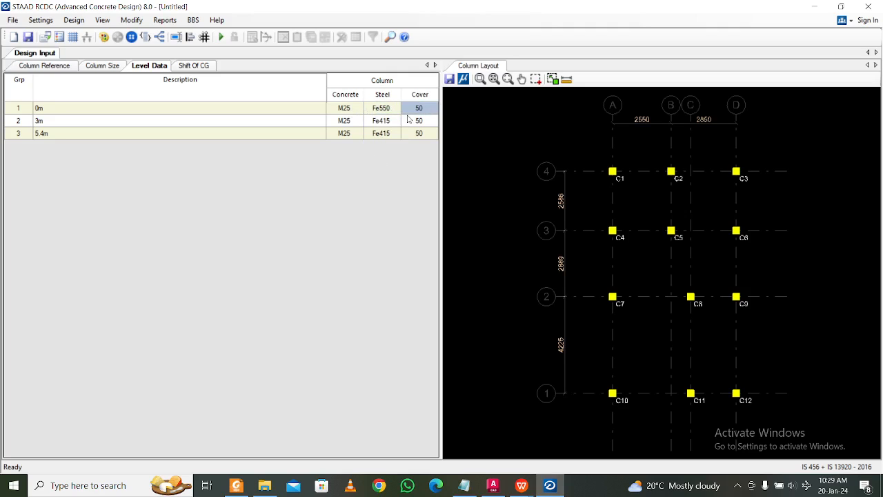
pyautogui.write('40')
# Copy the 0m level's column concrete M25, steel Fe550 and cover 40 to the 3m and 5.4m levels
pyautogui.moveTo(343, 109); pyautogui.dragTo(427, 112)
pyautogui.moveTo(344, 121); pyautogui.dragTo(408, 139)
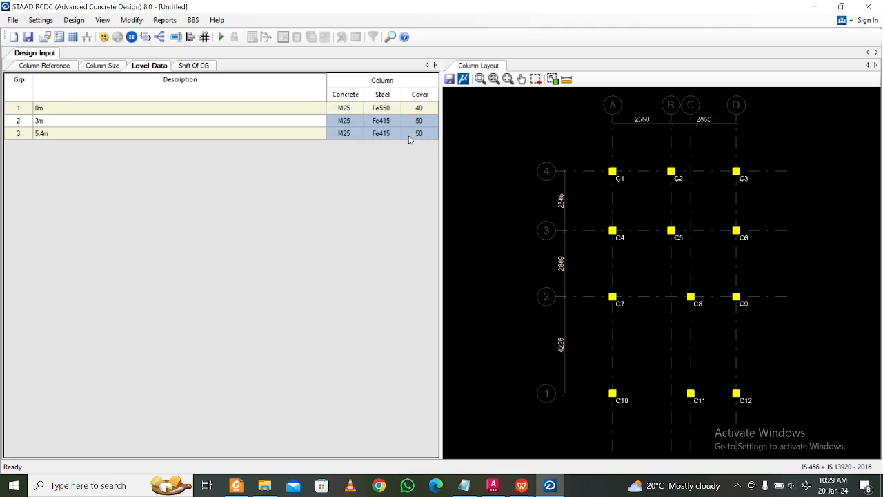
pyautogui.write('M25\tFe550\t40 M25\tFe550\t40')
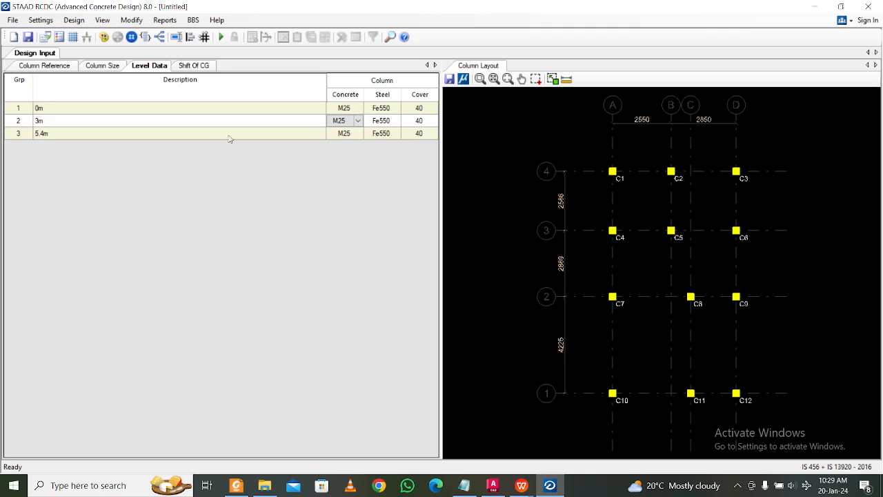
# Review the column design settings and accept them with Ductile Design off
pyautogui.click(40, 20)
pyautogui.click(52, 42)
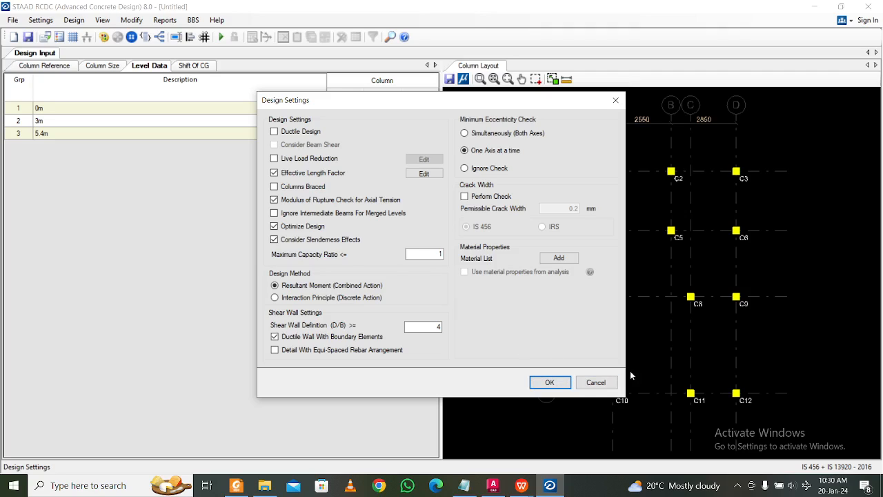
pyautogui.click(558, 385)
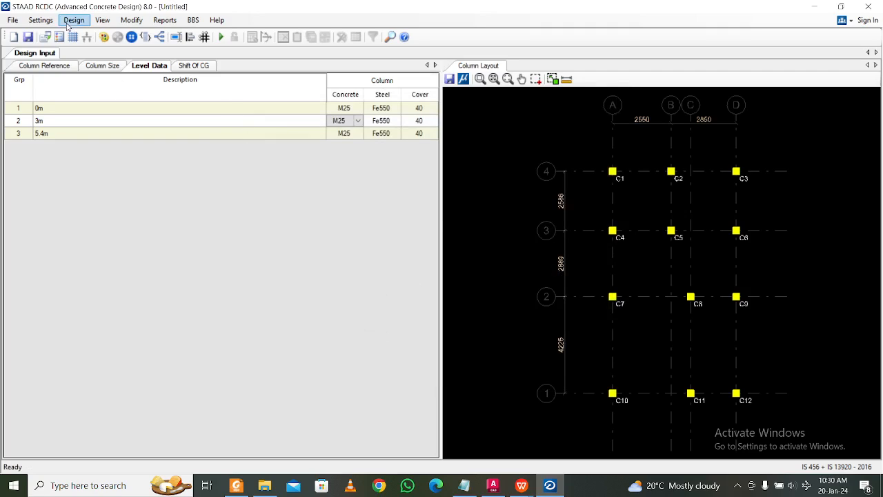
# Assign load types Earthquake X to SLX, Earthquake Z to SLZ and Earthquake Y to SLY in the basic load cases
pyautogui.click(41, 20)
pyautogui.click(72, 114)
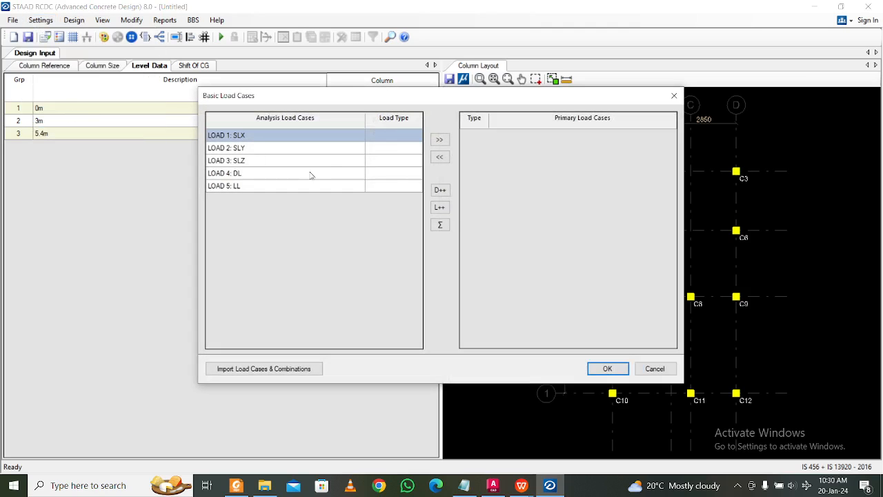
pyautogui.click(397, 141)
pyautogui.click(416, 136)
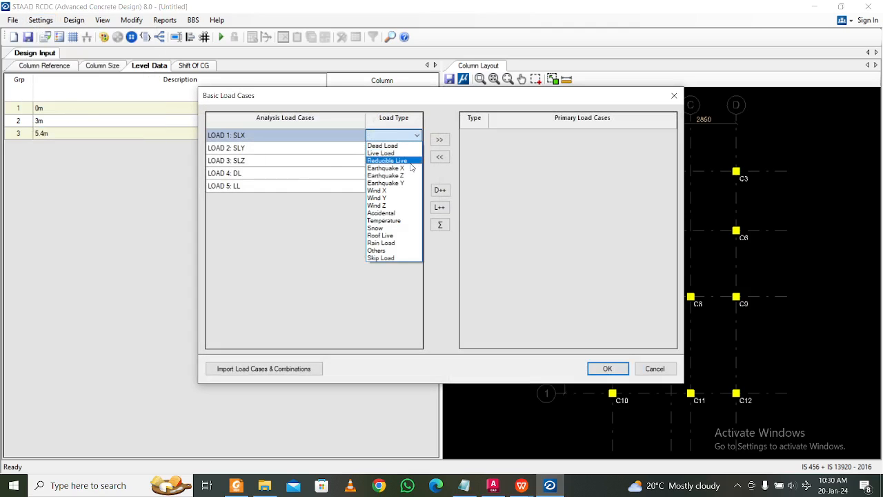
pyautogui.click(411, 168)
pyautogui.click(417, 163)
pyautogui.click(417, 162)
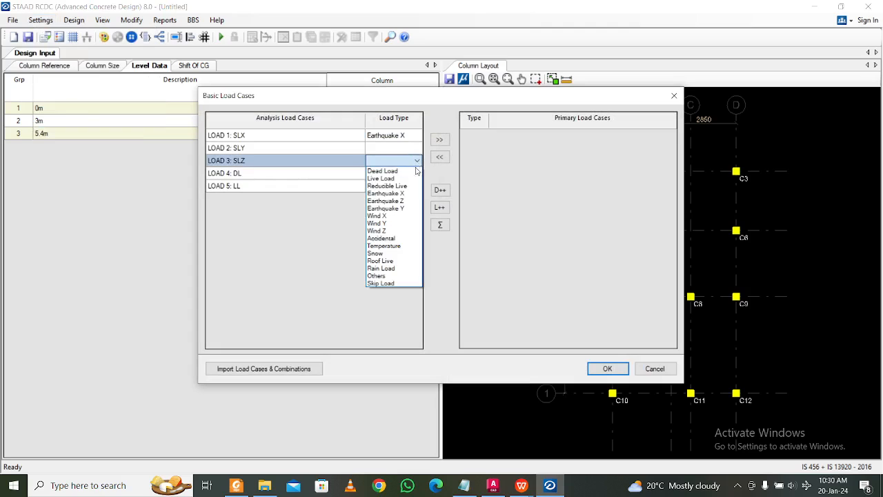
pyautogui.click(406, 202)
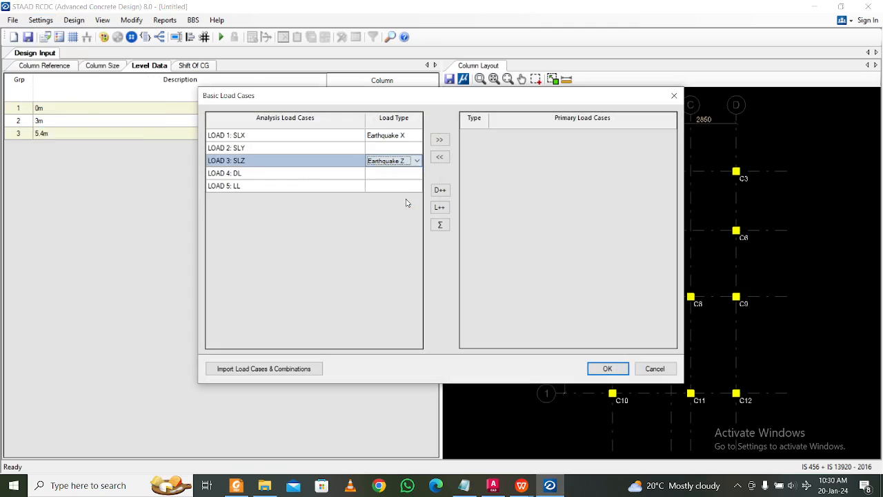
pyautogui.click(409, 148)
pyautogui.click(416, 147)
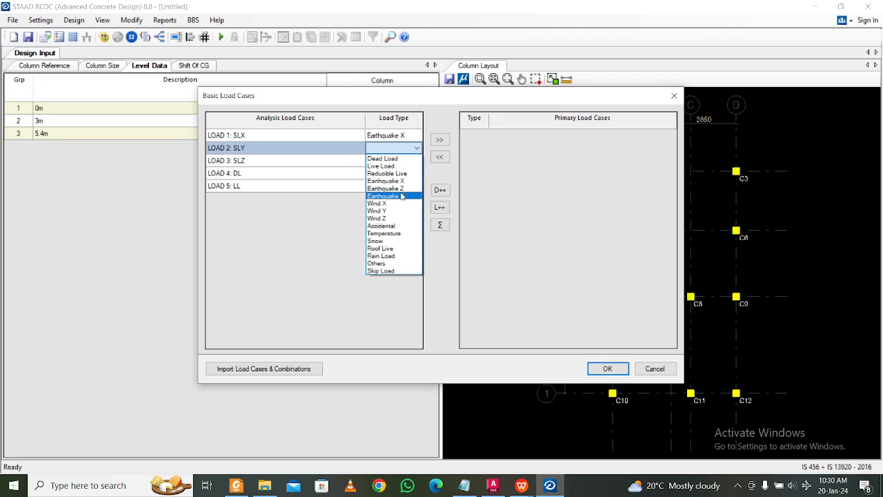
pyautogui.click(404, 196)
# Assign the Dead Load type to load case DL and the Live Load type to load case LL
pyautogui.click(405, 173)
pyautogui.click(411, 174)
pyautogui.click(417, 174)
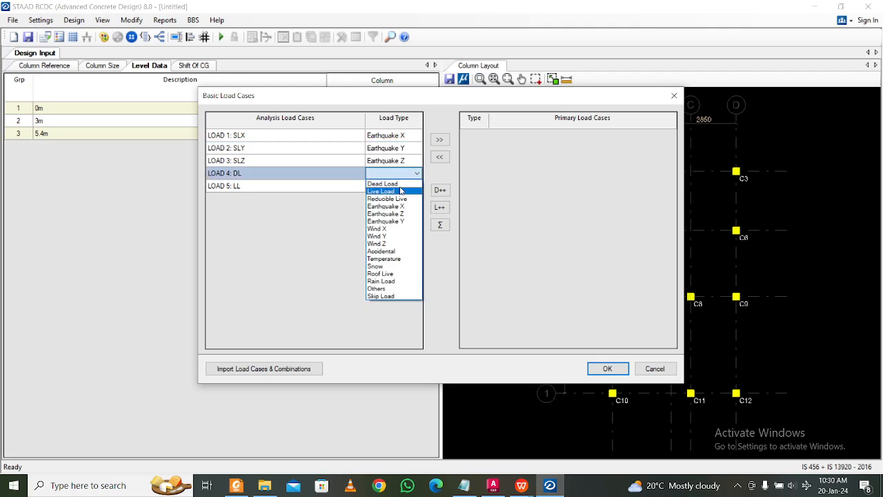
pyautogui.click(407, 182)
pyautogui.click(411, 187)
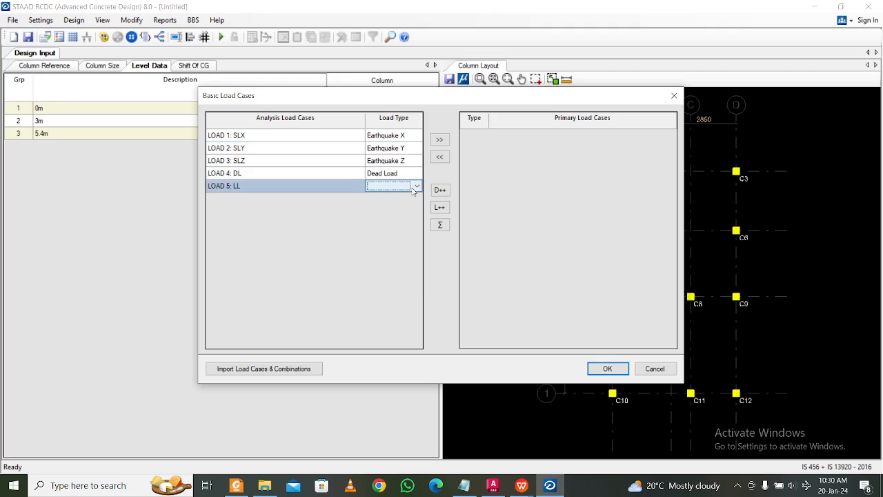
pyautogui.click(416, 187)
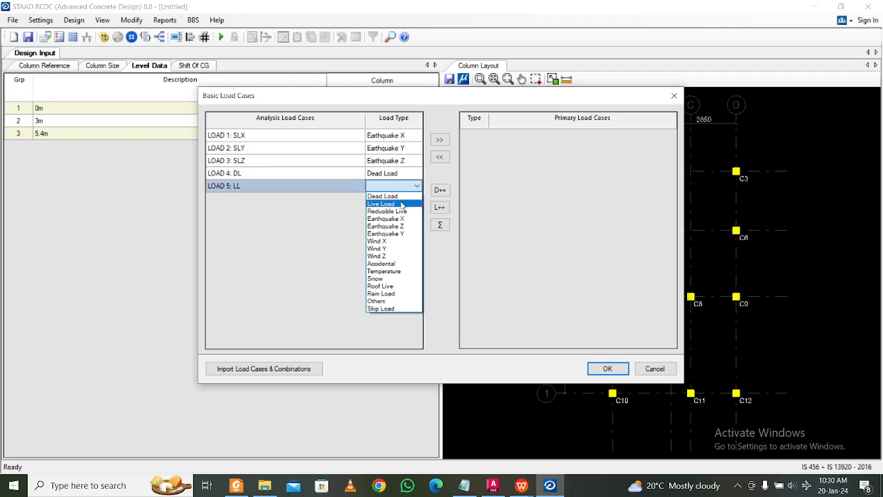
pyautogui.click(402, 204)
# Transfer all five analysis load cases to the primary load cases and accept them
pyautogui.moveTo(320, 139); pyautogui.dragTo(320, 184)
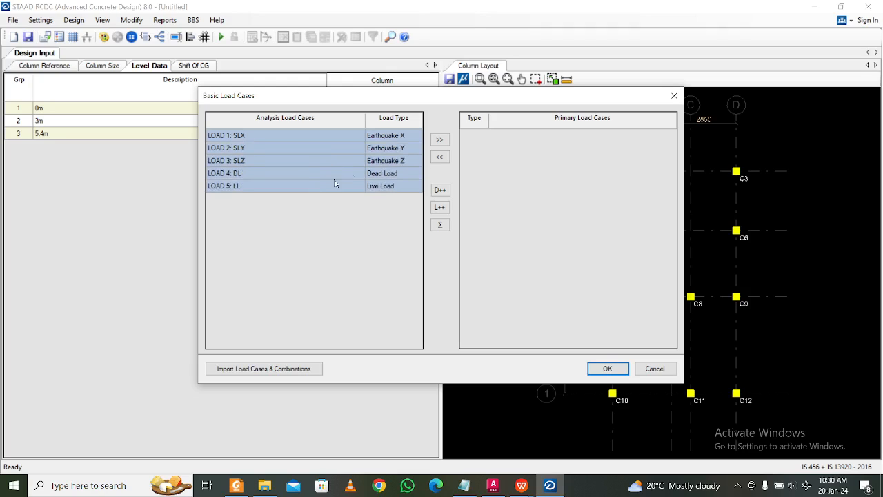
pyautogui.click(443, 141)
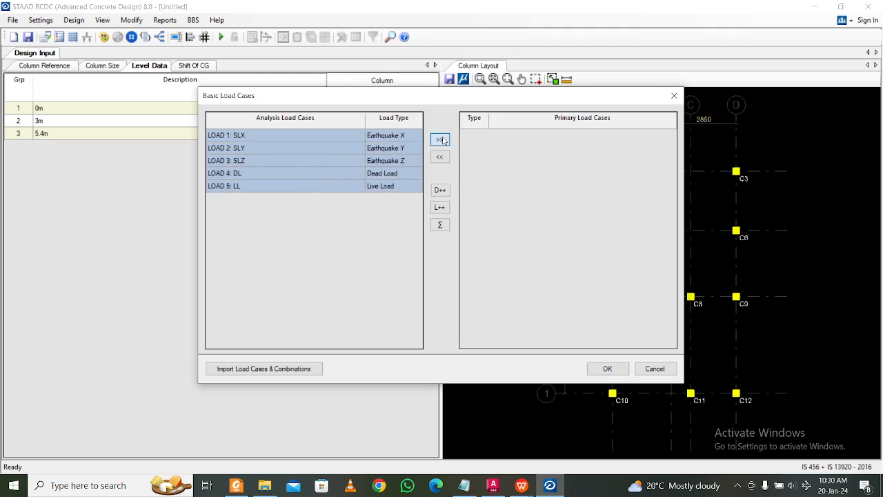
pyautogui.click(607, 369)
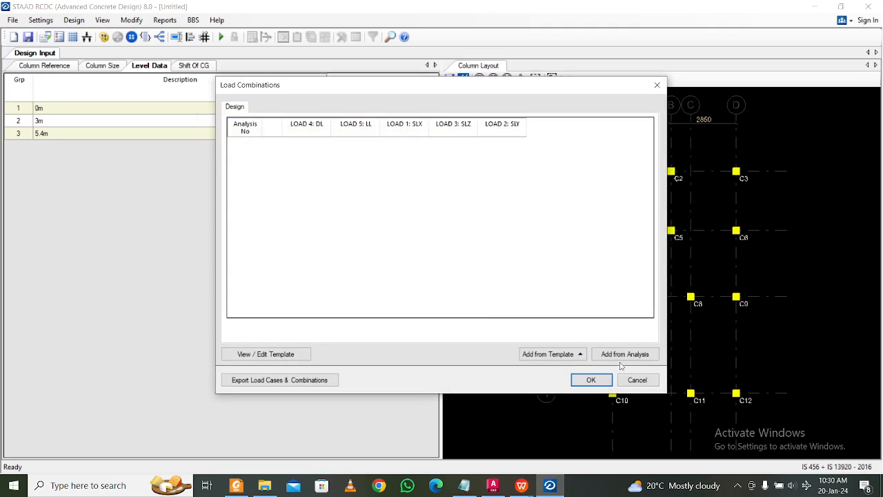
# Add the design load combinations from the analysis and run the column design
pyautogui.click(625, 356)
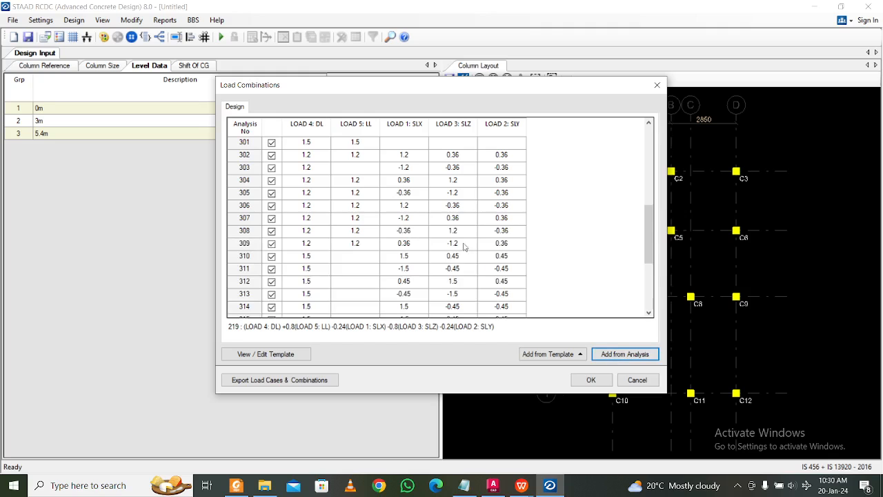
pyautogui.scroll(-4, 445, 232)
pyautogui.scroll(20, 445, 229)
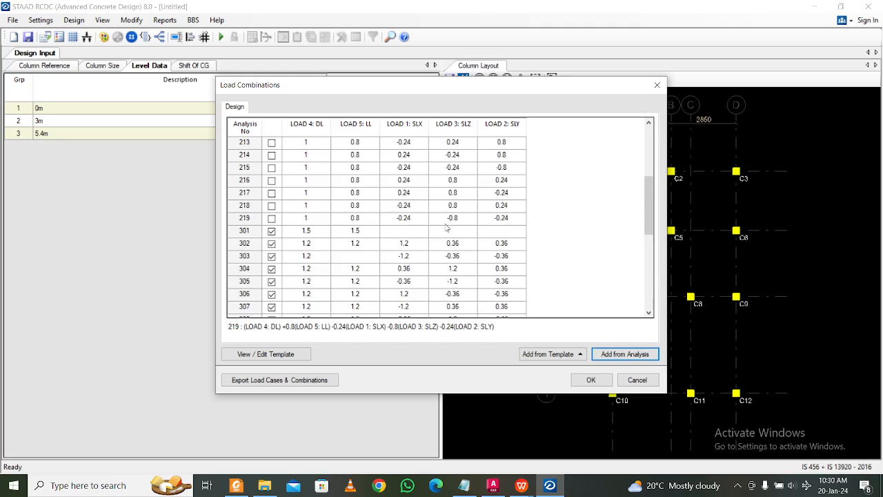
pyautogui.click(591, 378)
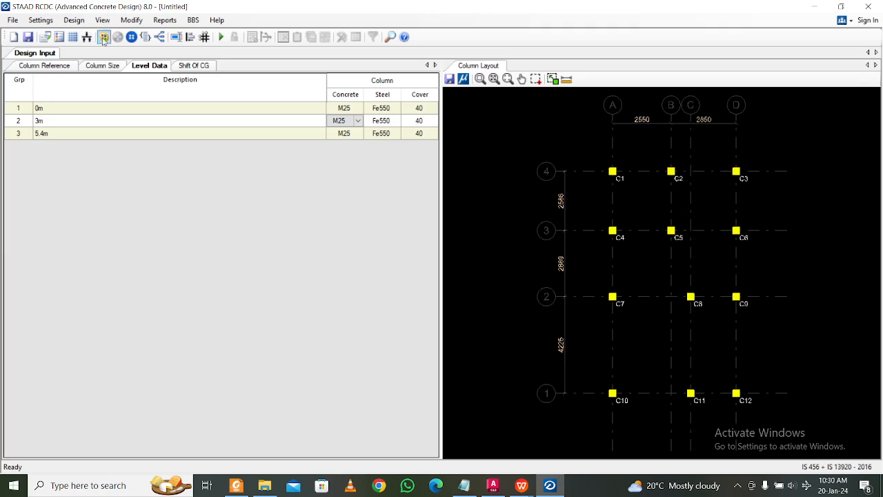
pyautogui.click(220, 39)
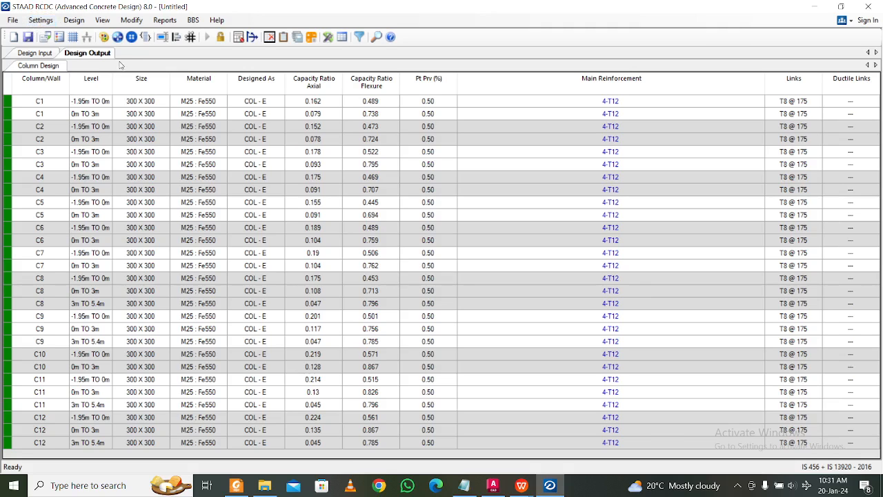
# Unlock the column design, deleting its design values, and rerun it with Ductile Design enabled
pyautogui.click(220, 37)
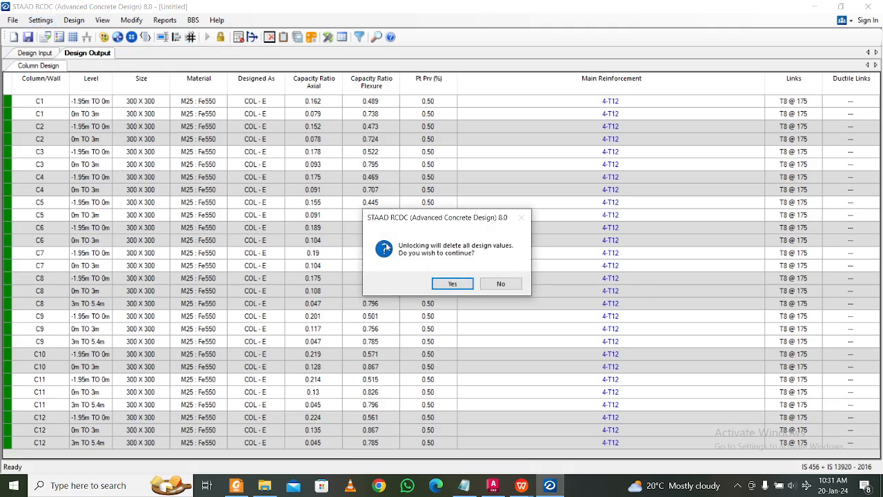
pyautogui.click(453, 283)
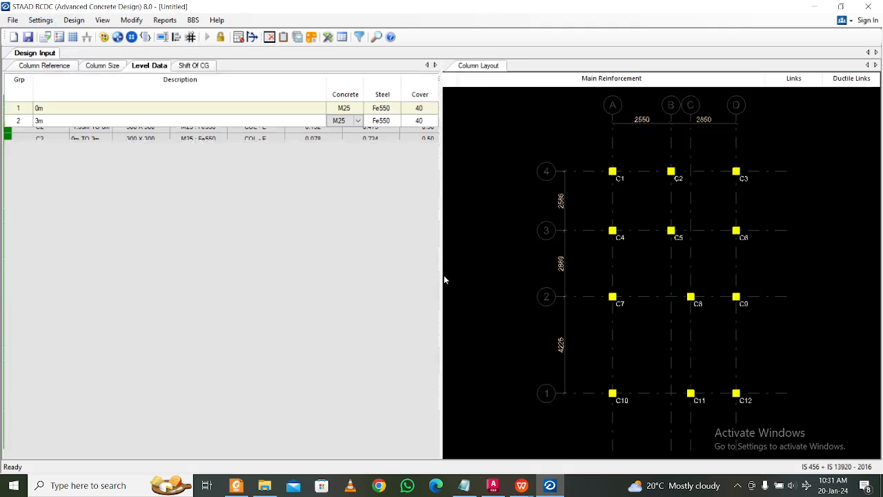
pyautogui.click(51, 23)
pyautogui.click(60, 38)
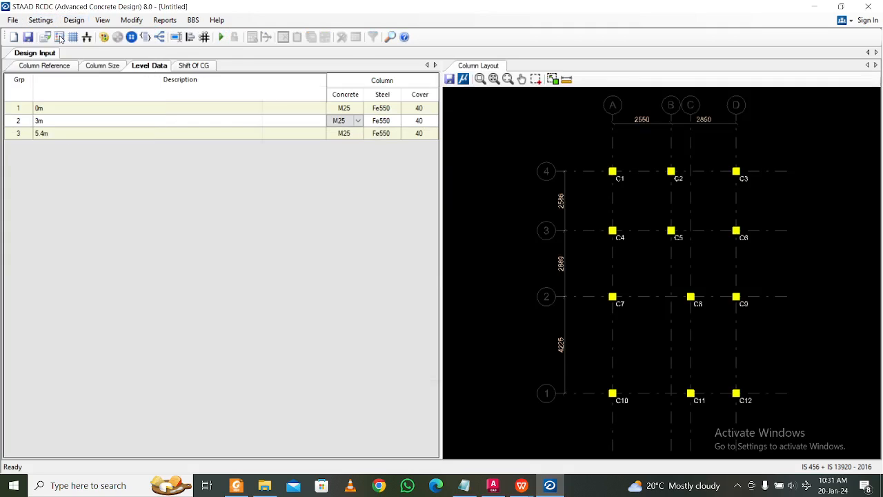
pyautogui.click(273, 122)
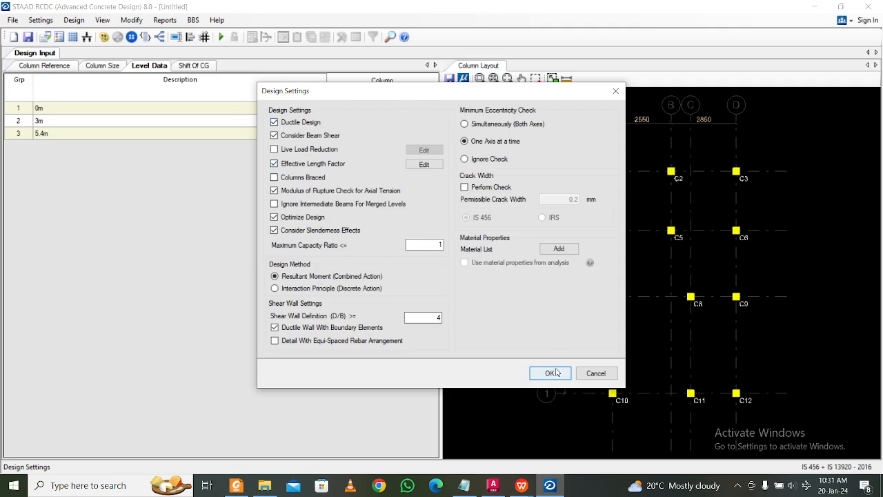
pyautogui.click(554, 373)
pyautogui.click(221, 36)
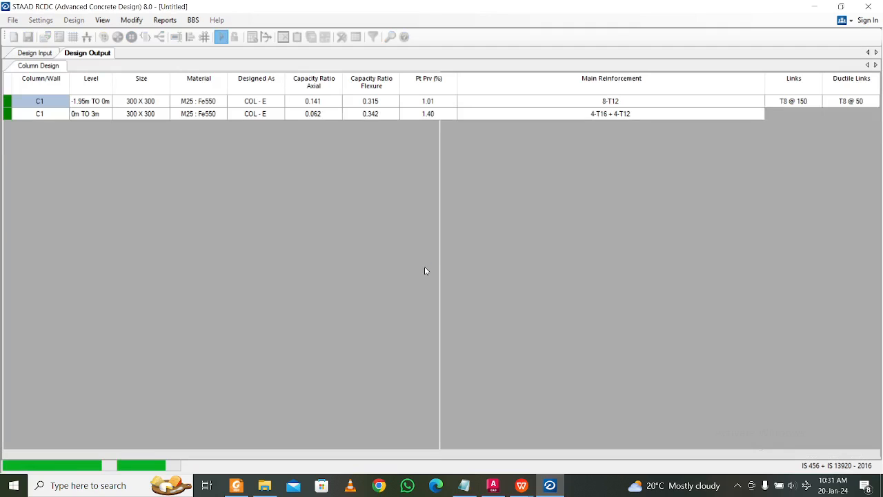
pyautogui.click(532, 127)
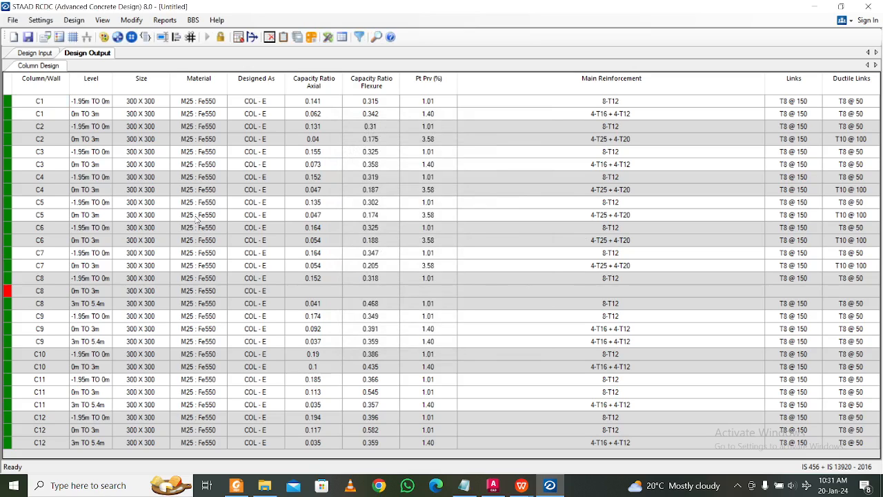
# Unlock the ductile column design and rerun it with Ductile Design disabled
pyautogui.click(58, 20)
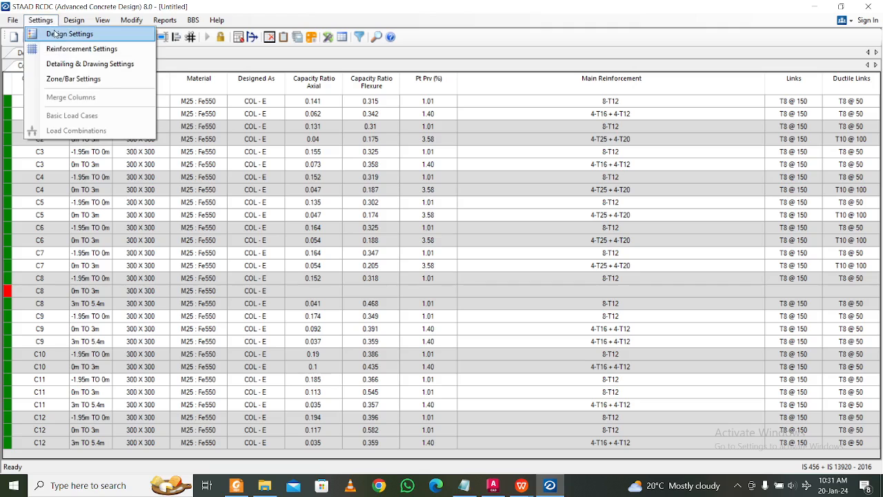
pyautogui.click(56, 34)
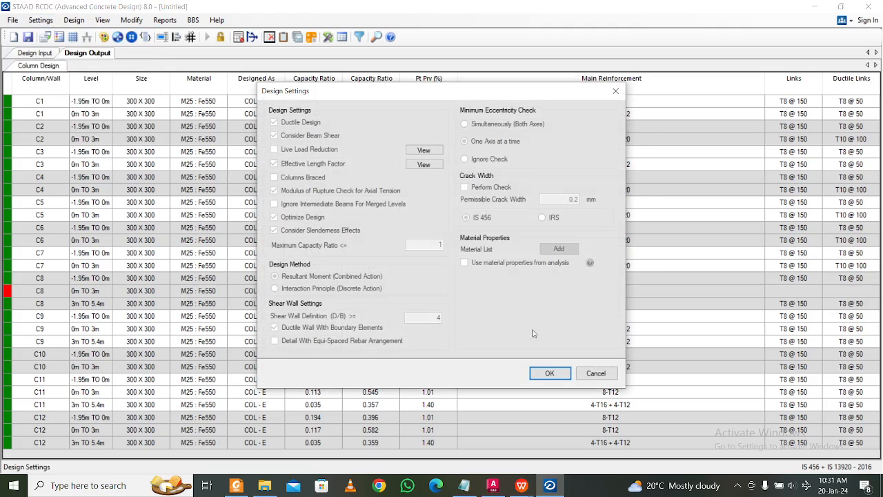
pyautogui.click(615, 90)
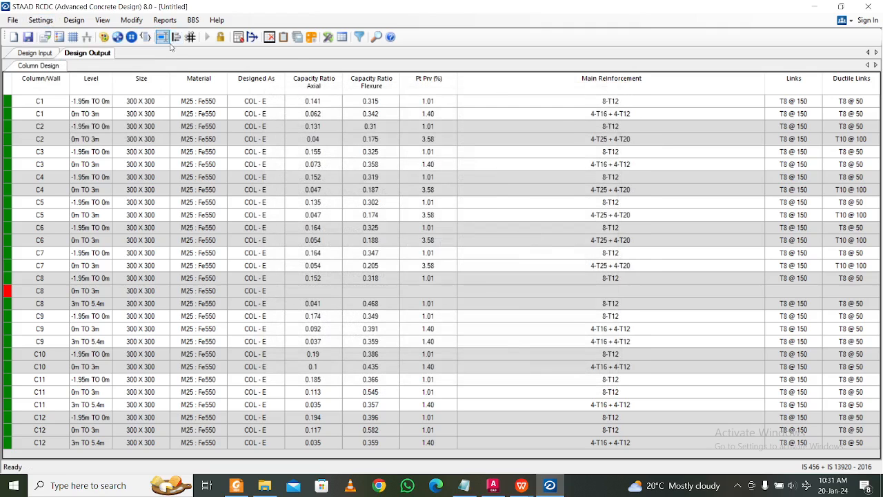
pyautogui.click(220, 37)
pyautogui.click(455, 286)
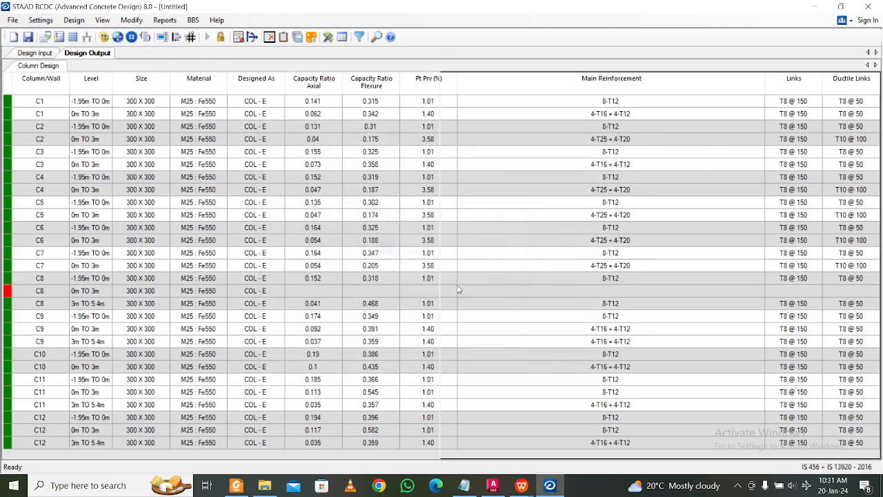
pyautogui.click(40, 20)
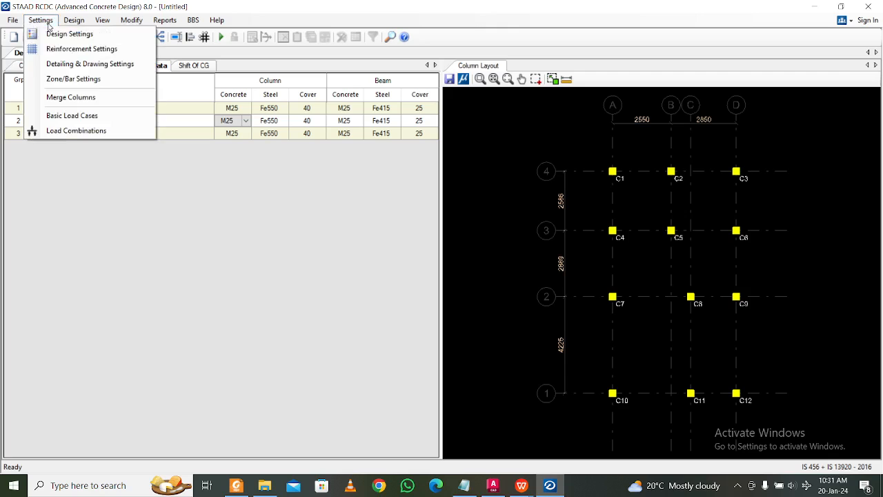
pyautogui.click(55, 32)
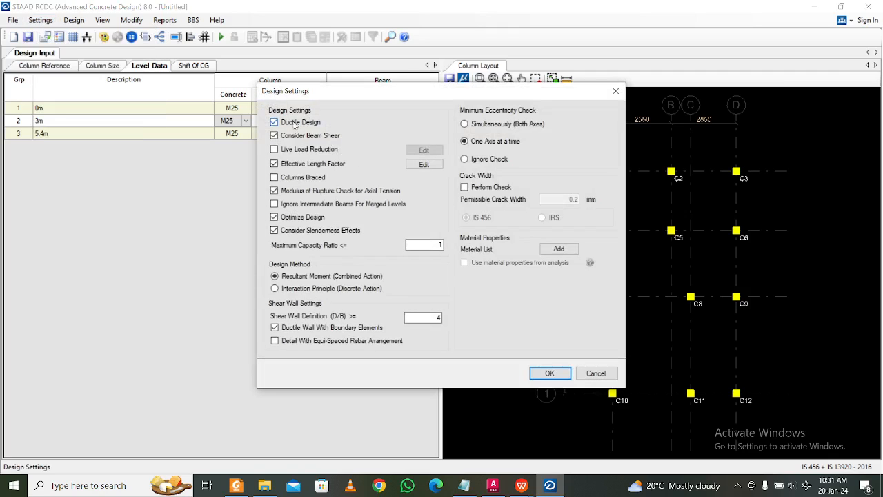
pyautogui.click(550, 374)
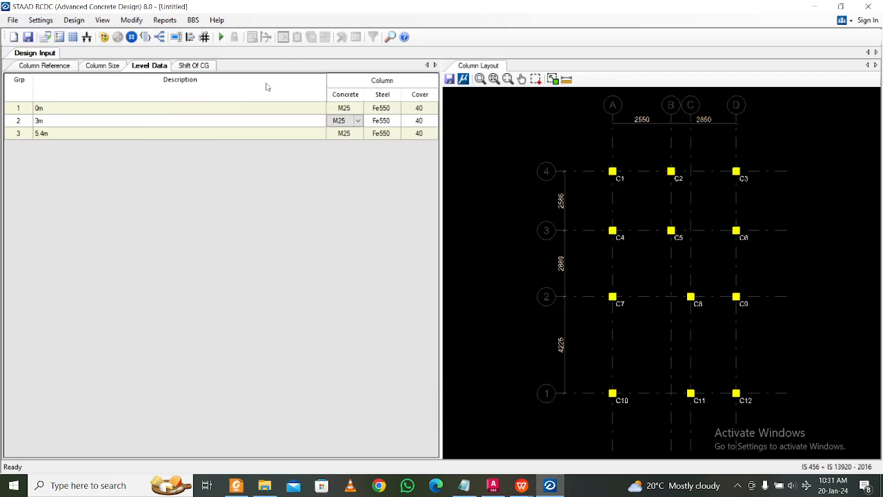
pyautogui.click(221, 38)
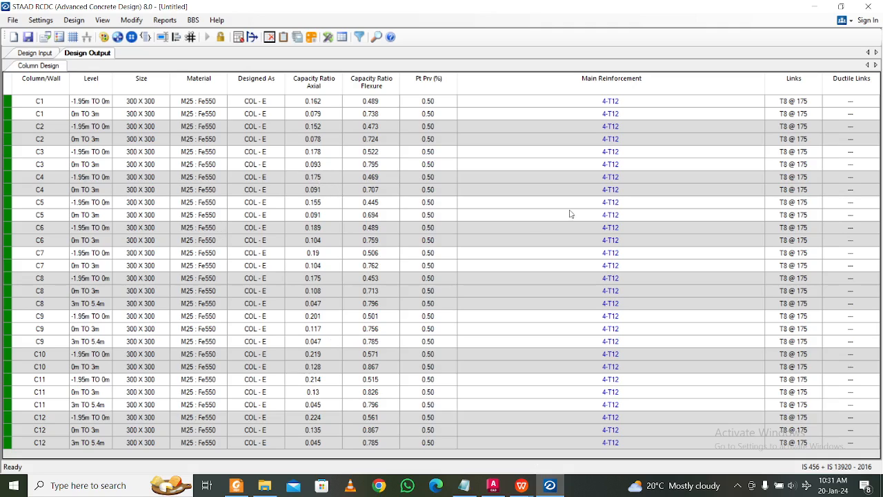
# Generate the design calculations report for column C1
pyautogui.click(165, 20)
pyautogui.moveTo(168, 35)
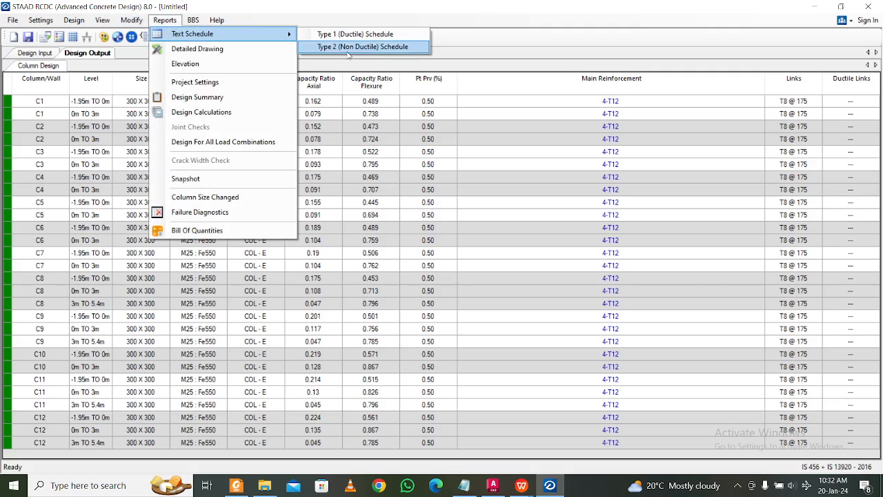
pyautogui.click(252, 112)
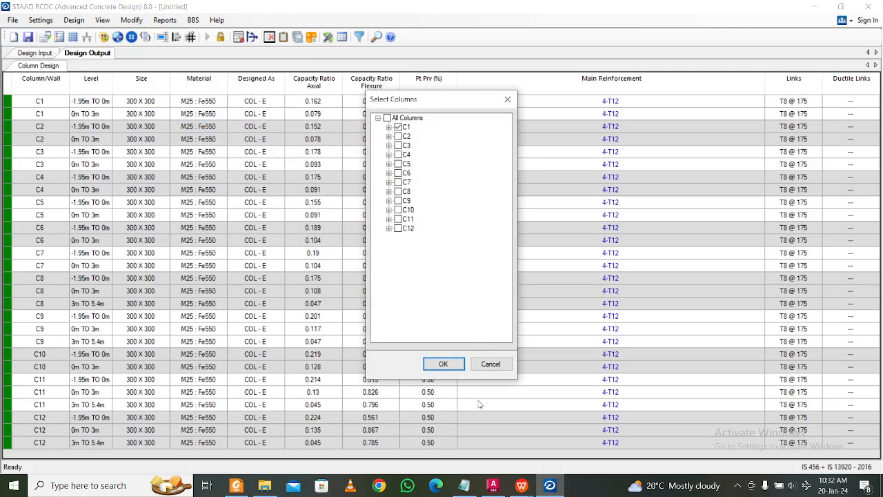
pyautogui.click(445, 364)
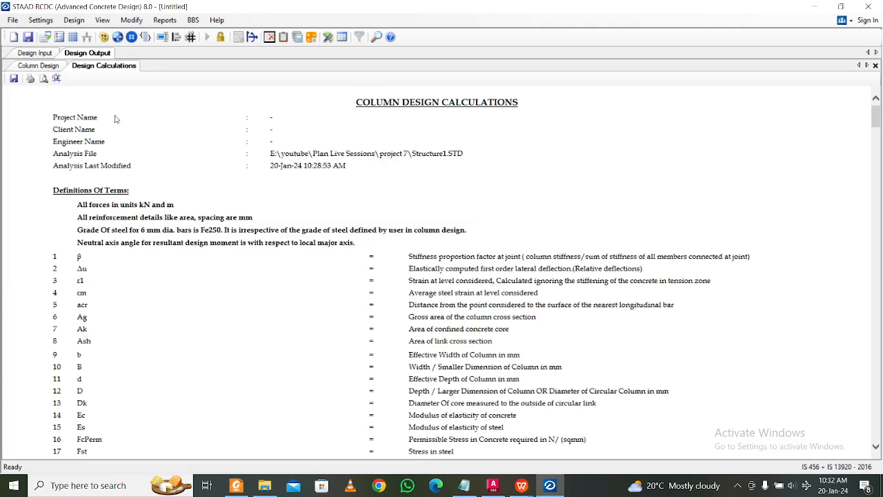
# Print the column design calculations with Microsoft Print to PDF, saving them as Column Design Calculations in the project 7 folder
pyautogui.hotkey('ctrl', 'p')
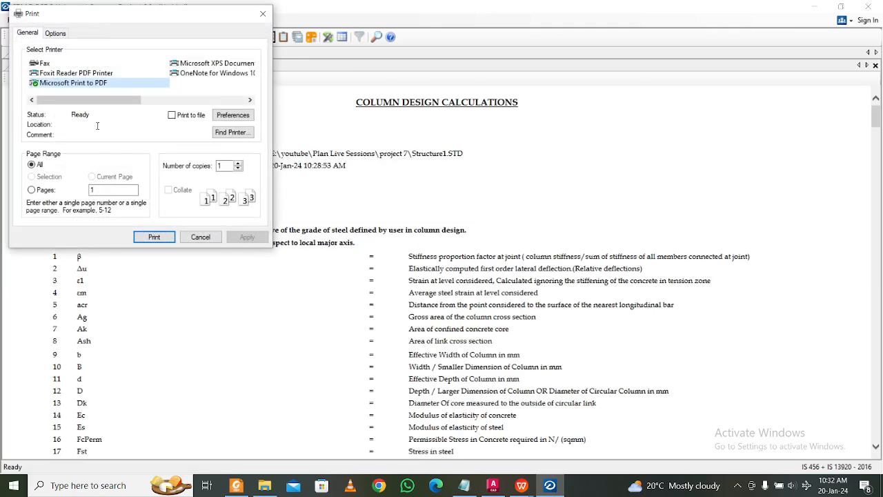
pyautogui.click(153, 237)
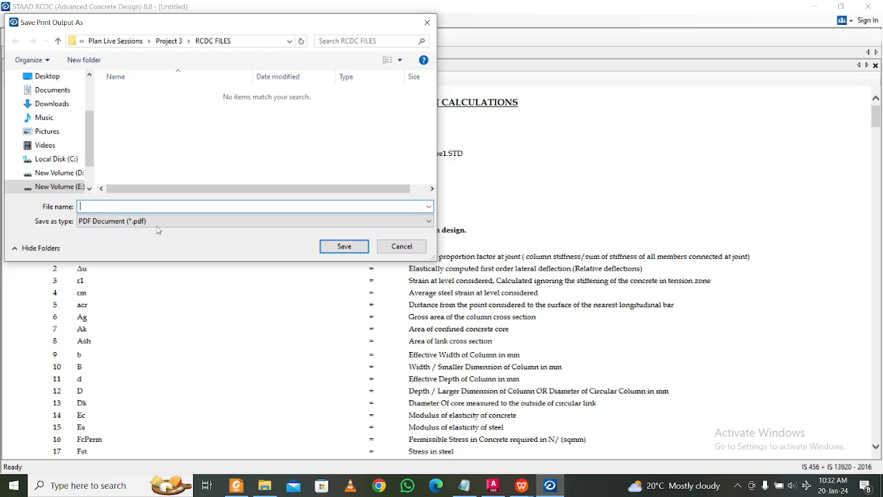
pyautogui.click(166, 41)
pyautogui.click(164, 41)
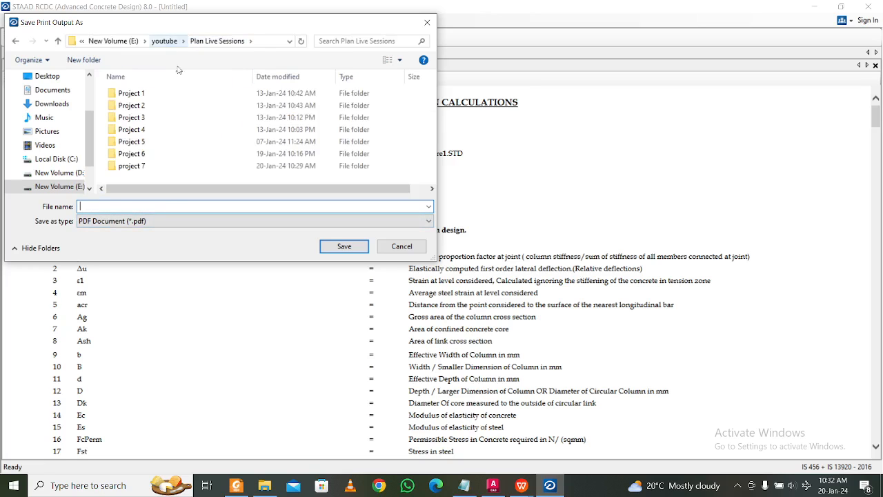
pyautogui.doubleClick(167, 165)
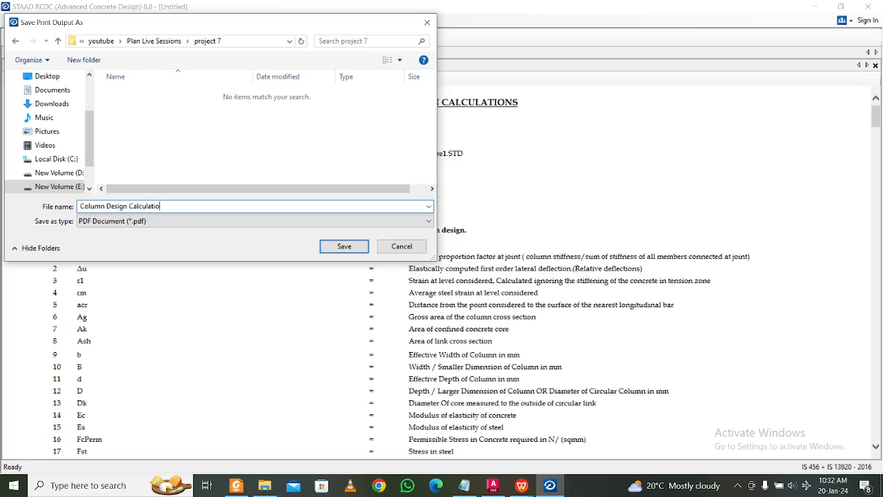
pyautogui.click(344, 247)
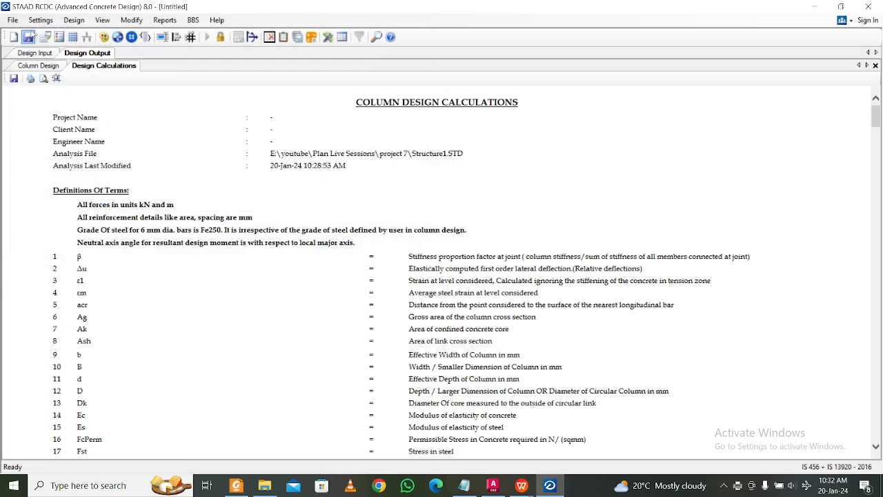
# Save the column design project as Structure1-Column-1
pyautogui.click(13, 20)
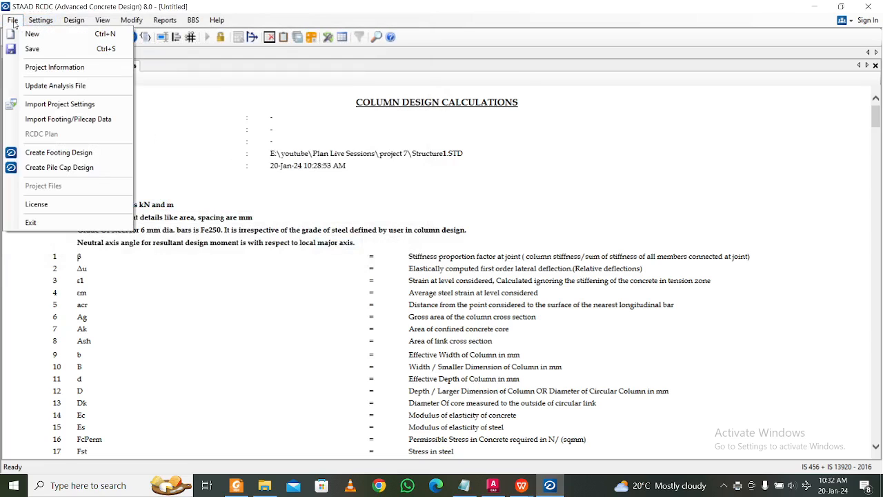
pyautogui.click(56, 154)
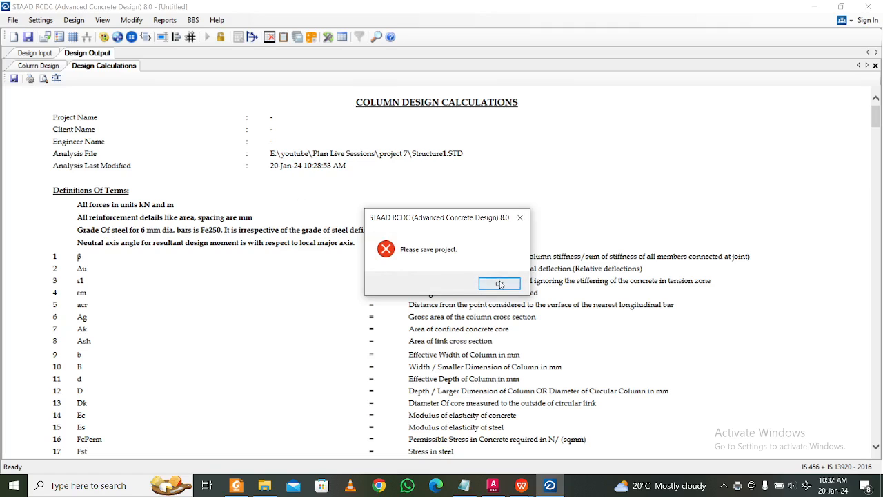
pyautogui.click(498, 282)
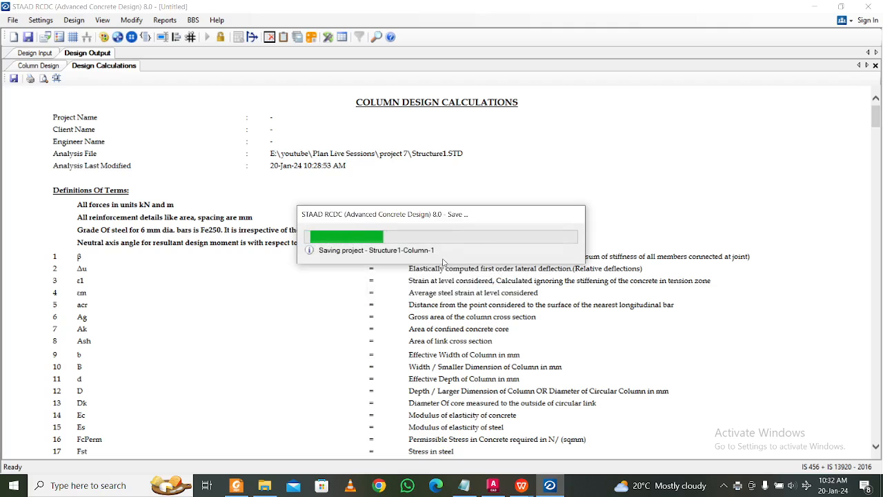
# Try to create a footing design from the saved column project, accepting the licence selection
pyautogui.click(12, 20)
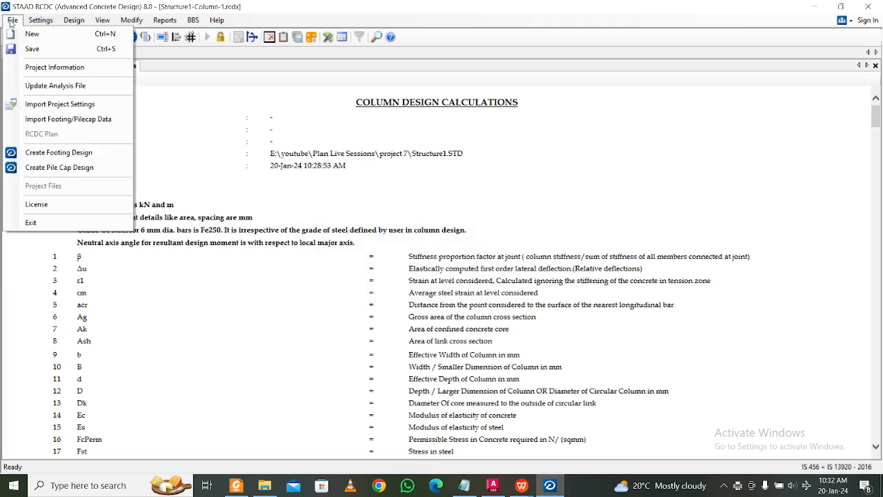
pyautogui.click(56, 153)
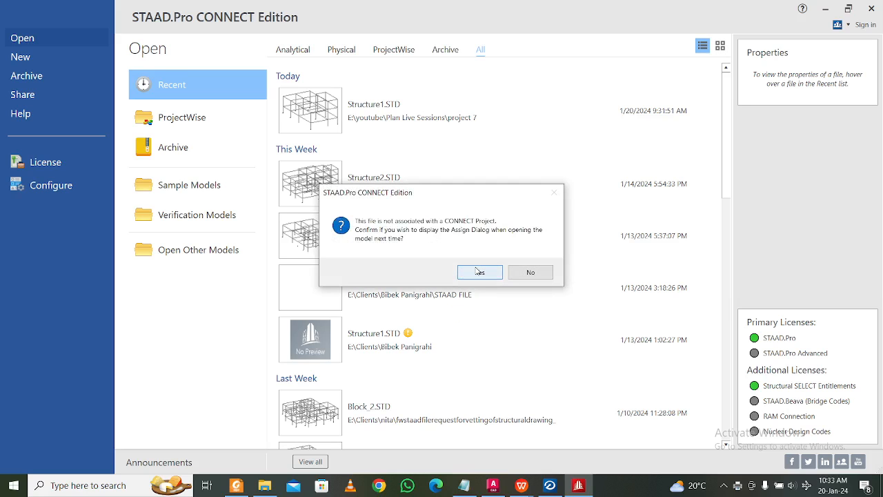
pyautogui.click(478, 272)
pyautogui.click(458, 318)
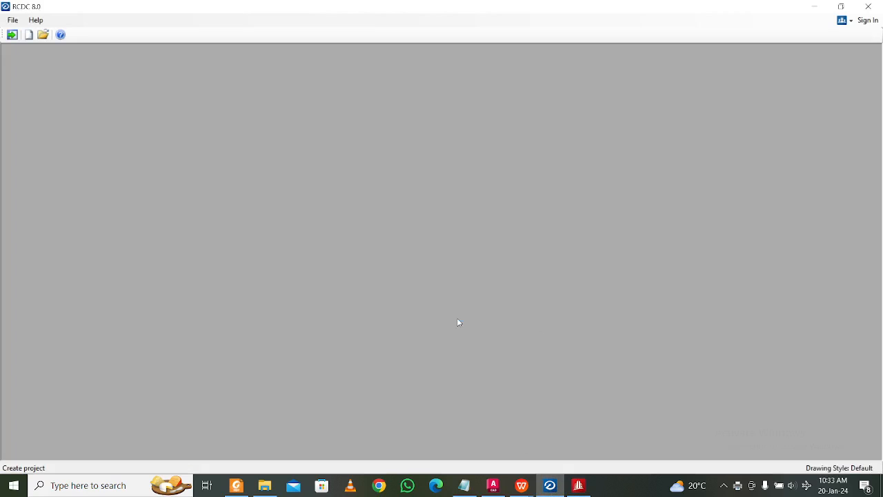
# Close the empty RCDC window and answer Yes to STAAD.Pro's question about displaying the Assign Dialog
pyautogui.click(481, 272)
pyautogui.click(556, 493)
pyautogui.click(556, 492)
pyautogui.click(556, 493)
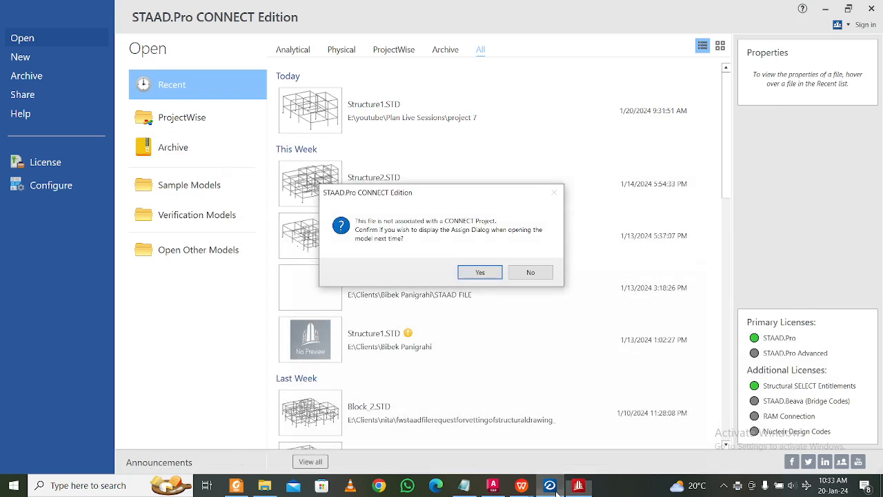
pyautogui.click(556, 493)
pyautogui.click(871, 7)
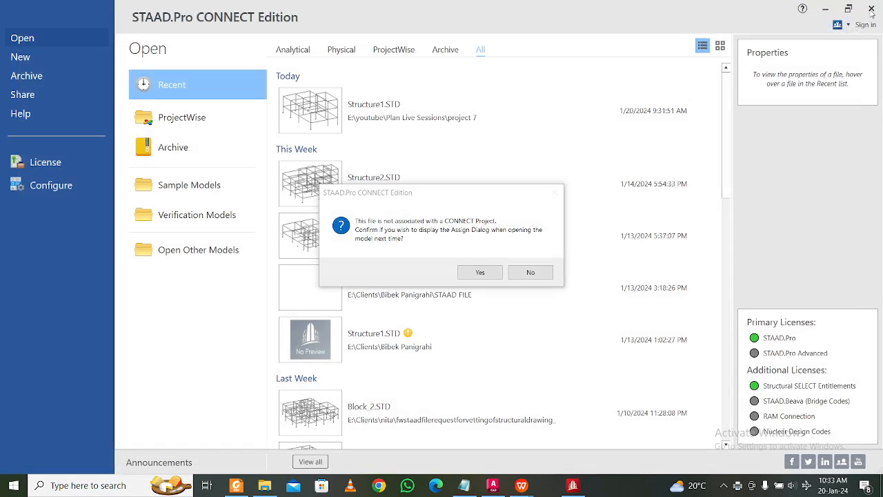
pyautogui.click(483, 270)
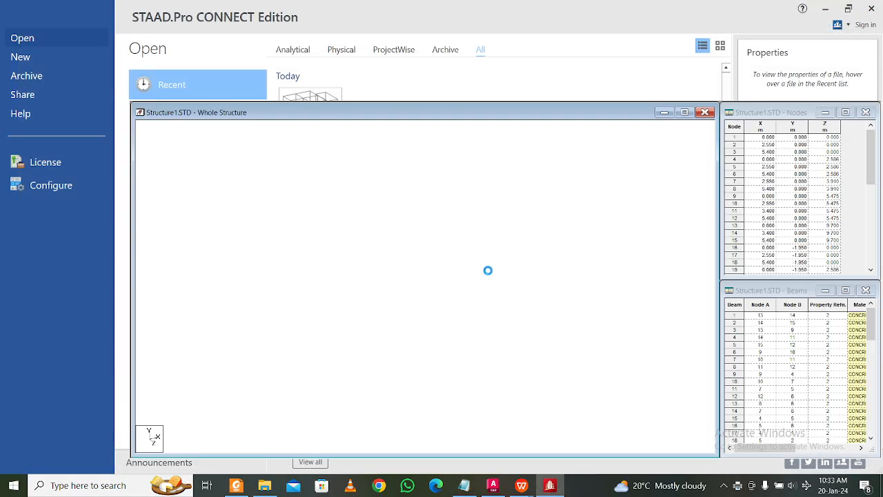
# Switch to File Explorer and go to the project 7 folder inside youtube, Plan Live Sessions on drive E
pyautogui.click(257, 486)
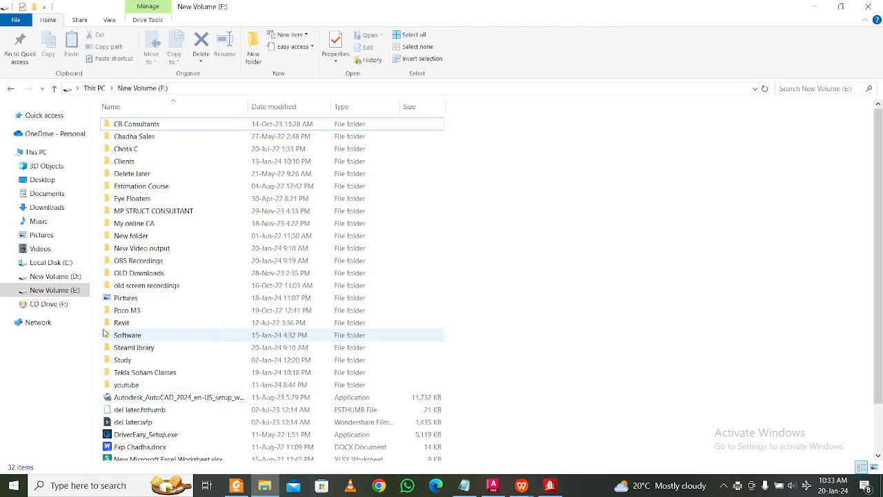
pyautogui.click(186, 289)
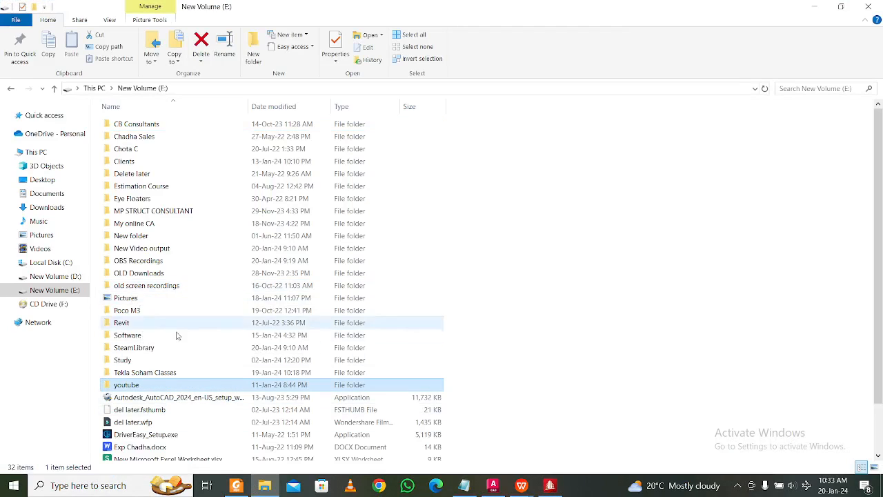
pyautogui.click(165, 388)
pyautogui.doubleClick(165, 387)
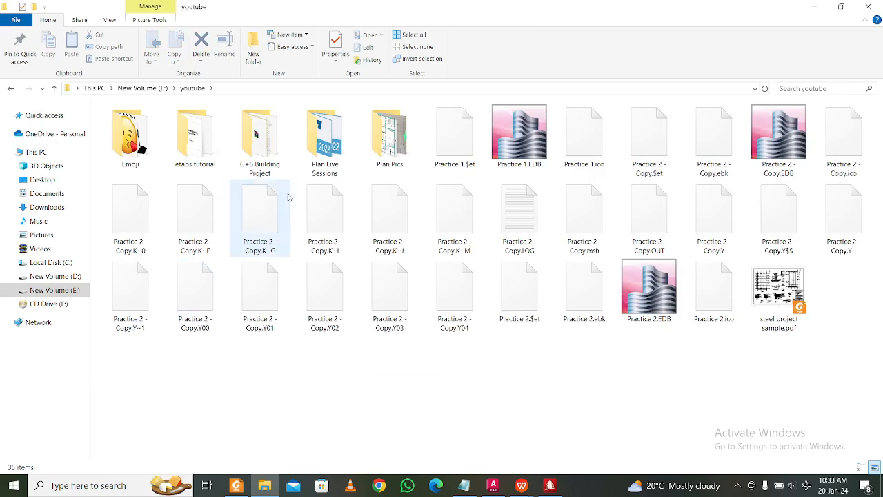
pyautogui.doubleClick(327, 155)
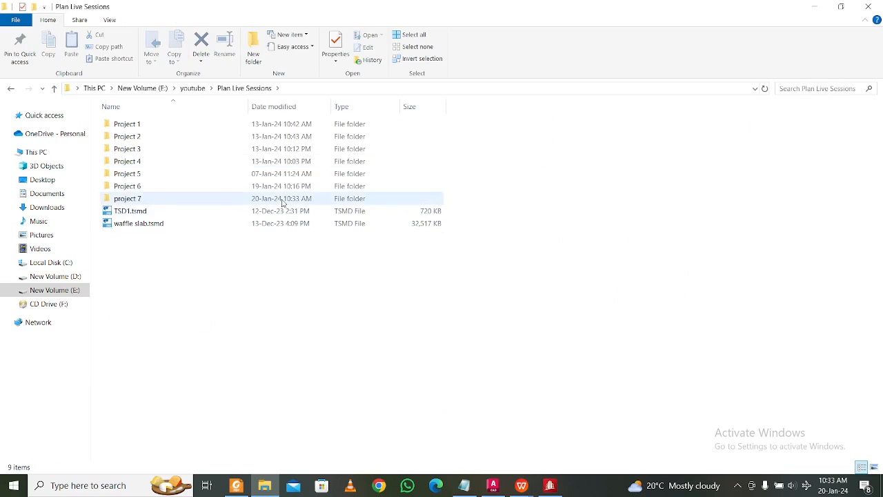
pyautogui.doubleClick(282, 201)
# Open Structure1-Column-1.rcdx in RCDC with the STAAD Advanced Concrete Design licence
pyautogui.scroll(-2, 281, 198)
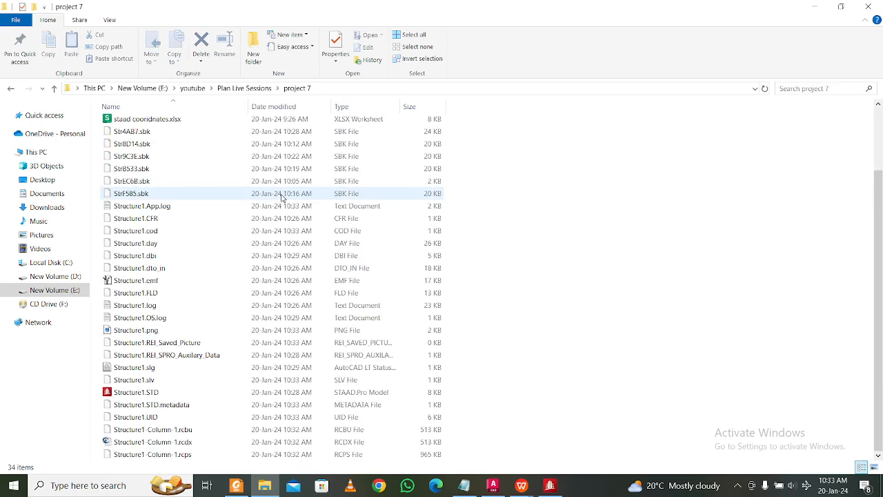
pyautogui.click(234, 442)
pyautogui.doubleClick(233, 442)
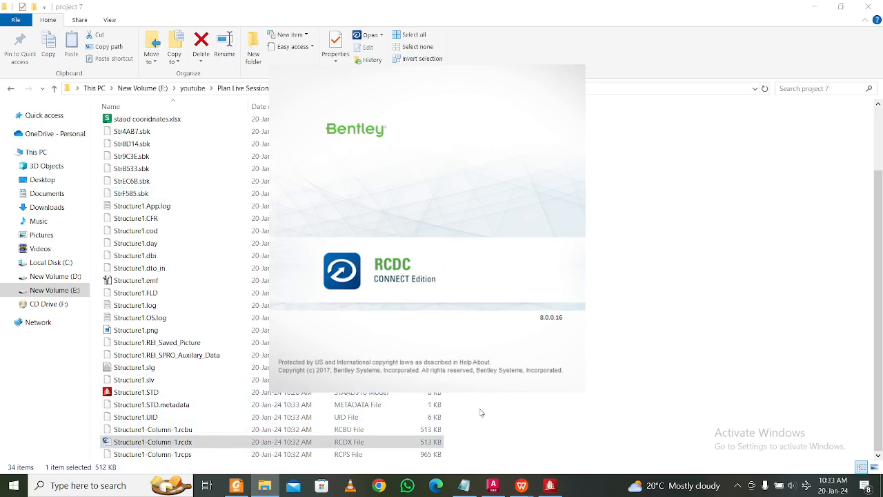
pyautogui.click(741, 491)
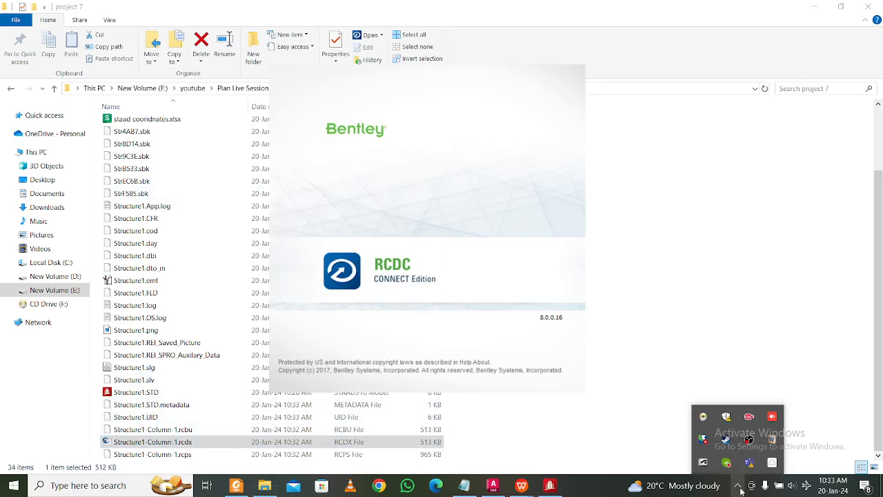
pyautogui.click(741, 491)
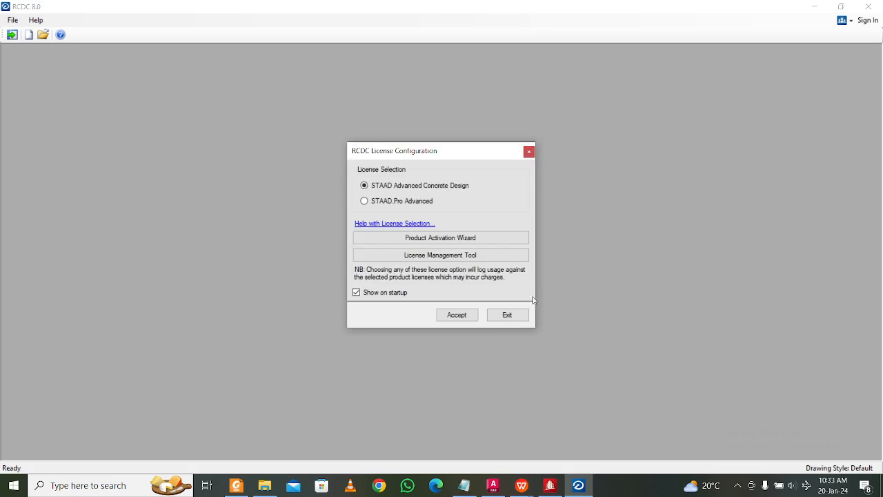
pyautogui.click(457, 315)
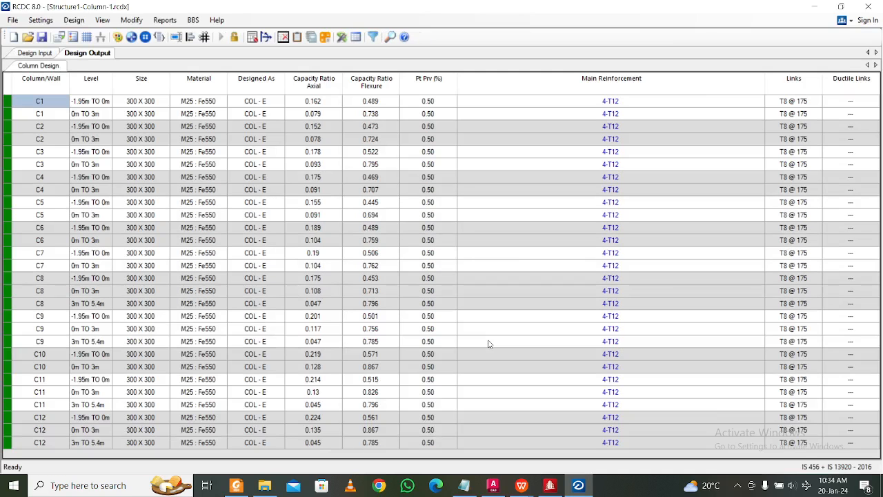
# Create a footing design from the column project, accepting the STAAD Advanced Concrete Design licence
pyautogui.click(13, 20)
pyautogui.click(49, 187)
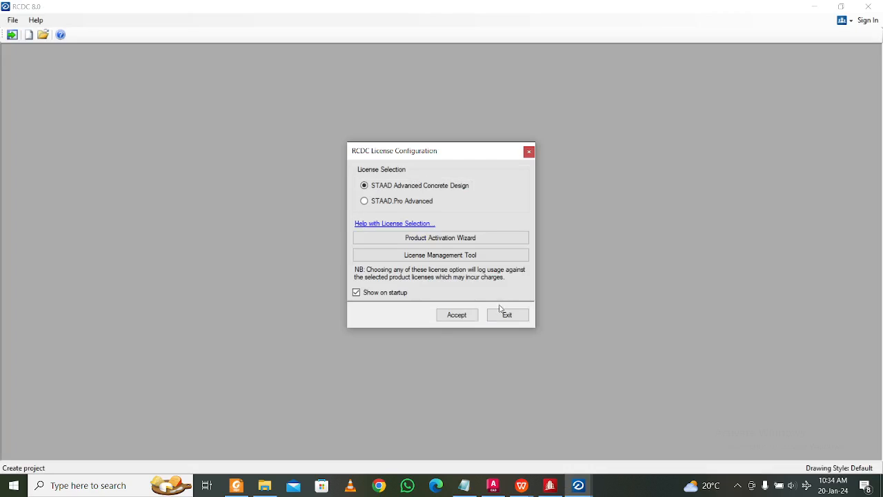
pyautogui.click(464, 315)
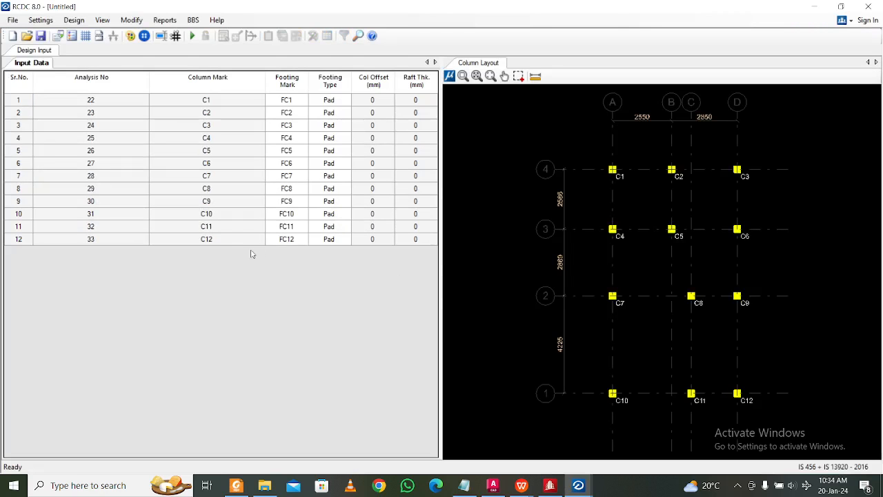
pyautogui.click(12, 20)
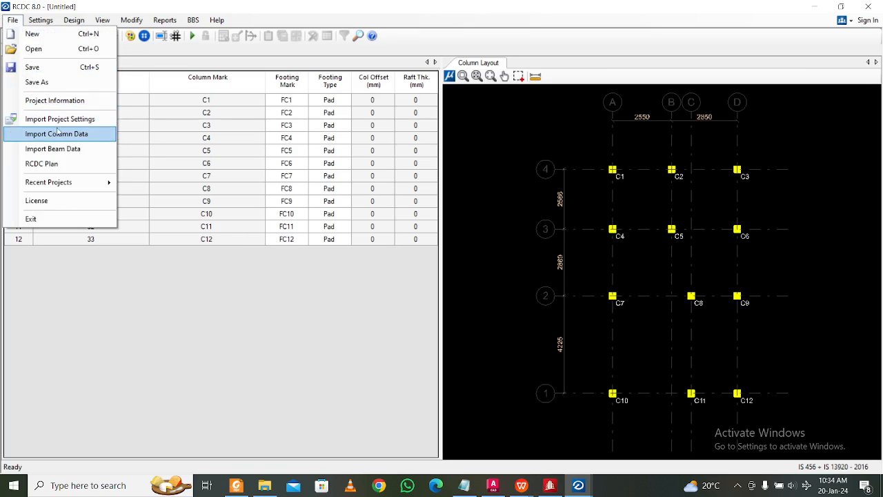
pyautogui.click(131, 270)
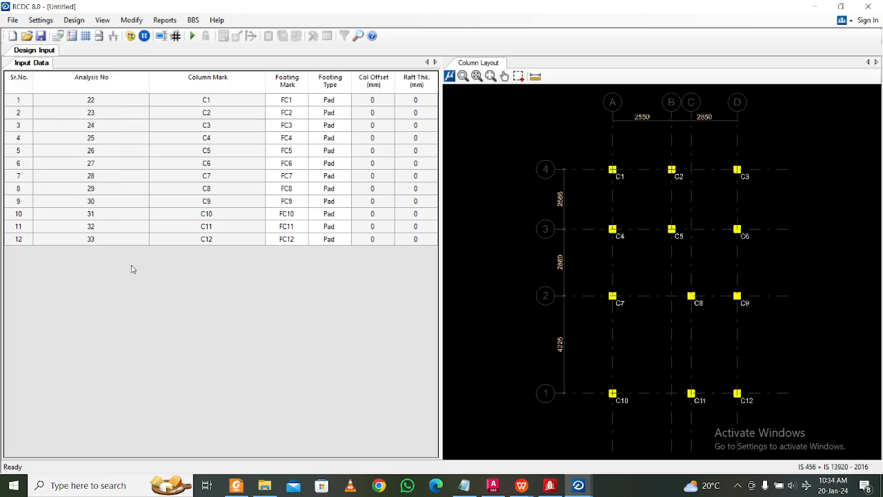
pyautogui.click(193, 36)
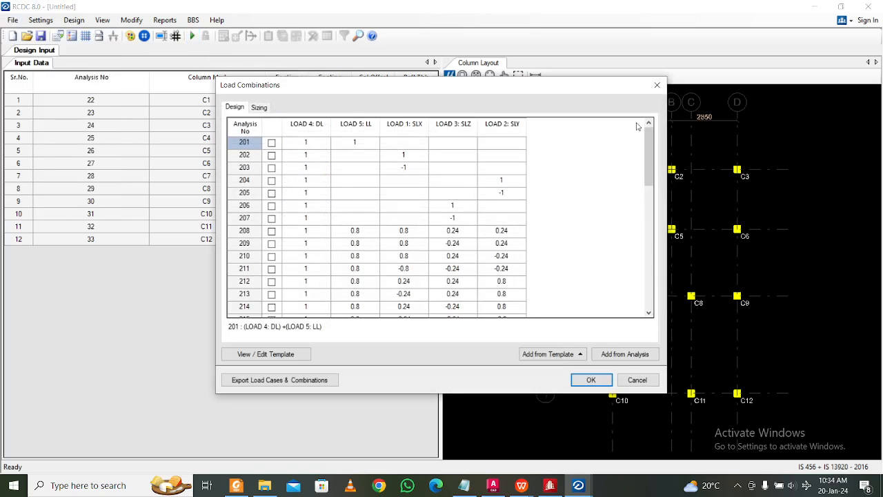
pyautogui.click(660, 80)
# Set the net SBC to 170 kN/sqm in the footing design's general settings
pyautogui.click(40, 20)
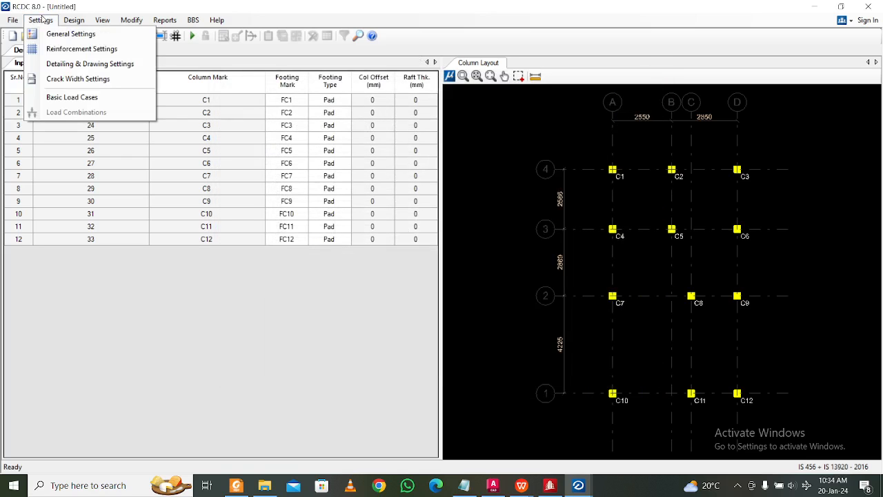
pyautogui.click(69, 32)
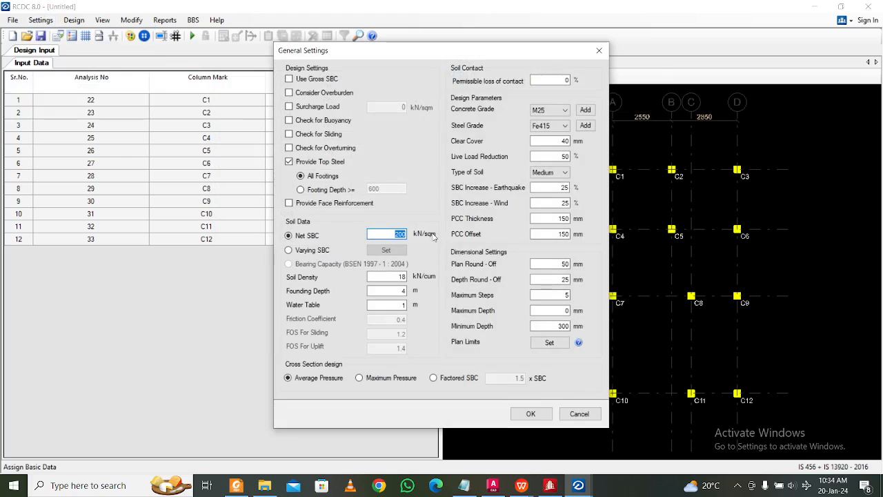
pyautogui.write('1')
pyautogui.write('77')
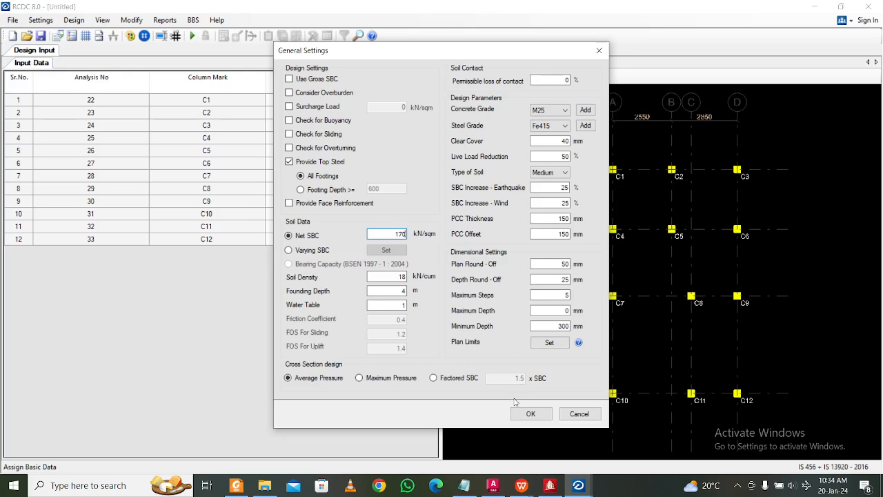
pyautogui.click(531, 413)
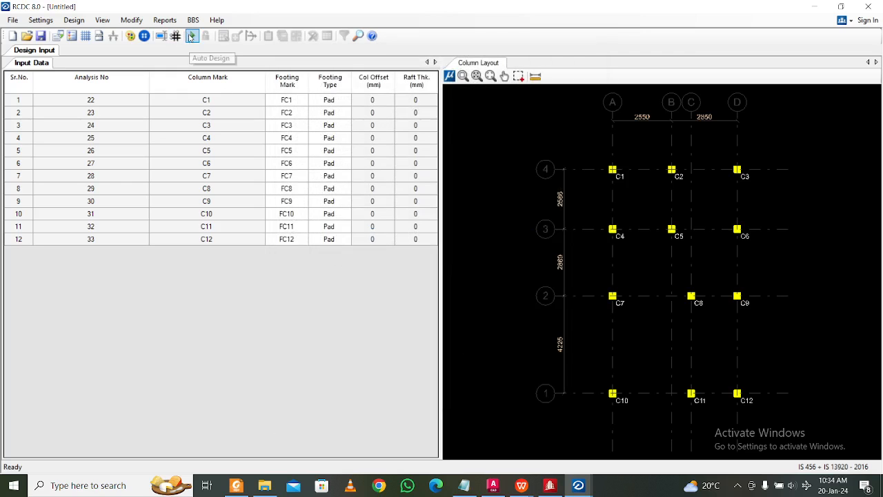
# Run the auto design of the pad footings, adding the sizing load combinations from the template
pyautogui.click(191, 36)
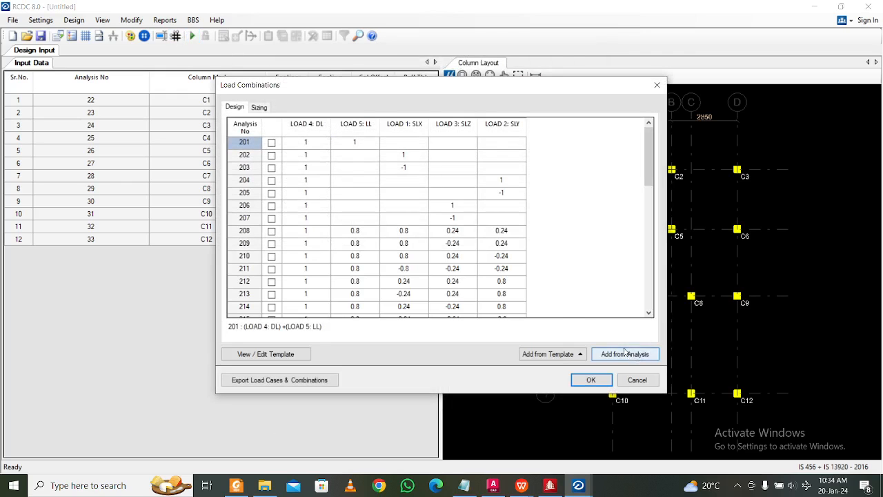
pyautogui.scroll(-20, 486, 286)
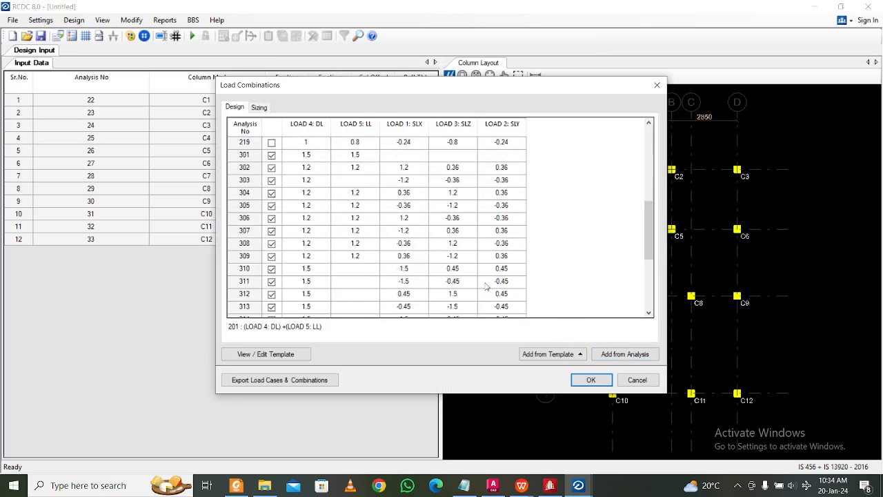
pyautogui.scroll(20, 486, 275)
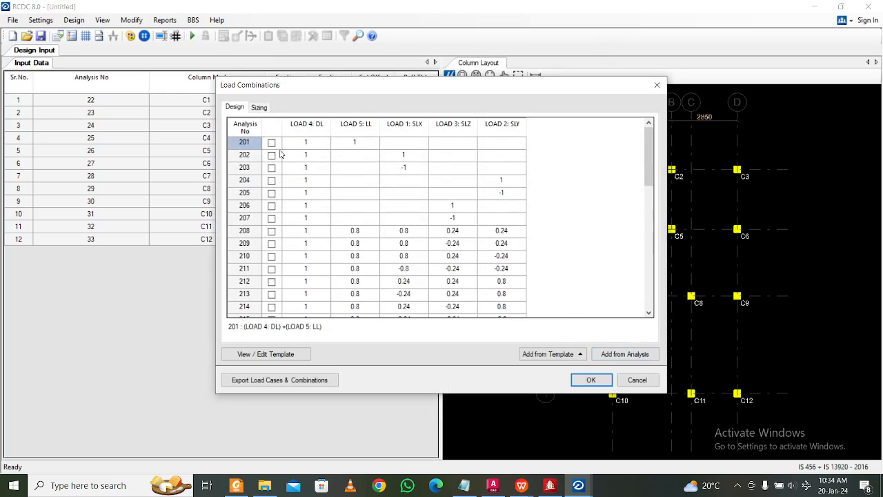
pyautogui.scroll(-5, 378, 185)
pyautogui.scroll(-2, 378, 185)
pyautogui.scroll(2, 331, 158)
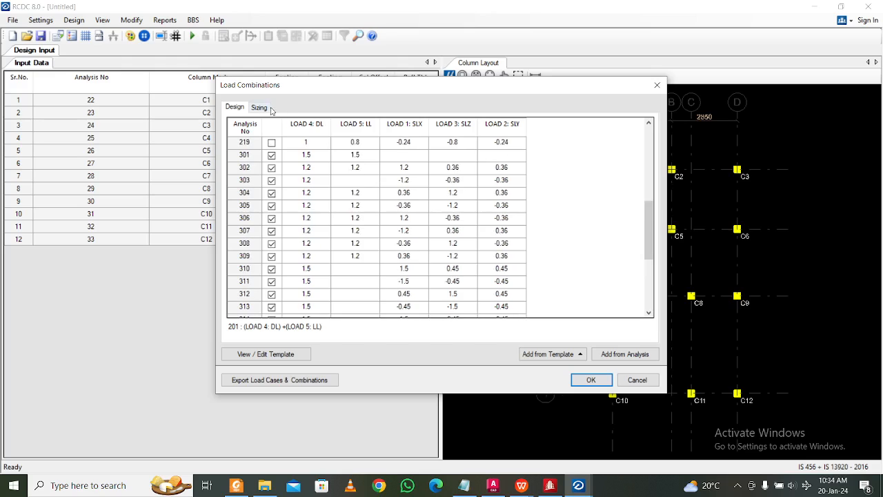
pyautogui.click(260, 108)
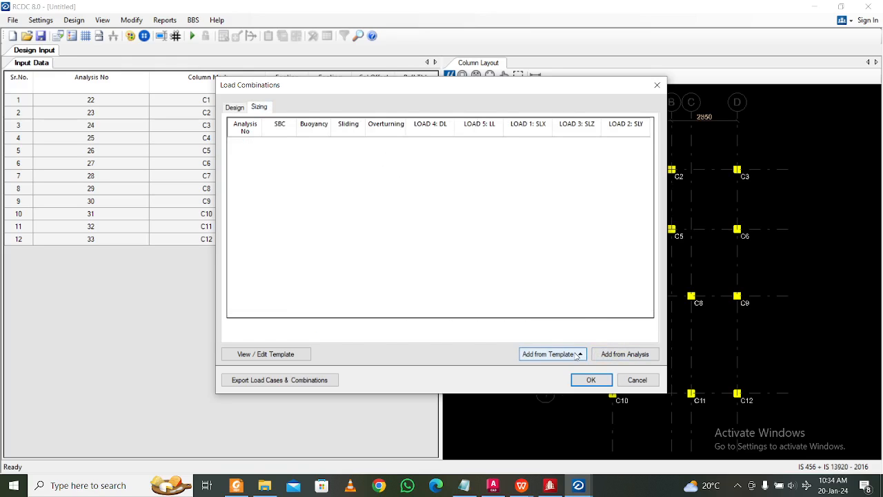
pyautogui.click(548, 354)
pyautogui.click(548, 323)
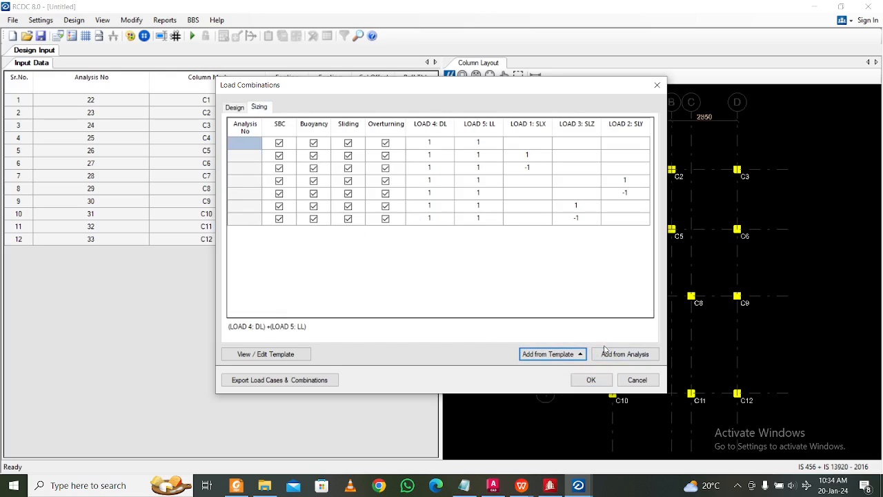
pyautogui.click(590, 380)
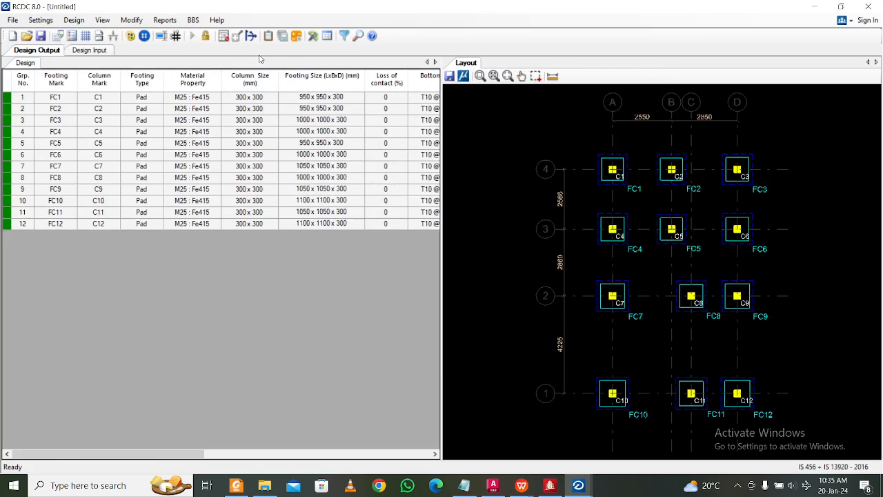
# Generate the design calculations report for footing FC12
pyautogui.scroll(2, 781, 310)
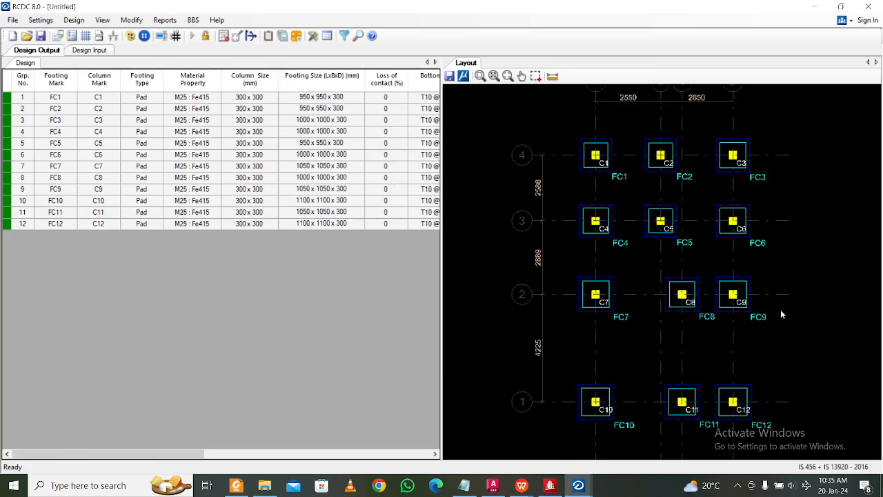
pyautogui.scroll(-1, 781, 310)
pyautogui.moveTo(780, 310); pyautogui.dragTo(754, 280, button='middle')
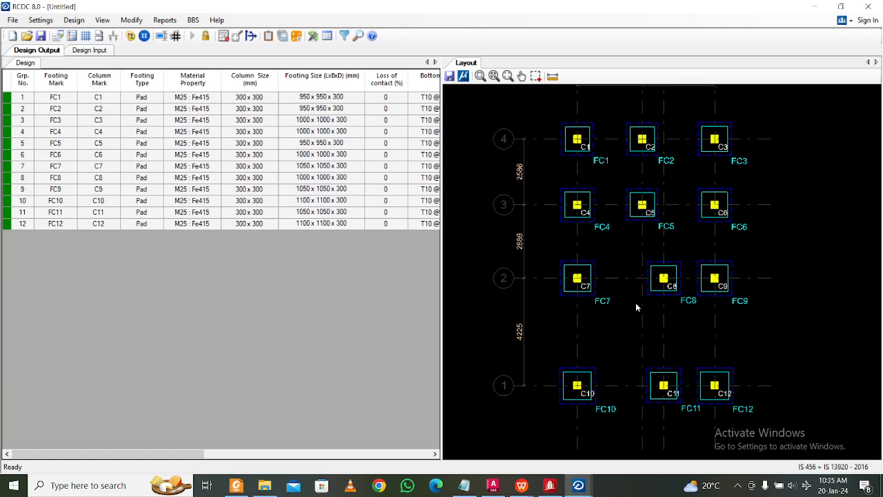
pyautogui.scroll(2, 635, 302)
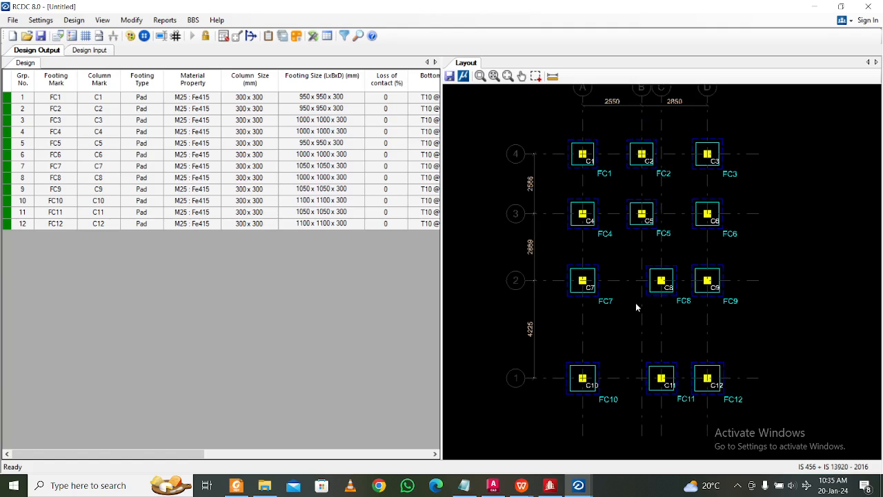
pyautogui.click(164, 21)
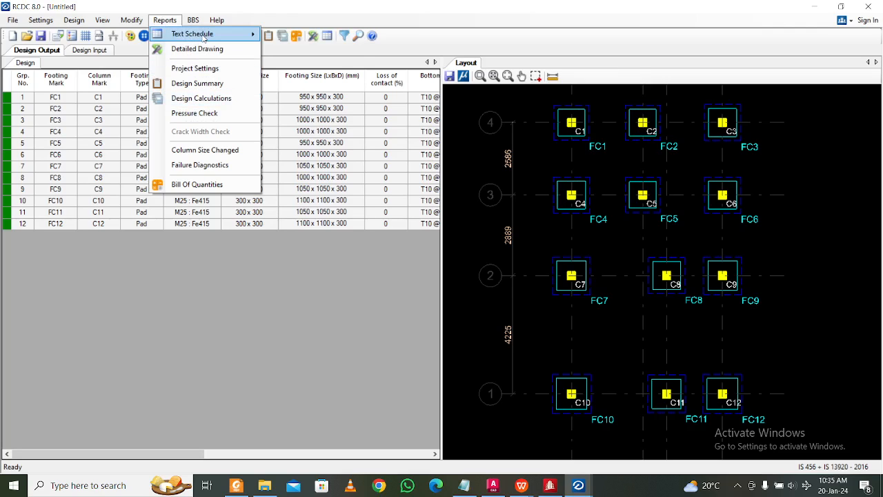
pyautogui.moveTo(207, 36)
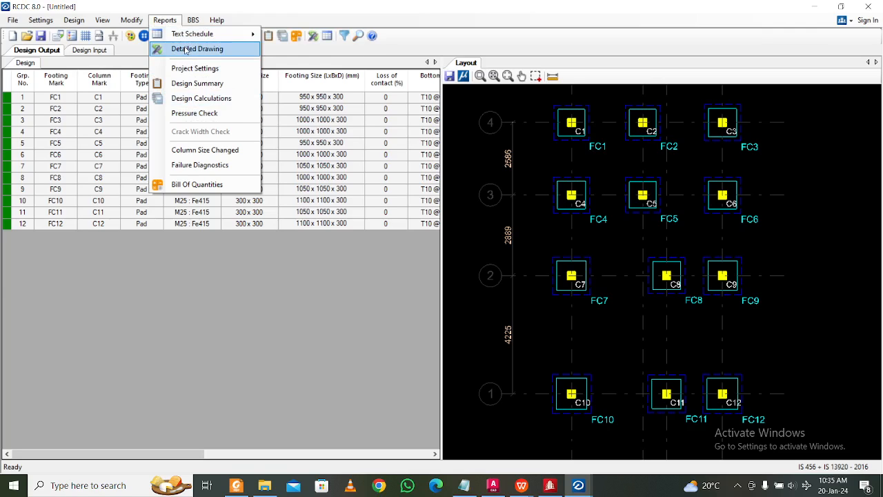
pyautogui.click(230, 100)
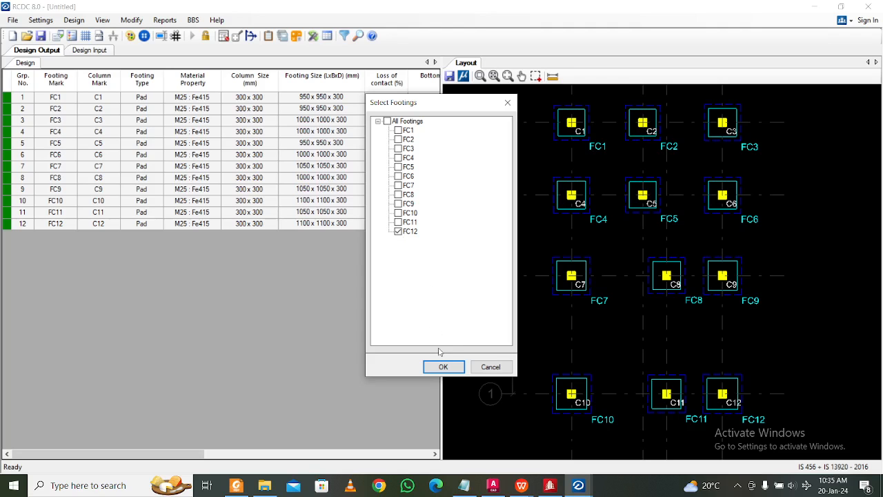
pyautogui.click(447, 368)
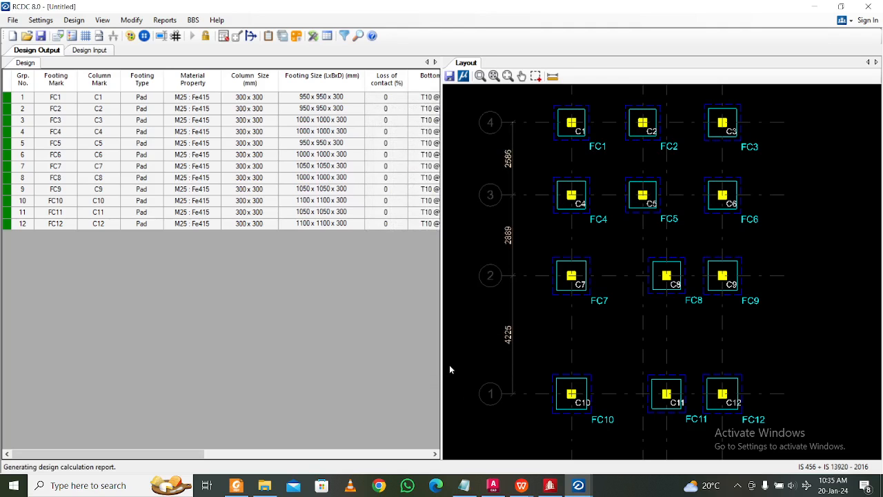
pyautogui.scroll(-20, 263, 295)
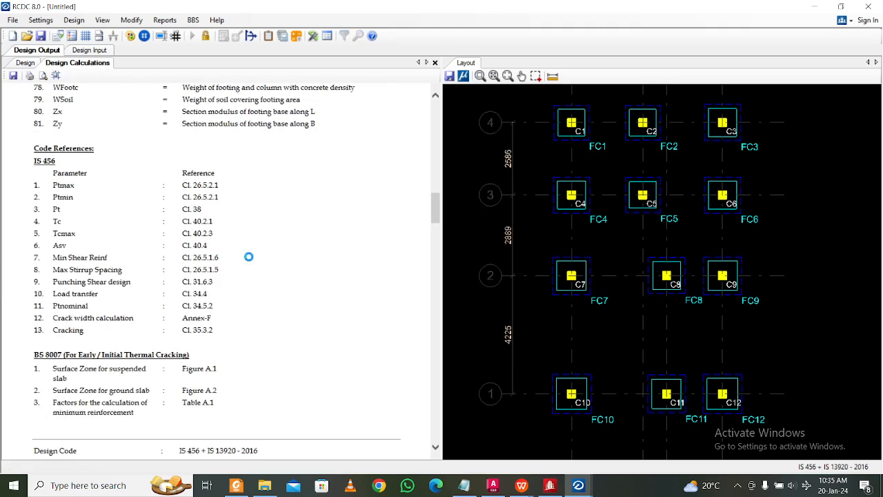
# Save the footing design as Structure1-footing1.rcdx in the project 7 folder
pyautogui.hotkey('ctrl', 's')
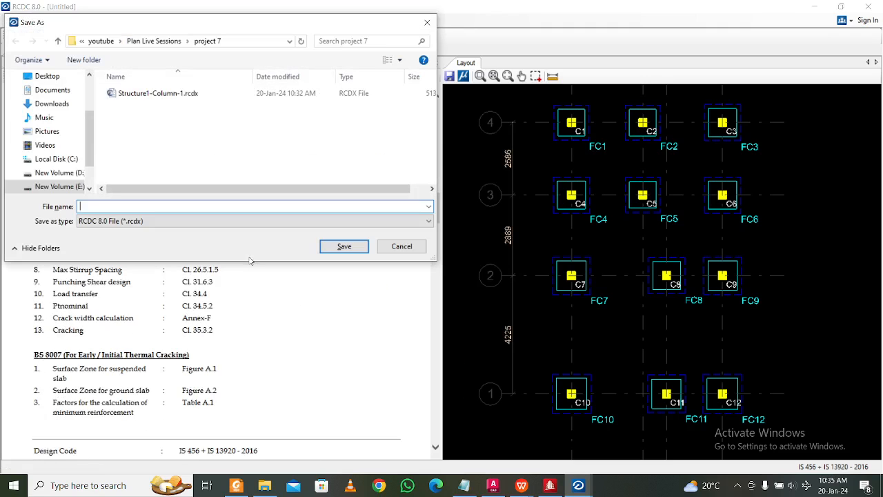
pyautogui.click(180, 101)
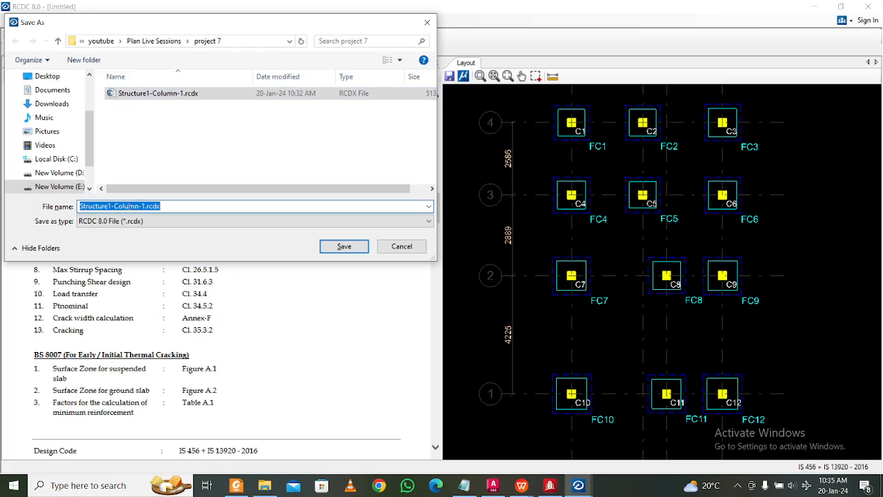
pyautogui.click(129, 206)
pyautogui.moveTo(114, 205); pyautogui.dragTo(142, 206)
pyautogui.write('footing')
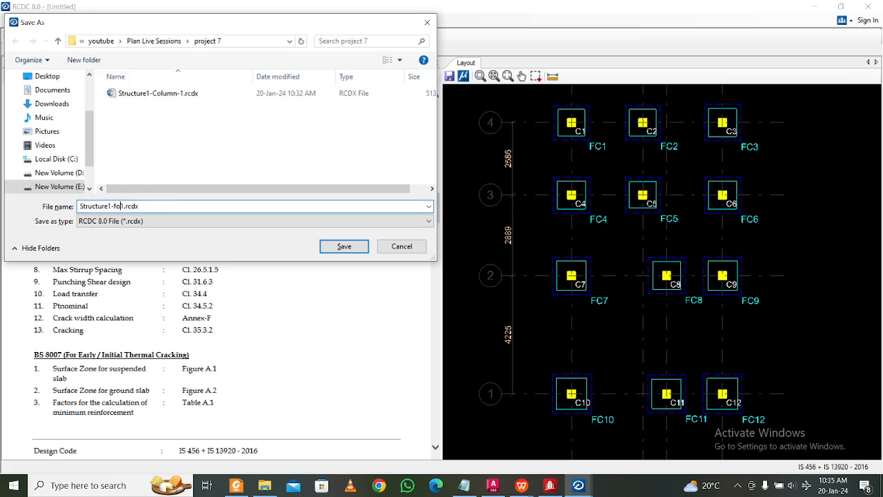
pyautogui.click(317, 249)
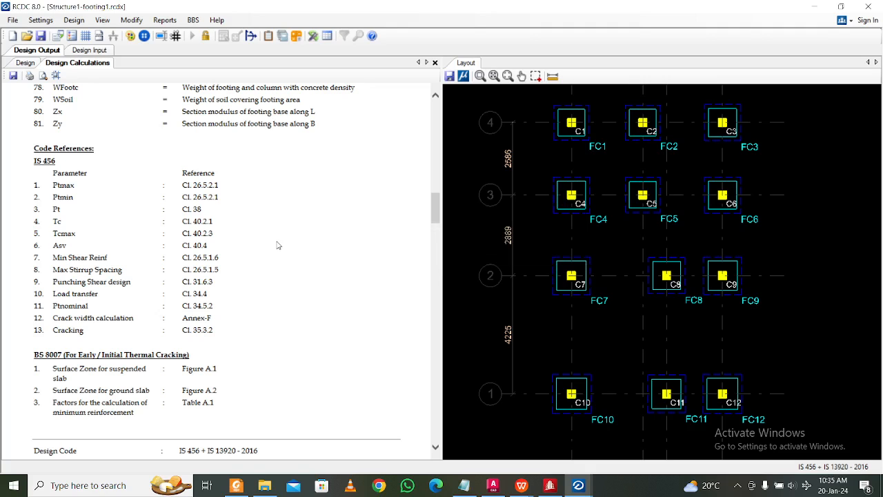
# Print all pages of the design calculations with Microsoft Print to PDF as "footing Design Calculations.pdf" in the project 7 folder
pyautogui.hotkey('ctrl', 'p')
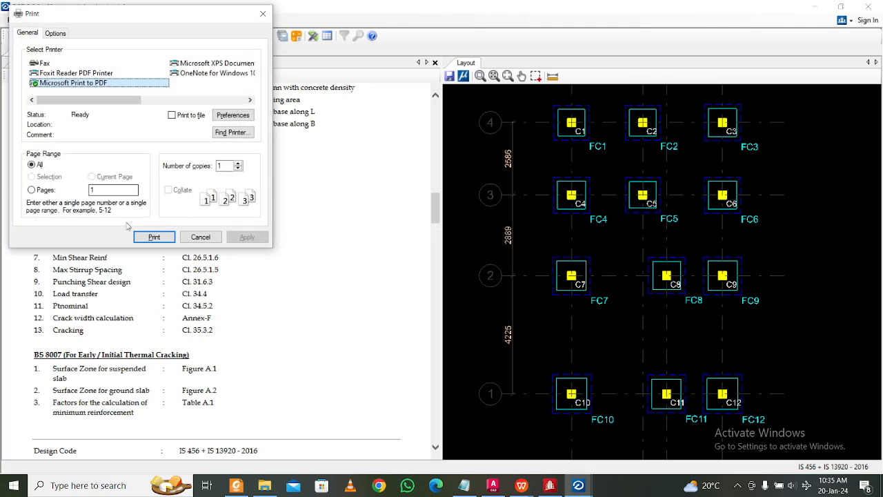
pyautogui.click(153, 236)
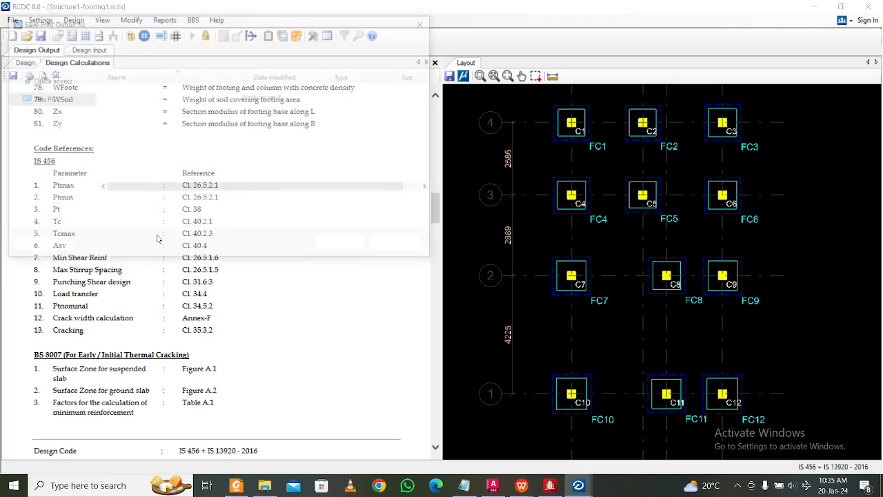
pyautogui.click(167, 94)
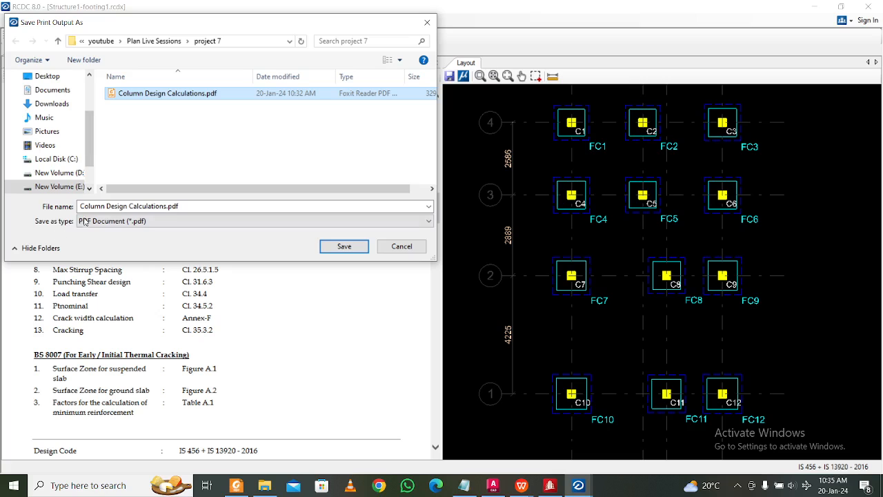
pyautogui.doubleClick(92, 205)
pyautogui.write('footing')
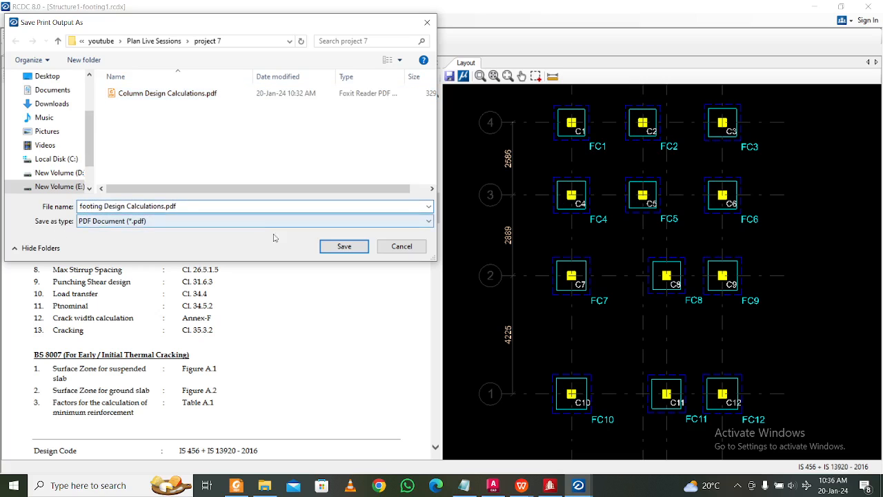
pyautogui.click(343, 246)
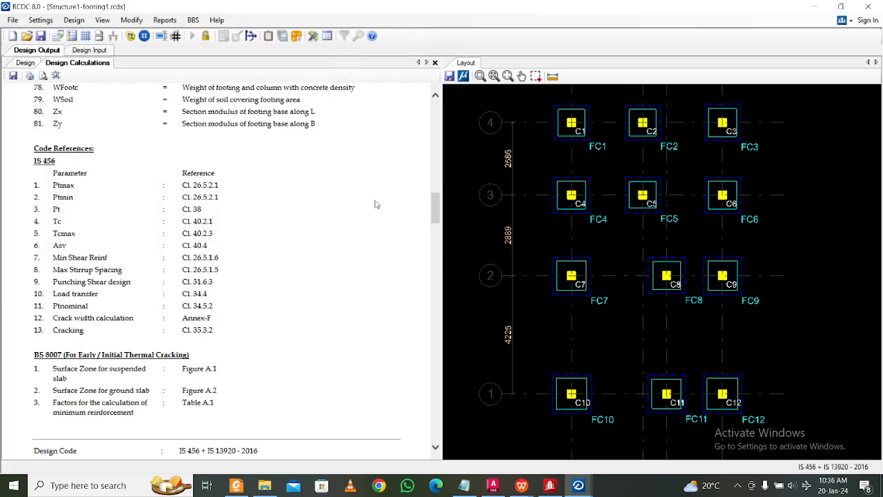
pyautogui.moveTo(435, 203); pyautogui.dragTo(407, 142)
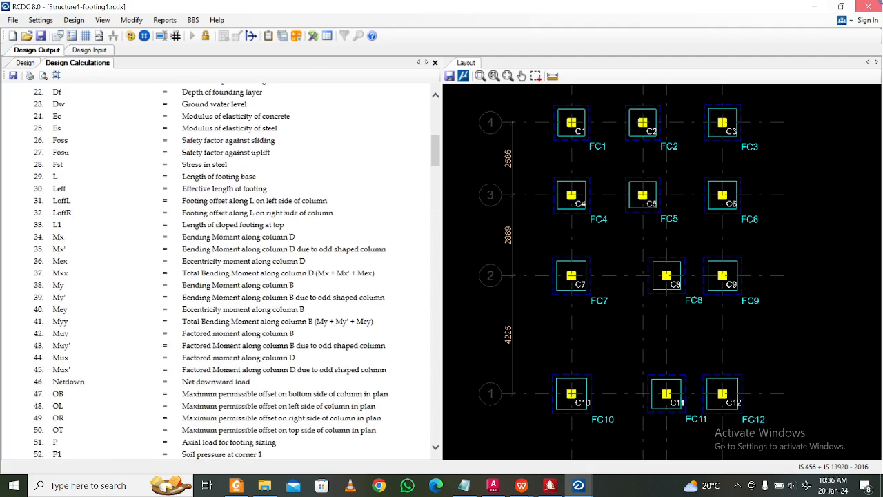
# Close RCDC, then try to open the Advanced Concrete Design workflow for Structure1.STD in STAAD.Pro
pyautogui.click(868, 7)
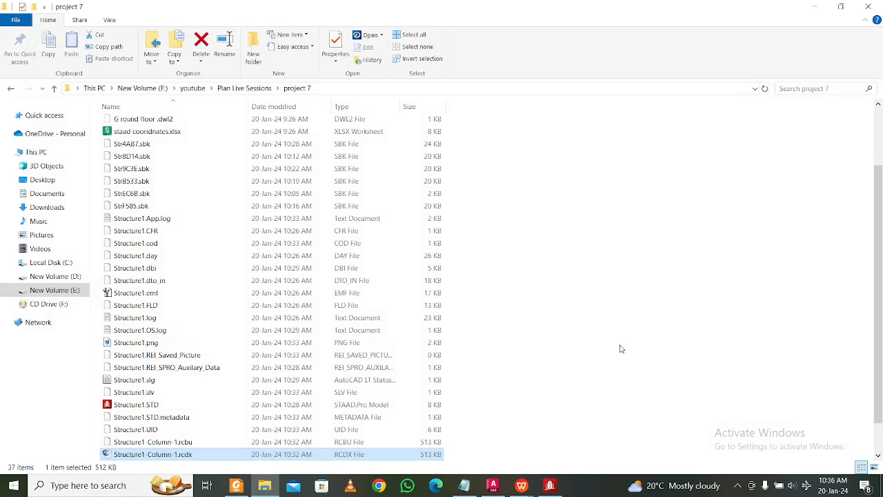
pyautogui.click(550, 485)
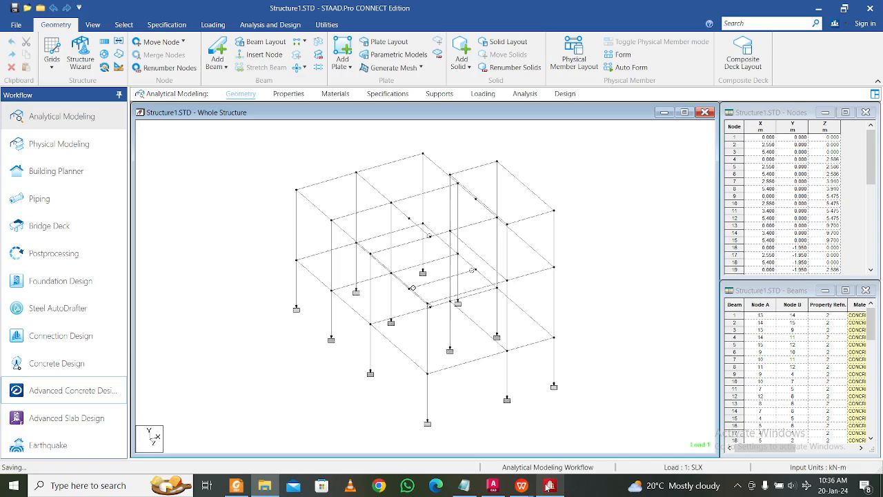
pyautogui.click(53, 393)
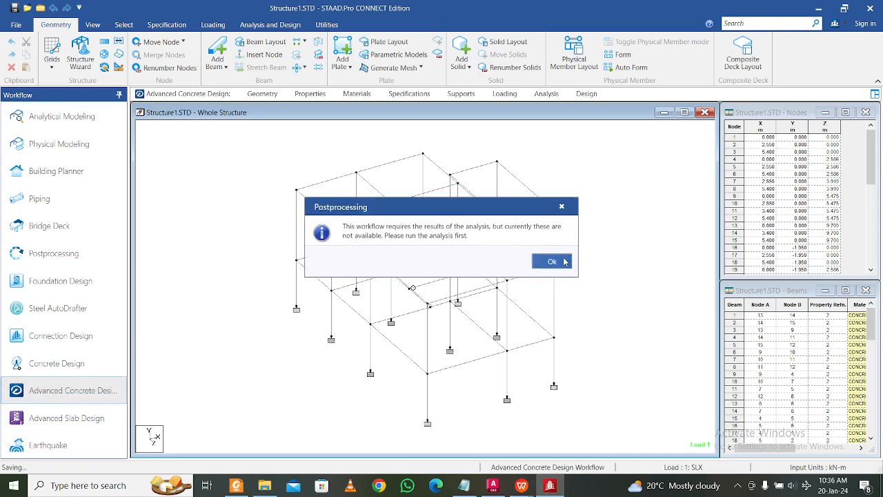
pyautogui.click(564, 261)
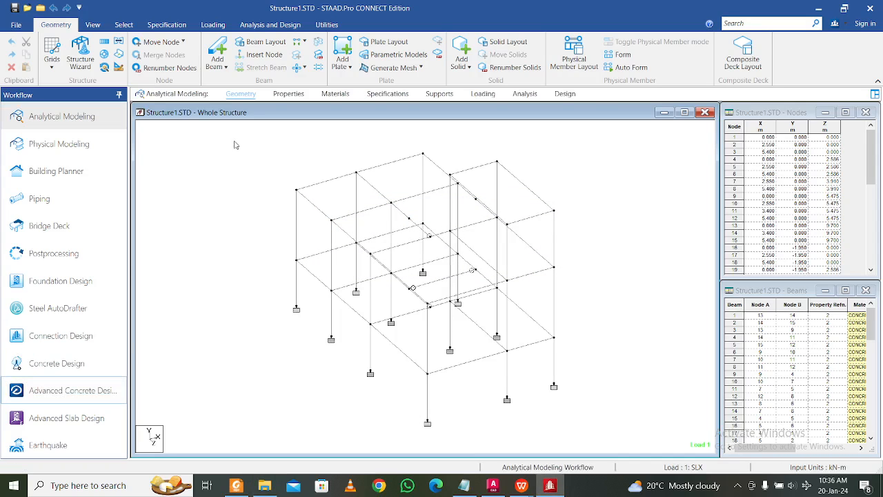
# Run the analysis of Structure1.STD and stay in modeling mode
pyautogui.click(270, 24)
pyautogui.click(187, 55)
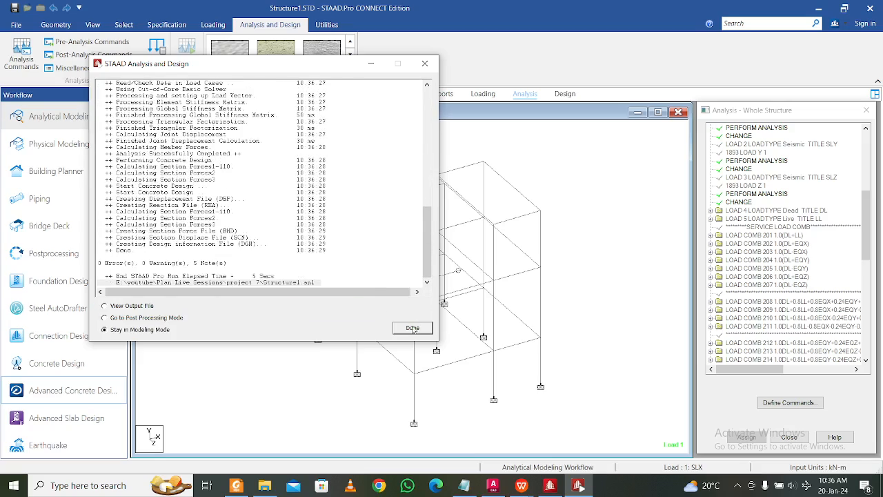
pyautogui.click(411, 329)
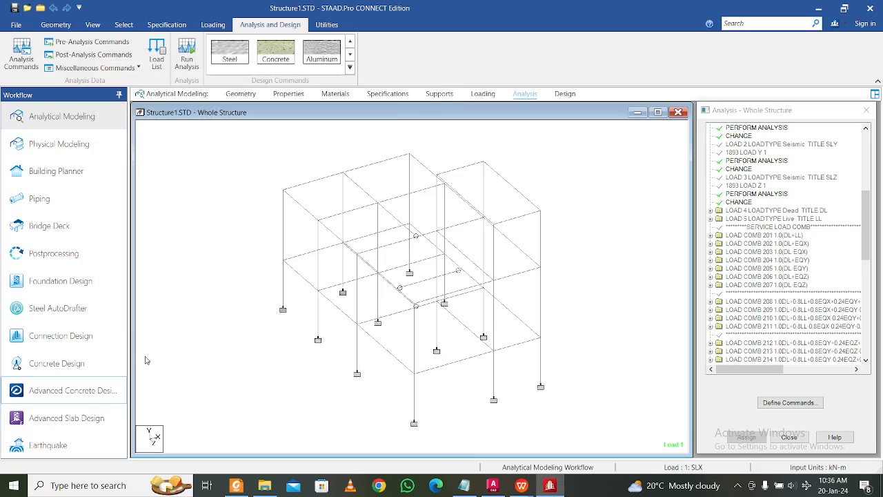
# Open the Advanced Concrete Design workflow for Structure1.STD and enter "-" as the new project's name, client and engineer
pyautogui.click(89, 394)
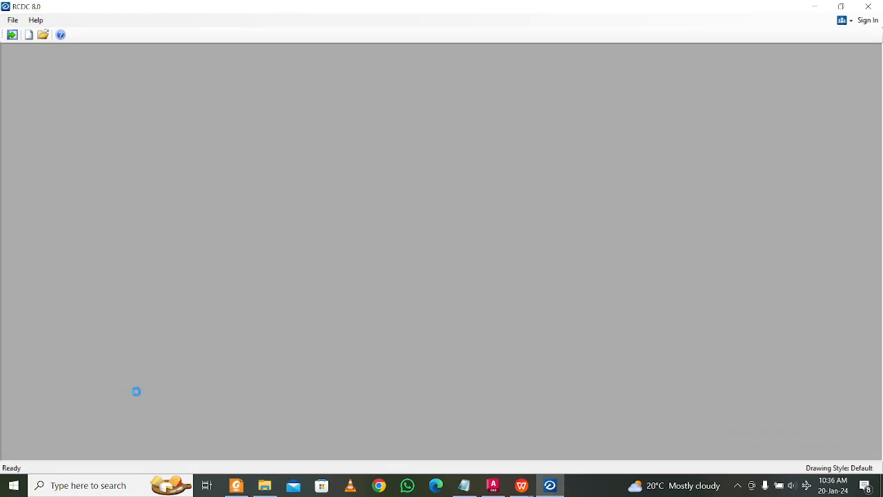
pyautogui.click(451, 313)
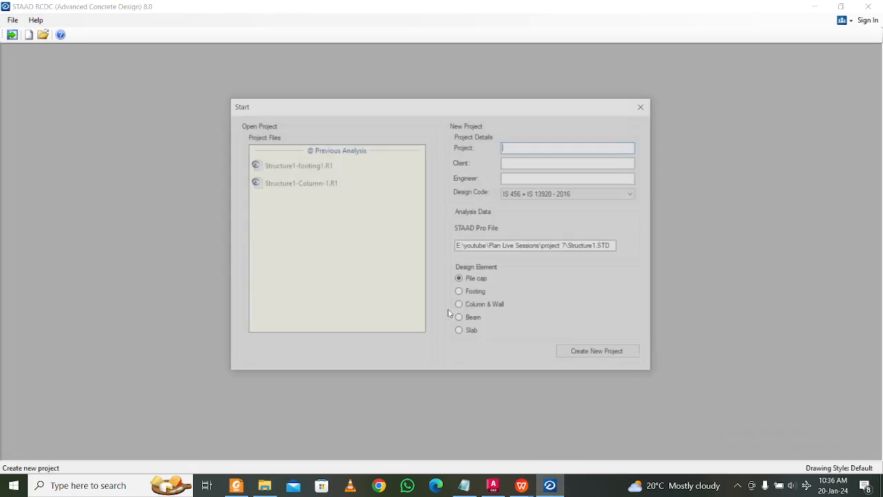
pyautogui.write('-')
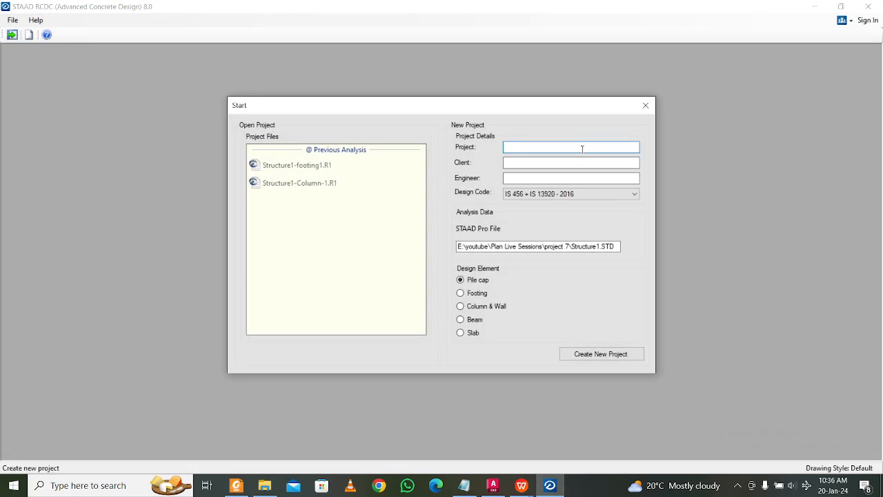
pyautogui.click(583, 162)
pyautogui.write('-')
pyautogui.click(565, 179)
pyautogui.write('-')
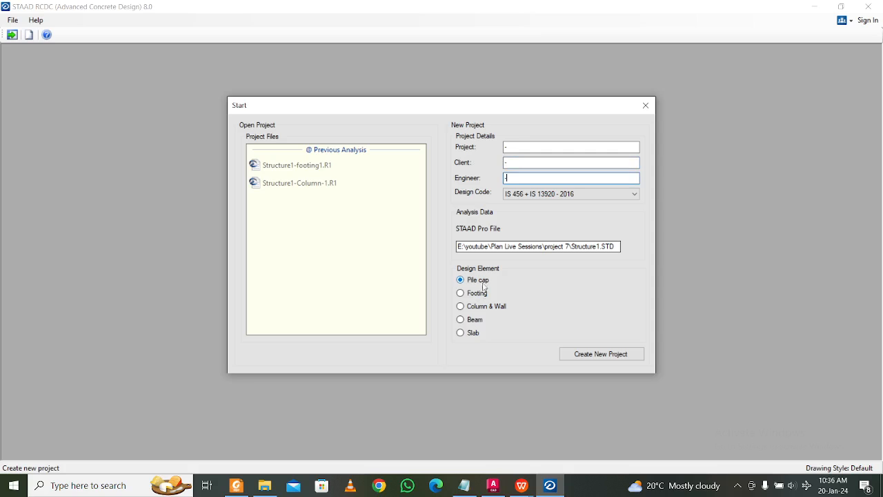
# Create the new project with Beam as the design element and only the 0m level included
pyautogui.click(474, 319)
pyautogui.click(543, 302)
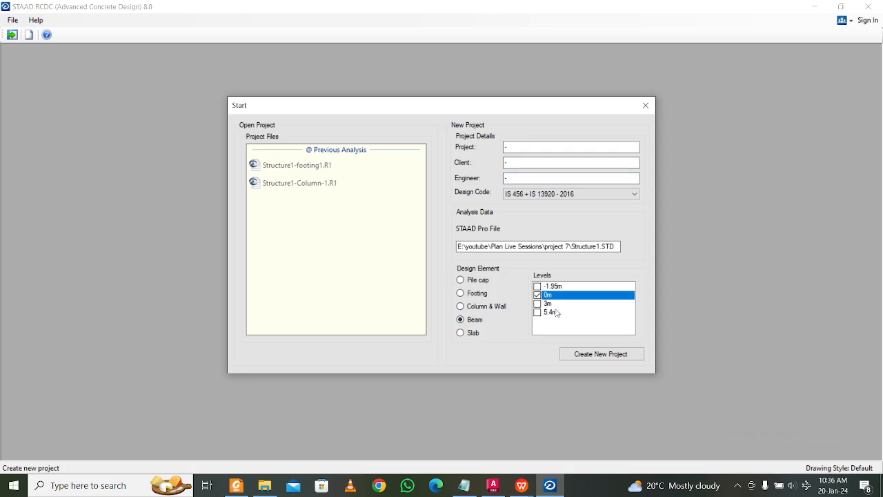
pyautogui.click(580, 355)
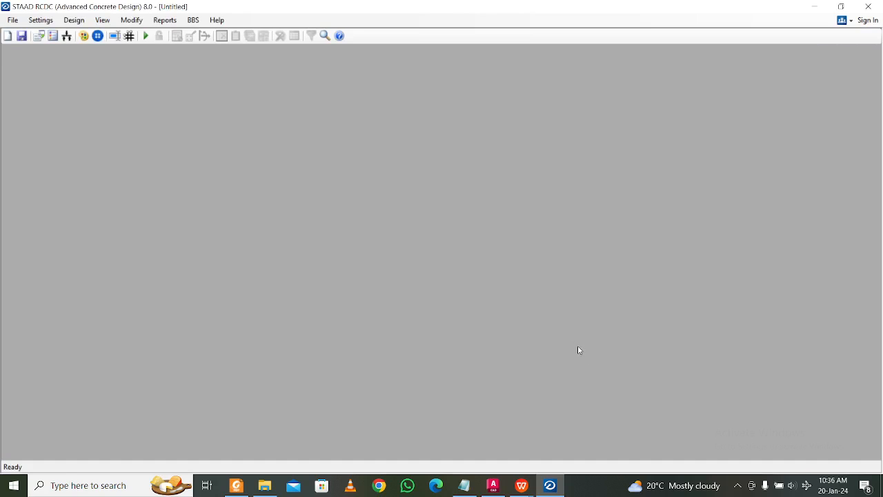
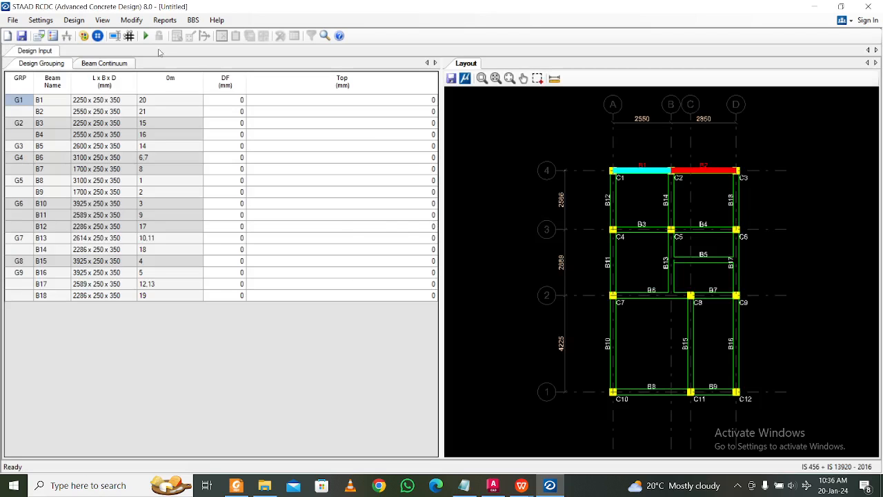
# Set the steel grade to Fe550 in the beam design's general and reinforcement settings
pyautogui.click(39, 21)
pyautogui.click(74, 34)
pyautogui.click(548, 104)
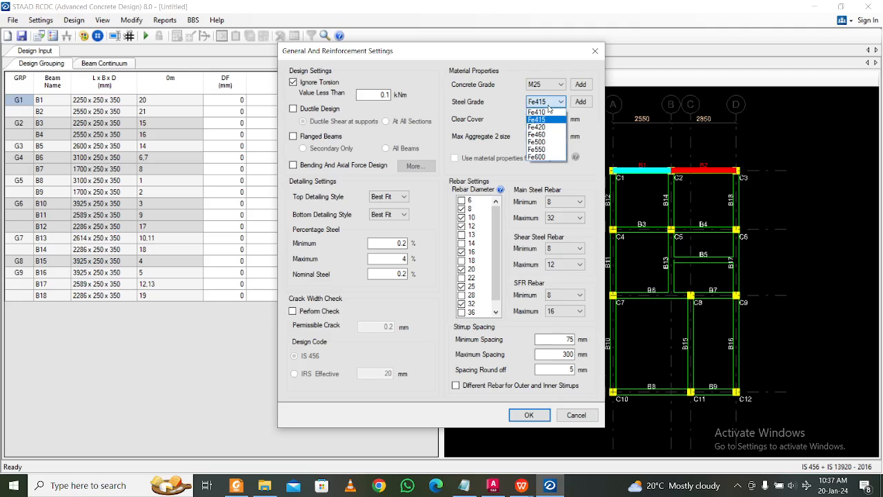
pyautogui.click(547, 150)
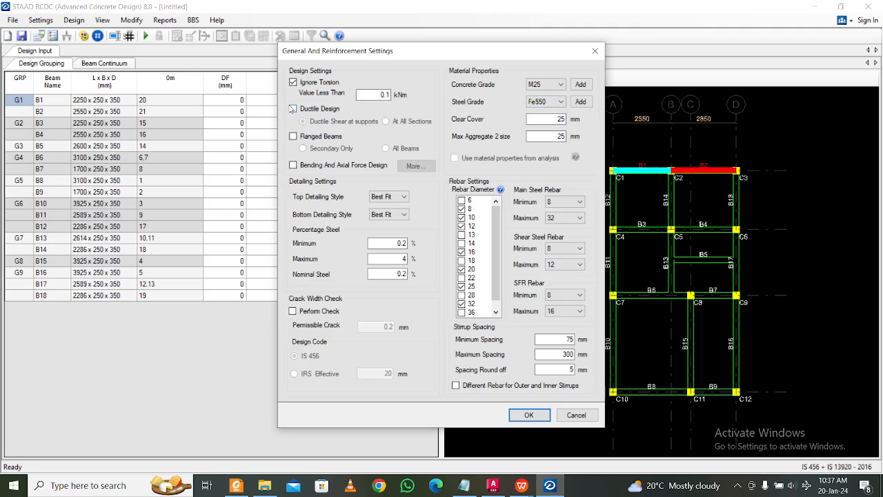
pyautogui.click(529, 415)
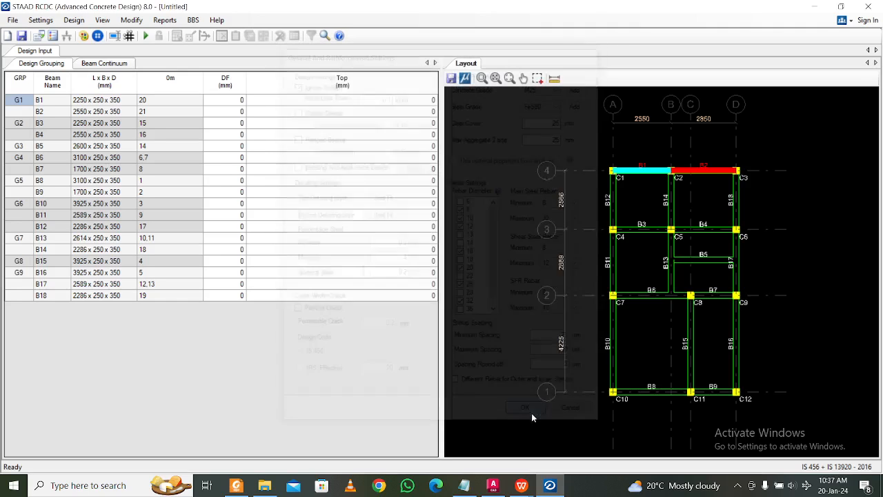
# Start the beam design and assign load types Earthquake X to SLX, Earthquake Y to SLY and Earthquake Z to SLZ
pyautogui.click(145, 35)
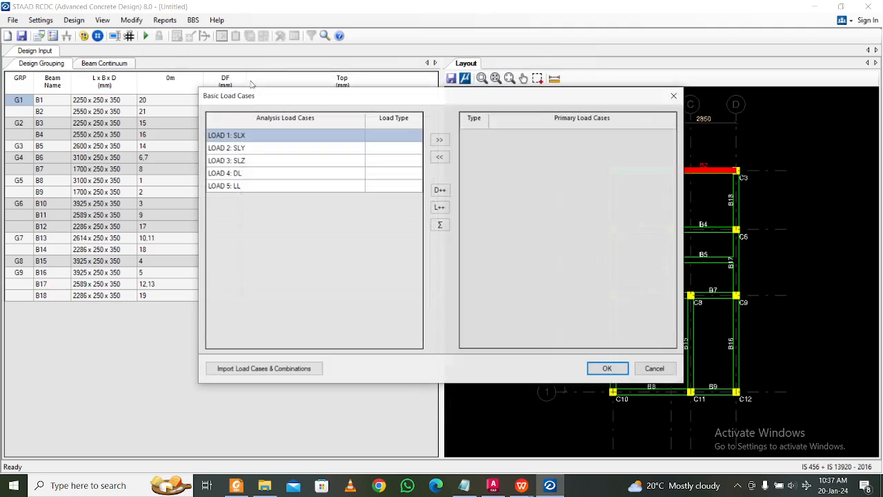
pyautogui.click(414, 136)
pyautogui.click(417, 137)
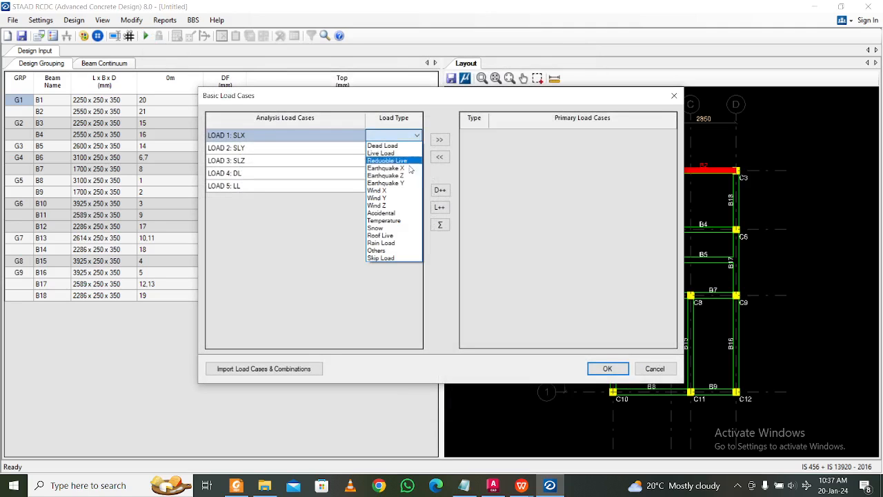
pyautogui.click(407, 170)
pyautogui.click(413, 148)
pyautogui.click(416, 147)
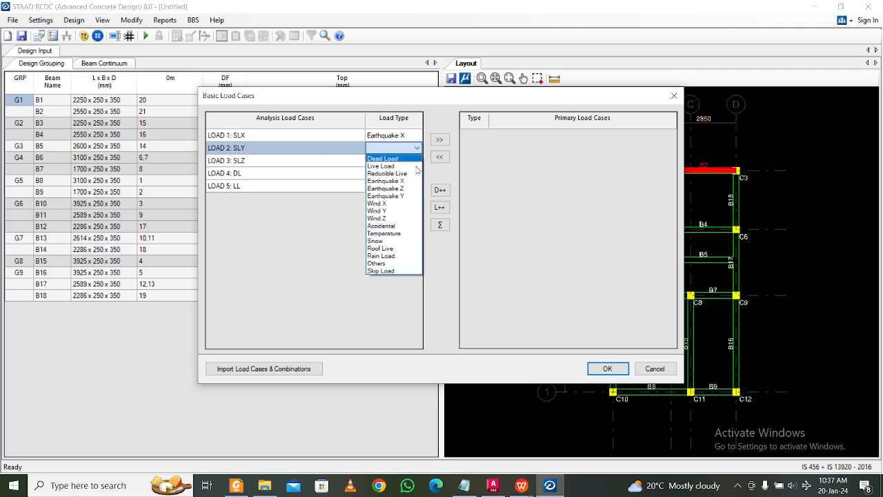
pyautogui.click(408, 197)
pyautogui.click(414, 161)
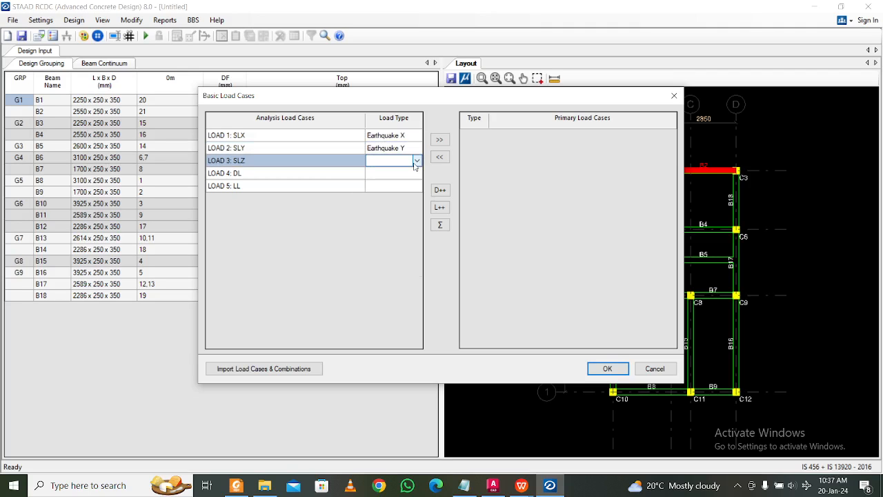
pyautogui.click(416, 161)
pyautogui.click(406, 200)
# Assign Dead Load to DL and Live Load to LL, and add all five analysis load cases to the primary load cases
pyautogui.click(410, 175)
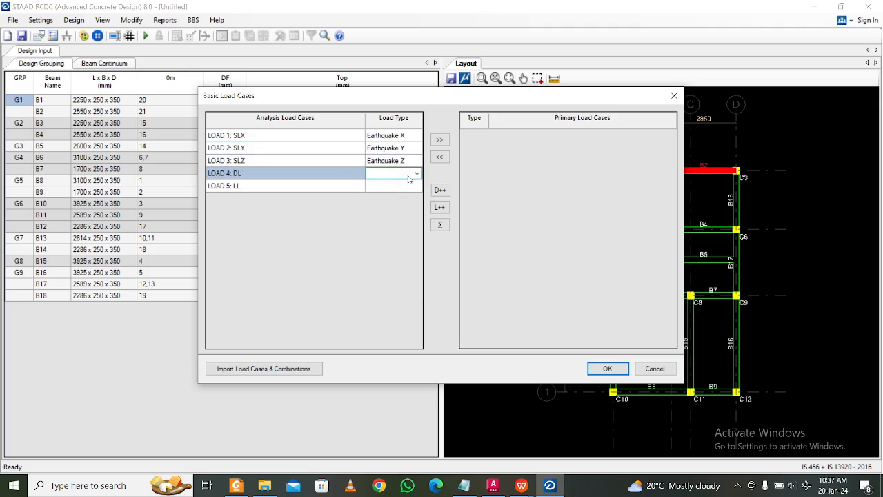
pyautogui.click(412, 174)
pyautogui.click(416, 174)
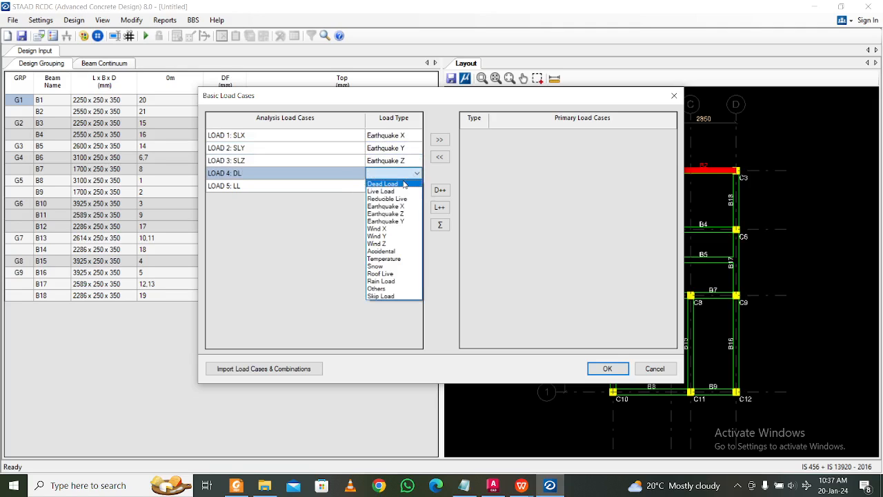
pyautogui.click(413, 181)
pyautogui.click(413, 186)
pyautogui.click(414, 188)
pyautogui.click(416, 186)
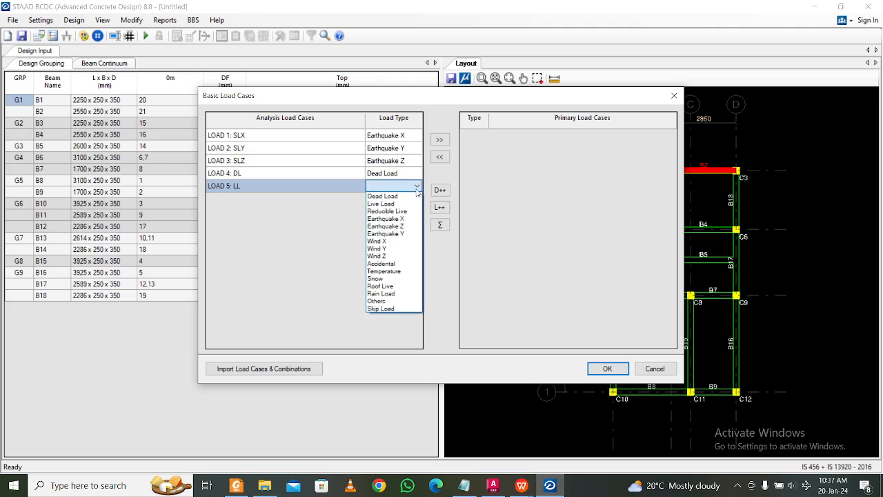
pyautogui.click(390, 200)
pyautogui.moveTo(321, 138); pyautogui.dragTo(318, 188)
pyautogui.click(440, 139)
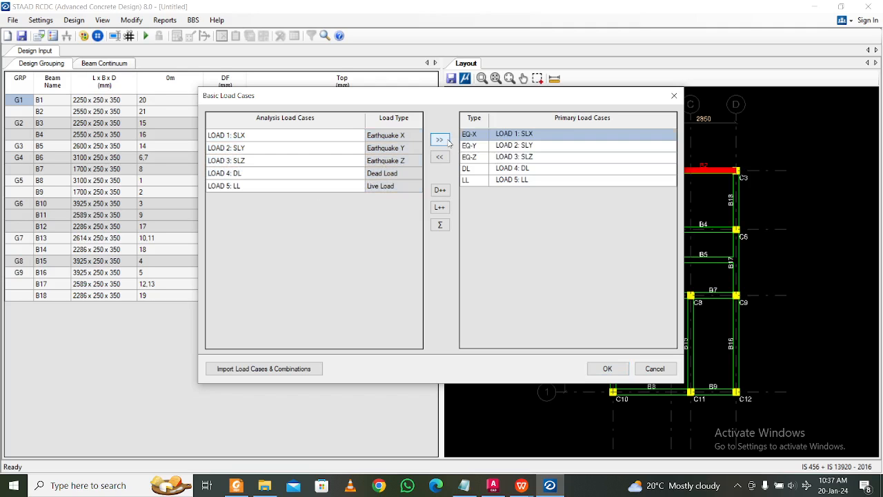
# Accept the primary load cases and design the beams with the load combinations added from the analysis
pyautogui.click(608, 369)
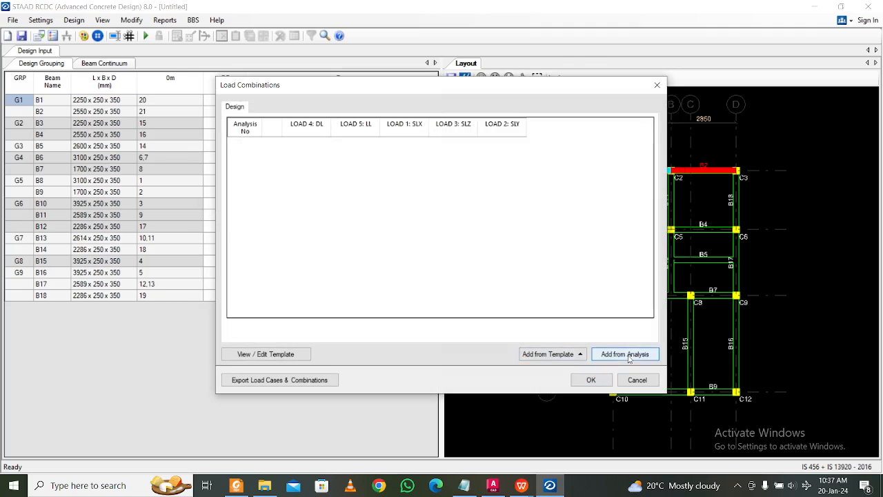
pyautogui.click(628, 356)
pyautogui.click(597, 381)
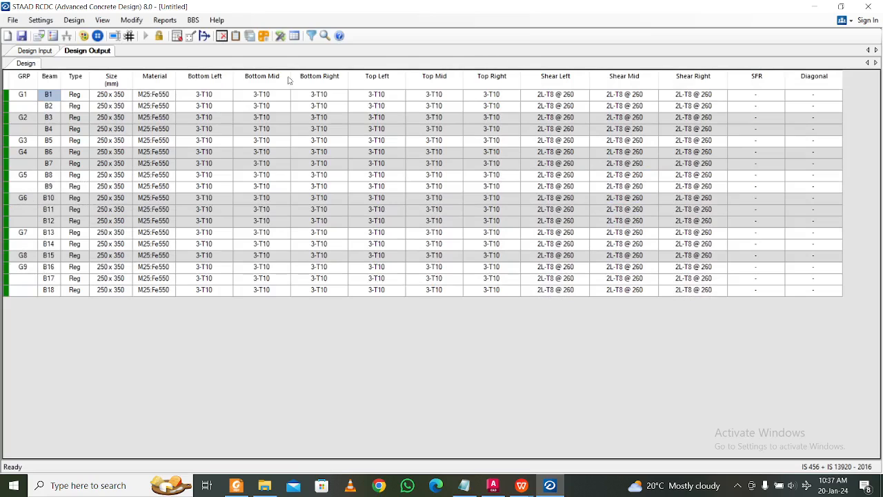
# Unlock the beam design and rerun it with Ductile Design enabled, using ductile shear at supports
pyautogui.click(159, 35)
pyautogui.click(452, 283)
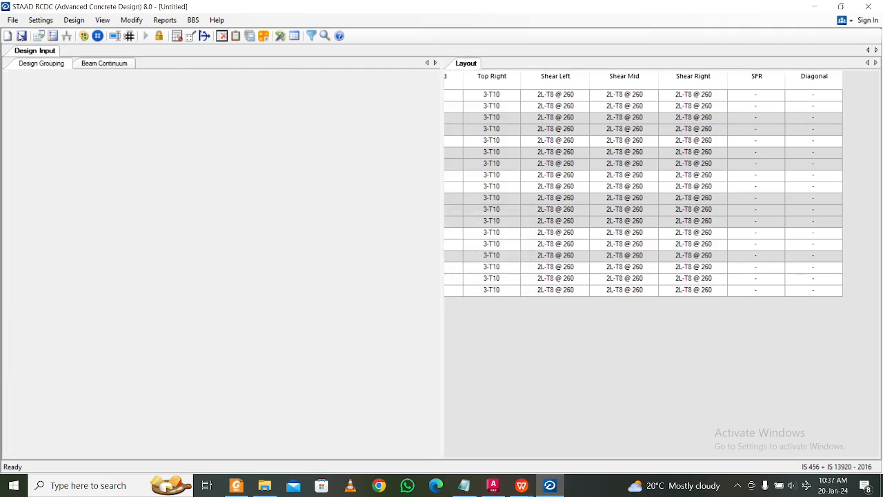
pyautogui.click(40, 20)
pyautogui.click(60, 34)
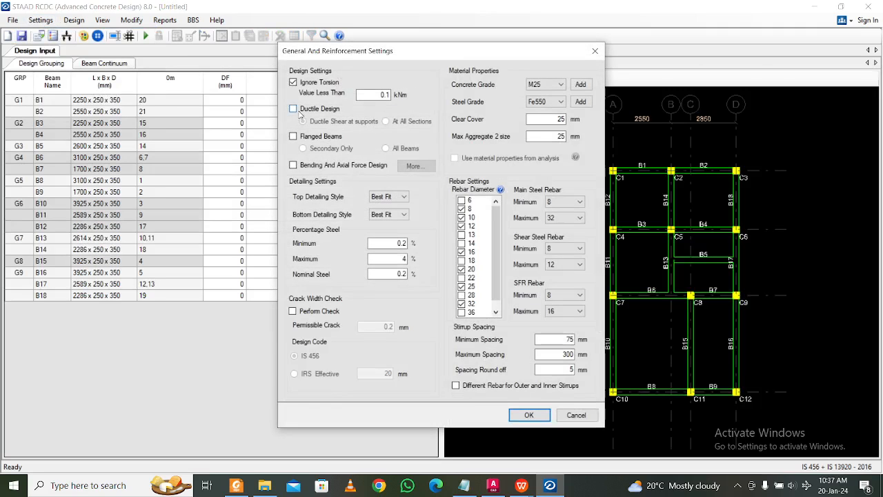
pyautogui.click(293, 108)
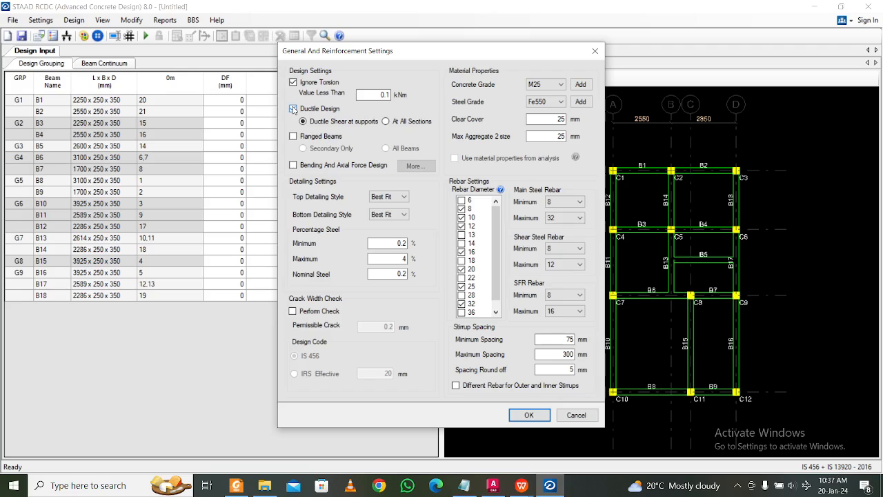
pyautogui.click(293, 109)
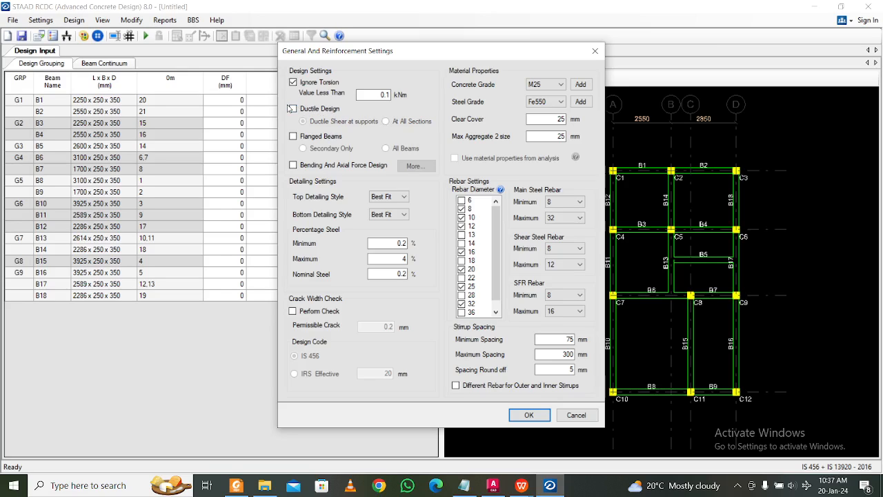
pyautogui.click(326, 110)
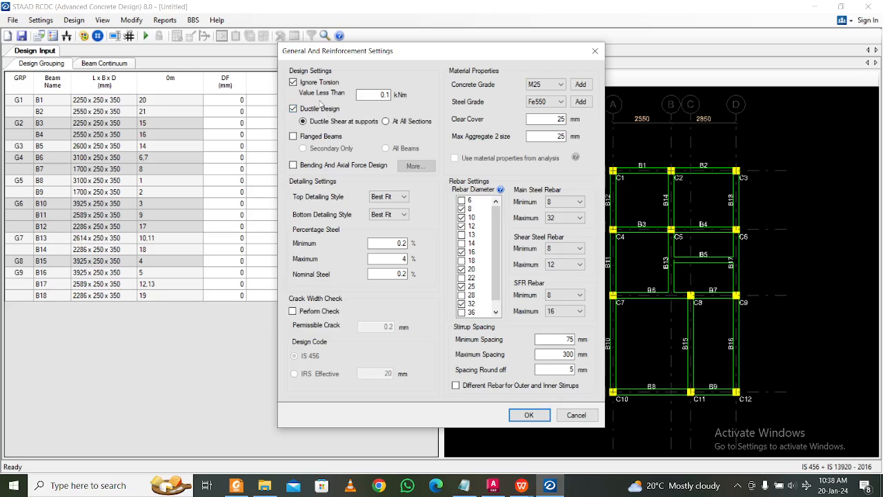
pyautogui.click(530, 416)
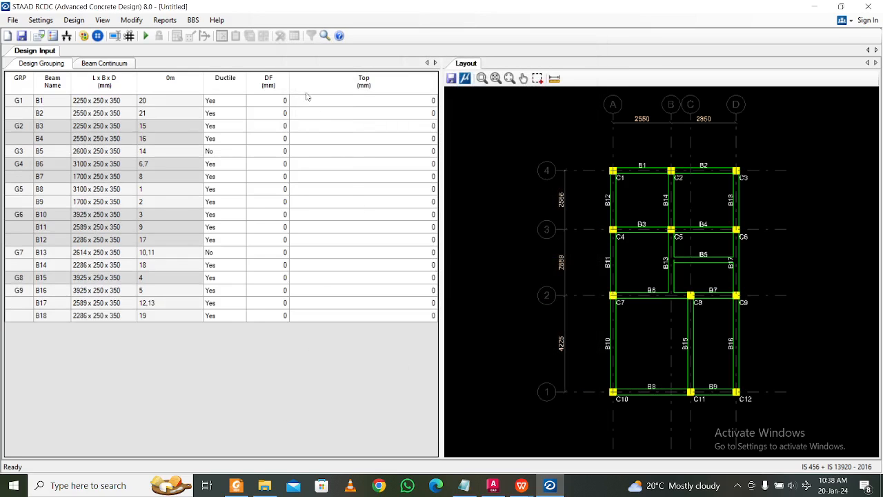
pyautogui.click(145, 36)
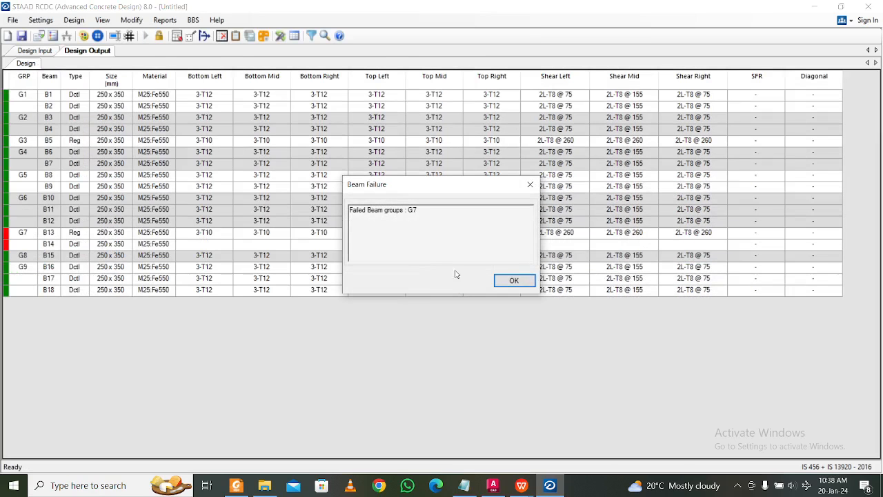
pyautogui.click(516, 285)
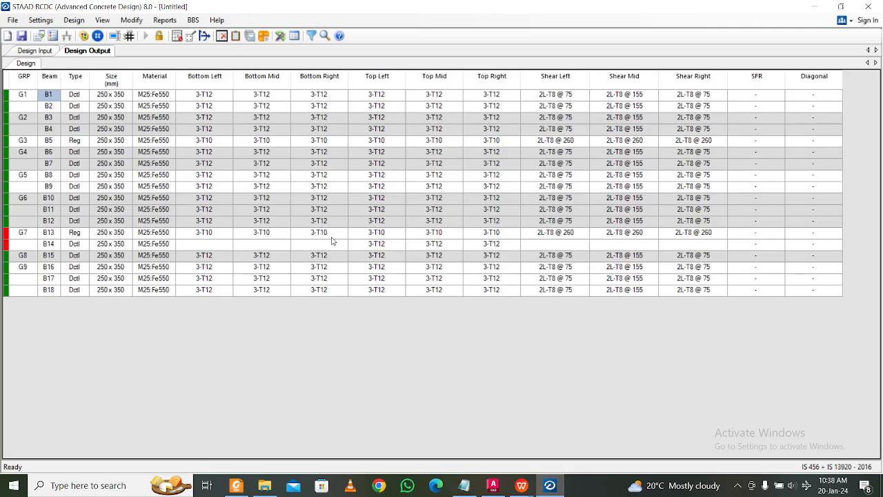
# Open failed group G7 for redesign and try a depth of 400 mm for beams B13 and B14
pyautogui.rightClick(110, 244)
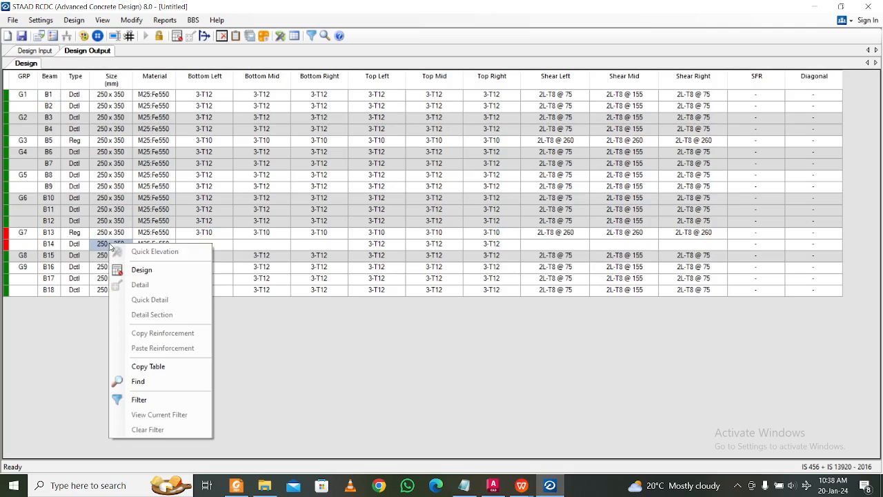
pyautogui.click(143, 269)
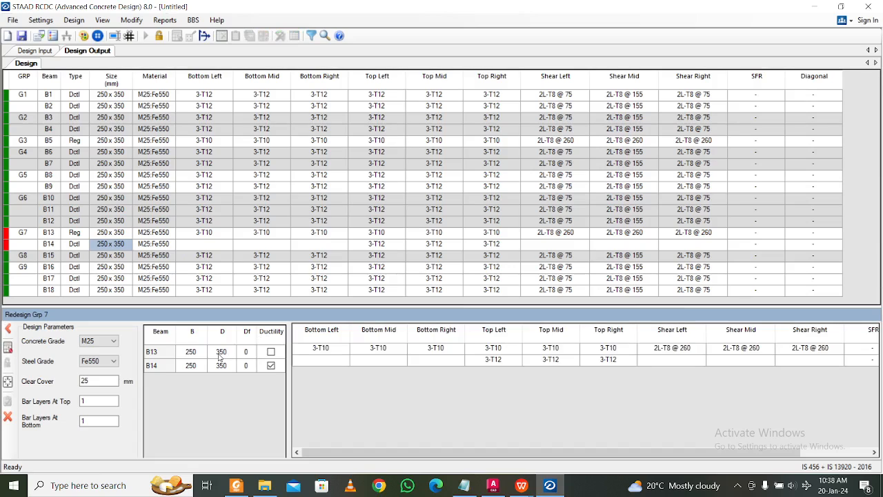
pyautogui.click(220, 352)
pyautogui.write('4')
pyautogui.click(219, 366)
pyautogui.write('400')
pyautogui.click(9, 349)
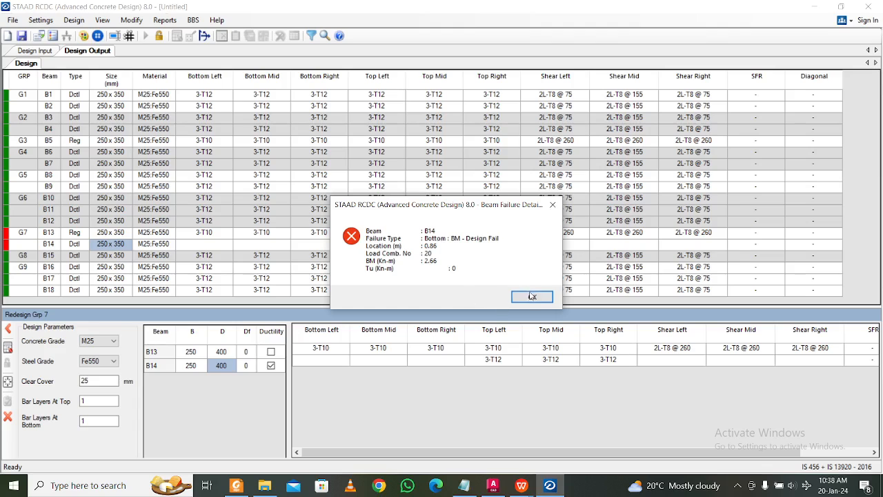
pyautogui.click(532, 296)
# Set the width of beams B13 and B14 to 300 mm in the group redesign
pyautogui.click(196, 352)
pyautogui.write('300')
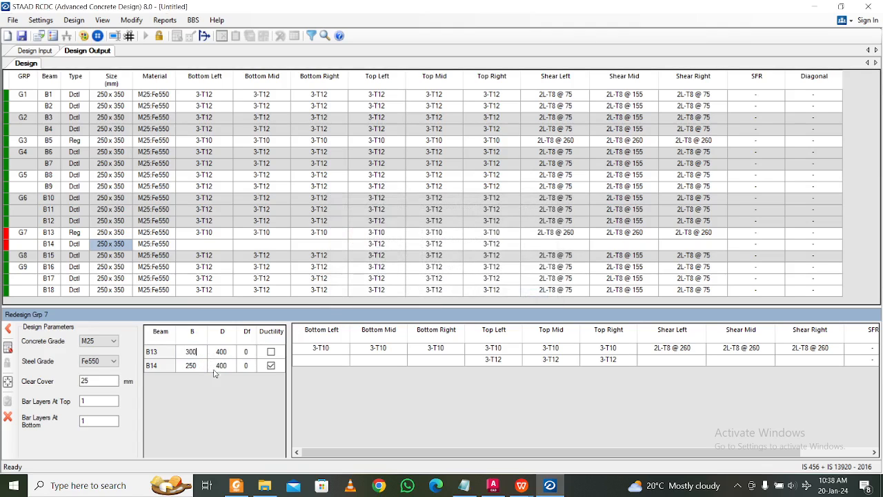
pyautogui.click(202, 370)
pyautogui.write('300')
pyautogui.press('Return')
# Try to redesign group G7 with a depth of 500 mm for beams B13 and B14
pyautogui.click(196, 352)
pyautogui.click(222, 353)
pyautogui.write('5')
pyautogui.click(225, 366)
pyautogui.write('500')
pyautogui.click(8, 347)
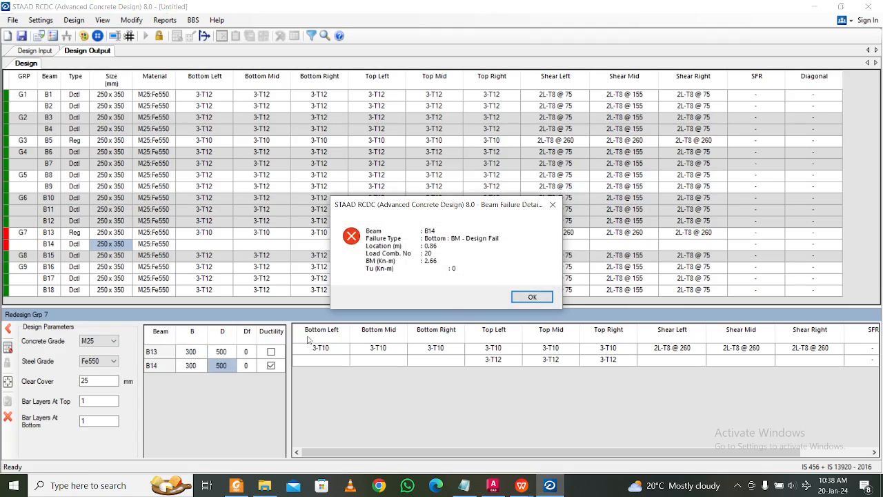
pyautogui.click(547, 298)
# Redesign group G7 with beams B13 and B14 at 350 mm width and 600 mm depth, and apply the redesign
pyautogui.click(227, 354)
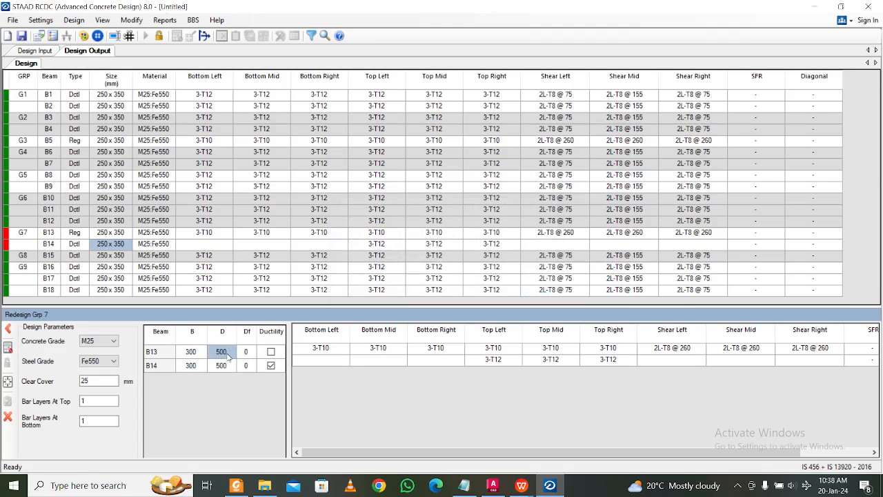
pyautogui.write('600')
pyautogui.click(227, 365)
pyautogui.write('6')
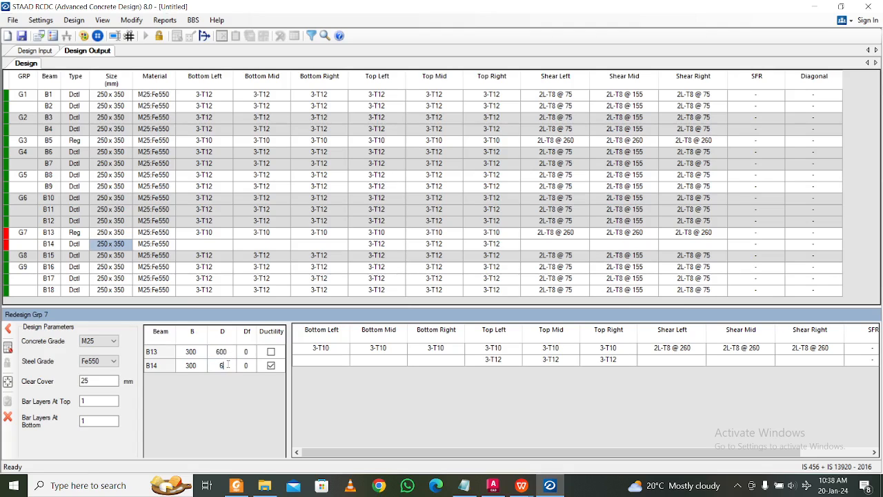
pyautogui.click(204, 355)
pyautogui.write('350')
pyautogui.click(194, 366)
pyautogui.write('350')
pyautogui.click(7, 347)
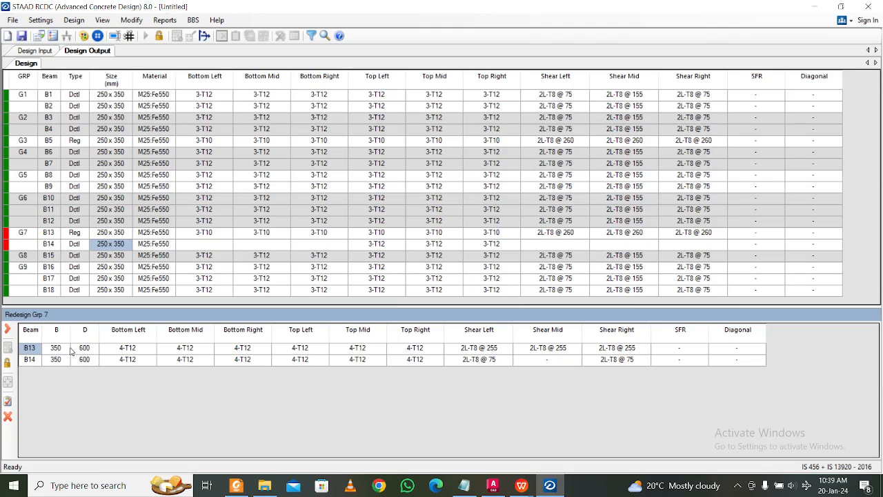
pyautogui.click(9, 402)
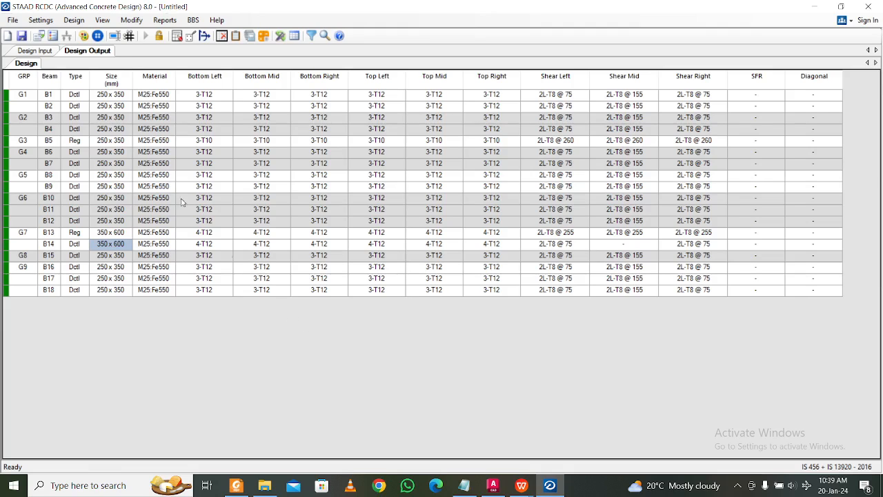
# Generate the Design Calculation report for beam group B1-B2
pyautogui.click(74, 20)
pyautogui.moveTo(130, 21)
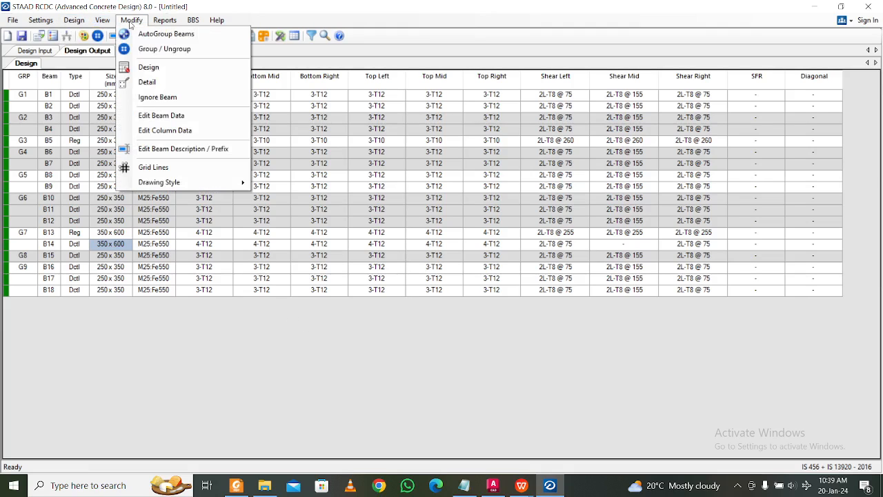
pyautogui.moveTo(165, 20)
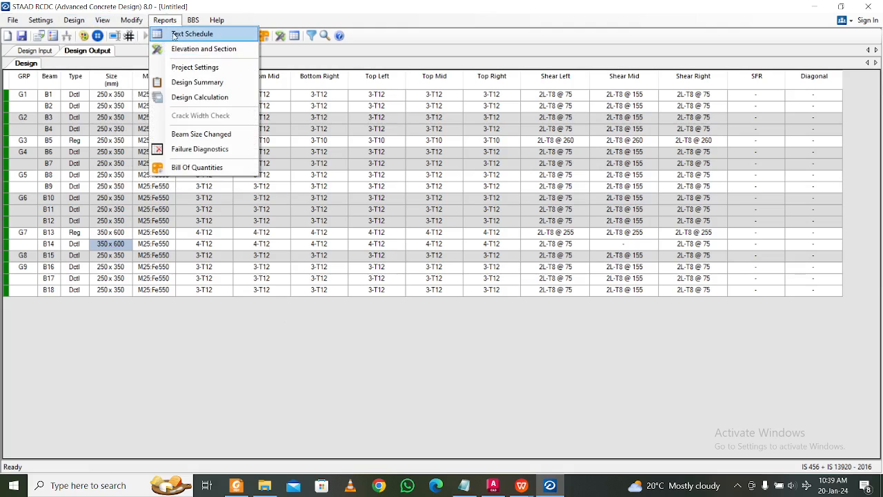
pyautogui.click(200, 96)
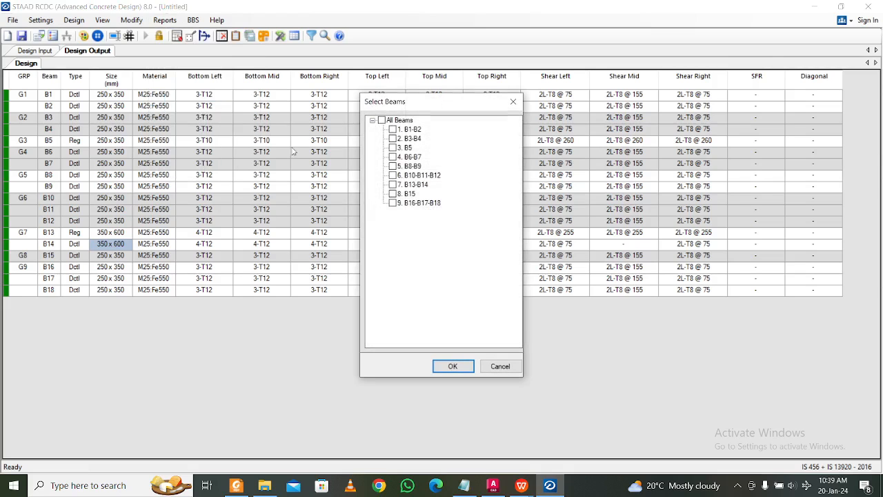
pyautogui.click(398, 131)
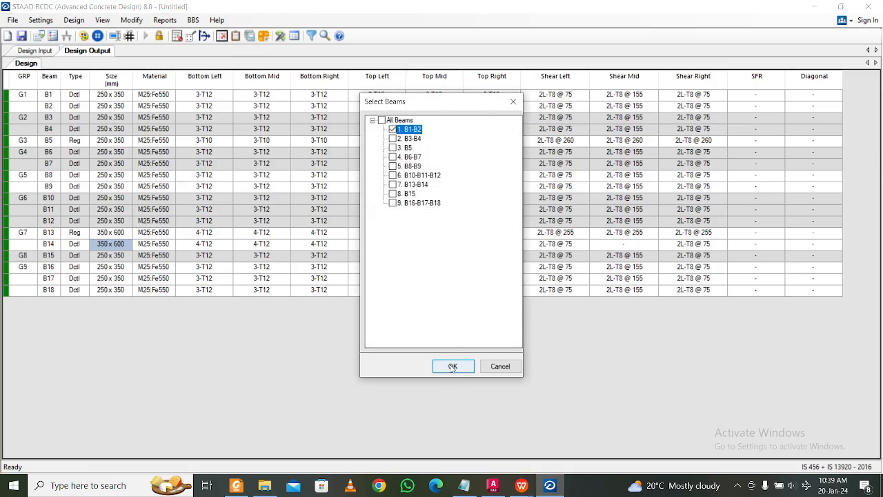
pyautogui.click(453, 366)
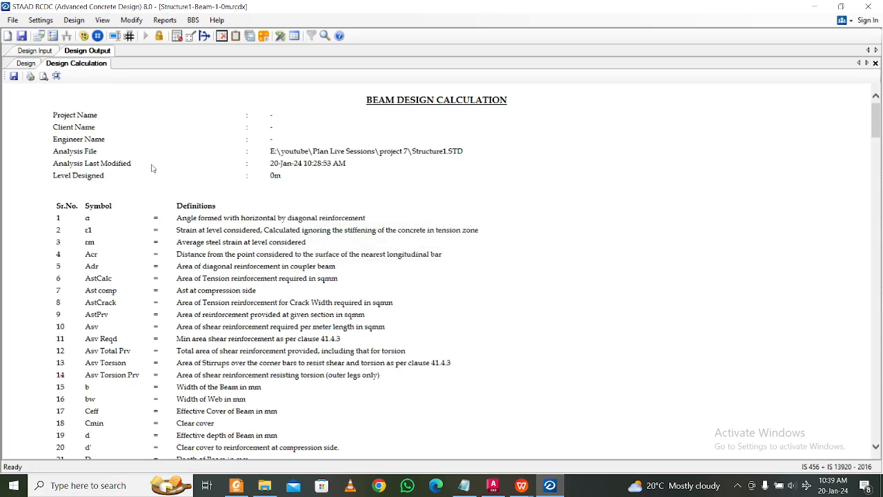
# Print the beam design calculation with Microsoft Print to PDF and save it as "plinth beam Design Calculations.pdf" in the project 7 folder
pyautogui.hotkey('ctrl', 'p')
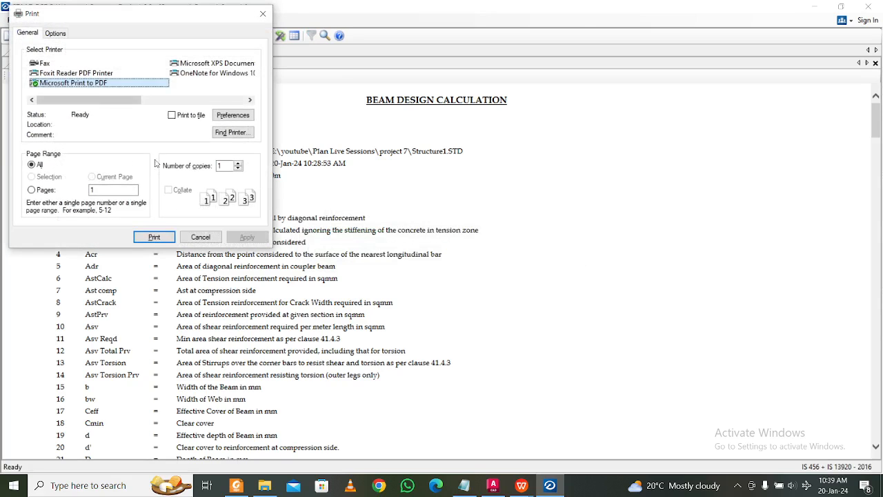
pyautogui.click(145, 236)
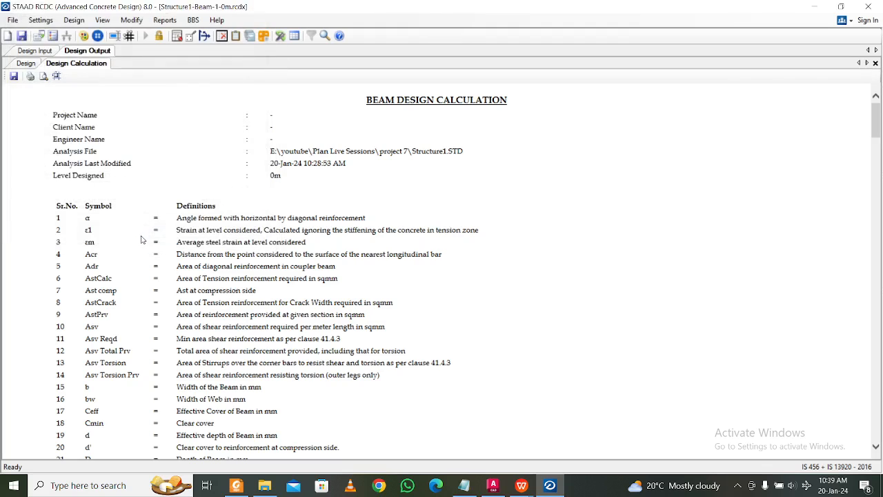
pyautogui.click(190, 107)
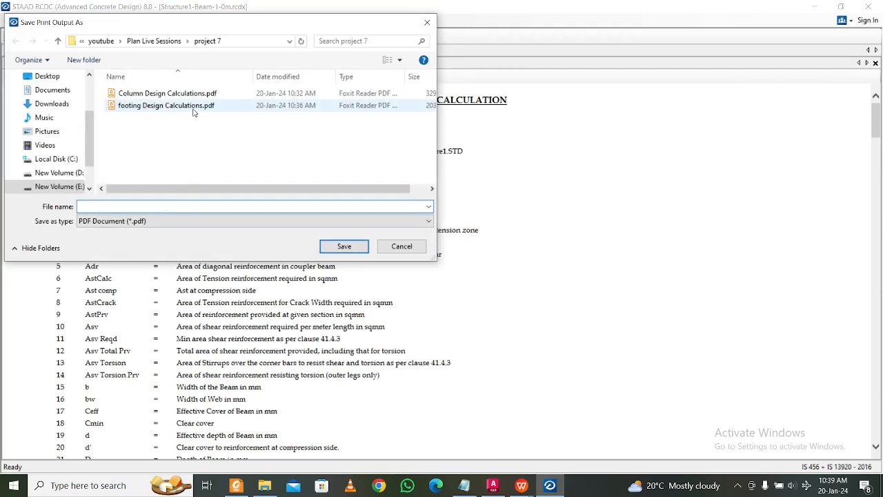
pyautogui.doubleClick(91, 206)
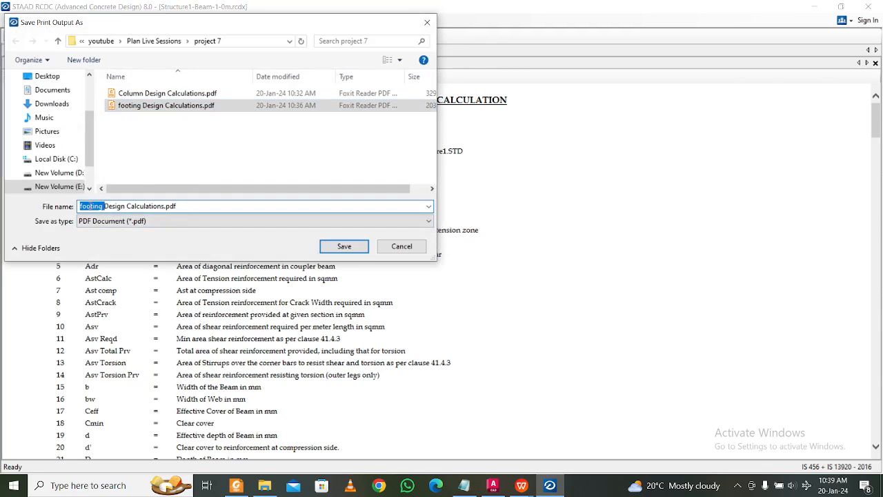
pyautogui.write('plinth')
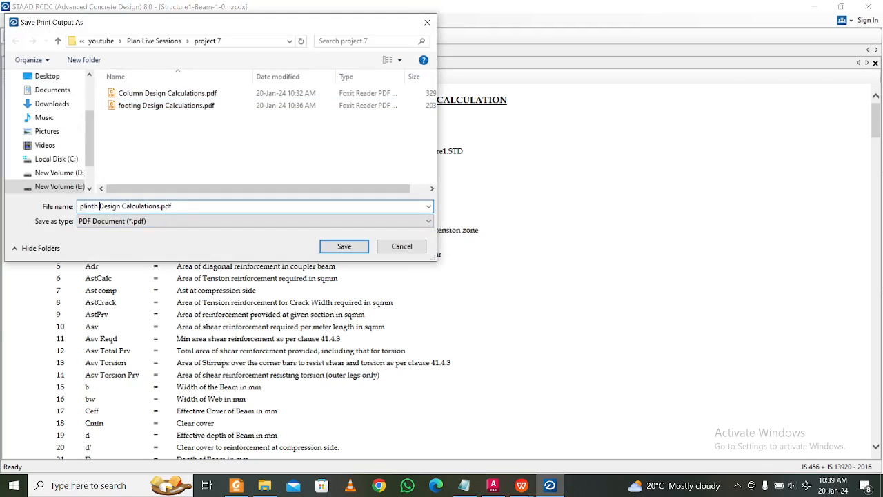
pyautogui.write(' beam')
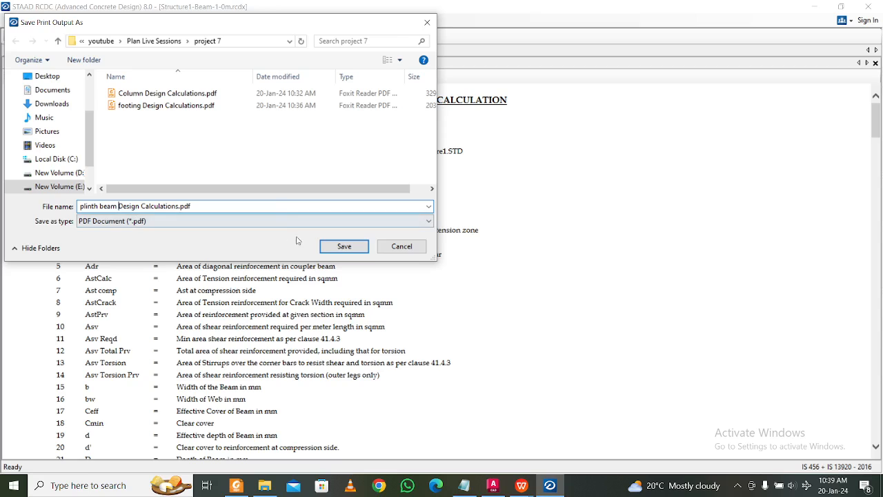
pyautogui.click(329, 245)
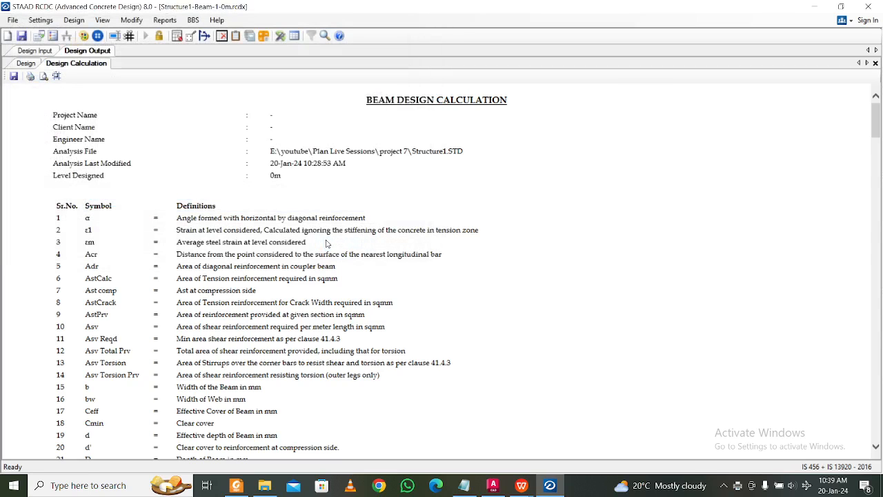
# Examine the beam grouping, sizes and continuum in the design input, comparing them with the layout plan
pyautogui.click(42, 51)
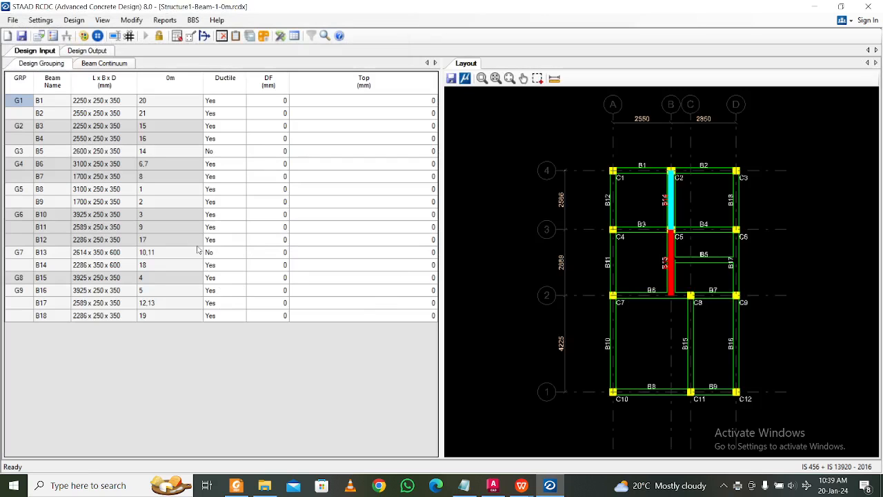
pyautogui.click(88, 51)
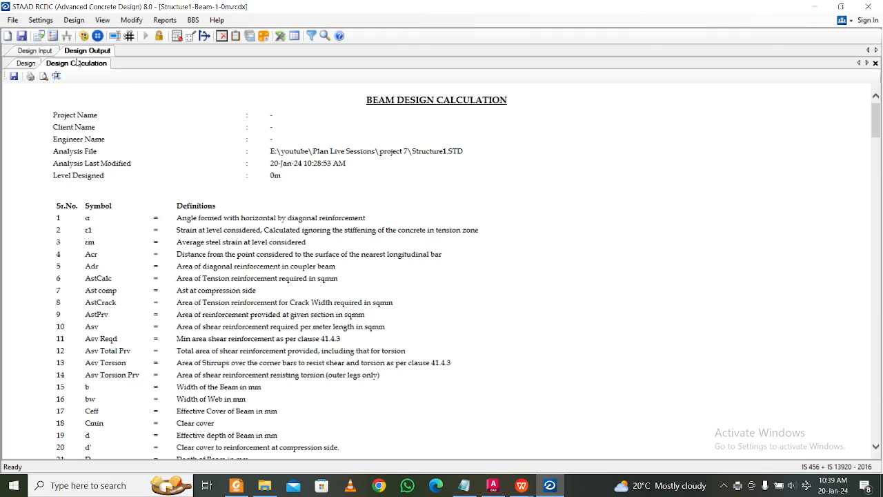
pyautogui.click(35, 52)
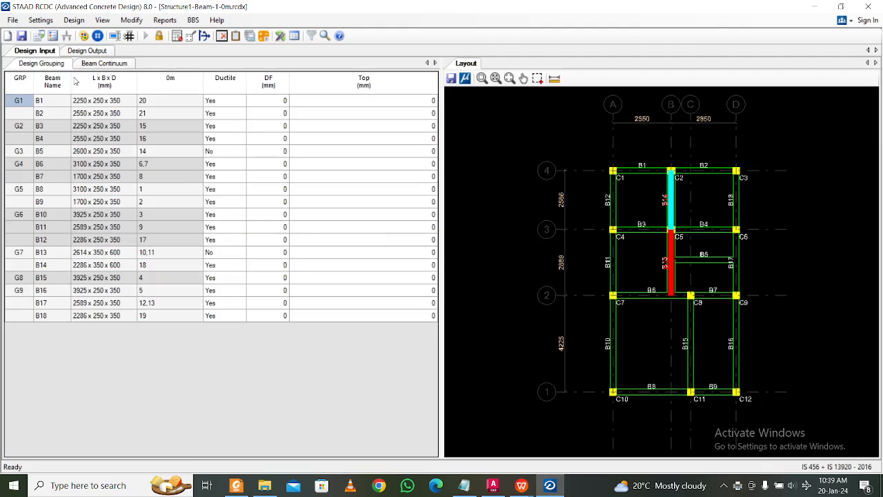
pyautogui.click(97, 63)
pyautogui.click(58, 63)
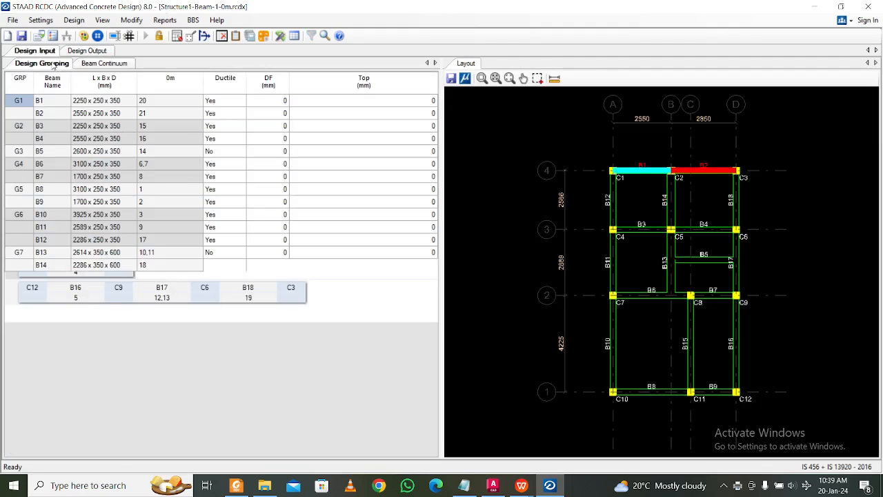
pyautogui.click(87, 51)
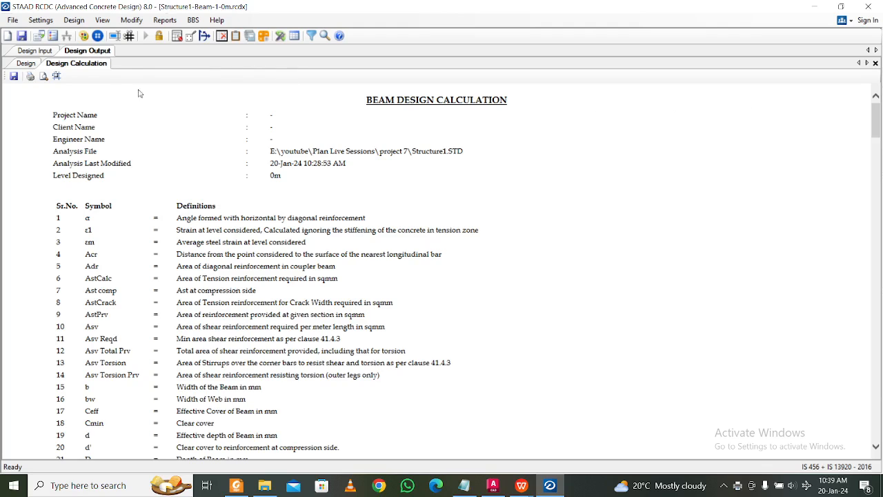
pyautogui.click(40, 53)
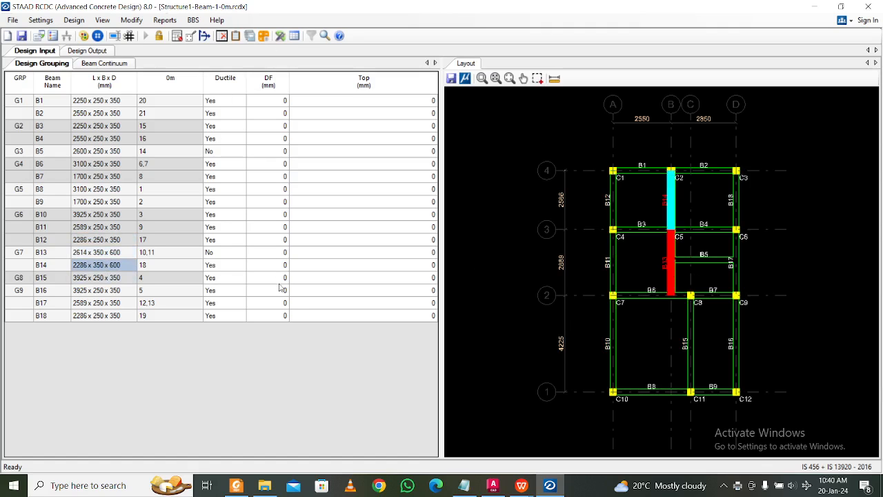
# Close the RCDC beam project and reopen Structure1.STD in STAAD.Pro, agreeing to display the Assign Dialog next time
pyautogui.click(859, 6)
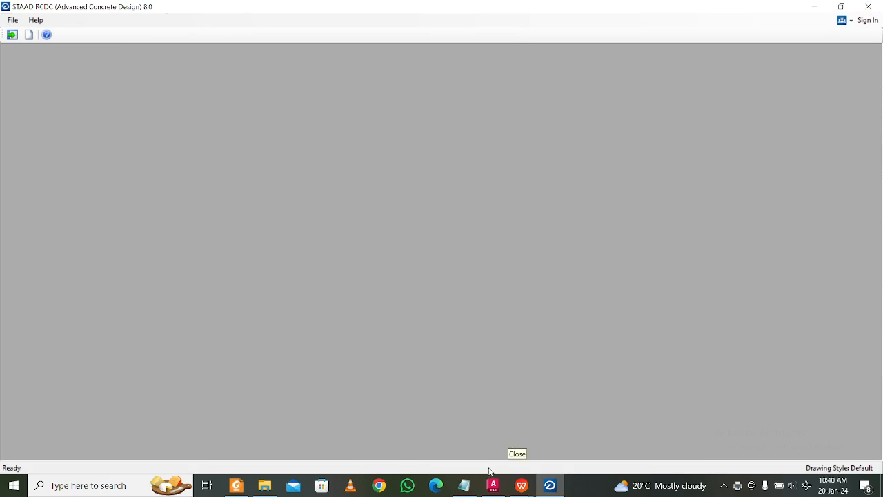
pyautogui.click(549, 484)
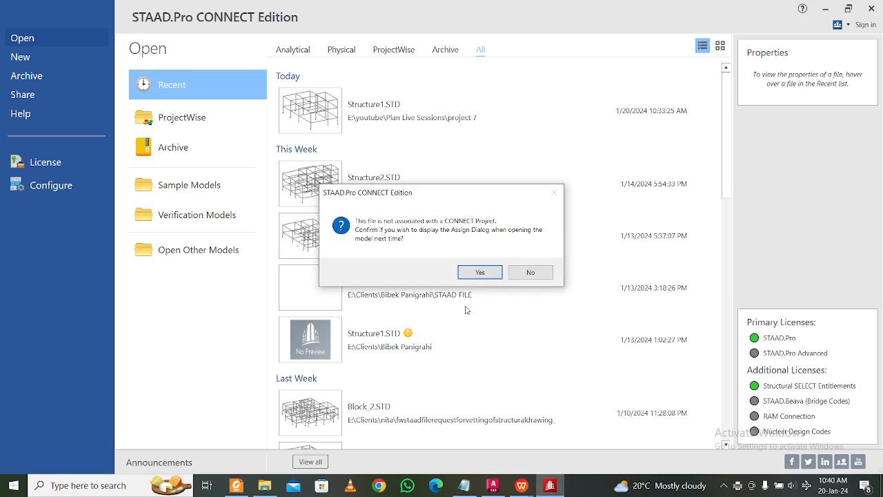
pyautogui.click(476, 272)
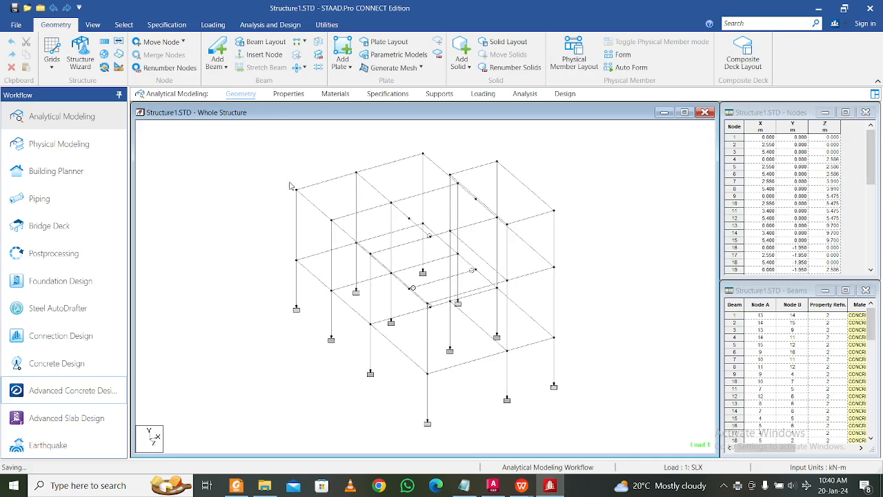
# Run the analysis of Structure1.STD and stay in modeling mode
pyautogui.click(270, 24)
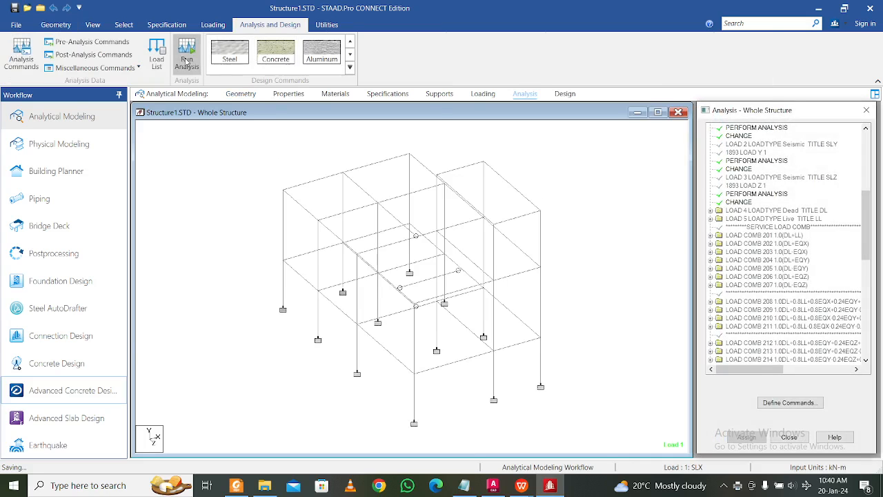
pyautogui.click(186, 58)
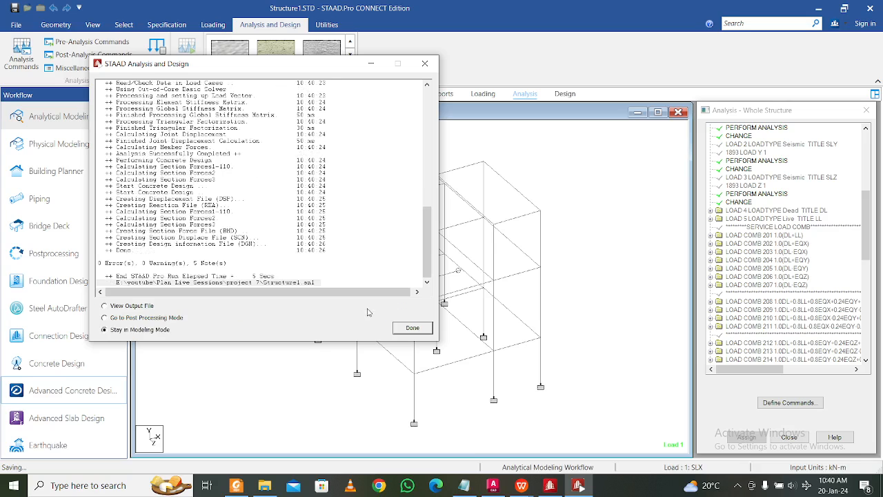
pyautogui.click(413, 328)
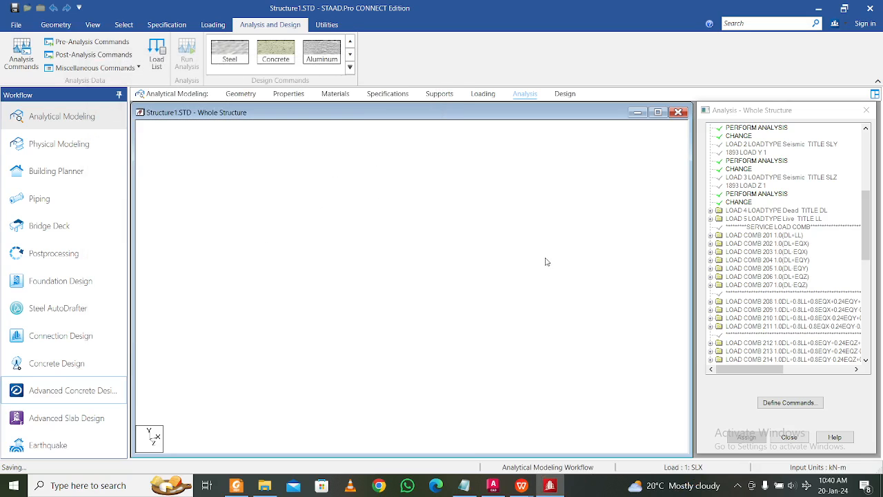
# Inspect the concrete design details of beams 71 and 35 in the structure model
pyautogui.doubleClick(520, 219)
pyautogui.click(477, 130)
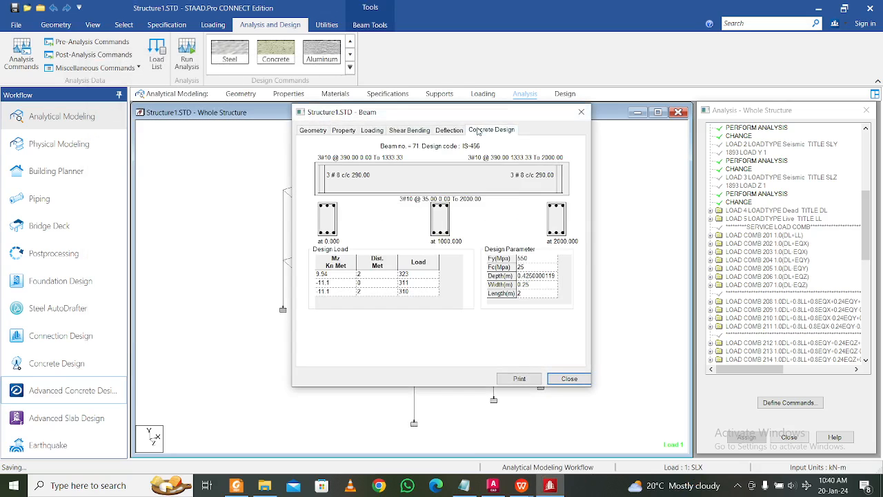
pyautogui.click(580, 112)
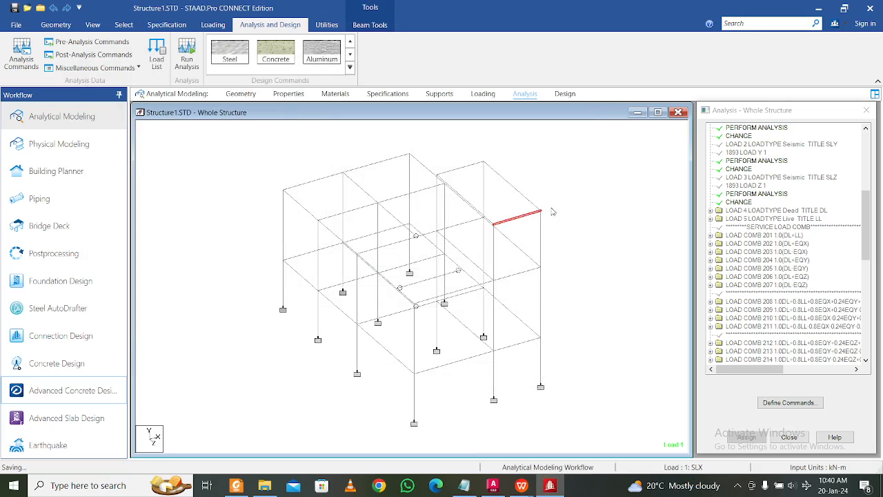
pyautogui.doubleClick(518, 218)
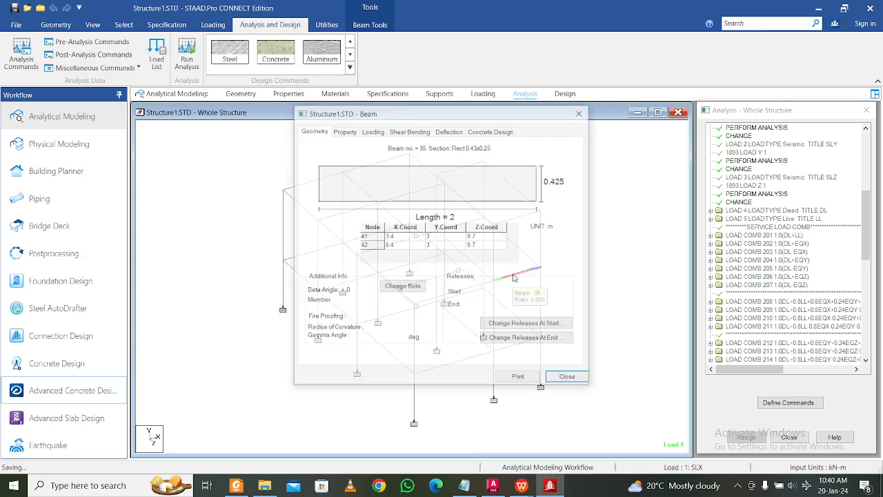
pyautogui.click(494, 130)
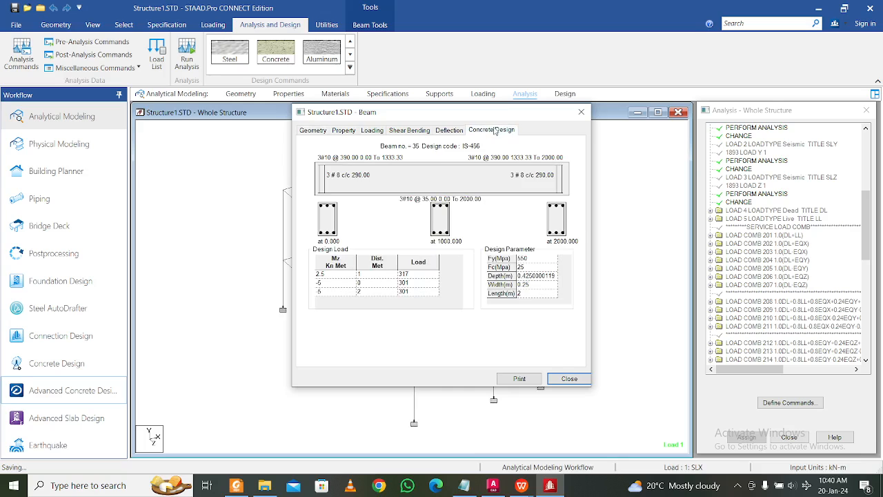
pyautogui.click(580, 112)
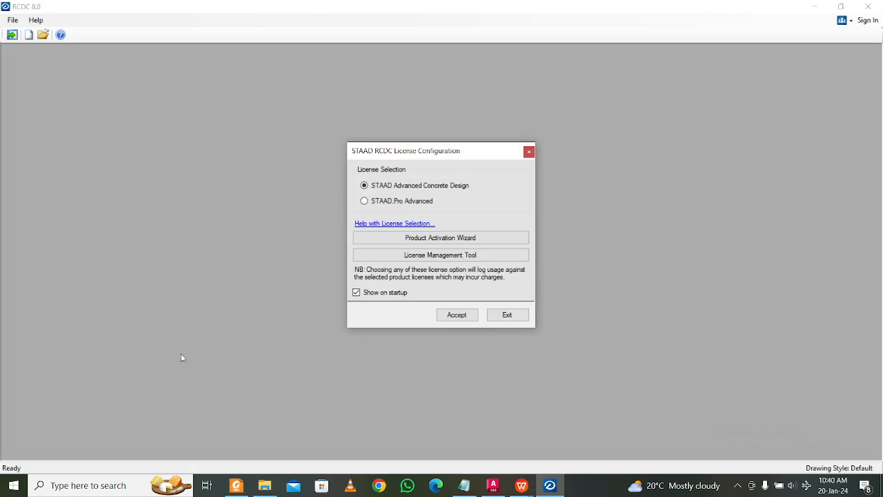
# Accept the STAAD Advanced Concrete Design licence and create a beam project for the 3m level, entering "-" for project, client and engineer
pyautogui.click(457, 314)
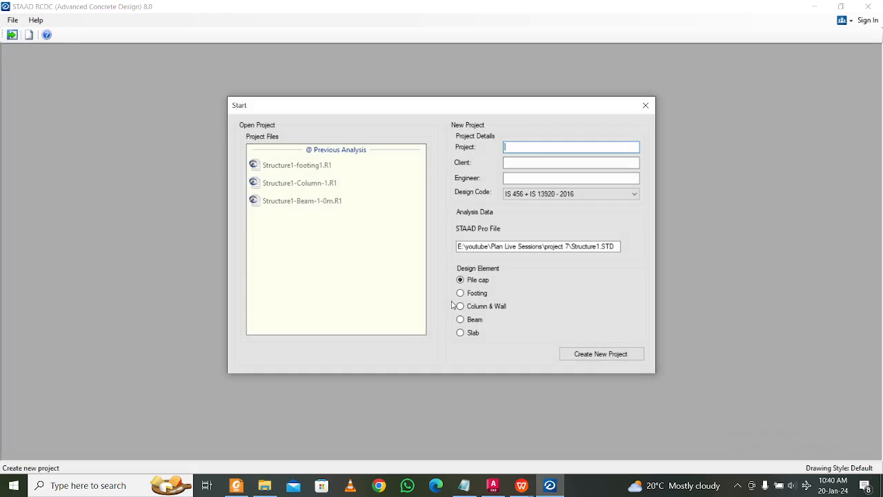
pyautogui.click(537, 161)
pyautogui.write('-')
pyautogui.click(531, 178)
pyautogui.write('-')
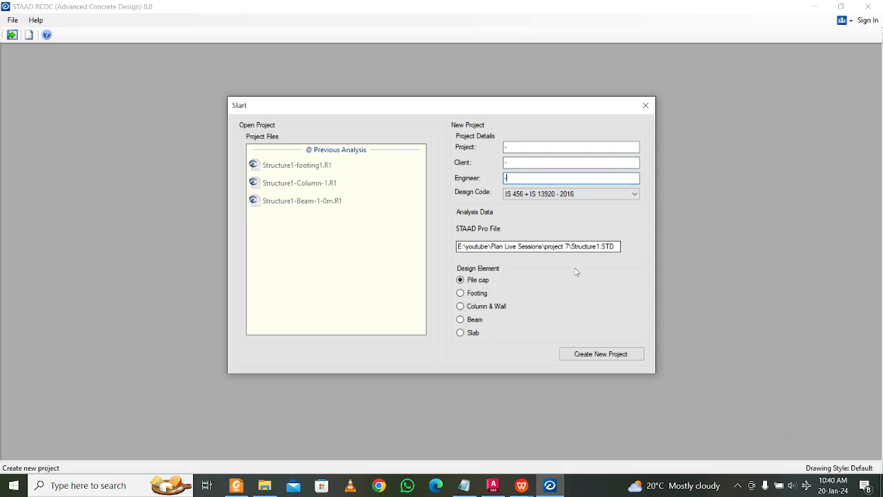
pyautogui.click(476, 319)
pyautogui.click(550, 304)
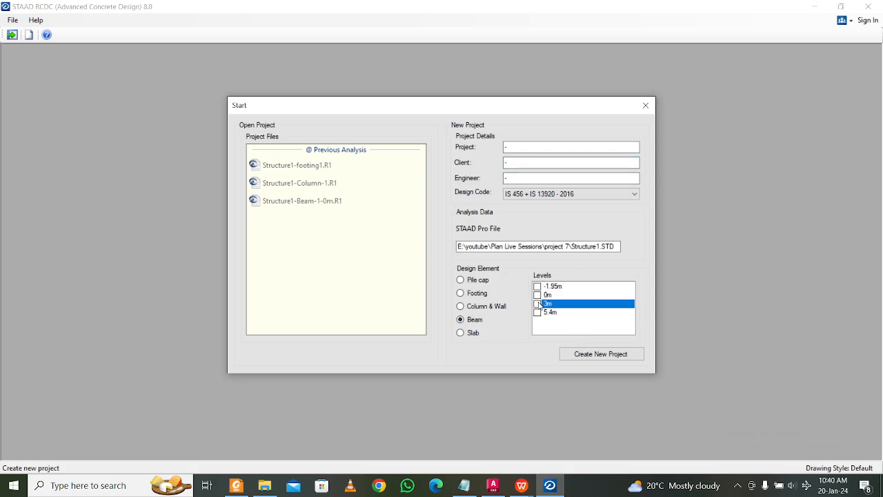
pyautogui.click(553, 307)
pyautogui.click(598, 353)
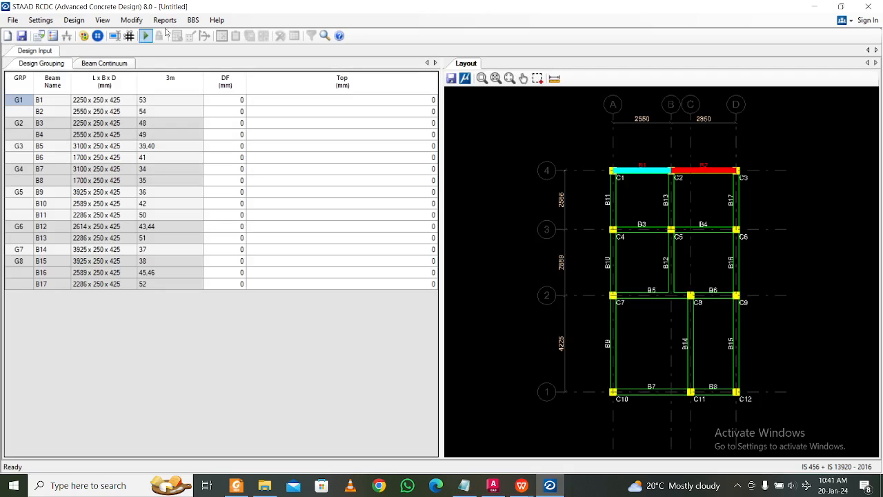
# Set the steel grade to Fe550 in the general and reinforcement settings
pyautogui.click(42, 20)
pyautogui.click(49, 33)
pyautogui.click(558, 103)
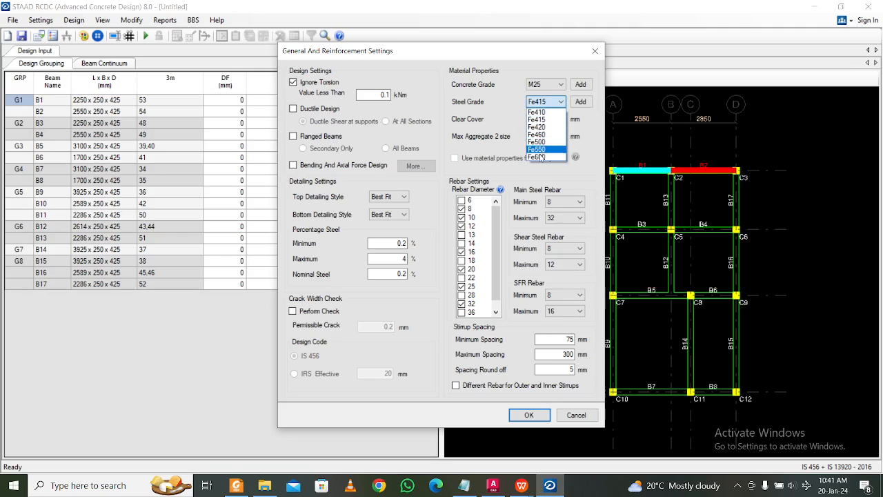
pyautogui.click(538, 149)
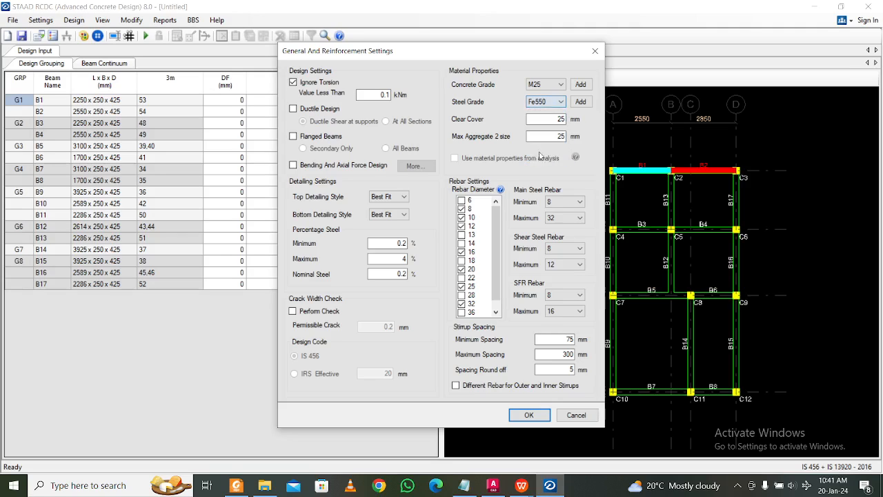
pyautogui.click(529, 415)
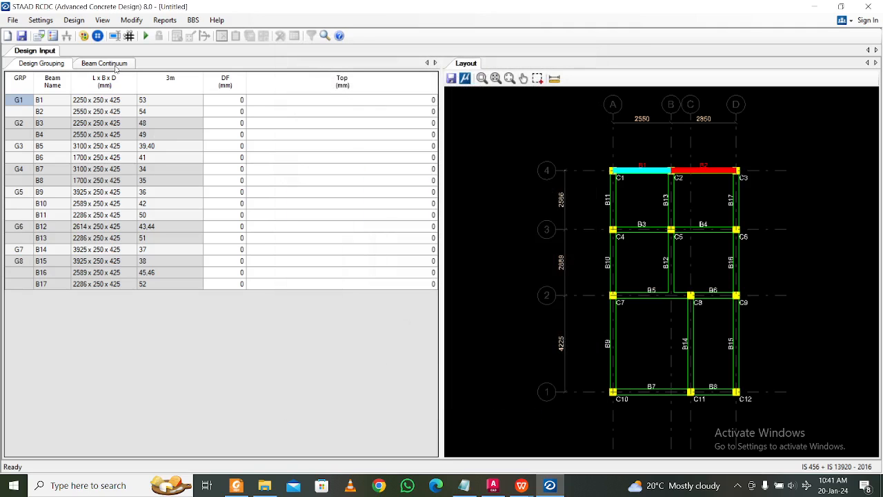
# Start the beam design and assign load types Earthquake X, Earthquake Y and Earthquake Z to load cases SLX, SLY and SLZ
pyautogui.click(145, 35)
pyautogui.click(417, 136)
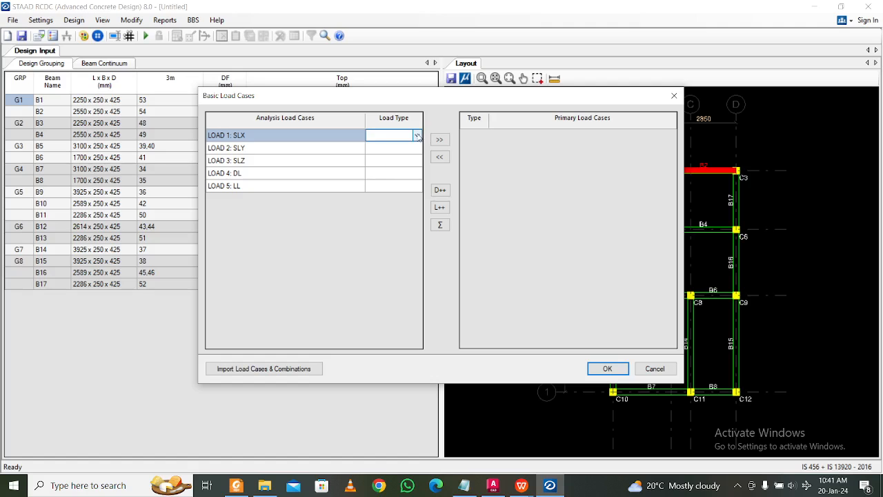
pyautogui.click(417, 136)
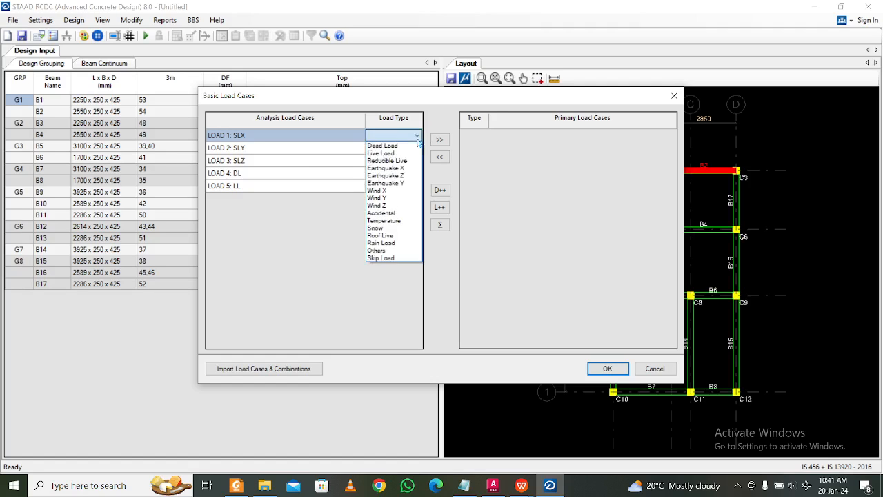
pyautogui.click(397, 167)
pyautogui.click(417, 149)
pyautogui.click(418, 149)
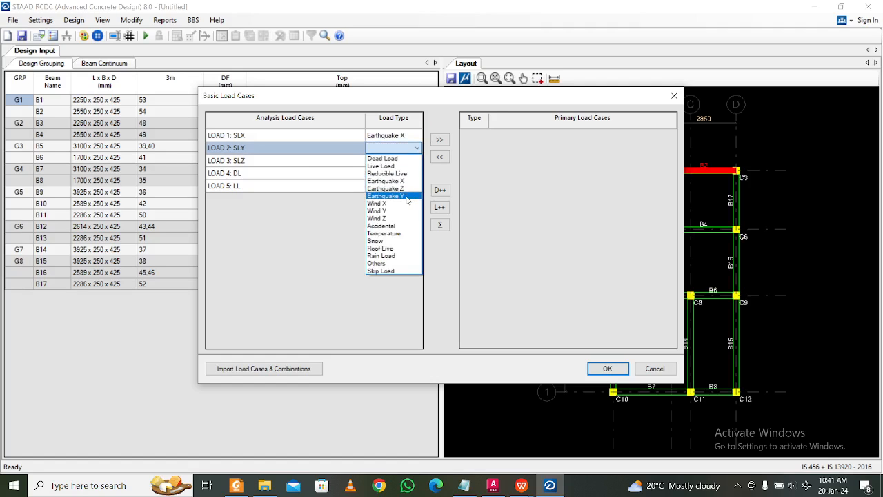
pyautogui.click(389, 186)
pyautogui.click(414, 160)
pyautogui.click(417, 161)
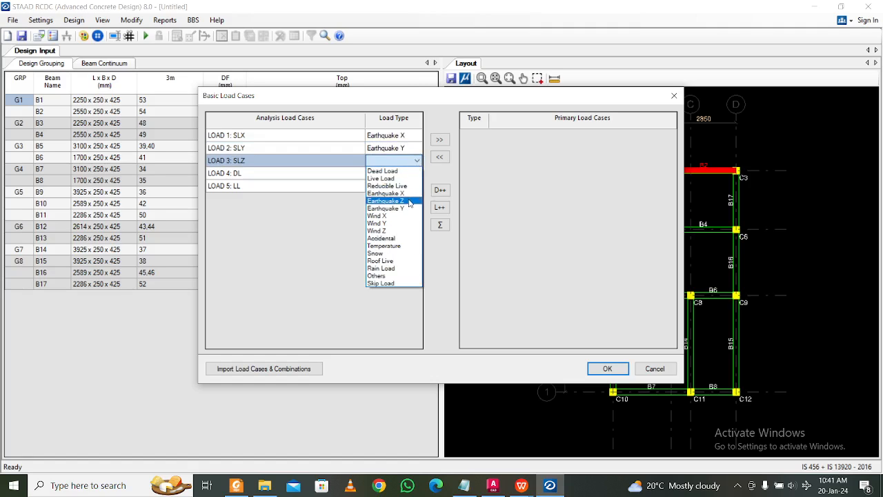
pyautogui.click(397, 201)
# Assign the Dead Load type to load case DL and Live Load to load case LL
pyautogui.click(401, 174)
pyautogui.click(416, 174)
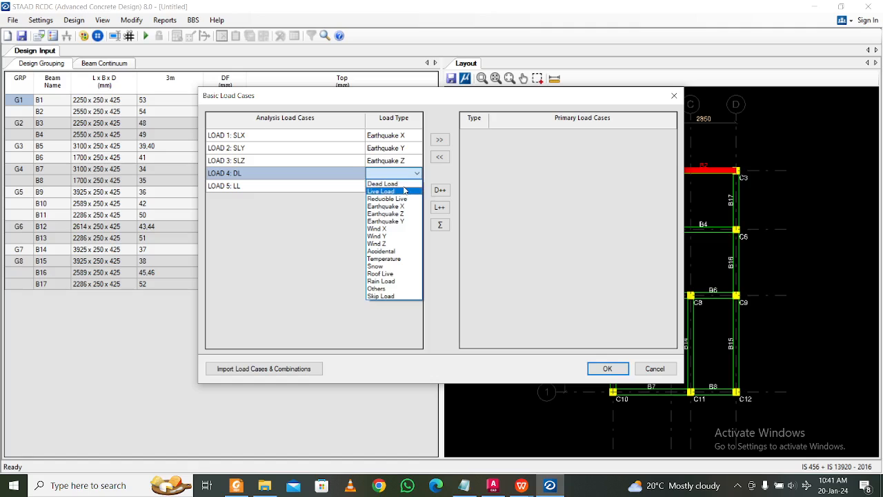
pyautogui.click(405, 190)
pyautogui.click(414, 175)
pyautogui.click(397, 184)
pyautogui.click(393, 185)
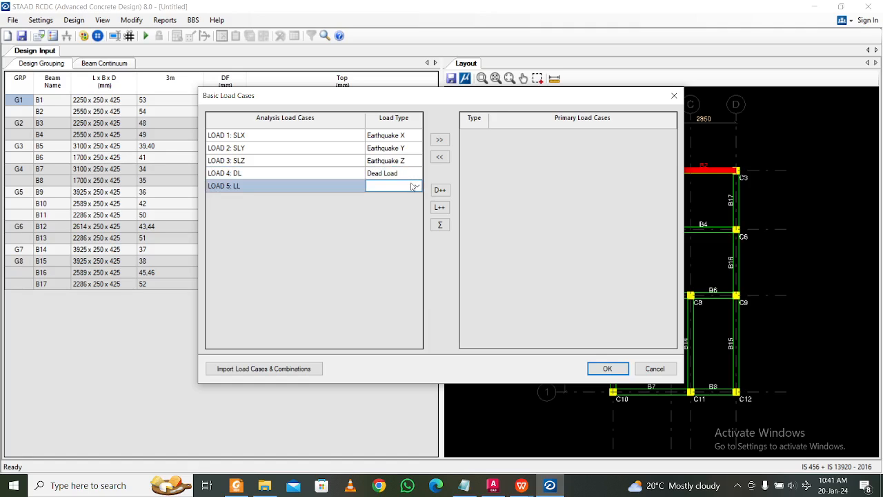
pyautogui.click(416, 187)
pyautogui.click(407, 204)
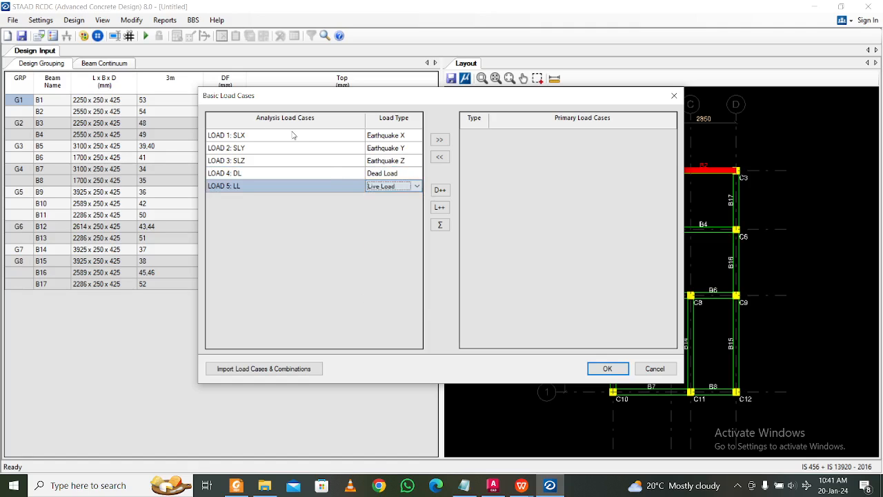
# Add all five load cases as primary load cases and design the beams with load combinations taken from the analysis
pyautogui.moveTo(294, 136); pyautogui.dragTo(295, 187)
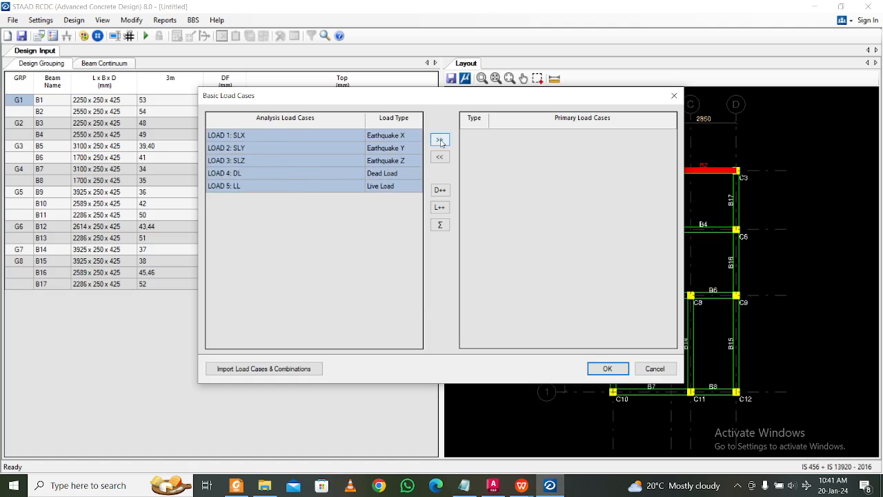
pyautogui.click(440, 139)
pyautogui.click(608, 368)
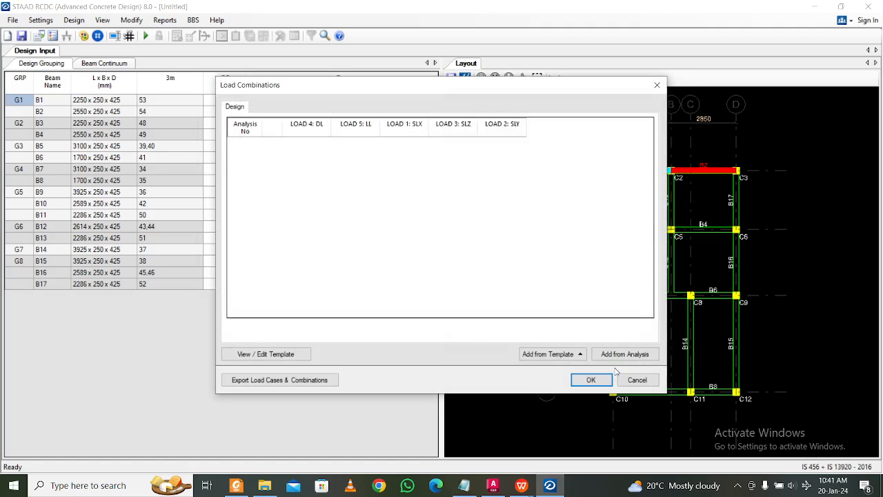
pyautogui.click(621, 356)
pyautogui.click(590, 380)
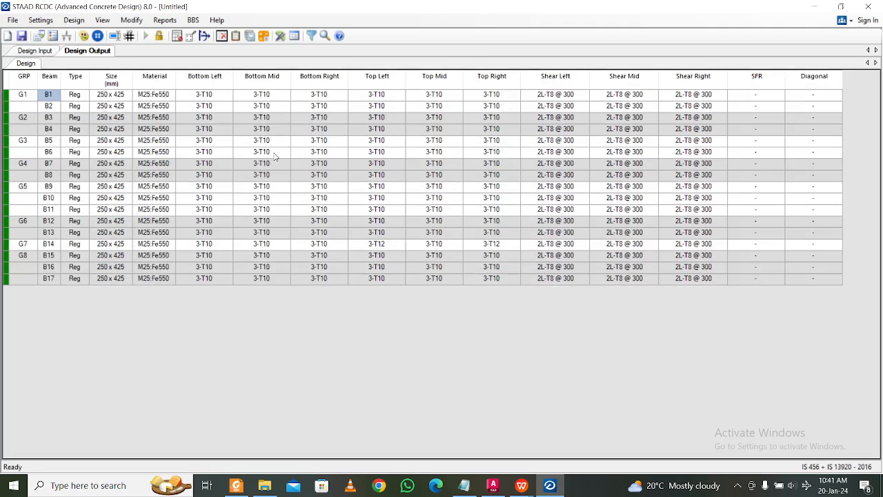
# Unlock the beam design and rerun it with Ductile Design enabled, using ductile shear at supports
pyautogui.click(159, 35)
pyautogui.click(452, 283)
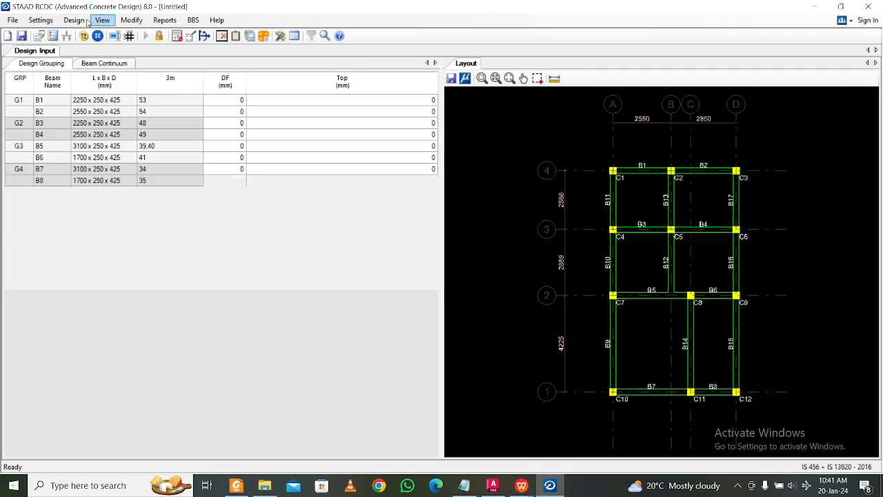
pyautogui.click(42, 20)
pyautogui.click(60, 35)
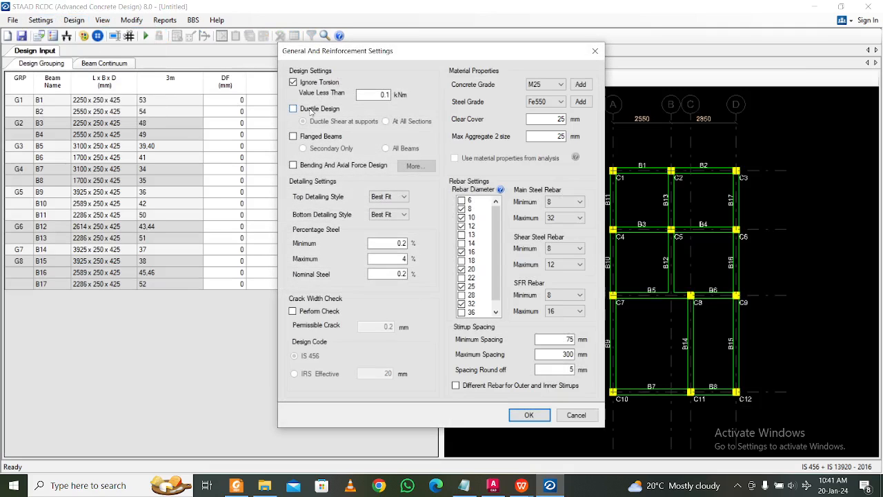
pyautogui.click(311, 109)
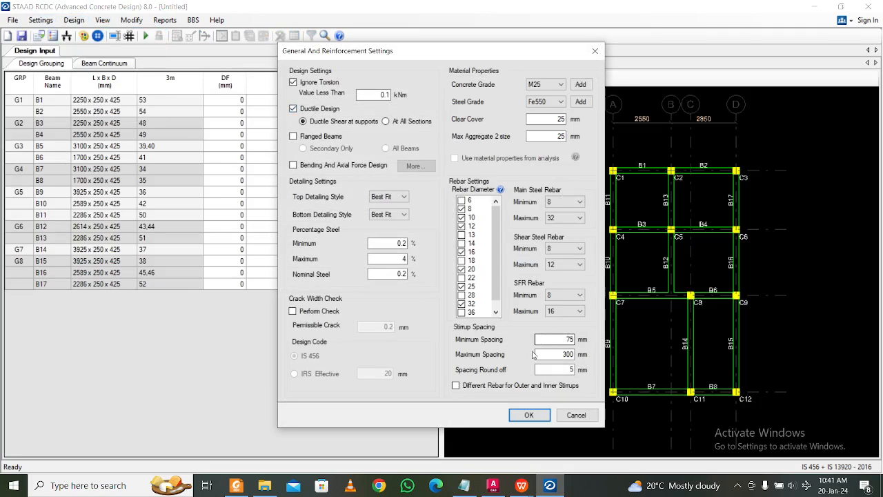
pyautogui.click(531, 416)
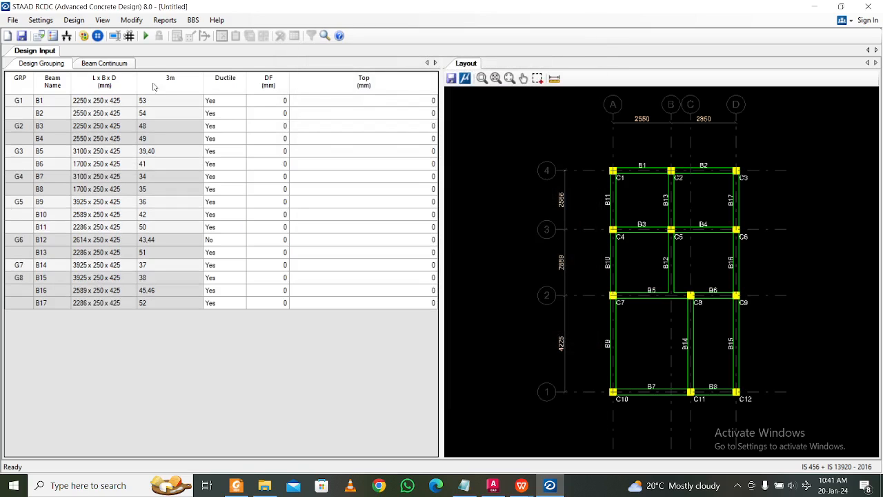
pyautogui.click(145, 35)
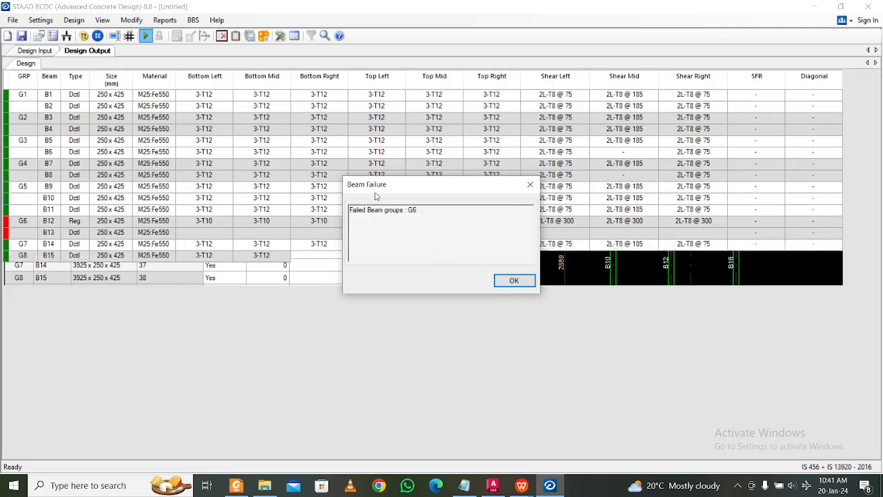
pyautogui.click(512, 281)
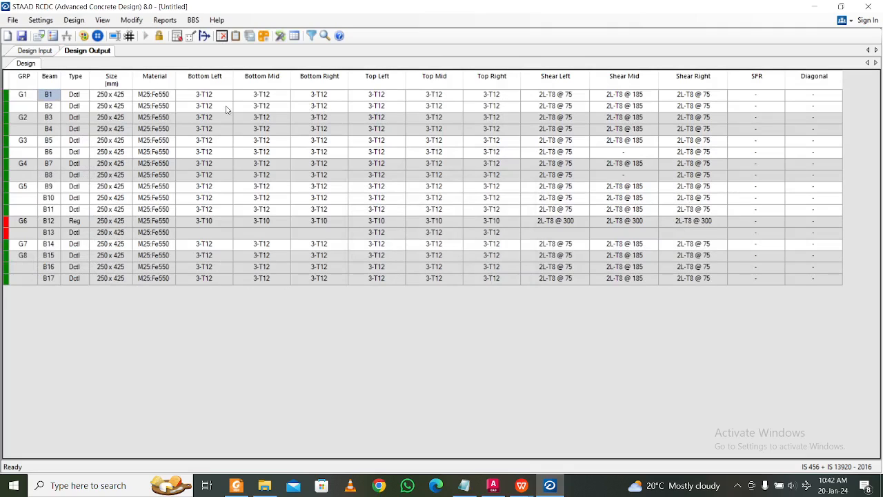
# Redesign failed group G6 with beams B12 and B13 sized 300 x 600 mm and apply the new design
pyautogui.click(119, 234)
pyautogui.rightClick(112, 235)
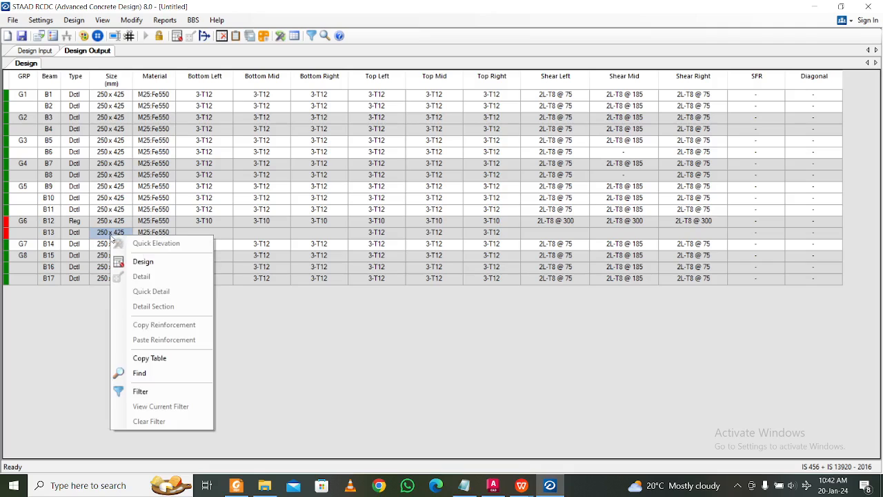
pyautogui.click(181, 261)
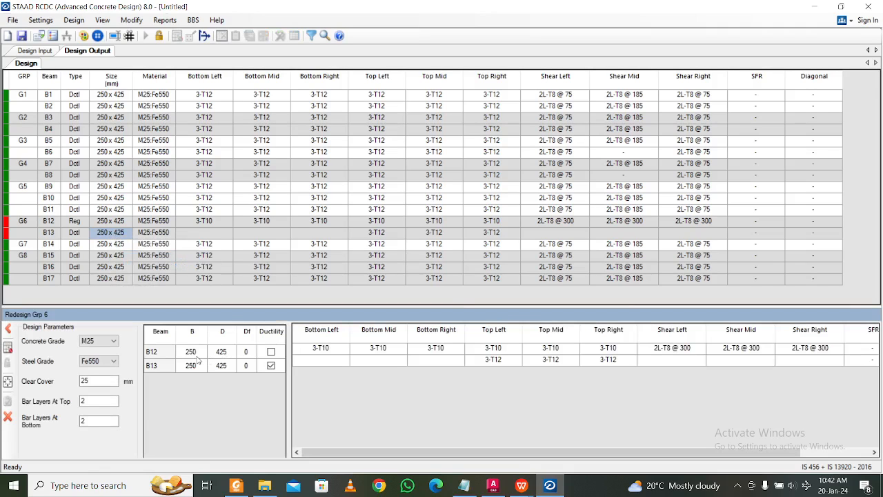
pyautogui.write('3')
pyautogui.write('600')
pyautogui.click(193, 366)
pyautogui.write('30')
pyautogui.click(8, 348)
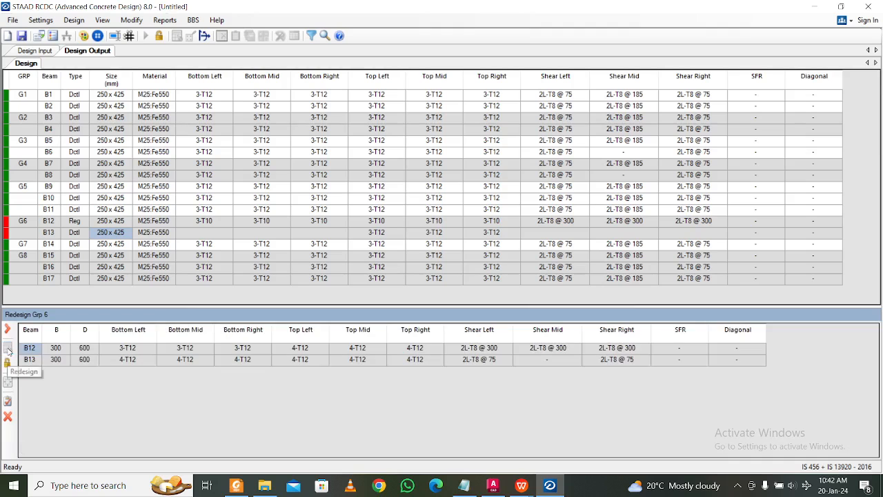
pyautogui.click(7, 401)
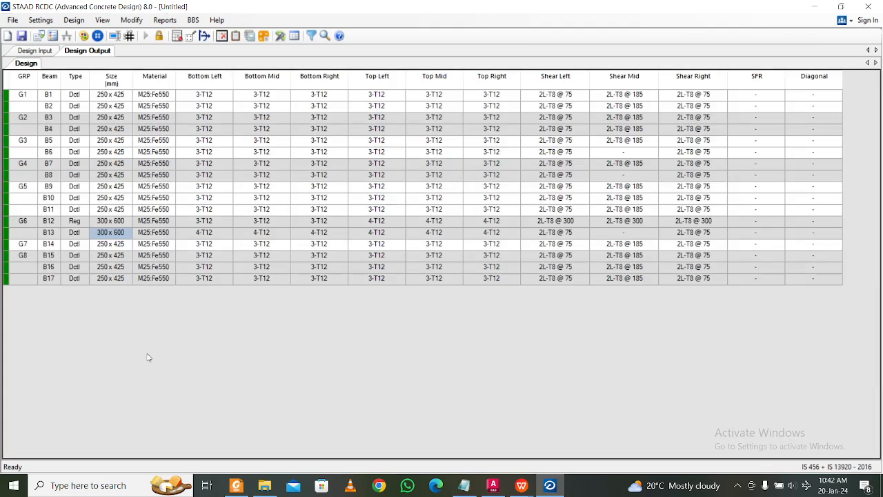
# Save the project as Structure1-Beam-1-3m.rcdx and generate the beam design calculation report
pyautogui.hotkey('ctrl', 's')
pyautogui.click(131, 20)
pyautogui.moveTo(165, 20)
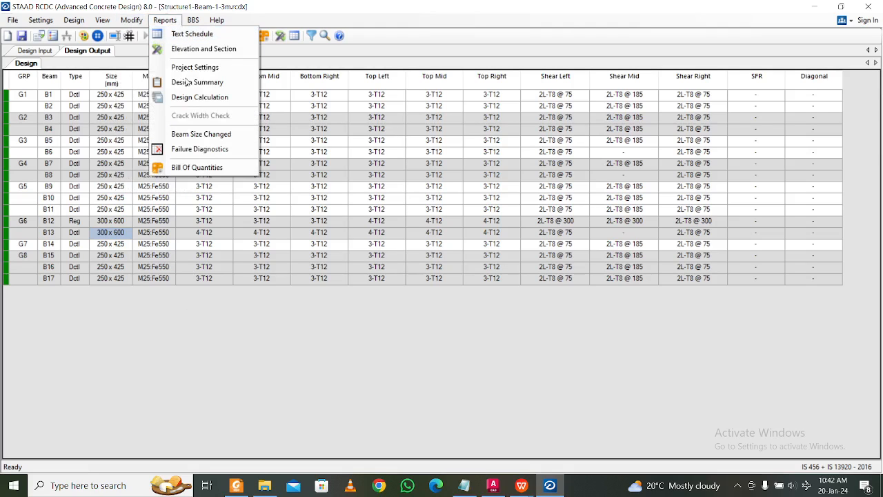
pyautogui.click(197, 97)
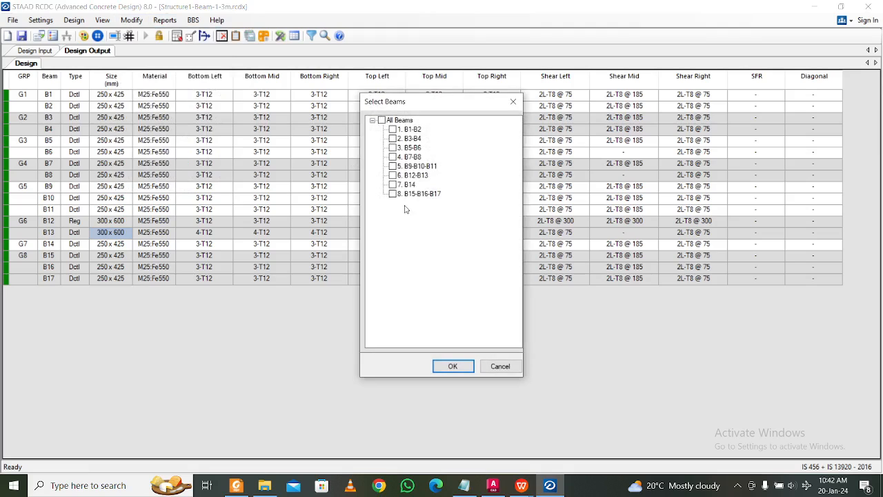
pyautogui.click(453, 367)
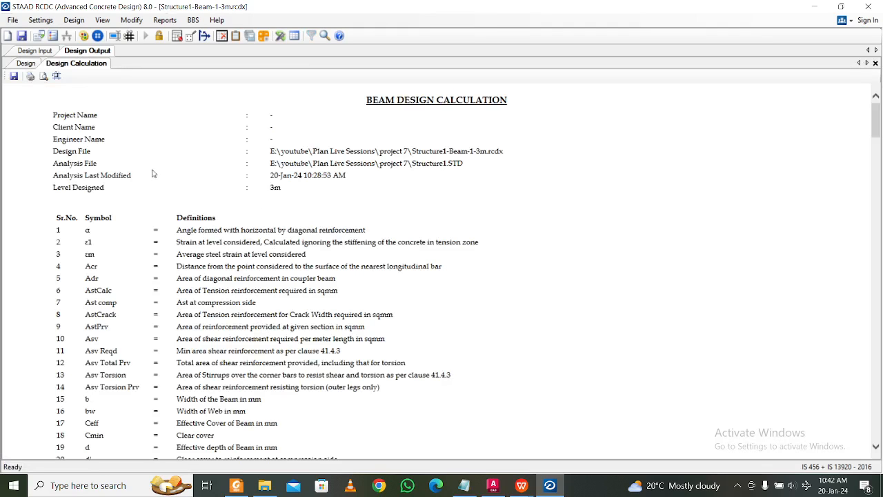
# Print the design calculation report with Microsoft Print to PDF as "roof beam Design Calculations.pdf" in the project 7 folder
pyautogui.hotkey('ctrl', 'p')
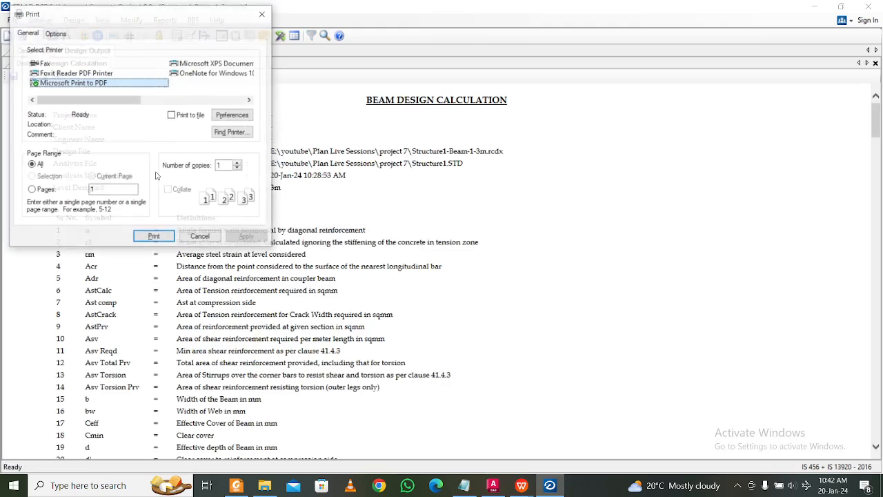
pyautogui.click(153, 235)
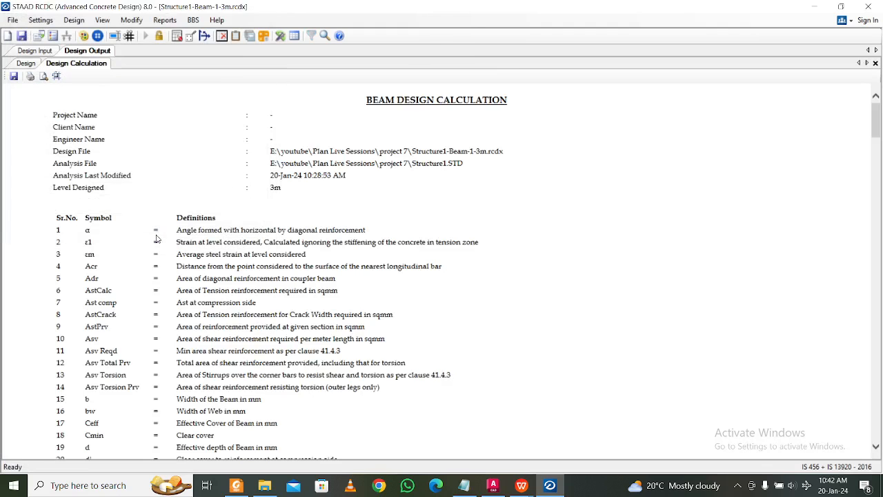
pyautogui.click(190, 118)
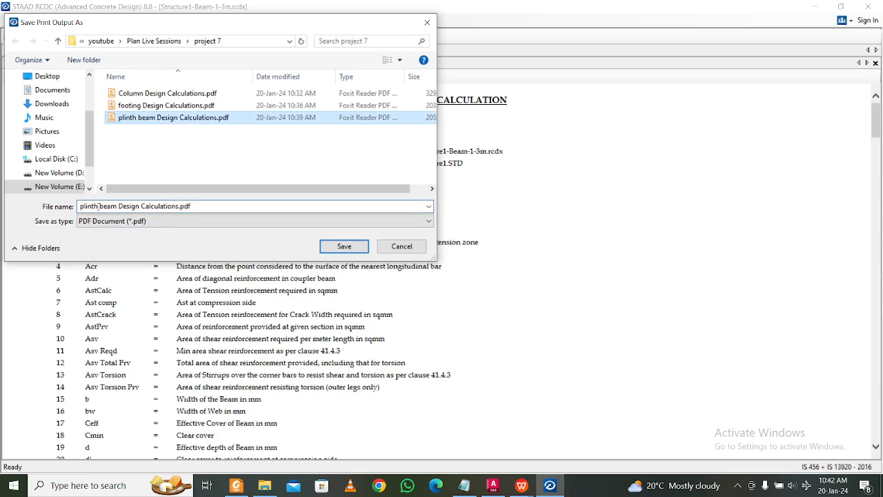
pyautogui.click(98, 205)
pyautogui.doubleClick(91, 205)
pyautogui.write('roof')
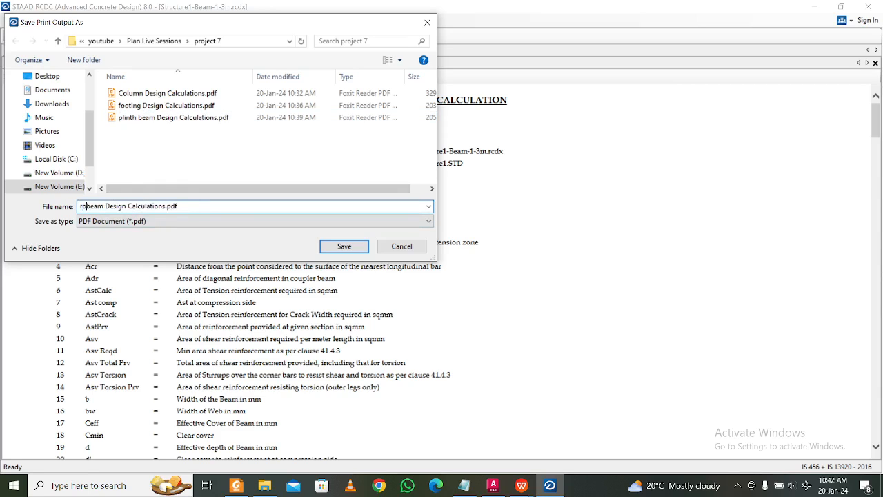
pyautogui.click(342, 245)
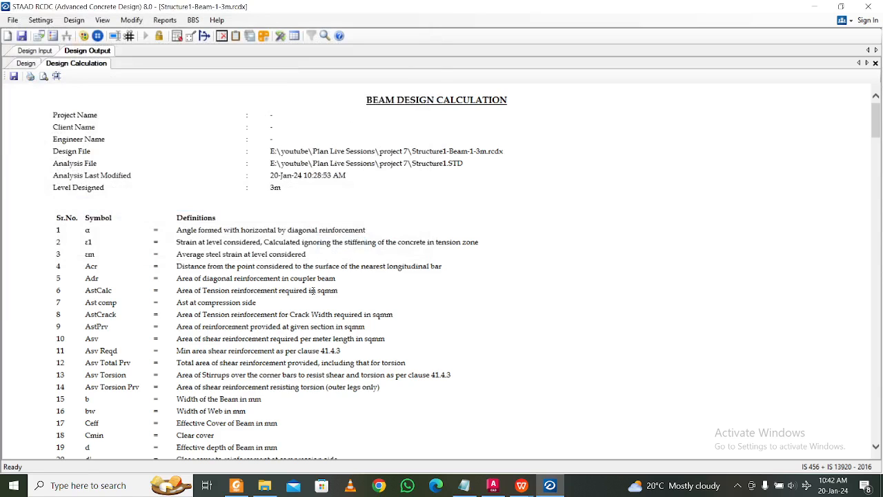
# Close the RCDC beam design and accept displaying the Assign dialog the next time the STAAD model is opened
pyautogui.click(869, 6)
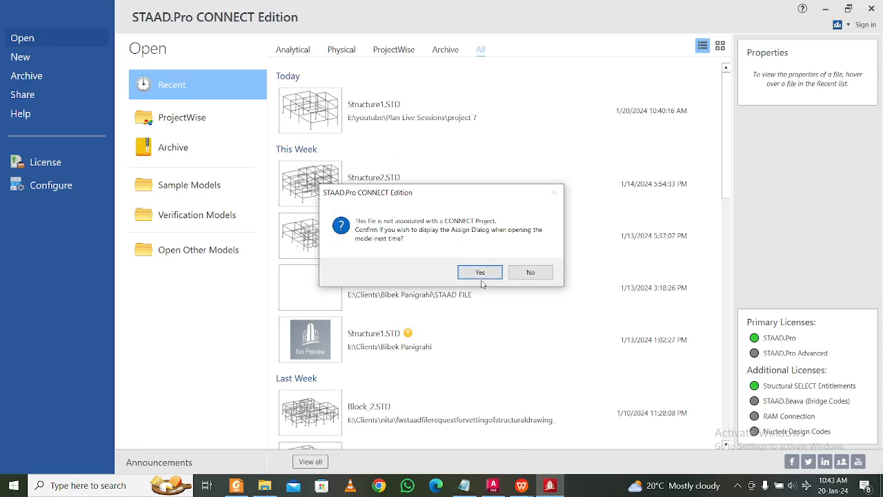
pyautogui.click(481, 273)
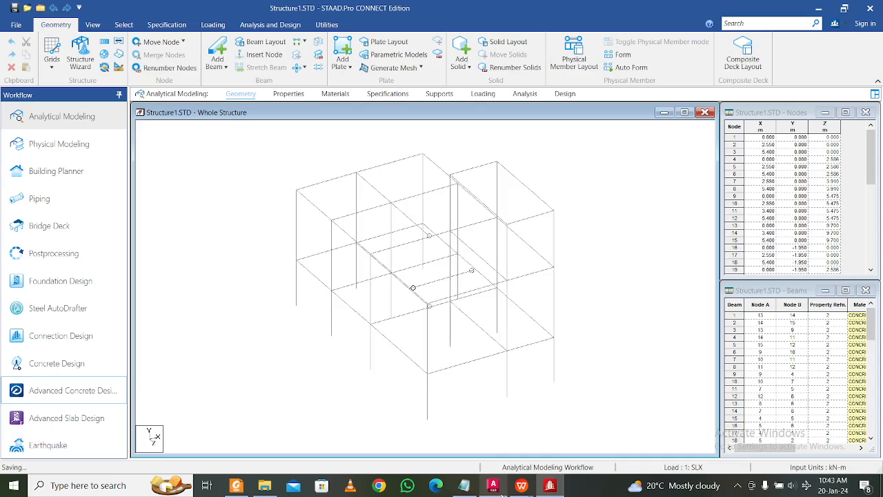
# Switch to AutoCAD and examine the plot boundary, setbacks and septic tank position on the site plan in G round floor.dwg
pyautogui.click(501, 492)
pyautogui.scroll(-8, 494, 338)
pyautogui.moveTo(424, 226)
pyautogui.mouseDown(button='middle')
pyautogui.moveTo(407, 298)
pyautogui.moveTo(407, 365)
pyautogui.mouseUp(button='middle')
pyautogui.press('Escape')
pyautogui.scroll(5, 330, 171)
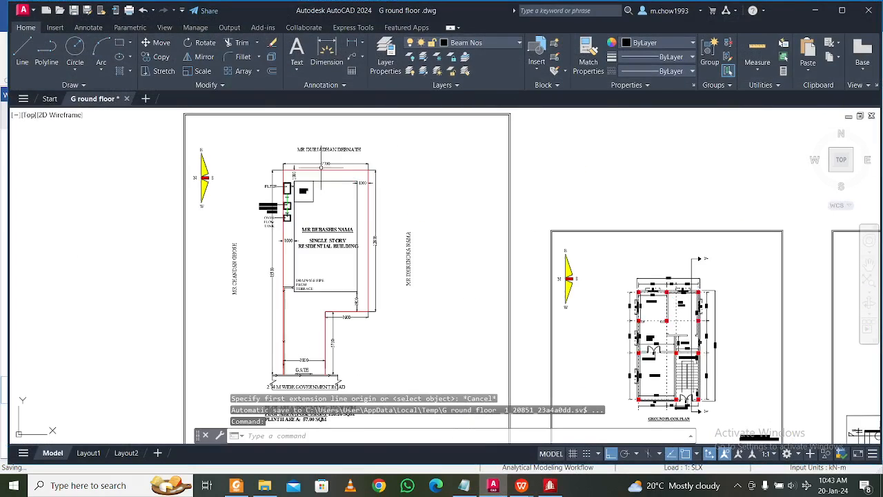
pyautogui.scroll(2, 357, 184)
pyautogui.moveTo(207, 202); pyautogui.dragTo(298, 204, button='middle')
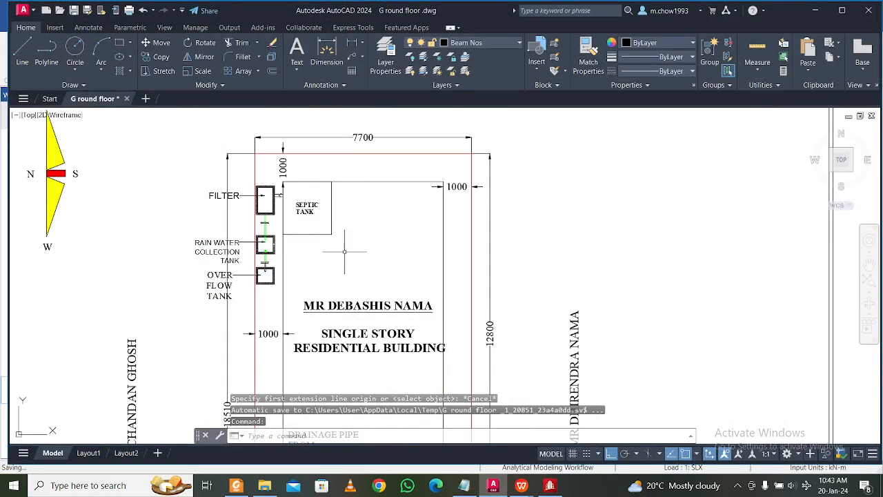
pyautogui.moveTo(345, 251); pyautogui.dragTo(313, 403, button='middle')
pyautogui.moveTo(337, 328); pyautogui.dragTo(346, 266, button='middle')
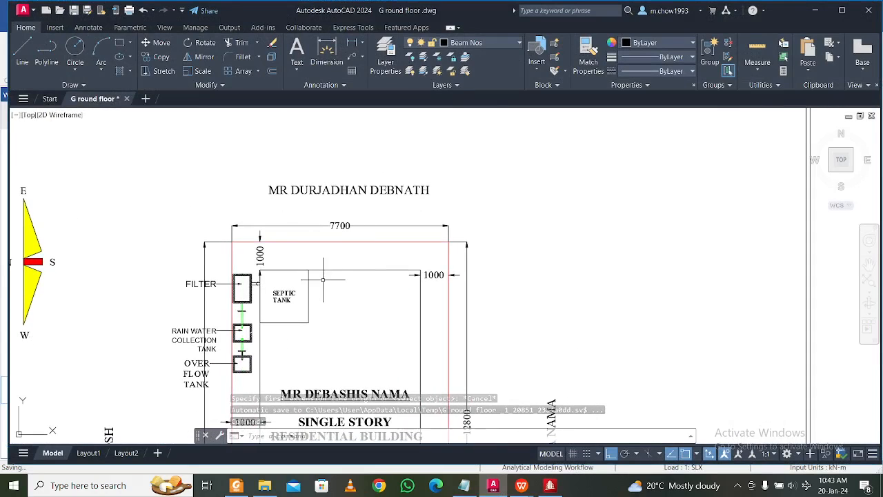
pyautogui.moveTo(352, 310)
pyautogui.mouseDown(button='middle')
pyautogui.moveTo(356, 183)
pyautogui.moveTo(369, 237)
pyautogui.mouseUp(button='middle')
pyautogui.moveTo(530, 299); pyautogui.dragTo(541, 233, button='middle')
pyautogui.moveTo(577, 340); pyautogui.dragTo(592, 446, button='middle')
pyautogui.moveTo(410, 200); pyautogui.dragTo(411, 251, button='middle')
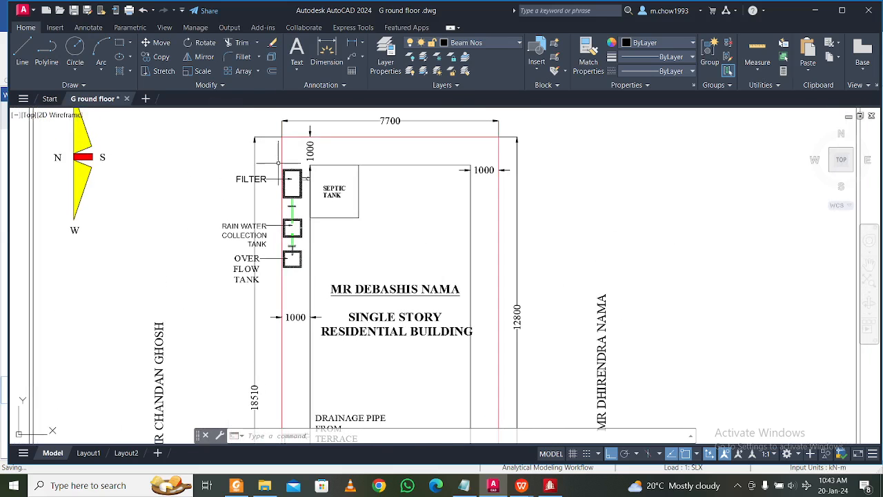
# Examine the site plan's filter, rain water collection and overflow tanks, down to the gate, road and plot area notes
pyautogui.scroll(2, 310, 178)
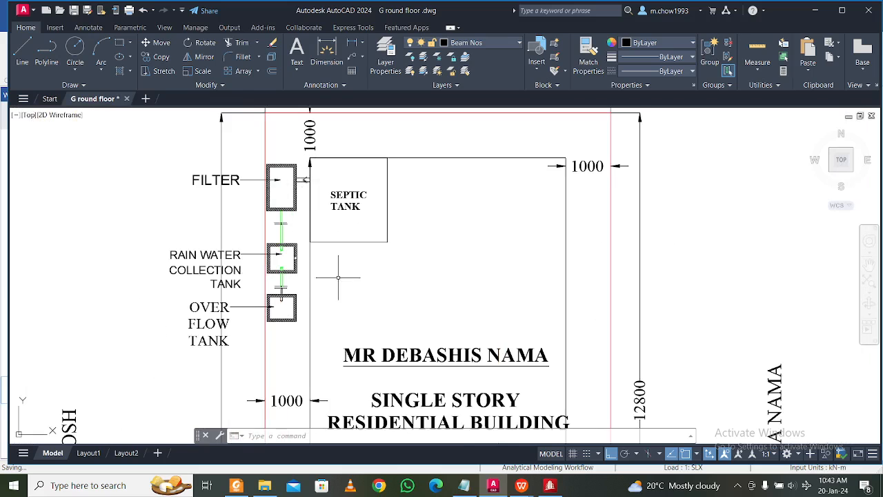
pyautogui.moveTo(338, 277); pyautogui.dragTo(359, 202, button='middle')
pyautogui.scroll(-4, 360, 203)
pyautogui.scroll(4, 336, 211)
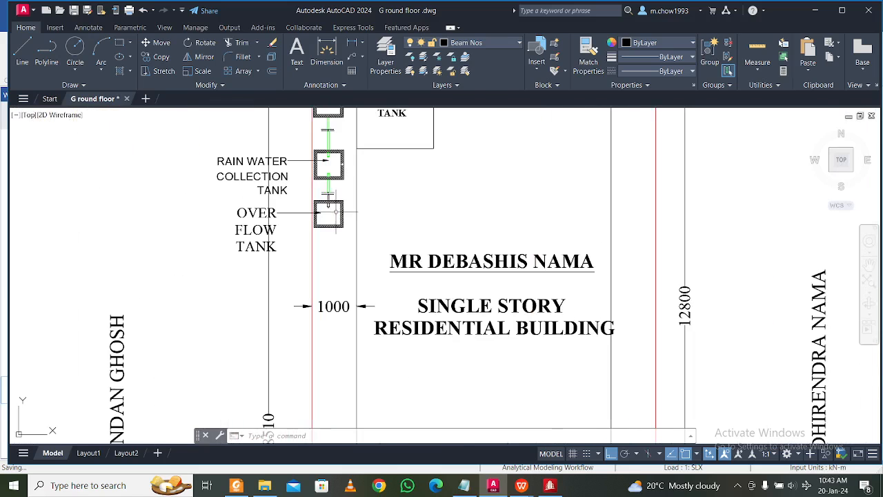
pyautogui.scroll(-4, 328, 205)
pyautogui.scroll(4, 329, 277)
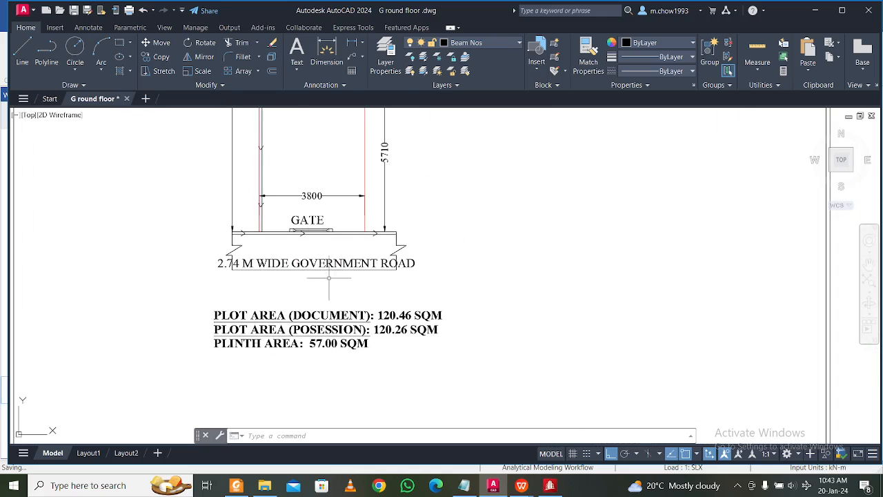
pyautogui.scroll(-2, 457, 325)
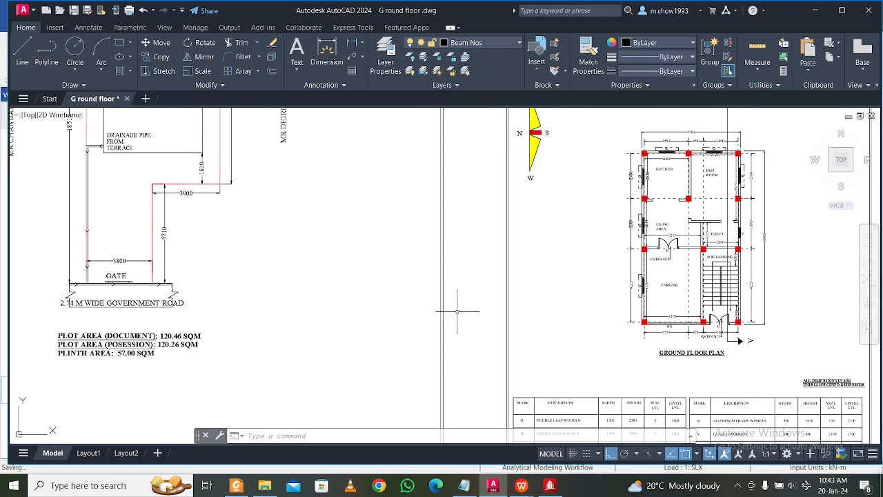
# Review the ground floor plan's rooms, columns and dimensions together with the door and window schedule below it
pyautogui.scroll(-3, 394, 291)
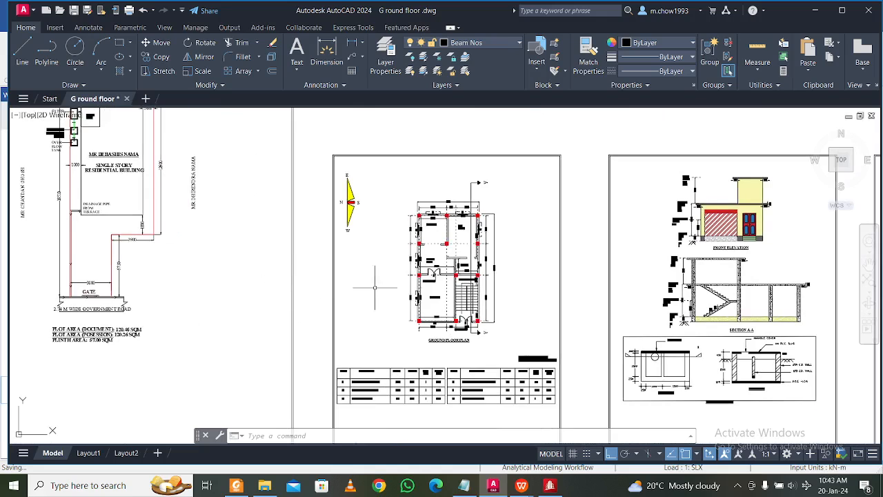
pyautogui.scroll(6, 375, 287)
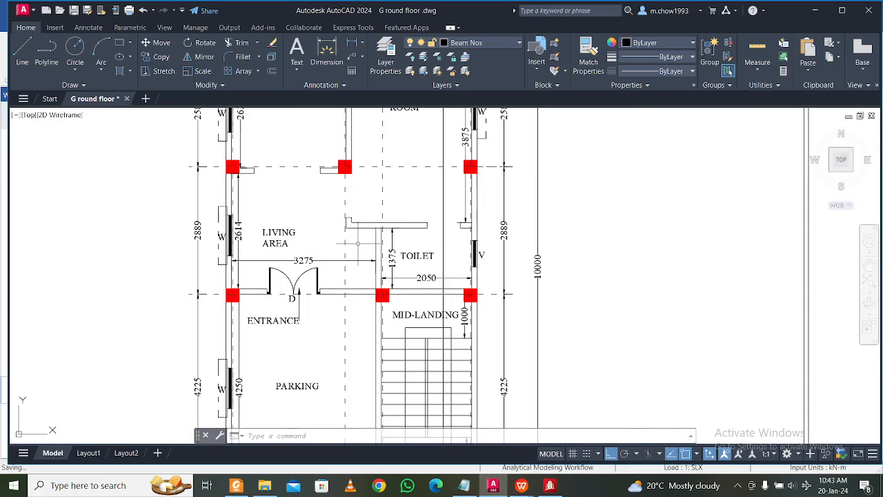
pyautogui.scroll(-5, 358, 243)
pyautogui.scroll(3, 332, 219)
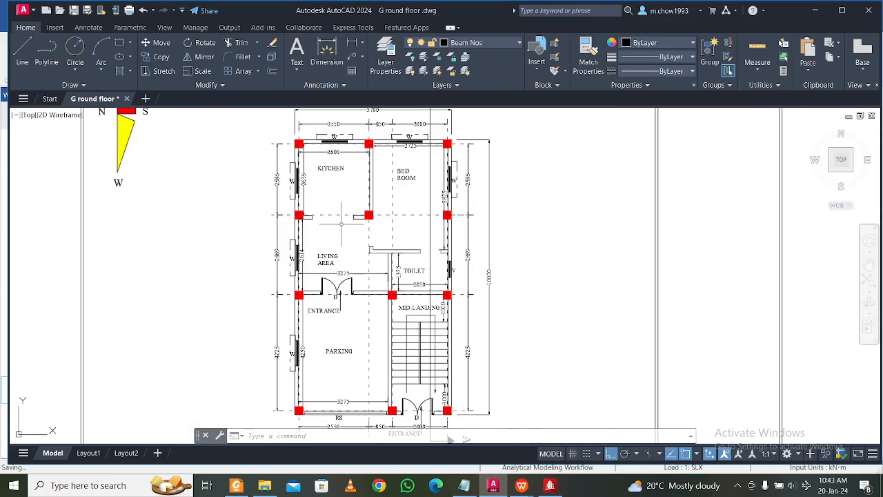
pyautogui.scroll(-5, 341, 224)
pyautogui.scroll(5, 252, 305)
pyautogui.scroll(-4, 235, 280)
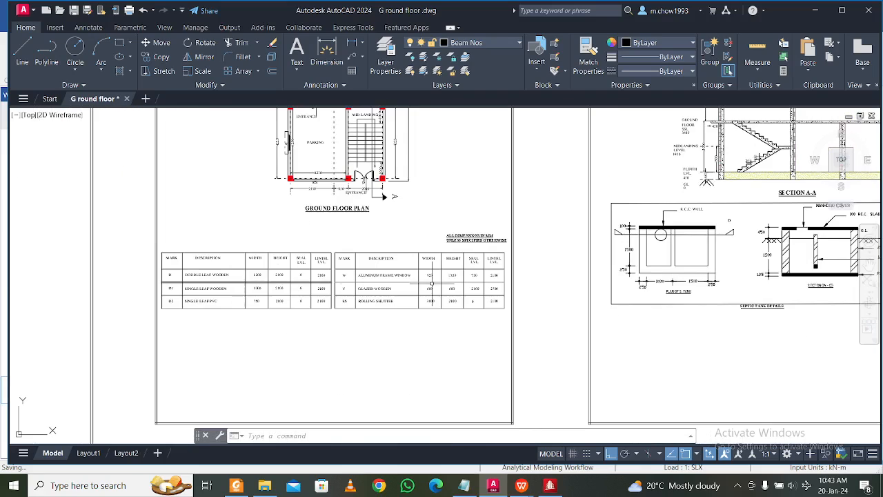
# Review the front elevation, Section A-A and the septic tank plan and section details
pyautogui.moveTo(376, 268)
pyautogui.mouseDown(button='middle')
pyautogui.moveTo(305, 270)
pyautogui.moveTo(282, 311)
pyautogui.mouseUp(button='middle')
pyautogui.moveTo(455, 232); pyautogui.dragTo(212, 298, button='middle')
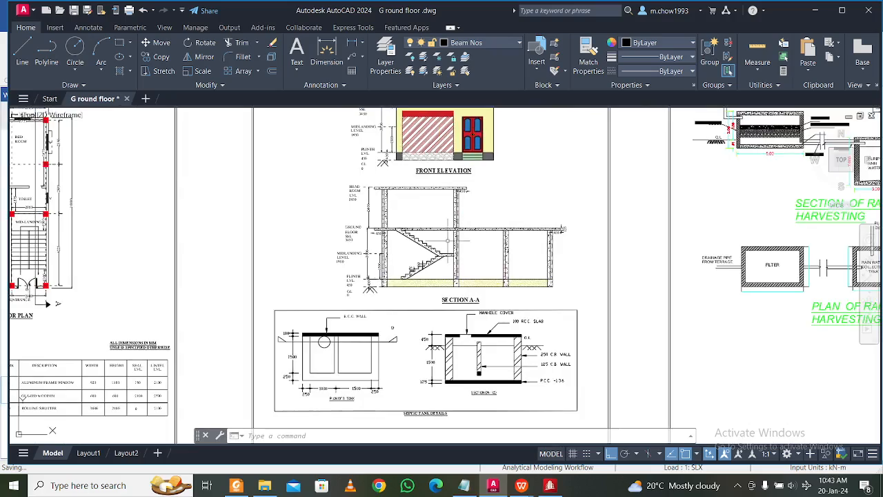
pyautogui.moveTo(443, 174)
pyautogui.mouseDown(button='middle')
pyautogui.moveTo(437, 244)
pyautogui.moveTo(420, 276)
pyautogui.mouseUp(button='middle')
pyautogui.scroll(2, 476, 252)
pyautogui.scroll(-2, 476, 253)
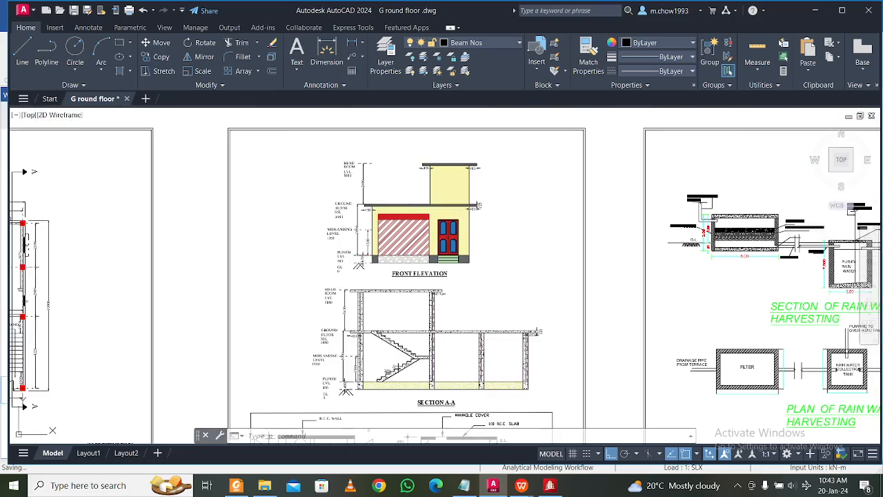
pyautogui.moveTo(450, 367); pyautogui.dragTo(444, 302, button='middle')
pyautogui.scroll(4, 443, 301)
pyautogui.scroll(-2, 443, 302)
pyautogui.moveTo(461, 352); pyautogui.dragTo(443, 230, button='middle')
pyautogui.moveTo(457, 323); pyautogui.dragTo(451, 272, button='middle')
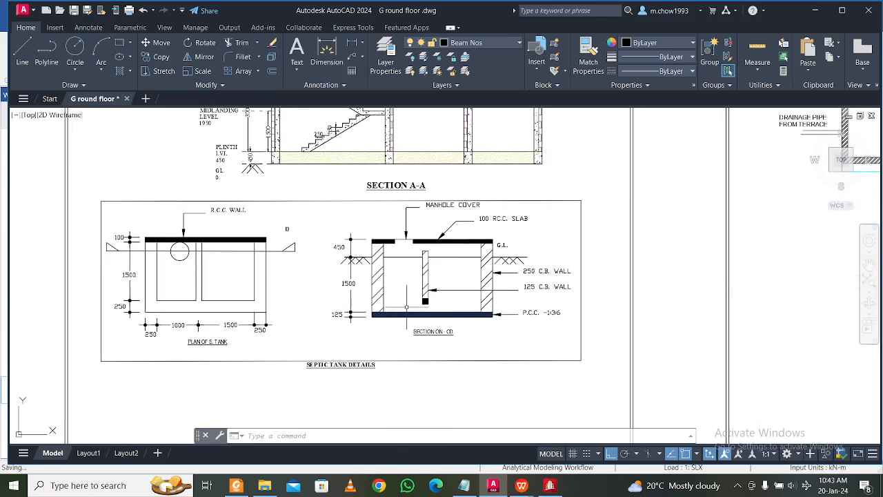
pyautogui.moveTo(407, 307); pyautogui.dragTo(410, 316, button='middle')
pyautogui.scroll(3, 321, 280)
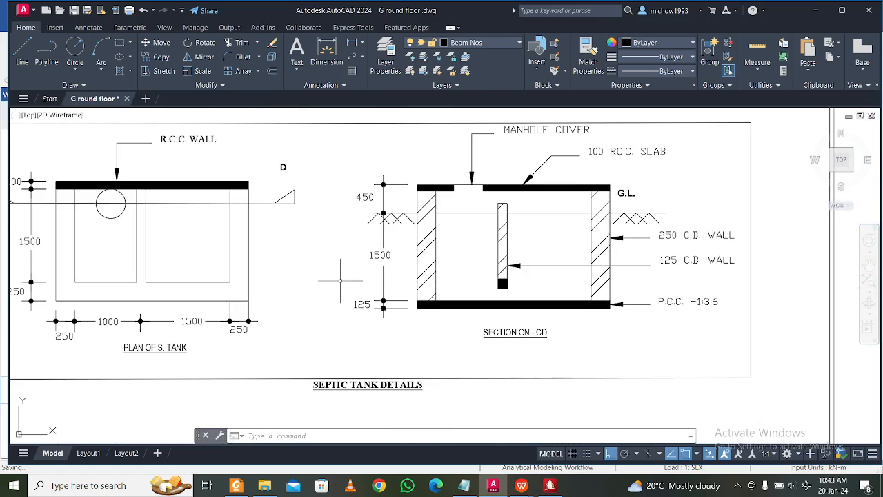
# Review the section and plan of the rain water harvesting system on the adjacent sheet
pyautogui.scroll(-6, 360, 287)
pyautogui.moveTo(633, 240); pyautogui.dragTo(416, 325, button='middle')
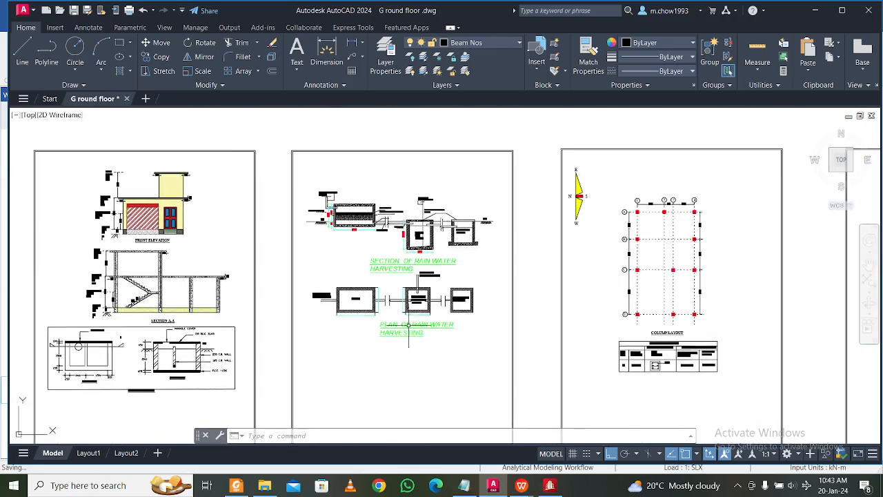
pyautogui.scroll(6, 463, 254)
pyautogui.moveTo(407, 242); pyautogui.dragTo(515, 260, button='middle')
pyautogui.scroll(-4, 509, 270)
# Examine the column layout and the C1 reinforcement in the Schedule of Columns
pyautogui.moveTo(676, 286)
pyautogui.mouseDown(button='middle')
pyautogui.moveTo(617, 295)
pyautogui.moveTo(379, 279)
pyautogui.mouseUp(button='middle')
pyautogui.moveTo(588, 334); pyautogui.dragTo(462, 321, button='middle')
pyautogui.moveTo(446, 370)
pyautogui.mouseDown(button='middle')
pyautogui.moveTo(432, 320)
pyautogui.moveTo(438, 270)
pyautogui.mouseUp(button='middle')
pyautogui.scroll(4, 432, 318)
pyautogui.scroll(-2, 436, 319)
pyautogui.scroll(4, 380, 358)
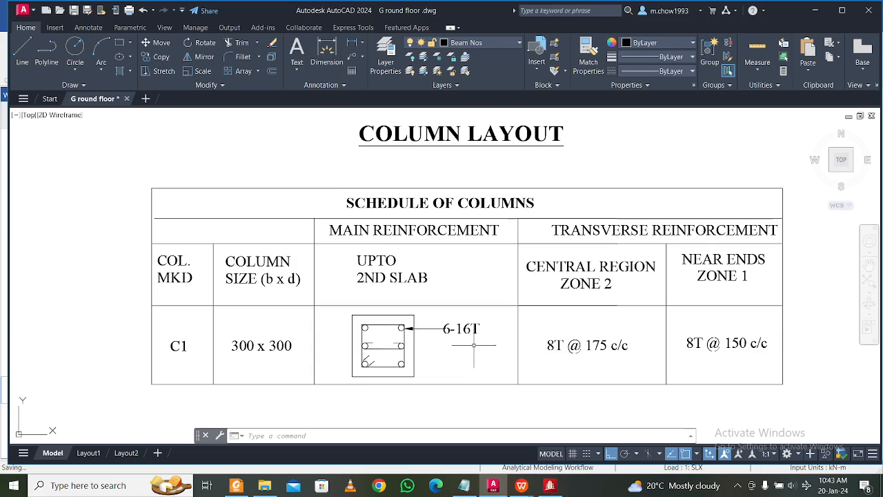
# Examine the footing layout and the size, depth and reinforcement of footing F1 in the Schedule of Footings
pyautogui.scroll(-8, 482, 342)
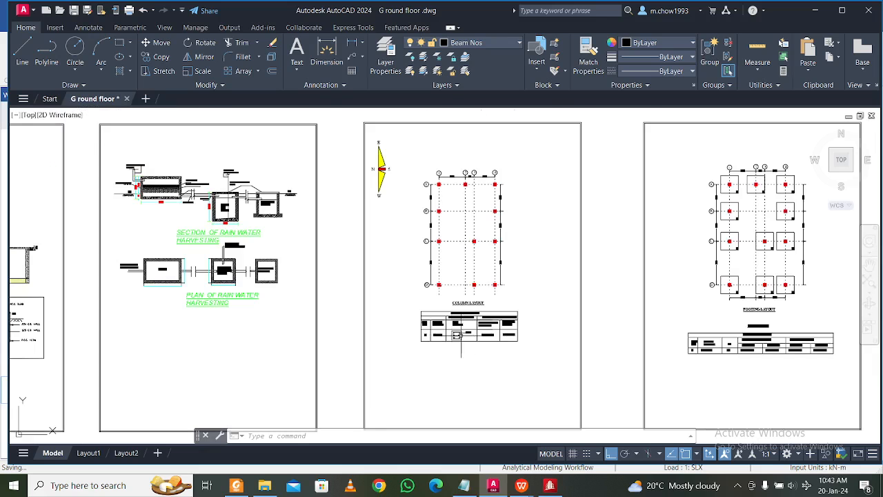
pyautogui.moveTo(593, 328); pyautogui.dragTo(336, 325, button='middle')
pyautogui.scroll(4, 486, 336)
pyautogui.scroll(2, 317, 319)
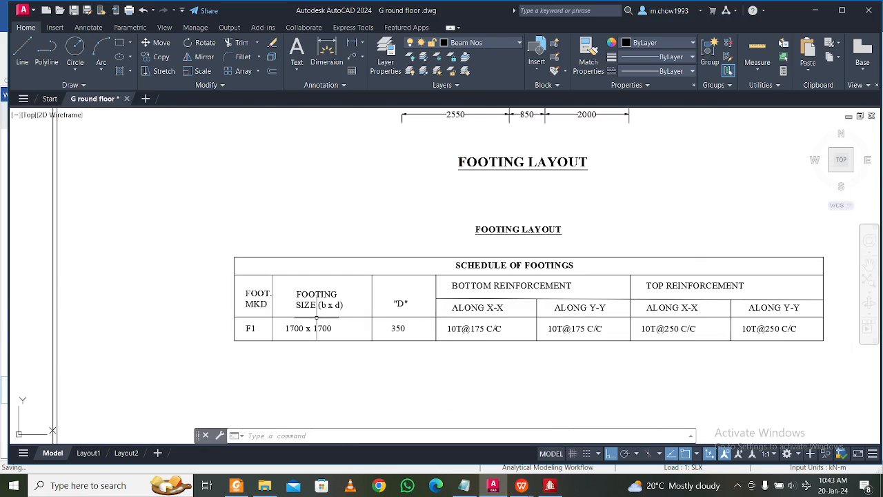
pyautogui.scroll(2, 323, 317)
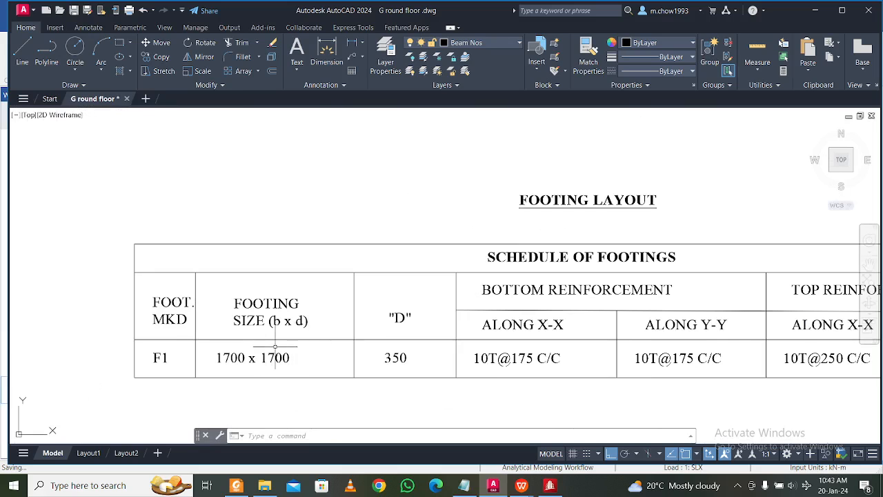
pyautogui.scroll(-4, 276, 356)
pyautogui.moveTo(359, 312); pyautogui.dragTo(360, 332, button='middle')
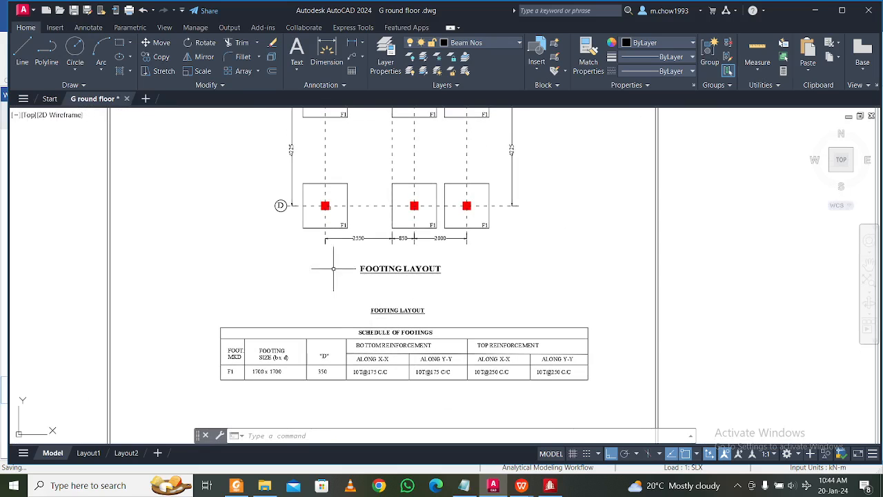
pyautogui.scroll(2, 360, 252)
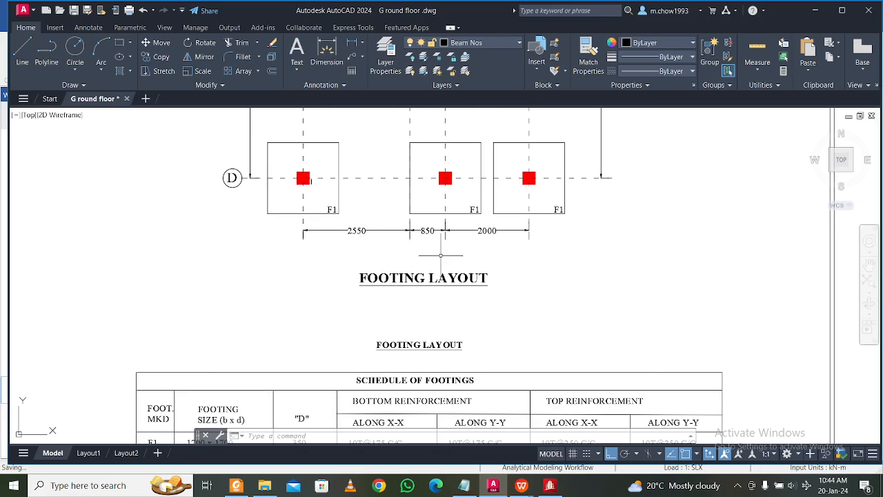
pyautogui.moveTo(355, 255); pyautogui.dragTo(354, 148, button='middle')
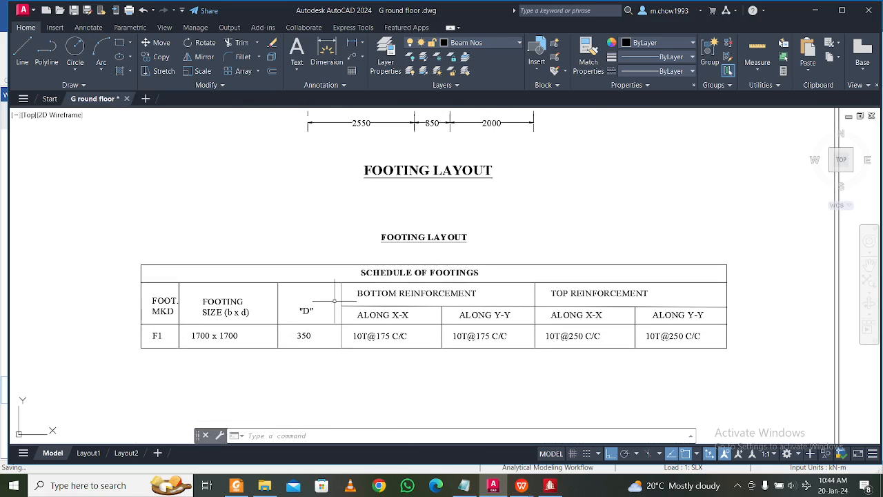
pyautogui.scroll(2, 303, 346)
pyautogui.scroll(-2, 303, 346)
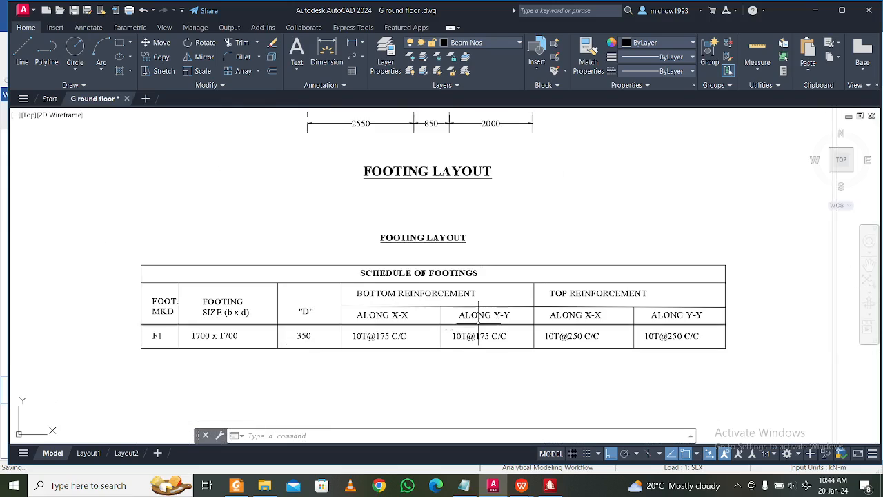
# Examine the typical section of footing F1, its bottom and top reinforcement plans and the tie beam cross section
pyautogui.moveTo(471, 322); pyautogui.dragTo(245, 375, button='middle')
pyautogui.scroll(-4, 245, 375)
pyautogui.moveTo(474, 352); pyautogui.dragTo(305, 352, button='middle')
pyautogui.scroll(4, 433, 315)
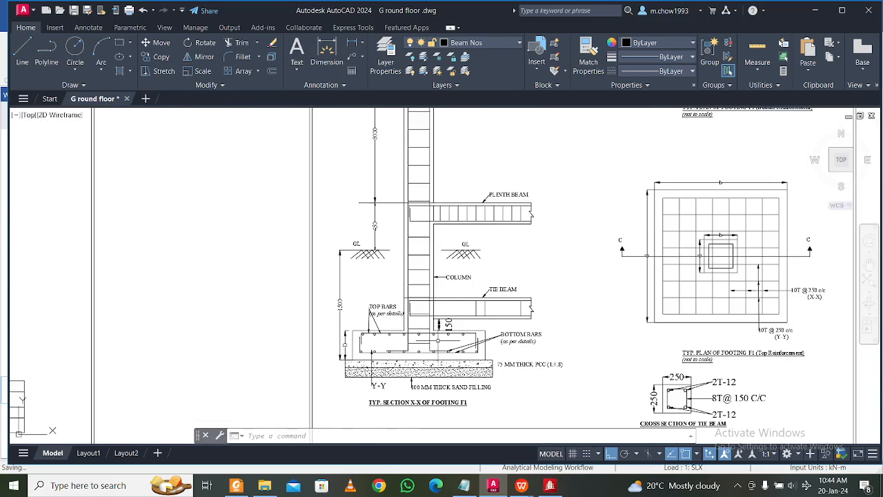
pyautogui.scroll(-4, 412, 323)
pyautogui.moveTo(596, 178)
pyautogui.mouseDown(button='middle')
pyautogui.moveTo(554, 232)
pyautogui.moveTo(419, 341)
pyautogui.mouseUp(button='middle')
pyautogui.scroll(2, 419, 342)
pyautogui.scroll(2, 502, 275)
pyautogui.scroll(-6, 486, 242)
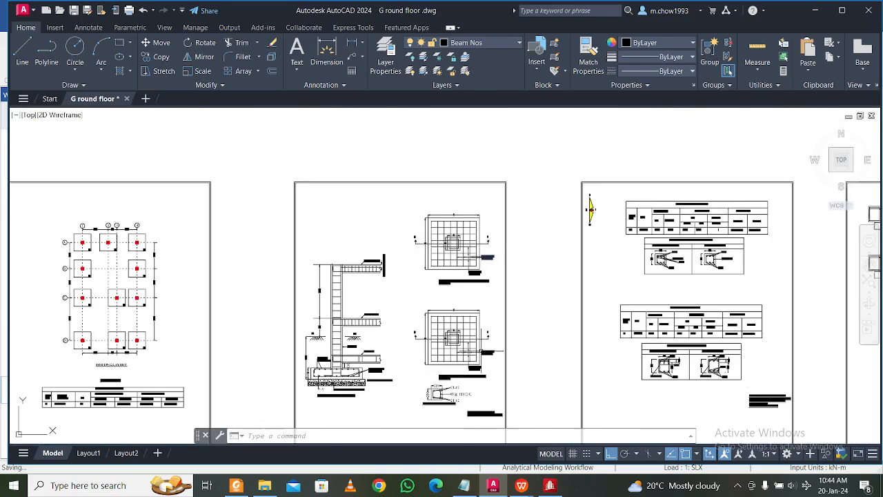
pyautogui.moveTo(485, 242); pyautogui.dragTo(474, 153, button='middle')
pyautogui.scroll(4, 455, 297)
pyautogui.scroll(2, 463, 327)
pyautogui.scroll(-4, 463, 326)
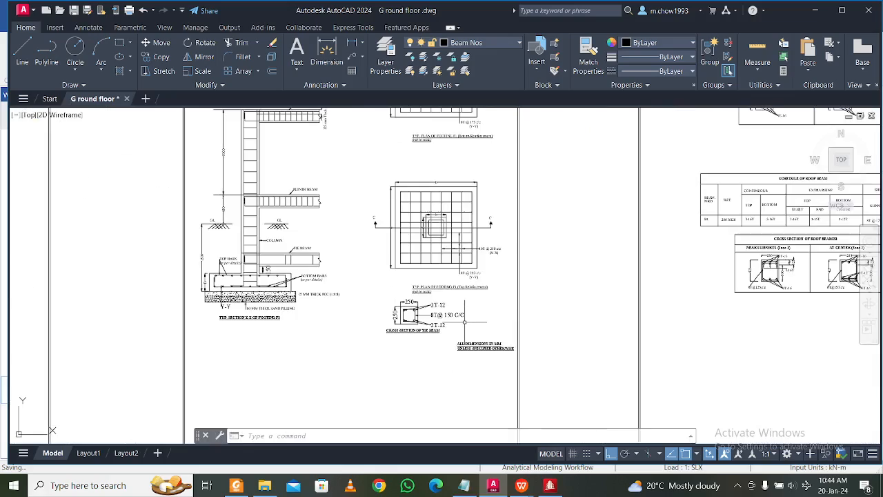
# Examine the plinth beam and roof beam schedules with their cross sections near supports and at center
pyautogui.moveTo(553, 305)
pyautogui.mouseDown(button='middle')
pyautogui.moveTo(415, 342)
pyautogui.moveTo(322, 342)
pyautogui.moveTo(318, 359)
pyautogui.mouseUp(button='middle')
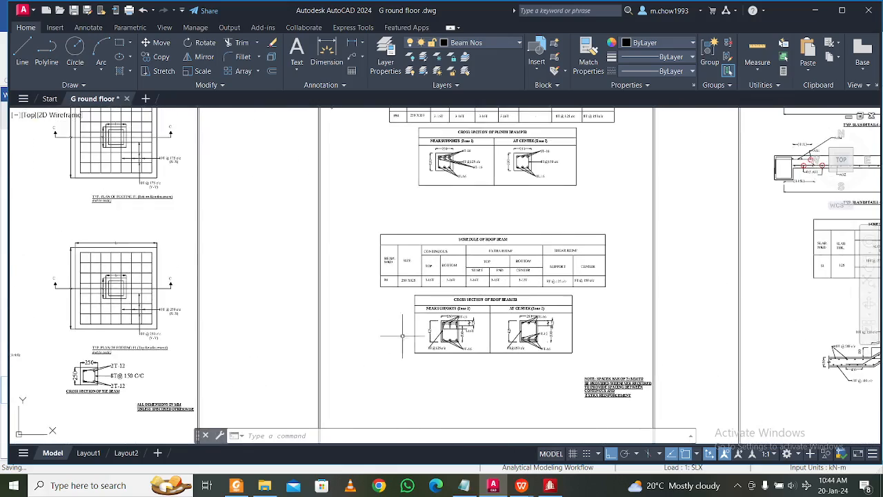
pyautogui.moveTo(402, 336)
pyautogui.mouseDown(button='middle')
pyautogui.moveTo(656, 347)
pyautogui.moveTo(757, 390)
pyautogui.mouseUp(button='middle')
pyautogui.moveTo(402, 318); pyautogui.dragTo(366, 351, button='middle')
pyautogui.moveTo(564, 290); pyautogui.dragTo(371, 282, button='middle')
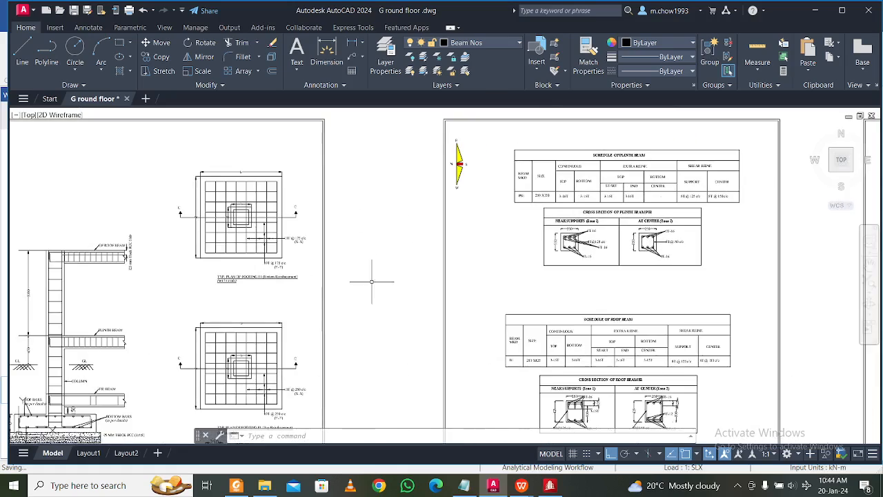
pyautogui.moveTo(635, 229)
pyautogui.mouseDown(button='middle')
pyautogui.moveTo(444, 281)
pyautogui.moveTo(394, 318)
pyautogui.mouseUp(button='middle')
pyautogui.scroll(4, 394, 318)
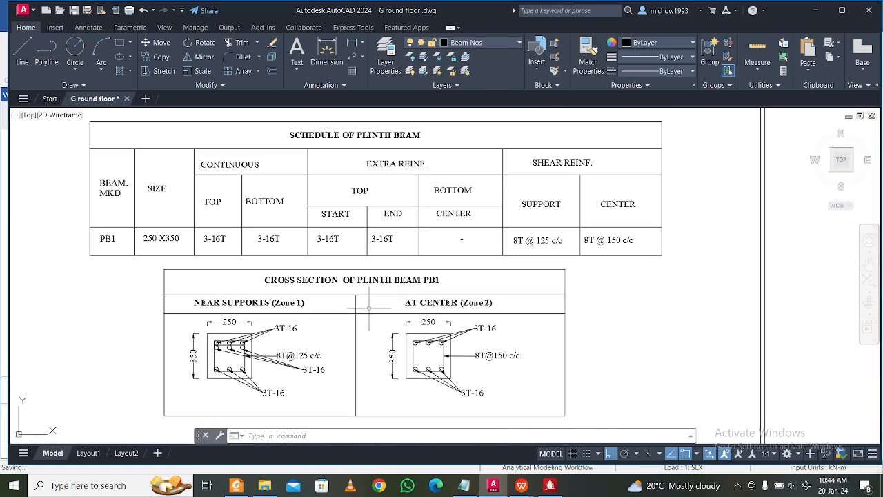
pyautogui.scroll(-4, 370, 308)
# Locate the plinth beam's level in the typical section of footing F1 and review the Schedule of Plinth Beam
pyautogui.moveTo(203, 246)
pyautogui.mouseDown(button='middle')
pyautogui.moveTo(452, 207)
pyautogui.moveTo(782, 124)
pyautogui.mouseUp(button='middle')
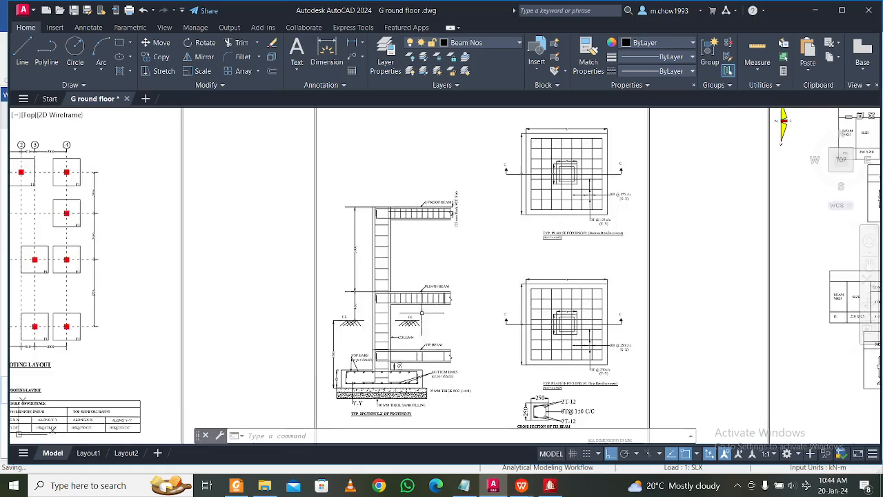
pyautogui.moveTo(439, 363); pyautogui.dragTo(520, 336, button='middle')
pyautogui.moveTo(617, 327)
pyautogui.mouseDown(button='middle')
pyautogui.moveTo(481, 324)
pyautogui.moveTo(438, 337)
pyautogui.mouseUp(button='middle')
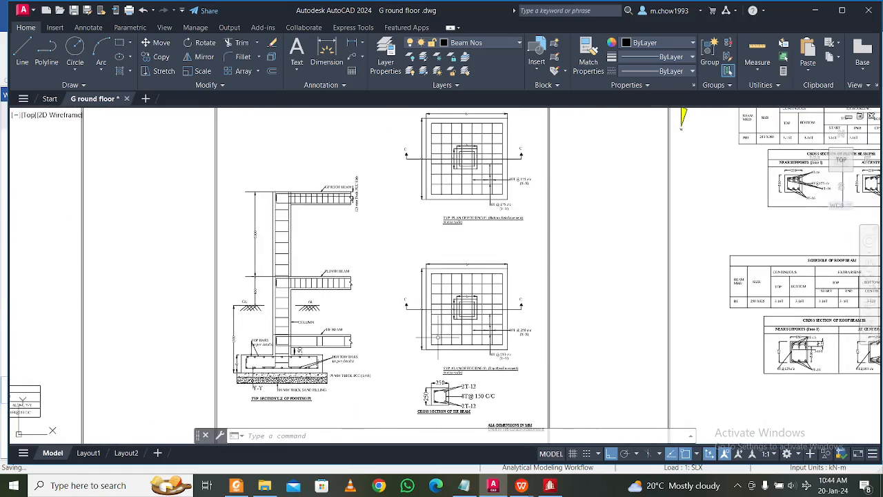
pyautogui.moveTo(636, 287); pyautogui.dragTo(394, 333, button='middle')
pyautogui.moveTo(461, 313)
pyautogui.mouseDown(button='middle')
pyautogui.moveTo(318, 369)
pyautogui.moveTo(295, 404)
pyautogui.mouseUp(button='middle')
pyautogui.scroll(2, 335, 345)
pyautogui.scroll(3, 311, 394)
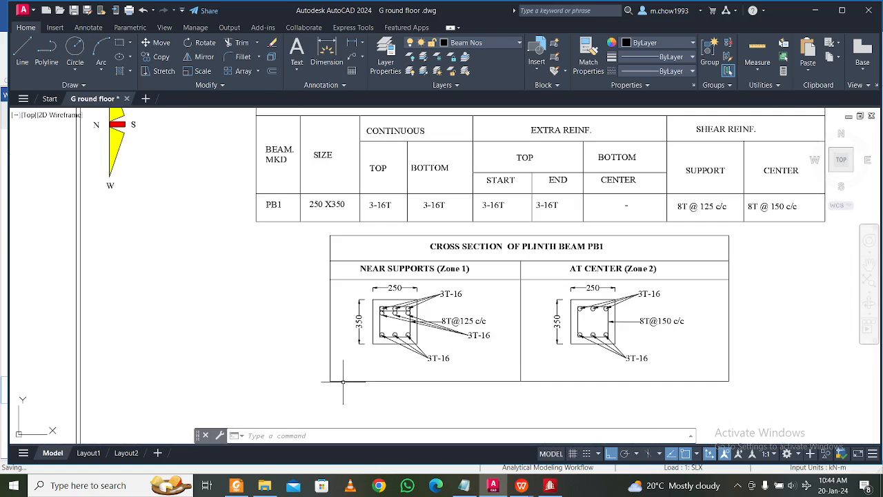
pyautogui.moveTo(343, 381)
pyautogui.mouseDown(button='middle')
pyautogui.moveTo(355, 381)
pyautogui.moveTo(264, 394)
pyautogui.mouseUp(button='middle')
pyautogui.scroll(-3, 345, 352)
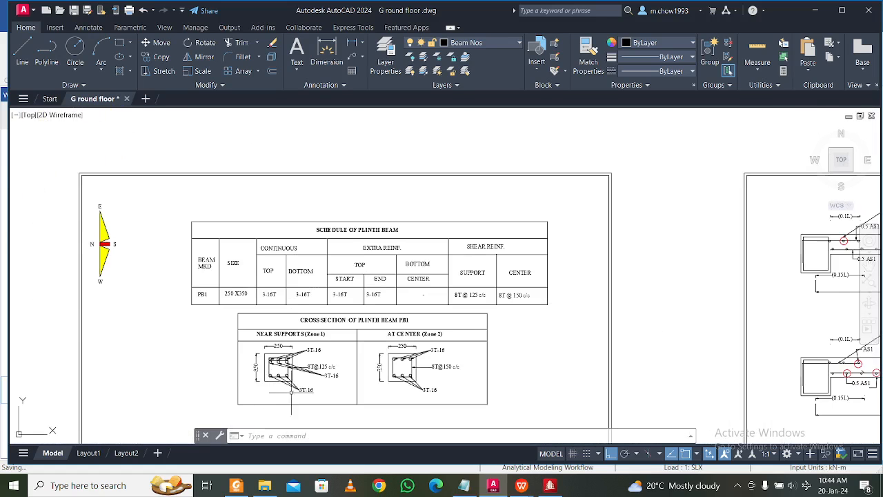
pyautogui.moveTo(358, 372); pyautogui.dragTo(353, 369, button='middle')
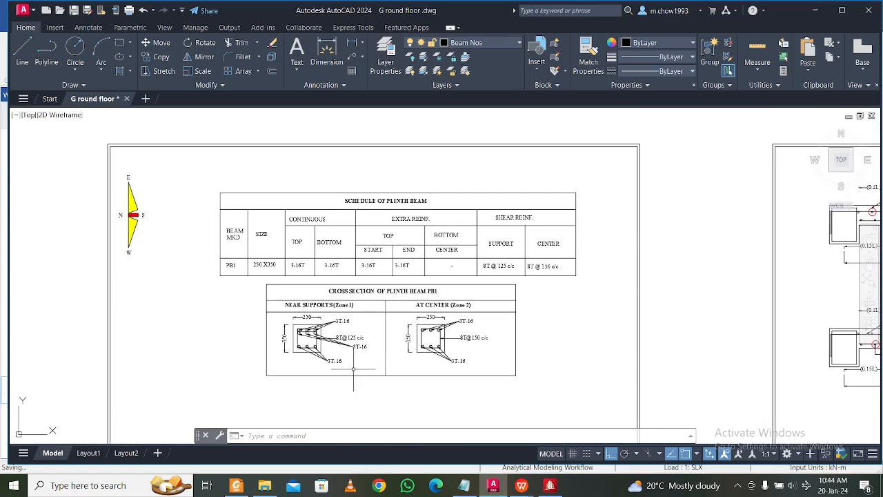
pyautogui.scroll(3, 367, 356)
pyautogui.scroll(-1, 371, 370)
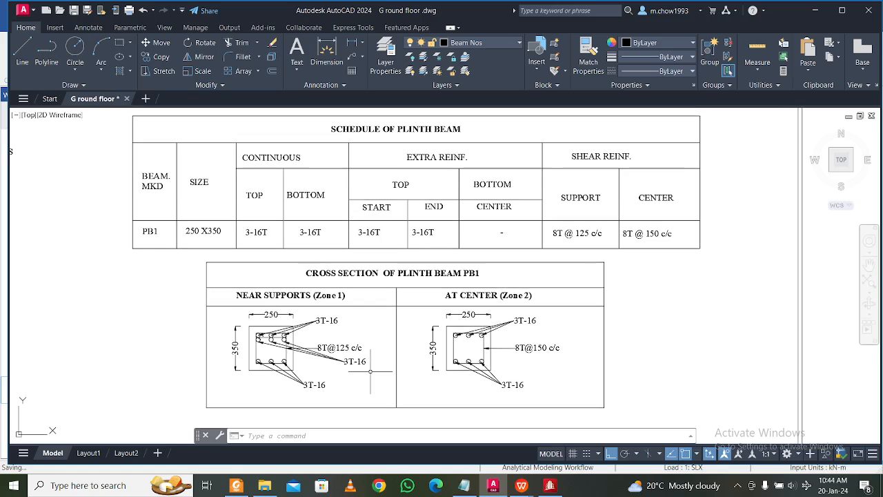
# Examine the bar and stirrup arrangement in the plinth beam PB1 cross sections near supports and at center
pyautogui.moveTo(334, 373); pyautogui.dragTo(360, 372, button='middle')
pyautogui.moveTo(412, 315); pyautogui.dragTo(399, 349, button='middle')
pyautogui.scroll(4, 329, 378)
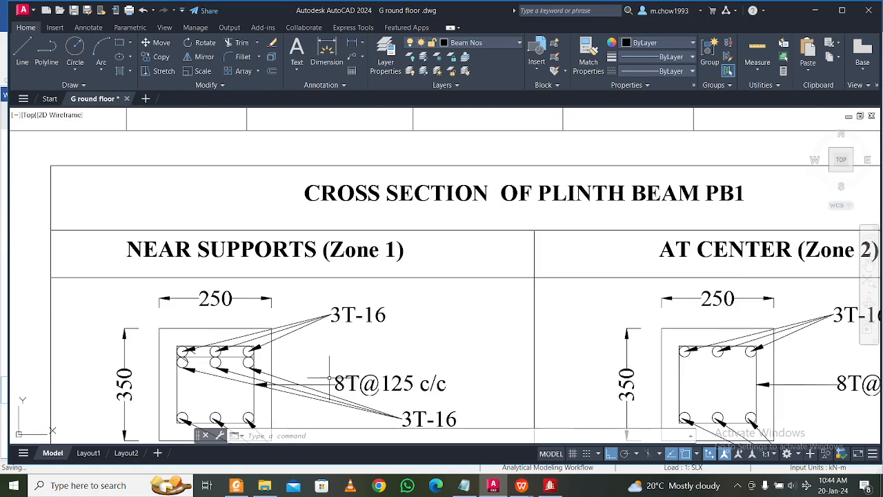
pyautogui.moveTo(352, 384); pyautogui.dragTo(362, 311, button='middle')
pyautogui.scroll(-2, 371, 334)
pyautogui.moveTo(429, 359); pyautogui.dragTo(426, 319, button='middle')
pyautogui.scroll(-5, 429, 357)
pyautogui.scroll(3, 418, 373)
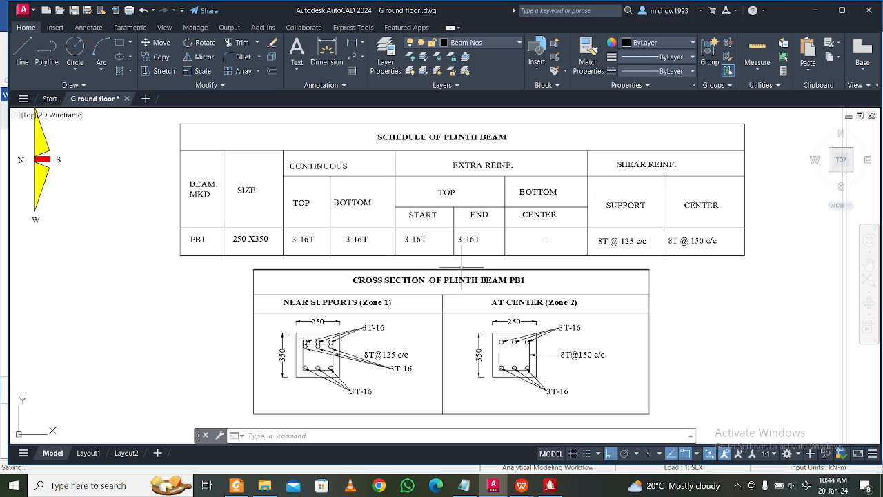
pyautogui.scroll(2, 338, 384)
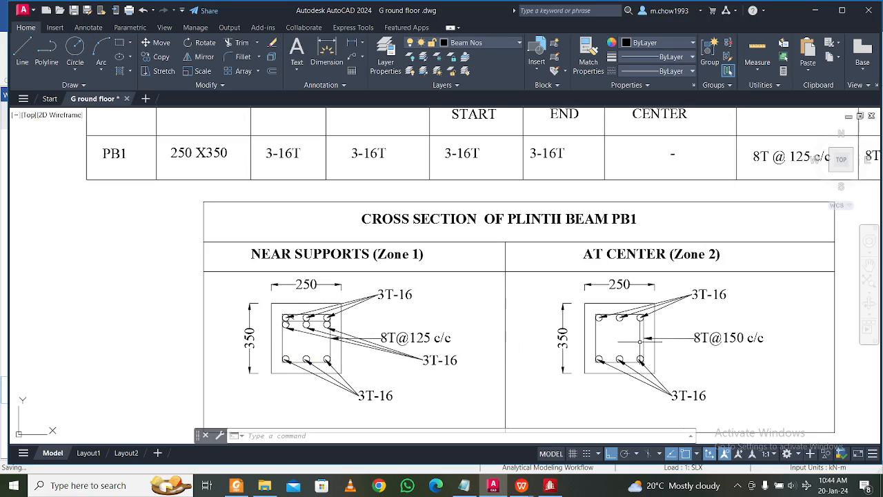
pyautogui.scroll(-3, 653, 360)
pyautogui.scroll(1, 623, 296)
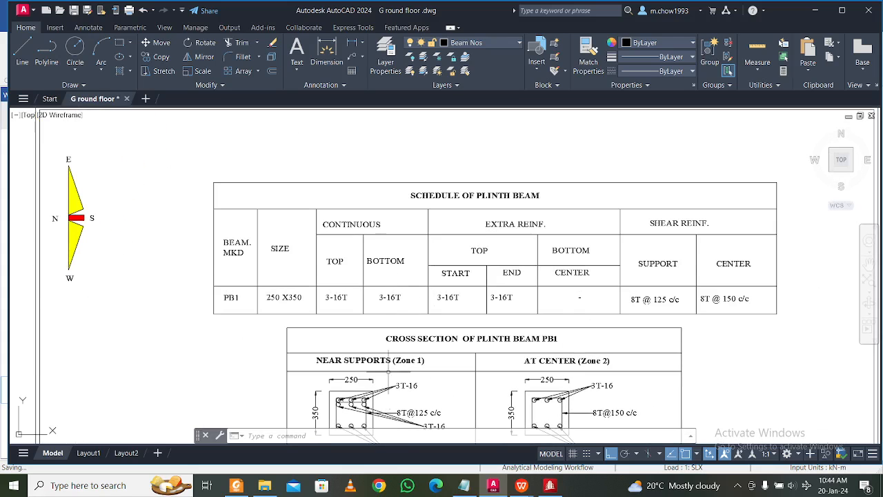
pyautogui.scroll(3, 393, 364)
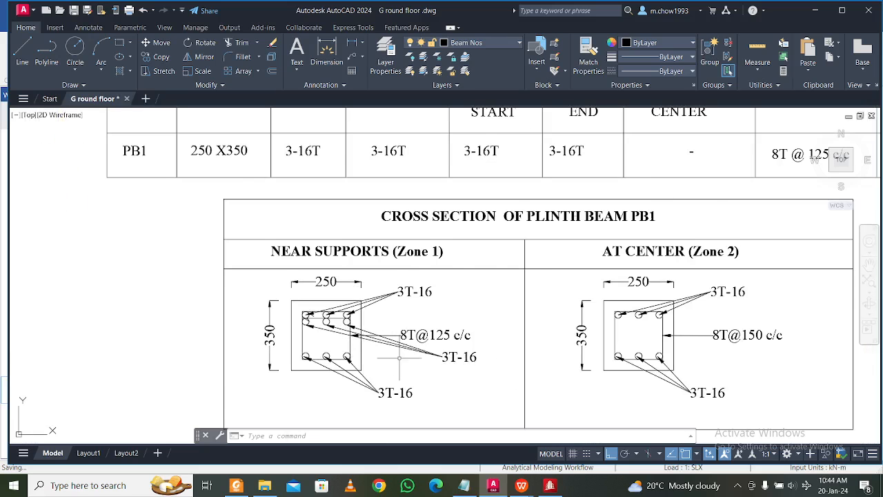
pyautogui.scroll(-2, 398, 356)
# Examine the roof beam B1 cross sections near supports and at center
pyautogui.moveTo(598, 367); pyautogui.dragTo(580, 222, button='middle')
pyautogui.scroll(-2, 529, 345)
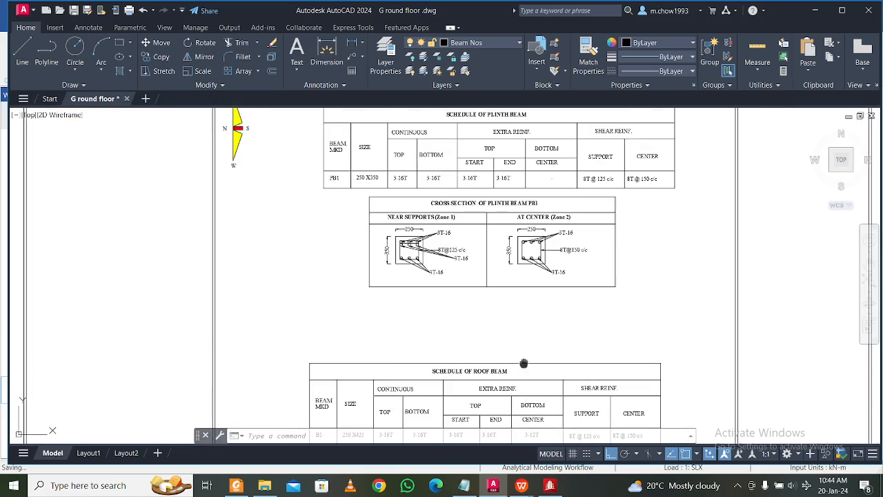
pyautogui.moveTo(522, 363); pyautogui.dragTo(477, 156, button='middle')
pyautogui.scroll(2, 466, 325)
pyautogui.scroll(1, 563, 325)
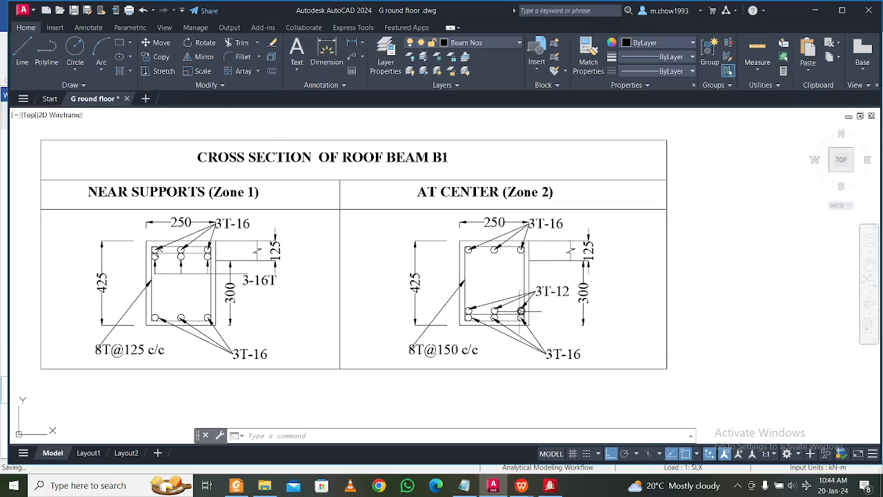
pyautogui.scroll(-4, 497, 324)
# Examine the typical longitudinal beam section, the column stirrup zones and the beam anchorage detail at an external joint
pyautogui.moveTo(705, 268); pyautogui.dragTo(534, 298, button='middle')
pyautogui.scroll(2, 573, 208)
pyautogui.moveTo(848, 220); pyautogui.dragTo(451, 271, button='middle')
pyautogui.scroll(4, 403, 282)
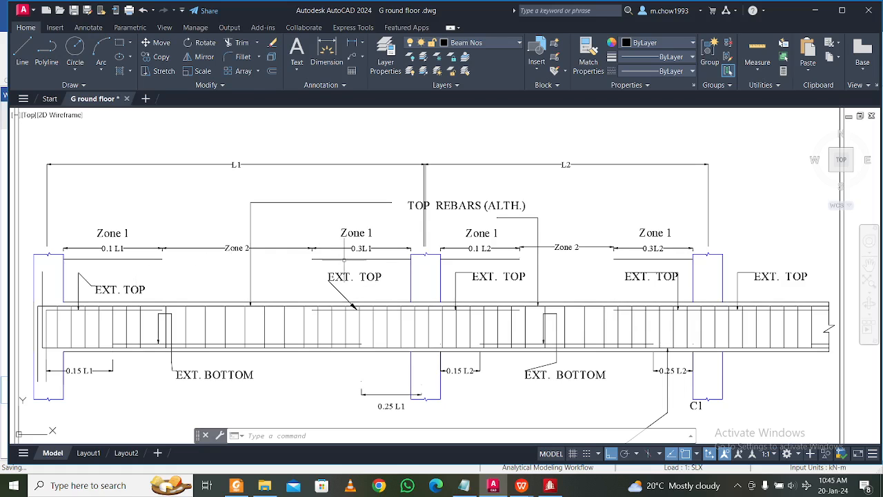
pyautogui.scroll(-3, 279, 319)
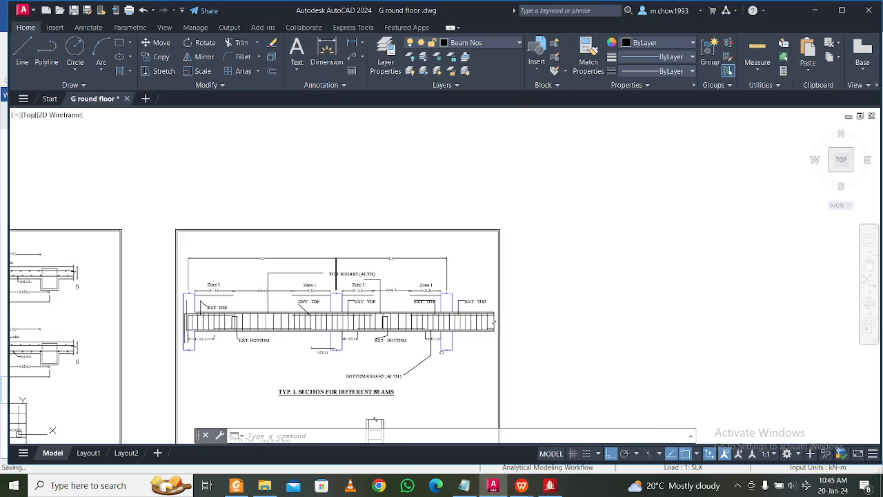
pyautogui.moveTo(289, 324); pyautogui.dragTo(290, 175, button='middle')
pyautogui.scroll(4, 392, 349)
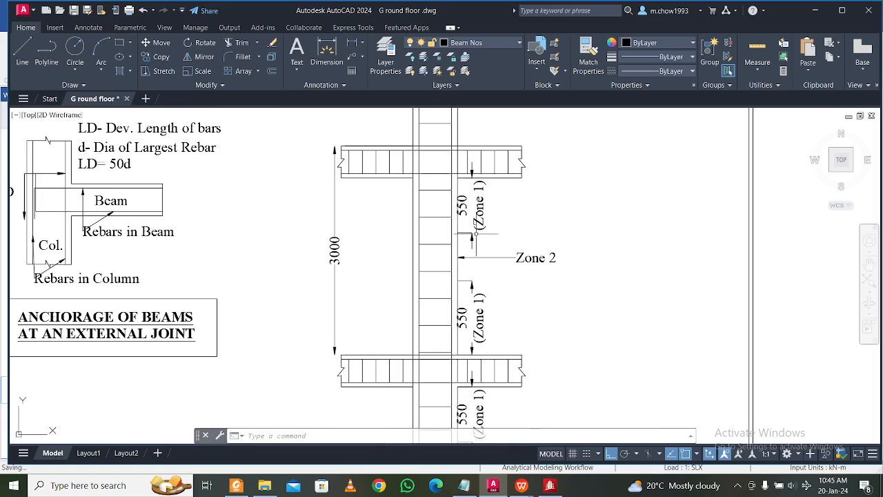
pyautogui.moveTo(485, 263); pyautogui.dragTo(722, 271, button='middle')
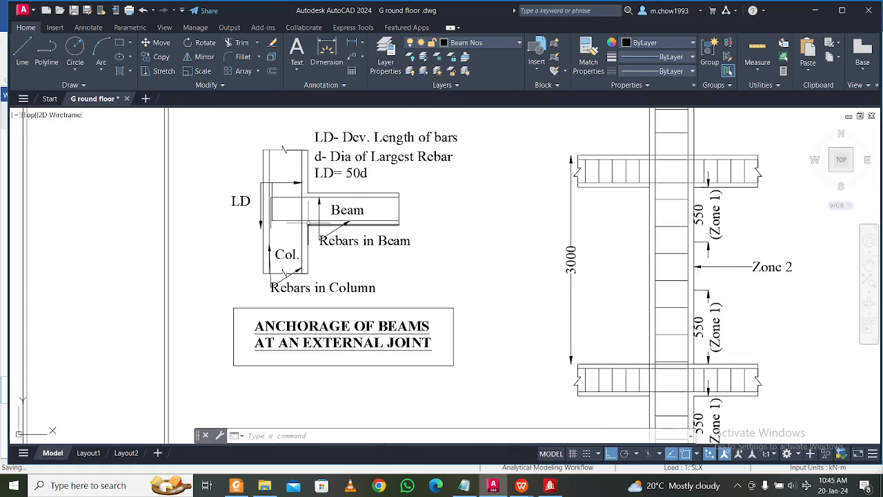
# Examine the stair reinforcement detail on the slab sheet
pyautogui.scroll(-6, 331, 290)
pyautogui.scroll(6, 330, 304)
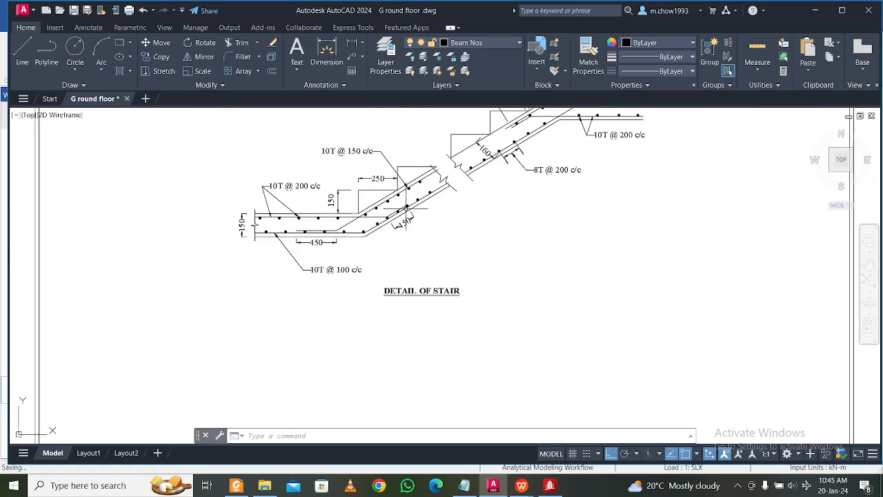
pyautogui.moveTo(396, 182); pyautogui.dragTo(397, 280, button='middle')
pyautogui.moveTo(427, 198); pyautogui.dragTo(398, 319, button='middle')
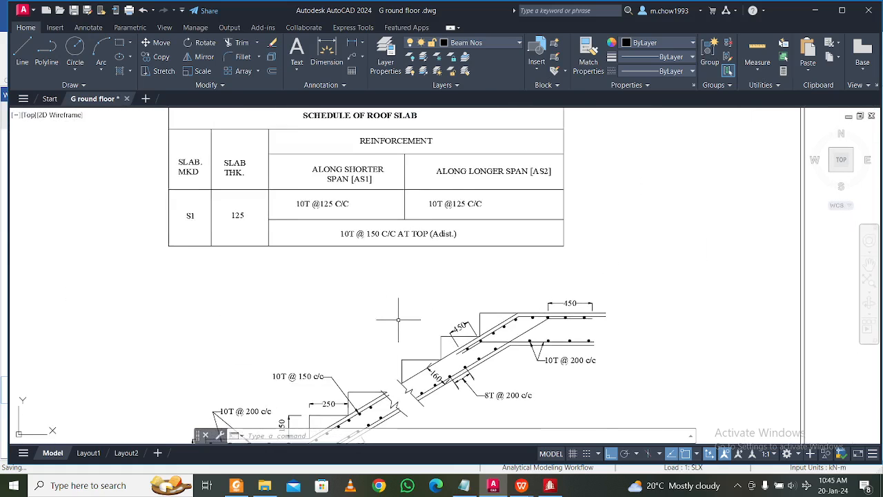
pyautogui.moveTo(378, 245); pyautogui.dragTo(375, 369, button='middle')
pyautogui.scroll(-2, 359, 335)
pyautogui.moveTo(429, 184); pyautogui.dragTo(435, 301, button='middle')
# Compare the Schedule of Roof Slab with the typical slab details along the shorter and longer sections
pyautogui.moveTo(430, 342); pyautogui.dragTo(434, 277, button='middle')
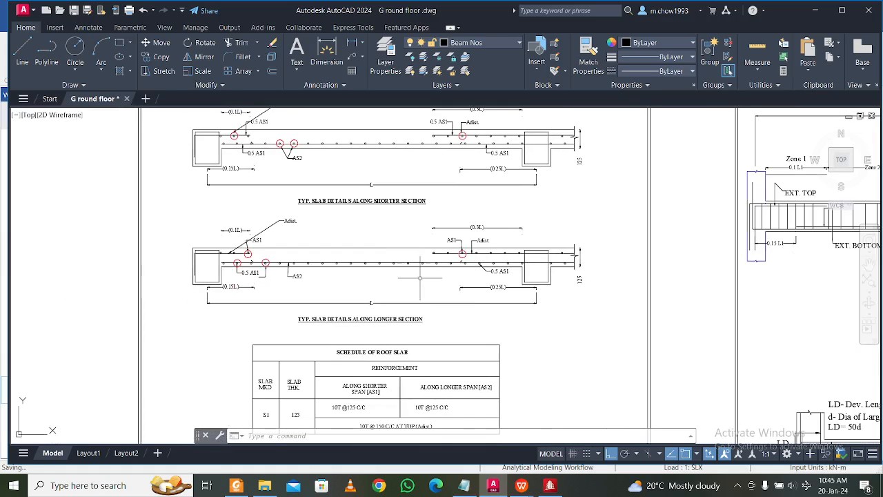
pyautogui.scroll(2, 403, 360)
pyautogui.moveTo(405, 360); pyautogui.dragTo(438, 296, button='middle')
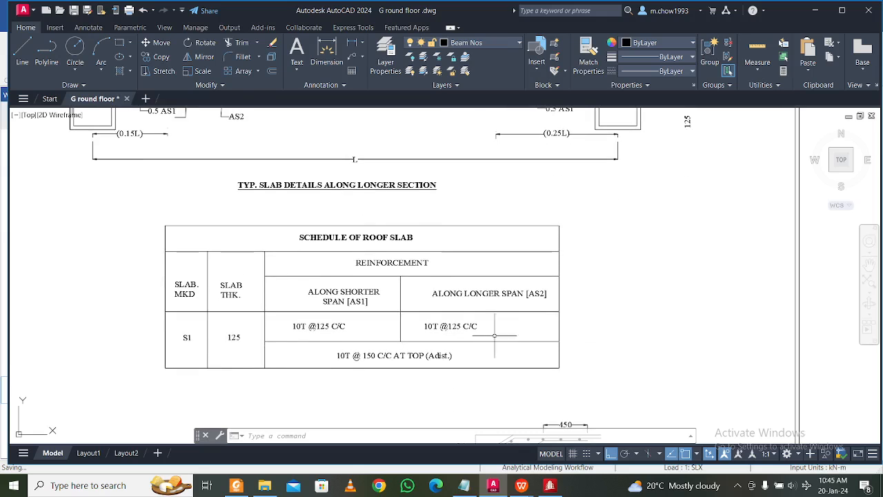
pyautogui.scroll(-2, 495, 301)
pyautogui.moveTo(511, 246); pyautogui.dragTo(496, 300, button='middle')
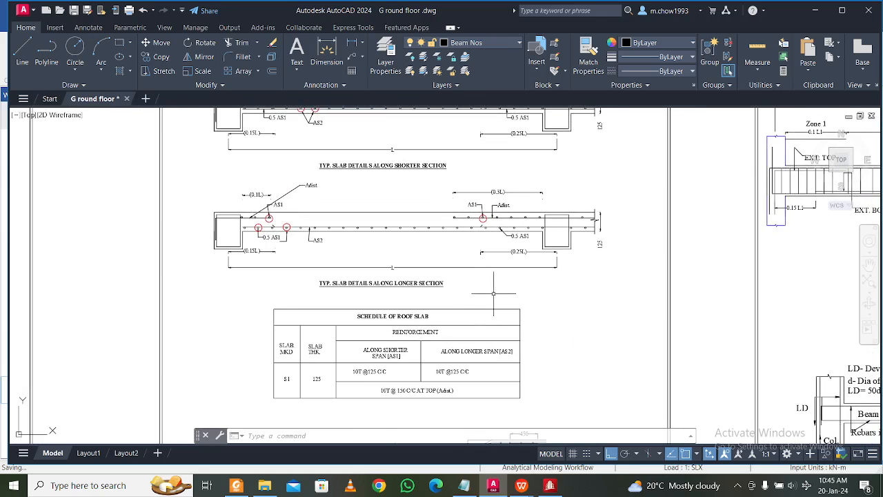
pyautogui.moveTo(493, 293); pyautogui.dragTo(475, 388, button='middle')
pyautogui.moveTo(326, 365); pyautogui.dragTo(320, 265, button='middle')
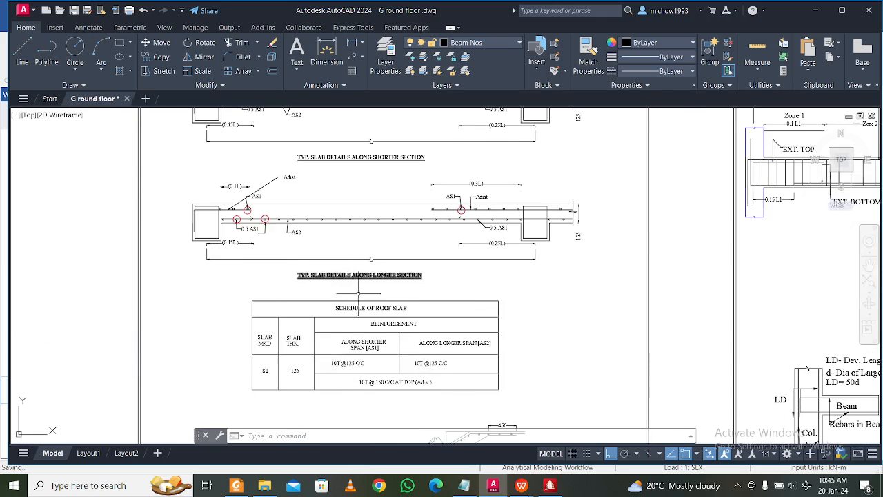
pyautogui.scroll(2, 318, 379)
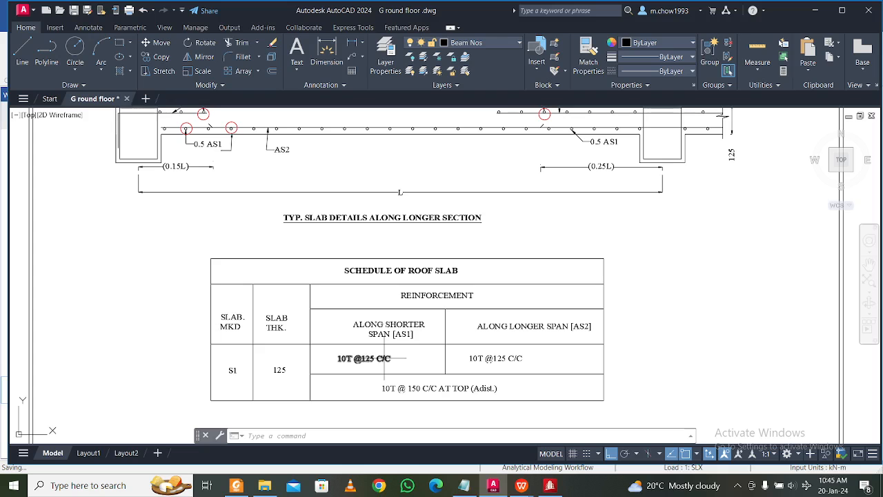
pyautogui.scroll(-2, 419, 350)
pyautogui.moveTo(469, 298); pyautogui.dragTo(466, 406, button='middle')
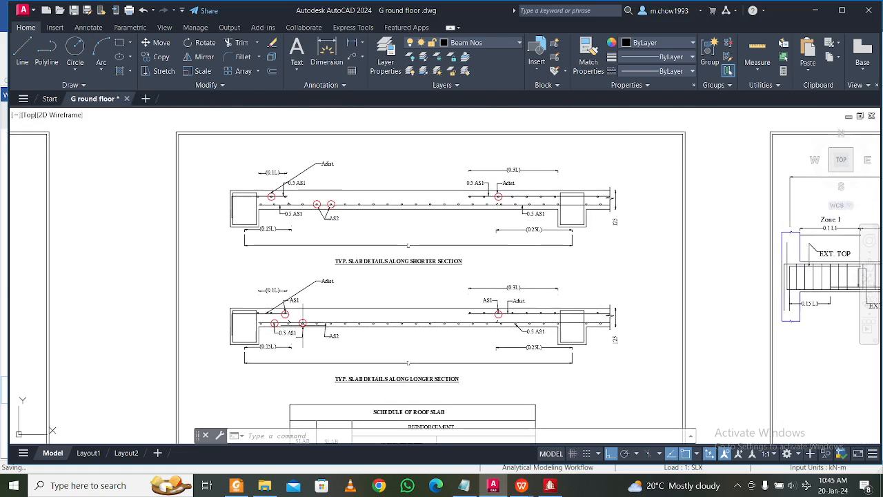
pyautogui.scroll(2, 305, 323)
pyautogui.scroll(4, 273, 307)
pyautogui.scroll(-6, 403, 289)
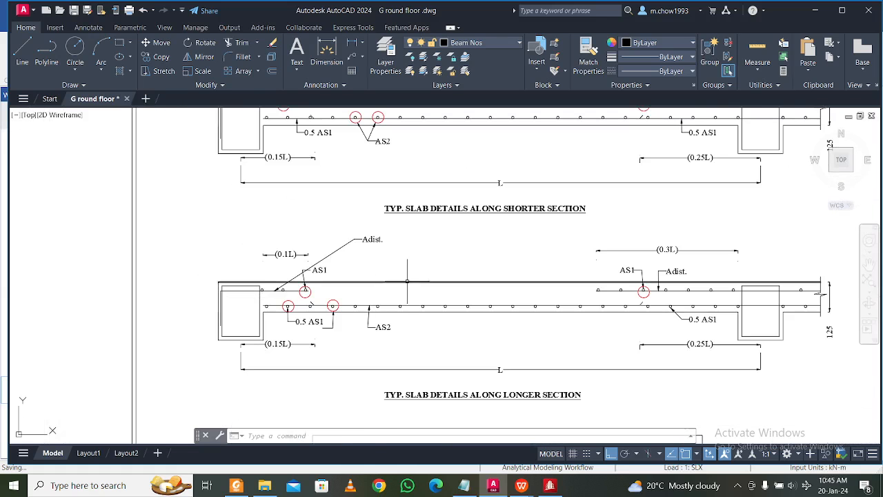
# Return past the footing sheets to the ground floor plan and examine its column positions and room layout
pyautogui.moveTo(304, 286); pyautogui.dragTo(601, 243, button='middle')
pyautogui.moveTo(311, 300); pyautogui.dragTo(773, 255, button='middle')
pyautogui.moveTo(431, 358)
pyautogui.mouseDown(button='middle')
pyautogui.moveTo(369, 320)
pyautogui.moveTo(368, 300)
pyautogui.mouseUp(button='middle')
pyautogui.moveTo(148, 342); pyautogui.dragTo(493, 302, button='middle')
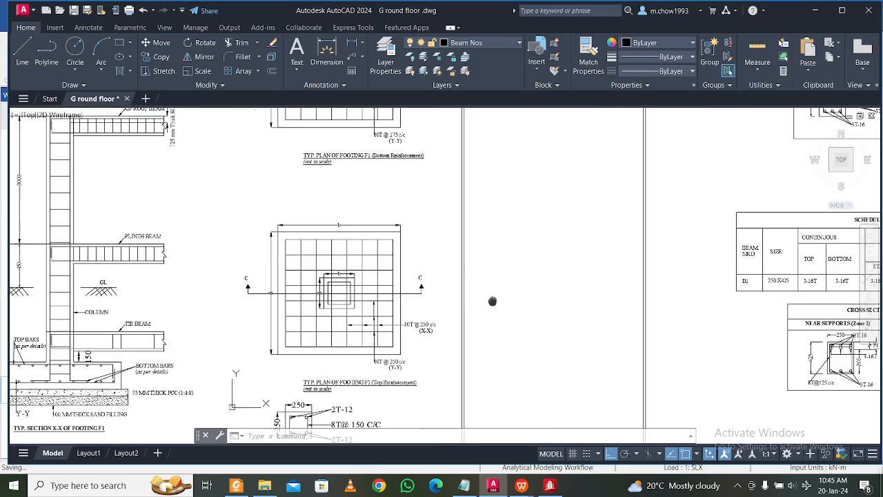
pyautogui.scroll(-6, 428, 306)
pyautogui.moveTo(390, 320); pyautogui.dragTo(621, 321, button='middle')
pyautogui.moveTo(275, 362); pyautogui.dragTo(453, 362, button='middle')
pyautogui.moveTo(318, 360); pyautogui.dragTo(516, 361, button='middle')
pyautogui.moveTo(283, 357)
pyautogui.mouseDown(button='middle')
pyautogui.moveTo(415, 348)
pyautogui.moveTo(387, 359)
pyautogui.moveTo(424, 336)
pyautogui.moveTo(430, 310)
pyautogui.moveTo(432, 321)
pyautogui.mouseUp(button='middle')
pyautogui.scroll(-2, 427, 324)
pyautogui.scroll(6, 432, 321)
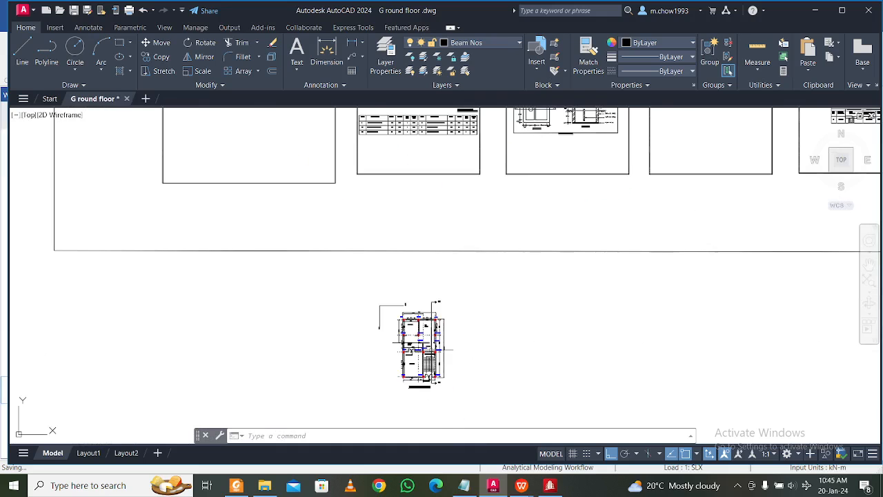
pyautogui.scroll(2, 476, 317)
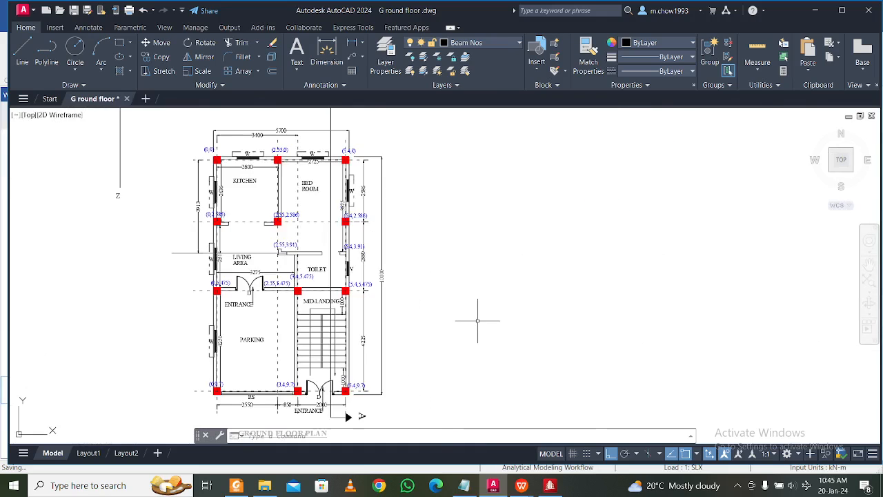
pyautogui.scroll(-4, 473, 315)
pyautogui.scroll(5, 467, 312)
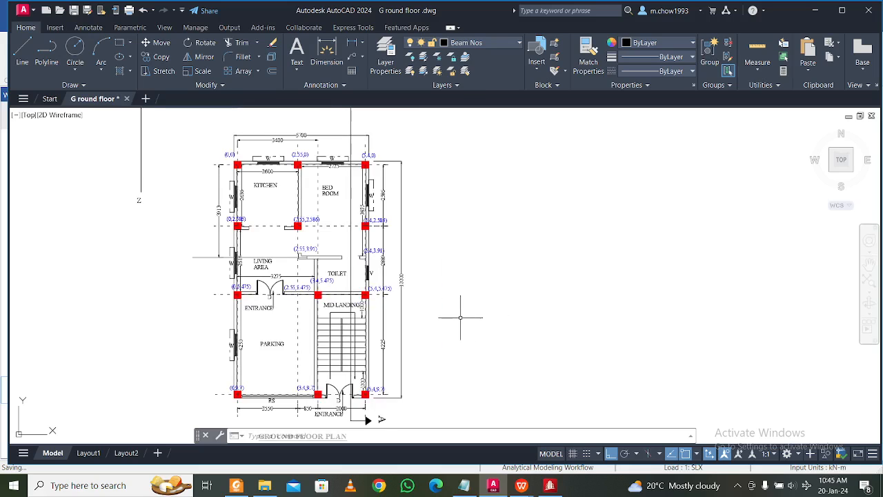
pyautogui.click(737, 485)
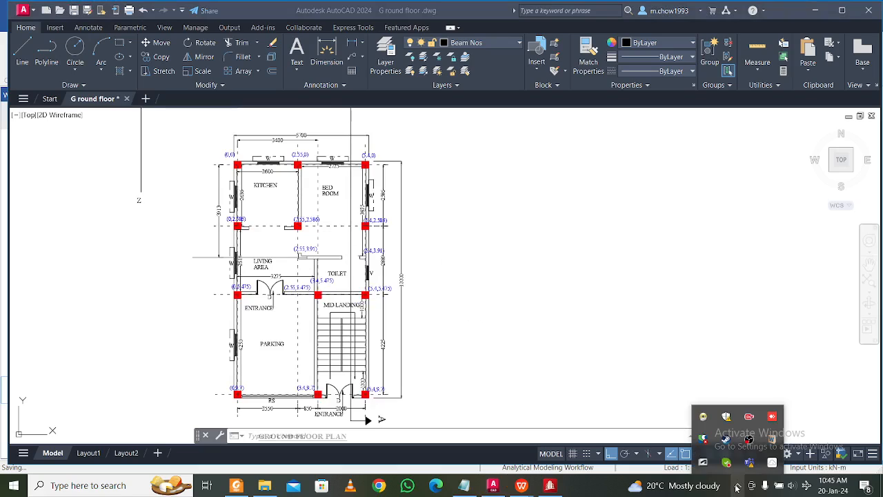